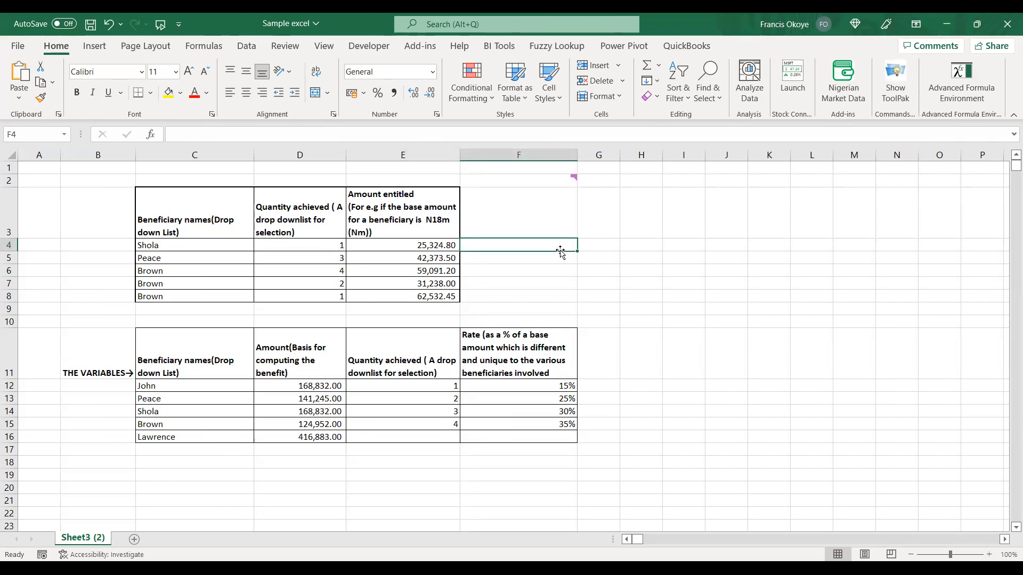
Examine the beneficiary names and quantities achieved in the upper table against the names in the variables table.
click(303, 286)
click(455, 288)
click(502, 283)
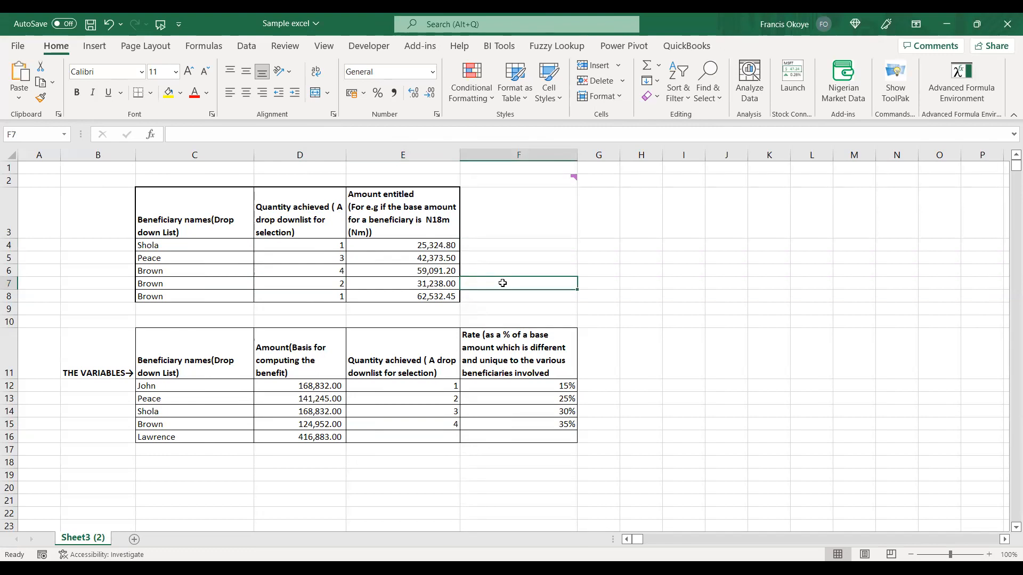
click(208, 243)
click(208, 256)
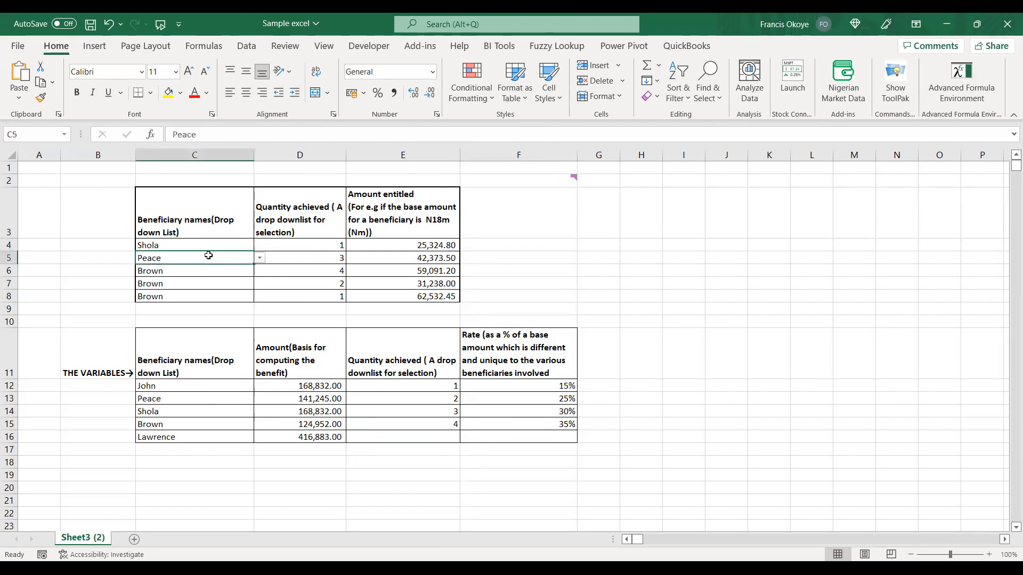
click(202, 274)
click(198, 286)
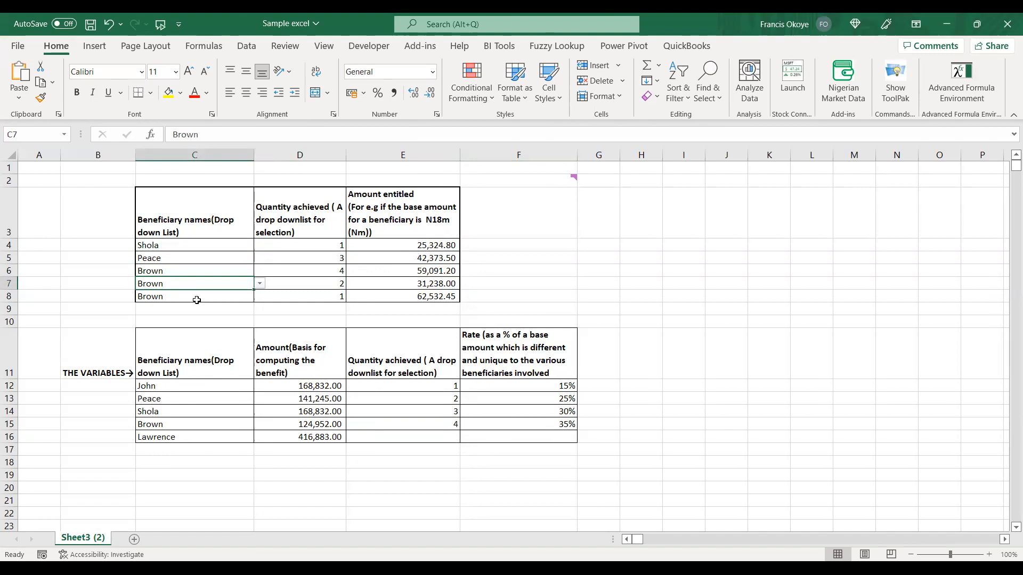
click(197, 300)
click(199, 286)
click(219, 242)
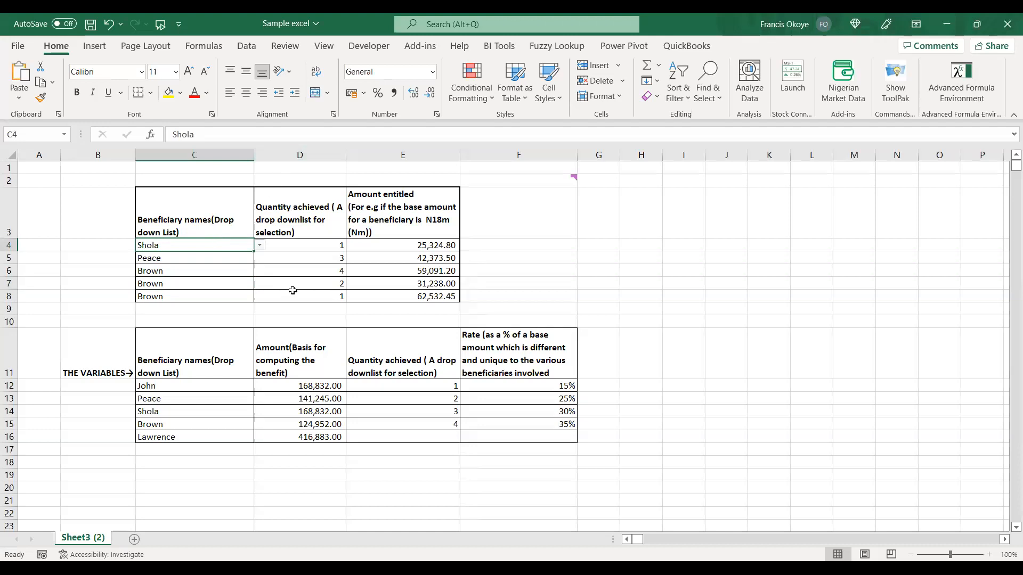
click(301, 245)
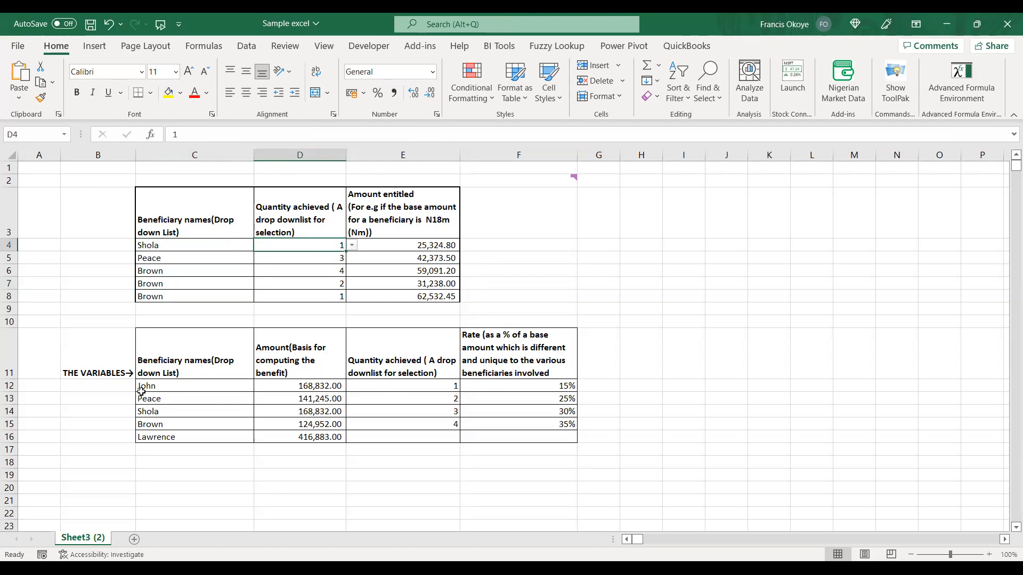
click(158, 385)
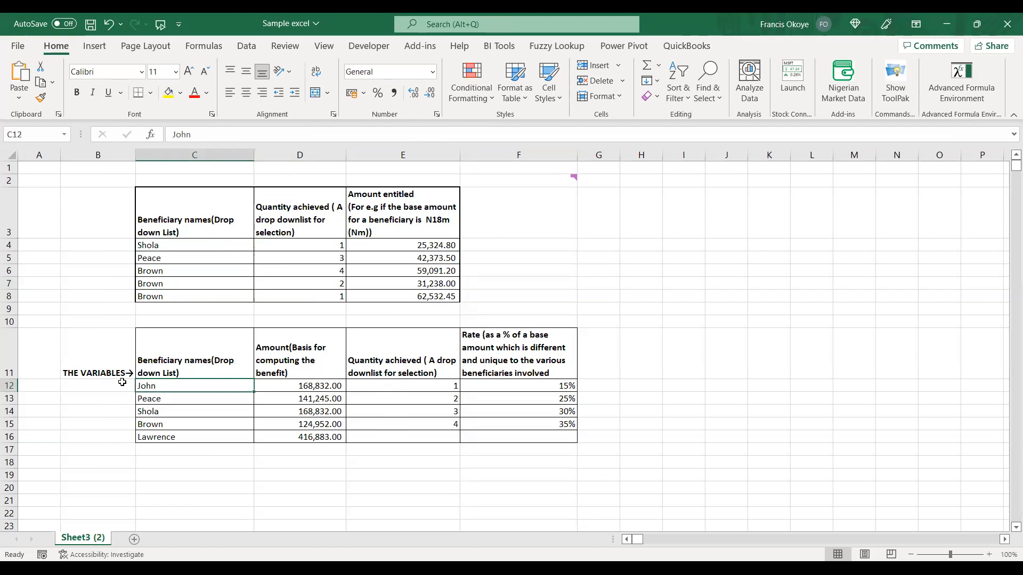
click(319, 249)
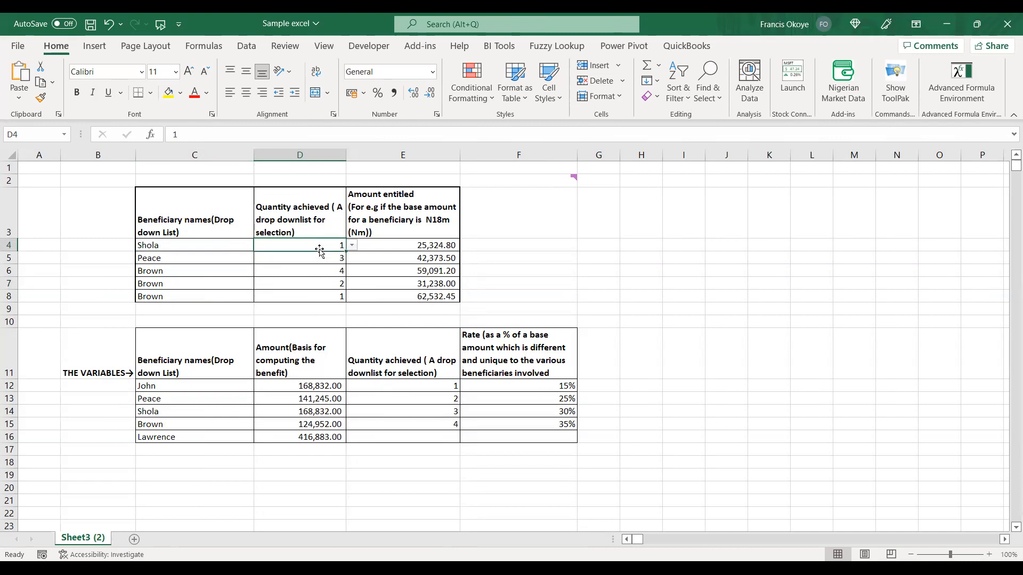
click(320, 261)
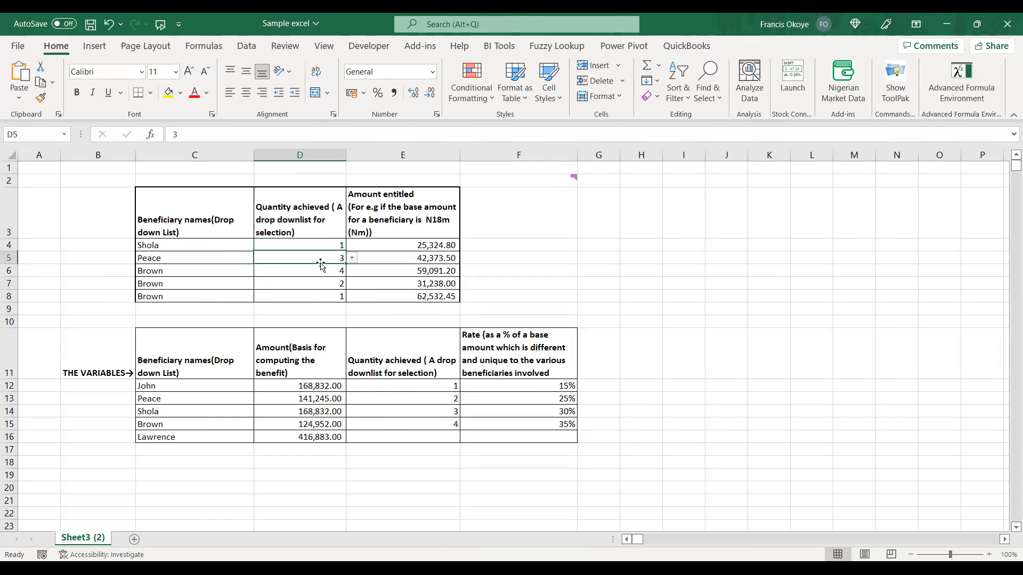
click(161, 244)
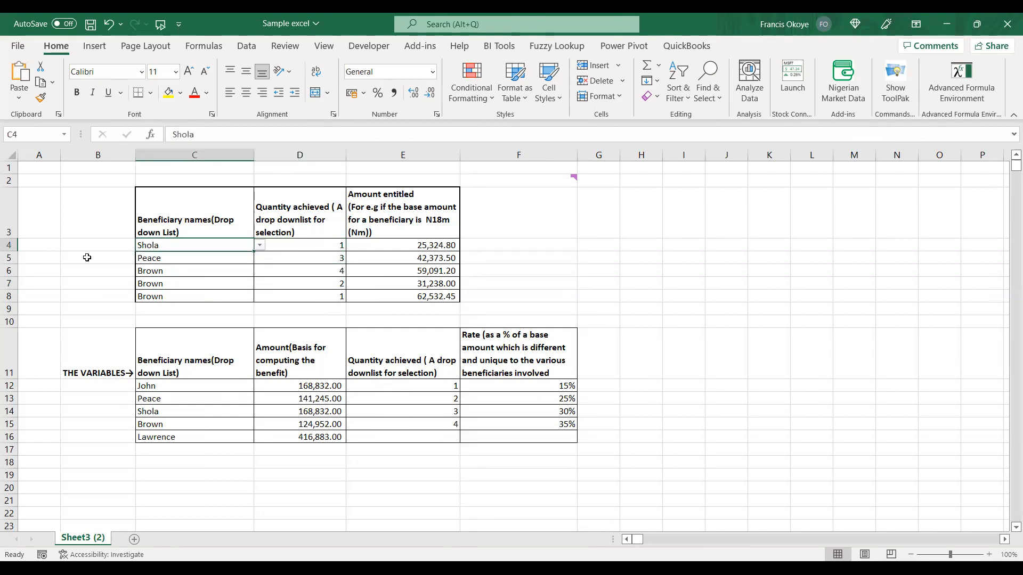
click(87, 258)
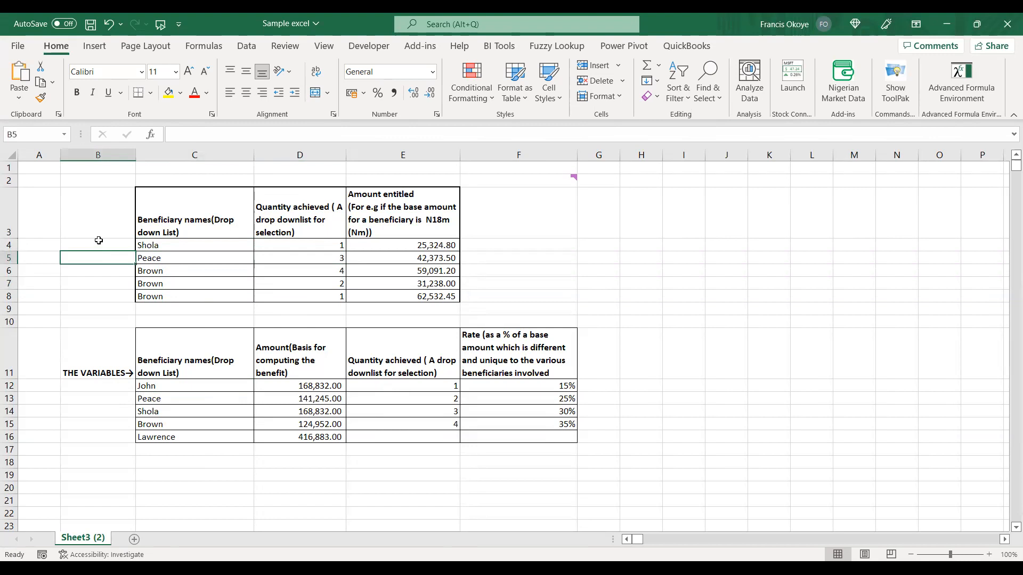
click(102, 243)
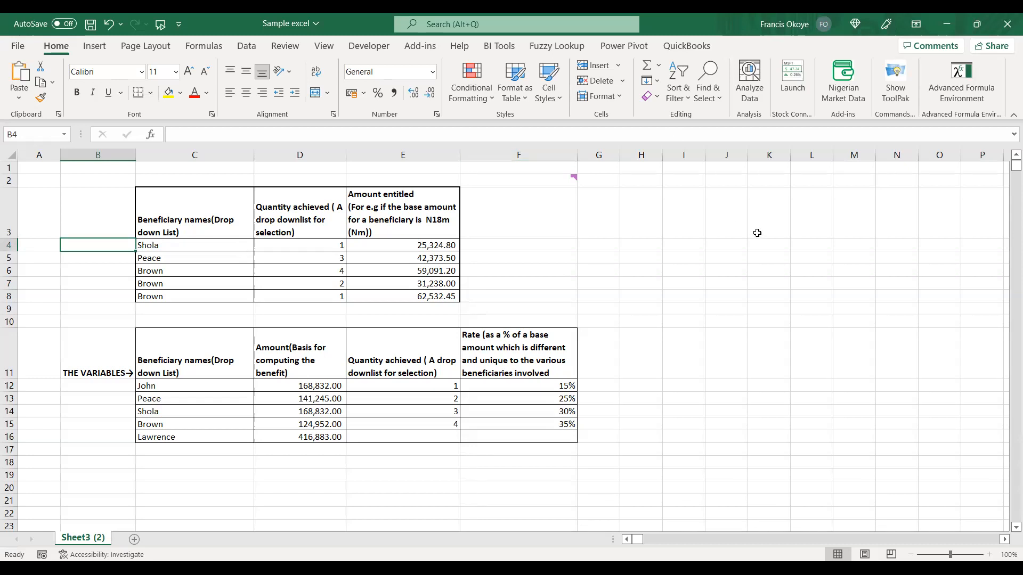
click(676, 211)
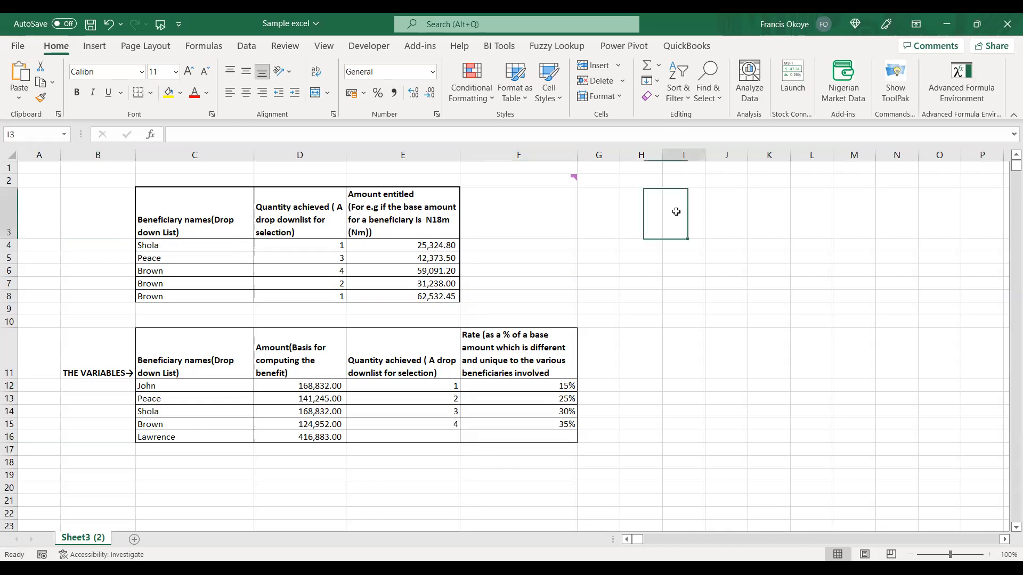
click(205, 247)
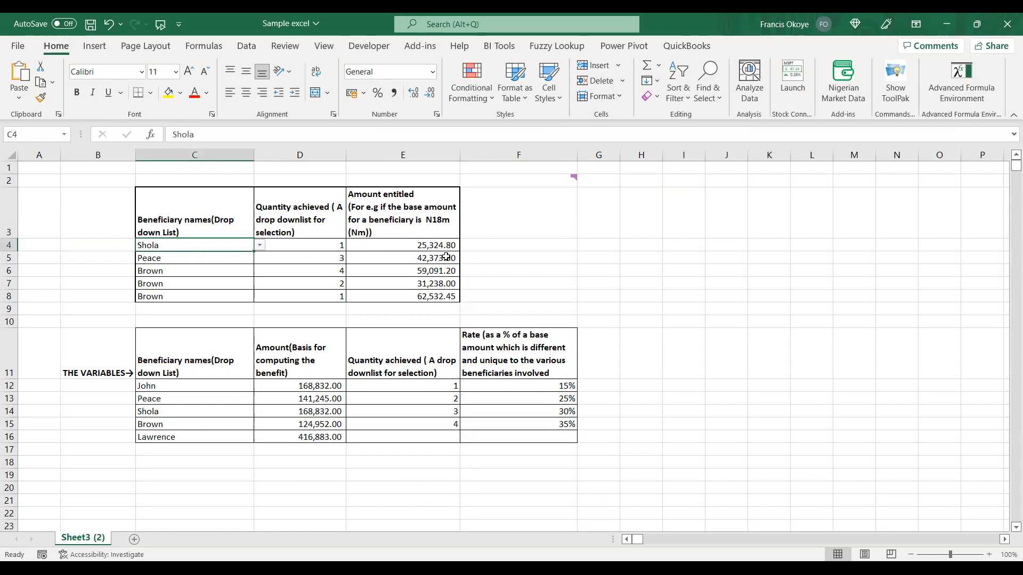
Copy the variables label and beneficiary names list (B11:C16) to I3 and widen the pasted columns.
drag(119, 354, 249, 437)
key(ctrl+c)
click(683, 213)
key(ctrl+v)
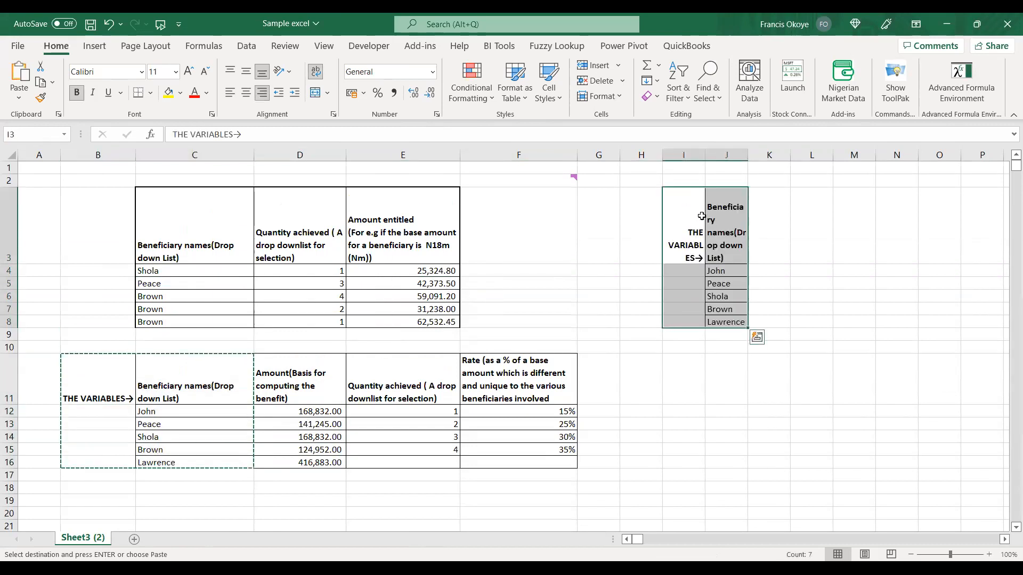
drag(705, 155, 797, 153)
click(696, 272)
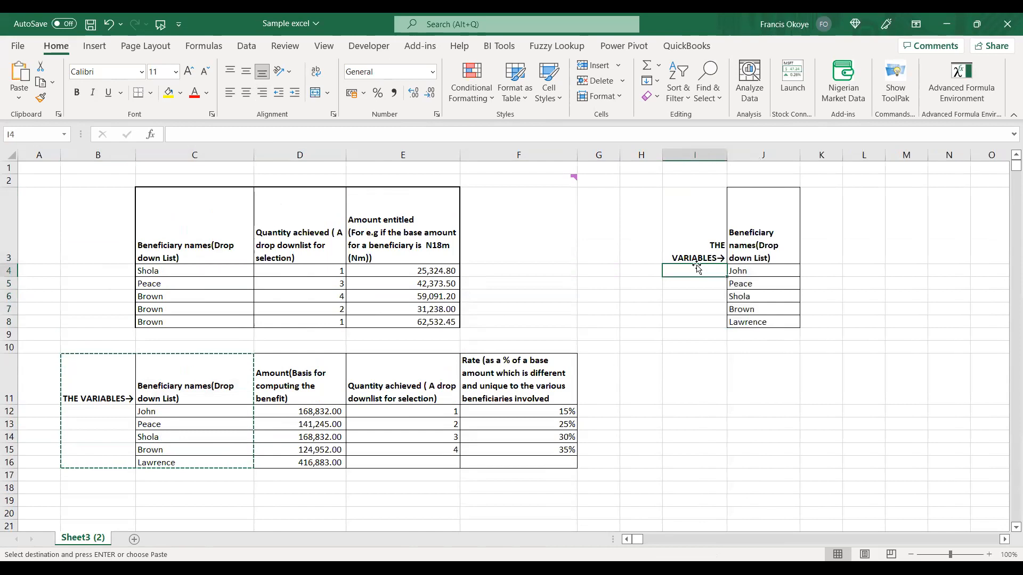
Replace the header in I3 with EmpID and number the beneficiaries 1 to 5 in I4:I8.
click(697, 252)
text(Empl)
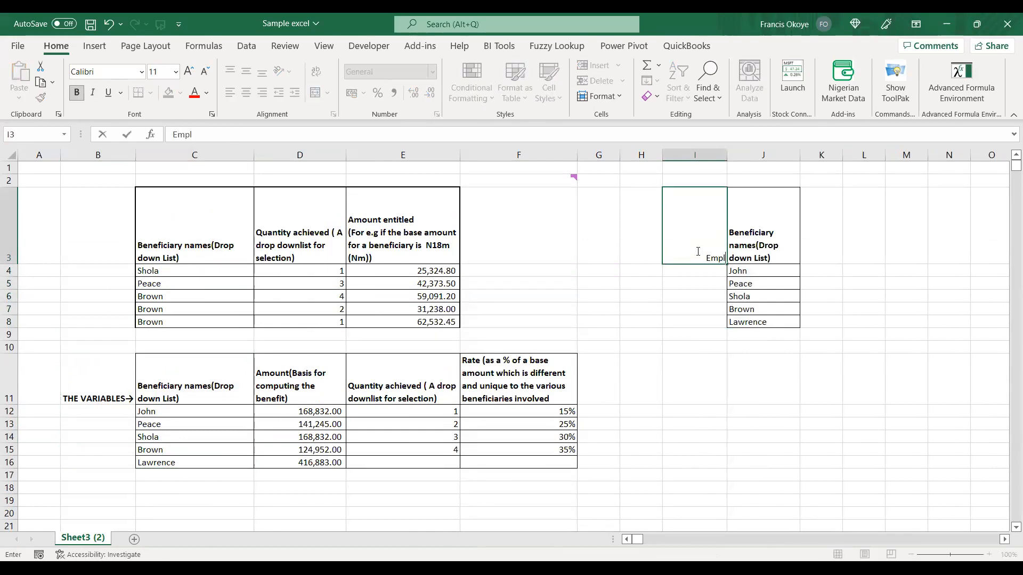
key(BackSpace)
text(ID)
key(Return)
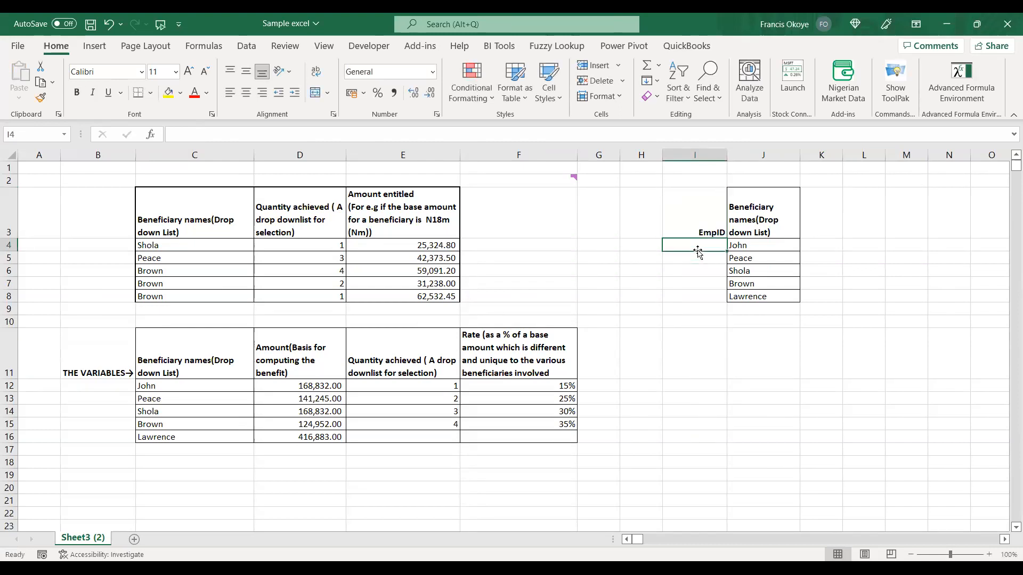
text(1 2 3 4 5)
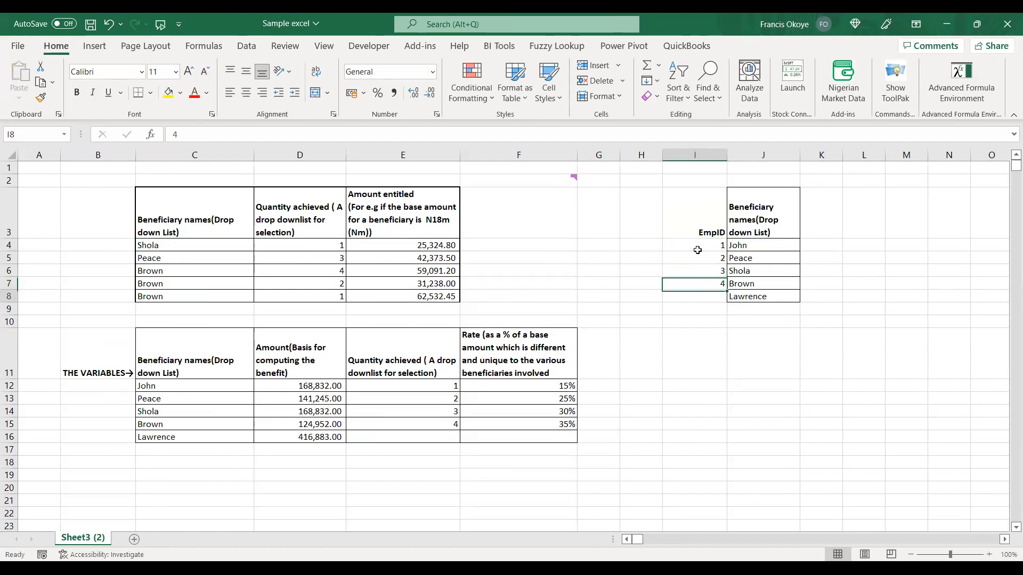
key(Return)
key(Up)
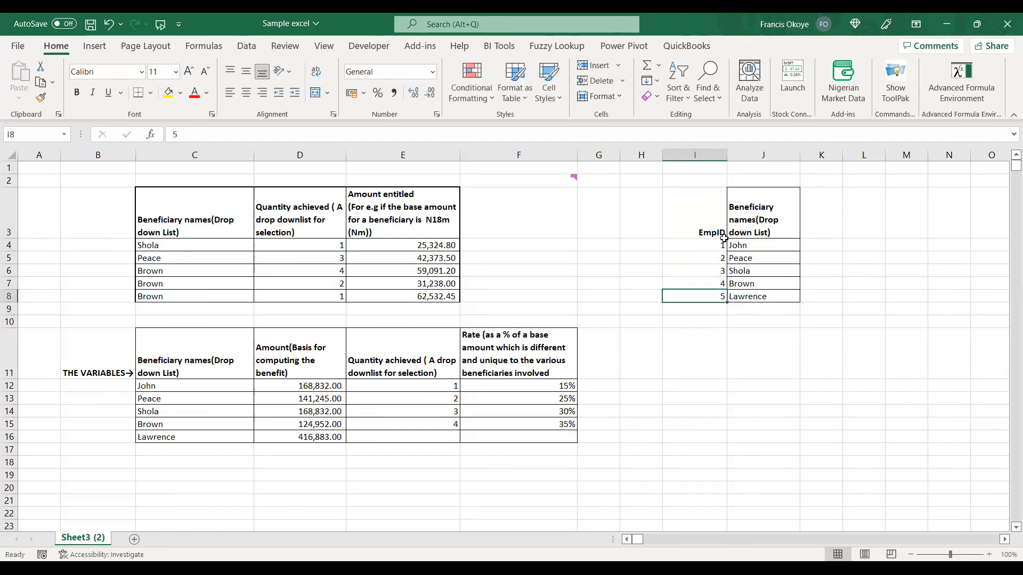
Compare the new EmpID and beneficiary list with the name drop-down and quantity cells in the upper table.
drag(714, 245, 740, 309)
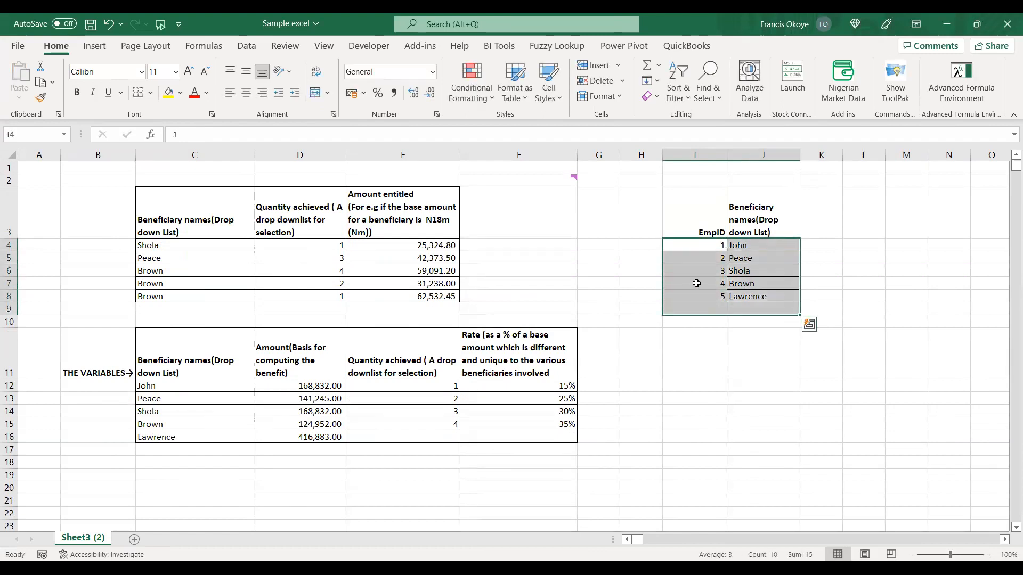
click(208, 251)
click(259, 245)
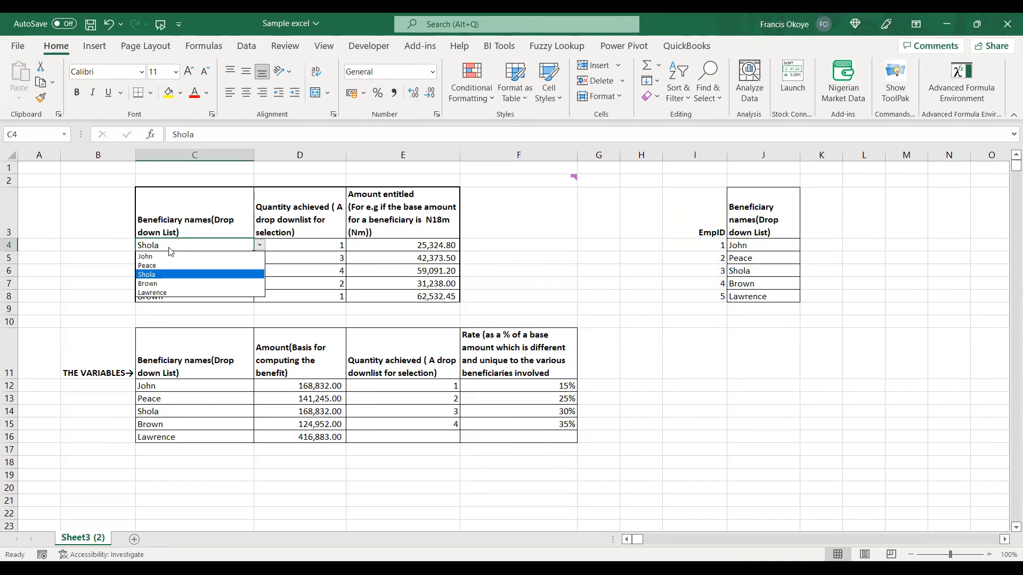
click(150, 245)
click(132, 244)
click(184, 246)
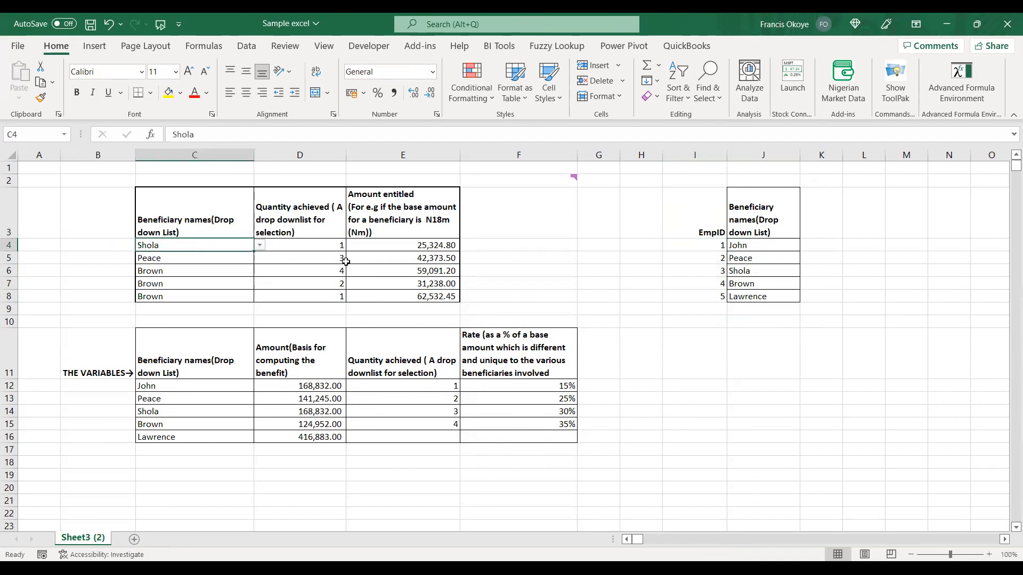
click(341, 244)
drag(751, 248, 753, 298)
click(296, 243)
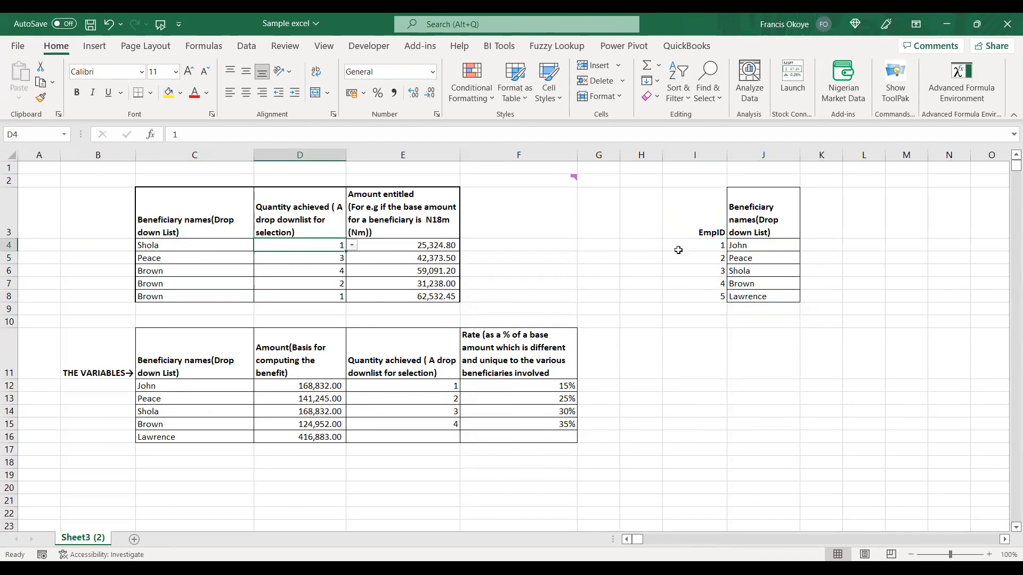
drag(702, 243, 698, 292)
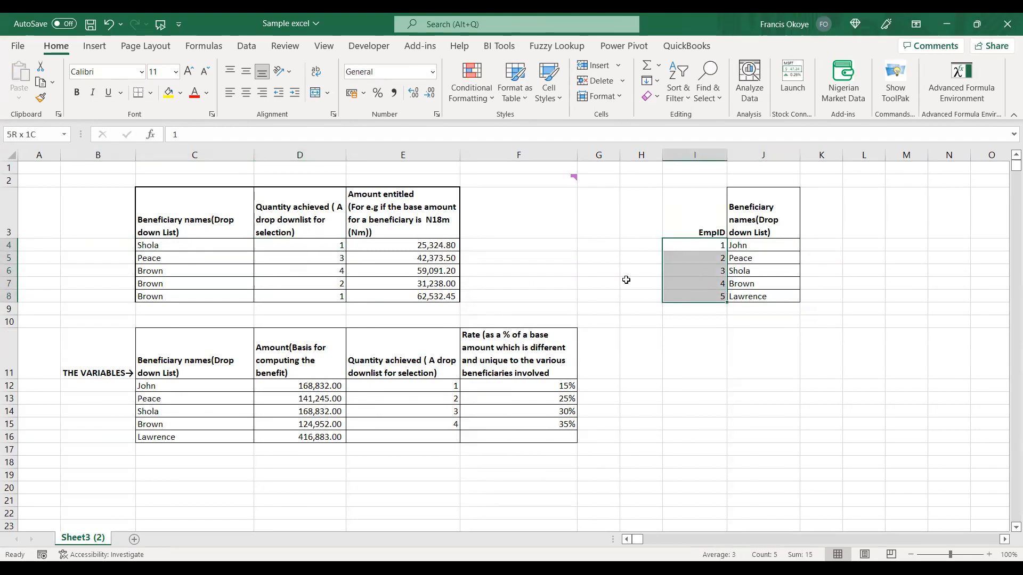
click(347, 248)
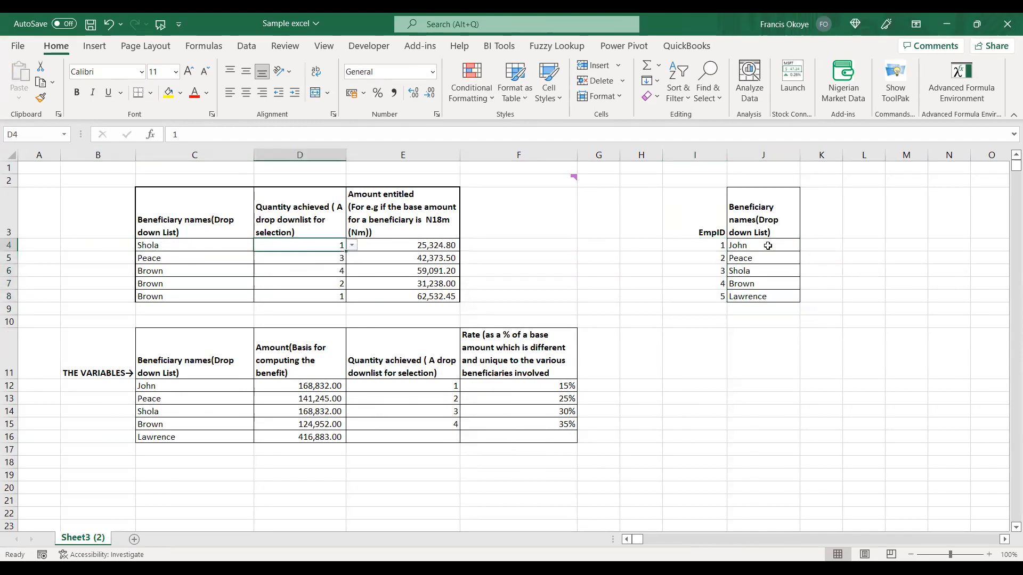
click(760, 243)
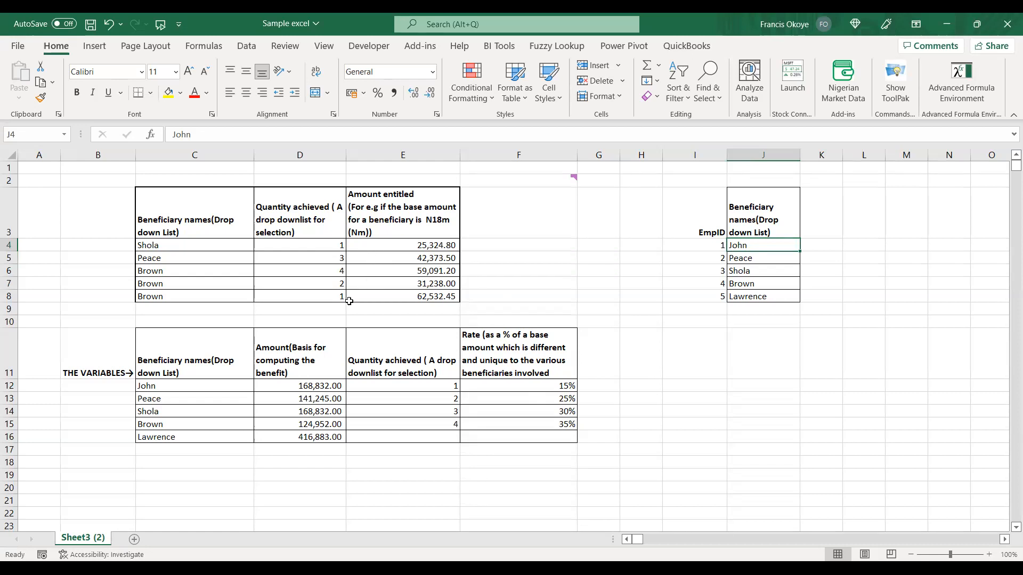
Examine the base amounts in D12:D16 alongside the entitled amounts and their formula in E4:E8.
drag(301, 386, 301, 436)
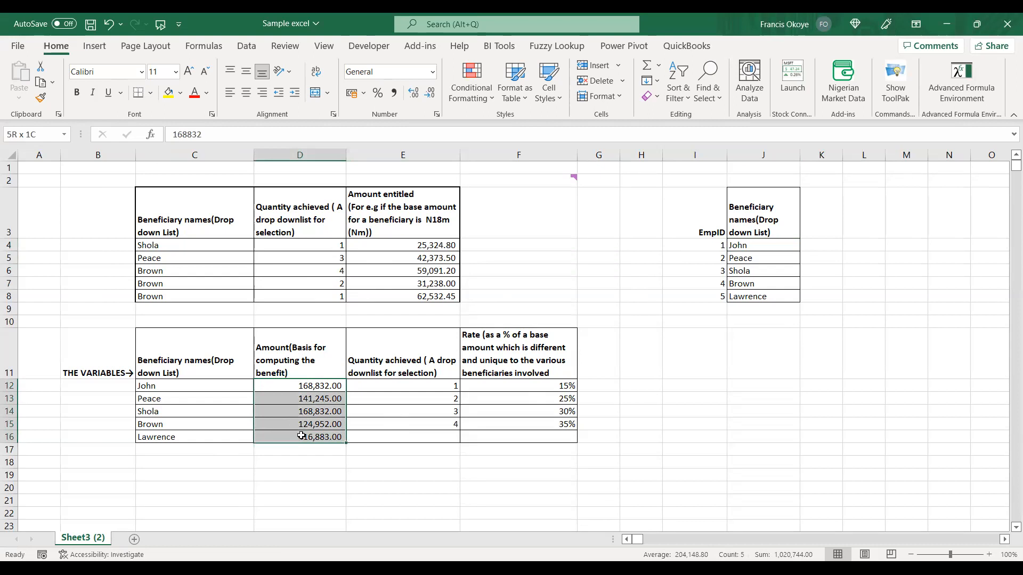
drag(405, 242, 411, 300)
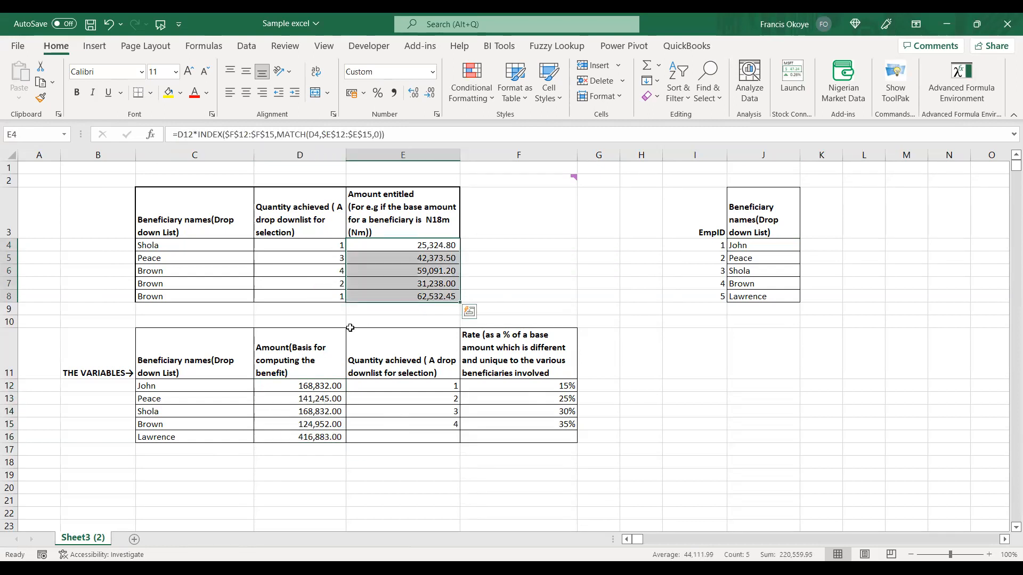
drag(306, 388, 306, 432)
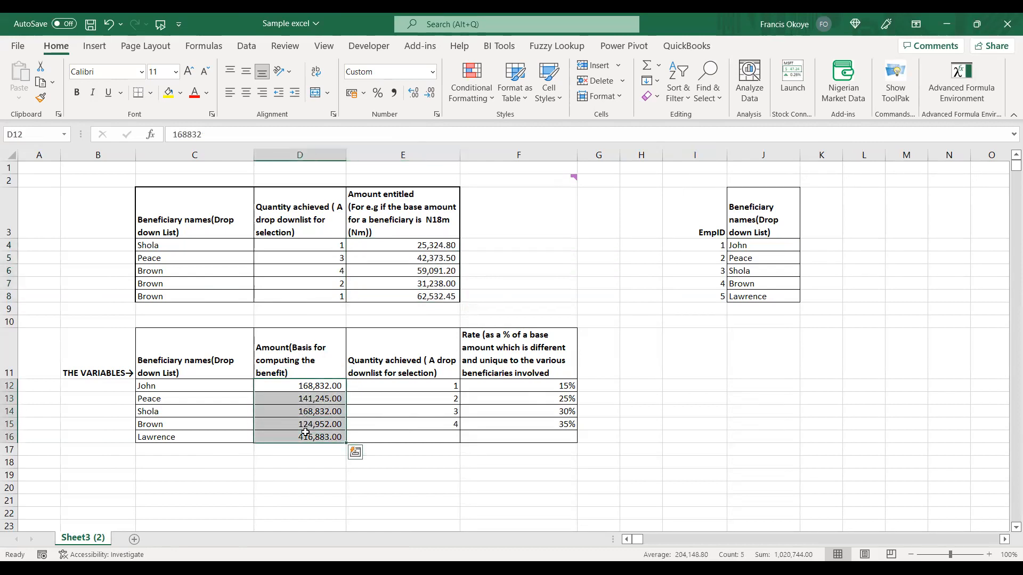
click(474, 282)
click(276, 395)
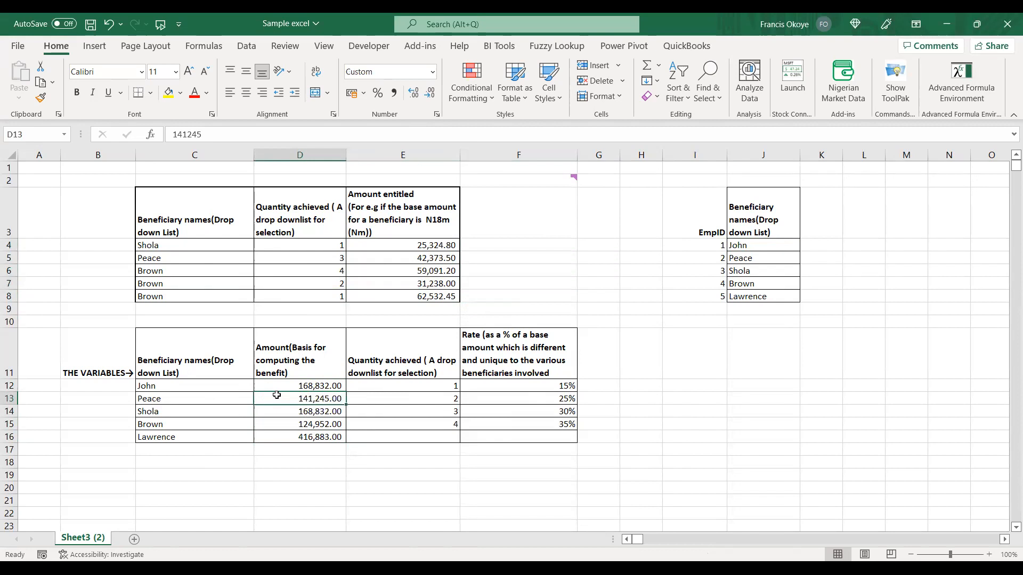
drag(289, 386, 289, 433)
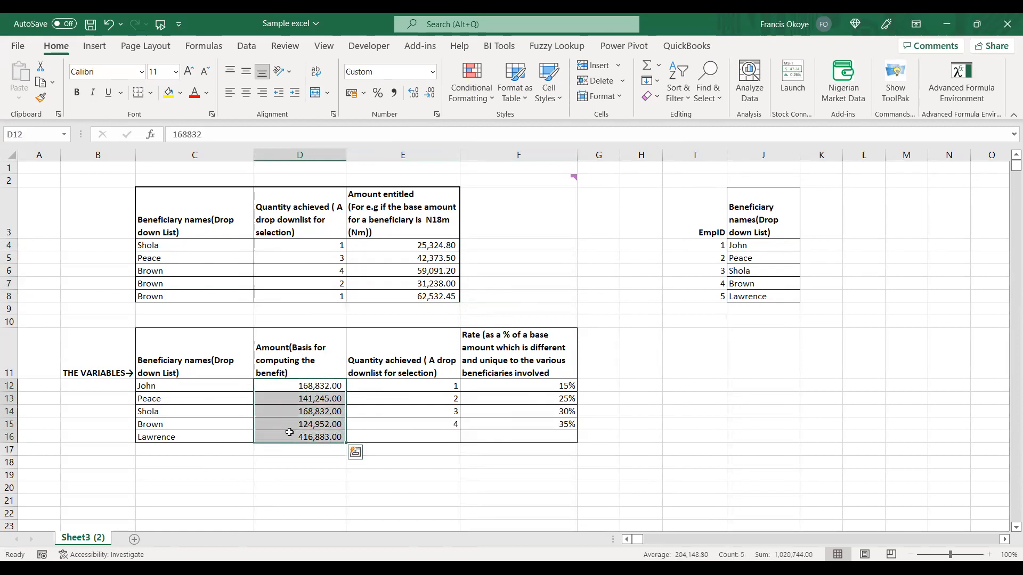
click(481, 244)
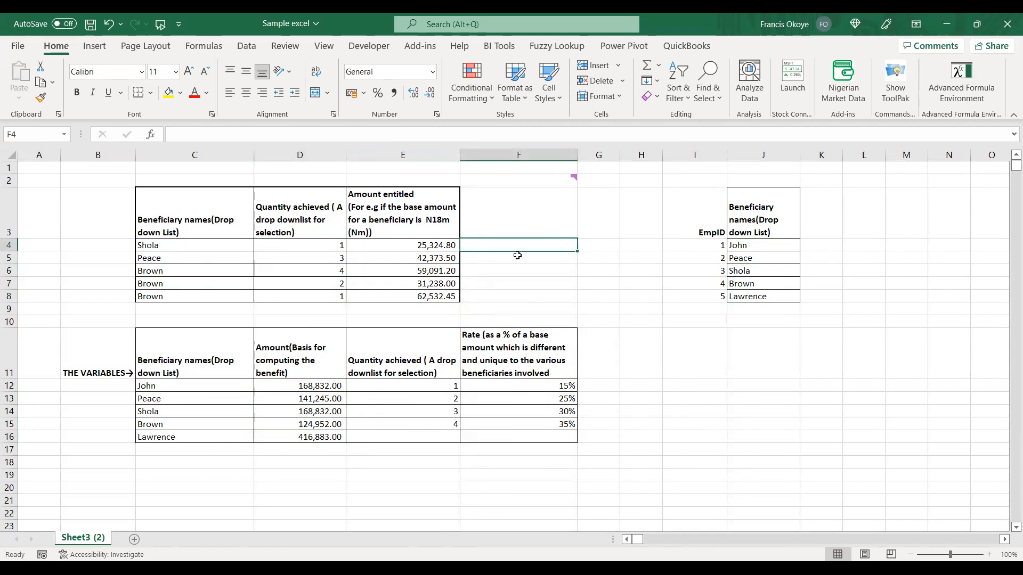
click(598, 261)
click(311, 383)
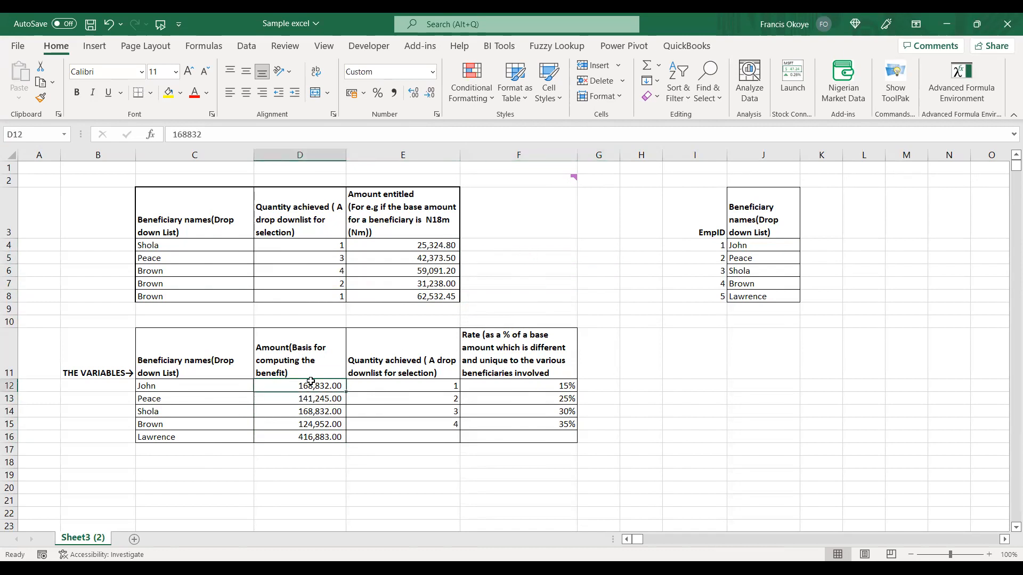
Copy the base amount column with its header (D11:D16) to K3, beside the beneficiary names.
drag(257, 362, 274, 436)
key(ctrl+c)
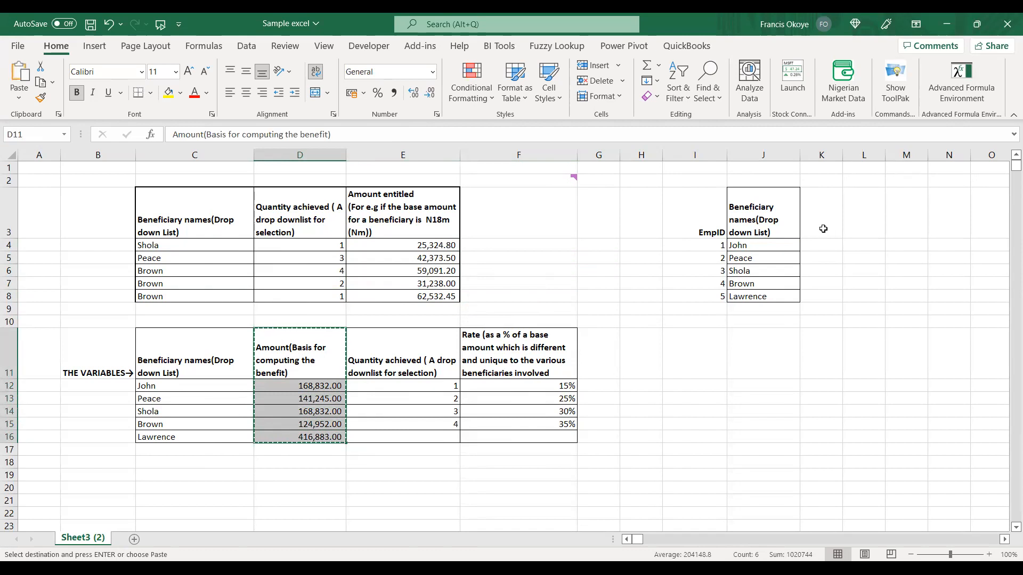
click(823, 229)
key(ctrl+v)
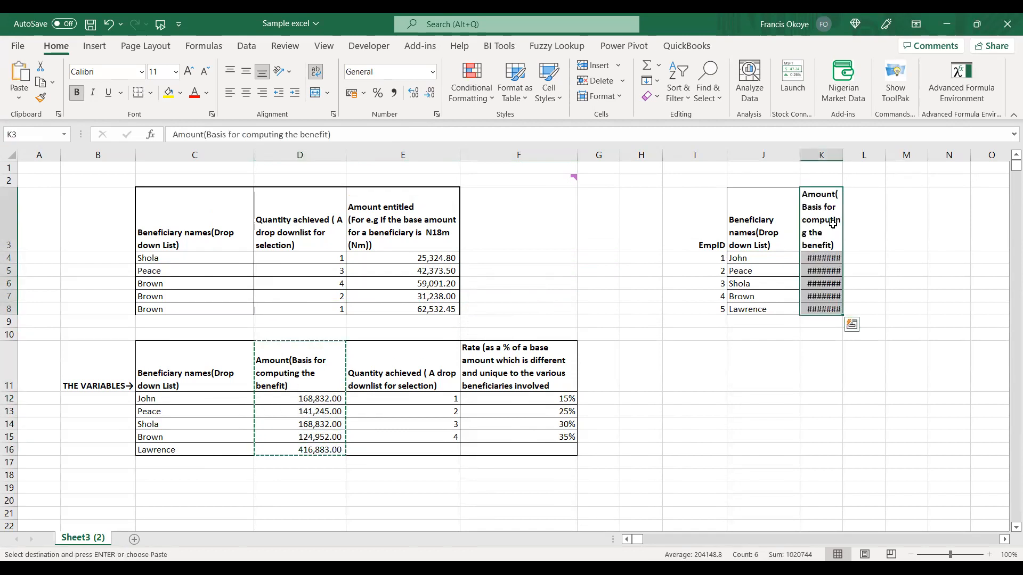
Widen column K to fit the copied base amounts.
double_click(842, 156)
click(302, 267)
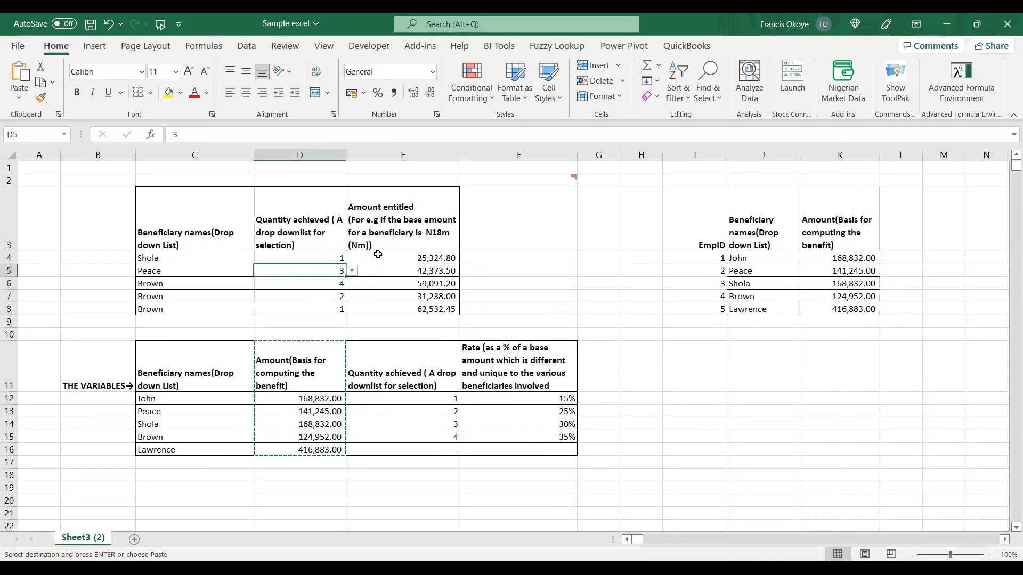
Examine the entitled amount formula in E4 against the beneficiary names in C4:C8 and the base amount it references in D12.
double_click(379, 255)
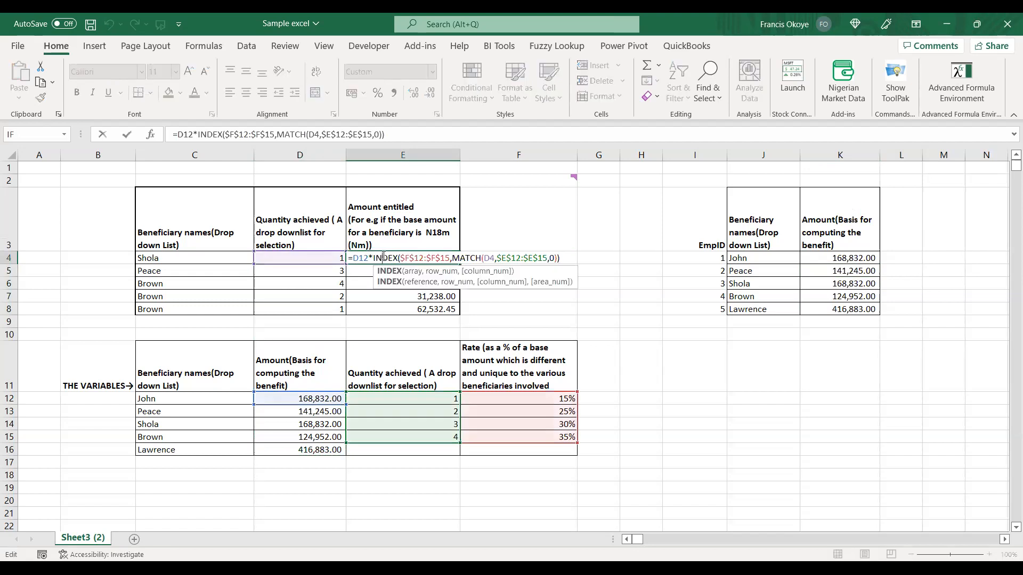
key(Escape)
double_click(383, 256)
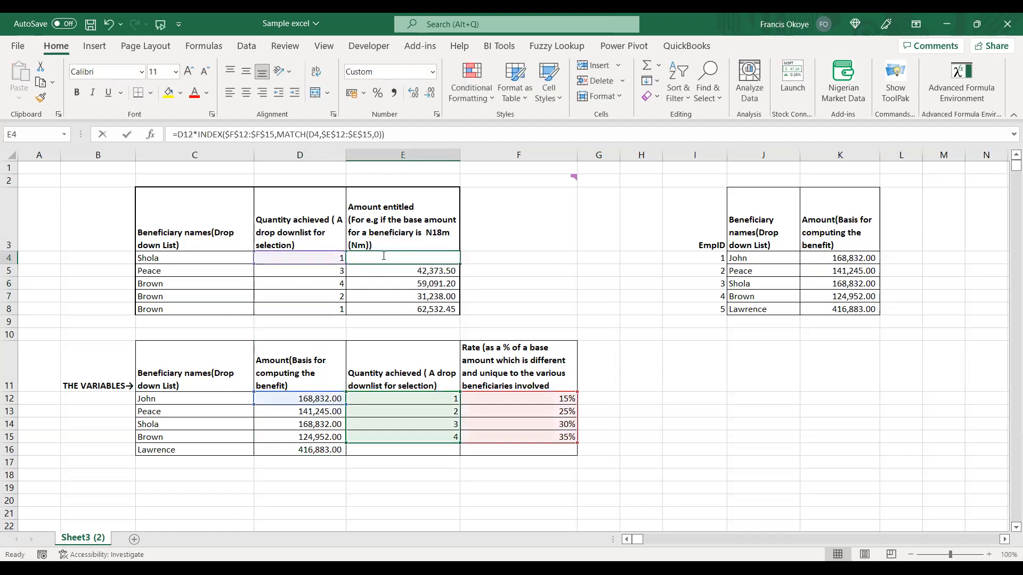
key(Escape)
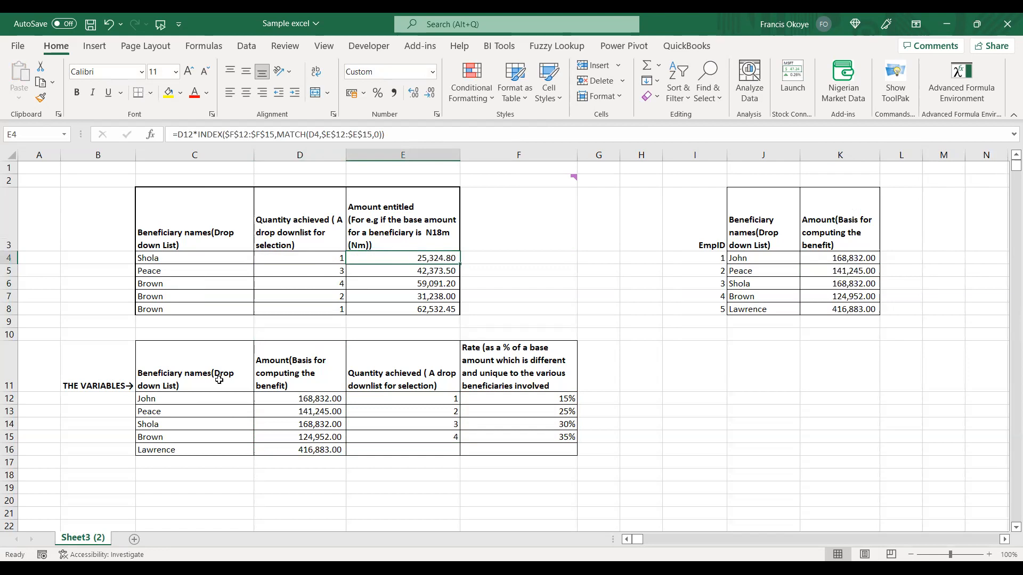
drag(210, 258, 207, 315)
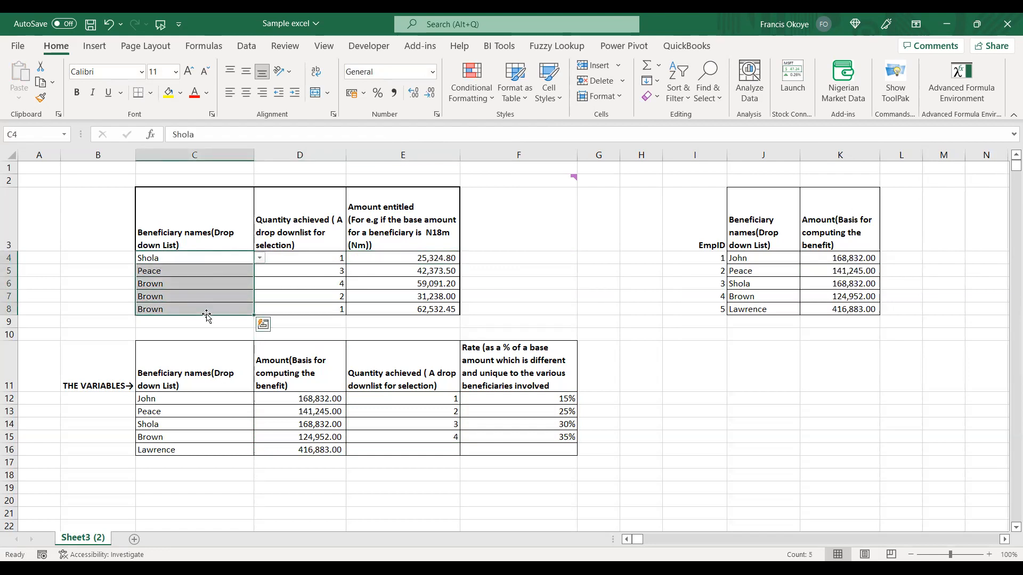
double_click(414, 259)
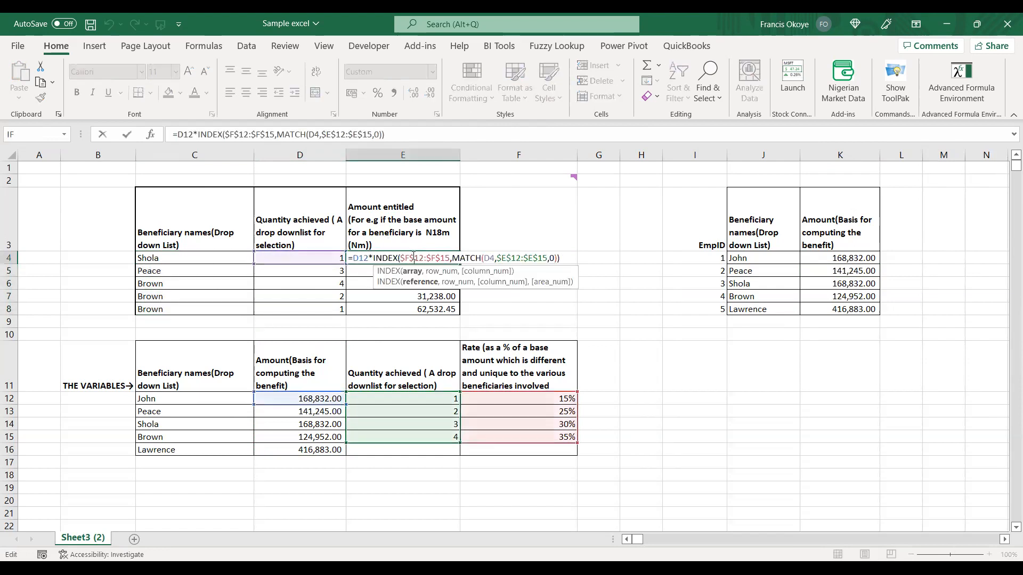
click(300, 399)
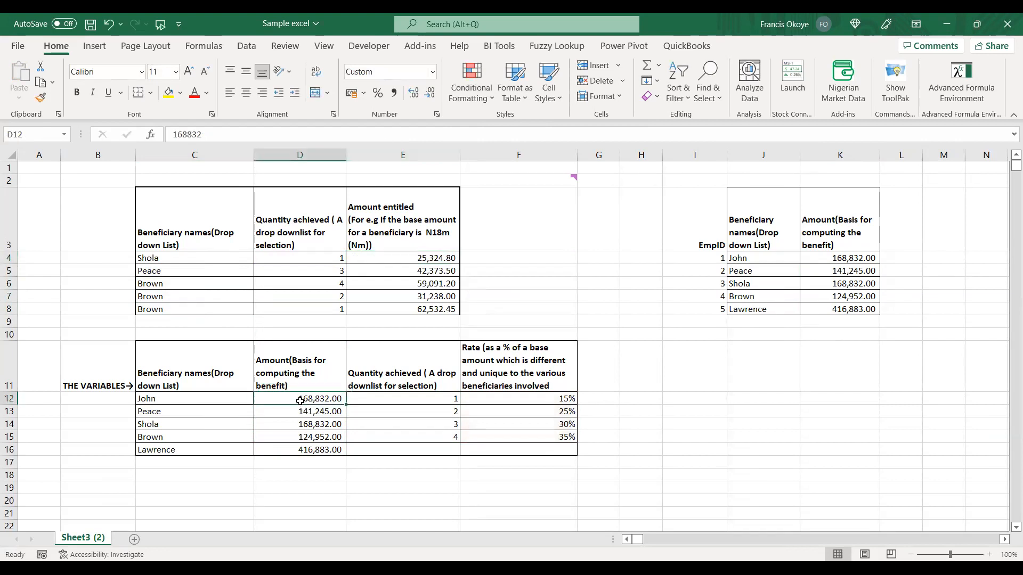
double_click(429, 259)
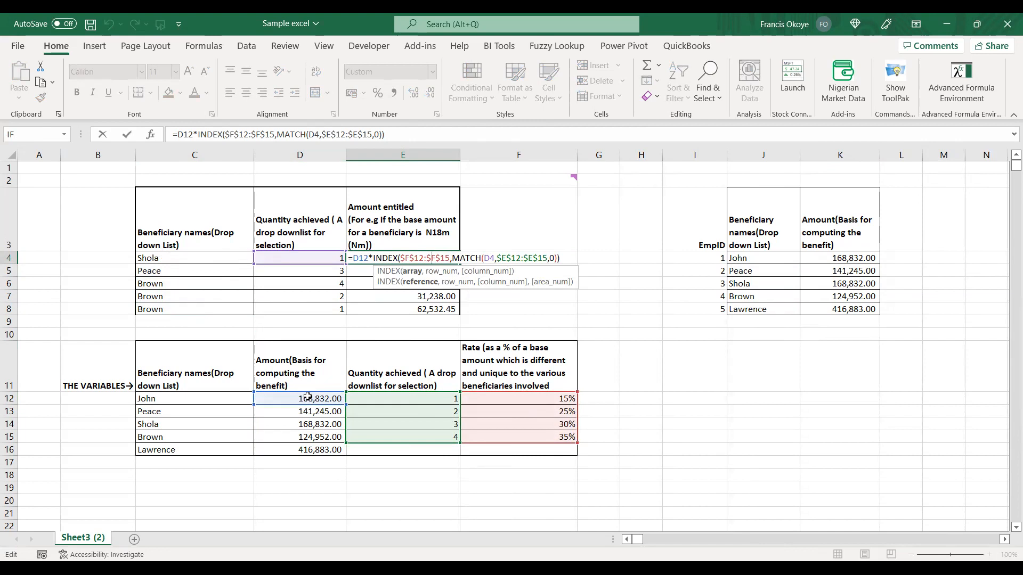
key(ctrl+Return)
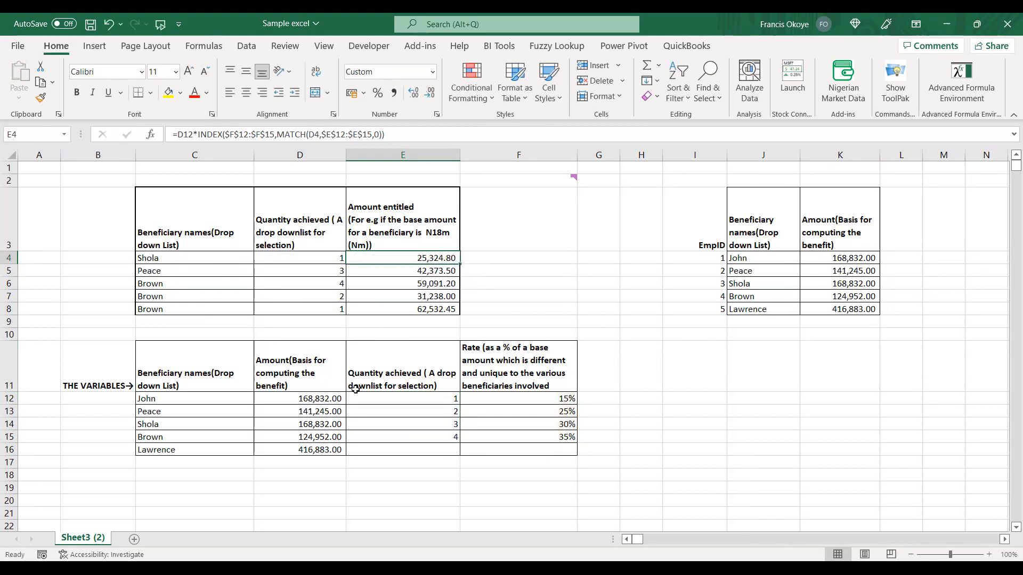
Compare the base amount in D12 with the quantities in E12:E14 and the rate in F12 of the variables table.
click(326, 397)
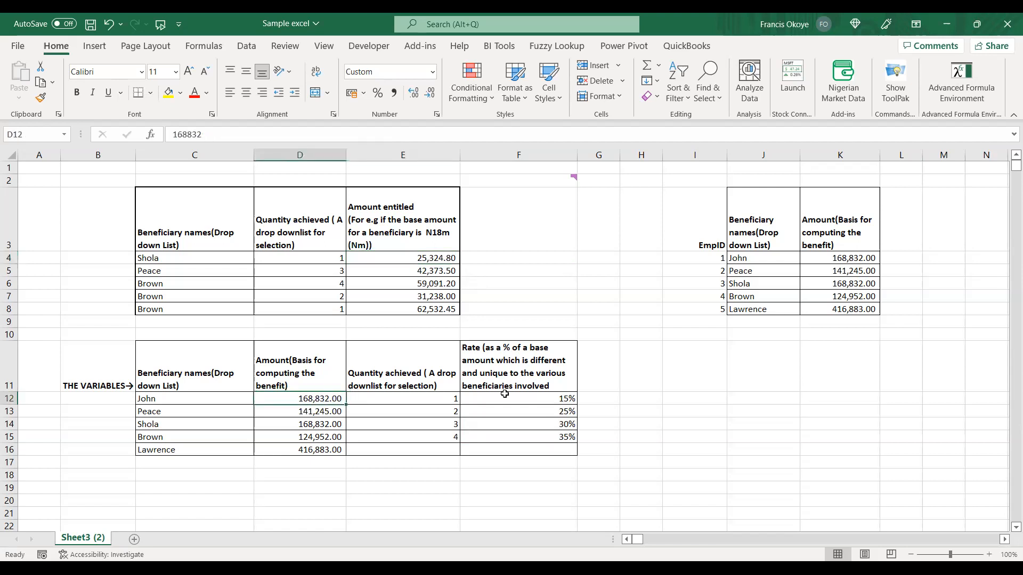
click(448, 389)
click(443, 397)
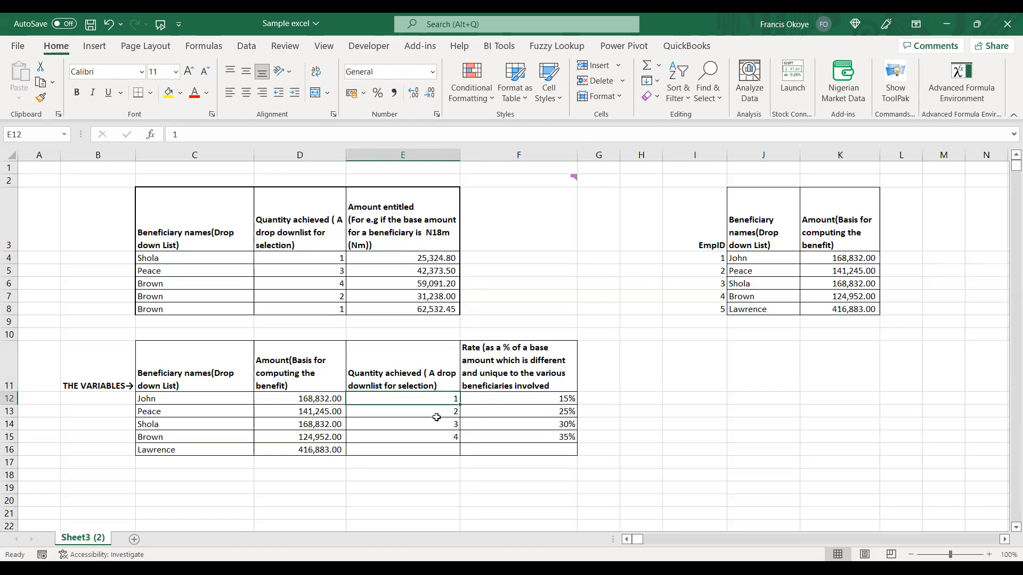
click(417, 409)
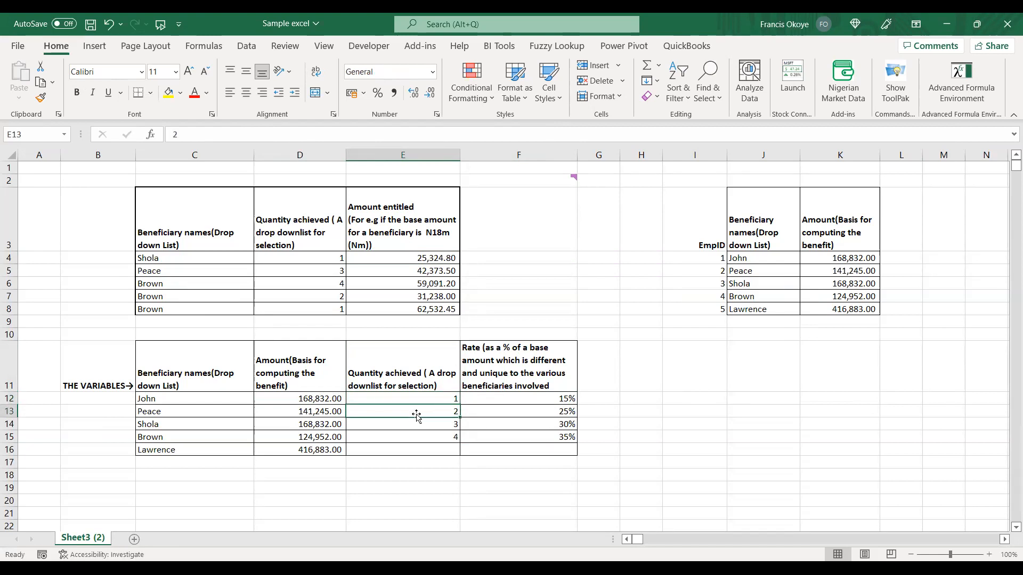
click(417, 425)
click(427, 397)
click(482, 391)
click(485, 399)
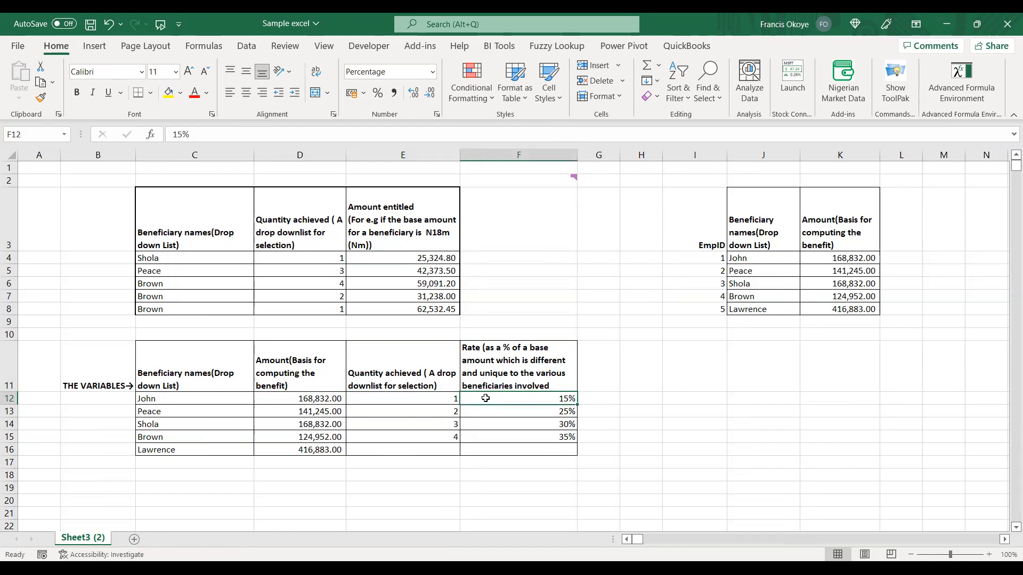
Copy the quantity column with its header (E11:E15) to L3 beside the base amounts and widen column L.
drag(425, 378, 422, 440)
key(ctrl+c)
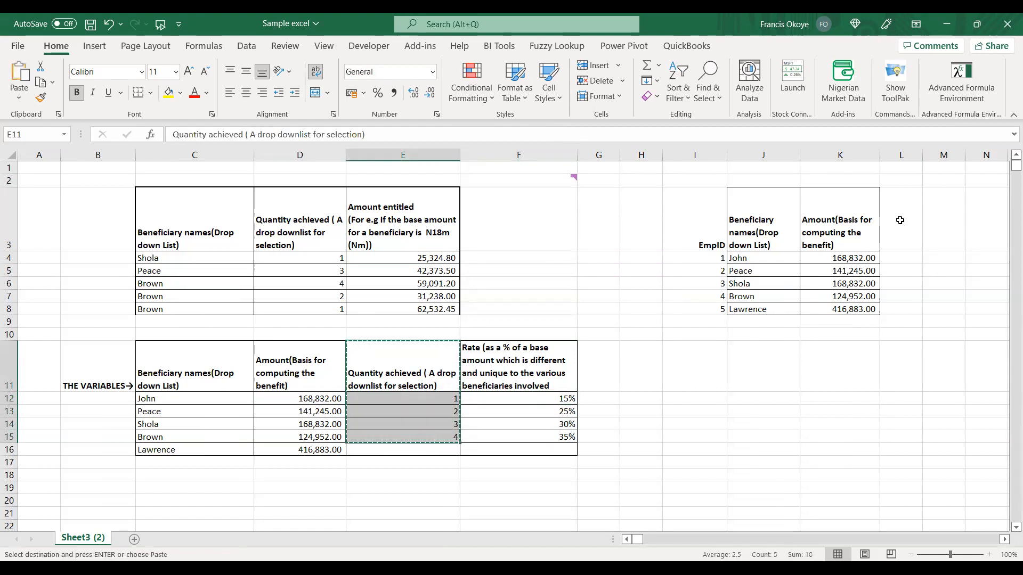
click(905, 215)
key(ctrl+v)
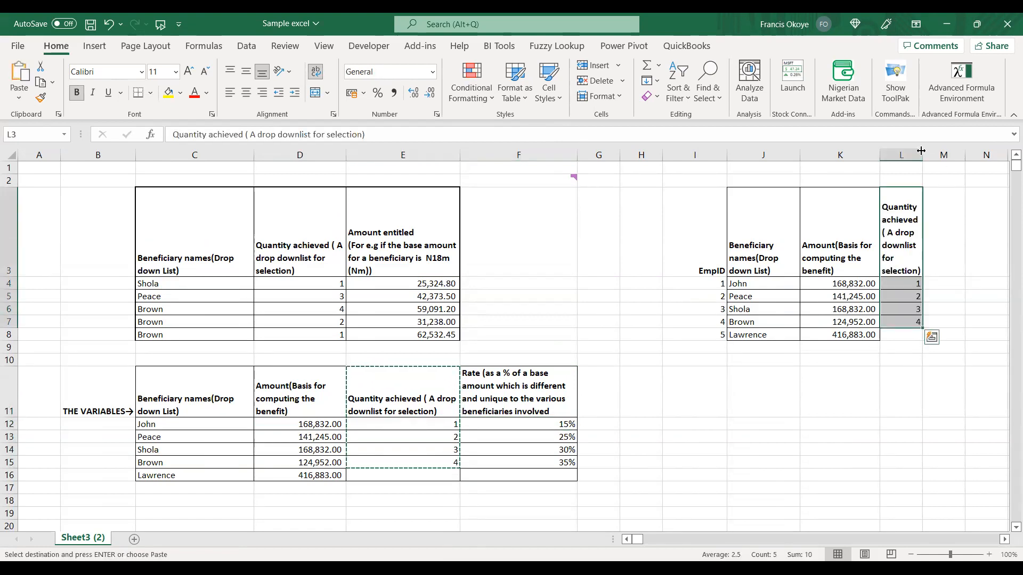
drag(922, 151, 940, 153)
click(908, 393)
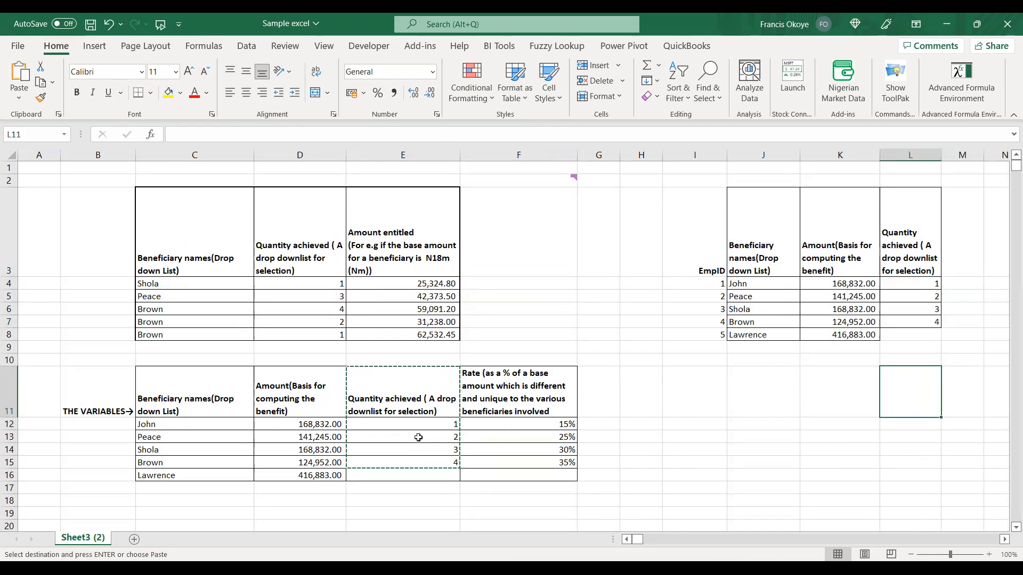
Enter 5 in E16 as the quantity for the last beneficiary in the variables table.
click(328, 426)
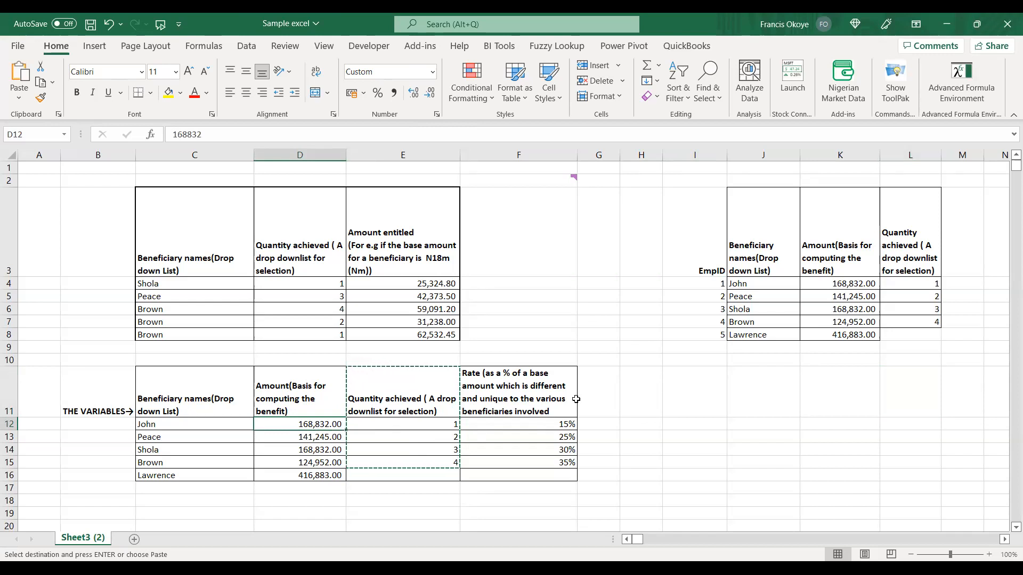
drag(300, 422, 301, 471)
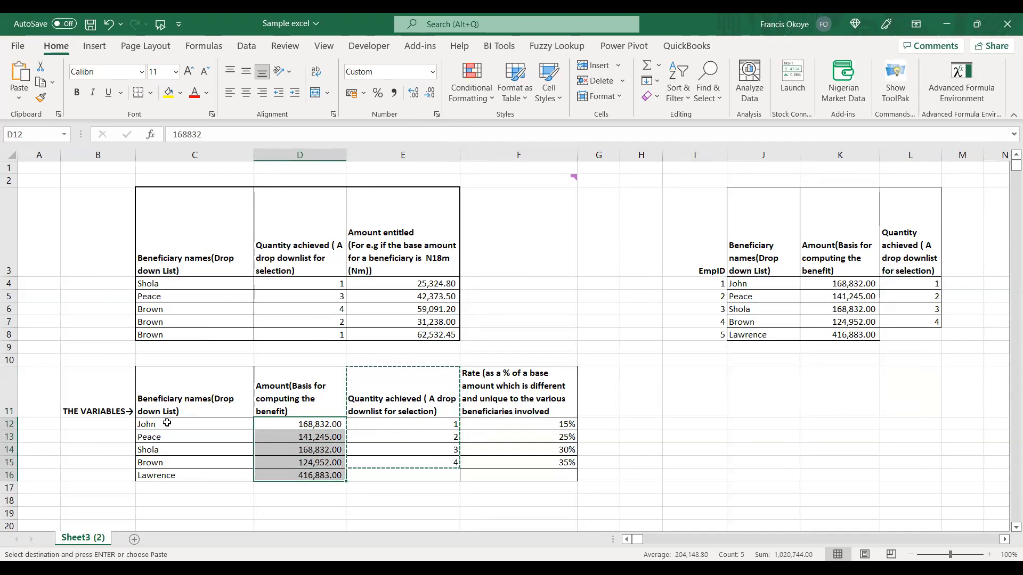
click(450, 426)
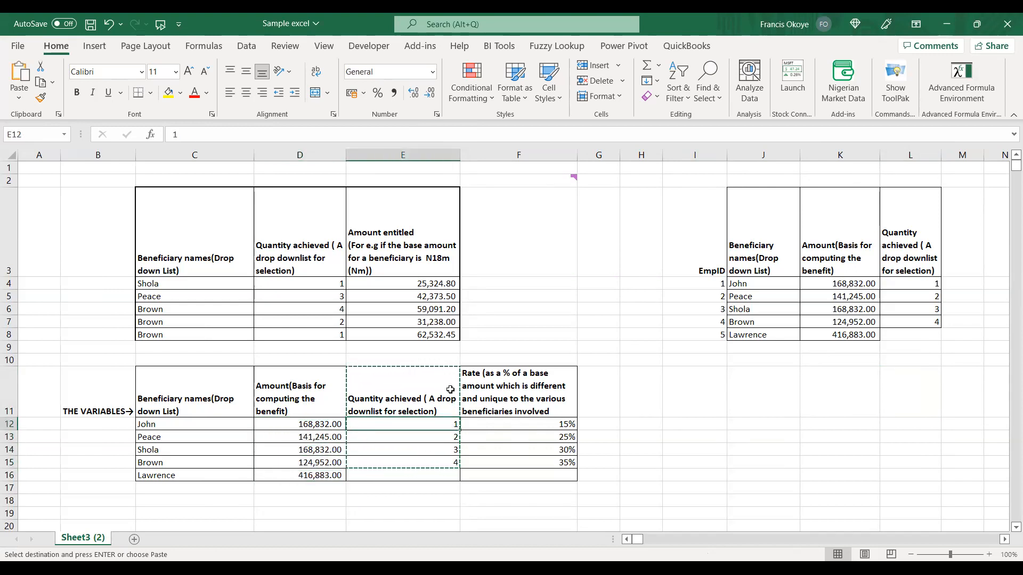
click(456, 464)
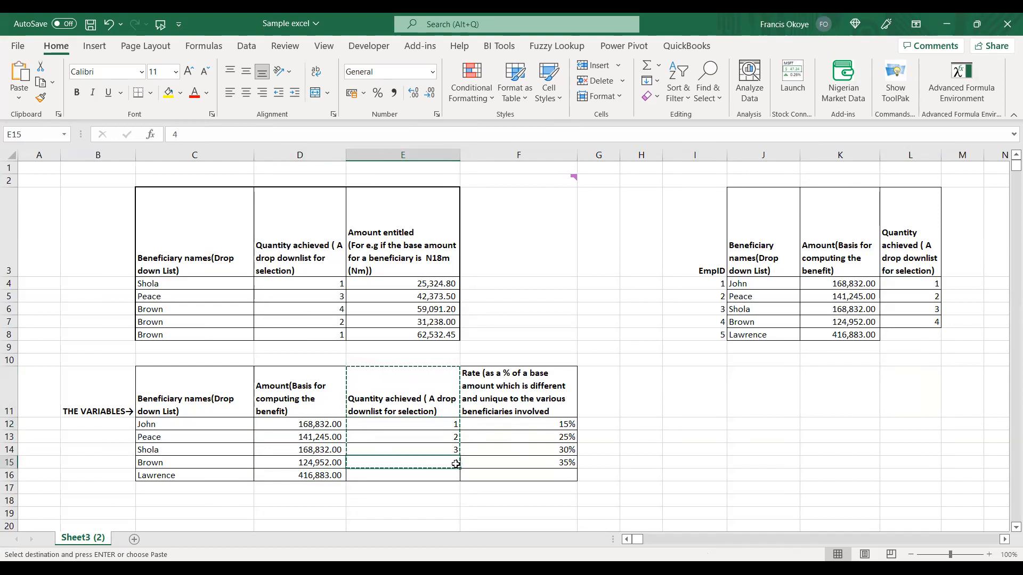
drag(459, 469, 457, 479)
click(448, 476)
text(5)
key(Return)
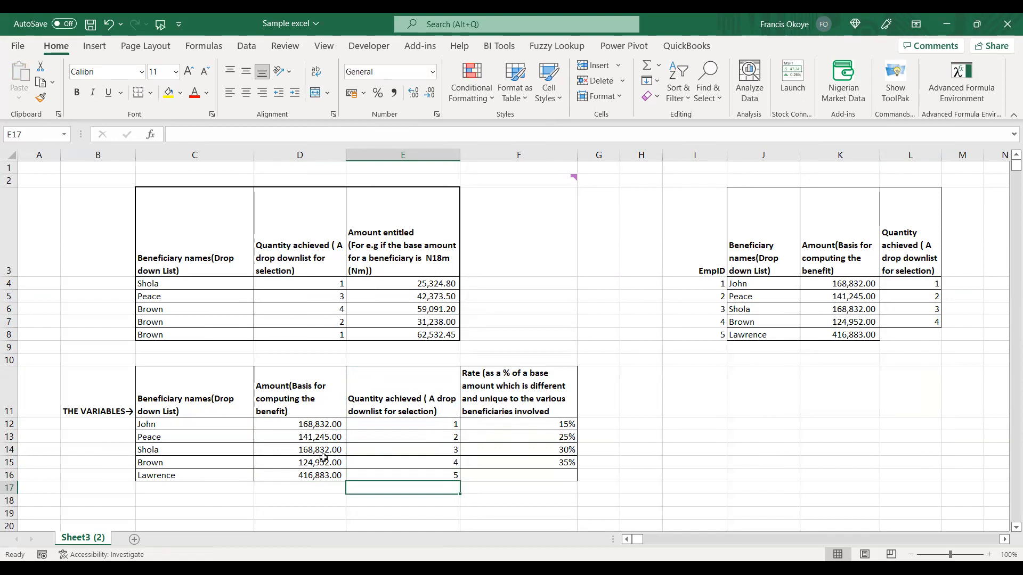
Copy the quantity and rate columns with their headers (E11:F16) to J11, below the beneficiary reference table.
drag(399, 413, 486, 477)
key(ctrl+c)
key(Right)
key(Right)
key(Right)
key(Right)
key(Right)
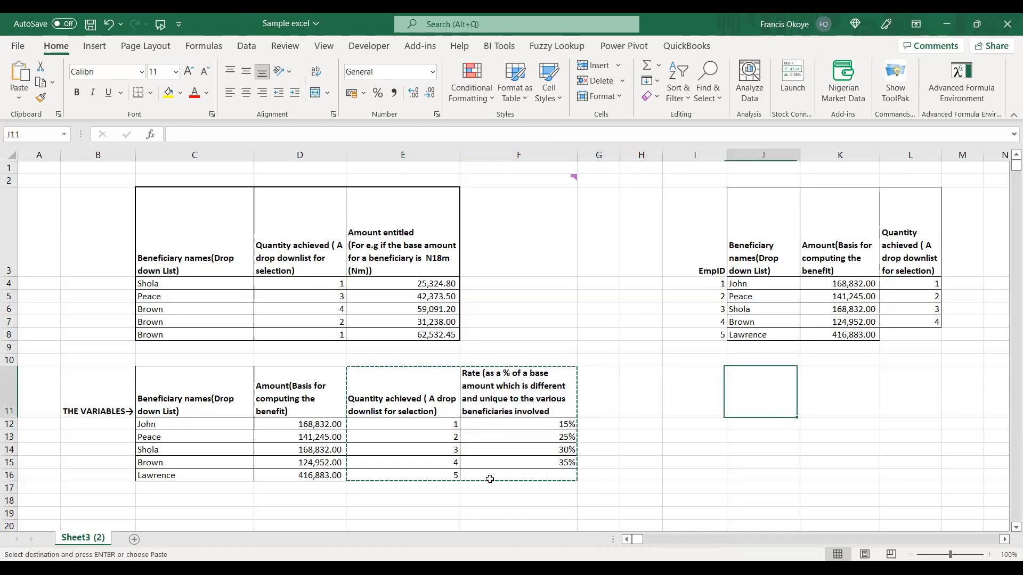
key(ctrl+v)
key(Right)
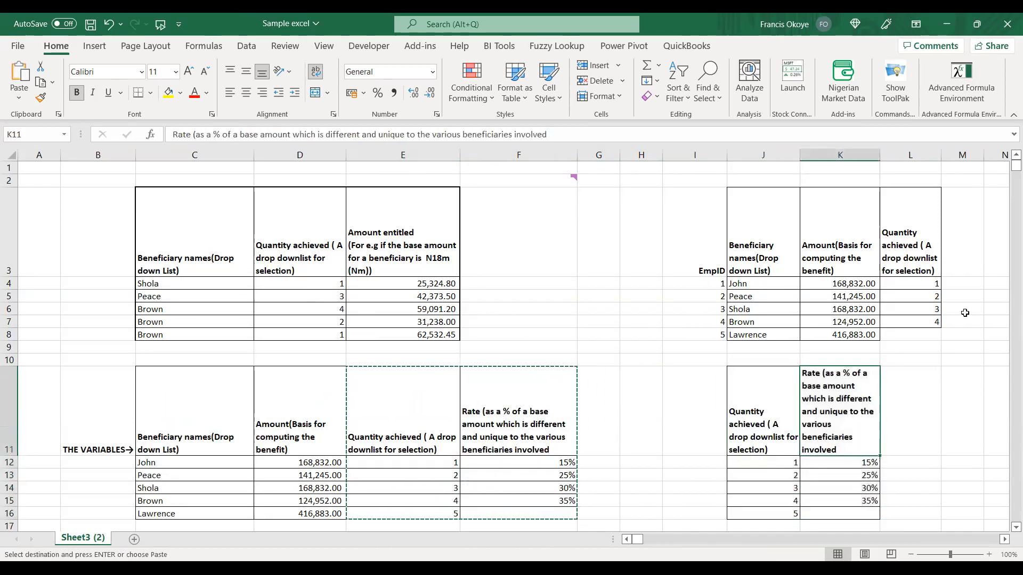
Clear the extra quantity in J16 of the copied quantity and rate table.
click(769, 446)
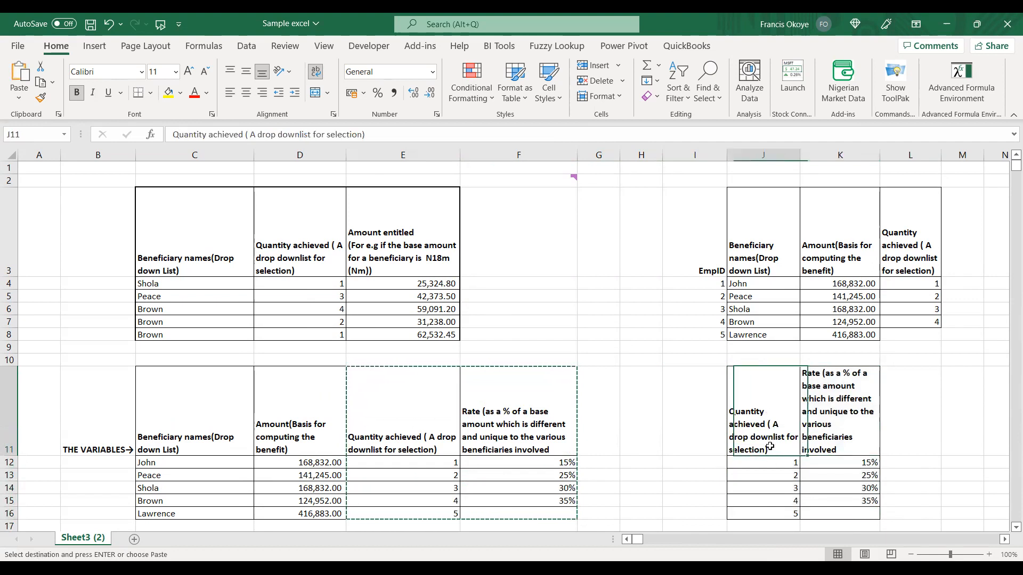
drag(770, 378, 799, 504)
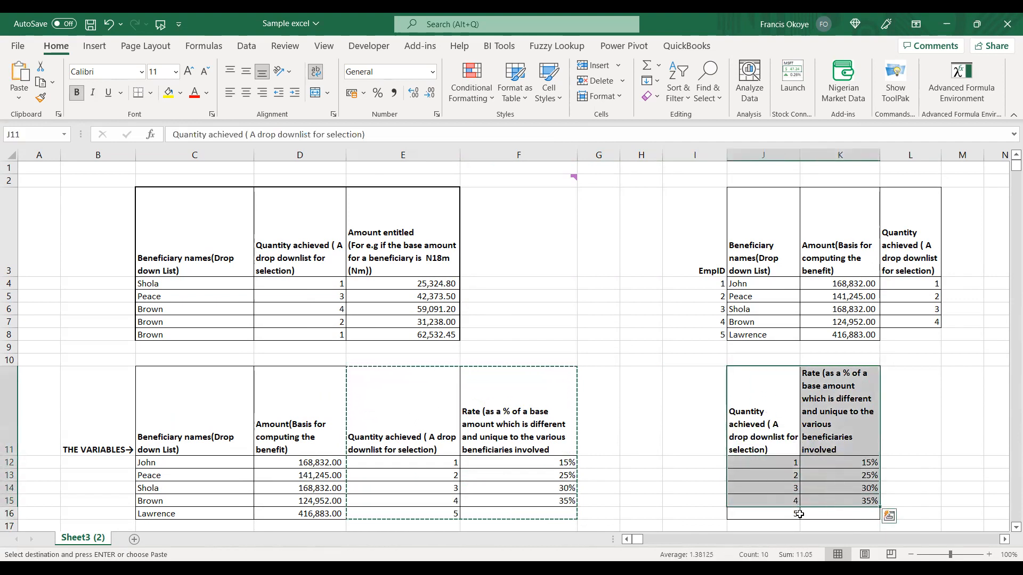
click(792, 514)
key(Escape)
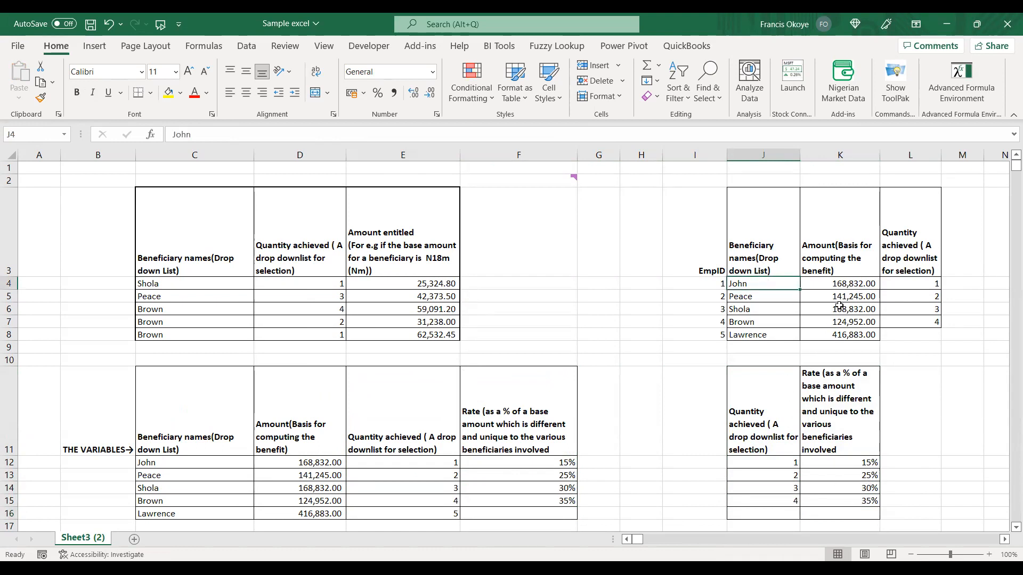
Enter 3 in L8 as the quantity achieved by the last beneficiary in the reference table.
drag(844, 284, 844, 334)
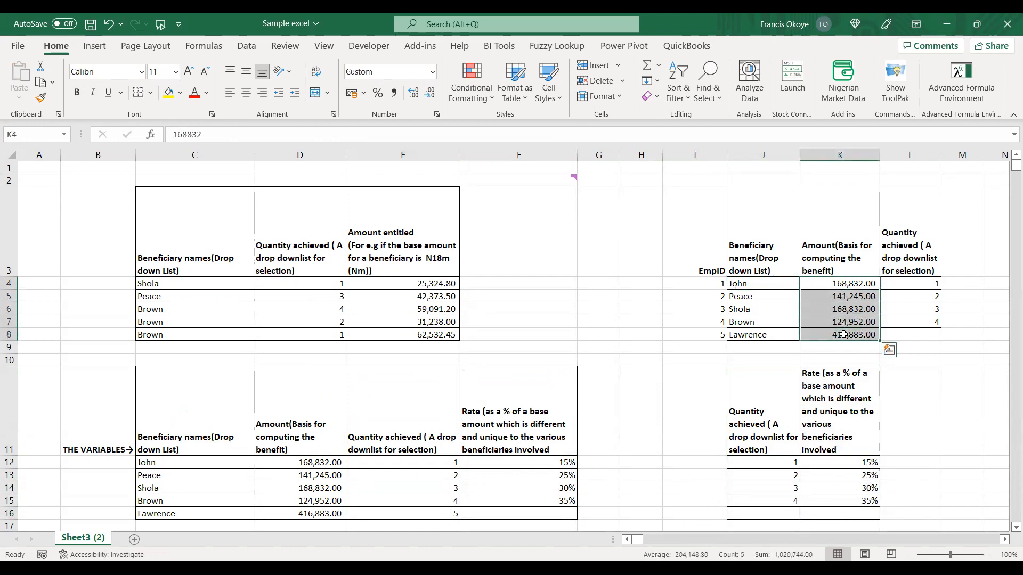
click(932, 323)
drag(942, 330, 932, 334)
click(932, 335)
text(3)
key(Return)
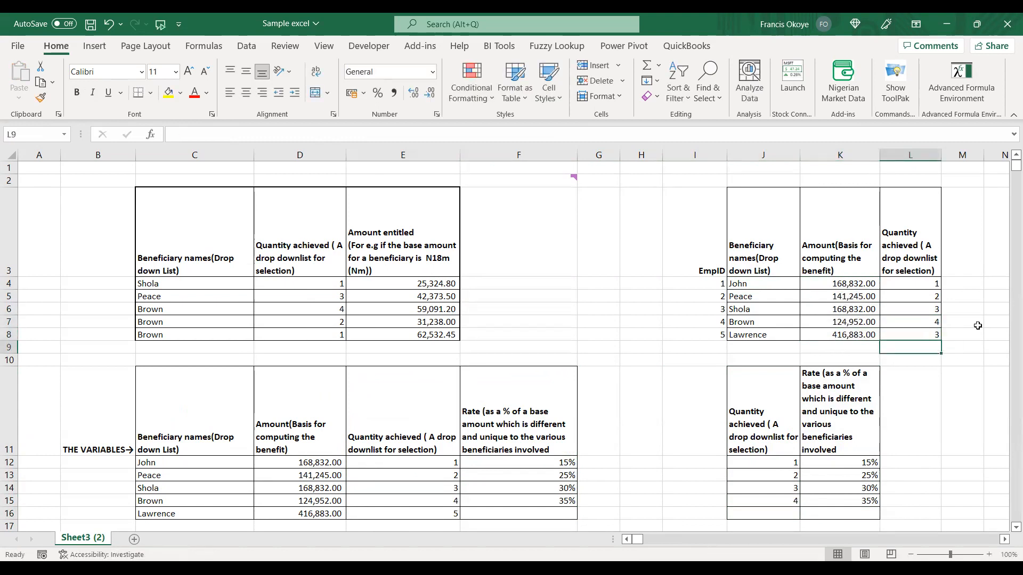
Compare the new beneficiary and rate tables with the entitled amount formulas in E4 and E5.
click(965, 289)
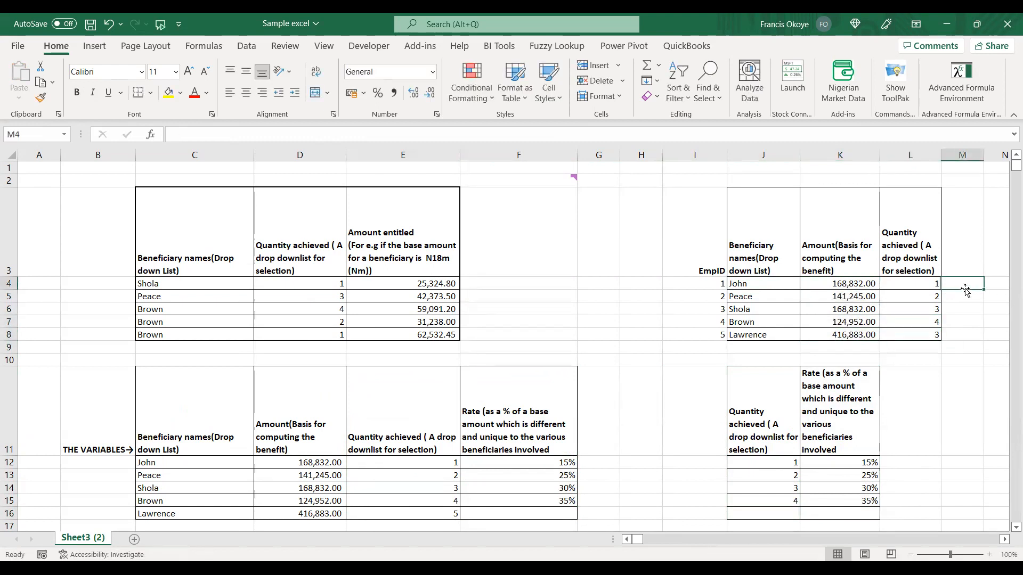
click(769, 488)
click(902, 273)
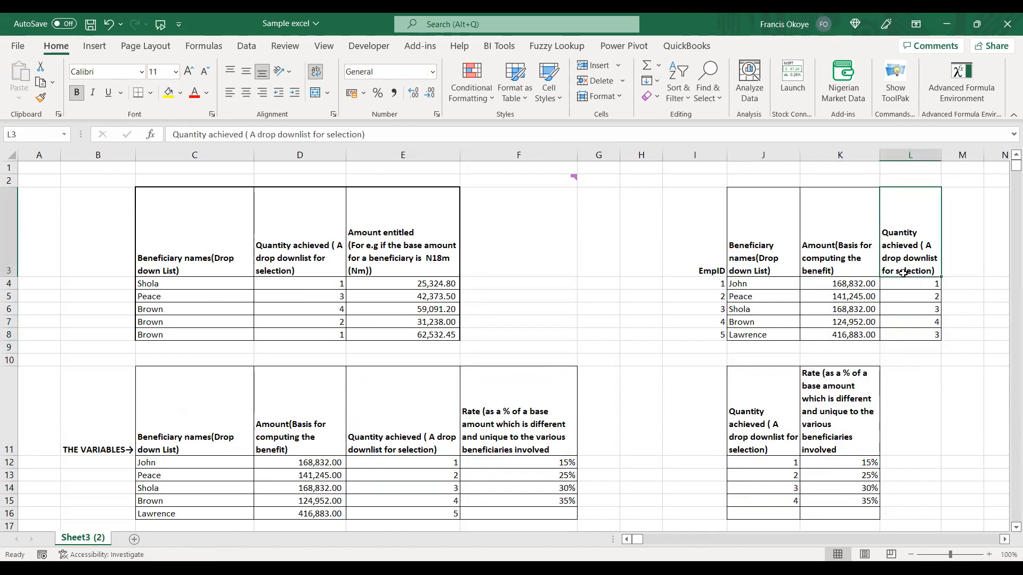
click(375, 291)
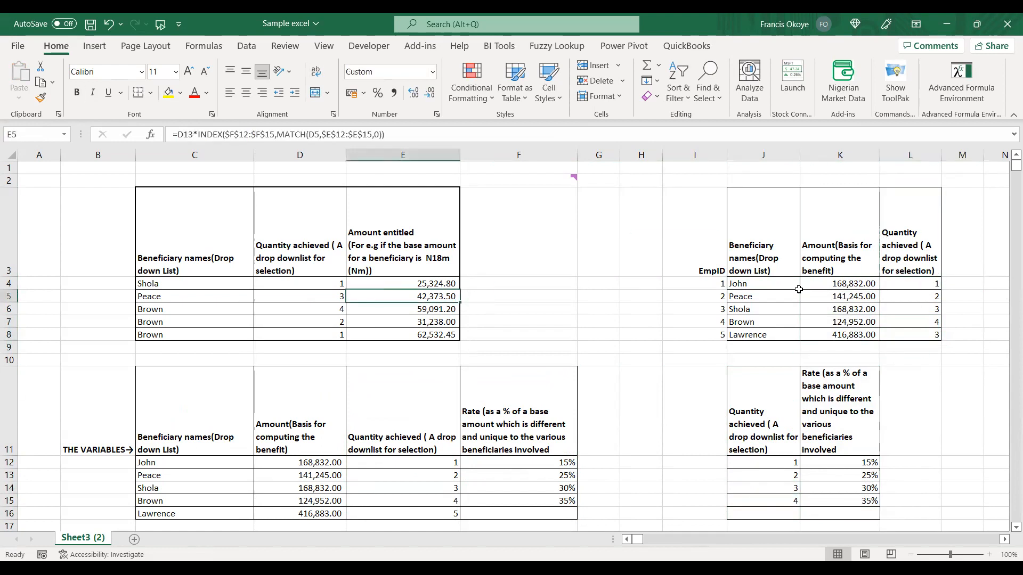
click(828, 315)
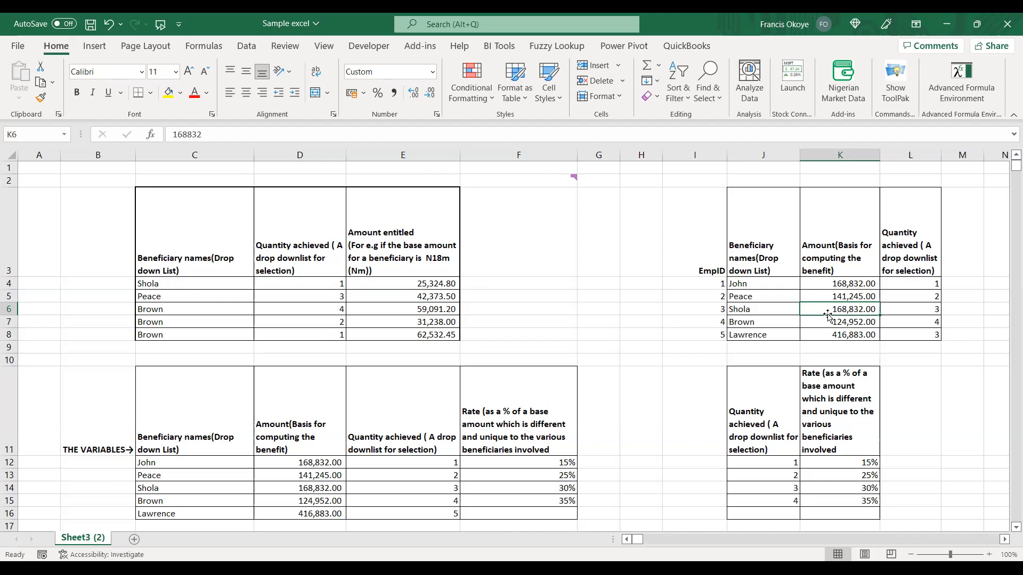
click(422, 261)
click(416, 293)
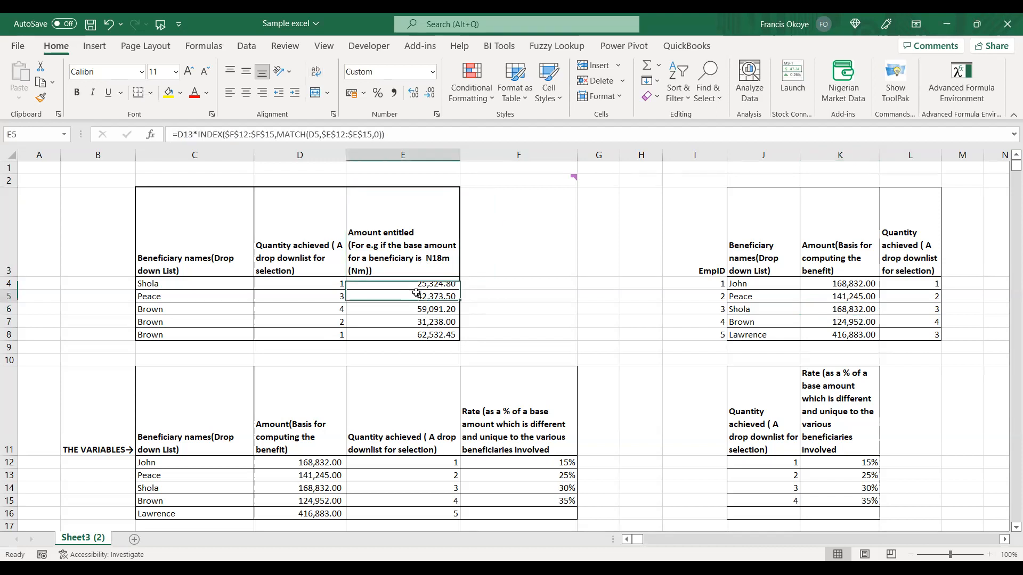
click(416, 284)
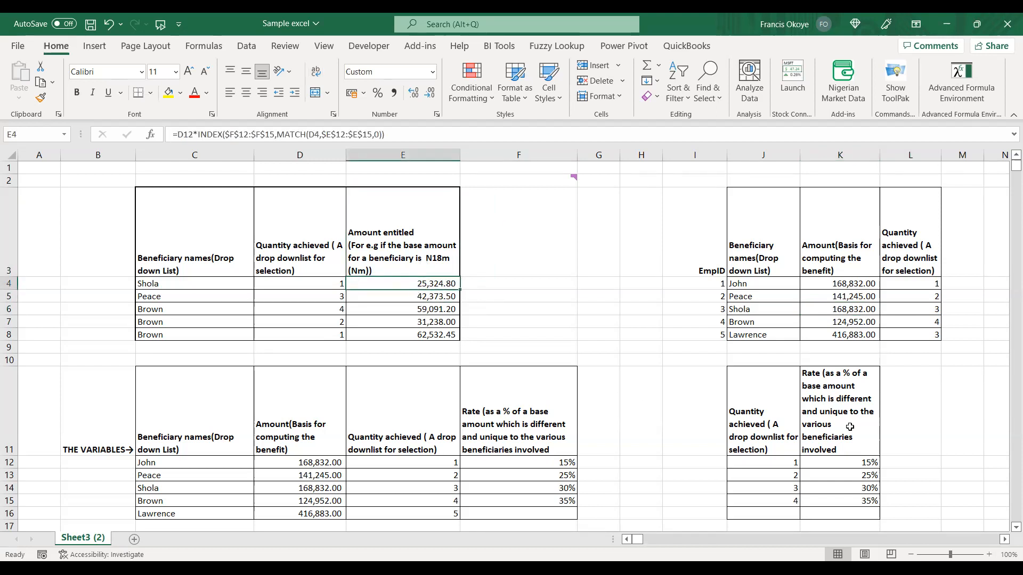
click(757, 387)
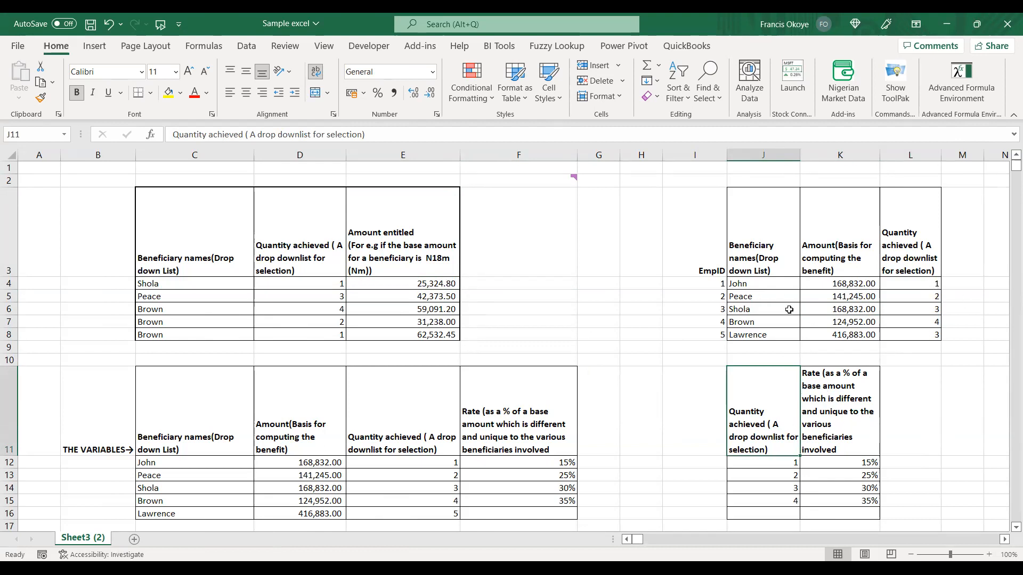
Review the base amounts in K4:K8, the quantities in L4:L8 and the quantity-to-rate table in J11:K15.
drag(829, 283, 827, 329)
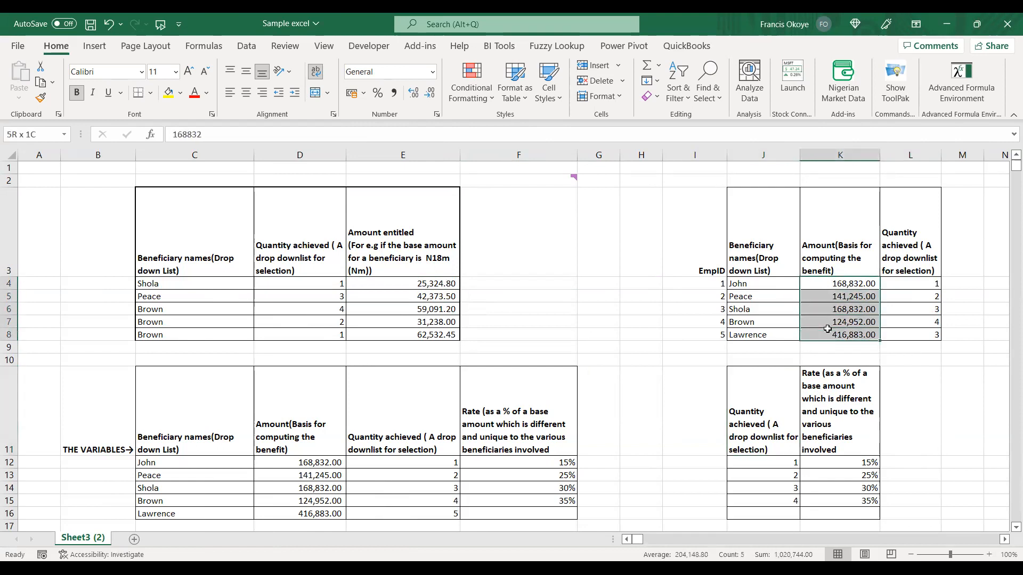
click(920, 284)
drag(922, 325, 922, 335)
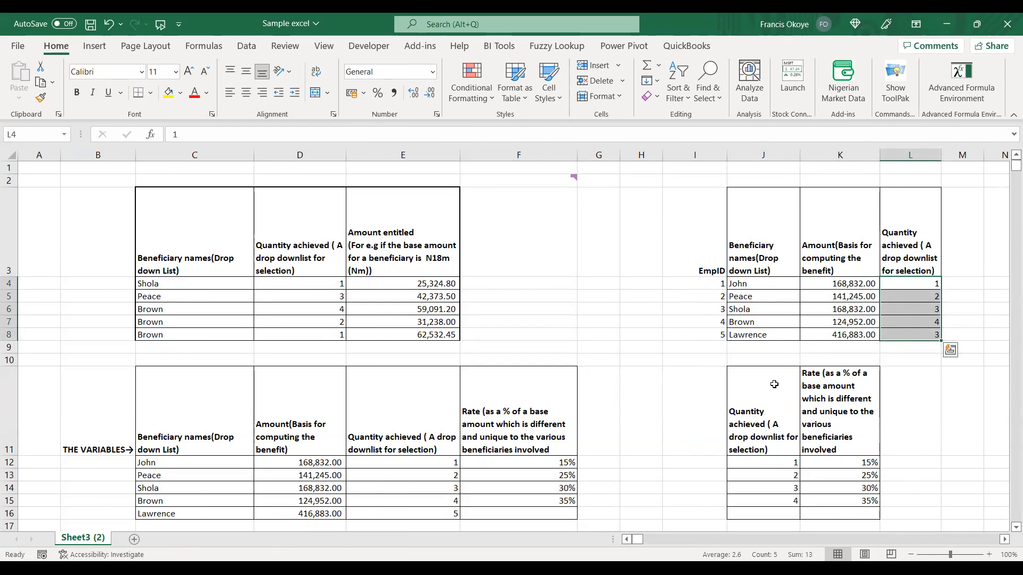
click(774, 385)
double_click(775, 386)
key(Escape)
key(Right)
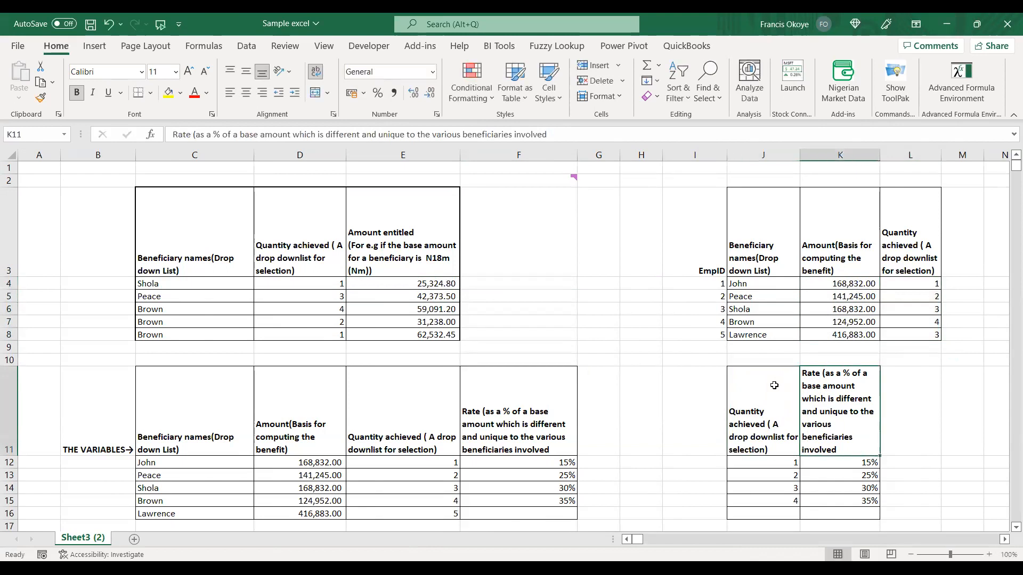
key(Left)
key(shift+Right)
key(shift+Down)
key(shift+Down)
key(shift+Down)
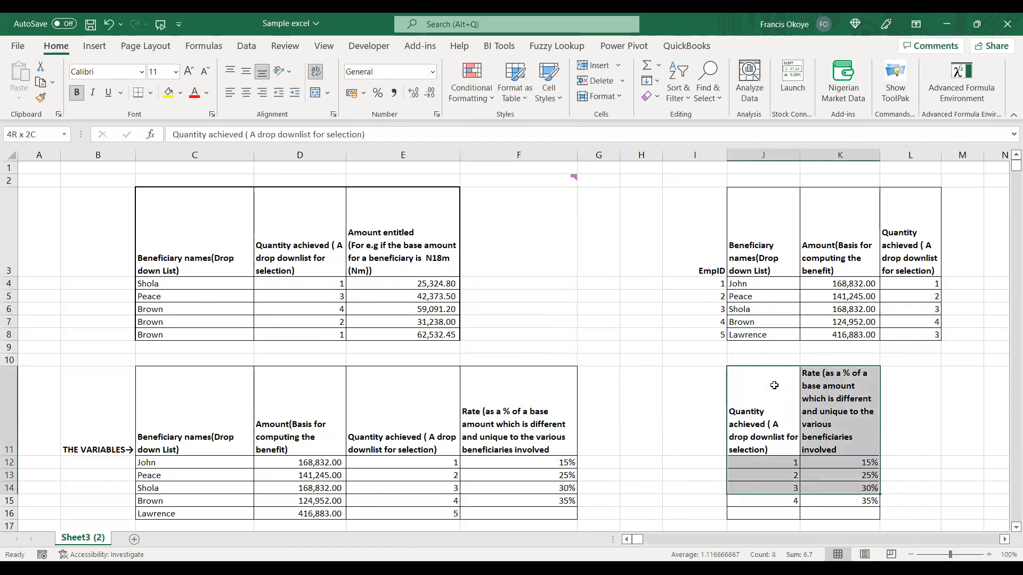
key(shift+Down)
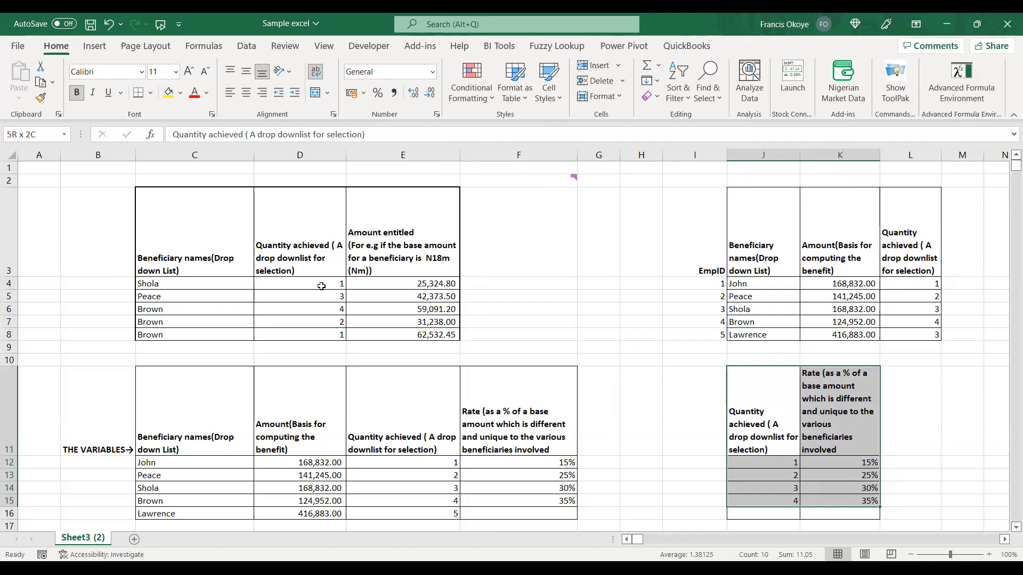
Choose 2 as the quantity achieved in D4 and check the entitled amount formulas in E4 and E5.
click(344, 283)
click(352, 284)
click(309, 303)
click(394, 287)
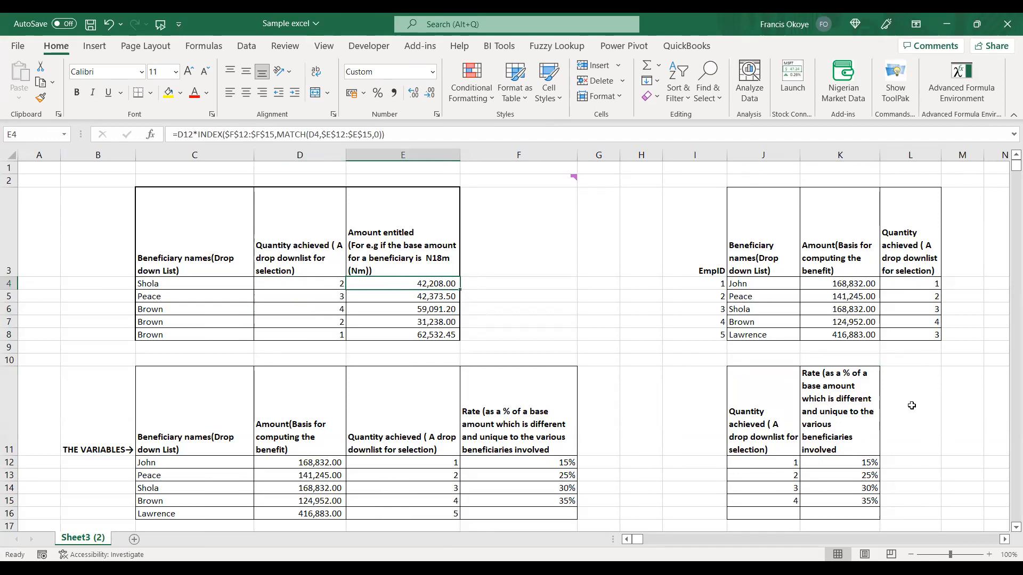
click(909, 297)
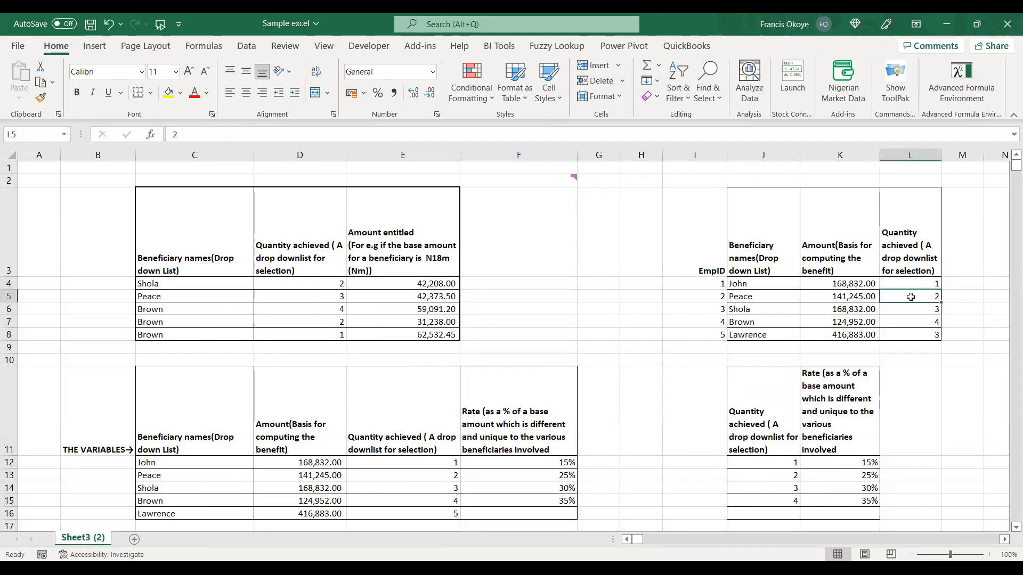
click(372, 297)
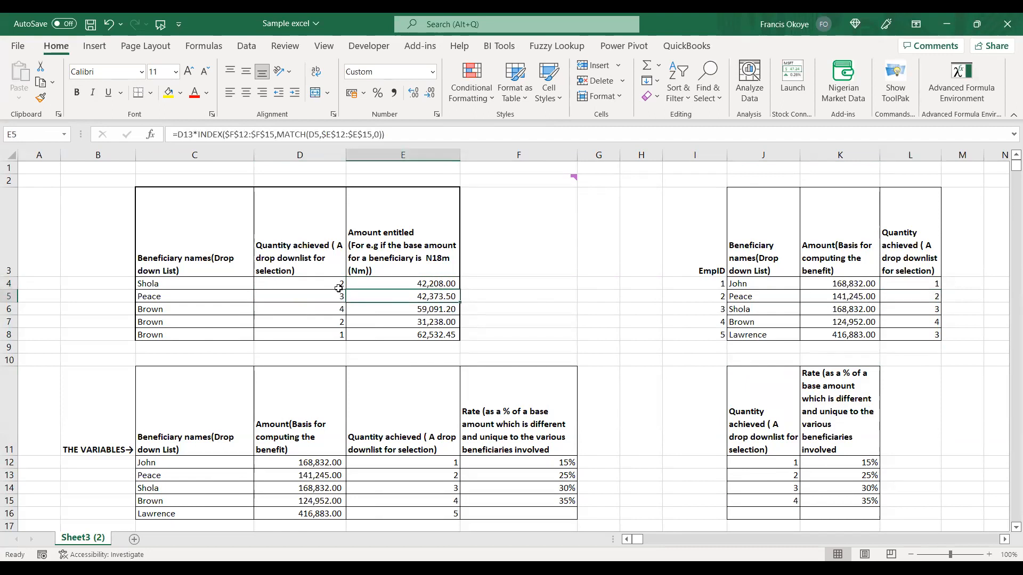
click(339, 287)
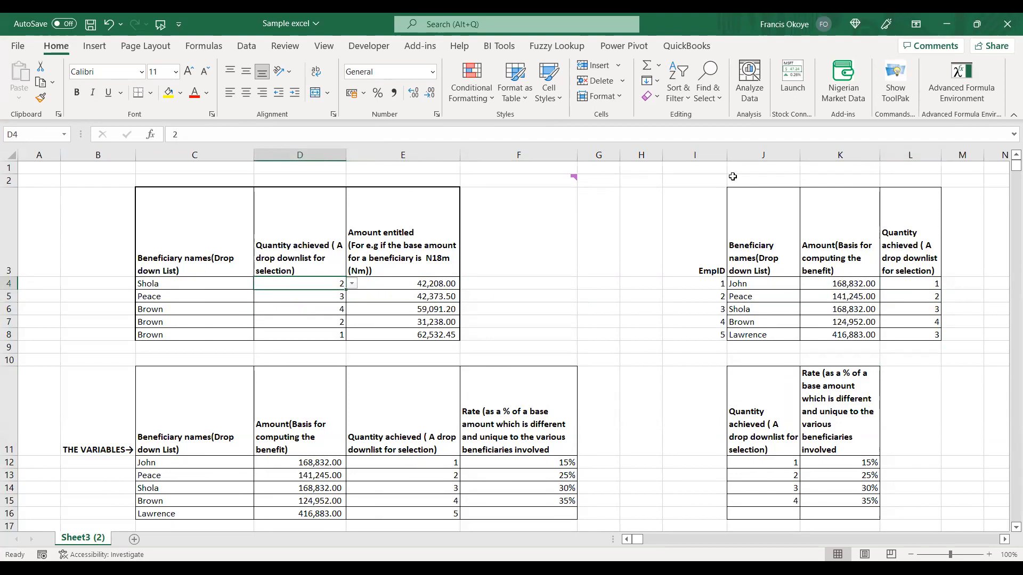
Widen columns J to L to fit the headers of the beneficiary and rate tables.
drag(751, 155, 908, 384)
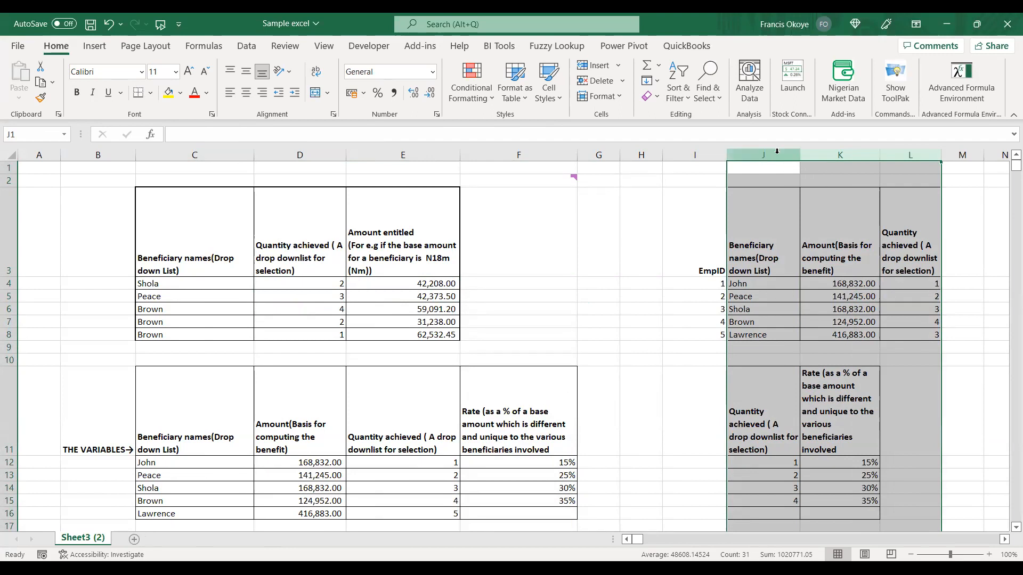
double_click(798, 155)
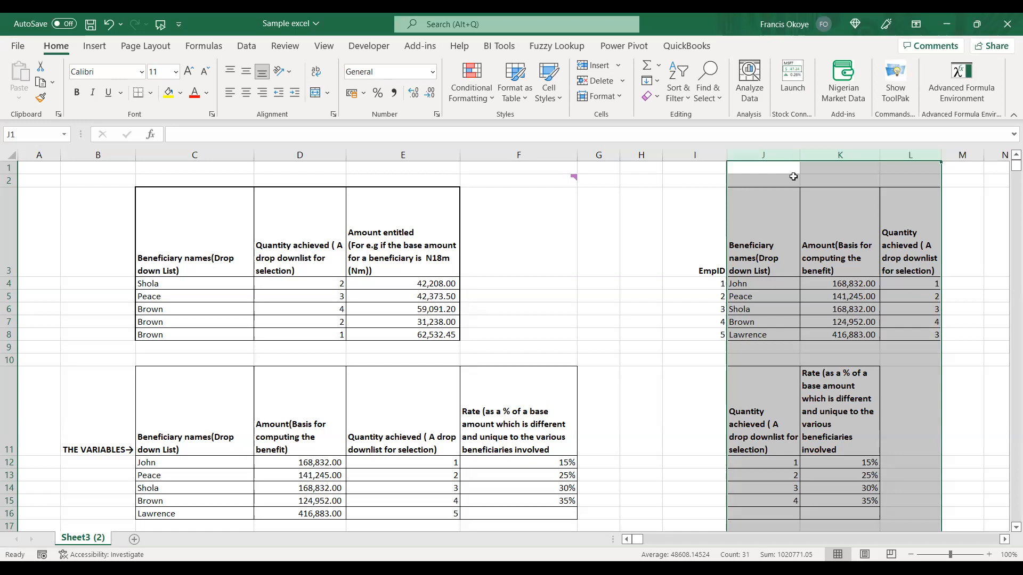
drag(167, 206, 430, 335)
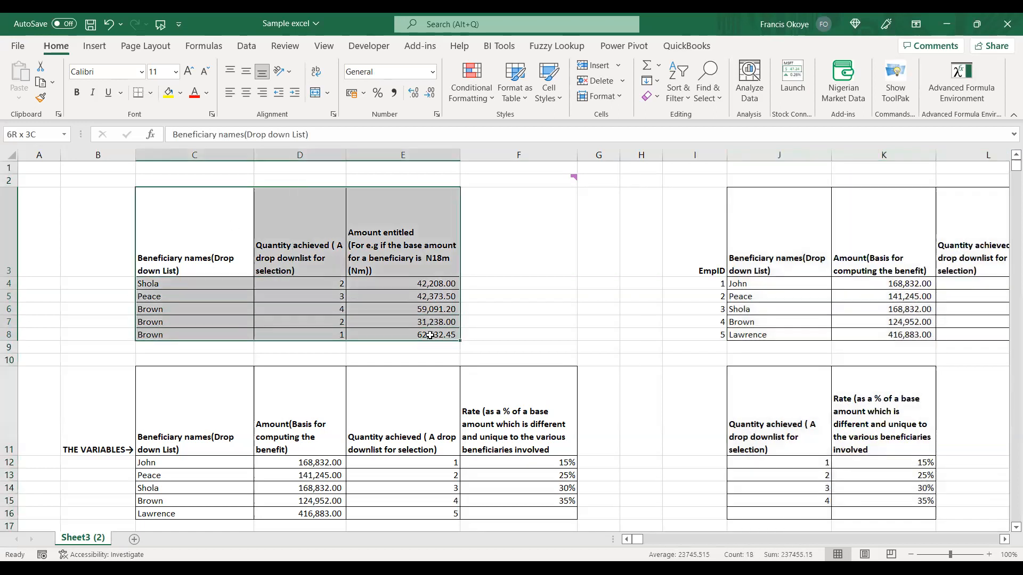
click(881, 246)
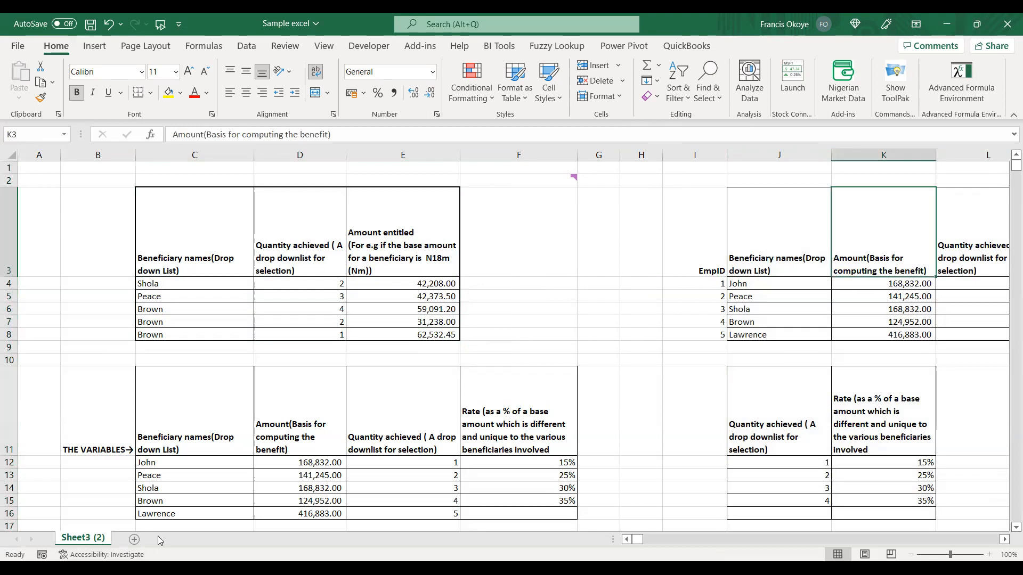
Add a new blank worksheet and return to Sheet3 (2) to review the entitlement and reference tables.
click(133, 542)
click(92, 540)
click(367, 282)
drag(181, 222, 373, 337)
drag(797, 240, 963, 391)
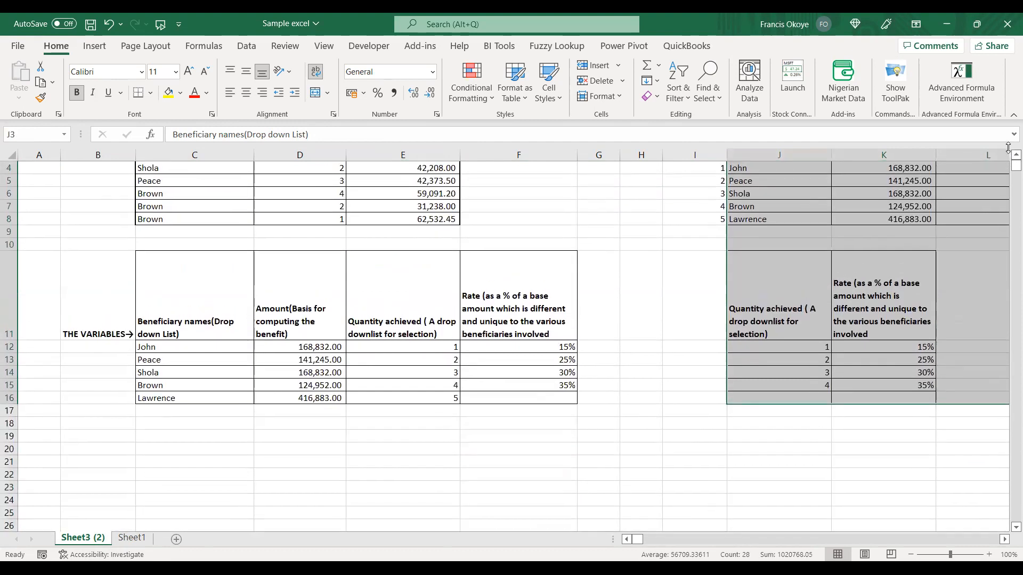
Examine which ranges the entitled amount formula in E4 uses, comparing them with the base amounts in K4:K8.
scroll(1007, 155, up, 1)
scroll(490, 306, up, 1)
click(371, 288)
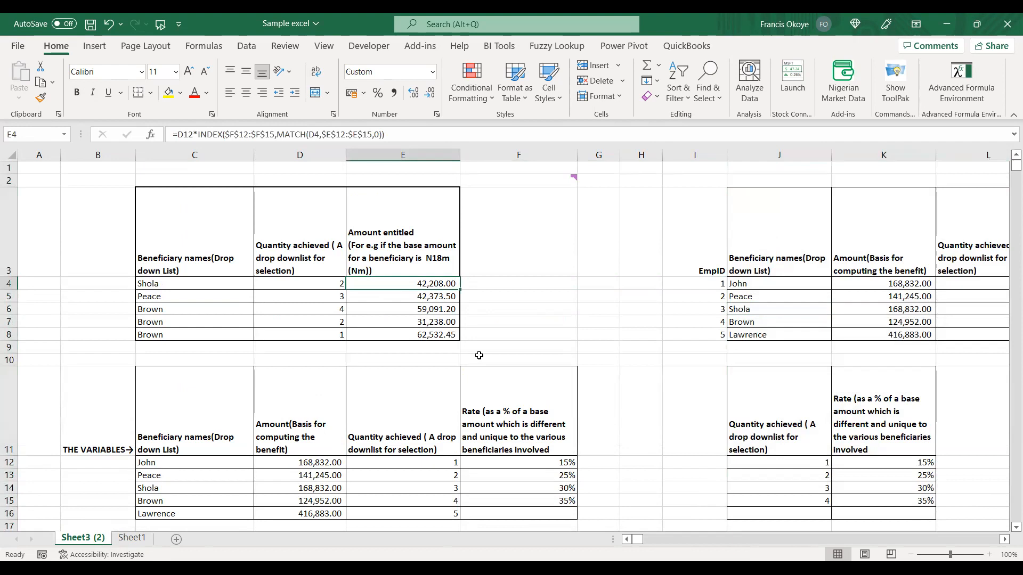
drag(756, 196, 943, 426)
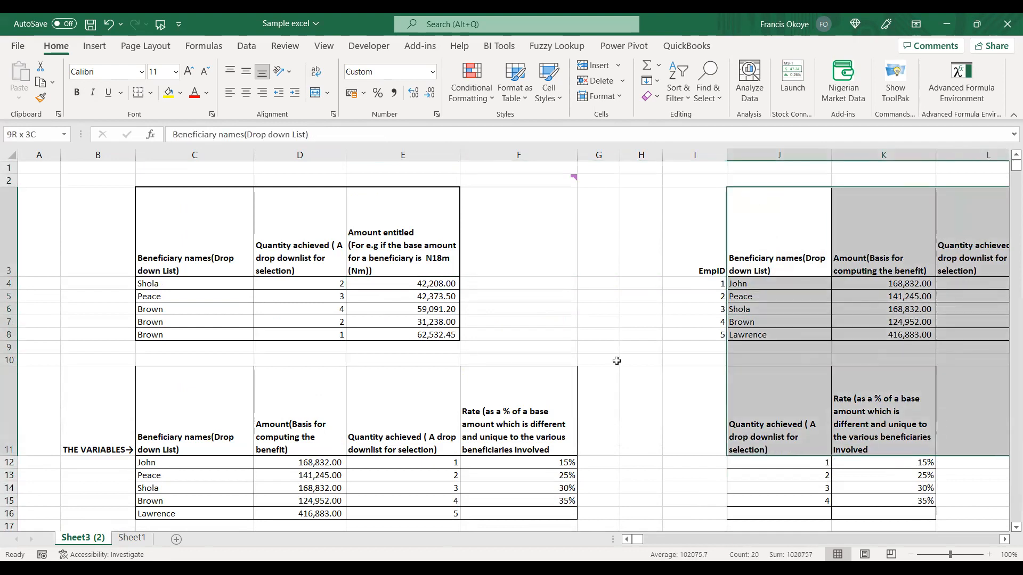
click(237, 264)
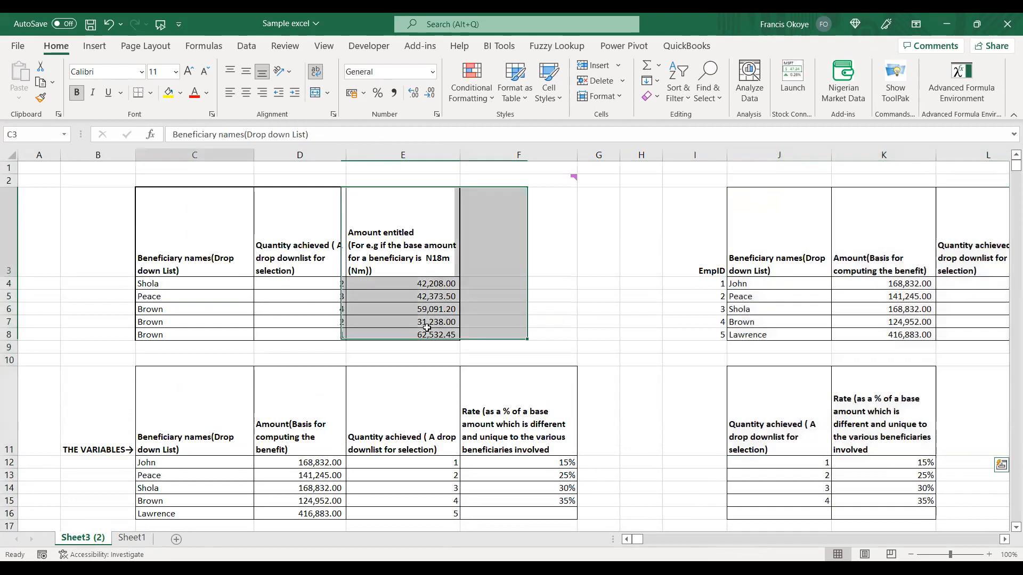
drag(426, 327, 426, 334)
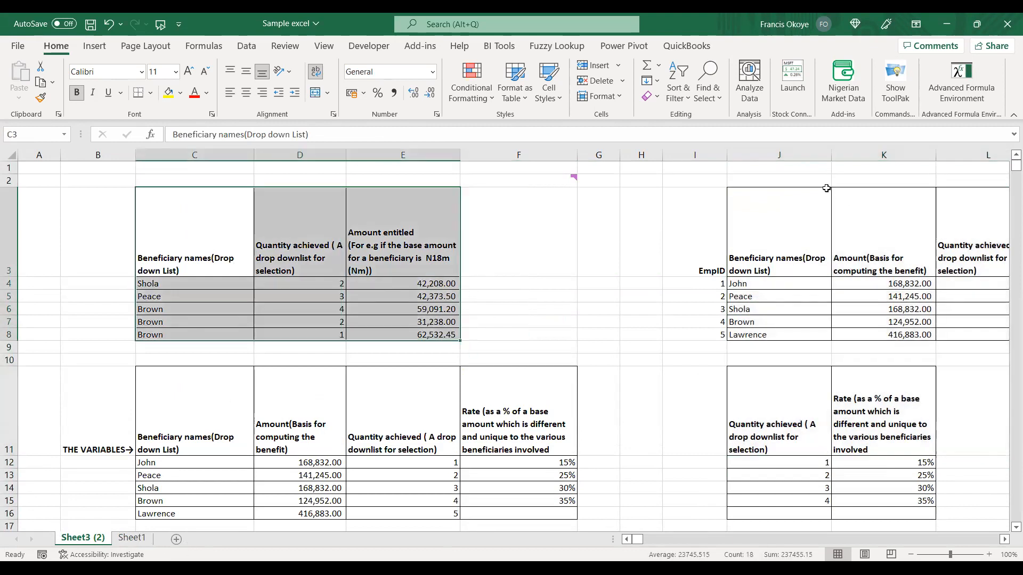
double_click(614, 429)
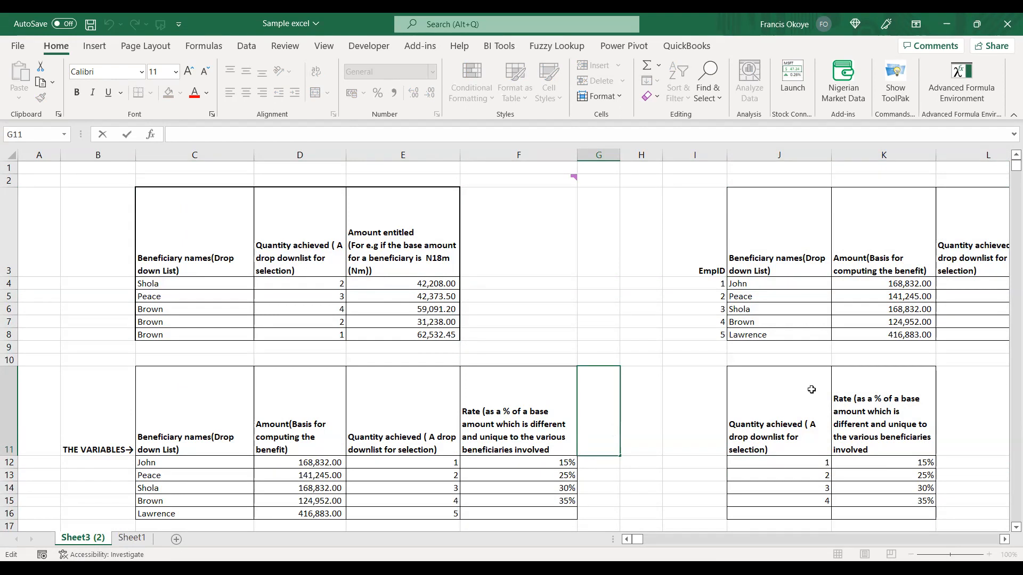
click(932, 296)
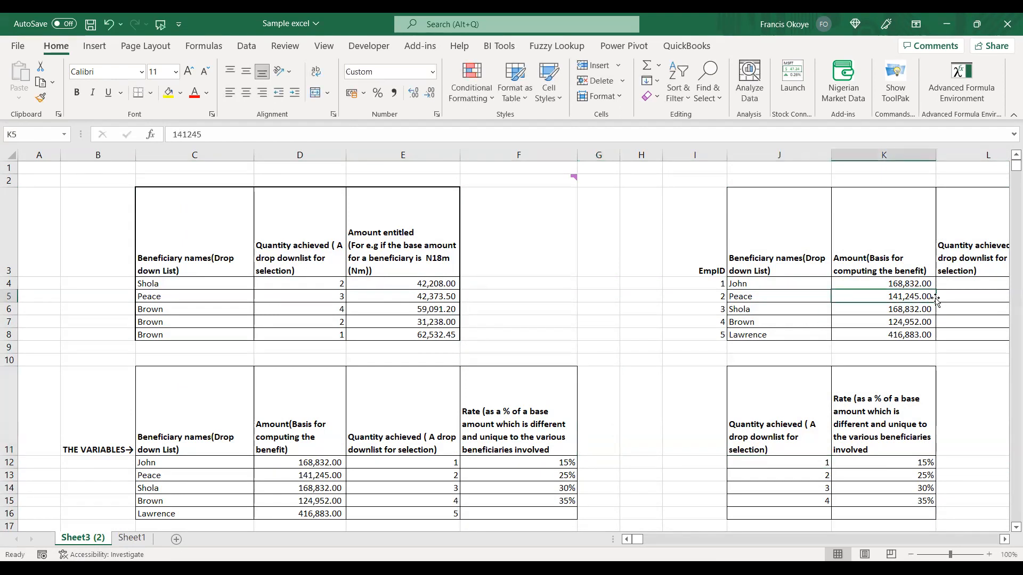
click(384, 241)
click(839, 254)
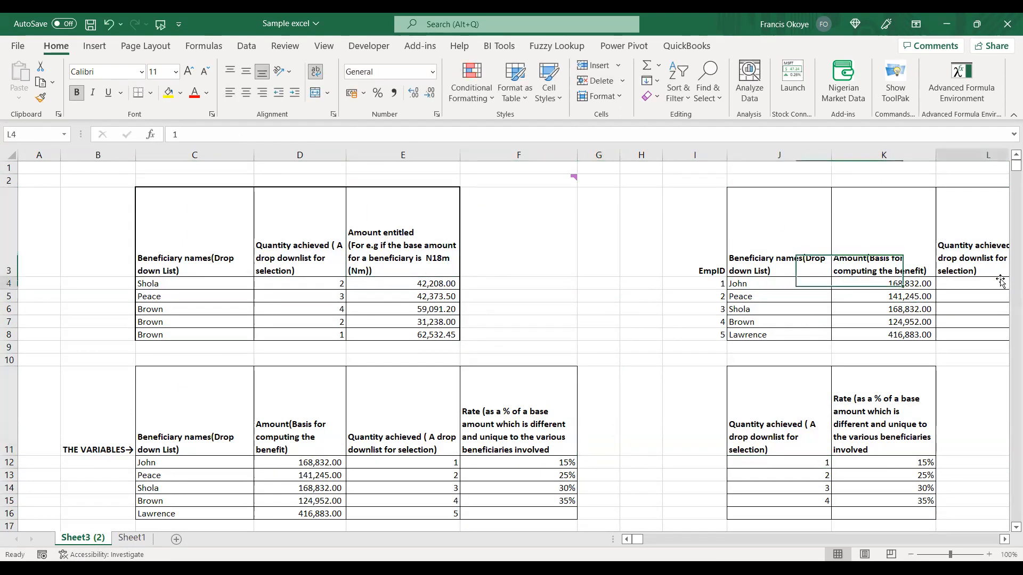
drag(914, 279, 913, 334)
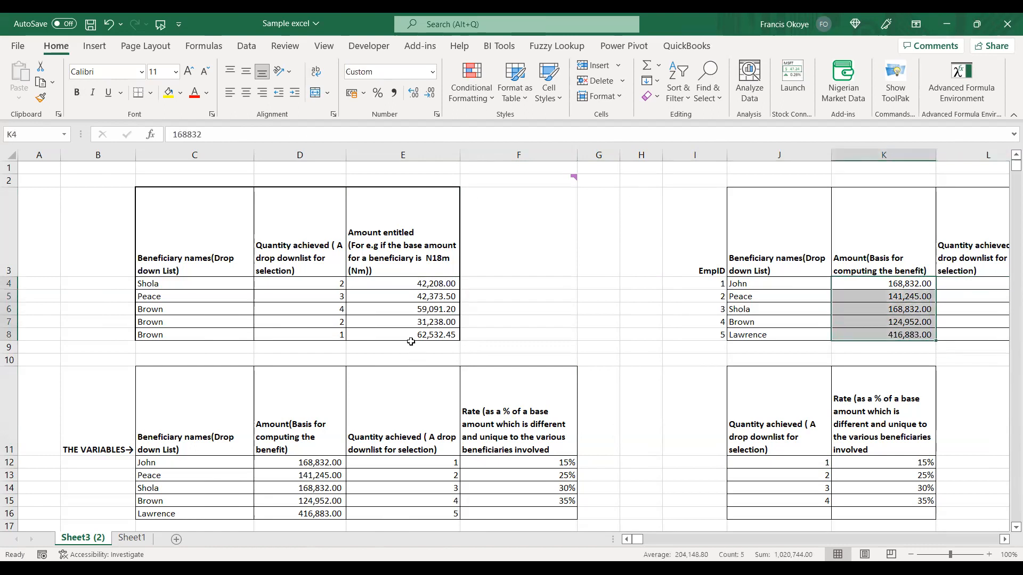
drag(417, 286, 415, 345)
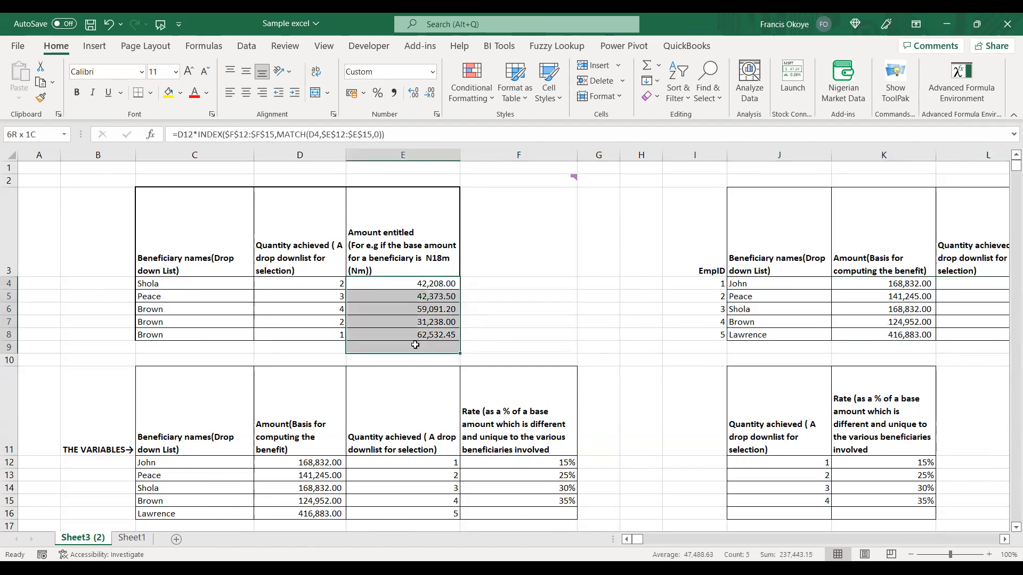
click(424, 286)
double_click(423, 286)
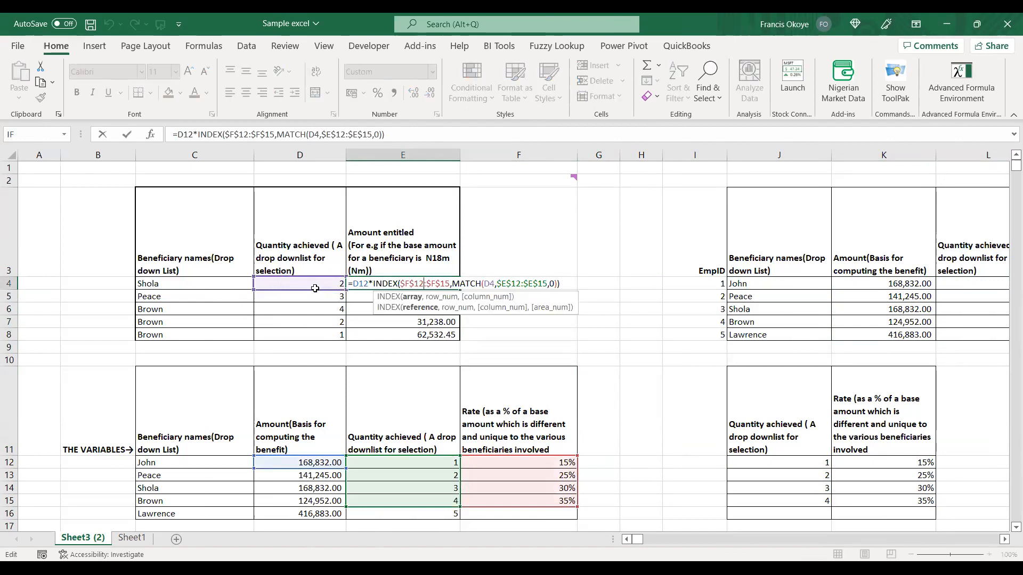
key(Escape)
click(315, 288)
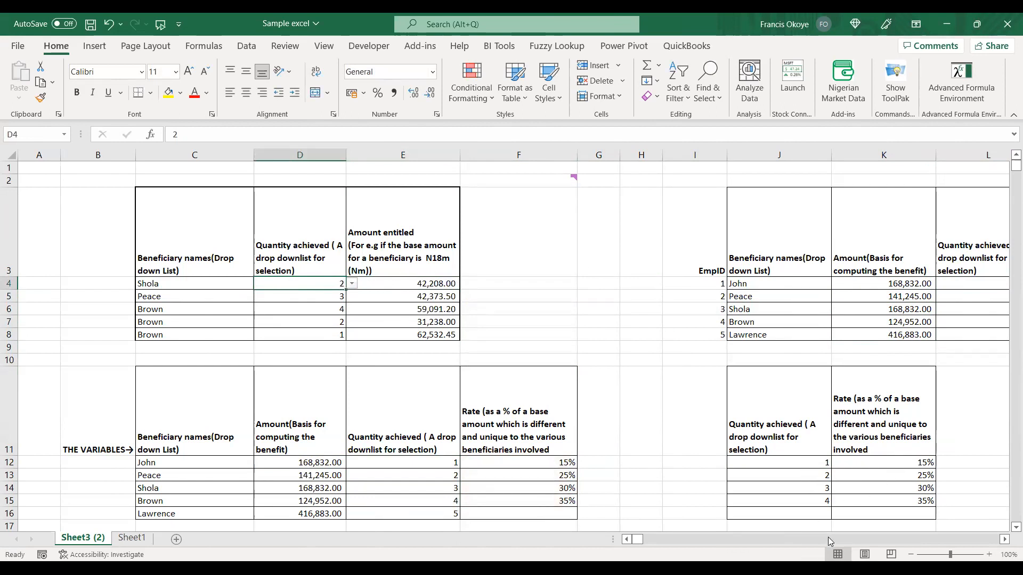
Compare the quantities and entitled amounts in columns D and E with the beneficiary table in J3:L8 and the rate table in J11:K15.
scroll(826, 332, right, 5)
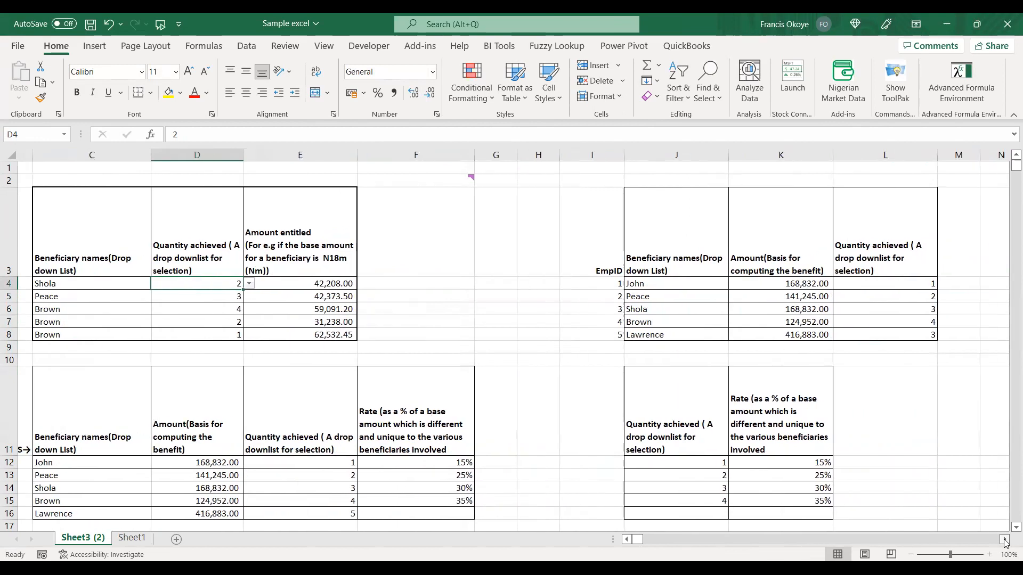
scroll(826, 332, right, 1)
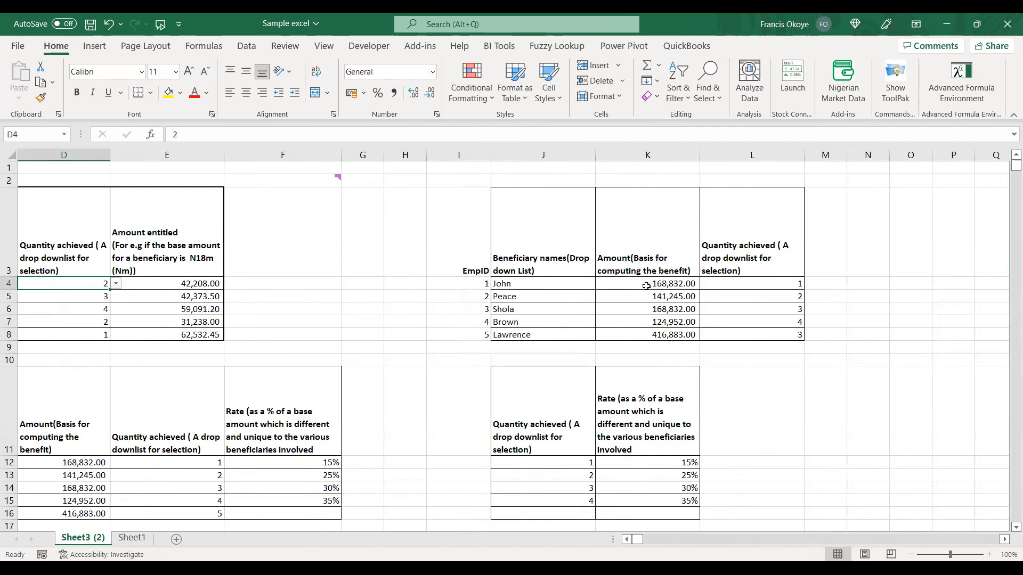
click(165, 279)
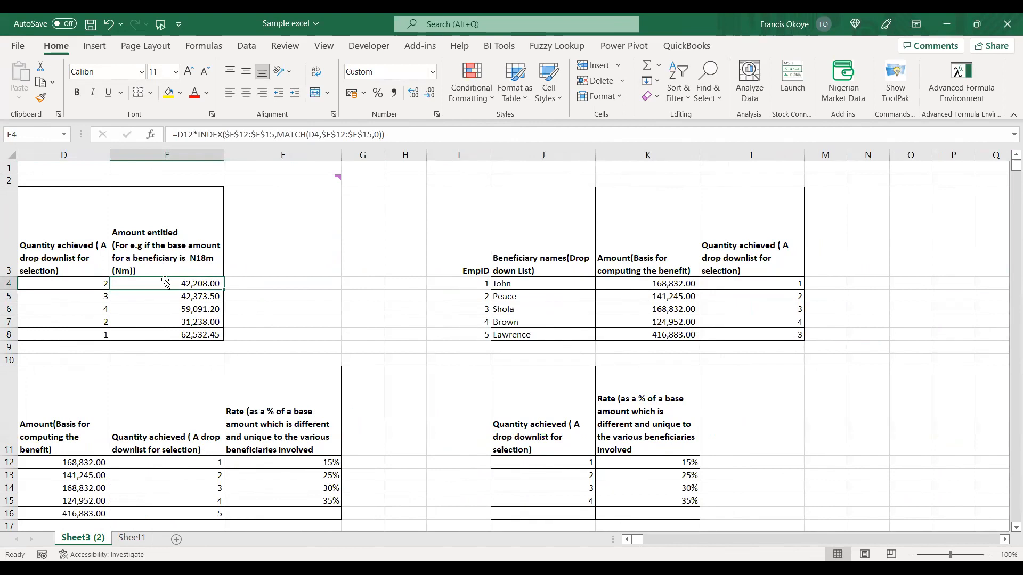
drag(95, 264, 210, 337)
drag(560, 203, 821, 489)
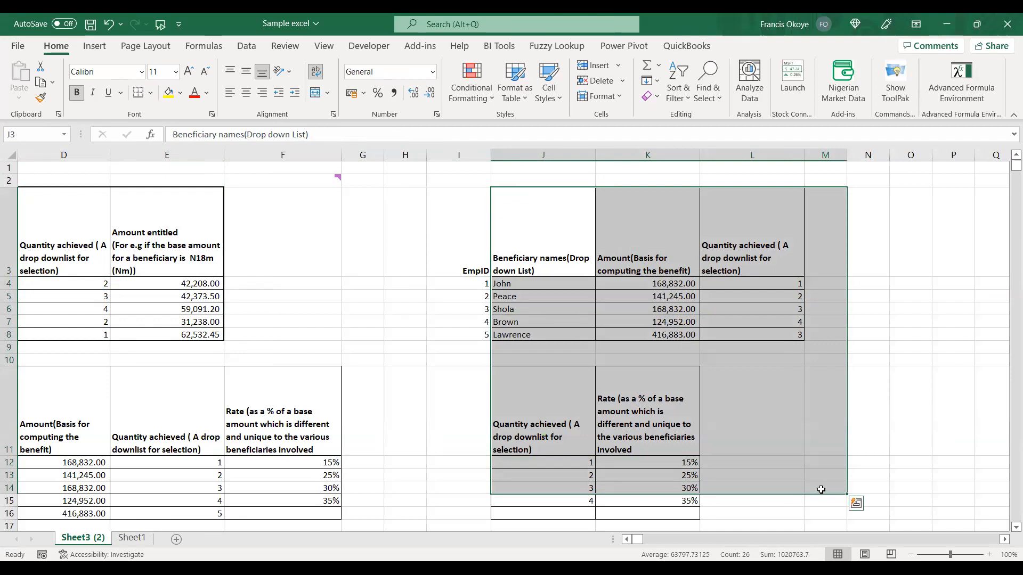
click(712, 452)
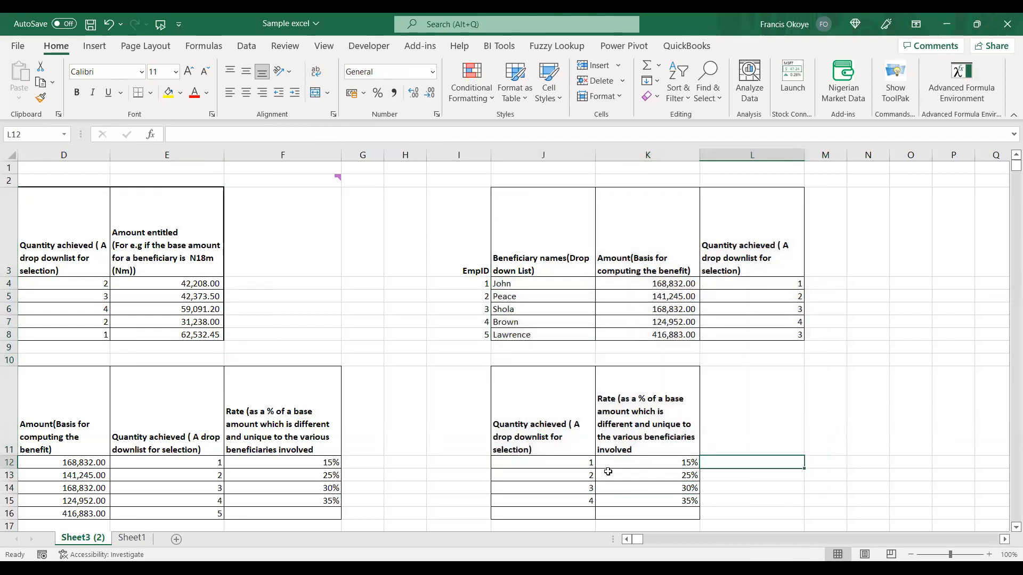
click(607, 471)
drag(549, 394, 682, 503)
drag(528, 217, 782, 341)
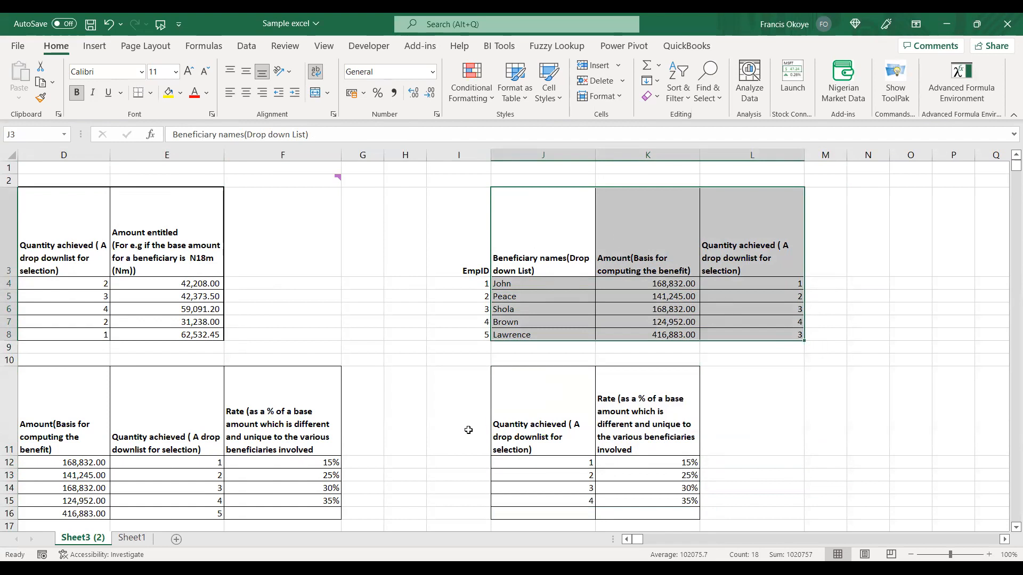
drag(499, 409, 643, 493)
click(88, 281)
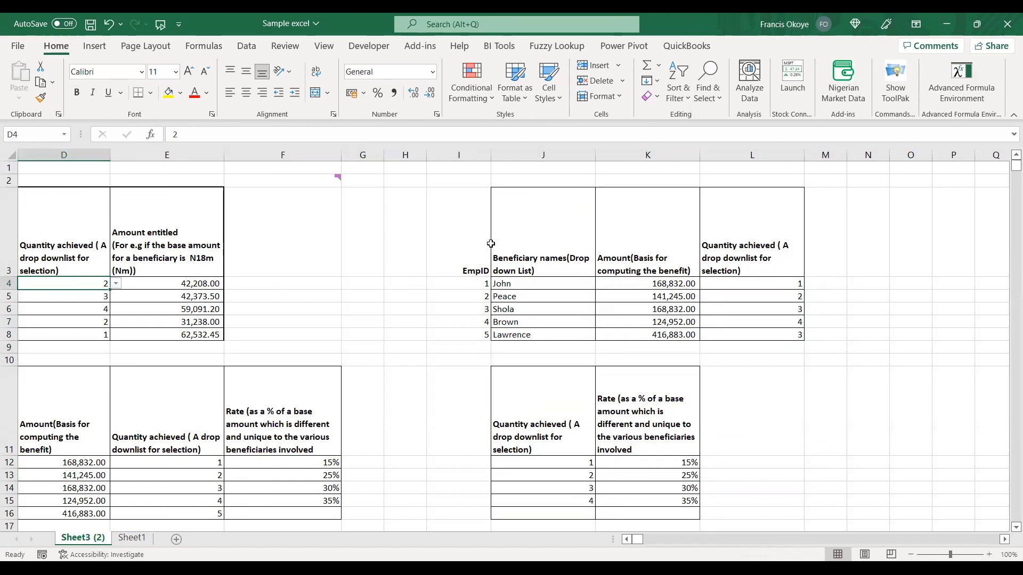
click(759, 284)
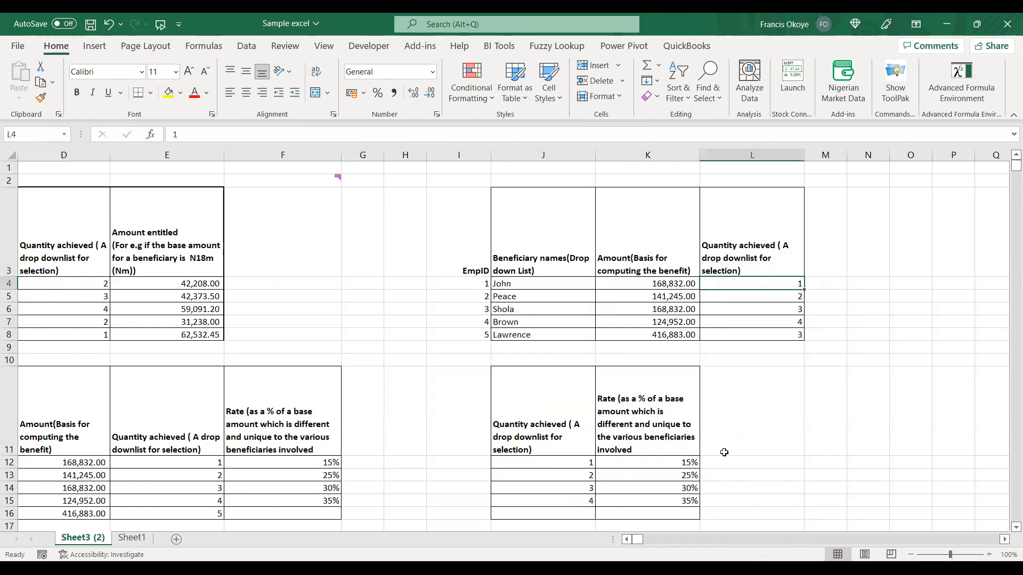
scroll(634, 546, left, 3)
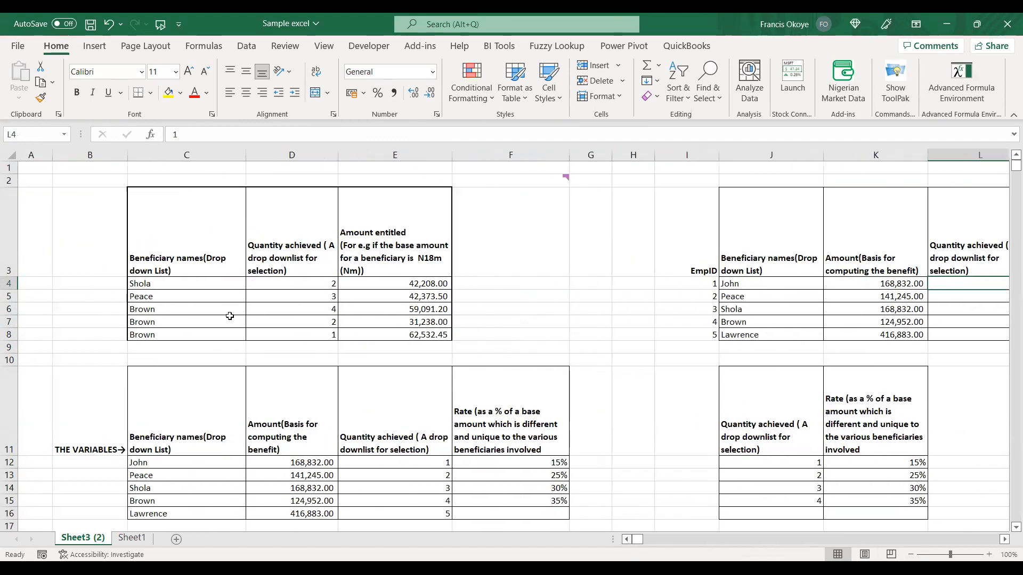
click(219, 283)
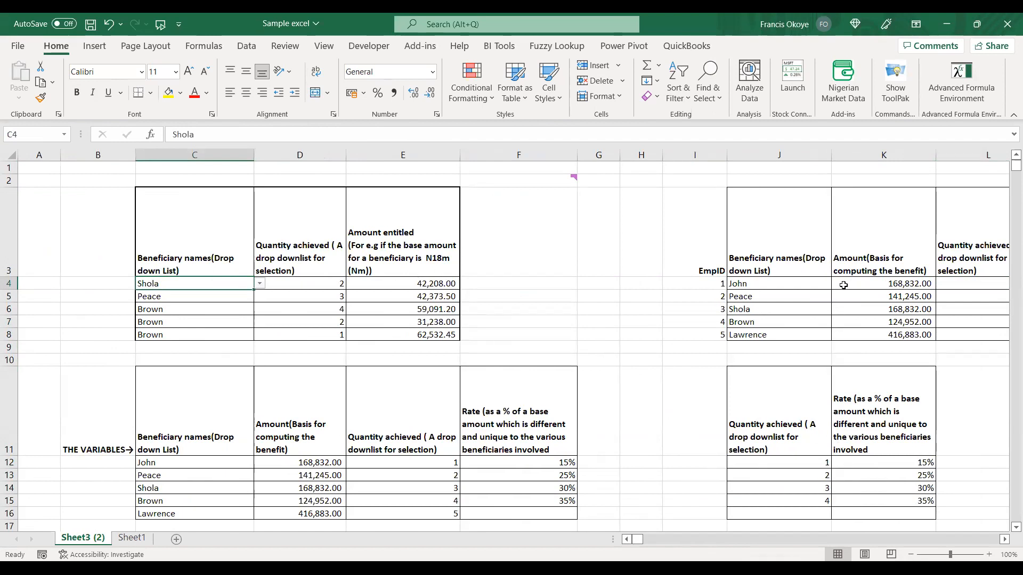
Try converting the quantities and entitled amounts in D4:E8 to static values with Paste Special, and undo the paste.
click(388, 288)
drag(181, 211, 388, 333)
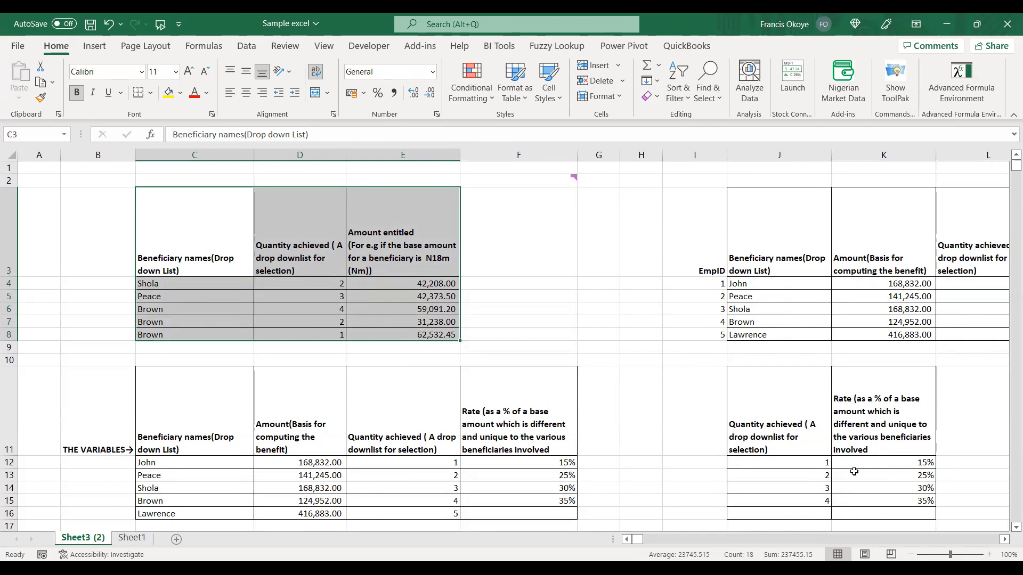
click(334, 295)
drag(331, 282, 399, 330)
key(ctrl+c)
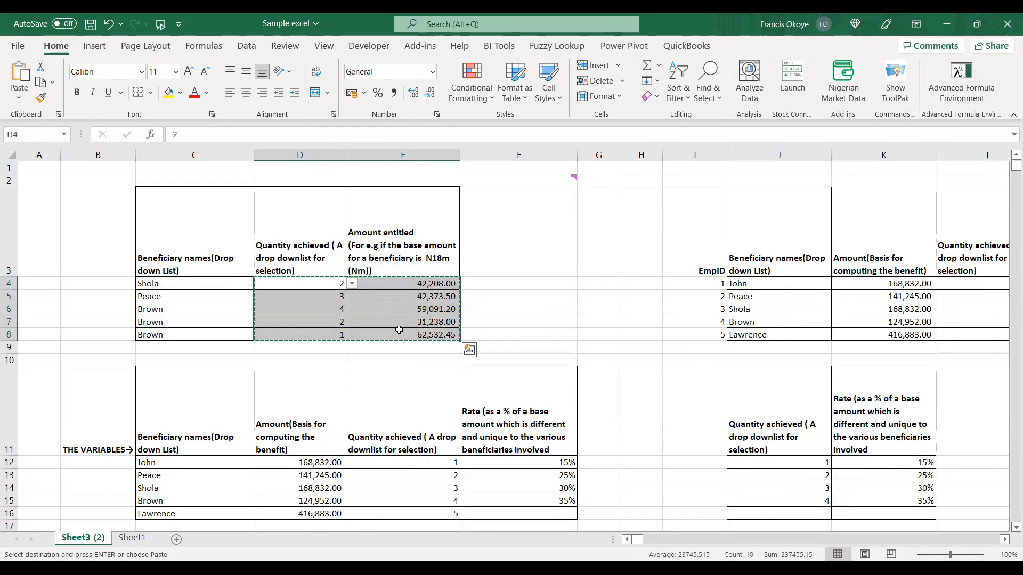
key(ctrl+alt+v)
click(618, 336)
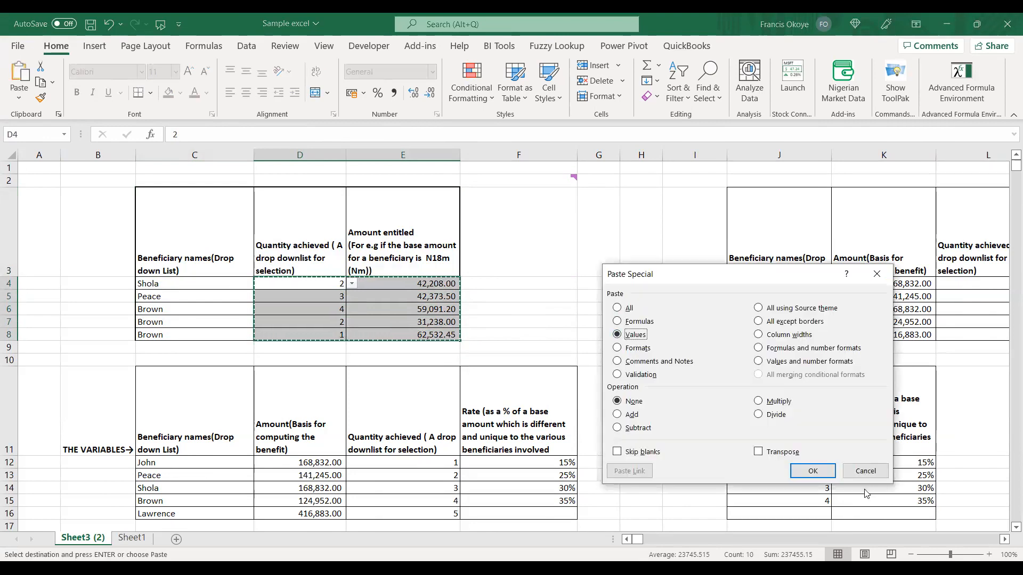
click(812, 471)
click(472, 332)
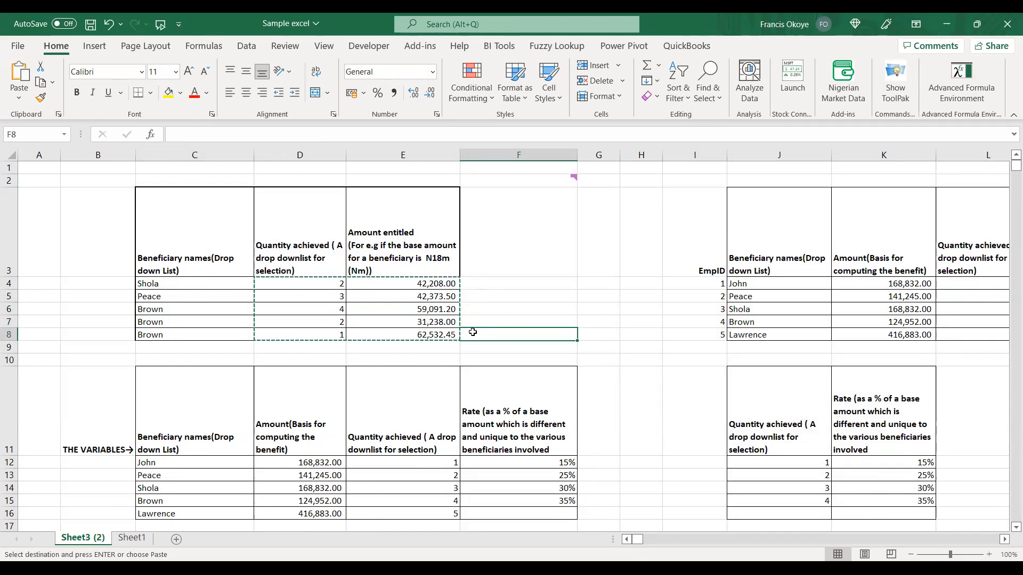
key(ctrl+z)
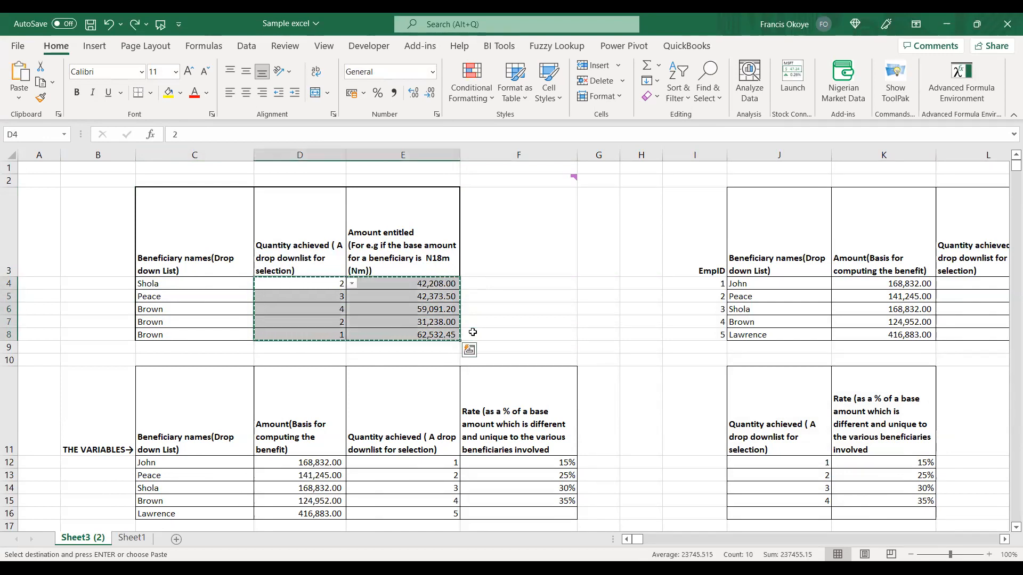
click(633, 272)
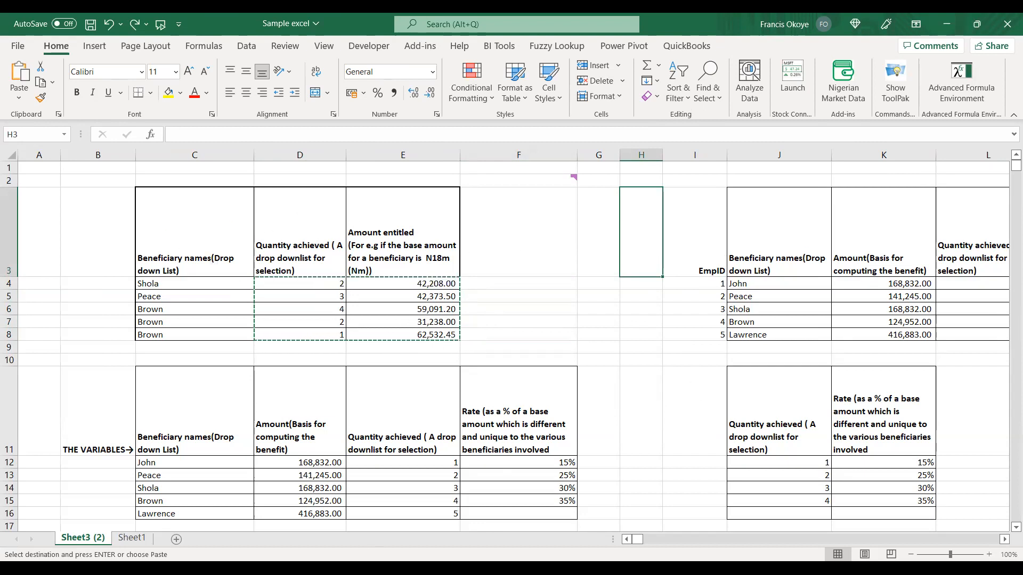
Open the Protect Sheet options for Sheet1, dismiss them without protecting it and return to Sheet3 (2).
click(138, 540)
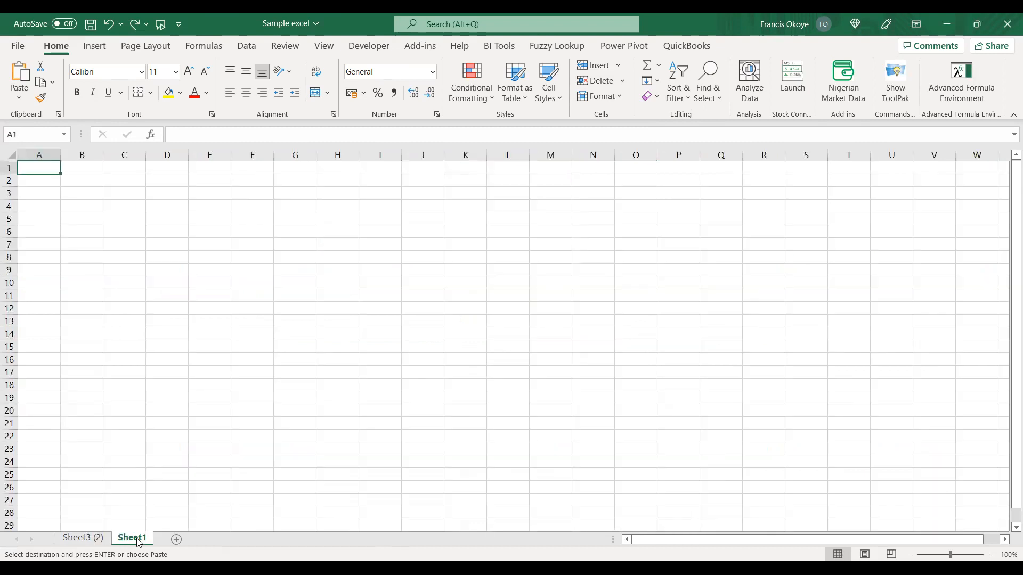
right_click(138, 541)
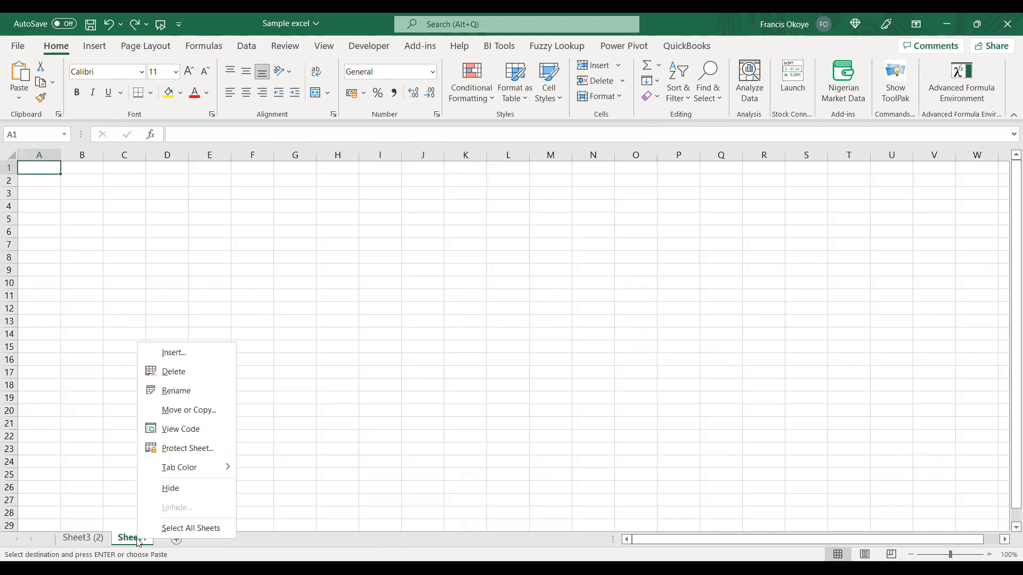
click(188, 449)
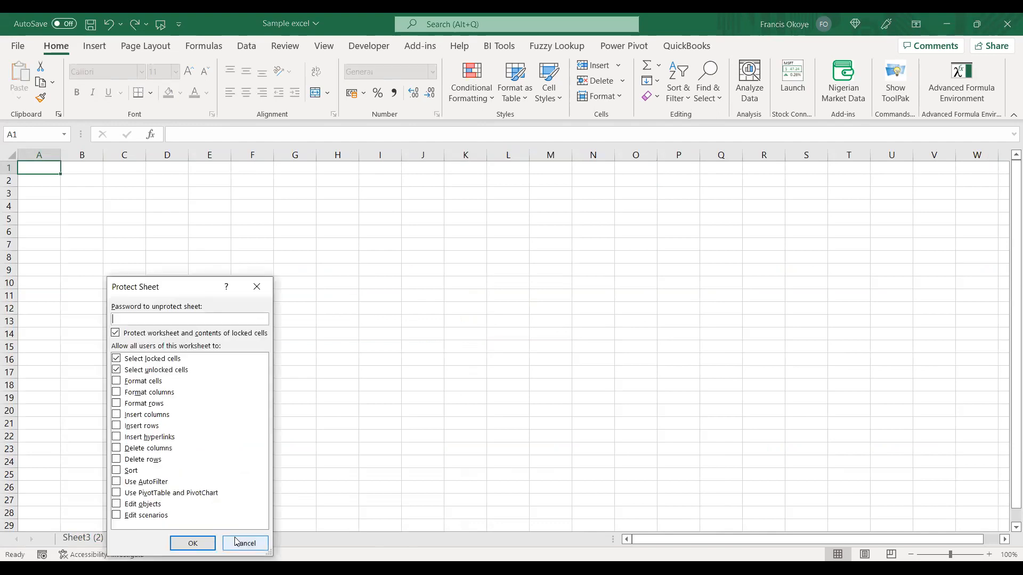
click(239, 541)
click(98, 539)
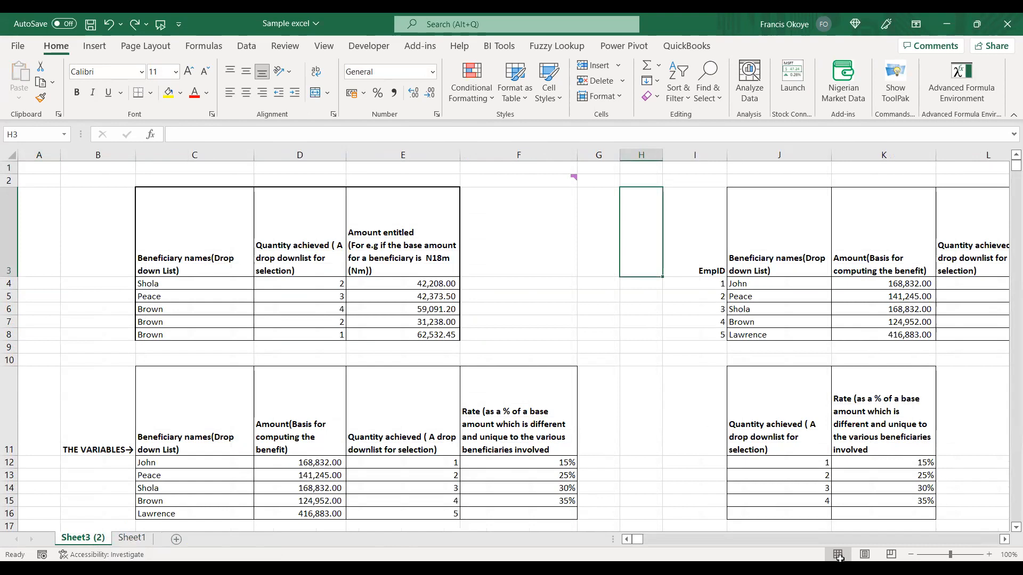
Conceal the beneficiary and rate reference tables in columns I to L by setting their font colour to white.
scroll(512, 341, right, 3)
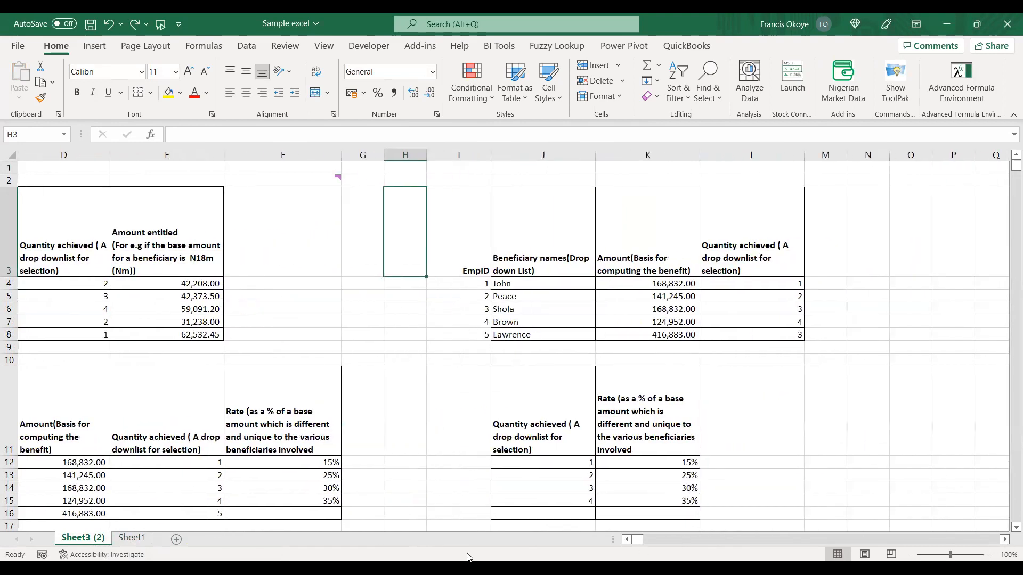
drag(74, 216, 212, 335)
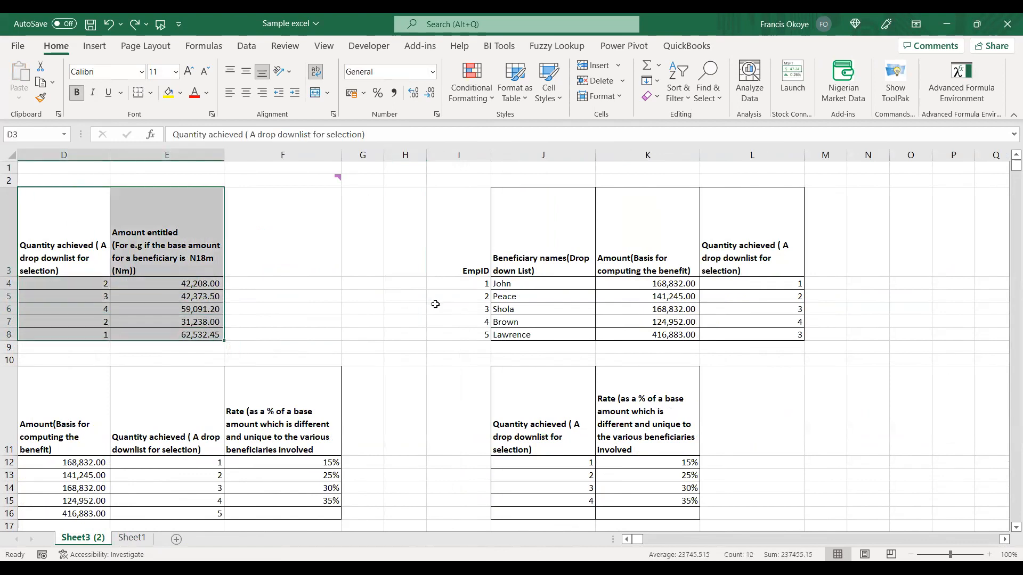
click(473, 151)
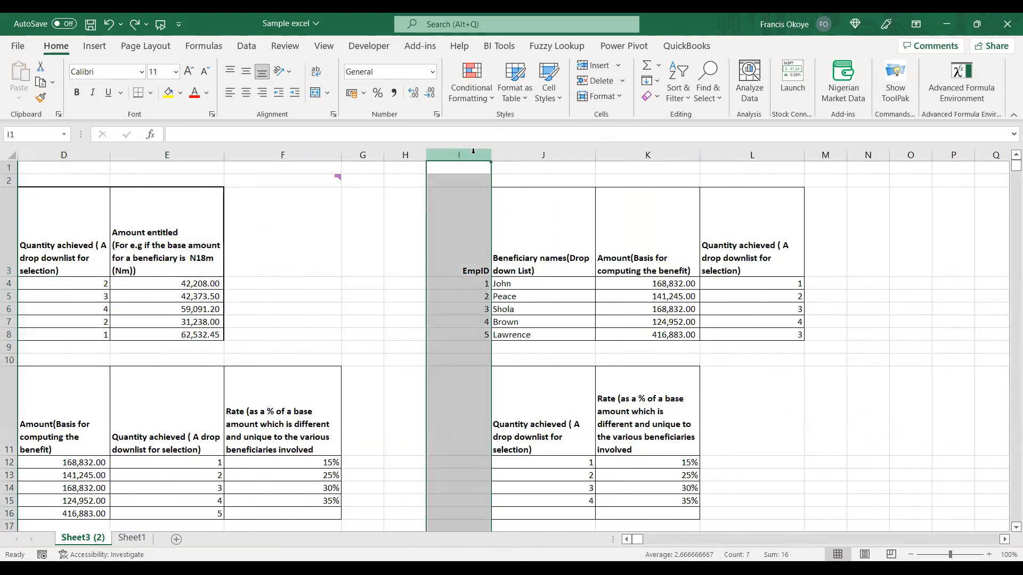
key(shift+Right)
key(shift+Right)
key(shift+Right)
key(shift+Right)
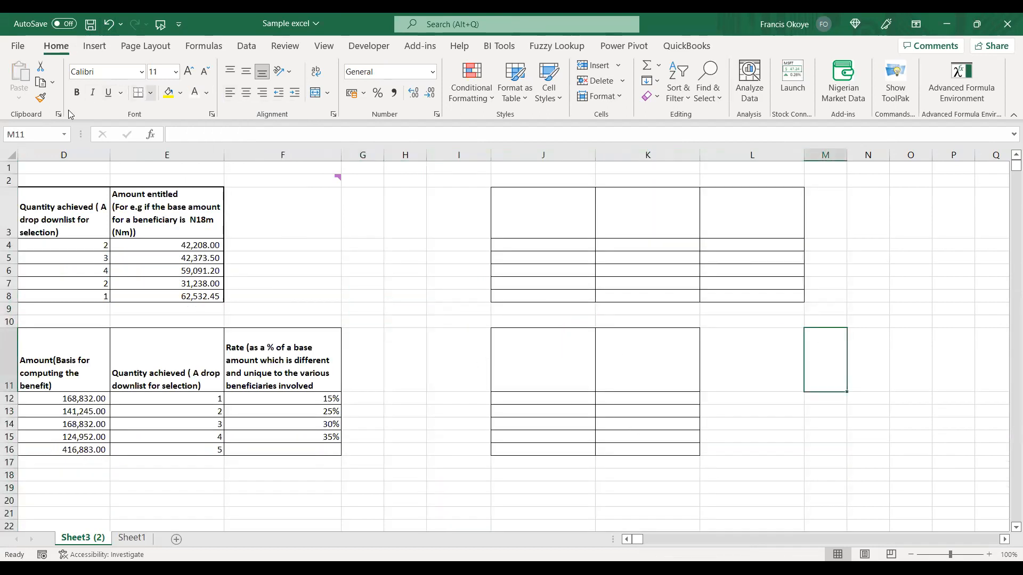
Remove the cell borders from the entire worksheet so no table outlines remain around the concealed data.
click(12, 158)
click(139, 93)
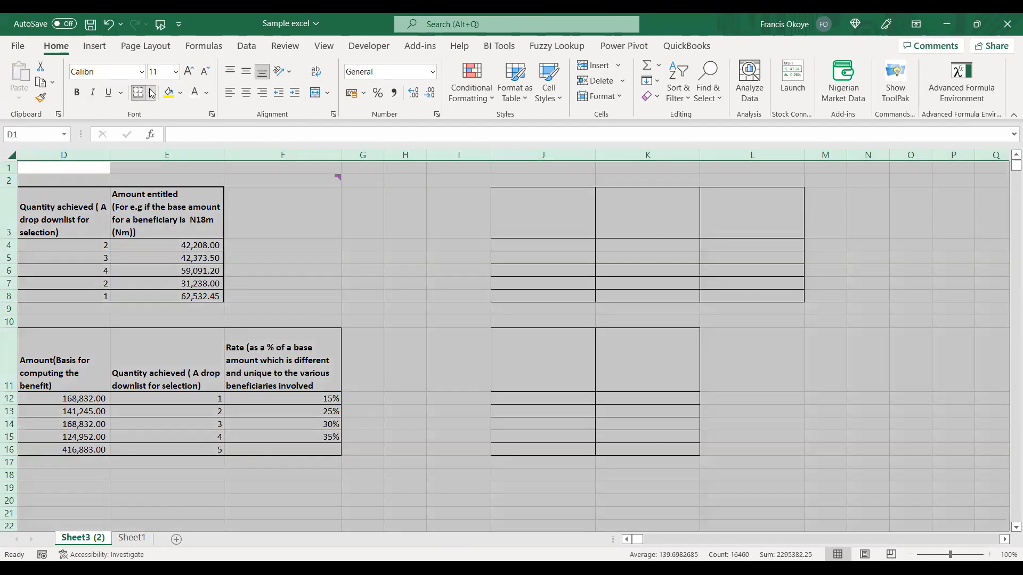
click(469, 228)
drag(516, 298, 519, 308)
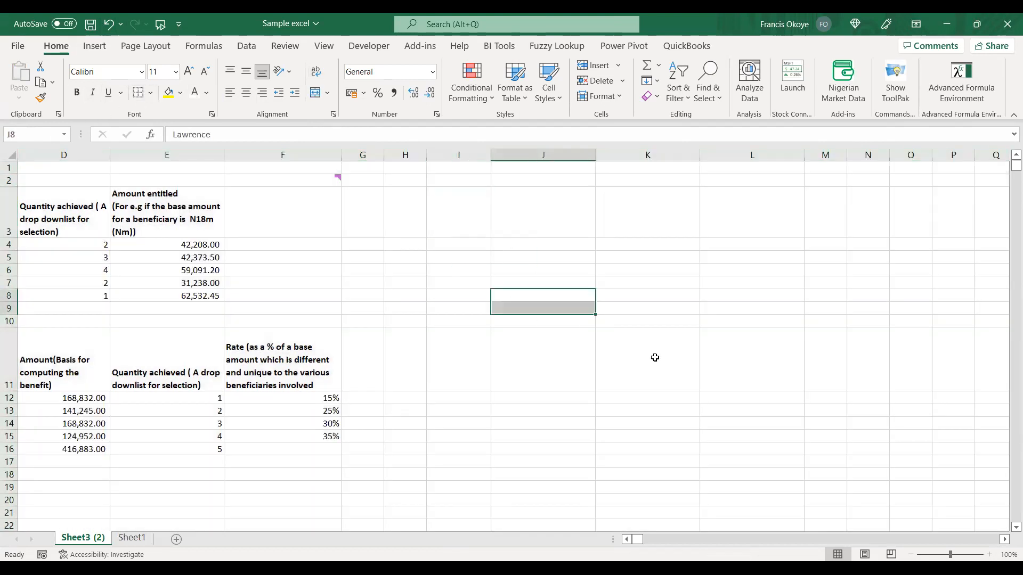
drag(911, 407, 912, 403)
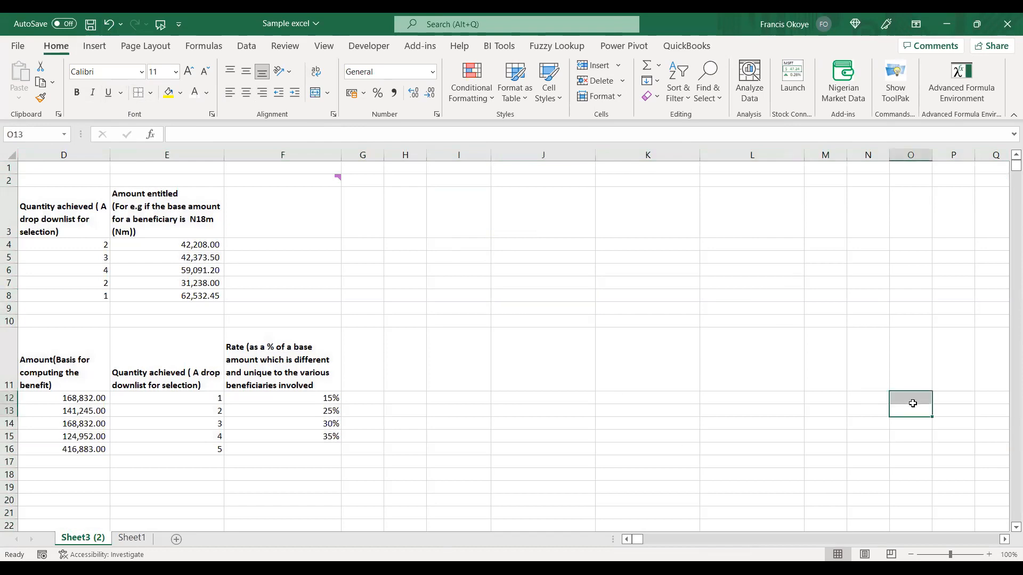
Hide the blank Sheet1 worksheet.
click(137, 543)
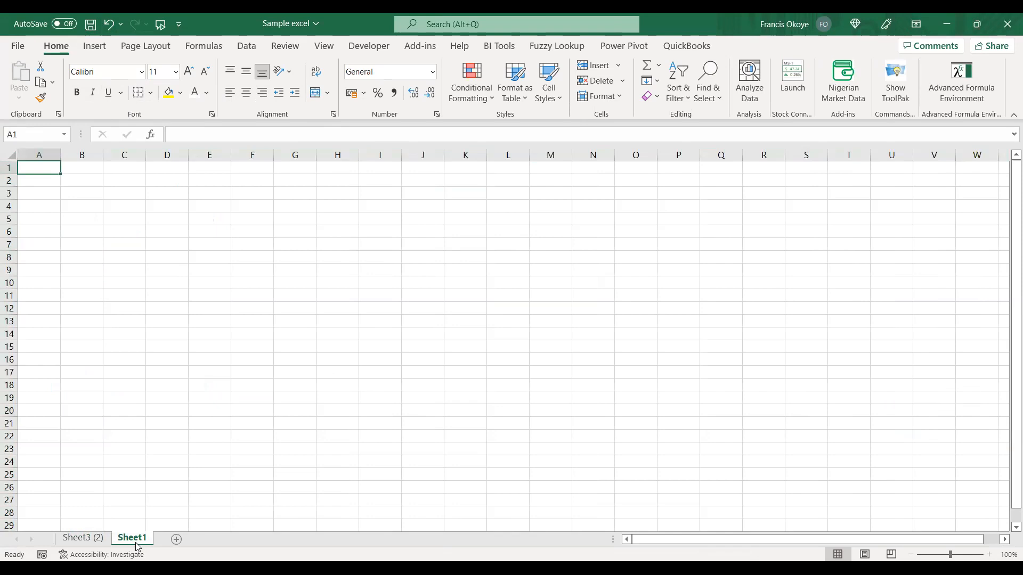
right_click(138, 546)
click(197, 494)
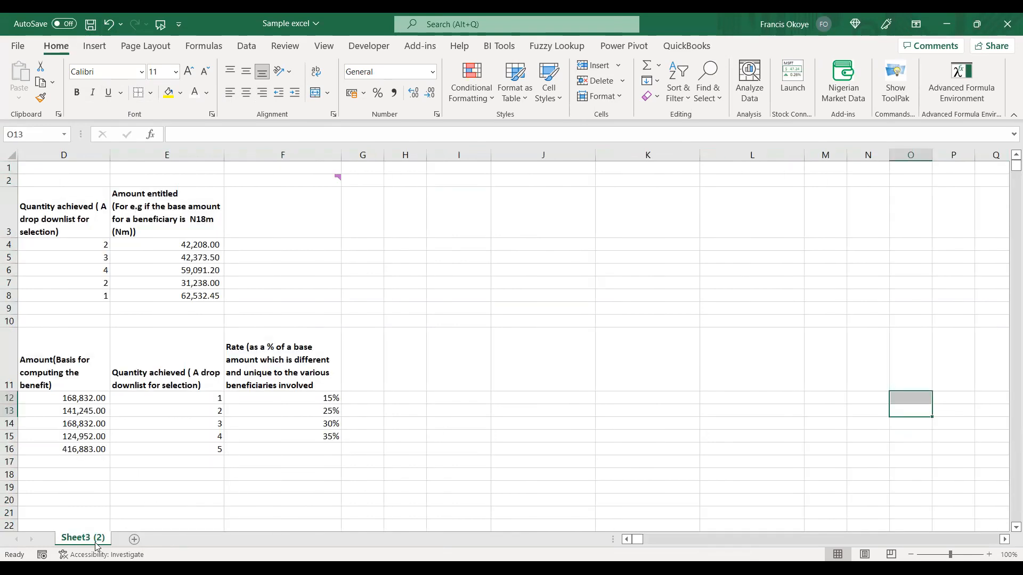
click(425, 423)
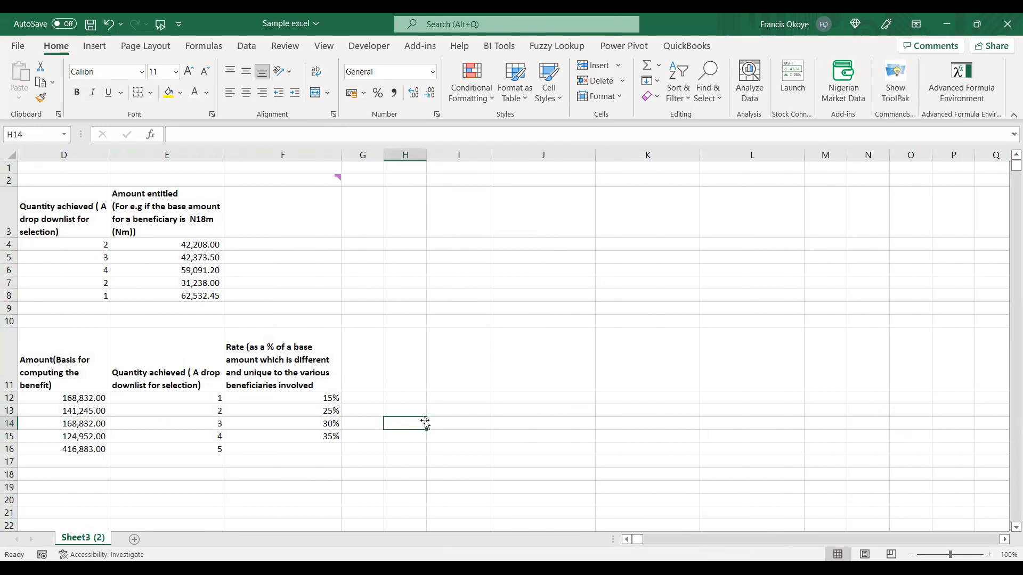
Review the entitlement table in C3:E8 and the variables table in C11:F16.
drag(635, 537, 627, 537)
drag(120, 284, 541, 463)
click(366, 253)
click(199, 216)
drag(198, 216, 554, 456)
click(557, 435)
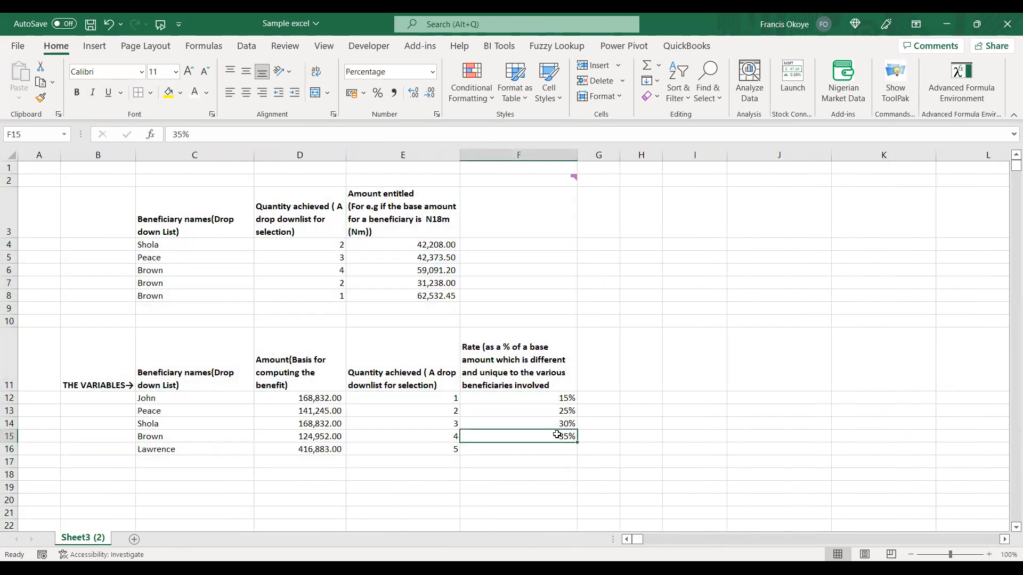
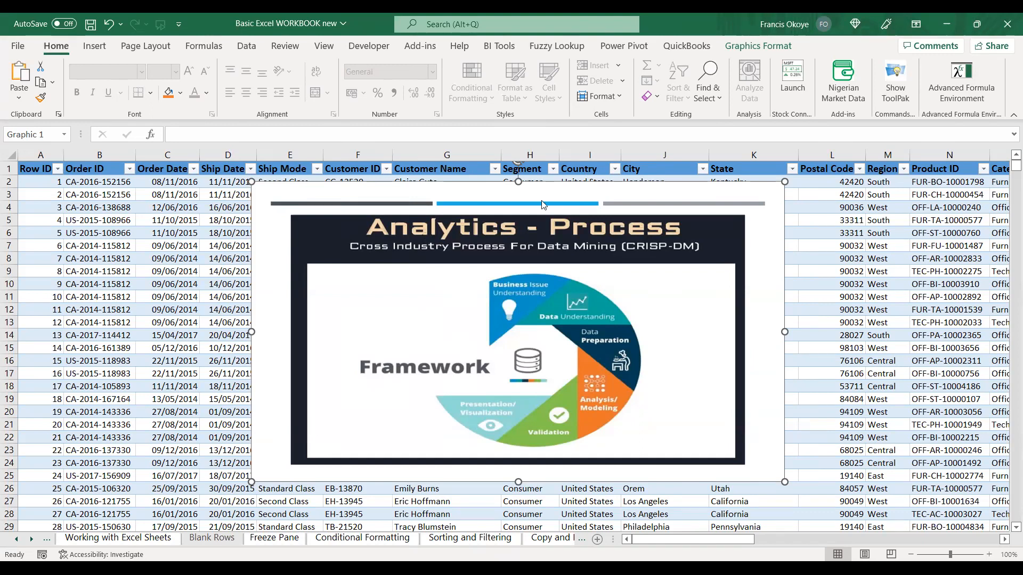
Delete the Analytics - Process framework graphic covering the order data.
key(alt+Tab)
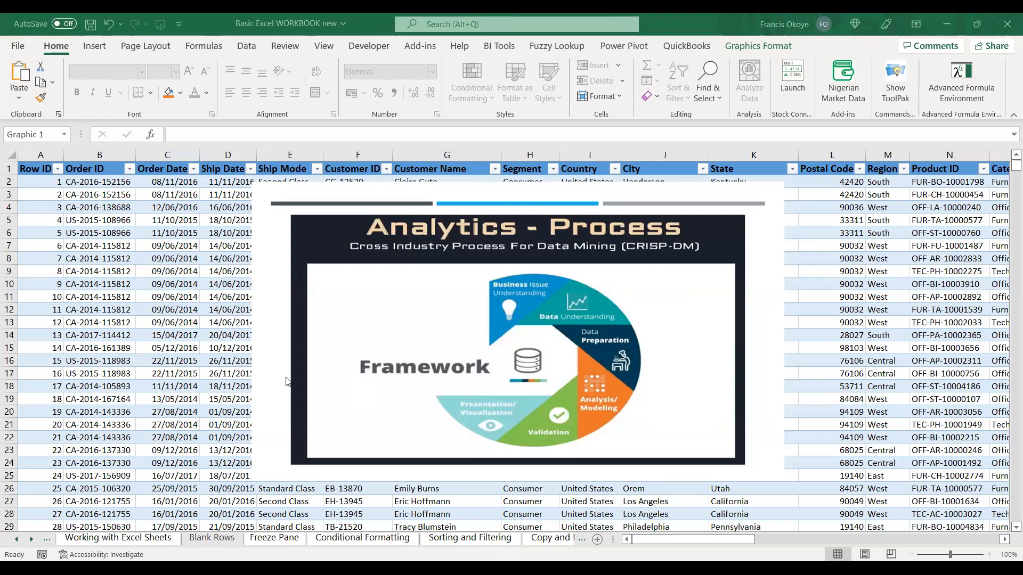
click(470, 311)
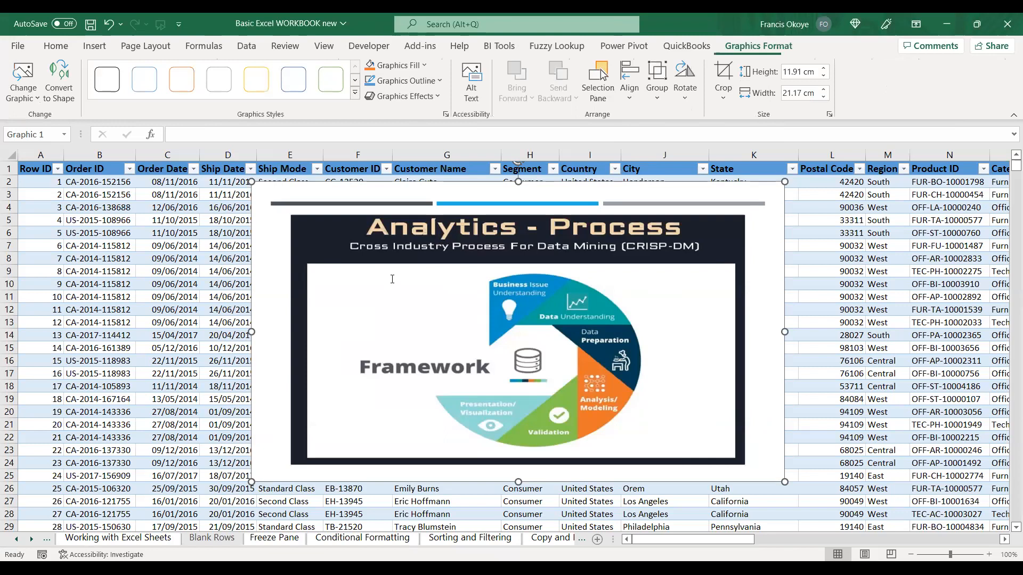
drag(534, 289, 468, 270)
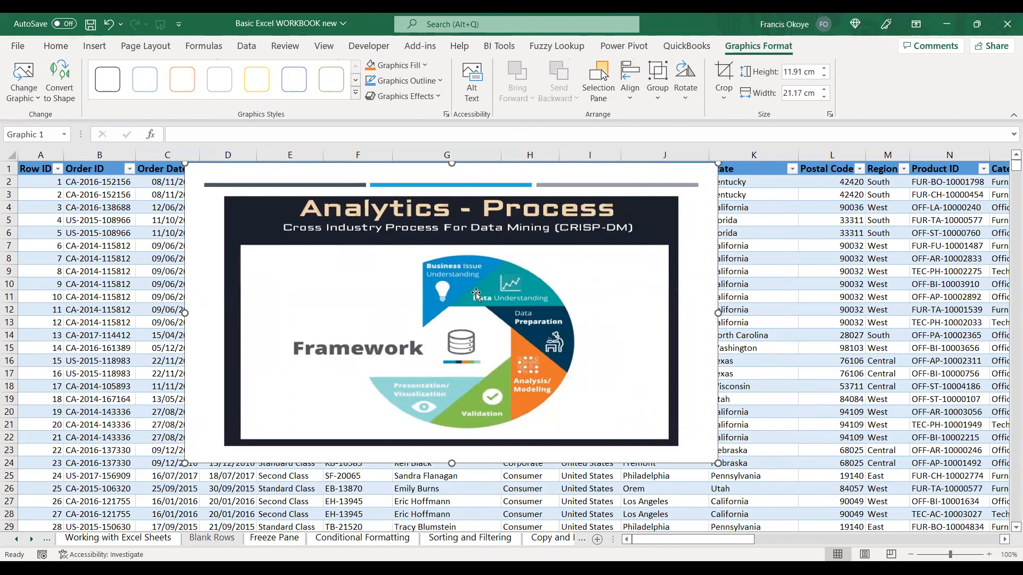
key(Delete)
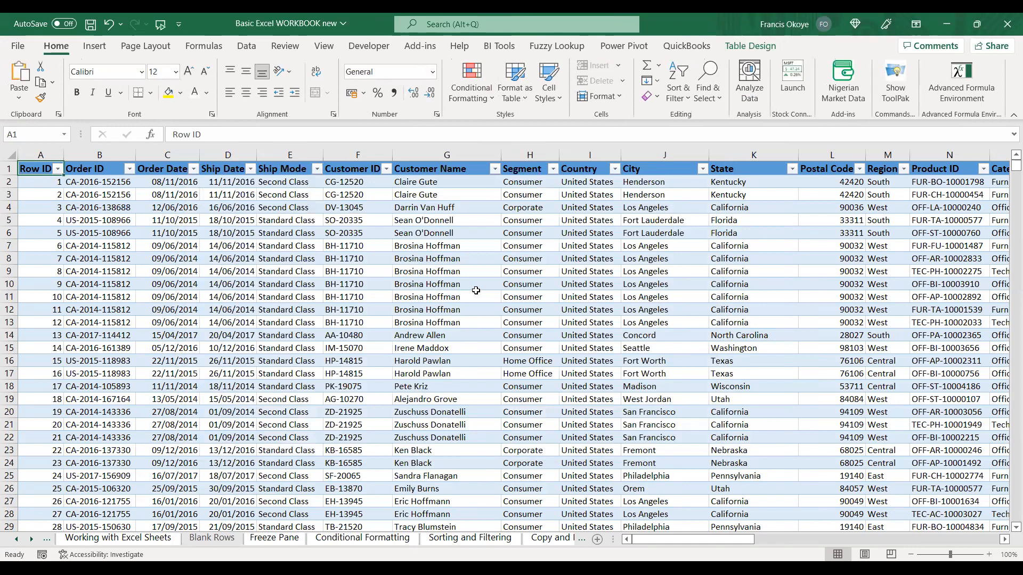
click(244, 196)
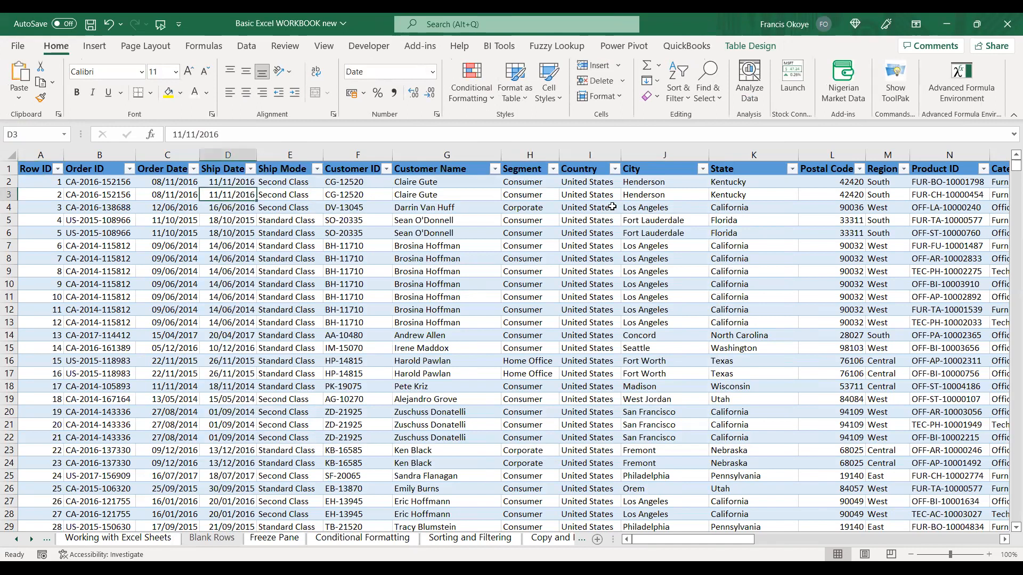
click(773, 244)
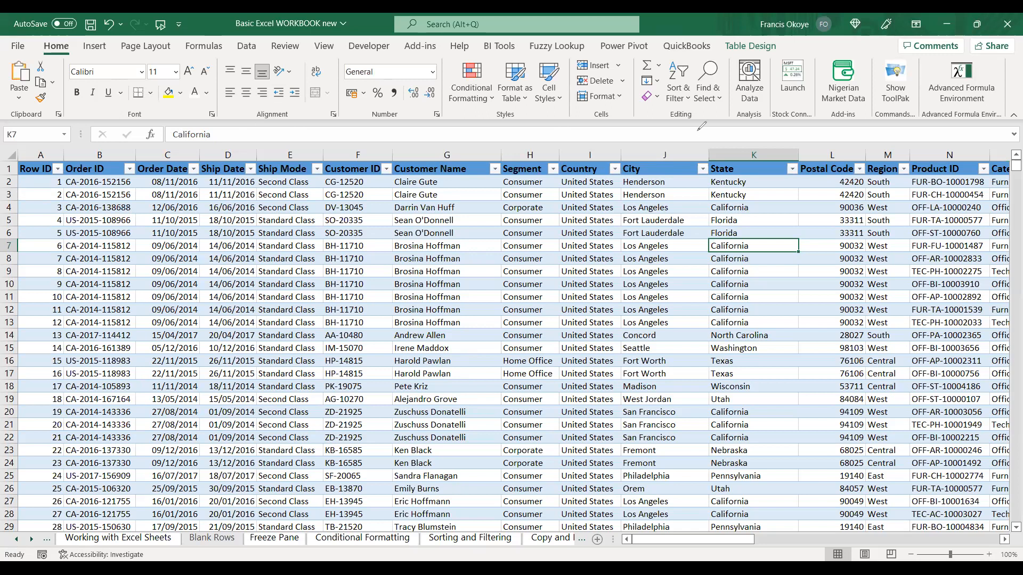
Handwrite the question "How many orders in the Central region?" in red ink above the column headings.
drag(695, 129, 697, 134)
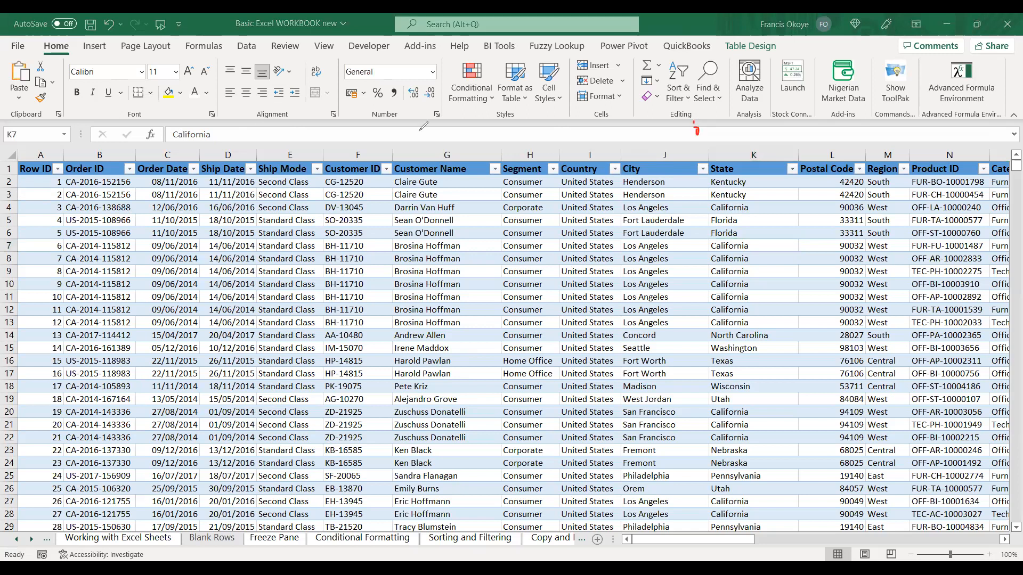
mouse_move(251, 130)
mouse_down()
mouse_move(256, 152)
mouse_move(269, 137)
mouse_move(317, 137)
mouse_move(324, 156)
mouse_move(362, 126)
mouse_move(373, 138)
mouse_move(421, 139)
mouse_move(411, 127)
mouse_move(457, 134)
mouse_move(465, 124)
mouse_move(546, 139)
mouse_move(557, 128)
mouse_move(560, 147)
mouse_move(596, 126)
mouse_move(606, 142)
mouse_move(661, 134)
mouse_up()
click(338, 139)
click(662, 138)
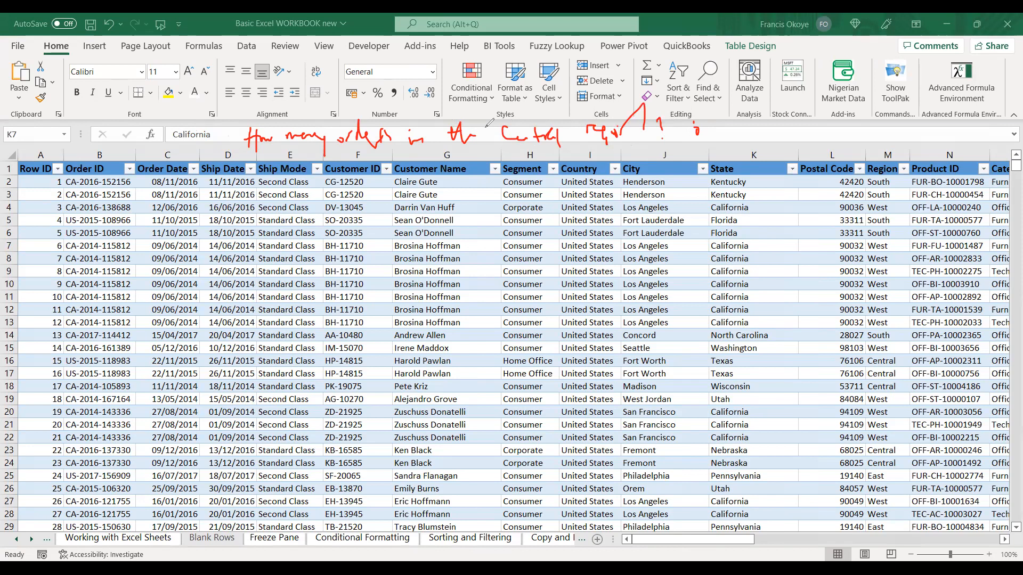
mouse_move(728, 120)
mouse_down()
mouse_move(741, 127)
mouse_move(724, 133)
mouse_move(745, 121)
mouse_up()
Convert the customers table to a normal range.
click(93, 173)
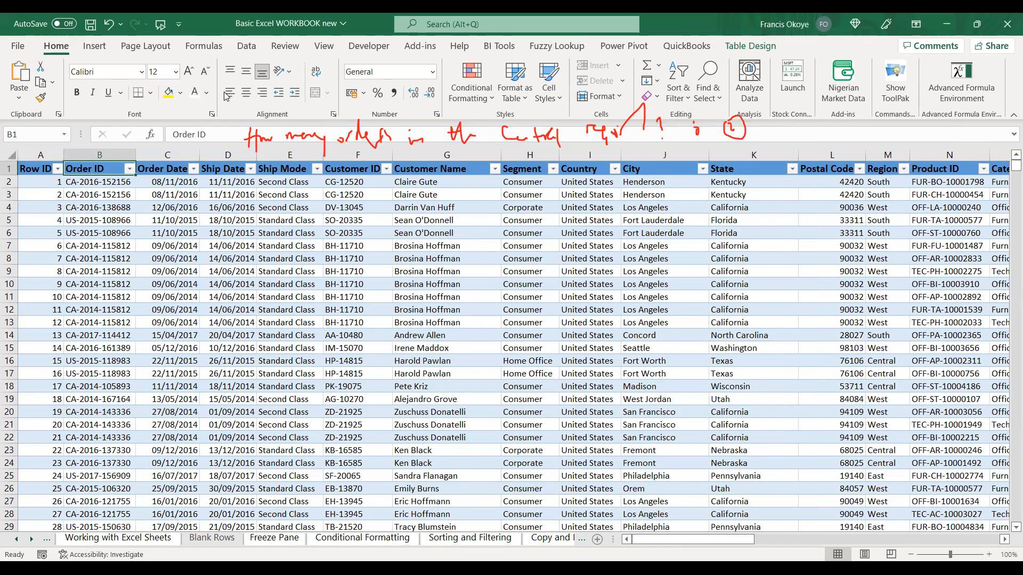
click(9, 157)
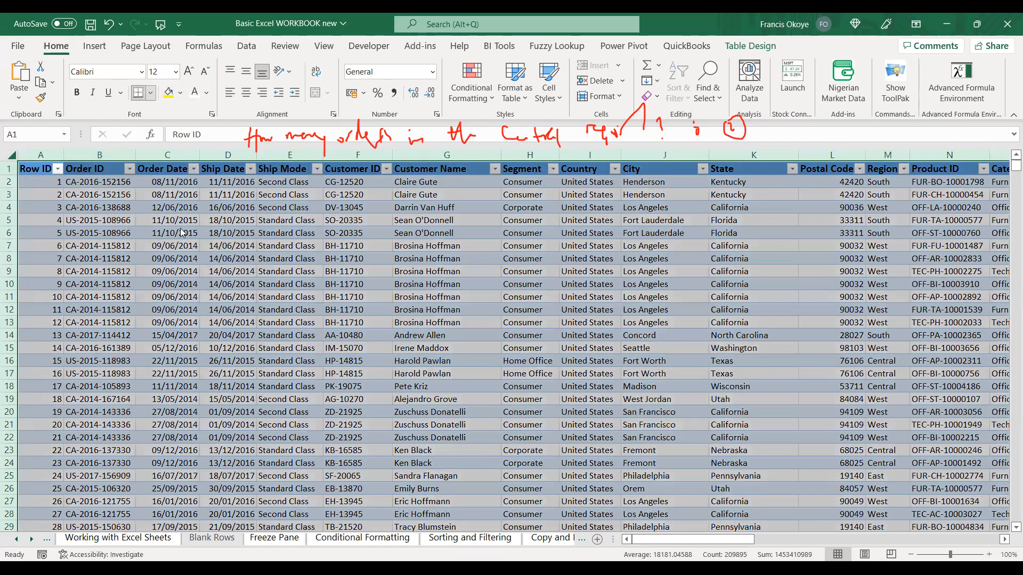
click(687, 46)
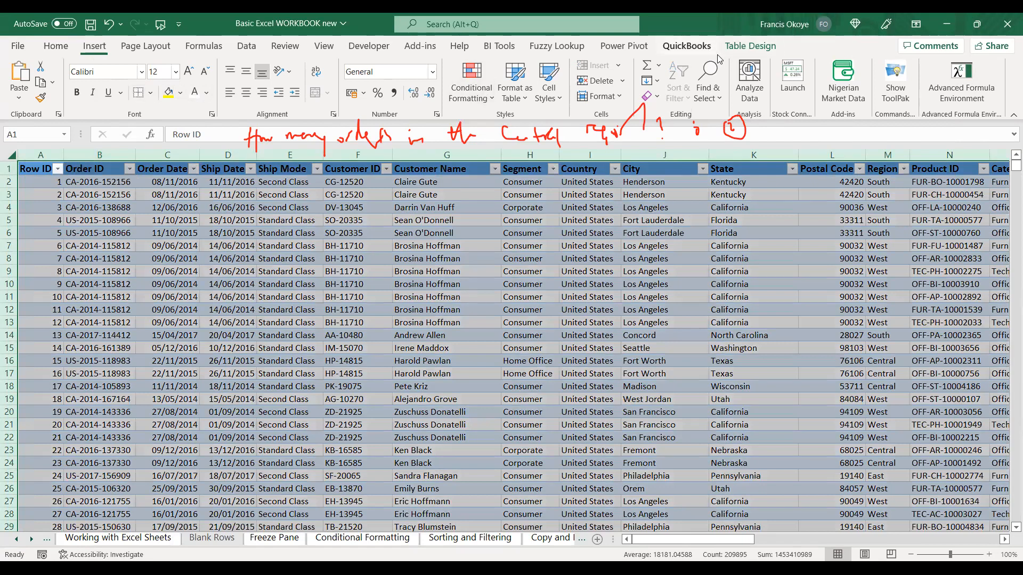
click(750, 46)
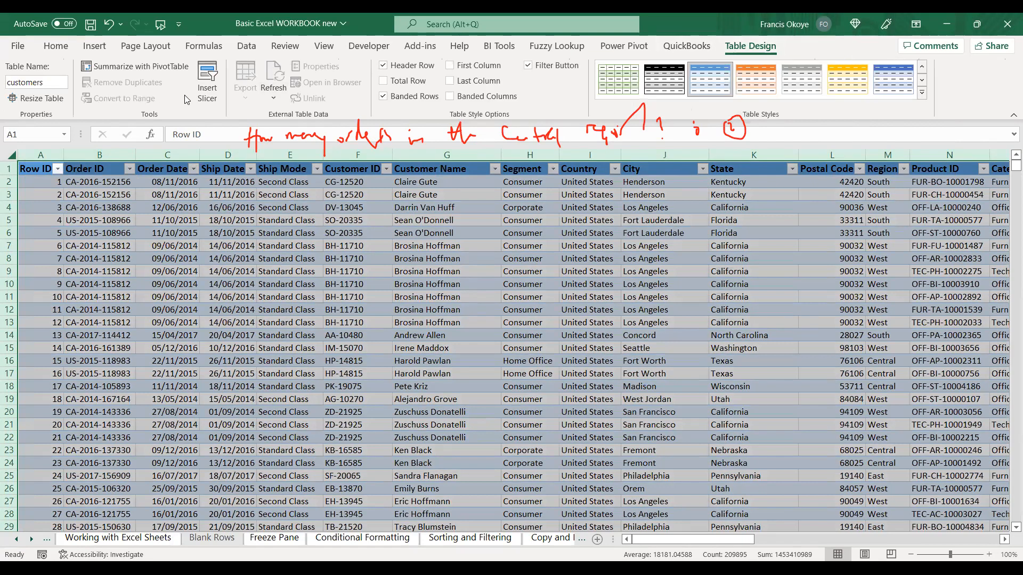
click(235, 220)
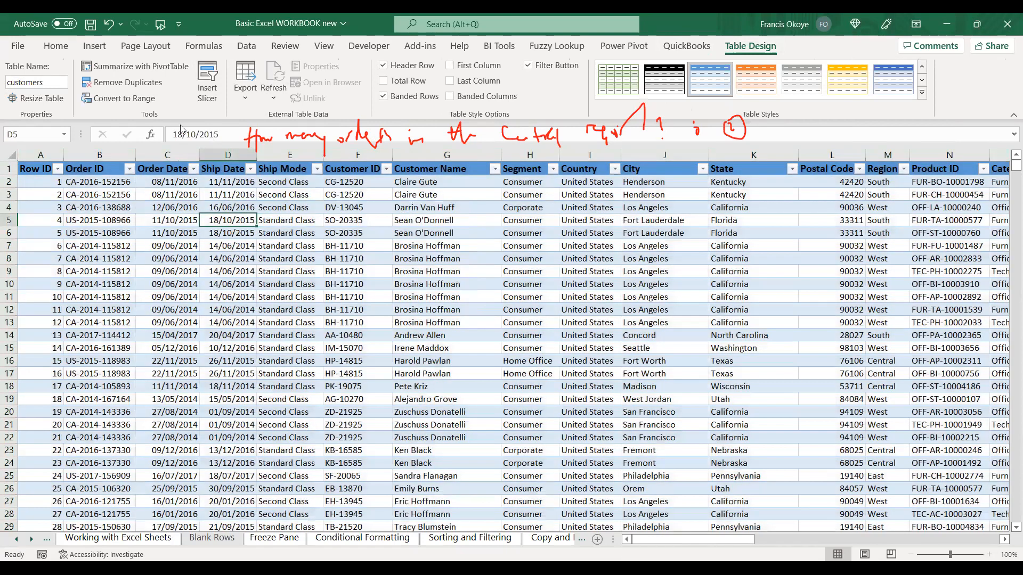
click(140, 99)
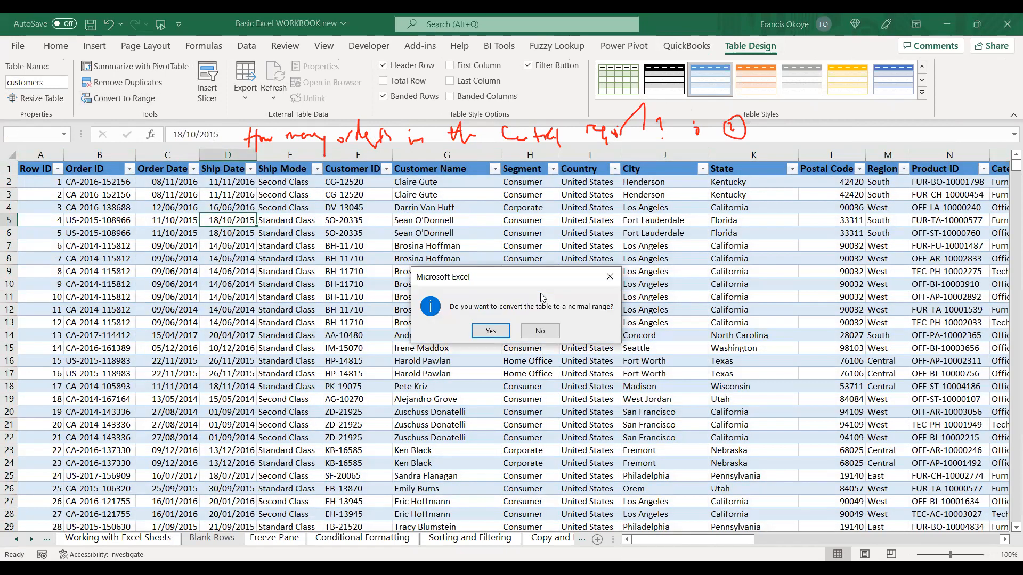
click(491, 331)
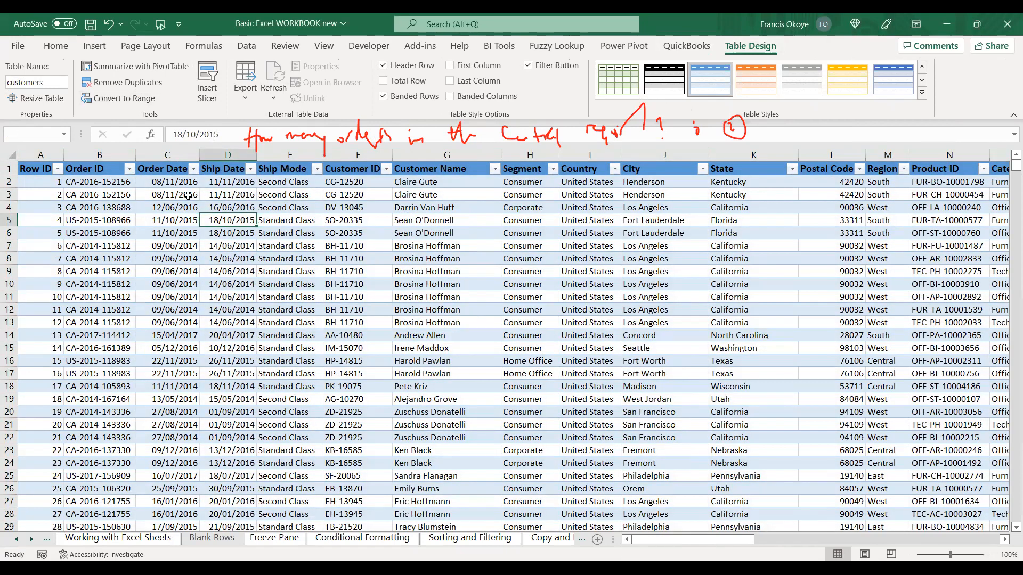
Remove the borders and fill colour from the entire order data worksheet.
click(9, 156)
click(139, 94)
click(181, 93)
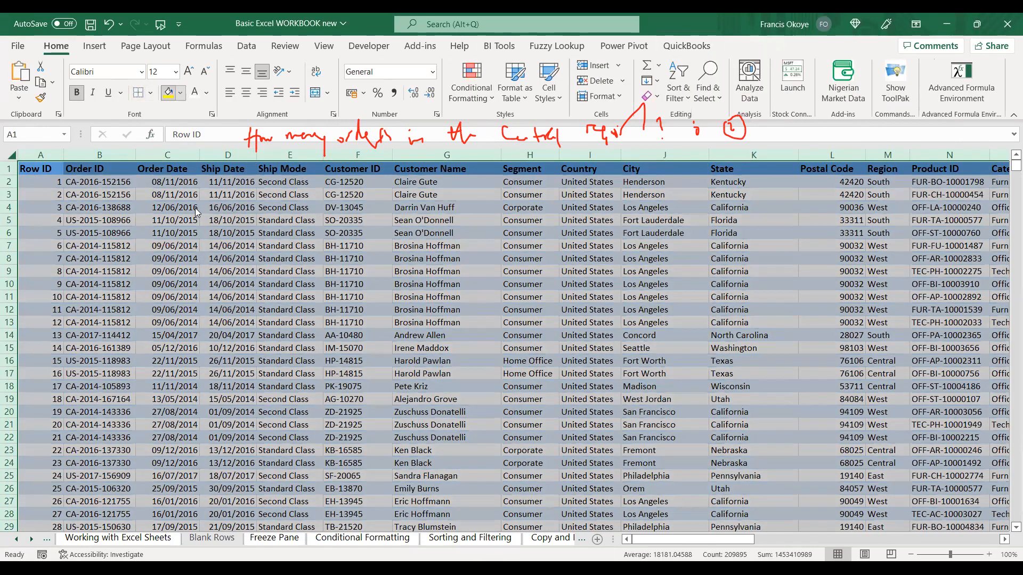
click(200, 241)
click(200, 241)
click(47, 180)
click(48, 169)
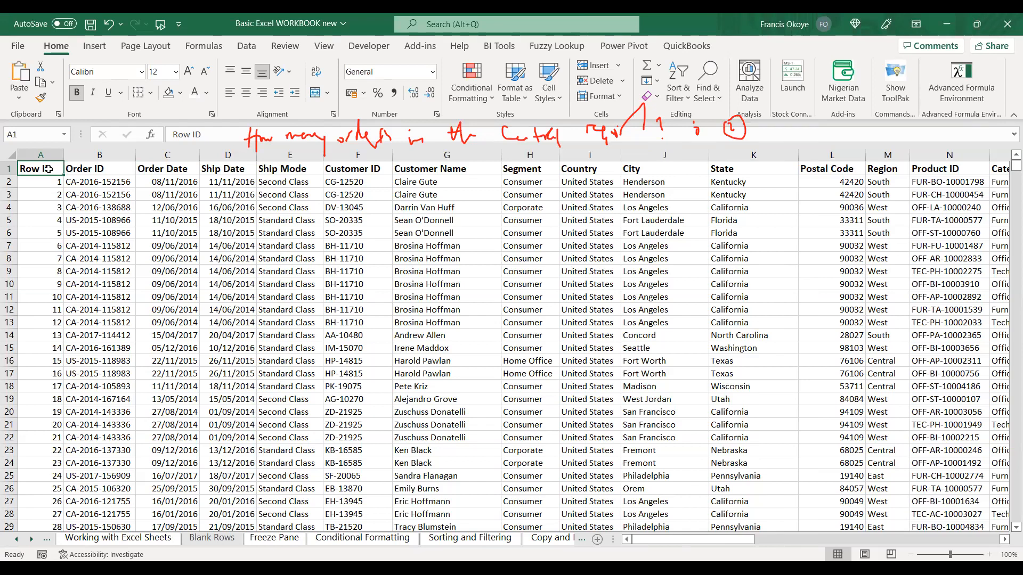
Create a table with headers from the order data in A1:U9995.
key(ctrl+Right)
key(ctrl+Left)
key(ctrl+Down)
key(ctrl+Up)
key(ctrl+Right)
key(ctrl+Left)
key(ctrl+t)
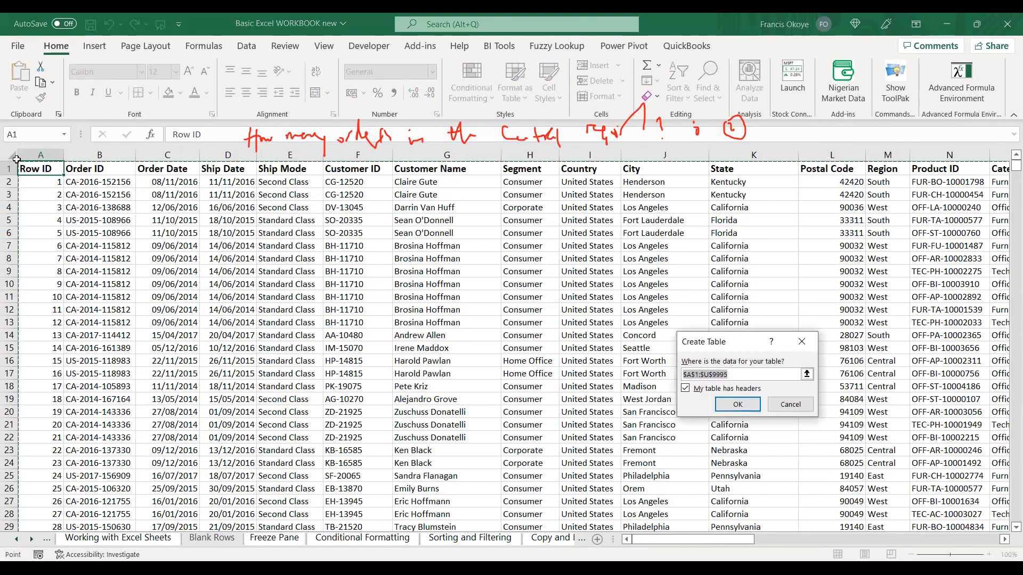
key(Return)
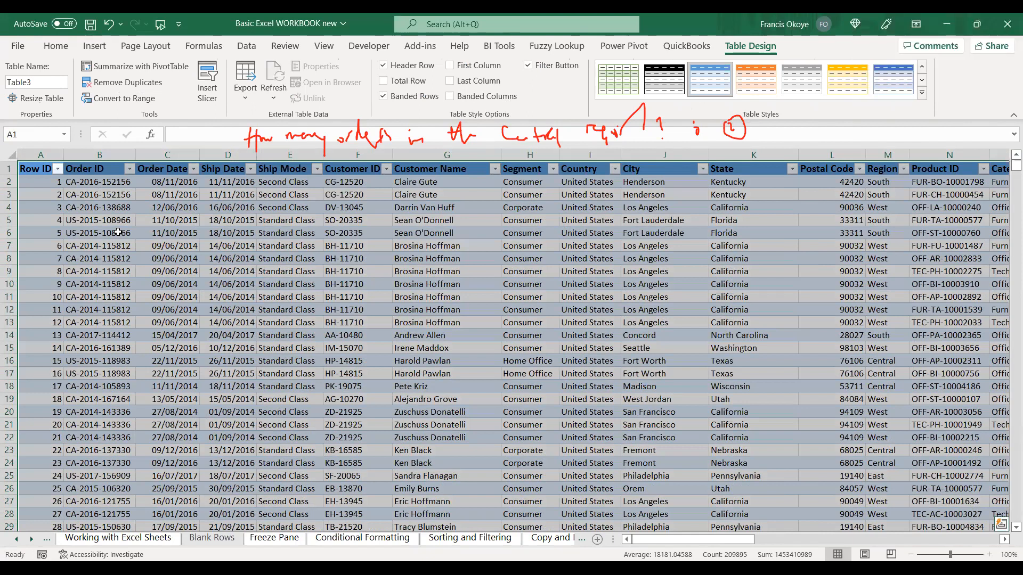
Name the new table orders.
click(47, 83)
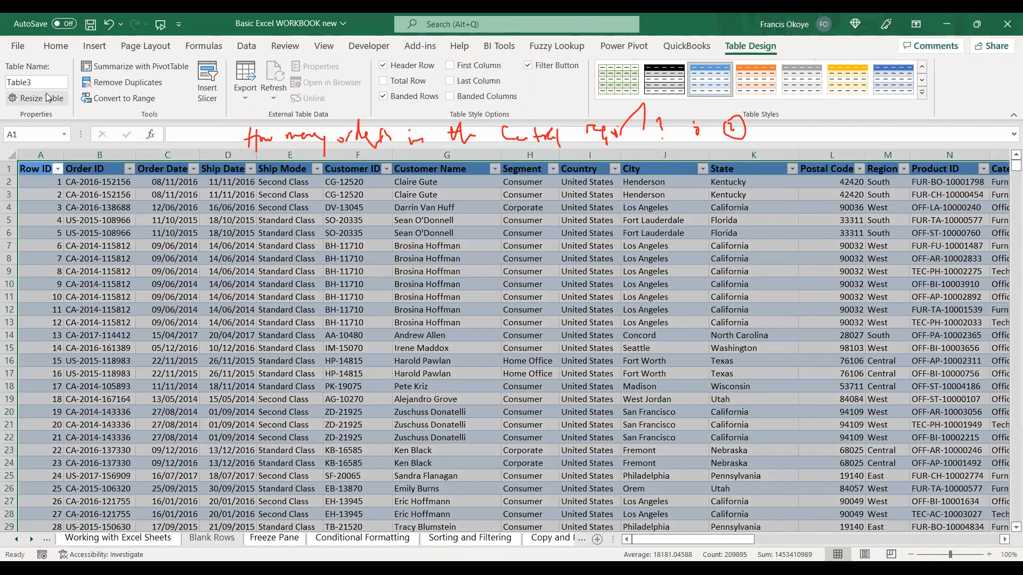
text(order)
key(BackSpace)
key(BackSpace)
key(BackSpace)
key(BackSpace)
key(BackSpace)
text(orders)
key(Return)
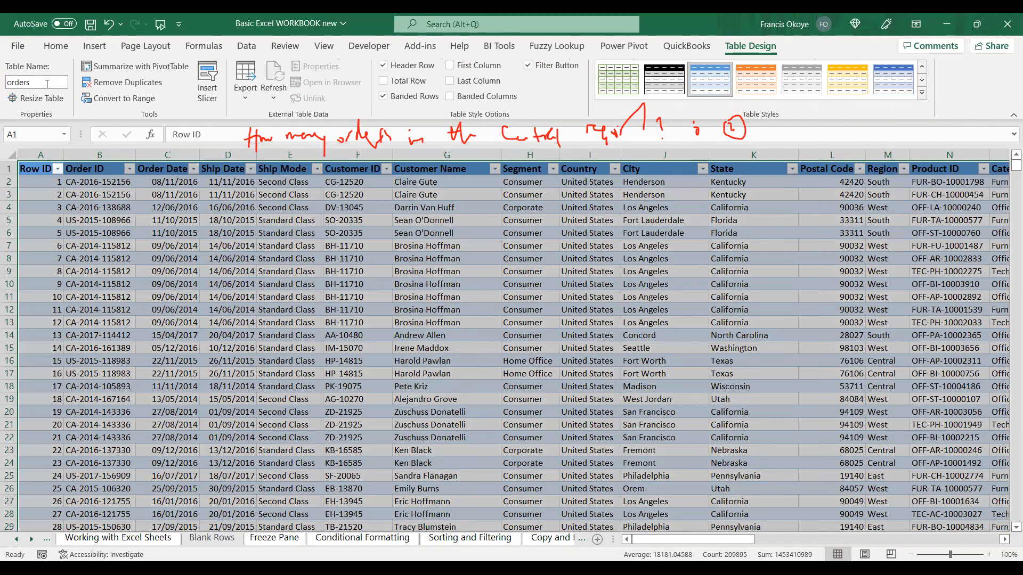
Create a PivotTable from the orders table on a new worksheet.
click(117, 67)
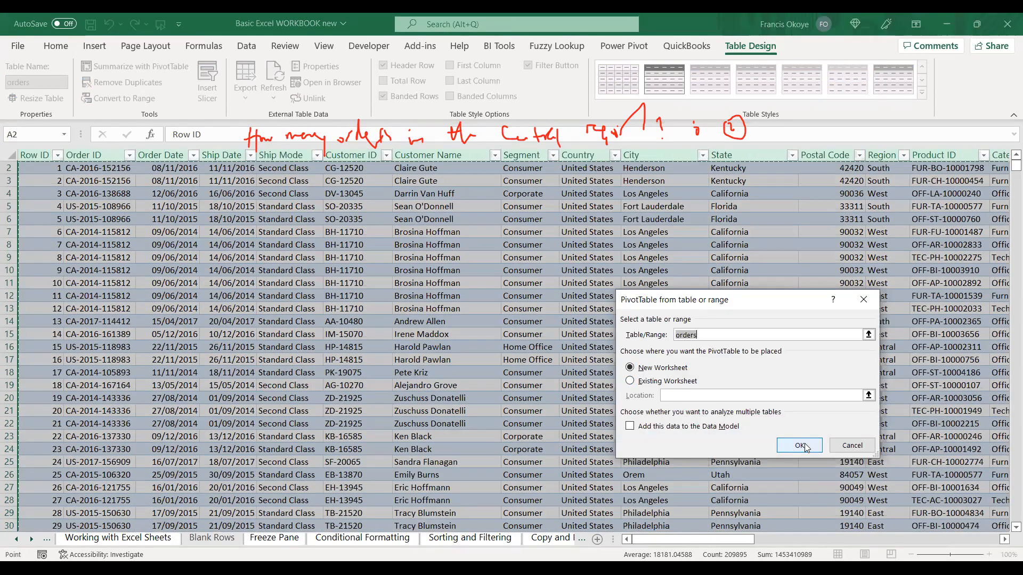
click(799, 445)
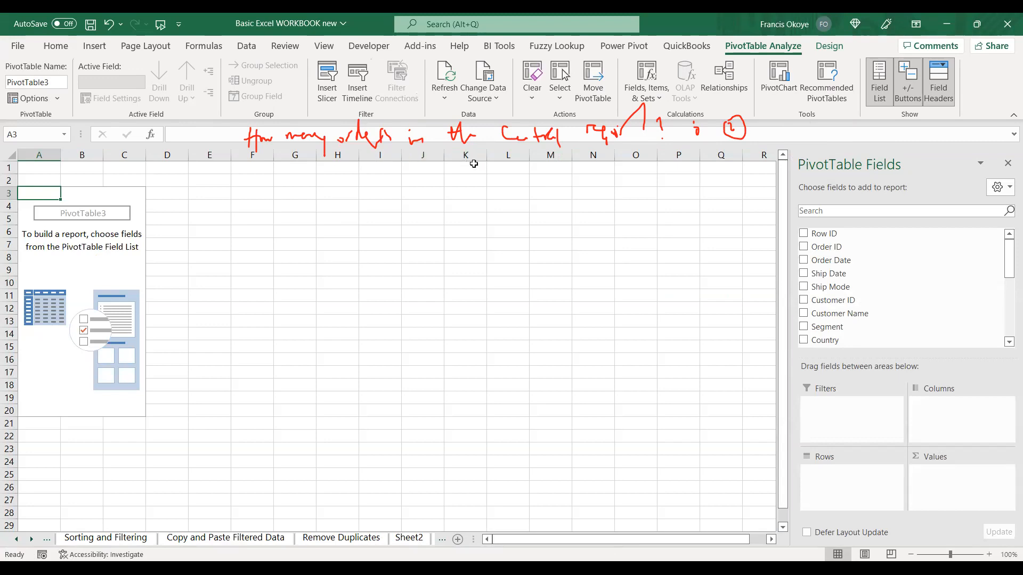
drag(1008, 255, 1008, 287)
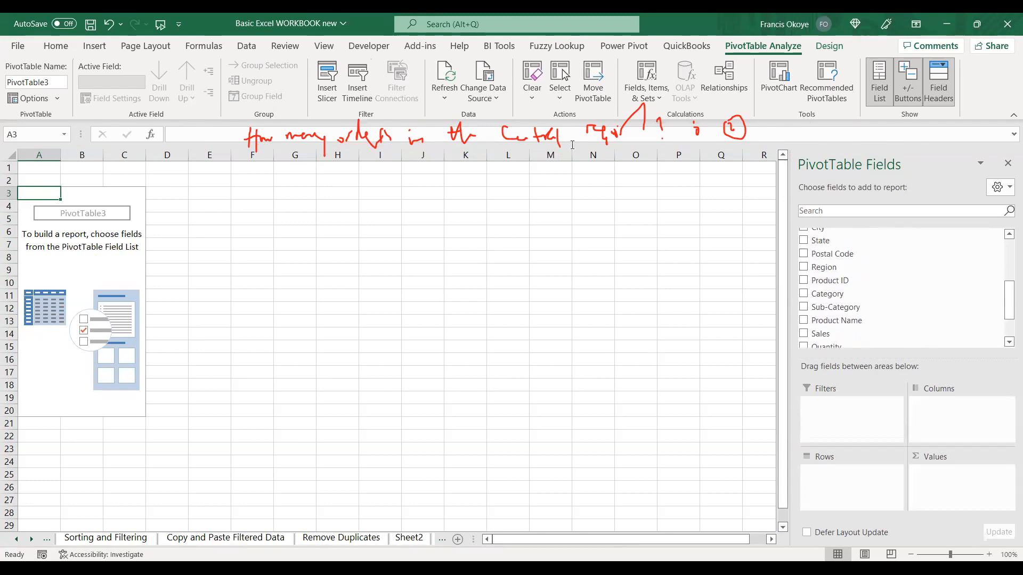
Underline the words "orders" and "region" in the handwritten question with red ink.
click(334, 169)
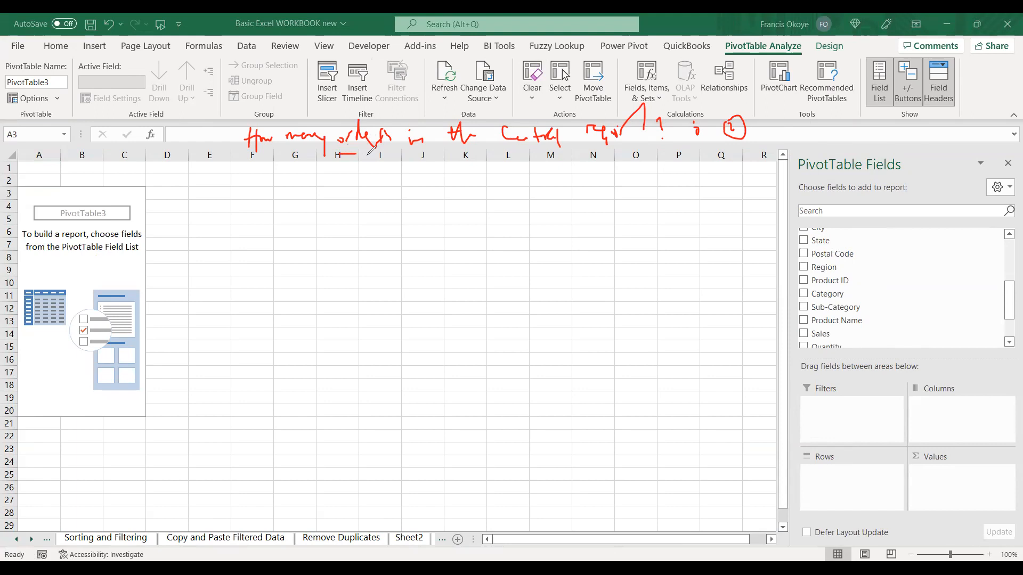
drag(316, 155, 390, 151)
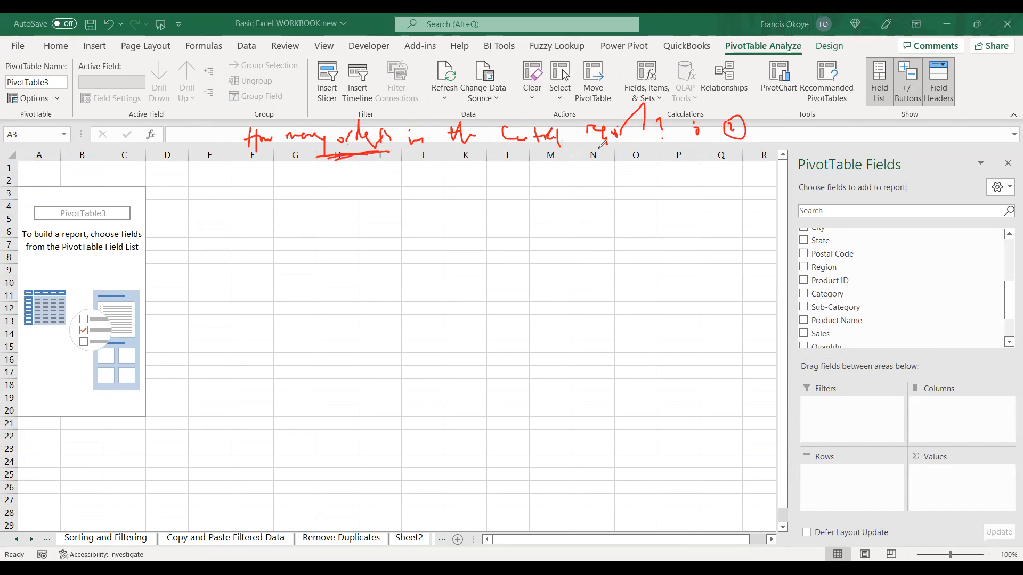
drag(564, 148, 653, 147)
drag(560, 162, 638, 138)
drag(579, 152, 621, 143)
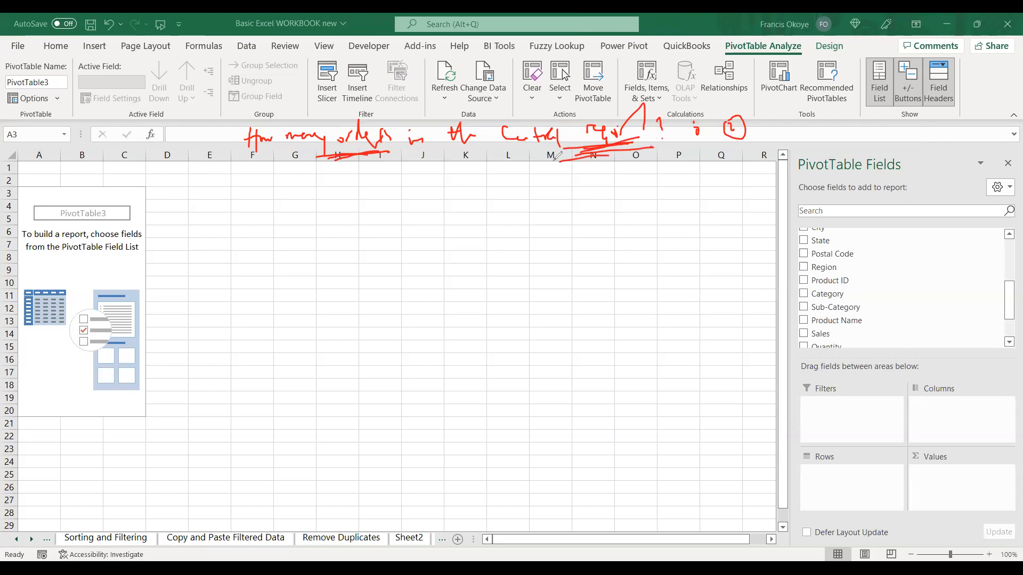
drag(564, 157, 637, 143)
Circle "orders" in red ink, draw two branches to handwritten readings below it, and circle the Qty branch.
mouse_move(376, 112)
mouse_down()
mouse_move(331, 123)
mouse_move(349, 153)
mouse_move(407, 125)
mouse_move(370, 113)
mouse_up()
mouse_move(343, 165)
mouse_down()
mouse_move(330, 198)
mouse_move(382, 191)
mouse_up()
mouse_move(308, 207)
mouse_down()
mouse_move(311, 225)
mouse_move(337, 215)
mouse_move(340, 231)
mouse_up()
mouse_move(381, 196)
mouse_down()
mouse_move(382, 211)
mouse_move(408, 198)
mouse_up()
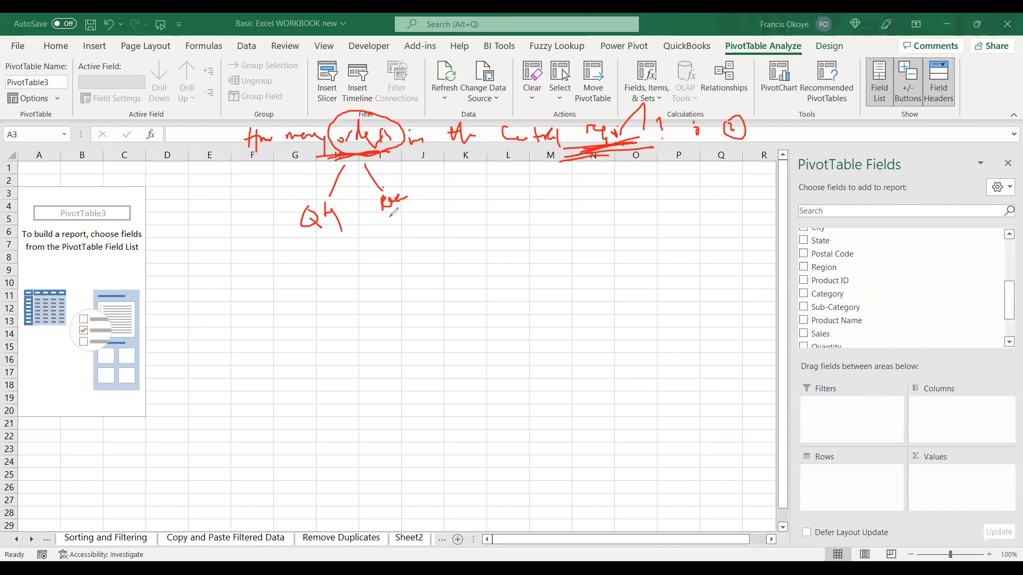
mouse_move(320, 177)
mouse_down()
mouse_move(346, 266)
mouse_move(334, 203)
mouse_move(356, 217)
mouse_up()
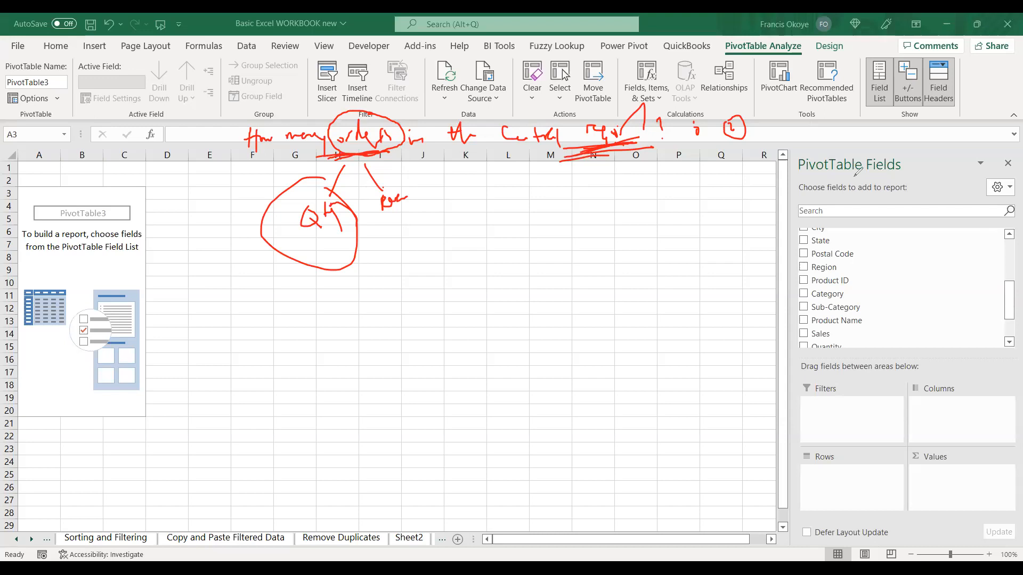
Summarise the PivotTable with Region as rows and the sum of Quantity as values.
mouse_move(1007, 294)
mouse_down()
mouse_move(1005, 255)
mouse_move(1007, 299)
mouse_up()
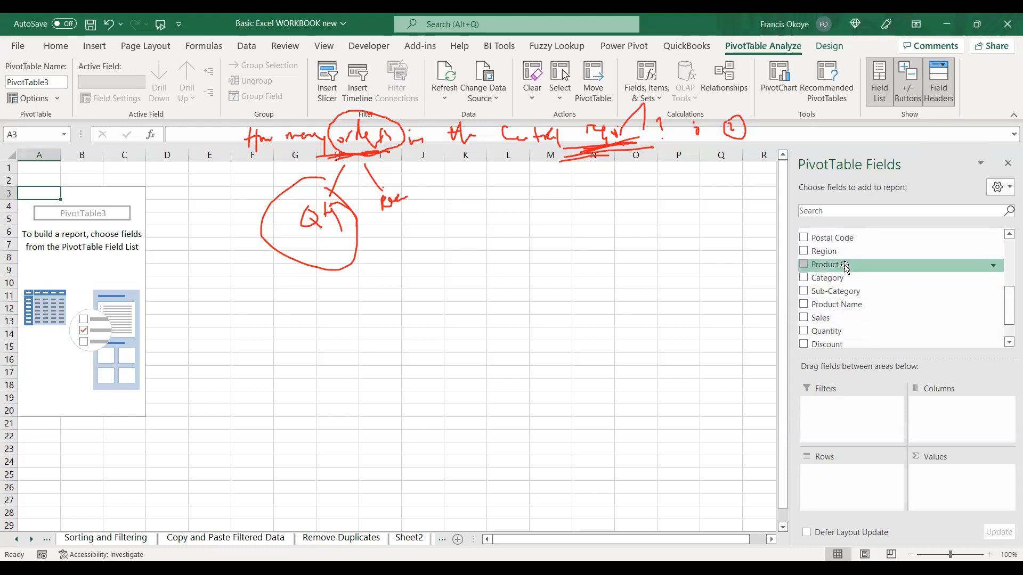
drag(823, 251, 849, 491)
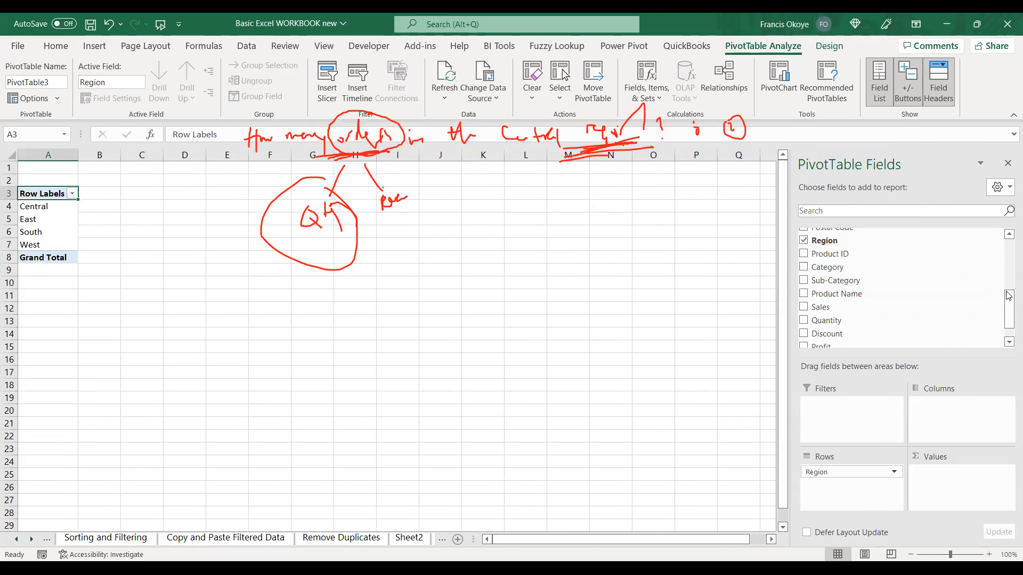
drag(847, 327, 959, 496)
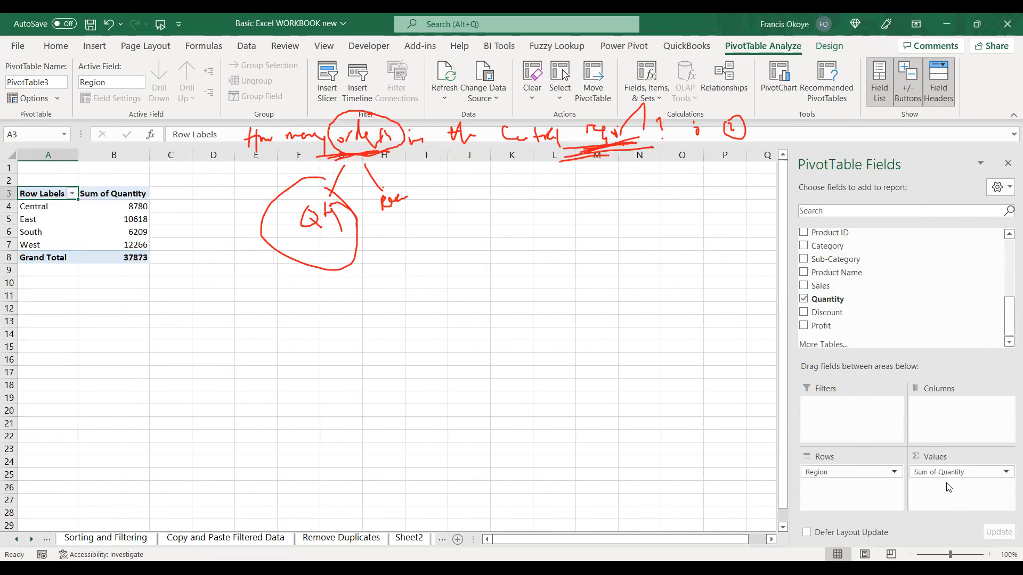
click(572, 163)
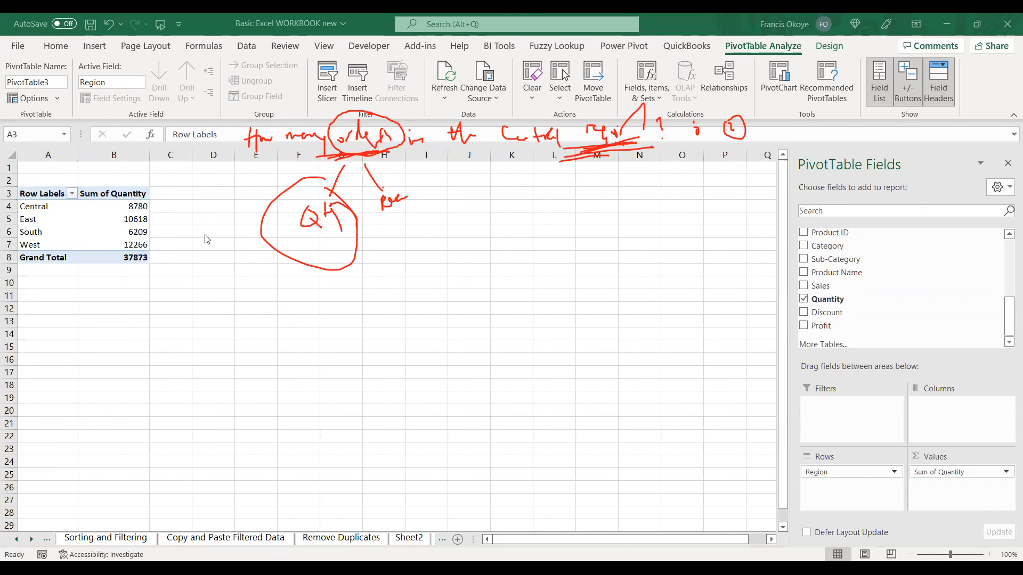
click(137, 223)
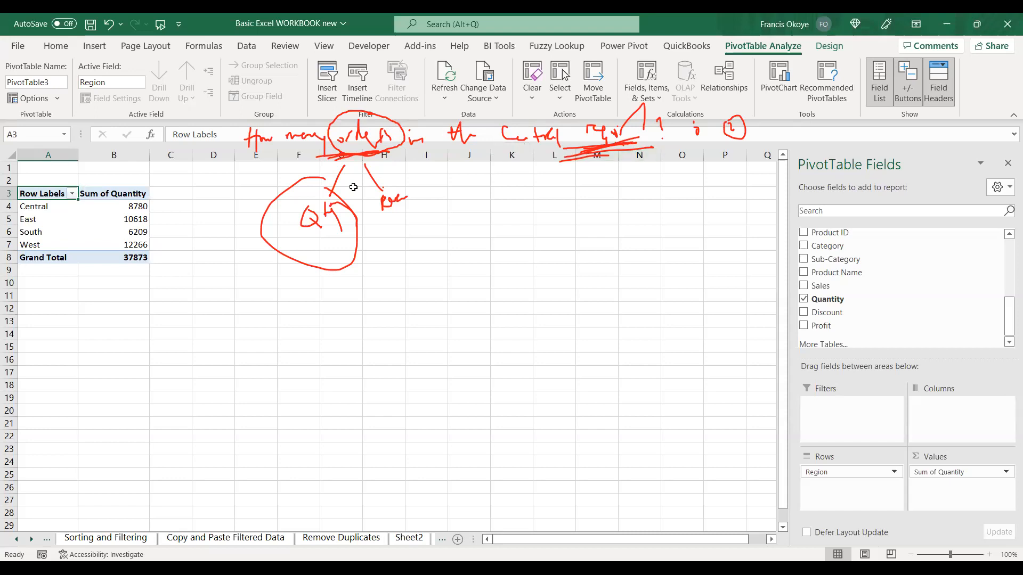
click(131, 194)
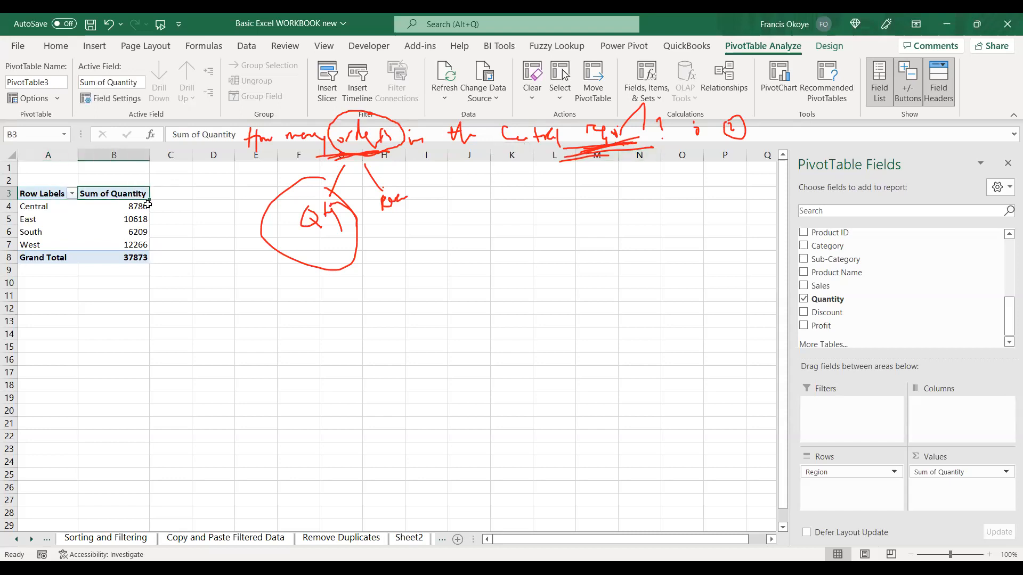
Rename the PivotTable's row header as Region and its Grand Total label as Total.
click(205, 195)
click(51, 195)
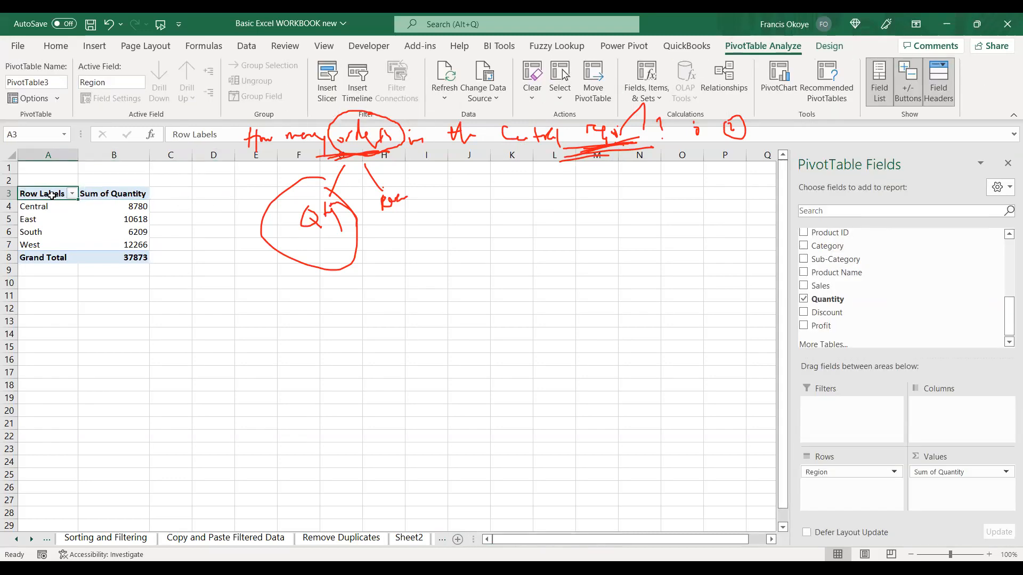
text(Region)
key(Return)
key(Down)
key(Down)
key(Down)
key(Down)
text(Total)
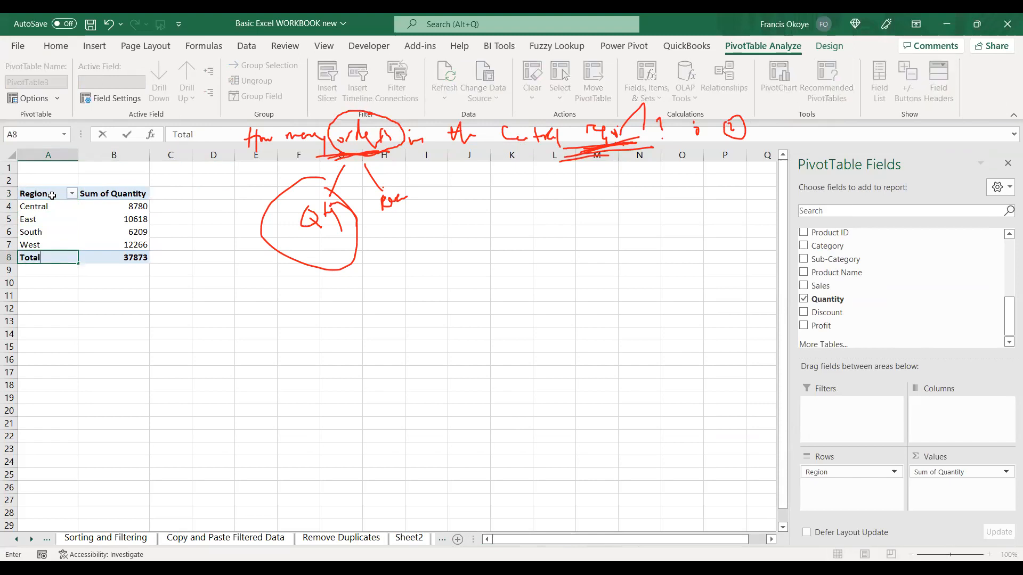
key(Right)
Rename the PivotTable's Sum of Quantity header as Total Quantity.
key(Up)
key(Up)
key(Up)
key(Up)
key(Up)
key(F2)
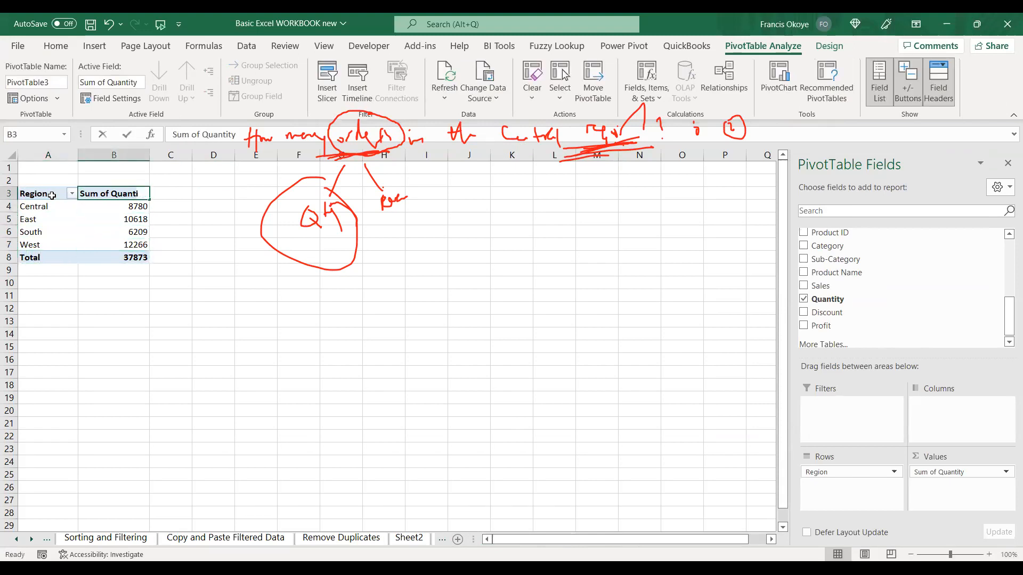
text(Total Quantit)
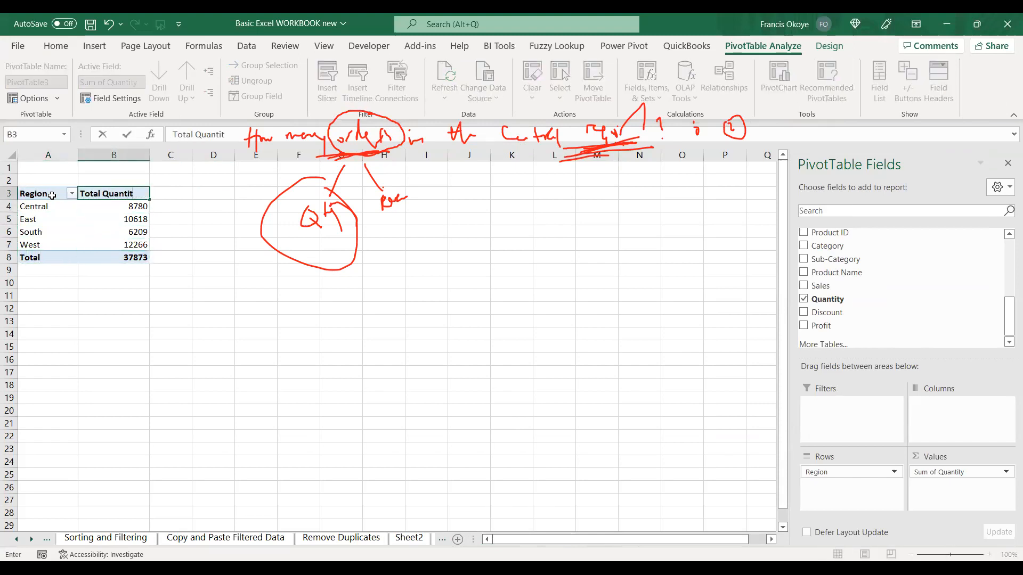
text(y)
key(Return)
Copy the whole PivotTable to cell D3 and autofit the column widths of the copy.
key(Up)
key(Left)
key(ctrl+shift+Right)
key(ctrl+shift+Down)
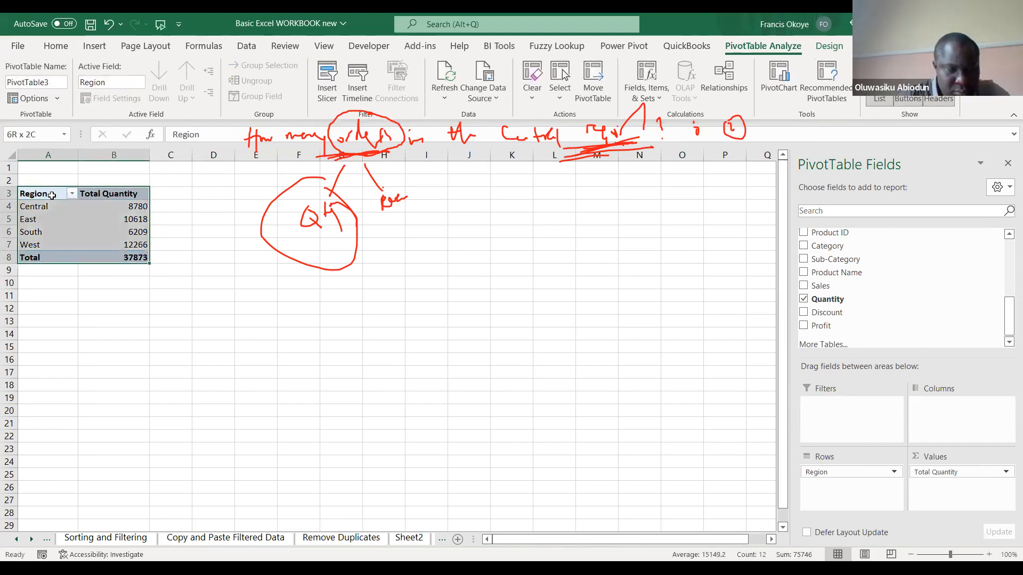
key(ctrl+c)
click(213, 193)
key(ctrl+v)
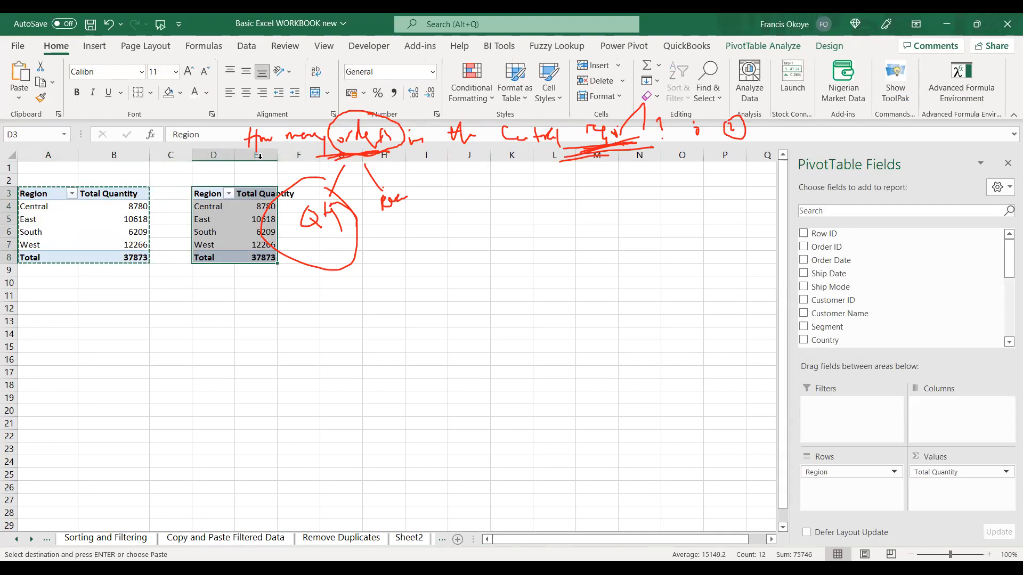
key(alt+h)
key(o)
key(i)
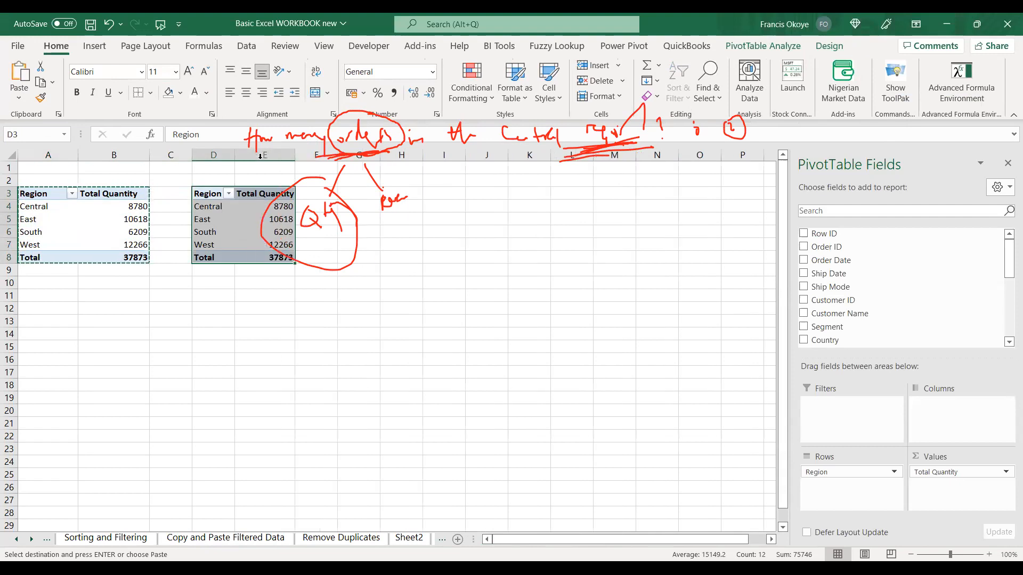
key(alt+Tab)
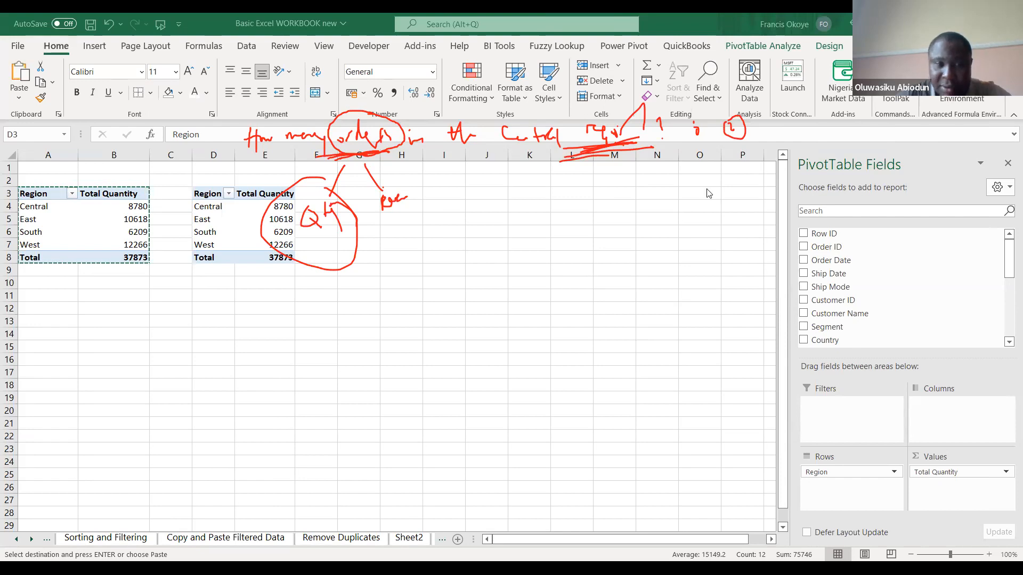
key(ctrl+a)
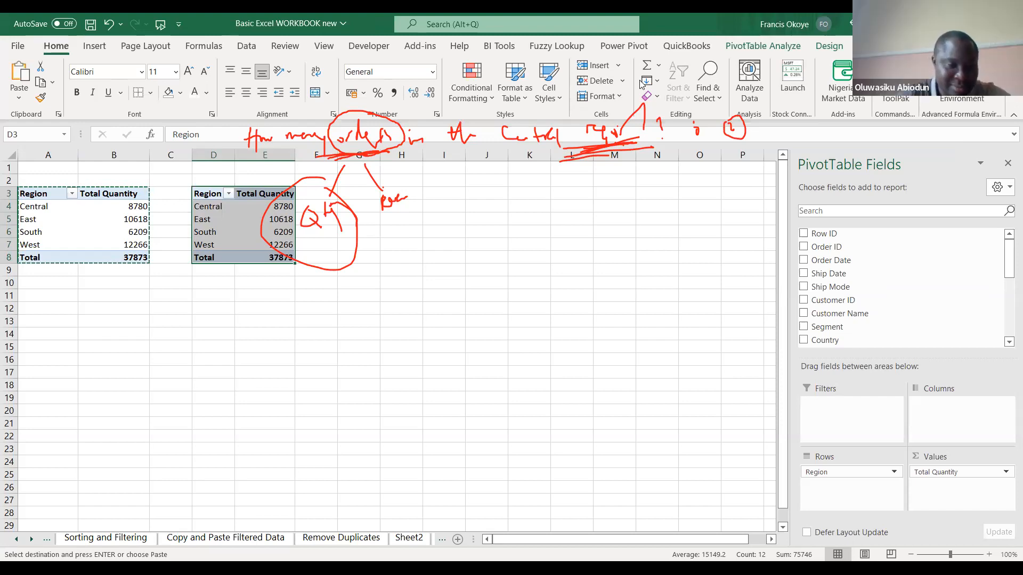
click(220, 205)
click(216, 197)
click(255, 195)
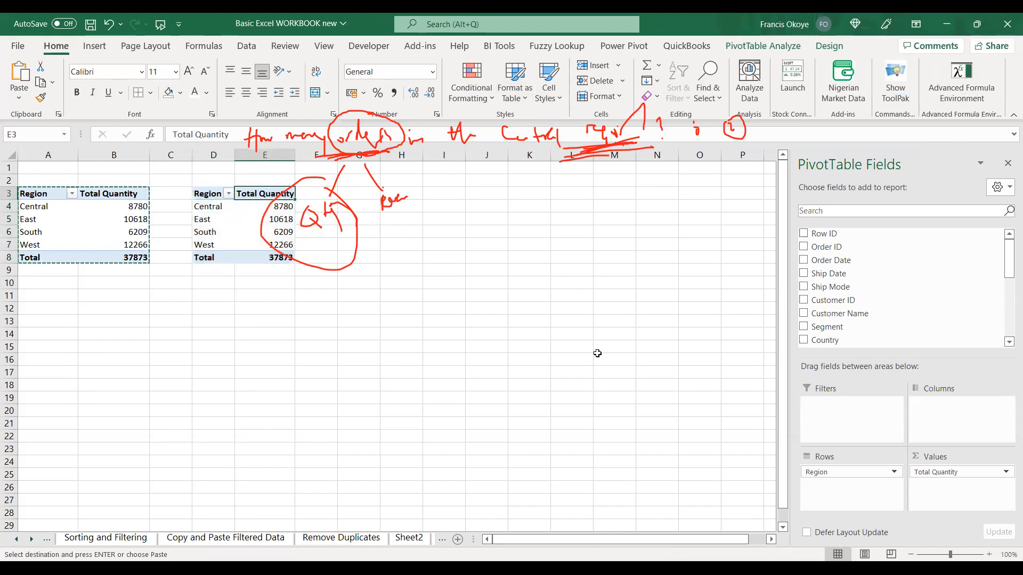
In the copied PivotTable, replace the Total Quantity values with a count of Region.
drag(968, 471, 650, 456)
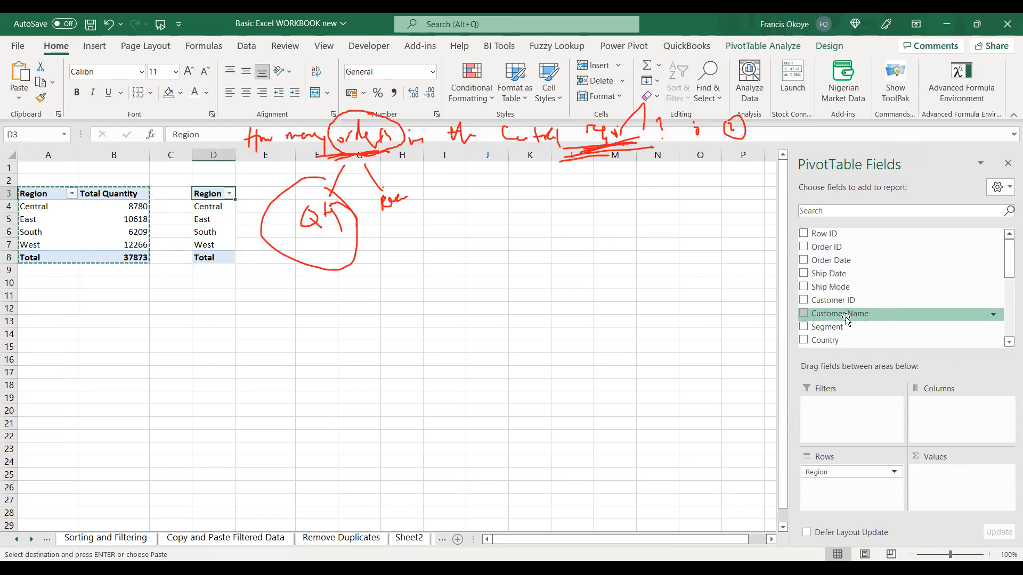
drag(1008, 250, 1009, 290)
drag(833, 286, 938, 470)
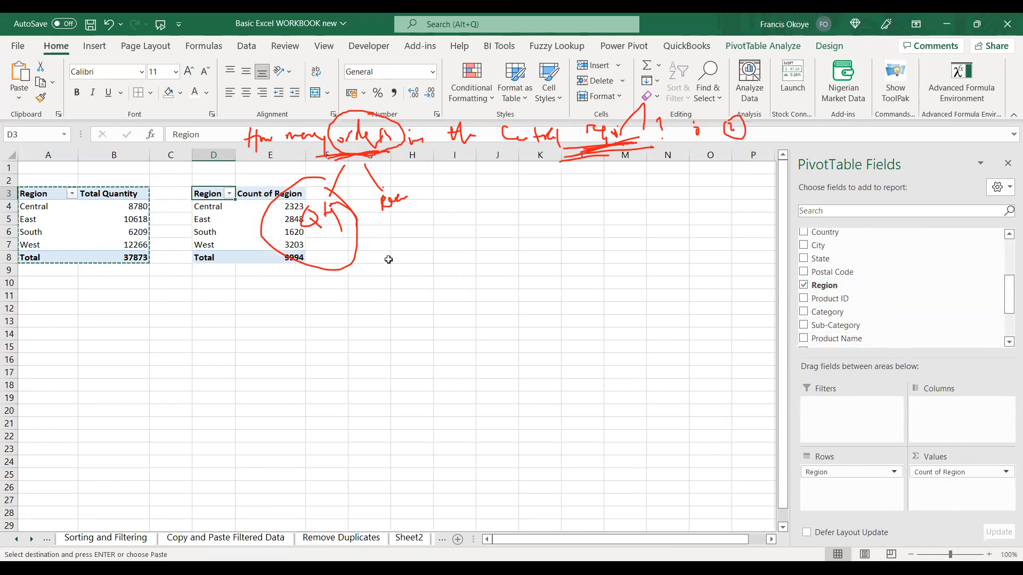
Rename the Count of Region header as Number of Orders and autofit column E.
click(265, 195)
text(Number of Orders)
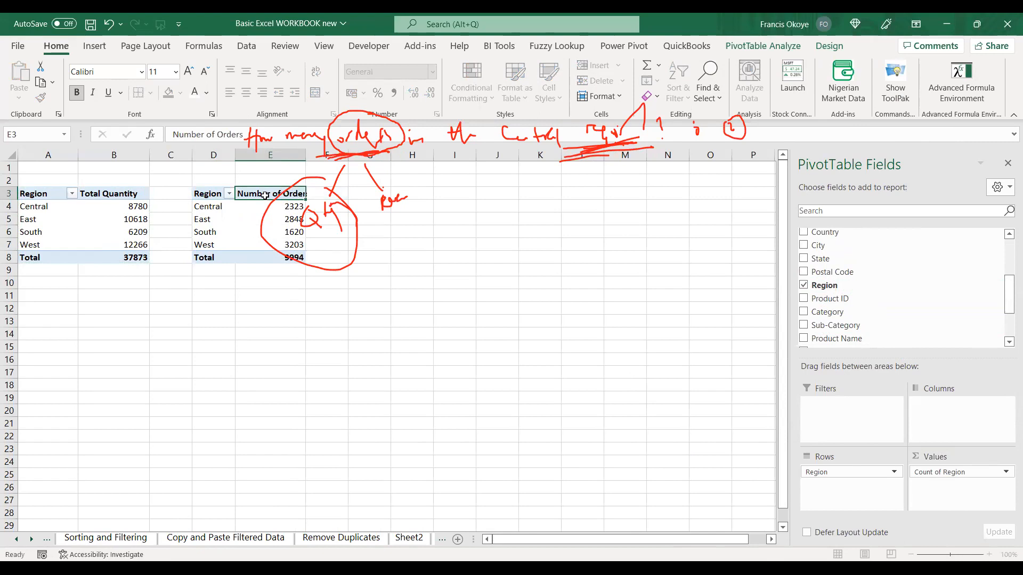
key(Return)
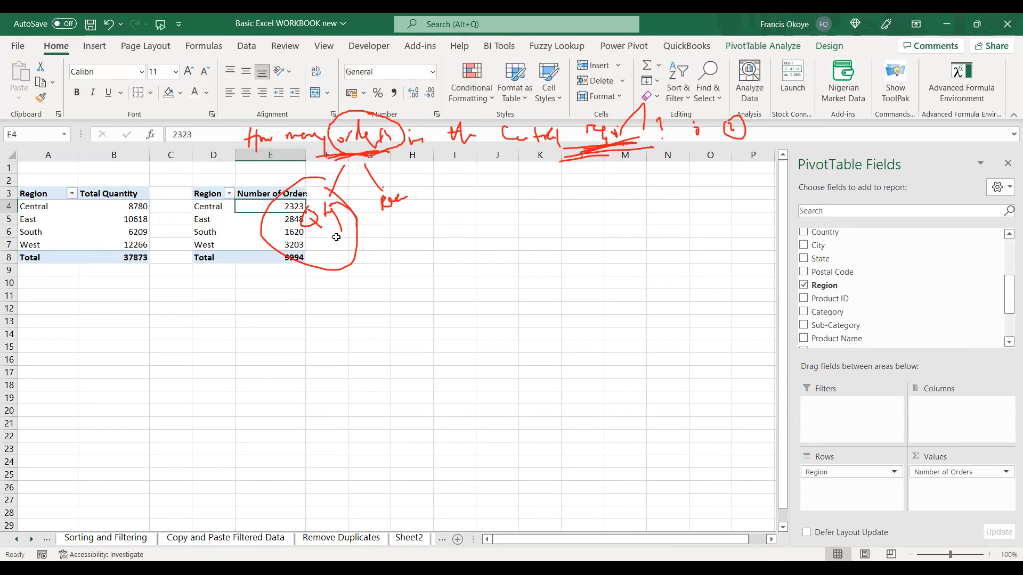
double_click(302, 155)
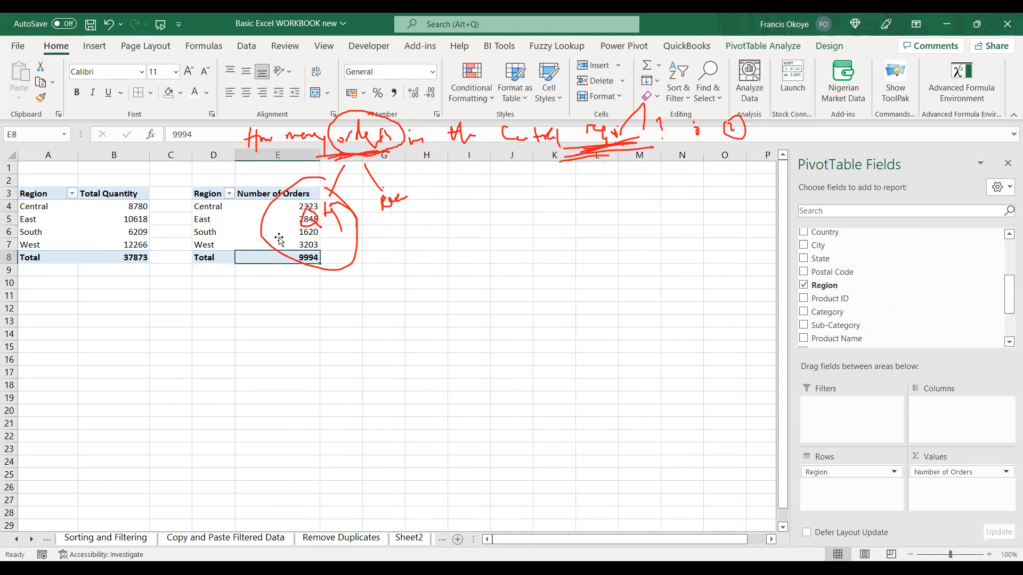
Compare the Central region's total quantity with its number of orders in the two PivotTables.
click(142, 206)
click(303, 205)
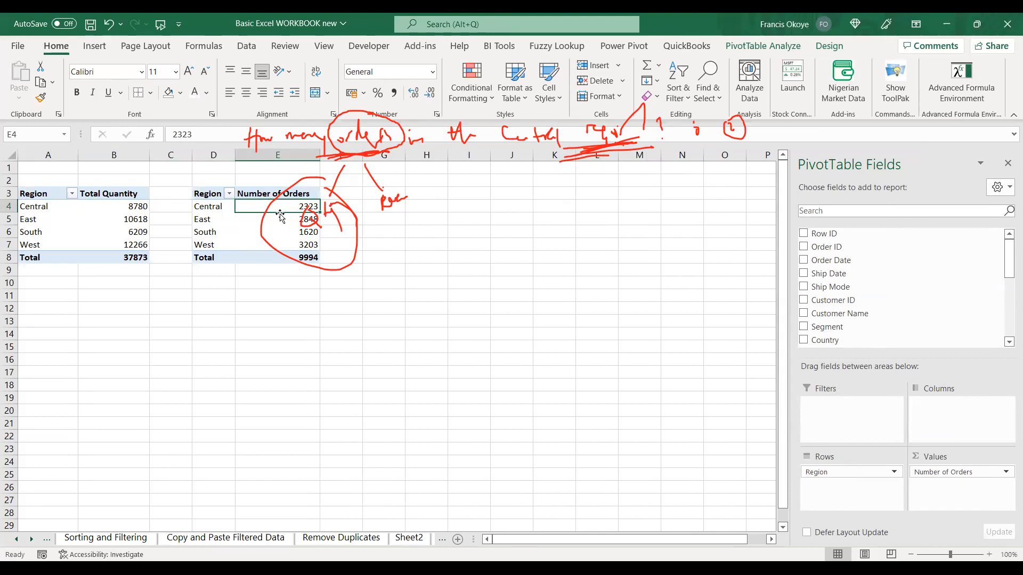
click(48, 200)
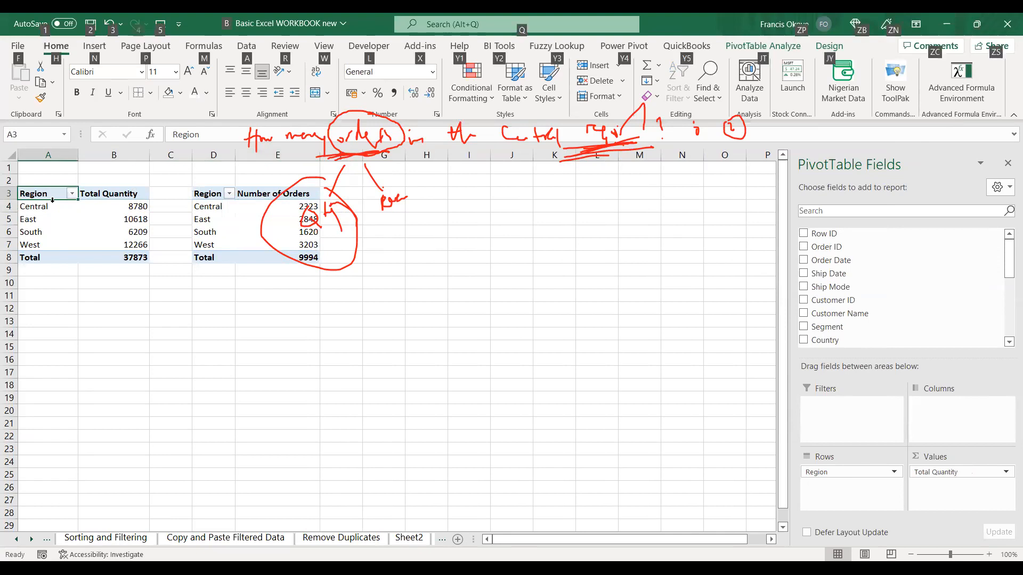
click(155, 257)
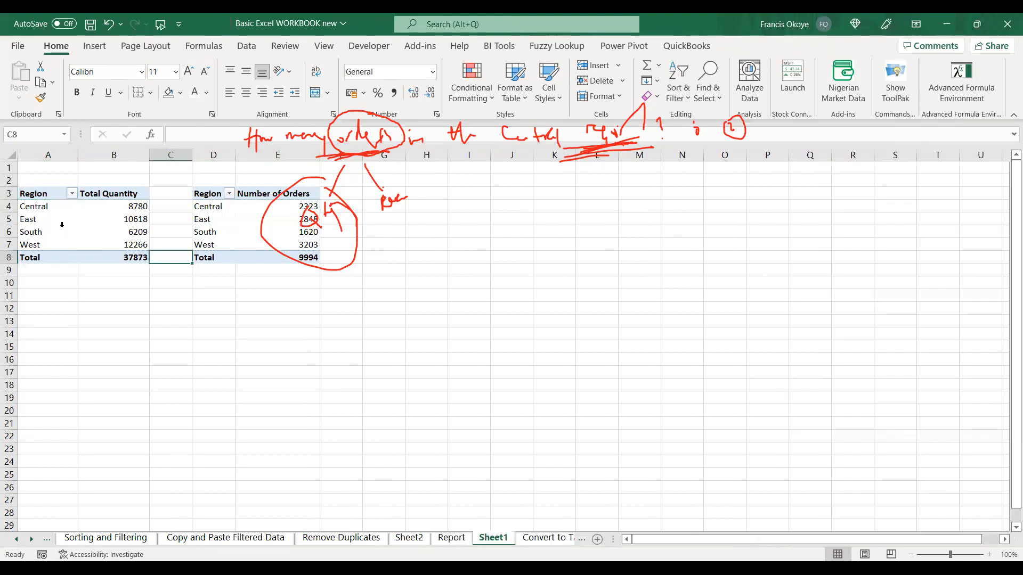
Insert a column PivotChart of Total Quantity by region and place it below the first PivotTable, starting at about row 10.
click(43, 194)
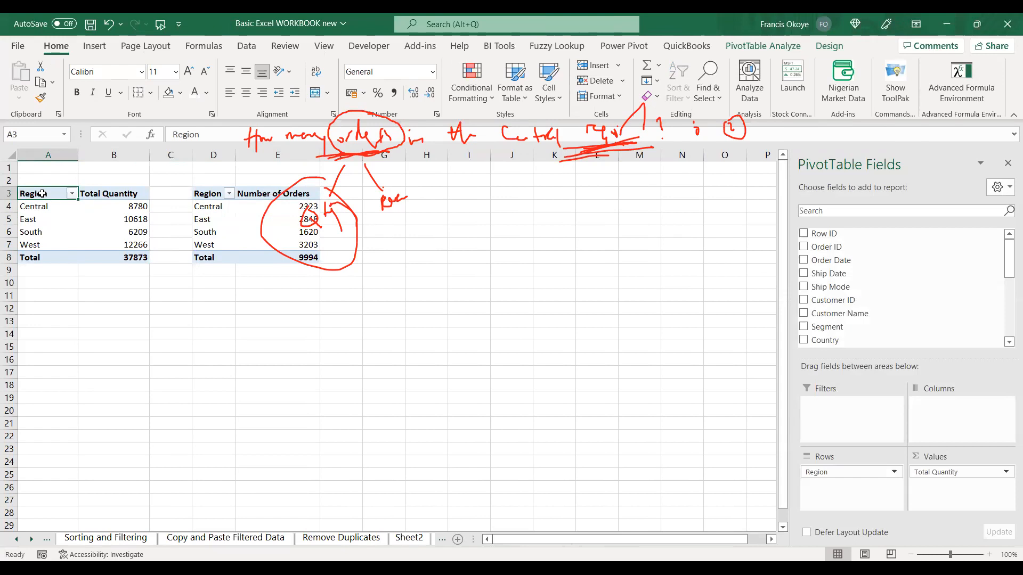
key(alt+F1)
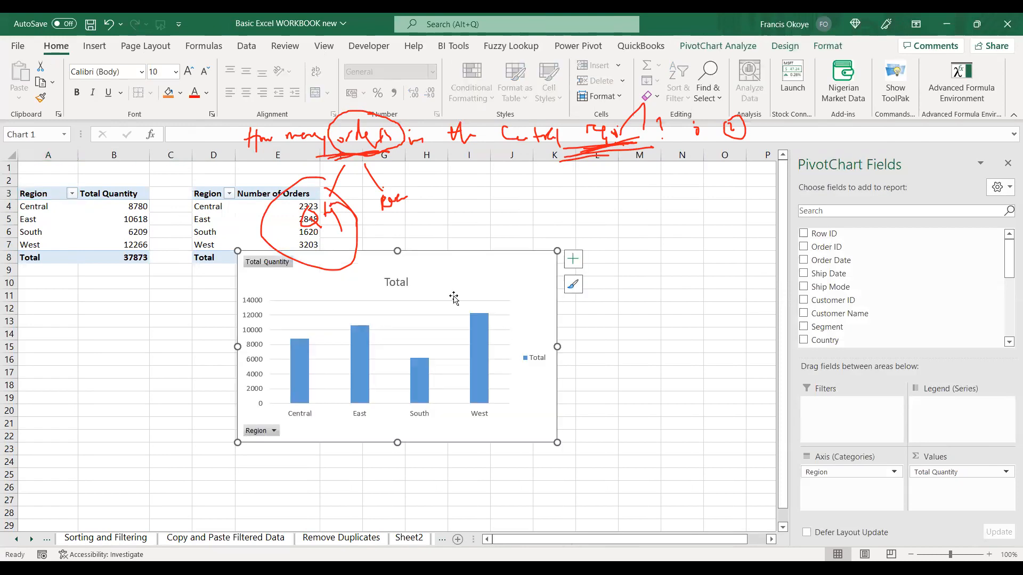
drag(452, 261, 283, 298)
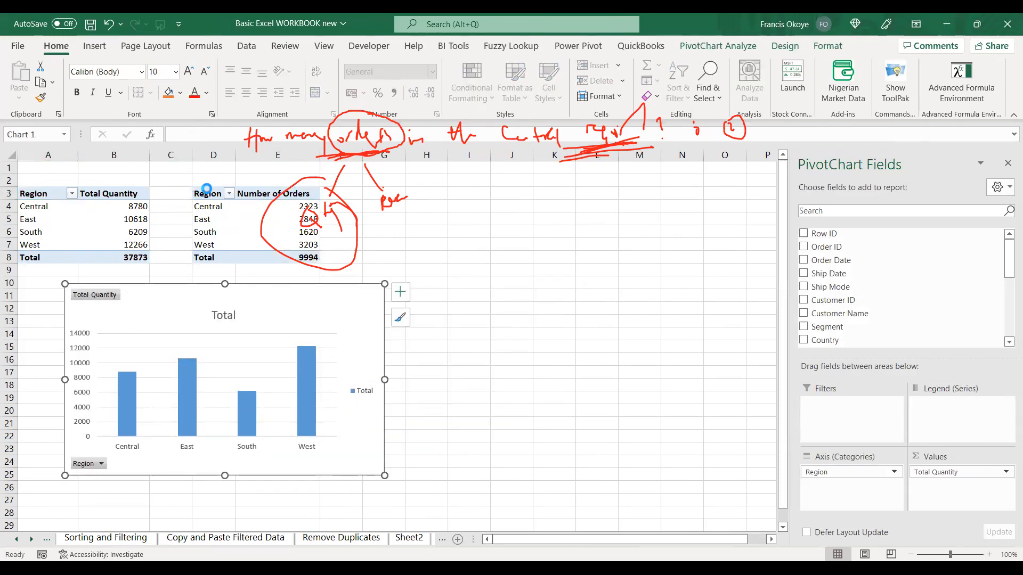
Insert a column PivotChart of Number of Orders by region and place it beside the Total Quantity chart.
click(206, 193)
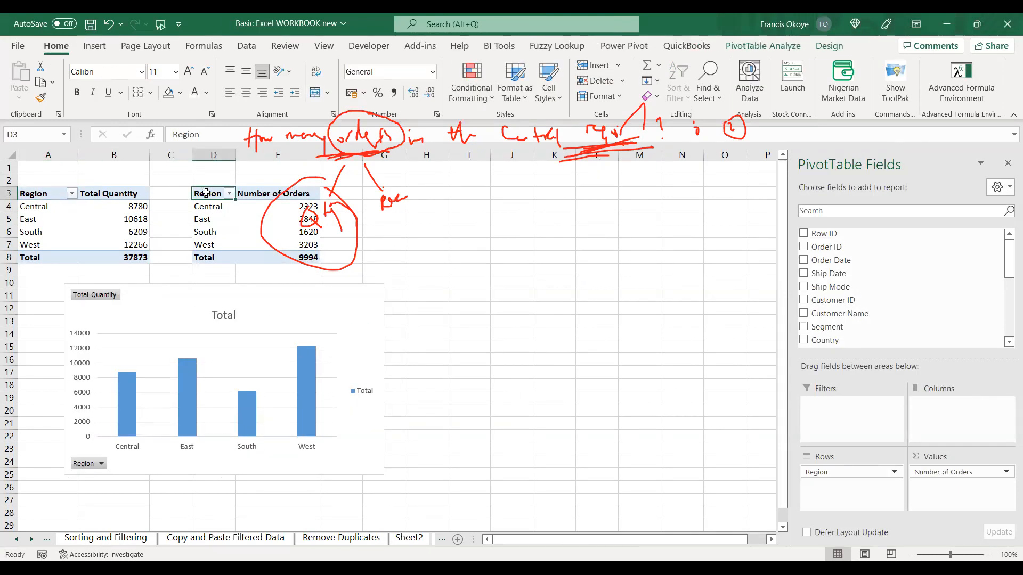
key(alt+F1)
drag(432, 259, 593, 295)
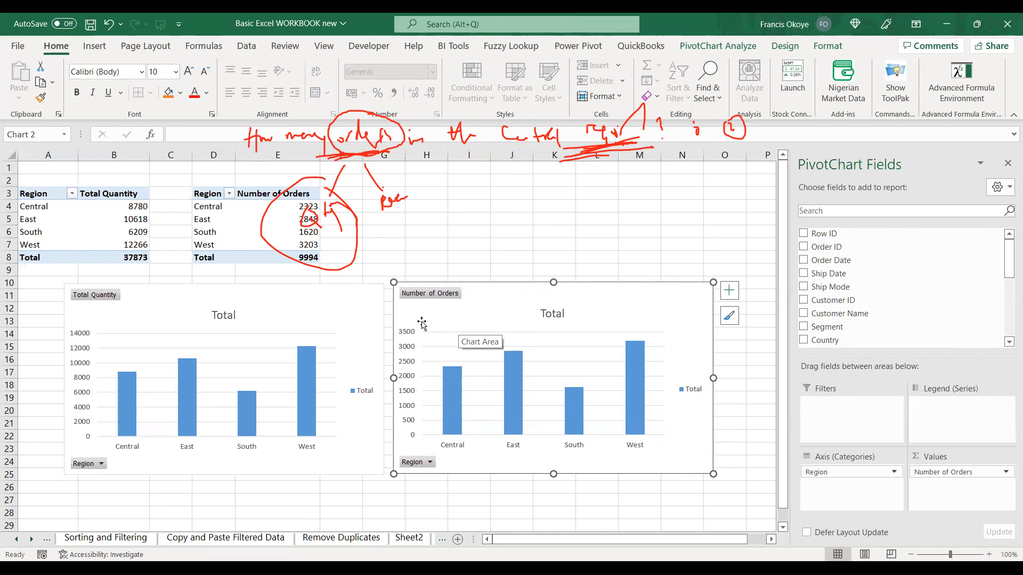
Cut both PivotCharts from the PivotTable worksheet.
key(ctrl+a)
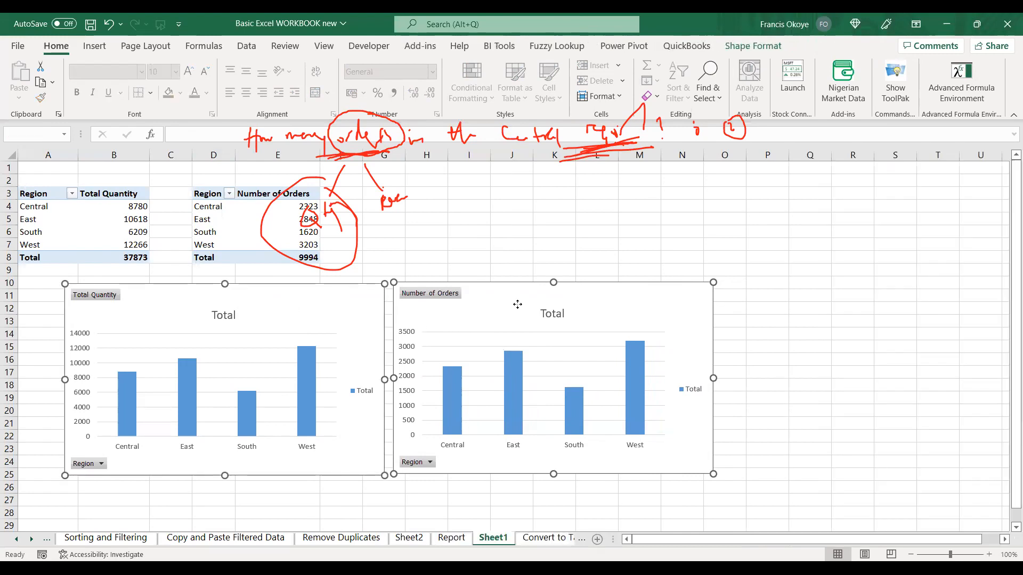
key(Delete)
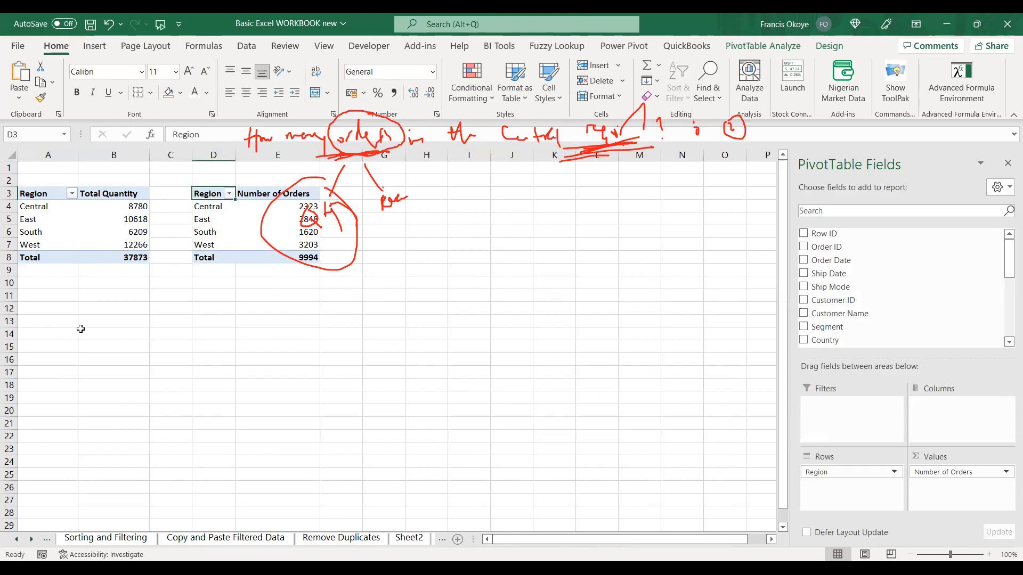
Rename the Sheet2 worksheet as Analysis.
double_click(403, 537)
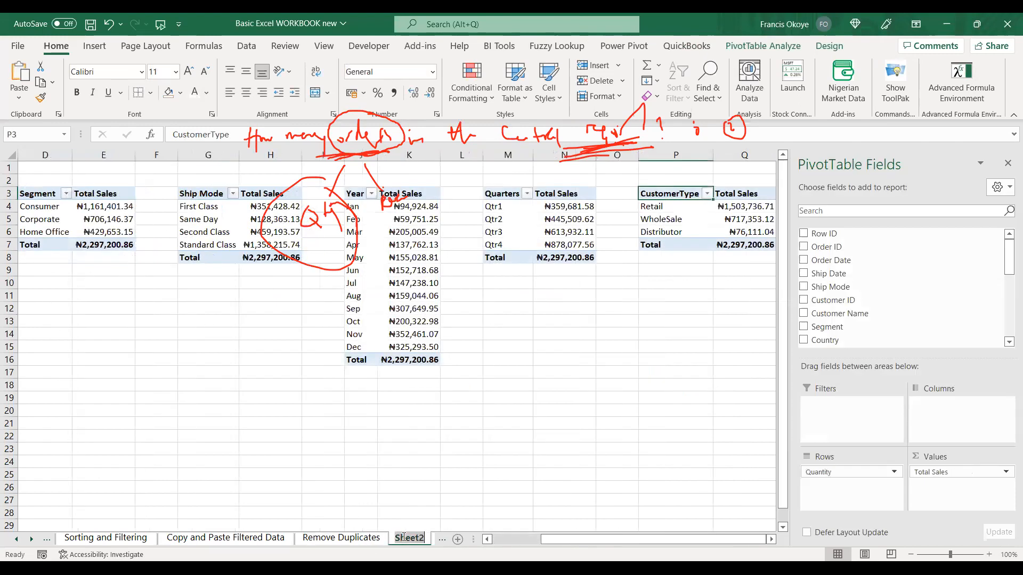
text(Analysis)
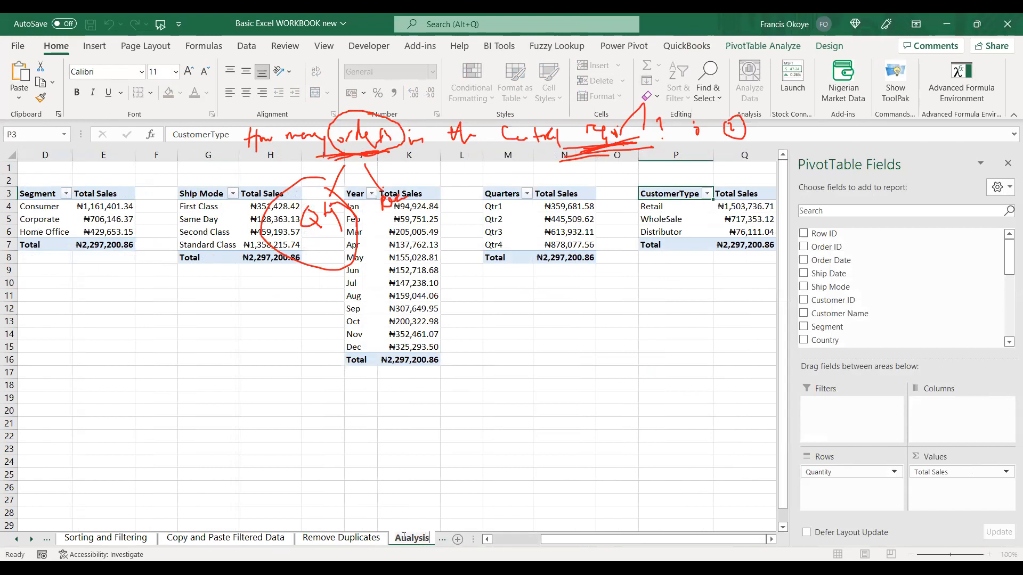
key(Return)
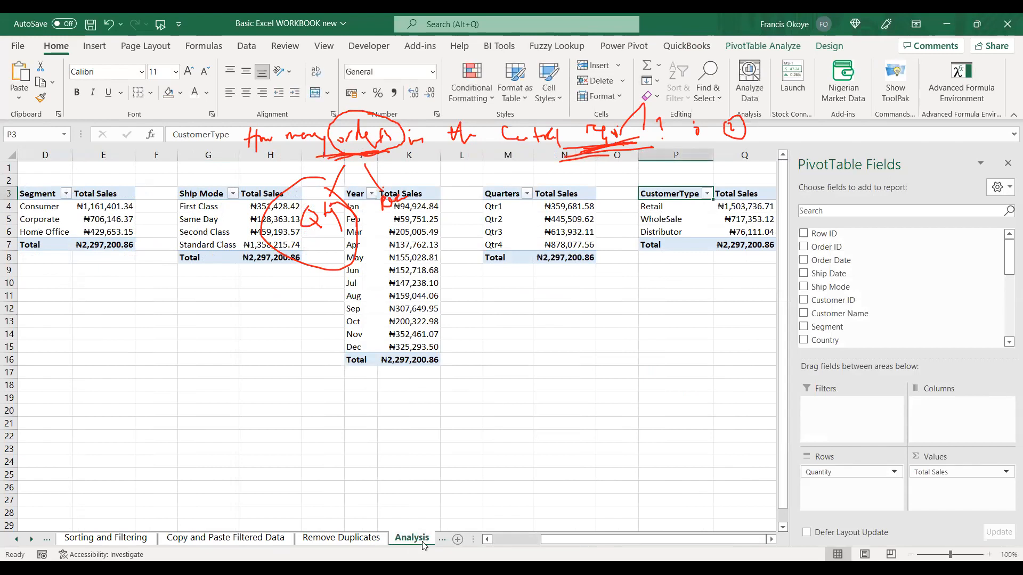
Add a new worksheet after Analysis, paste both PivotCharts into it and move them down to about row 10.
click(456, 537)
key(ctrl+v)
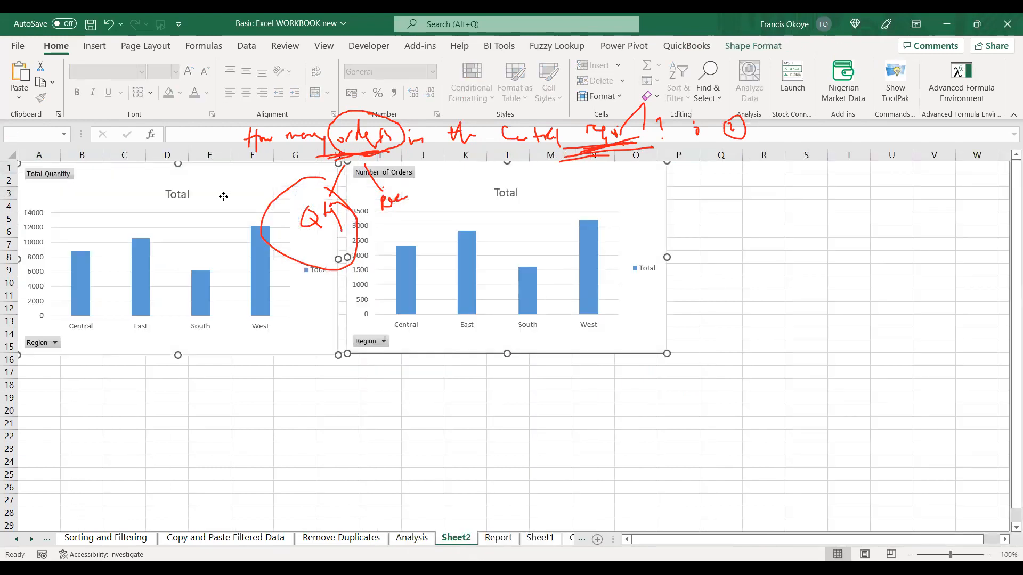
drag(213, 212, 213, 326)
click(465, 218)
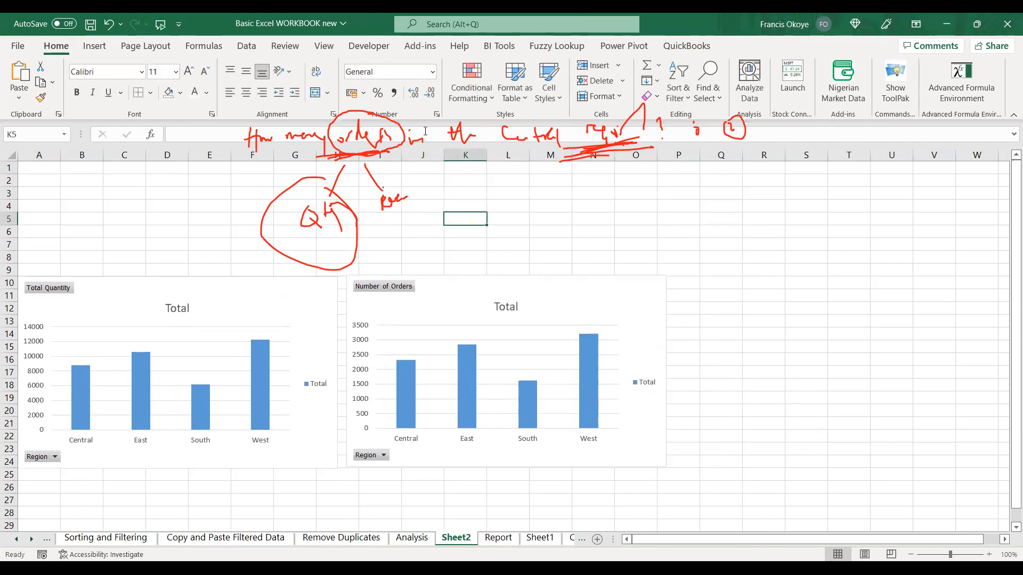
Hide the gridlines on the new chart worksheet.
click(321, 47)
click(318, 92)
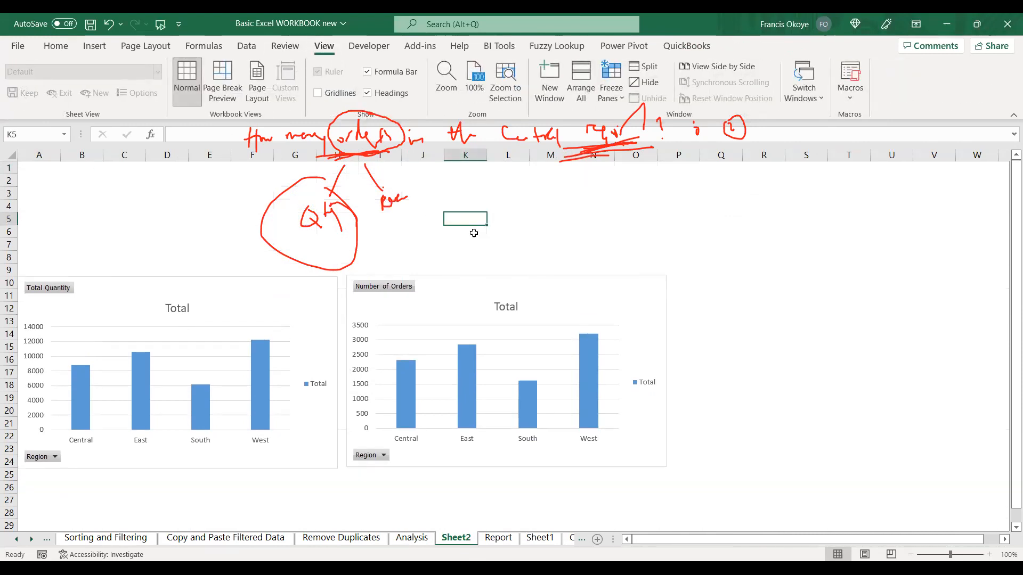
click(506, 232)
drag(228, 171, 619, 189)
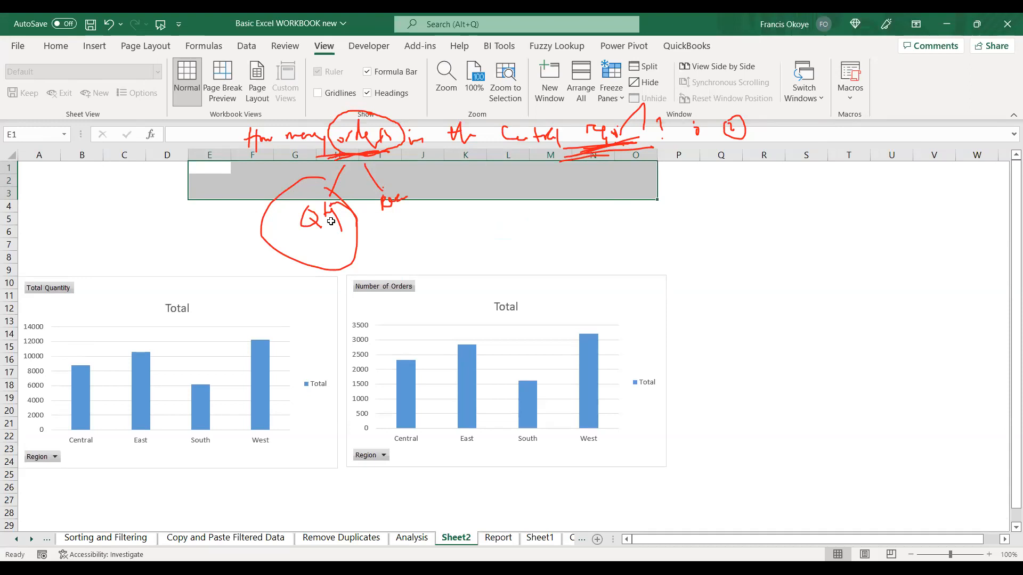
click(504, 221)
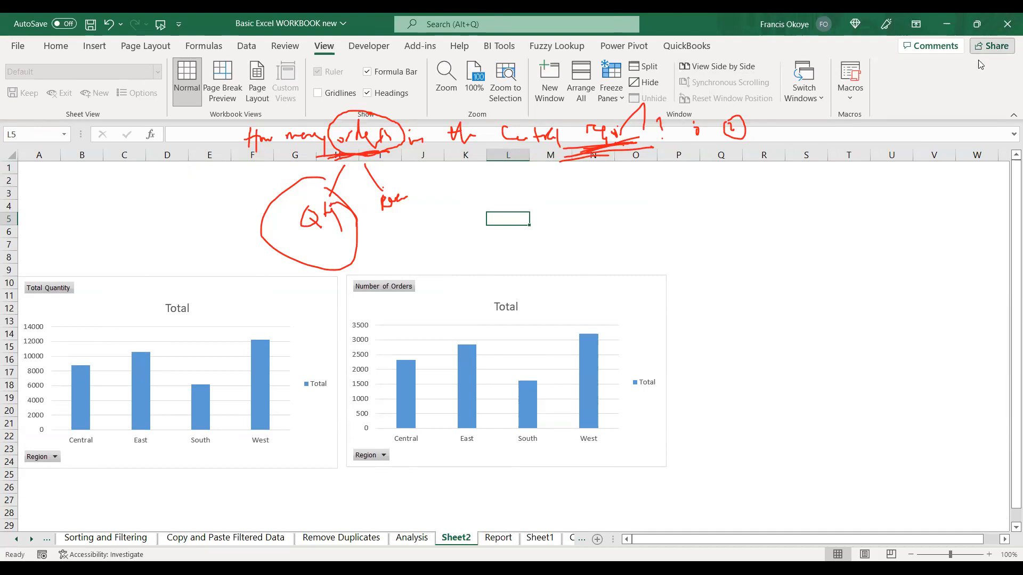
View the options for sharing the workbook and close them.
click(986, 48)
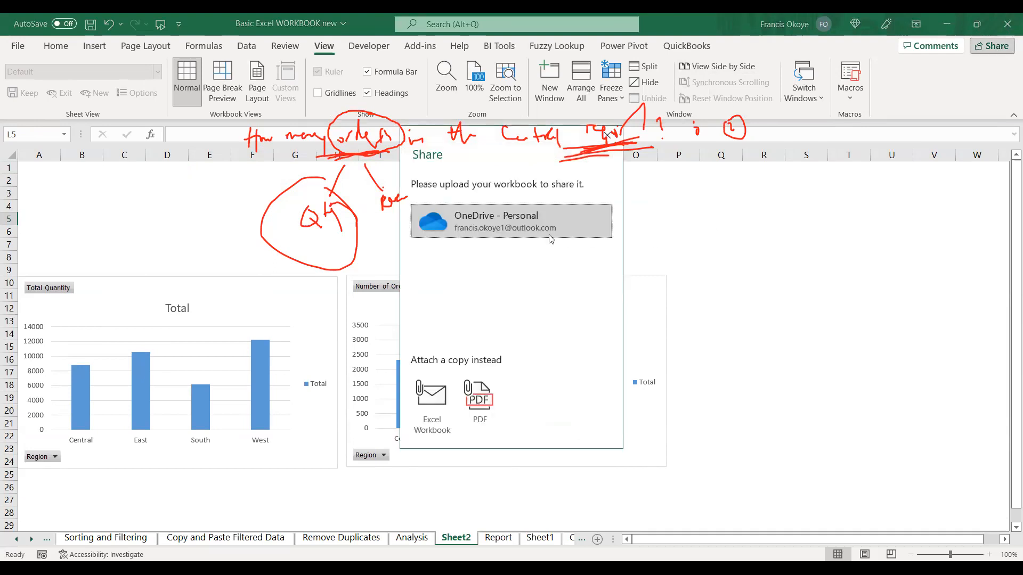
click(606, 136)
click(994, 46)
click(608, 136)
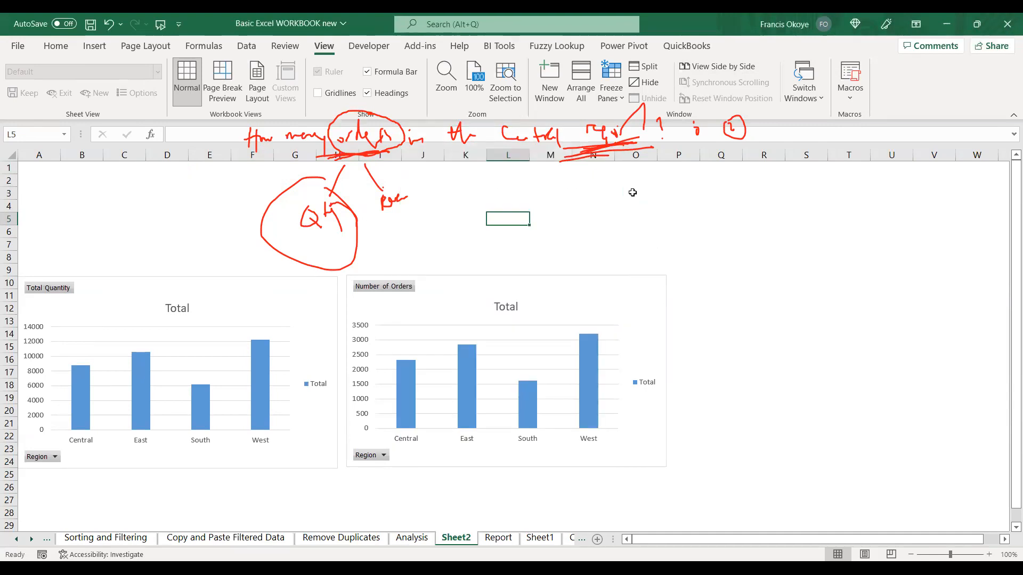
Switch to the Analysis worksheet and close the PivotTable field list.
drag(552, 280, 557, 280)
click(412, 537)
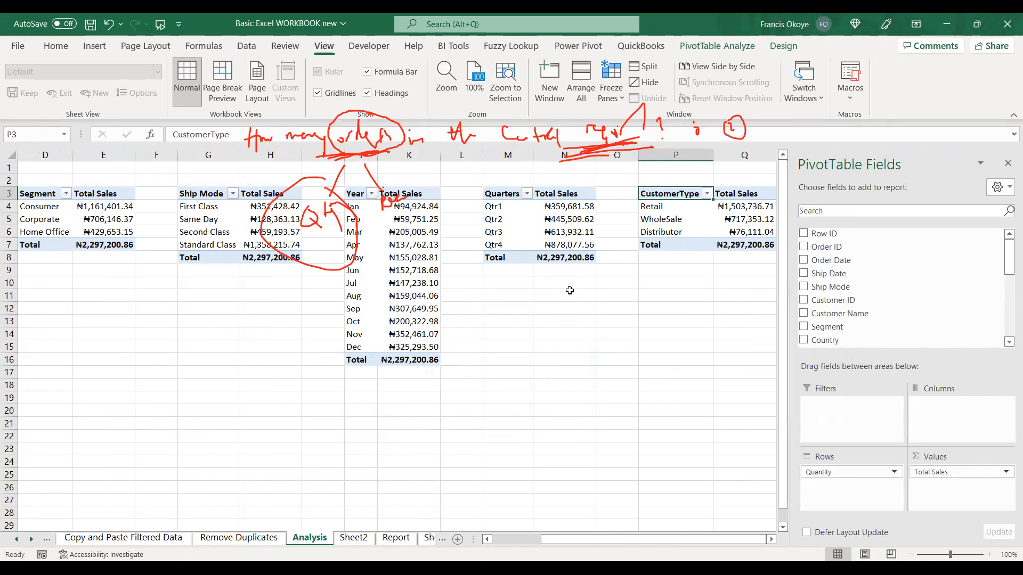
click(1008, 162)
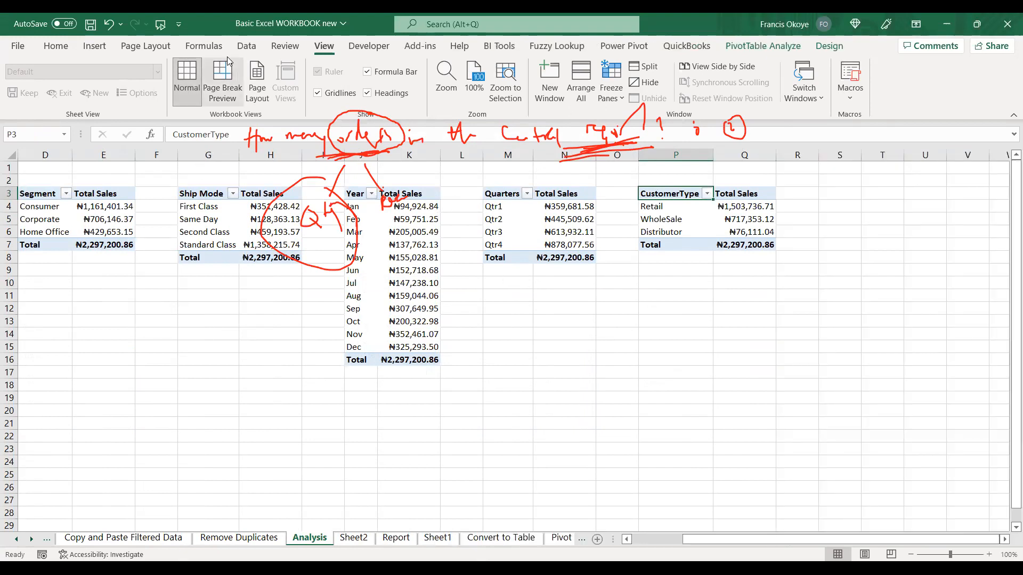
click(245, 47)
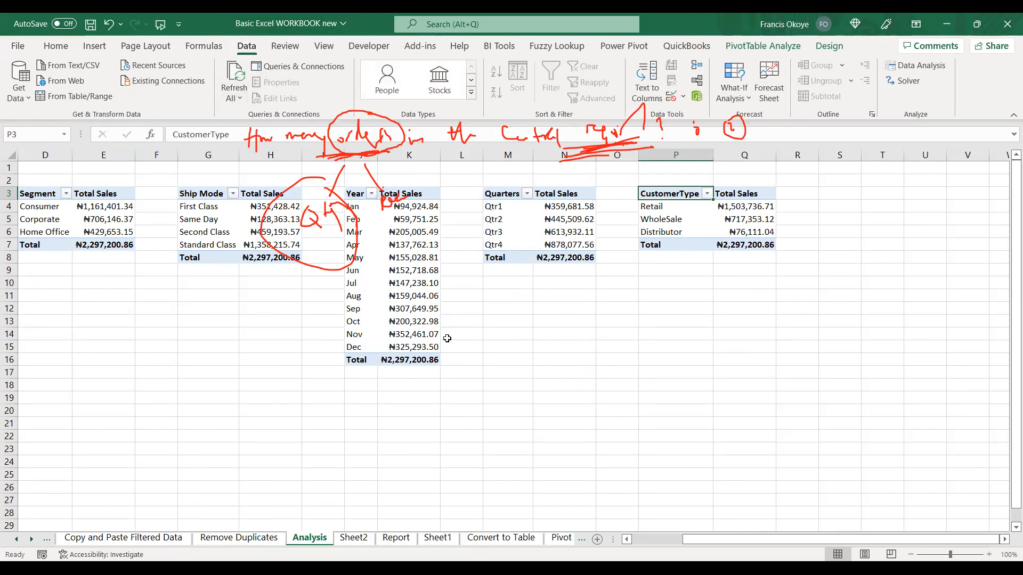
Enter the note Power Pivot in cell N15, below the PivotTables on the Analysis sheet.
click(513, 395)
click(525, 361)
click(564, 347)
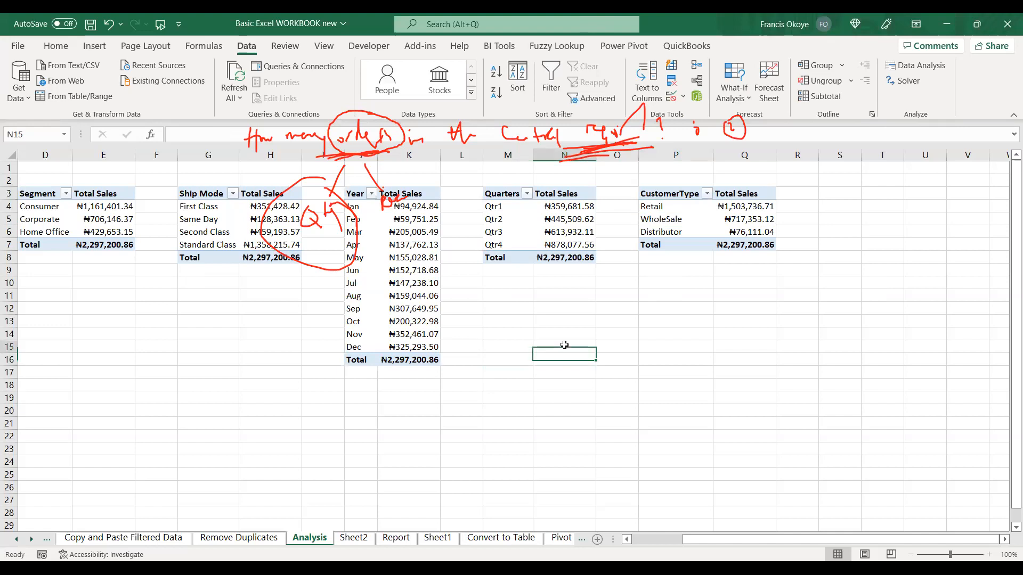
text(Power)
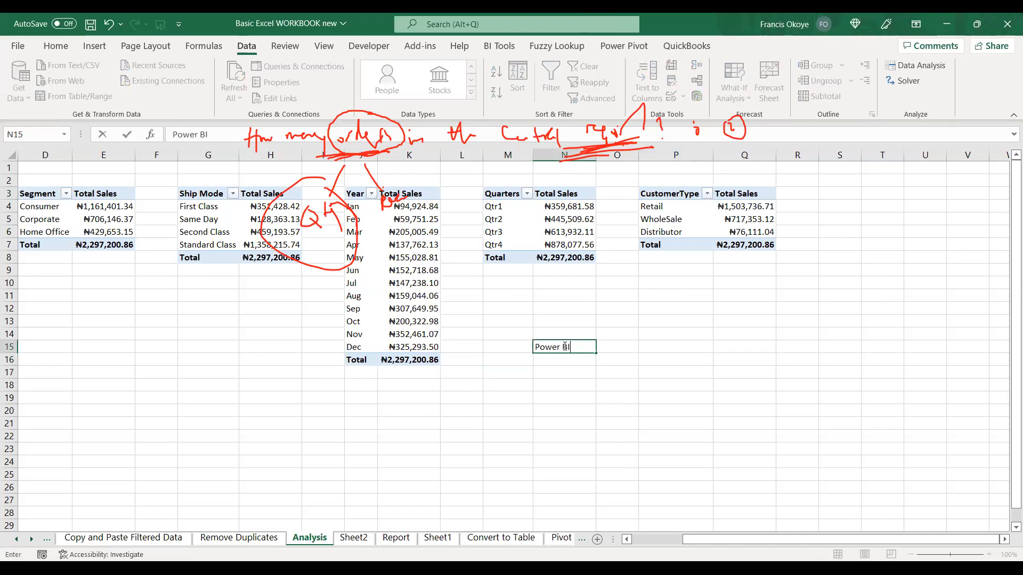
text( Pivot)
key(Return)
click(565, 350)
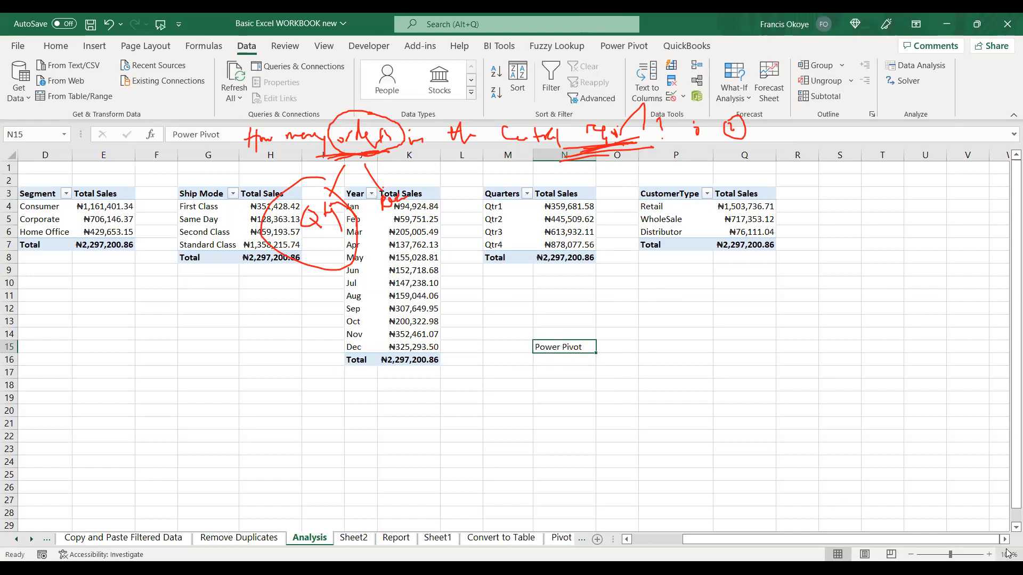
Zoom the Analysis sheet to 120% and examine the Power Pivot commands, including Add to Data Model.
click(989, 554)
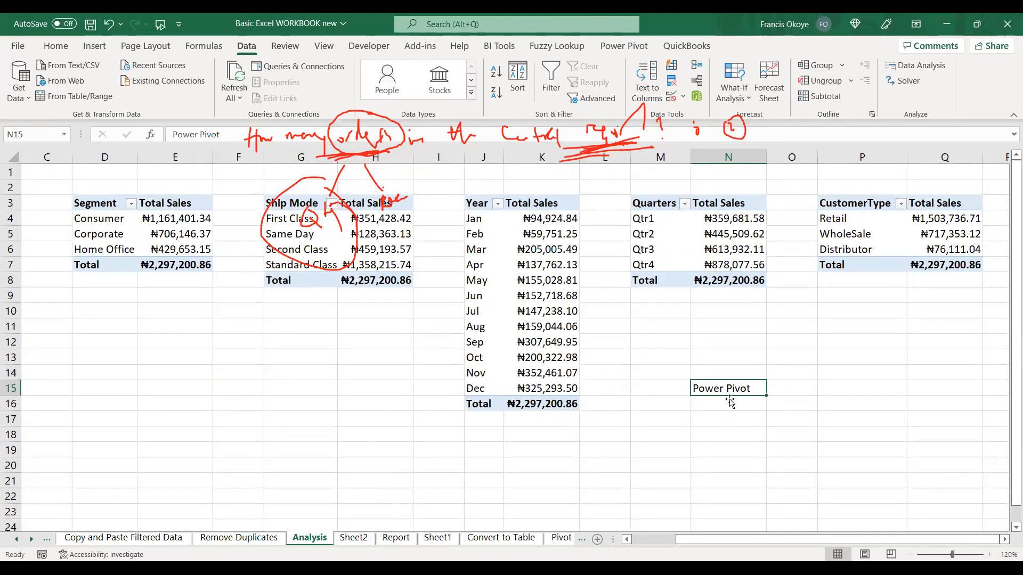
click(787, 387)
click(727, 387)
click(716, 234)
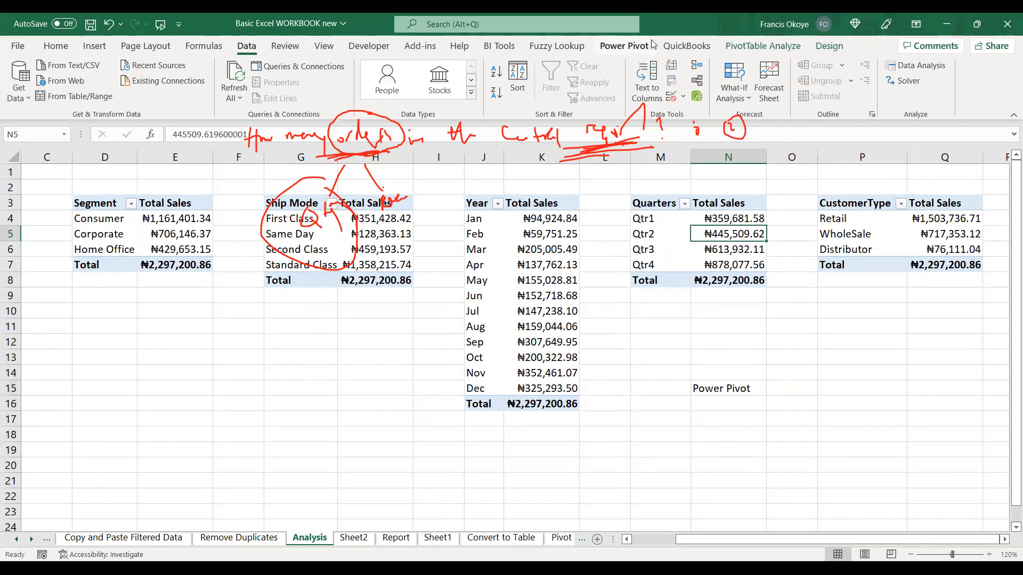
click(621, 47)
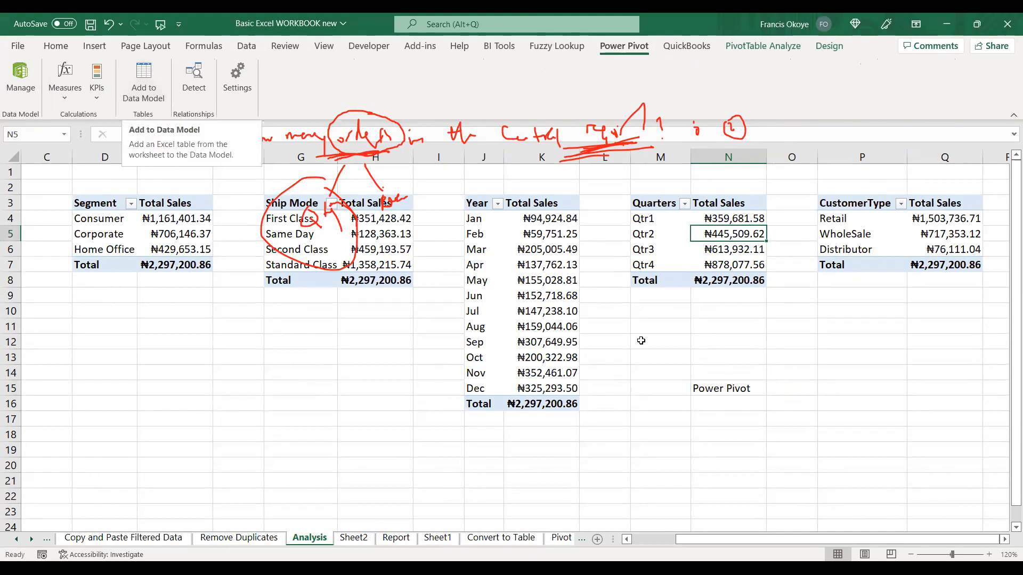
Enter Data Model in cell N14, directly above the Power Pivot note.
click(722, 402)
click(746, 387)
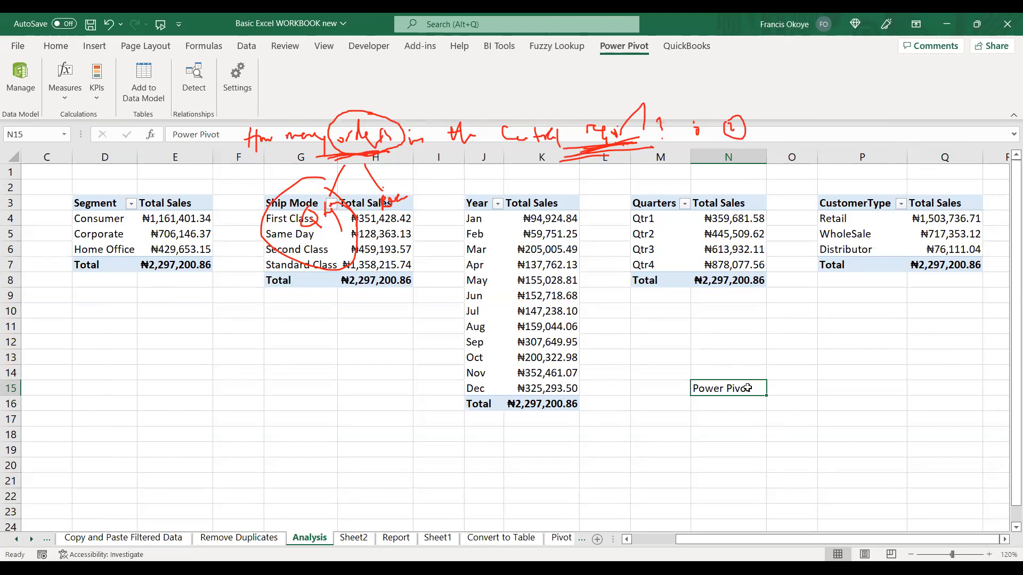
click(748, 376)
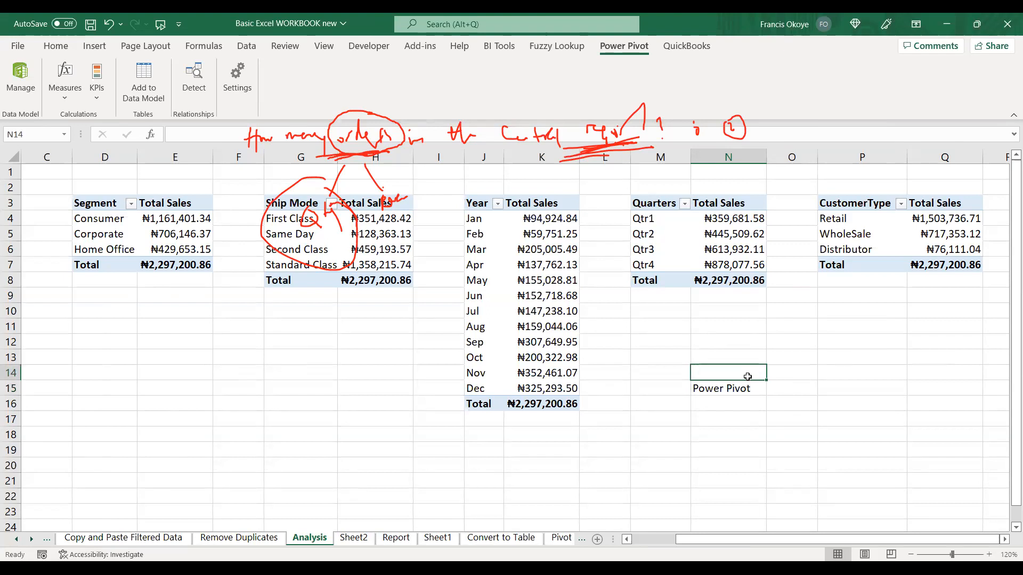
text(Data Model)
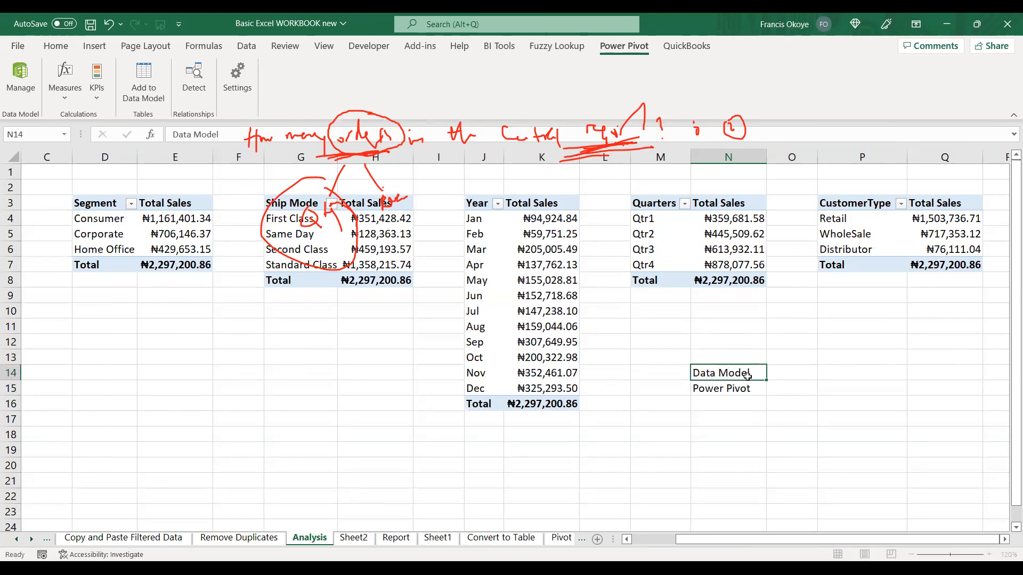
key(Return)
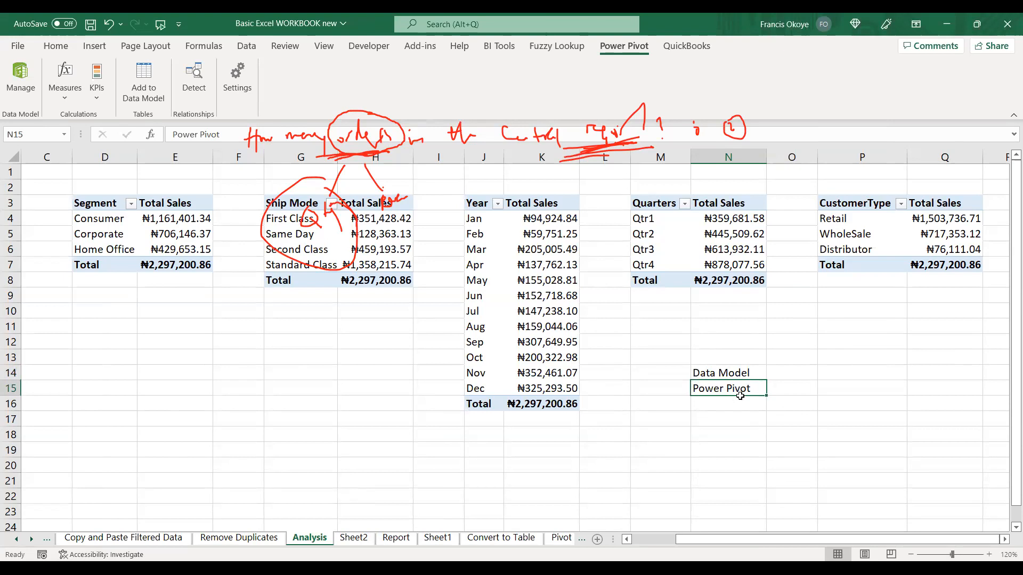
Enter DAX in cell O15, beside the Power Pivot note.
click(779, 389)
text(DAX)
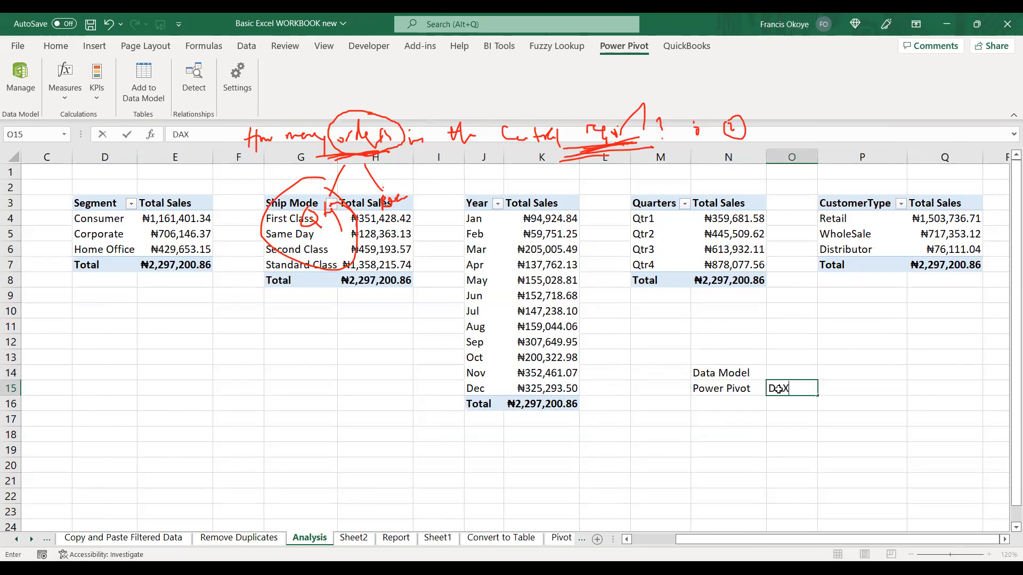
key(Up)
Enter Data Analysis Expressions in cell P15 and widen column P to fit the text.
click(825, 388)
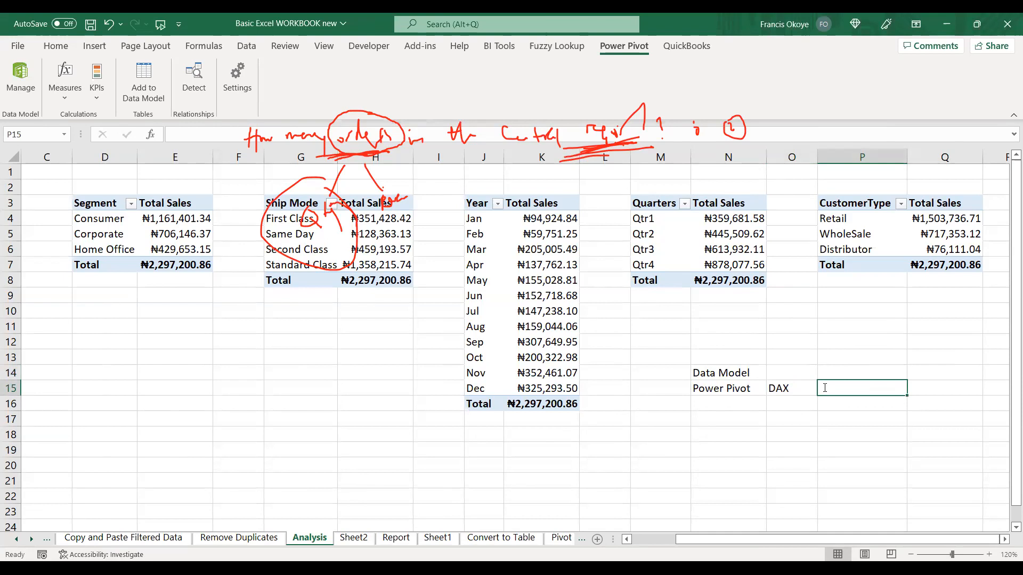
text(Data Analysis Expressions)
key(ctrl+Return)
key(Return)
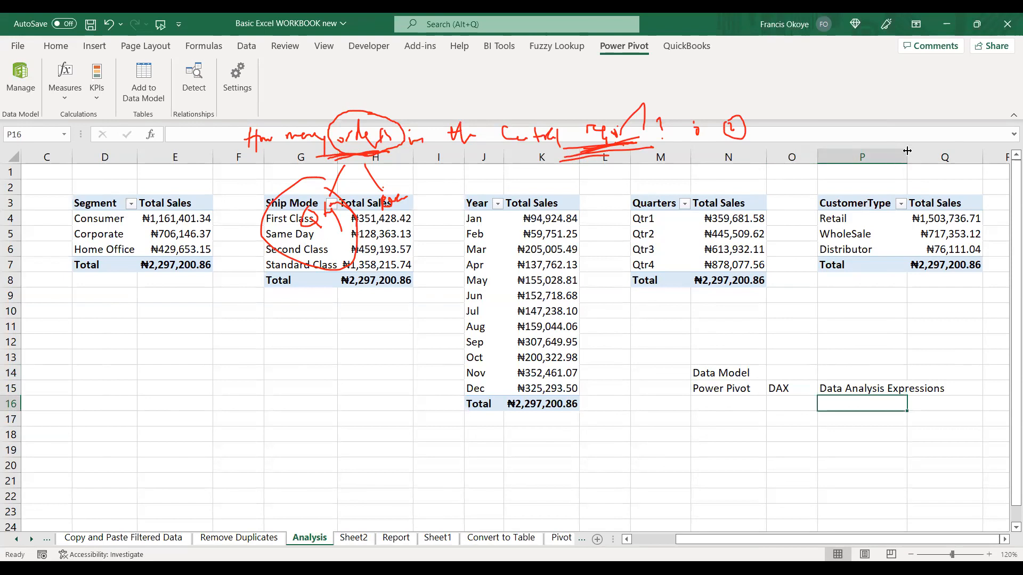
drag(906, 152, 949, 152)
Enter the year 2010 in cell M15, in front of the Power Pivot note.
click(778, 390)
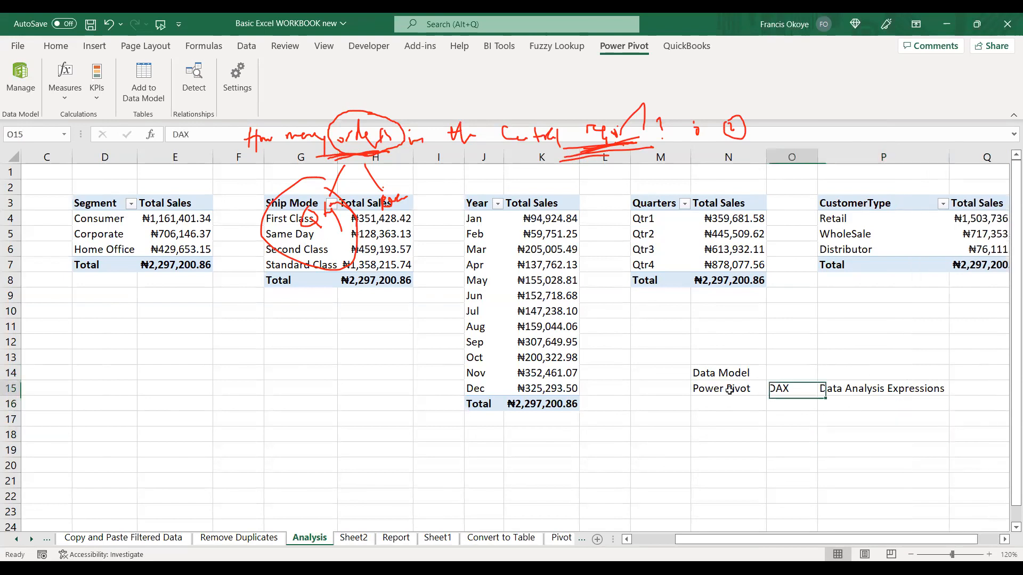
click(723, 395)
click(673, 390)
text(2021)
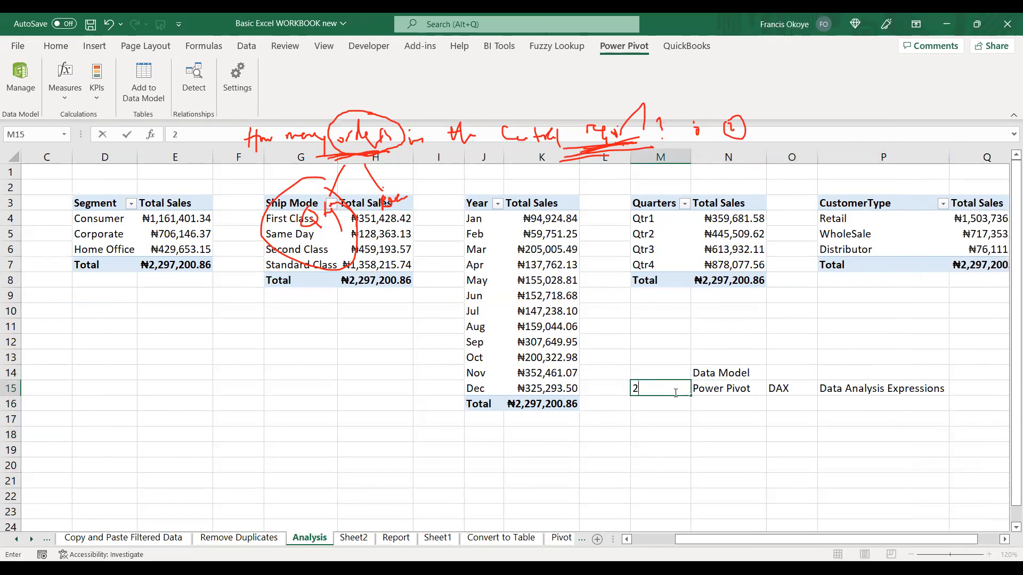
text(10)
key(Return)
Enter the year 2013 in cell M16 and Power Query in cell N16.
click(724, 403)
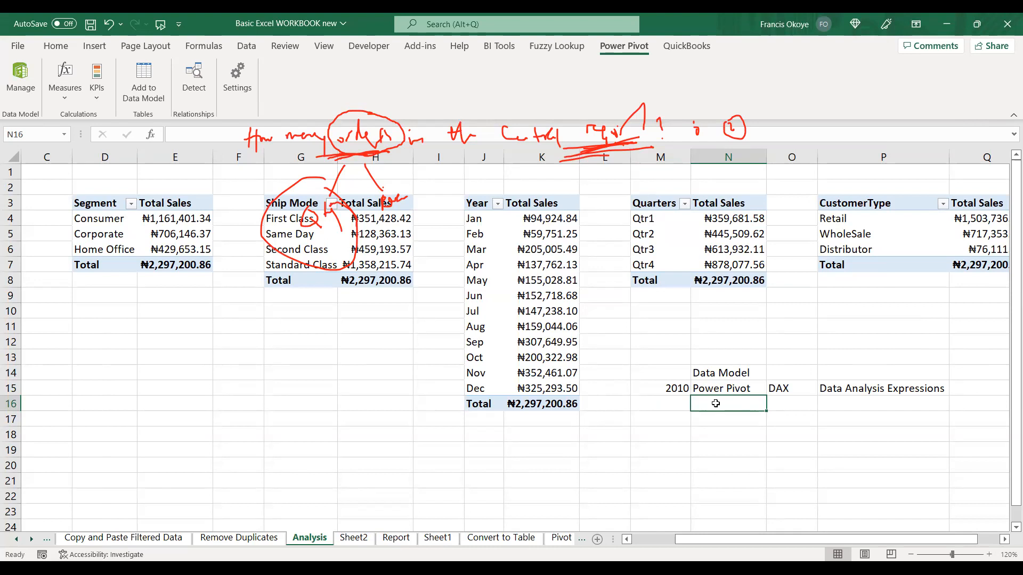
key(Left)
text(2013)
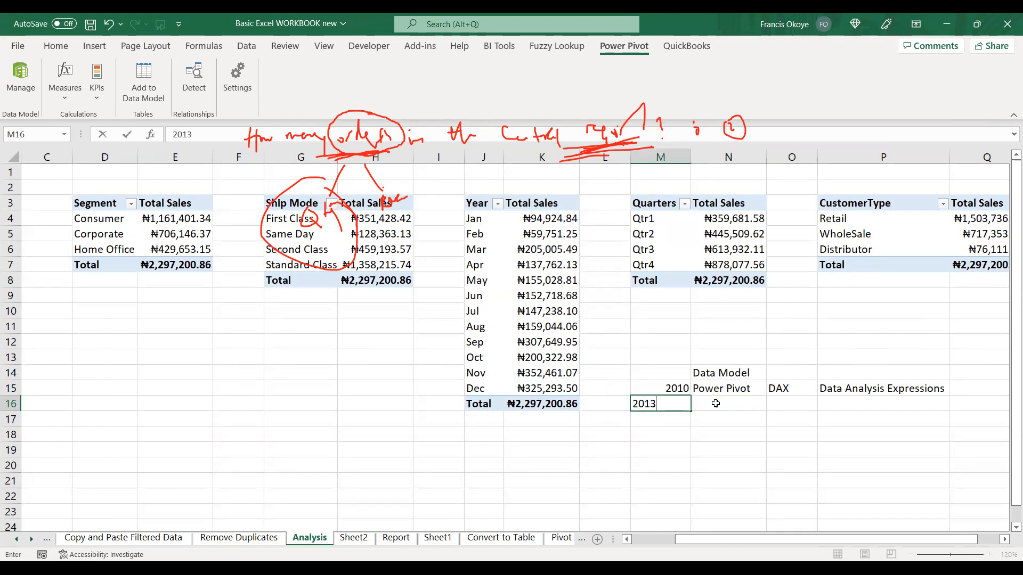
key(Tab)
text(Power Qer)
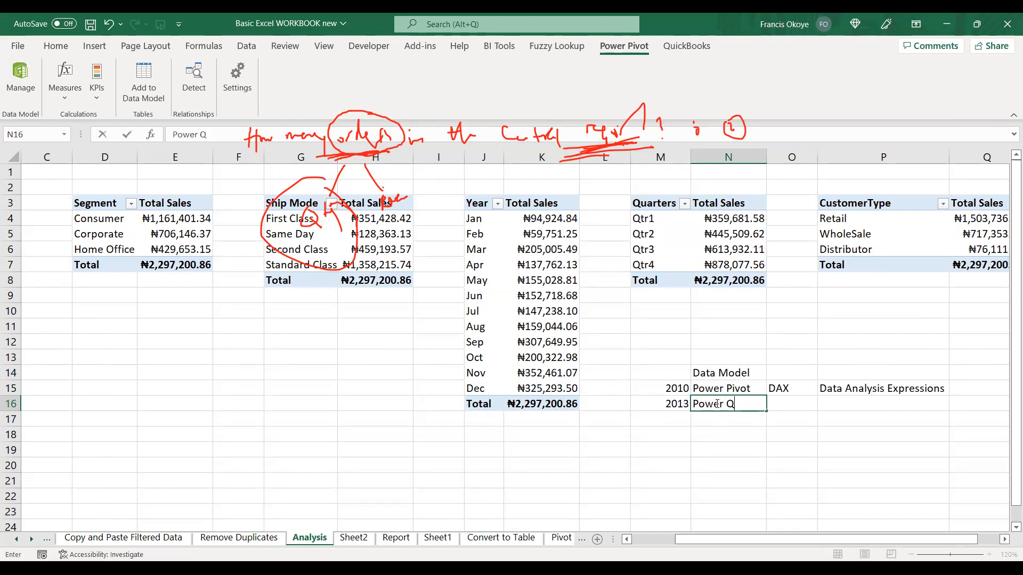
key(BackSpace)
key(BackSpace)
text(uery)
key(Tab)
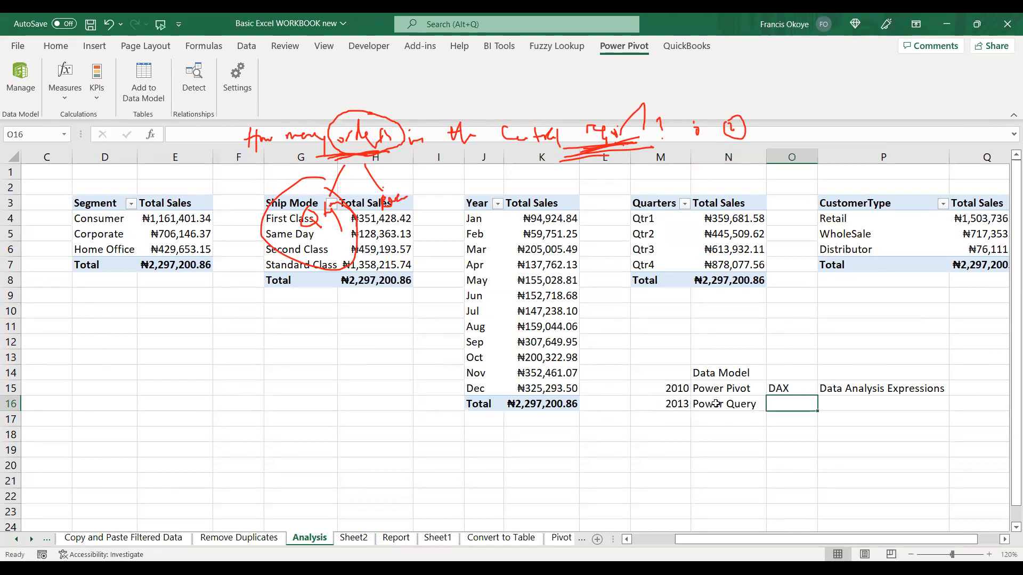
Enter M in cell O16 as the language for Power Query.
click(746, 447)
click(750, 419)
click(740, 404)
click(776, 402)
text(M)
key(Tab)
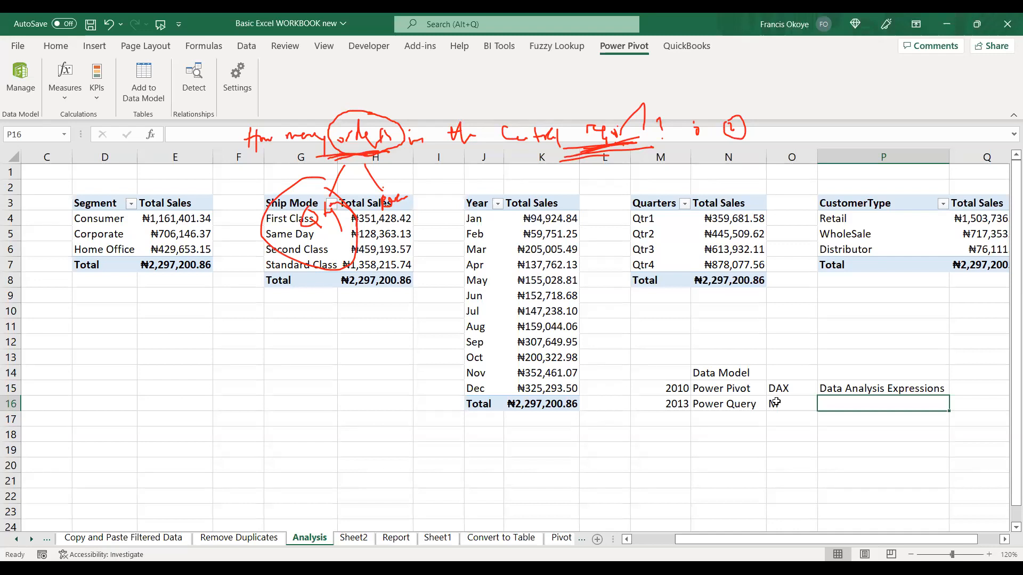
Enter Cleaning and Transforming Data in cell P16 as the Power Query description.
text(Cleeaning)
key(BackSpace)
key(BackSpace)
key(BackSpace)
key(BackSpace)
key(BackSpace)
text(n)
key(BackSpace)
key(BackSpace)
text(aning and Transforming Data)
click(776, 404)
click(835, 393)
click(844, 406)
Enter Point Point in cell N17 and Dashboard in cell O17.
click(675, 416)
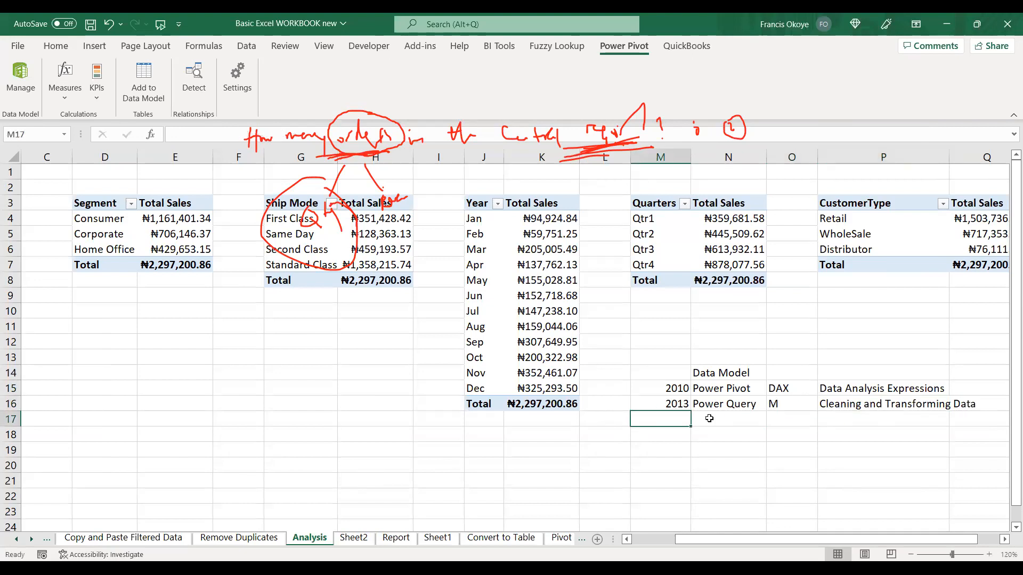
click(714, 419)
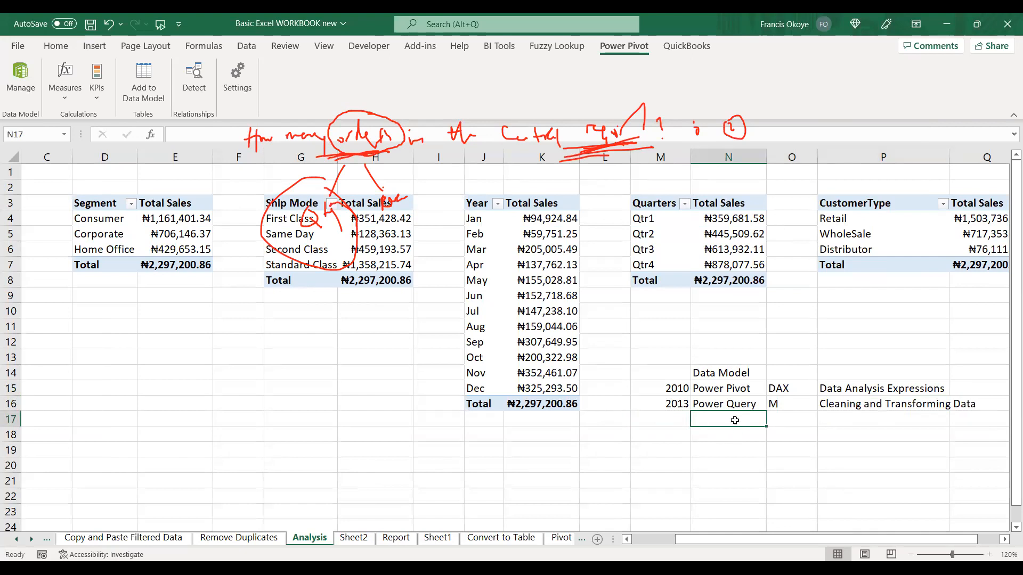
text(Point)
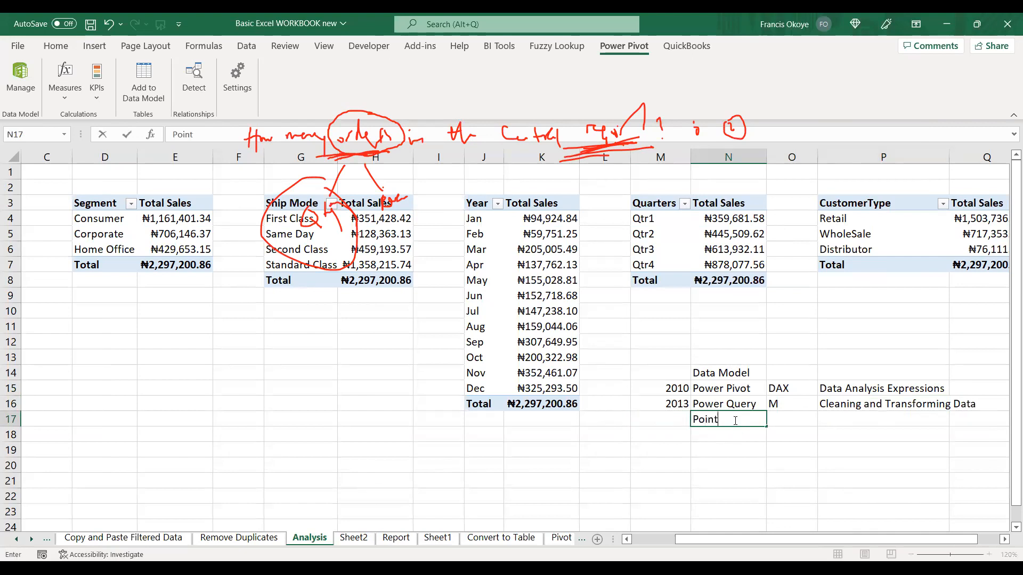
text( Point)
key(Tab)
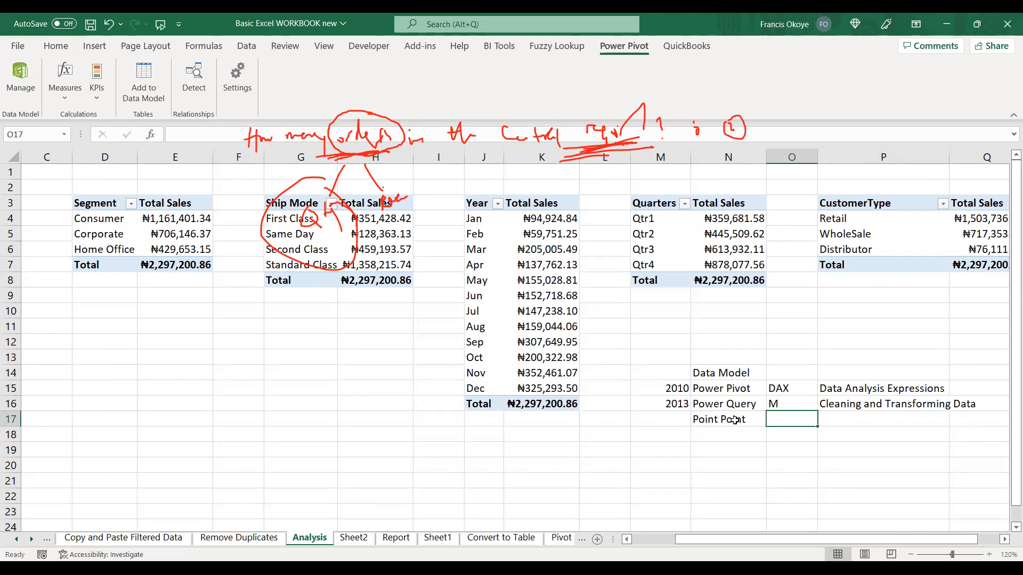
text(Dashboard)
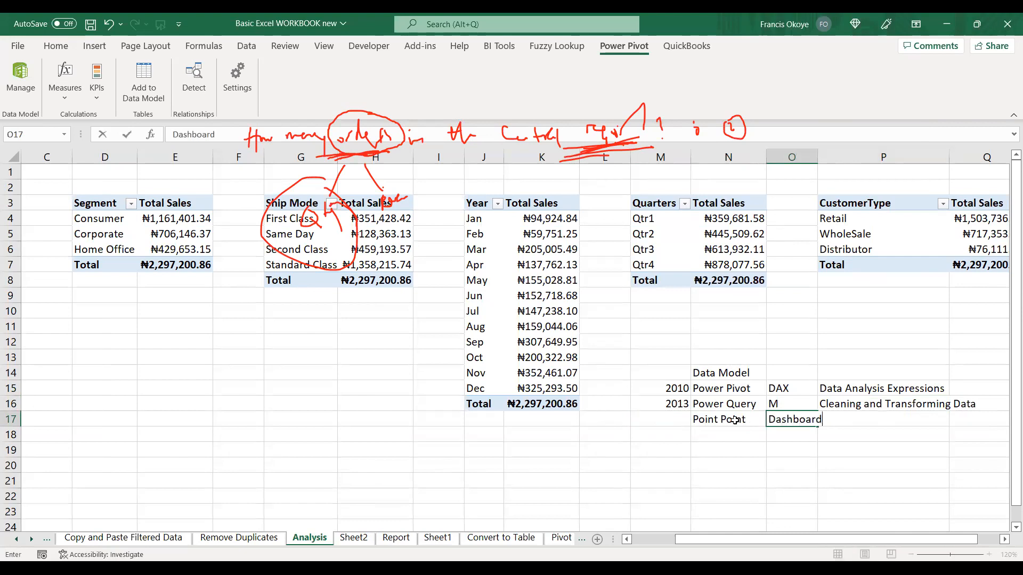
key(Return)
Enter the year 2015 in cell M17, in front of the Point Point note.
click(666, 419)
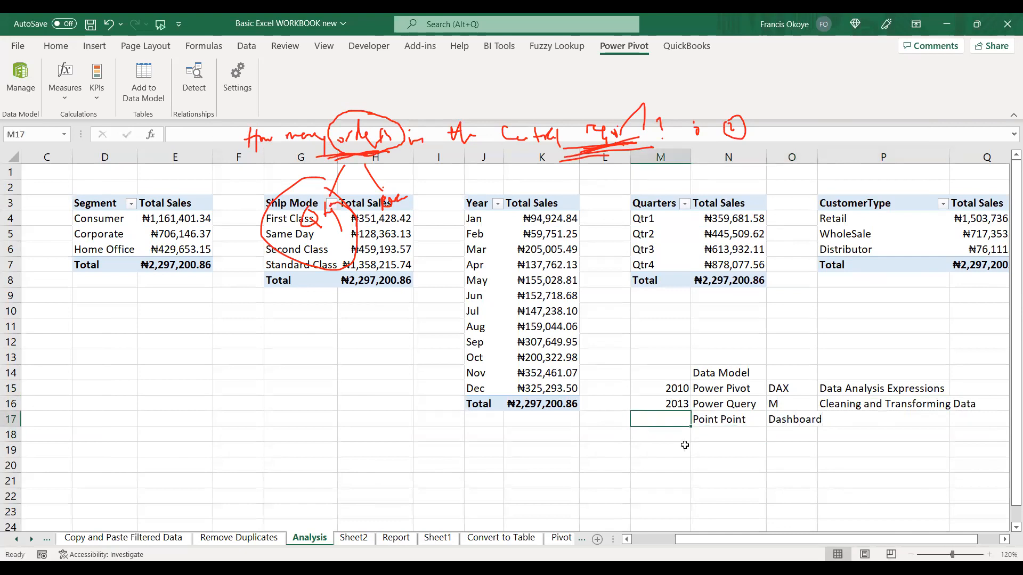
text(2013)
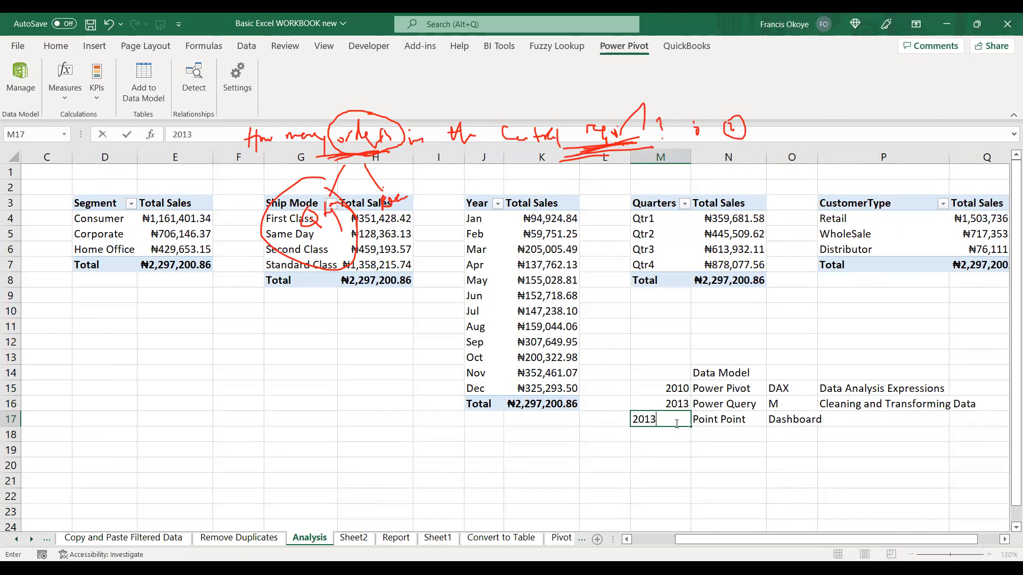
key(BackSpace)
text(5)
key(Return)
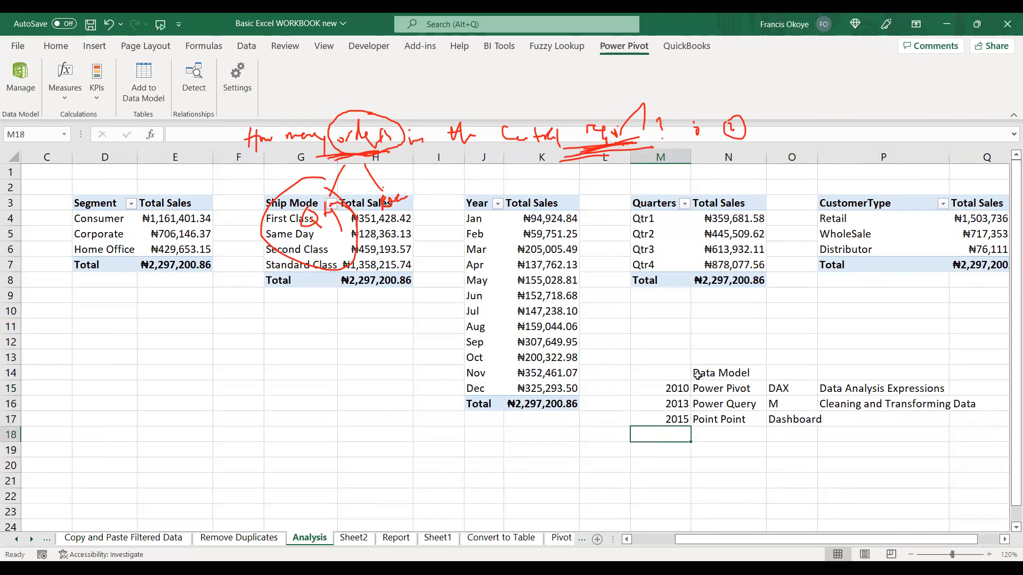
click(712, 384)
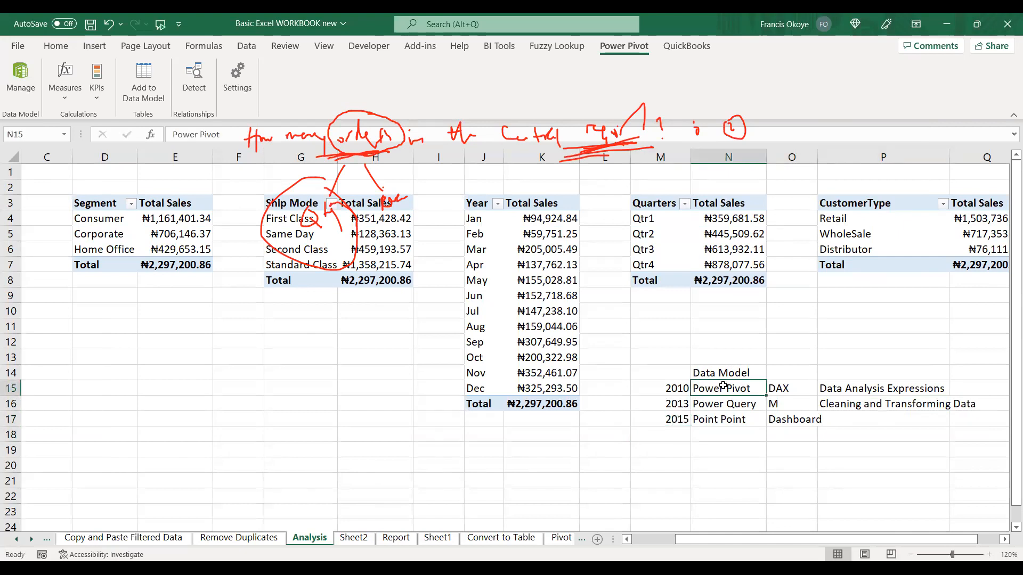
click(772, 389)
click(735, 402)
click(777, 400)
click(718, 418)
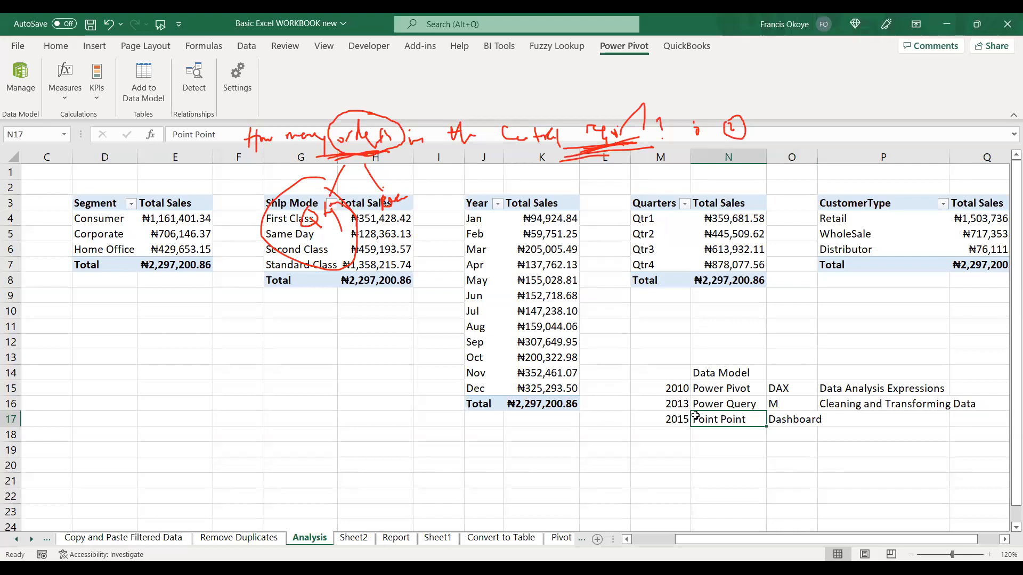
click(675, 420)
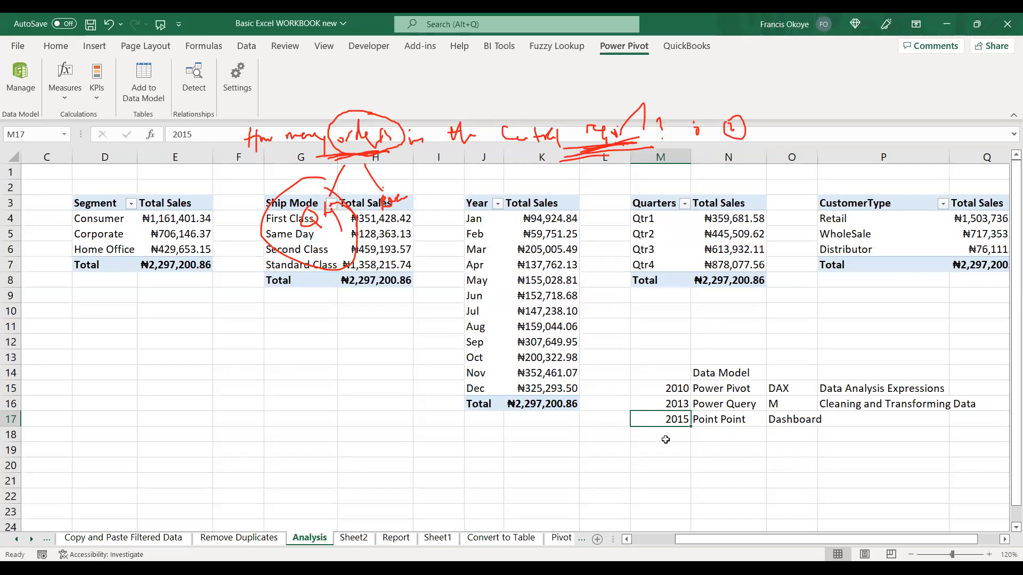
Enter Power Business Intelligence in cell N18, below the Point Point note.
click(699, 436)
text(Pow)
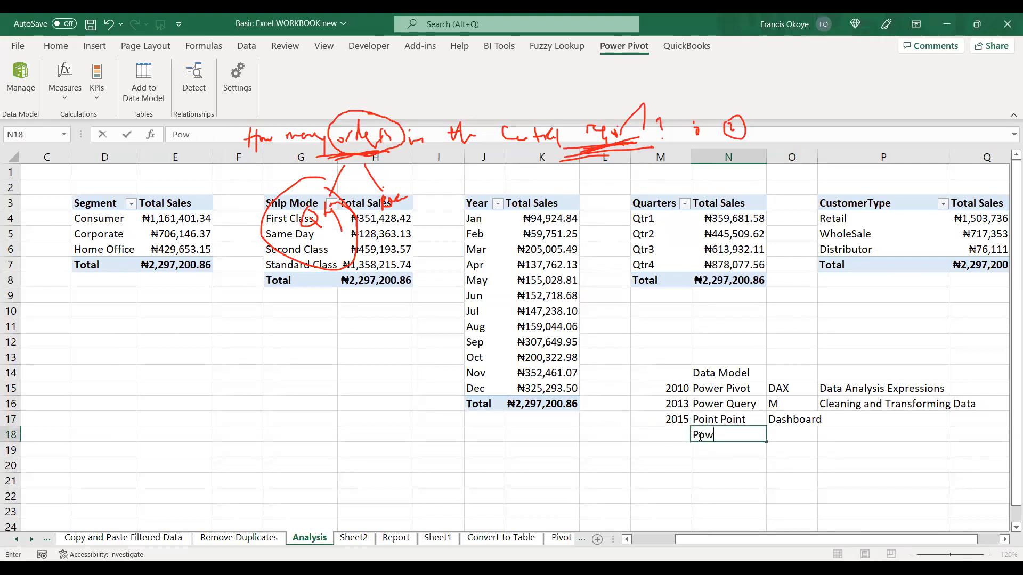
text(er Business INtell)
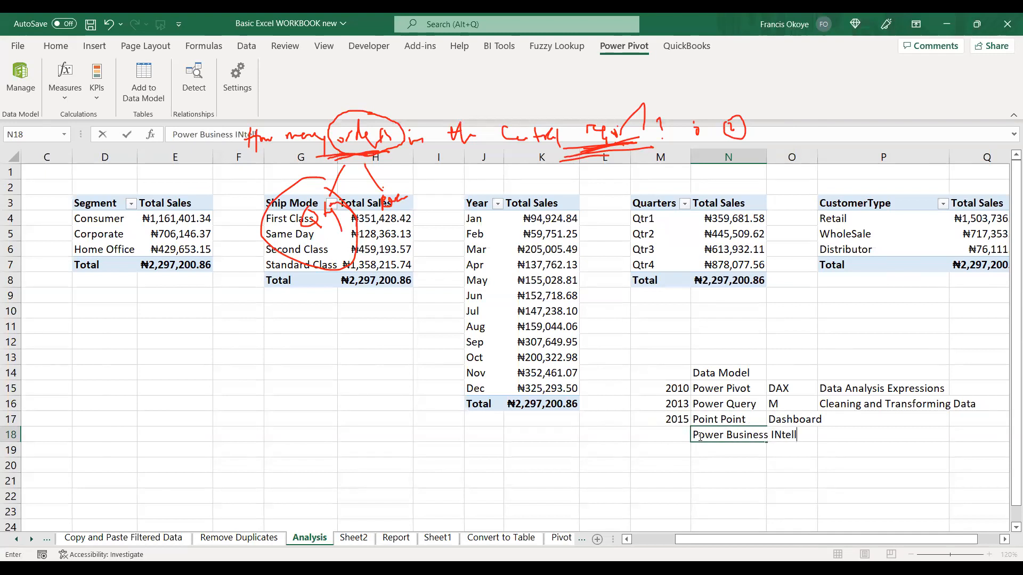
text(igence)
key(Return)
click(709, 435)
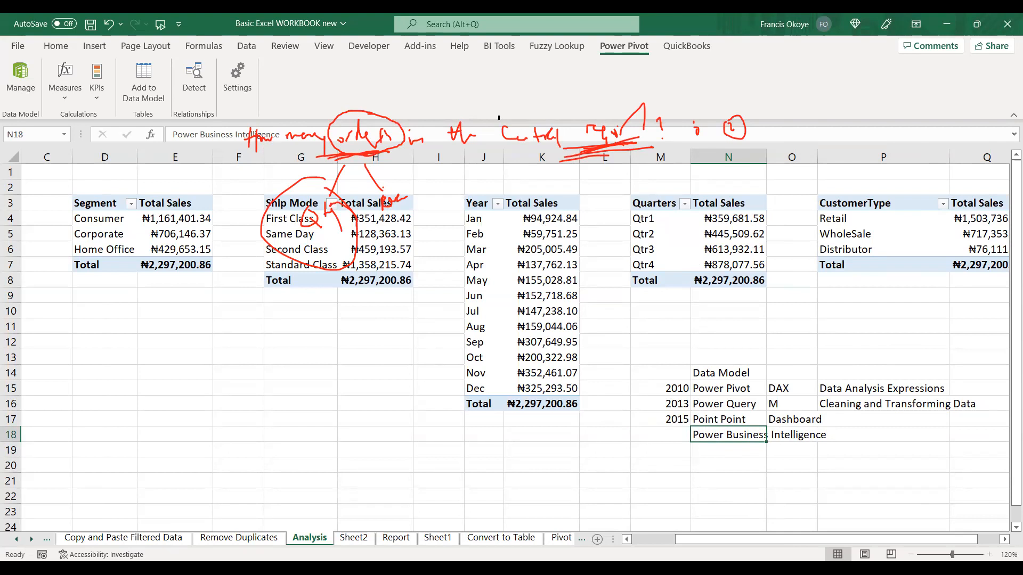
Erase the red handwritten annotations drawn over the worksheet.
mouse_move(427, 128)
mouse_down()
mouse_move(291, 129)
mouse_move(359, 180)
mouse_move(336, 184)
mouse_move(351, 126)
mouse_move(628, 141)
mouse_move(746, 126)
mouse_move(577, 160)
mouse_move(451, 132)
mouse_up()
mouse_move(396, 223)
mouse_down()
mouse_move(291, 235)
mouse_move(293, 226)
mouse_up()
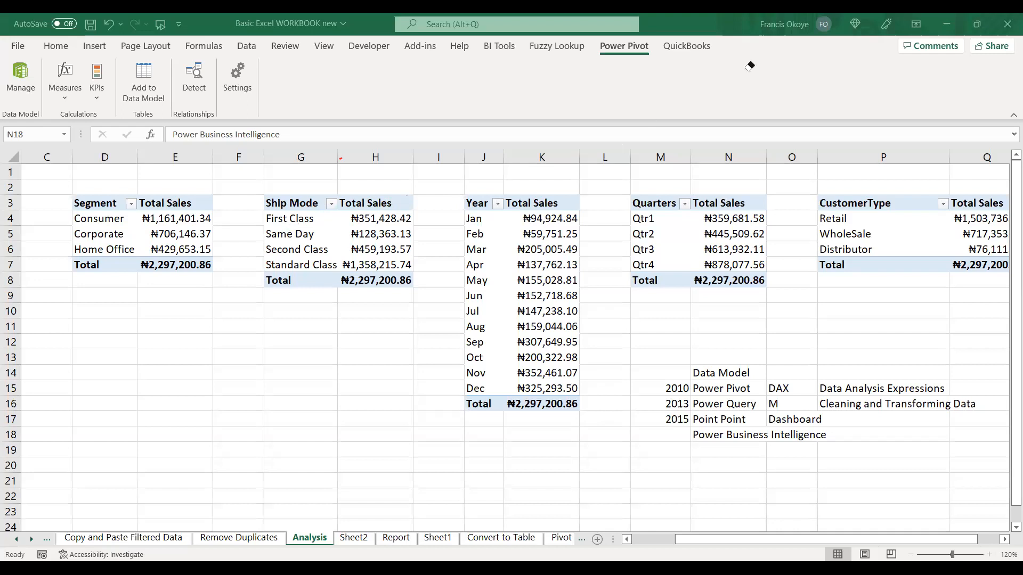
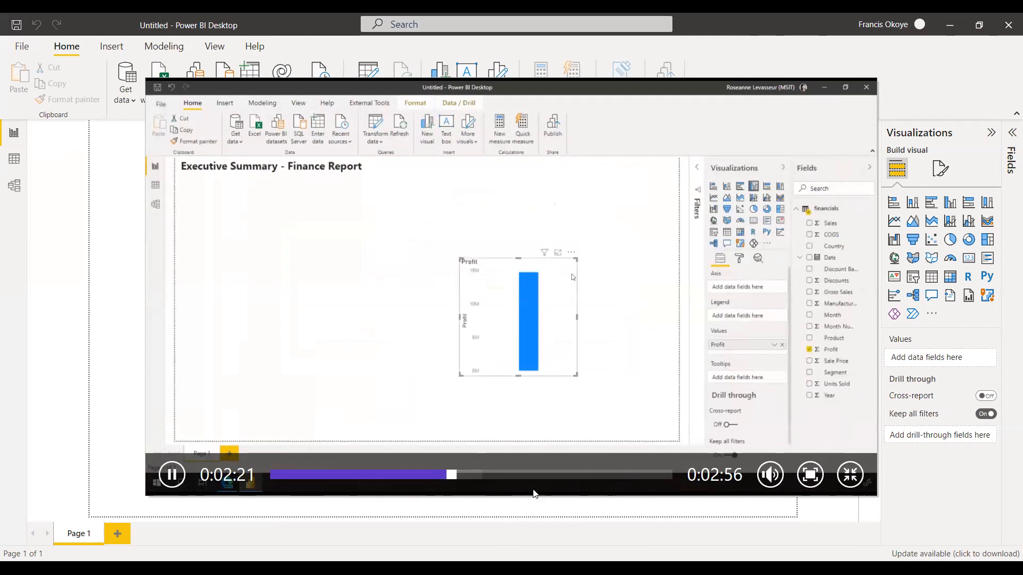
Watch the remaining part of the Power BI Desktop introduction video.
click(559, 475)
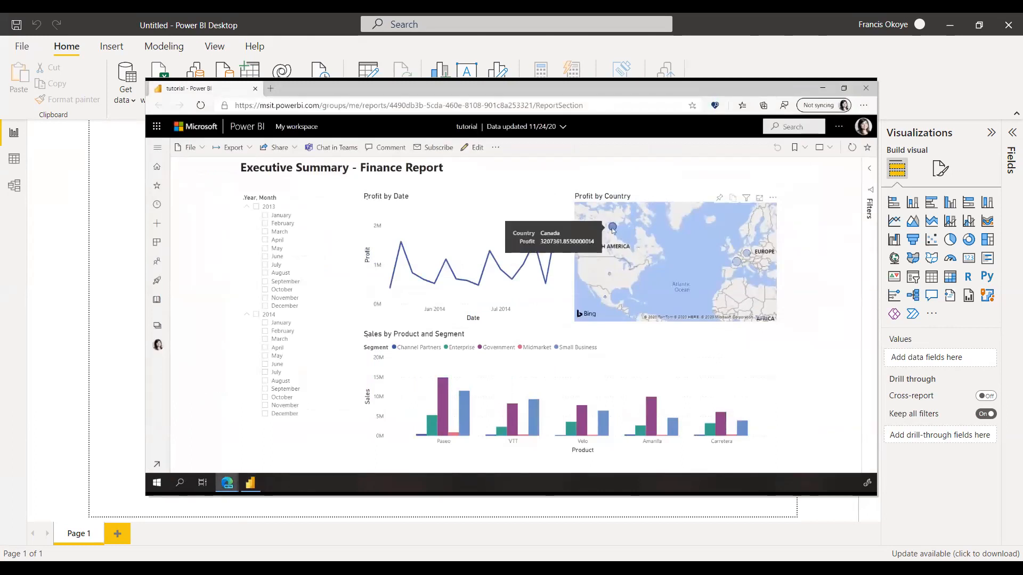
mouse_move(557, 456)
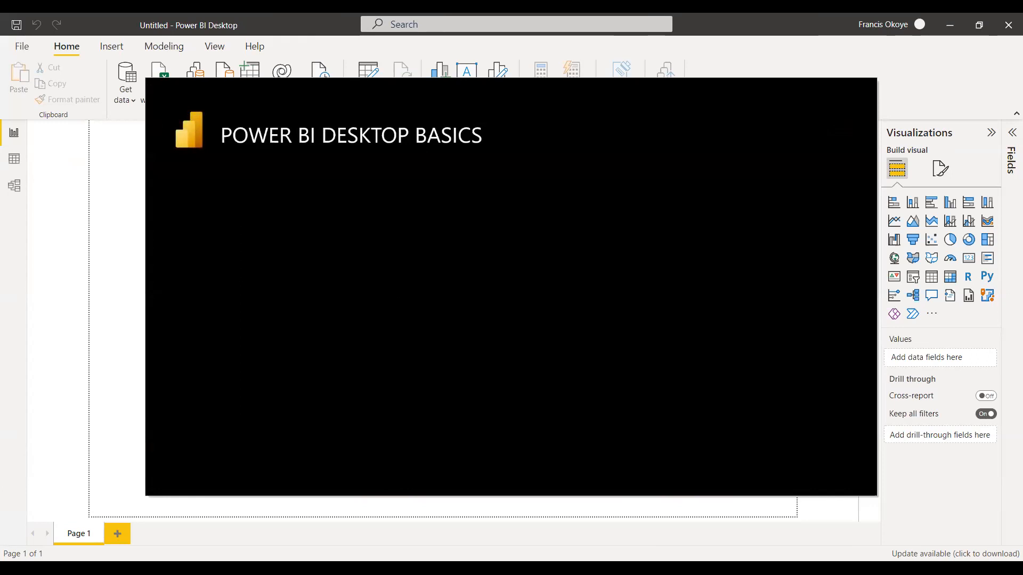
mouse_move(558, 293)
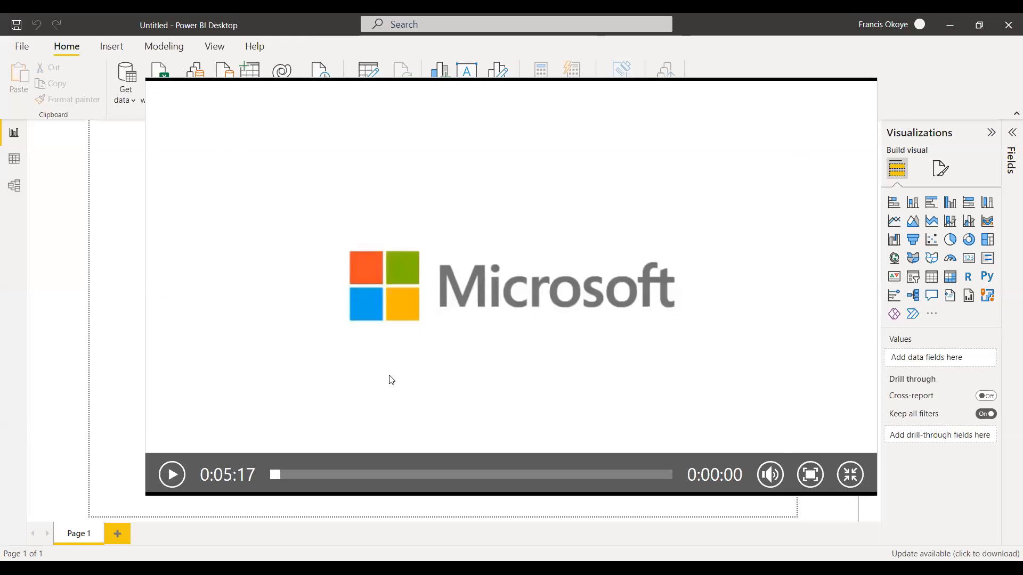
Close the introduction video and dismiss the Power BI Desktop start screen.
click(843, 478)
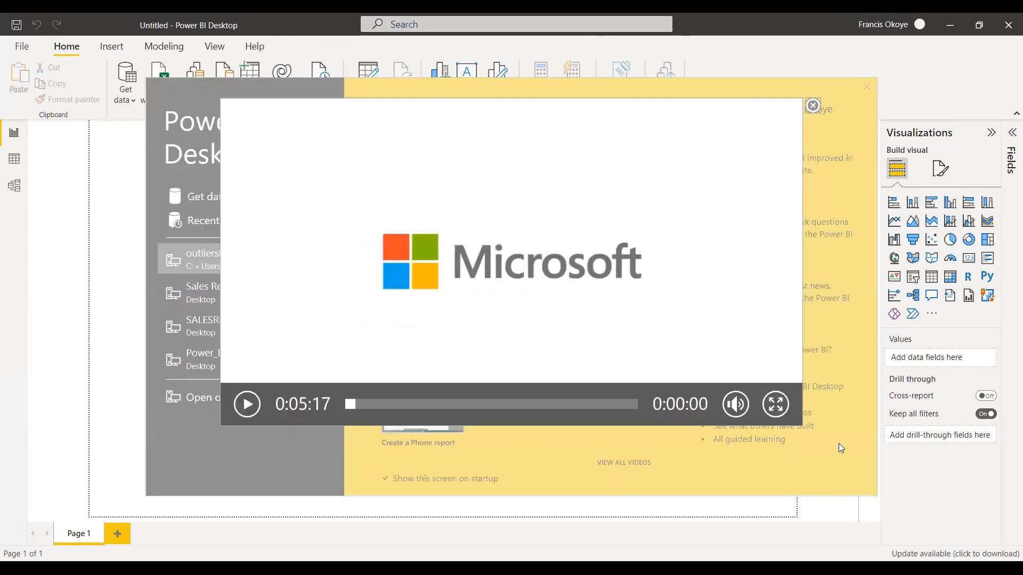
click(813, 105)
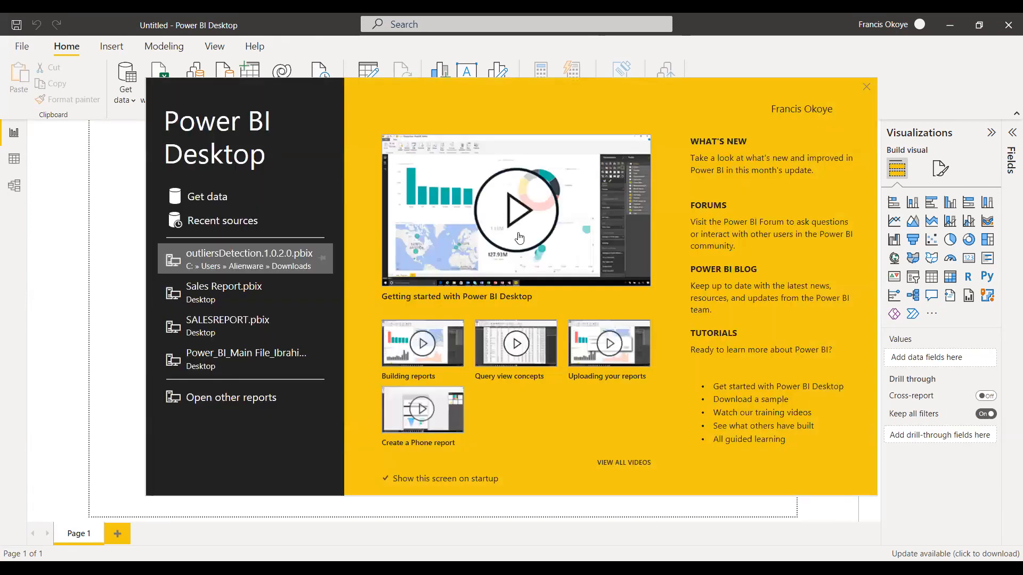
click(866, 86)
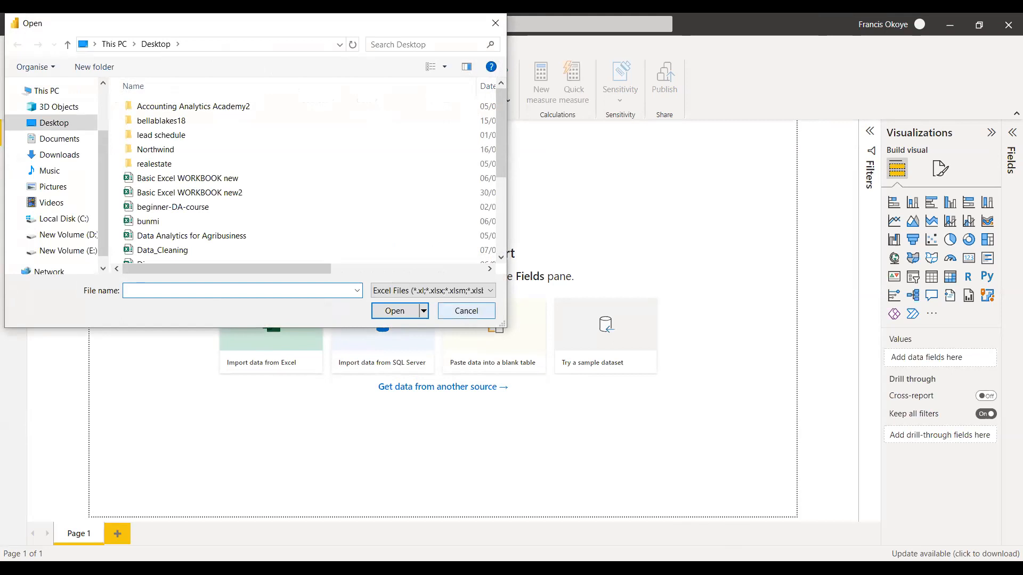
Open Basic Excel WORKBOOK new from the Desktop as the Excel data source for the report.
click(465, 314)
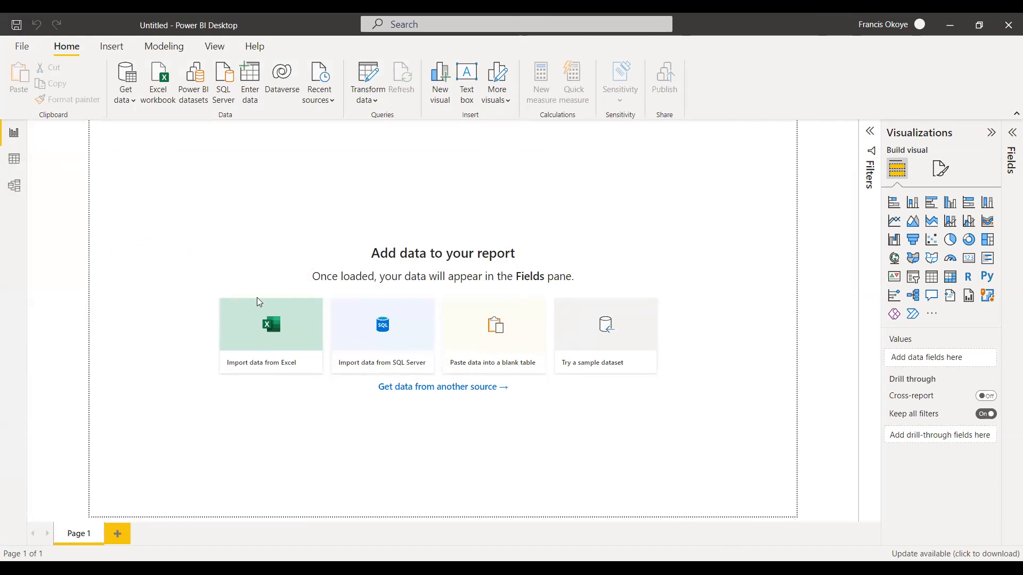
click(274, 347)
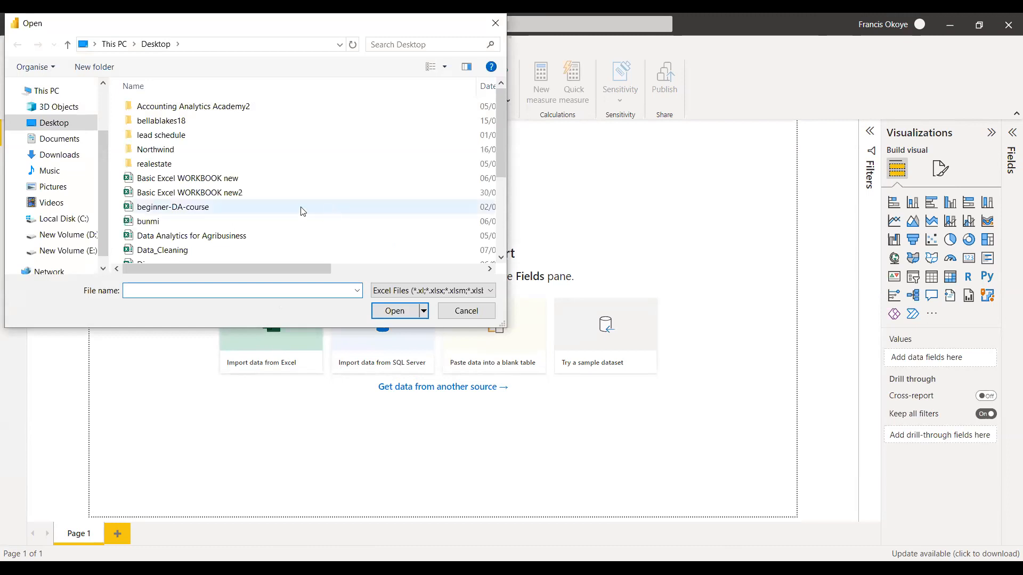
click(212, 178)
click(395, 311)
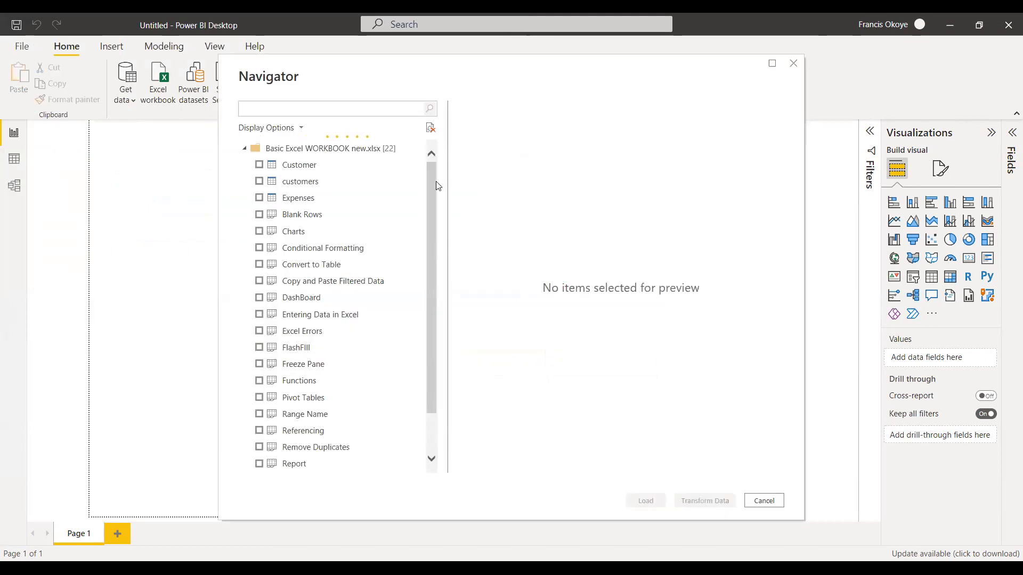
Preview the workbook's Customer table across its columns and load it into the report.
mouse_move(433, 174)
mouse_down()
mouse_move(432, 201)
mouse_move(432, 159)
mouse_up()
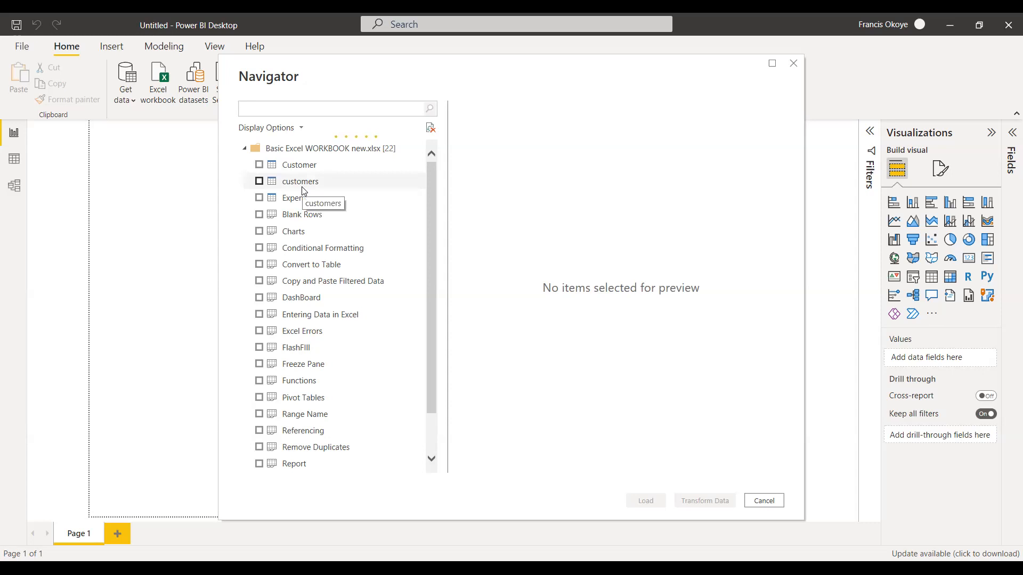
scroll(290, 323, down, 1)
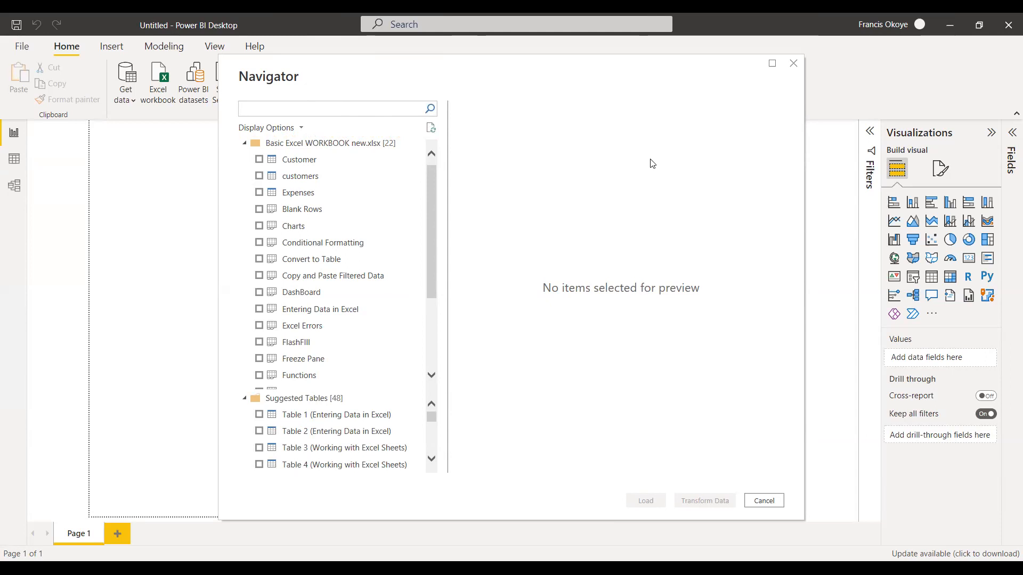
click(260, 161)
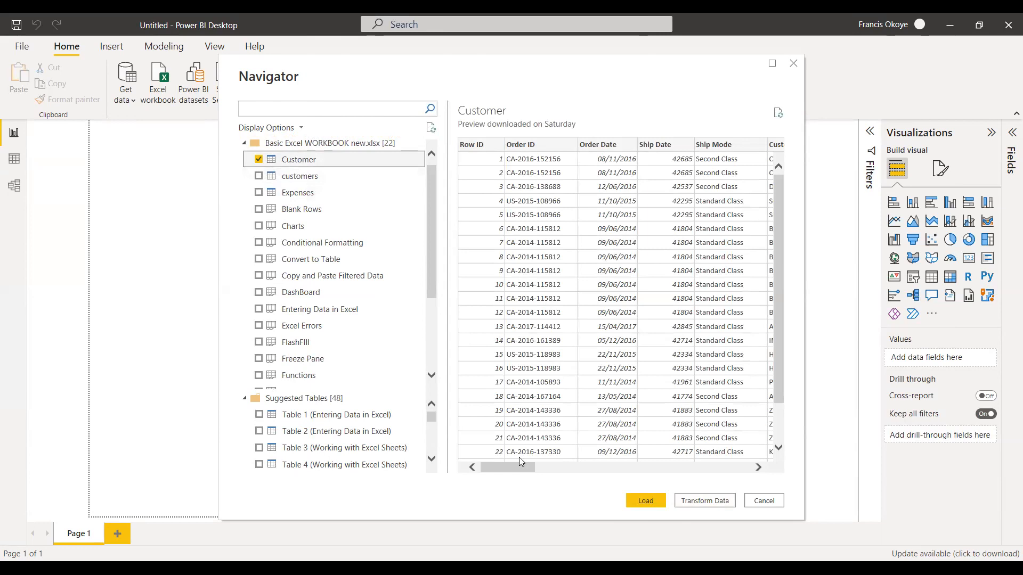
scroll(598, 461, right, 10)
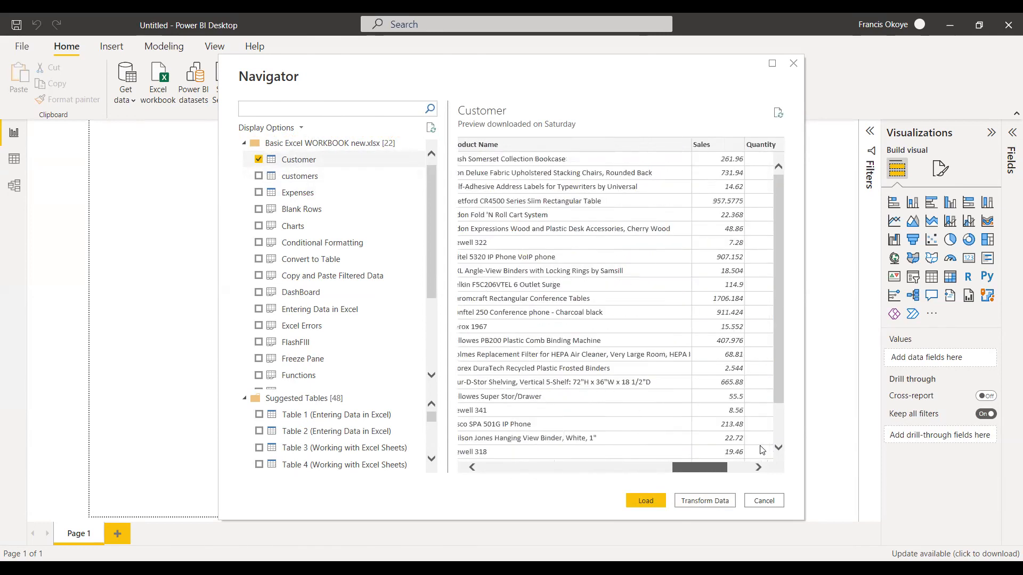
scroll(588, 459, left, 10)
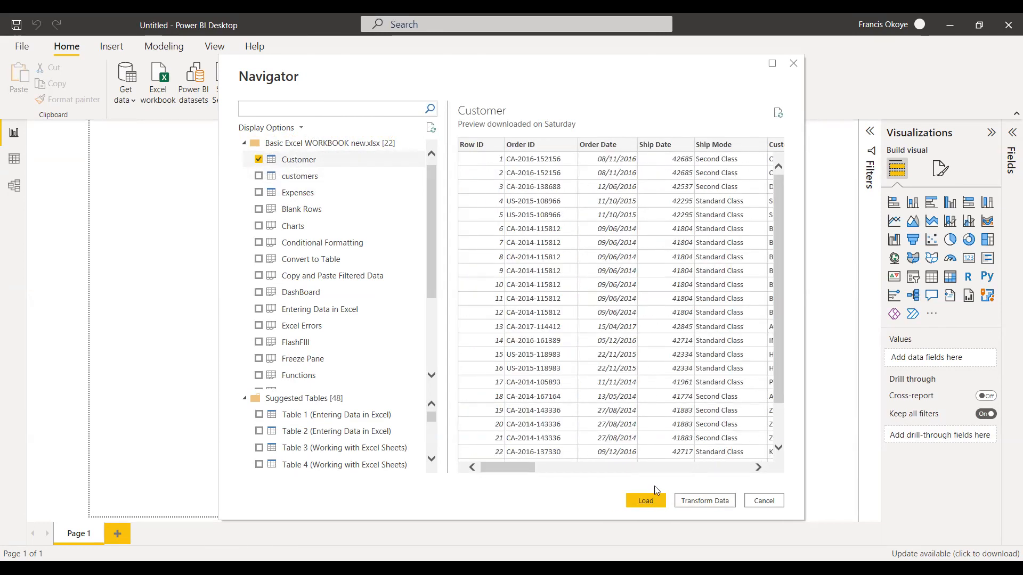
click(649, 500)
click(638, 501)
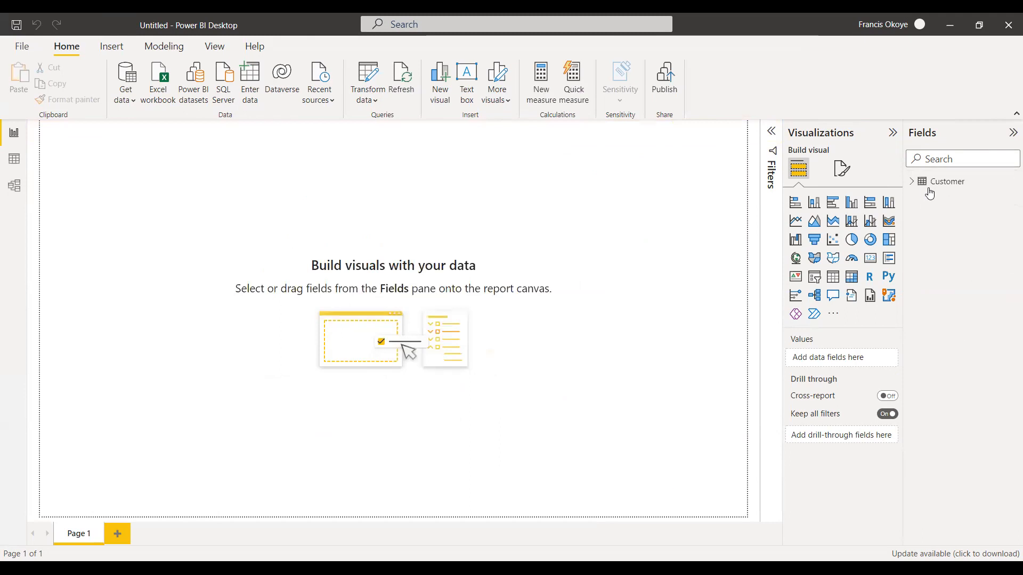
Examine the list of fields contained in the loaded Customer table.
click(913, 182)
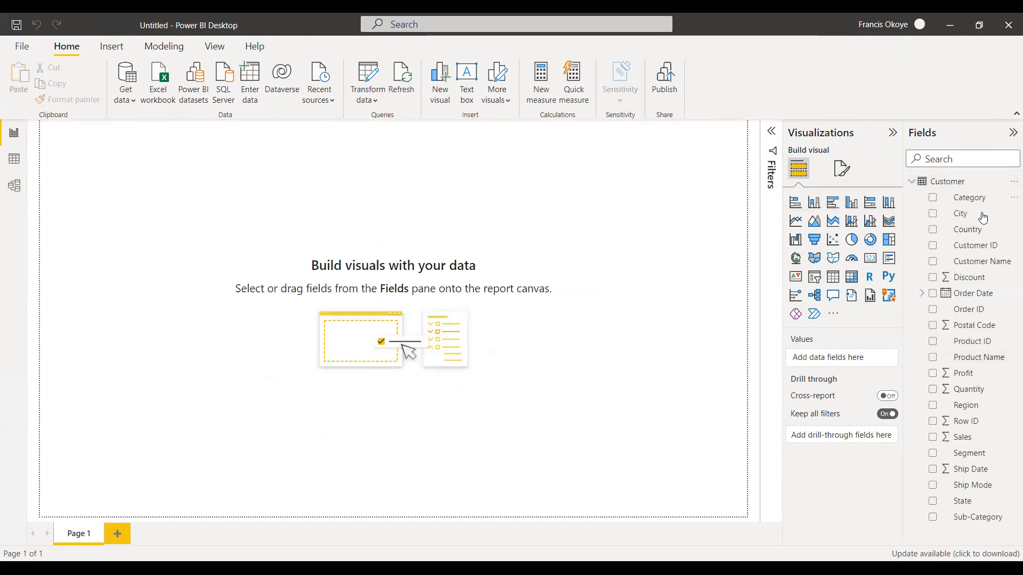
click(912, 182)
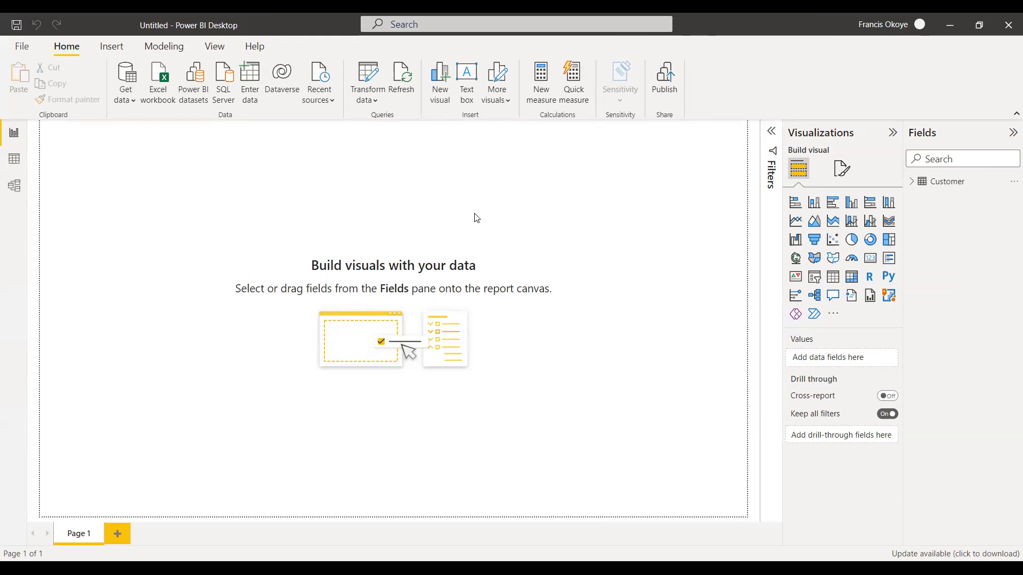
click(927, 183)
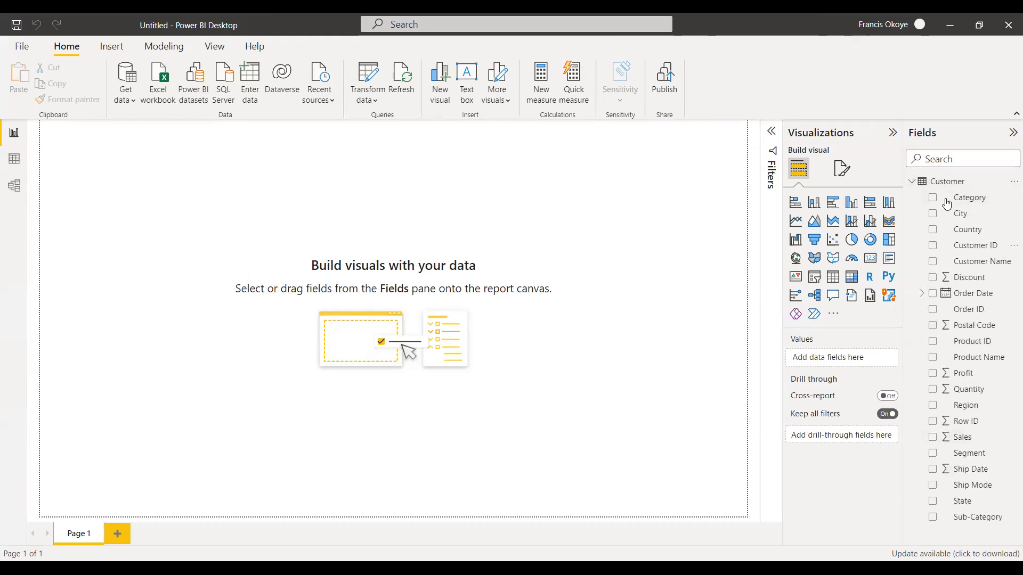
click(917, 183)
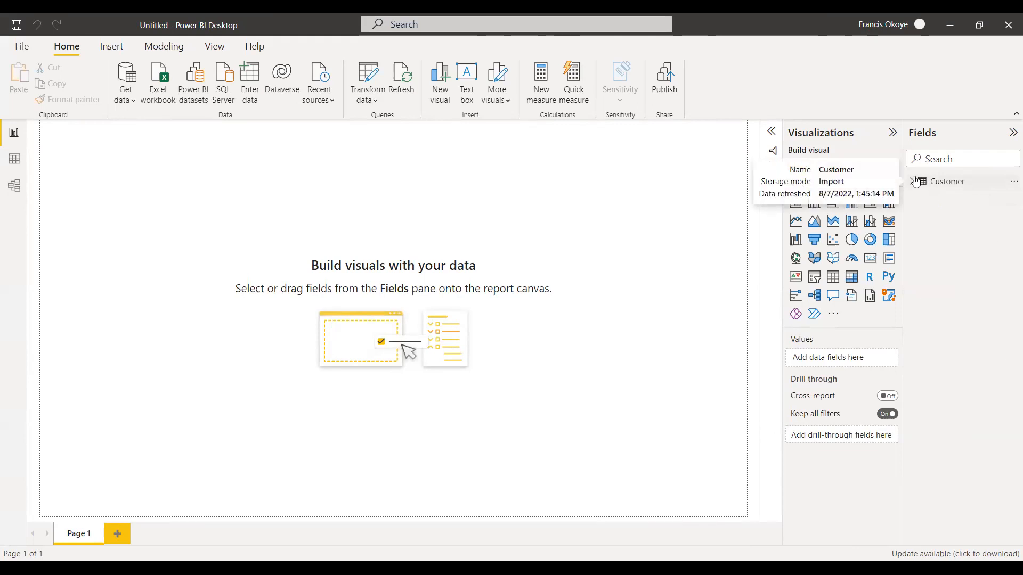
click(917, 183)
click(911, 183)
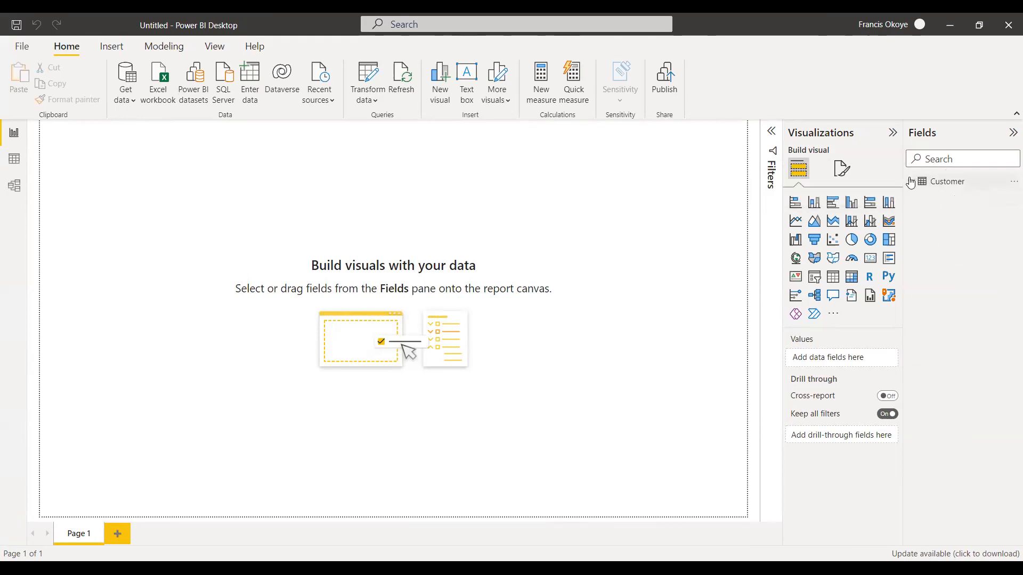
click(911, 183)
click(911, 183)
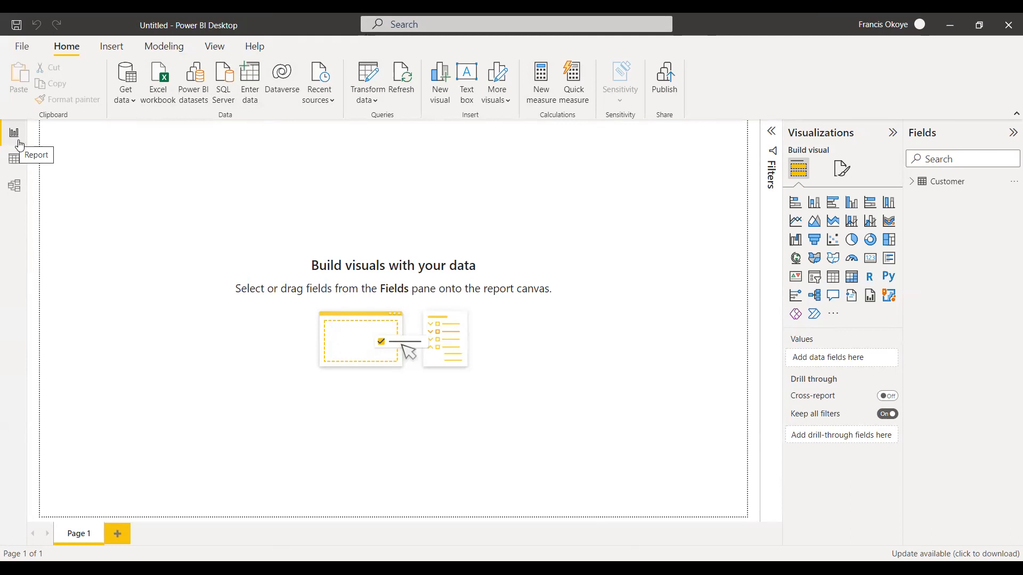
Look at the Customer table in the Data view and the Model view, and return to the Report view.
click(15, 160)
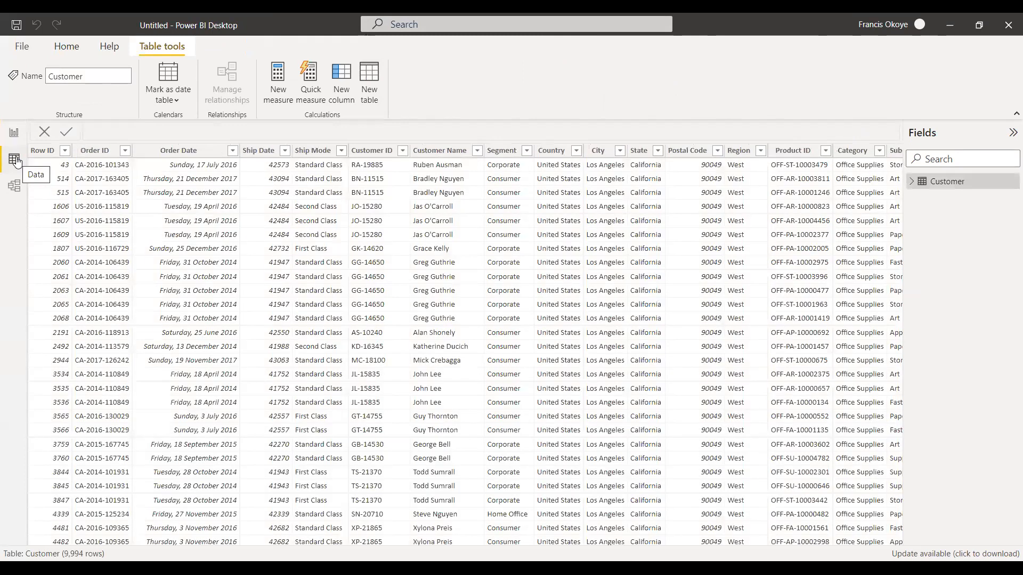
click(14, 187)
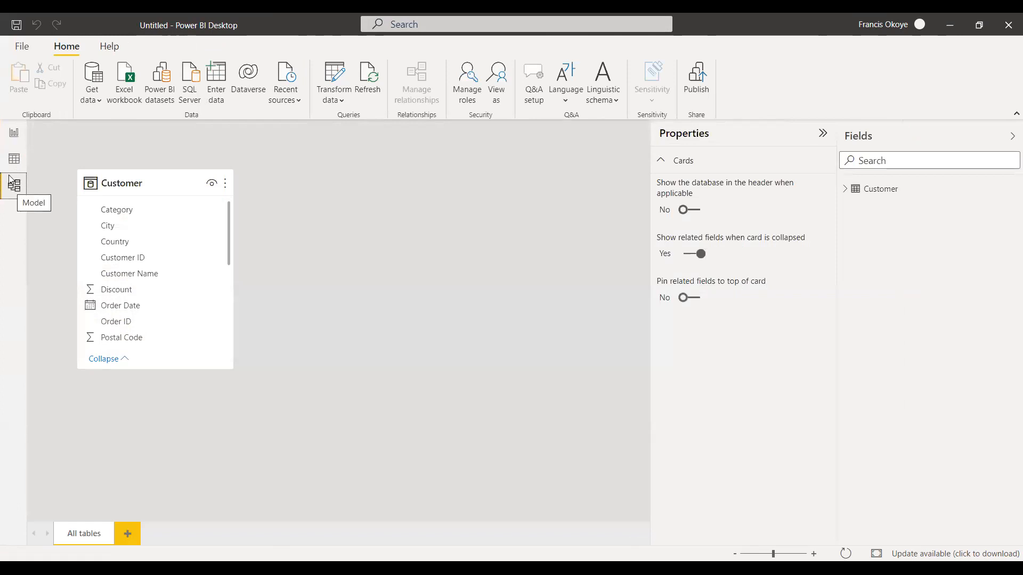
click(12, 140)
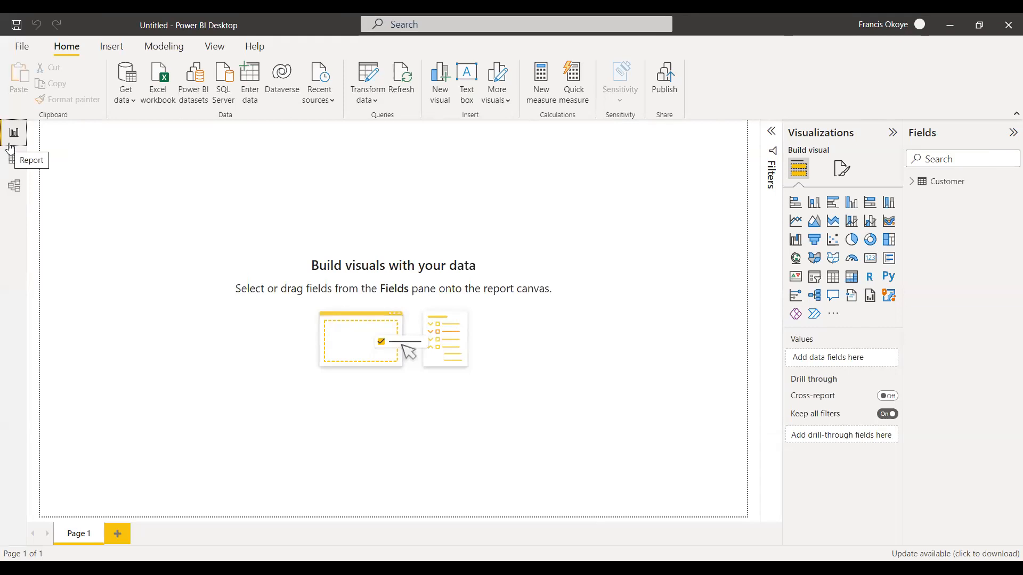
Move the Customer table card slightly to the right in the Model view, and return to the Report view.
click(14, 186)
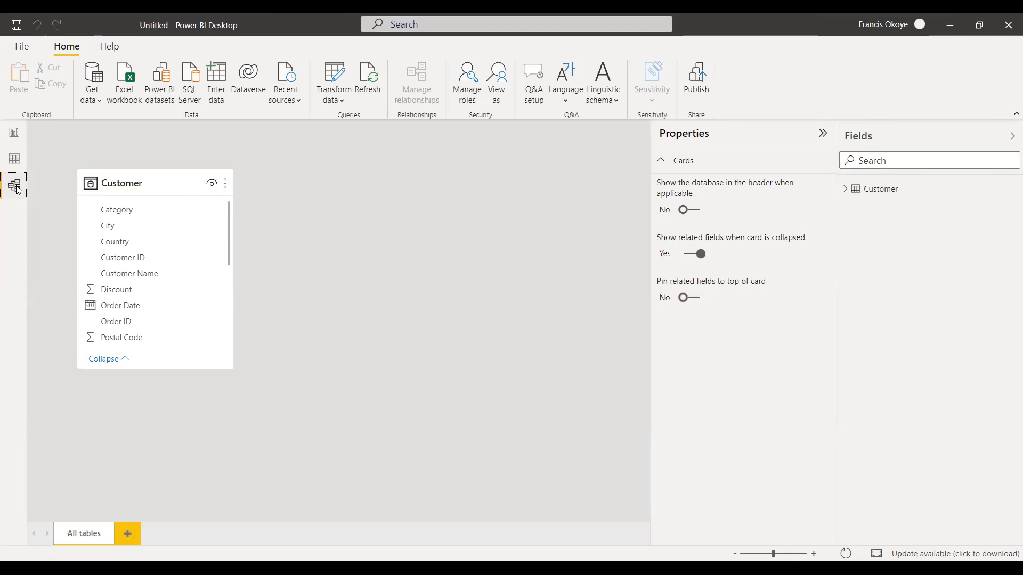
drag(137, 171, 172, 170)
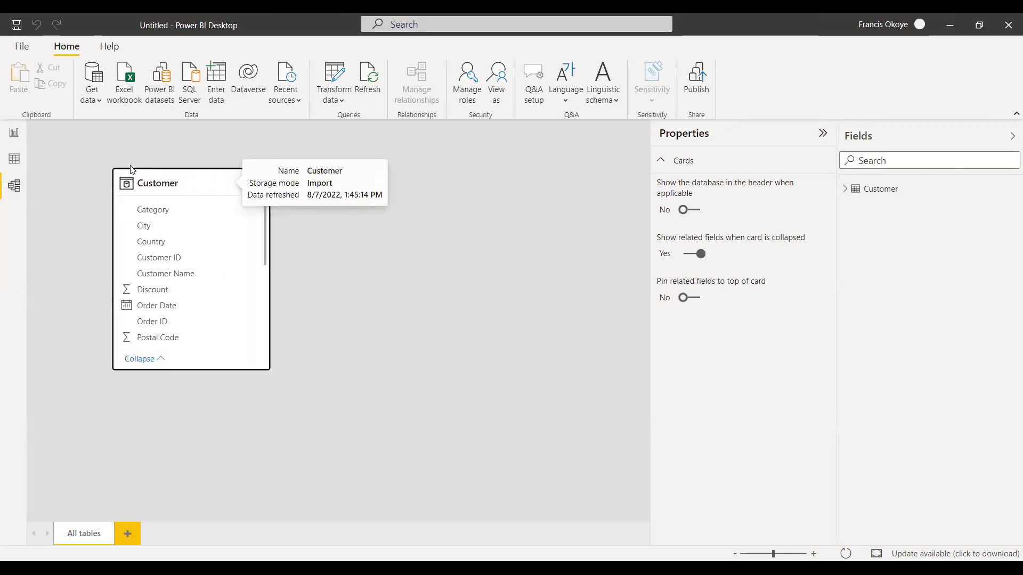
click(15, 133)
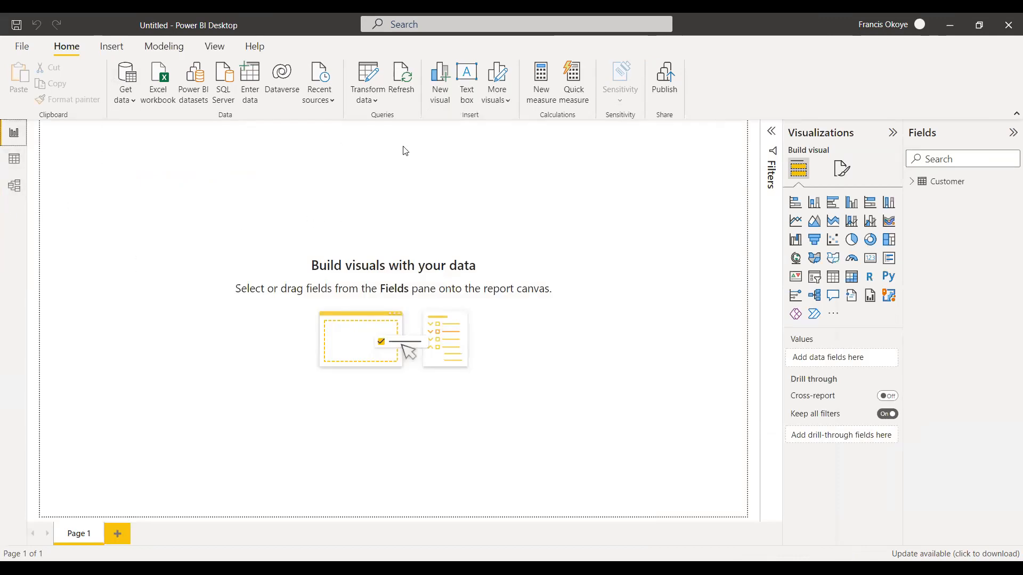
click(1011, 139)
click(1011, 139)
Sketch a red table grid of three rows and four columns over the report canvas.
click(351, 123)
drag(348, 156, 553, 149)
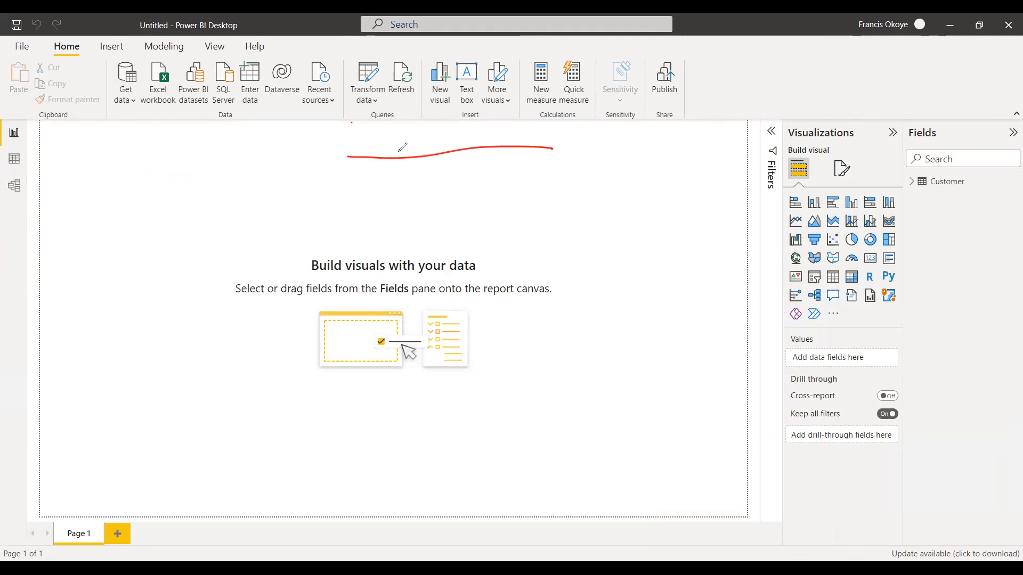
mouse_move(347, 158)
mouse_down()
mouse_move(348, 291)
mouse_move(586, 259)
mouse_up()
drag(552, 149, 559, 259)
drag(344, 187, 559, 198)
drag(348, 237, 592, 211)
drag(400, 160, 418, 292)
drag(467, 155, 474, 261)
drag(515, 167, 517, 260)
Label the sketched grid's columns C and rows R, and annotate C with an arrow and Fields/Attributes.
mouse_move(361, 142)
mouse_down()
mouse_move(359, 179)
mouse_move(367, 133)
mouse_move(382, 141)
mouse_up()
drag(313, 180, 338, 183)
drag(281, 197, 284, 172)
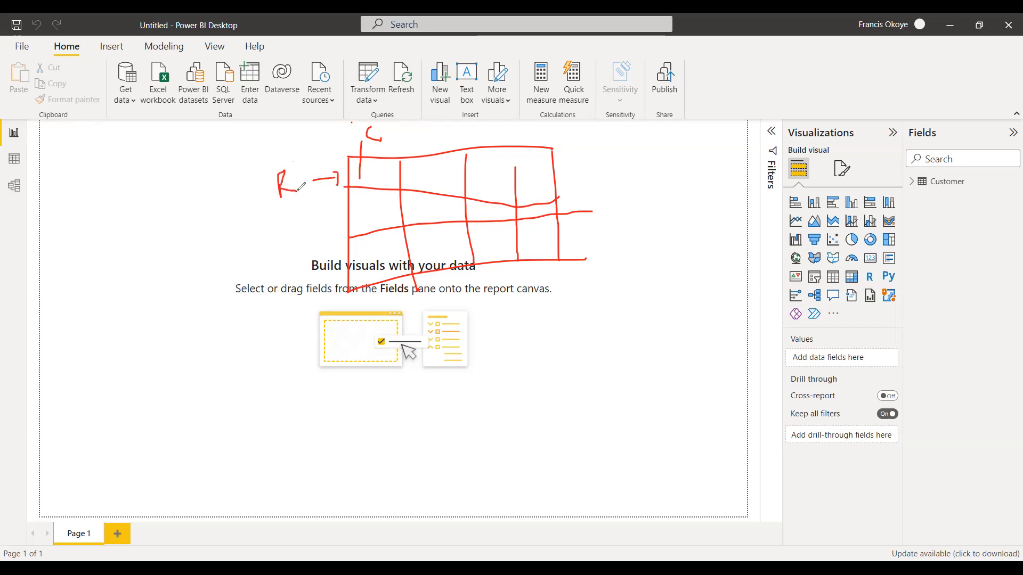
drag(381, 134, 405, 132)
mouse_move(396, 128)
mouse_down()
mouse_move(426, 132)
mouse_move(418, 149)
mouse_move(453, 139)
mouse_move(455, 126)
mouse_move(457, 143)
mouse_up()
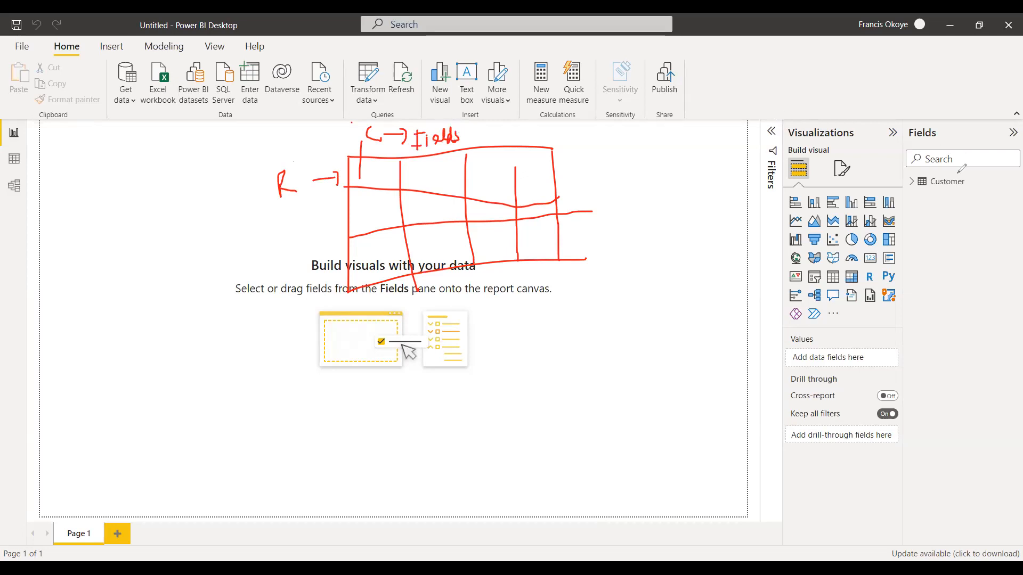
mouse_move(469, 126)
mouse_down()
mouse_move(465, 142)
mouse_move(497, 143)
mouse_up()
mouse_move(488, 132)
mouse_down()
mouse_move(511, 139)
mouse_move(554, 128)
mouse_move(549, 141)
mouse_up()
drag(552, 140, 566, 135)
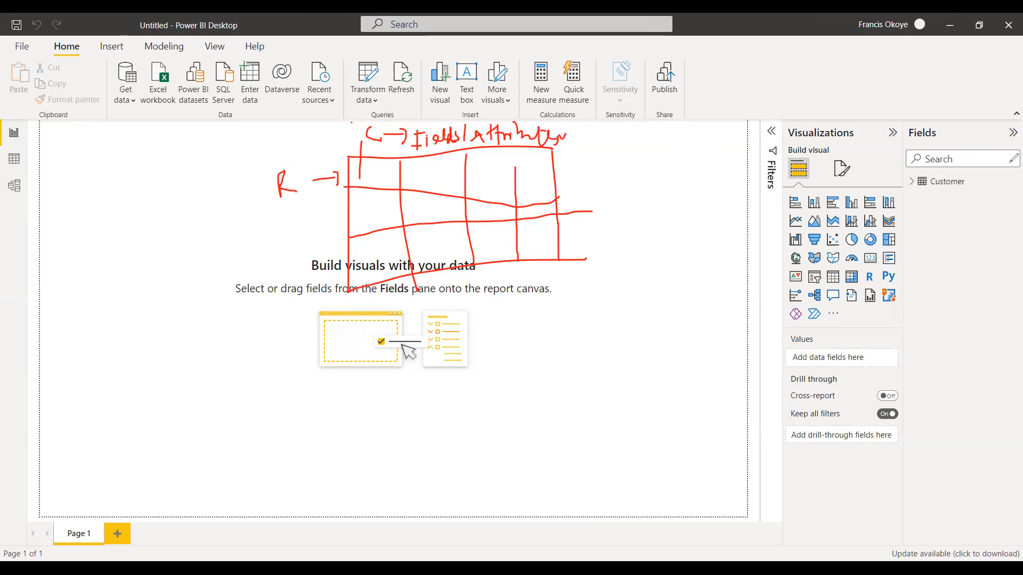
Circle the Fields heading in red and expand the Customer table's field list.
mouse_move(937, 125)
mouse_down()
mouse_move(900, 129)
mouse_move(927, 143)
mouse_move(940, 127)
mouse_move(933, 122)
mouse_up()
click(912, 182)
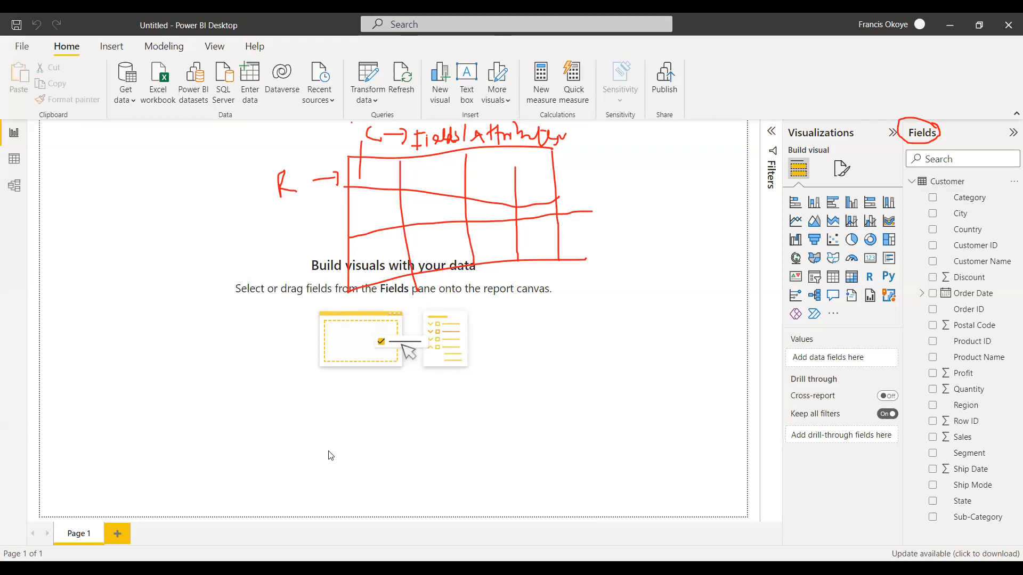
Extend the handwritten R label to Ro and add an arrow with a short note beside it.
drag(78, 172, 110, 201)
mouse_move(268, 190)
mouse_down()
mouse_move(252, 193)
mouse_move(266, 196)
mouse_up()
drag(291, 179, 293, 183)
drag(205, 191, 240, 176)
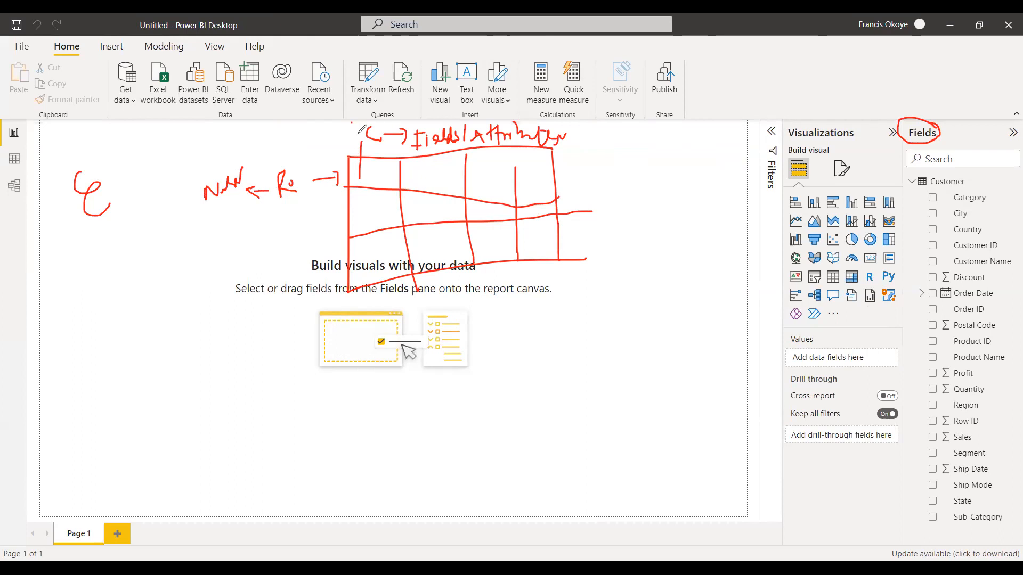
Handwrite Key in the grid's first cell and complete the underlined word Excel beside the sketch.
mouse_move(318, 126)
mouse_down()
mouse_move(318, 140)
mouse_move(332, 142)
mouse_move(335, 123)
mouse_move(343, 137)
mouse_up()
drag(360, 168, 384, 193)
drag(115, 175, 114, 198)
mouse_move(107, 186)
mouse_down()
mouse_move(168, 161)
mouse_move(112, 208)
mouse_up()
drag(384, 170, 395, 180)
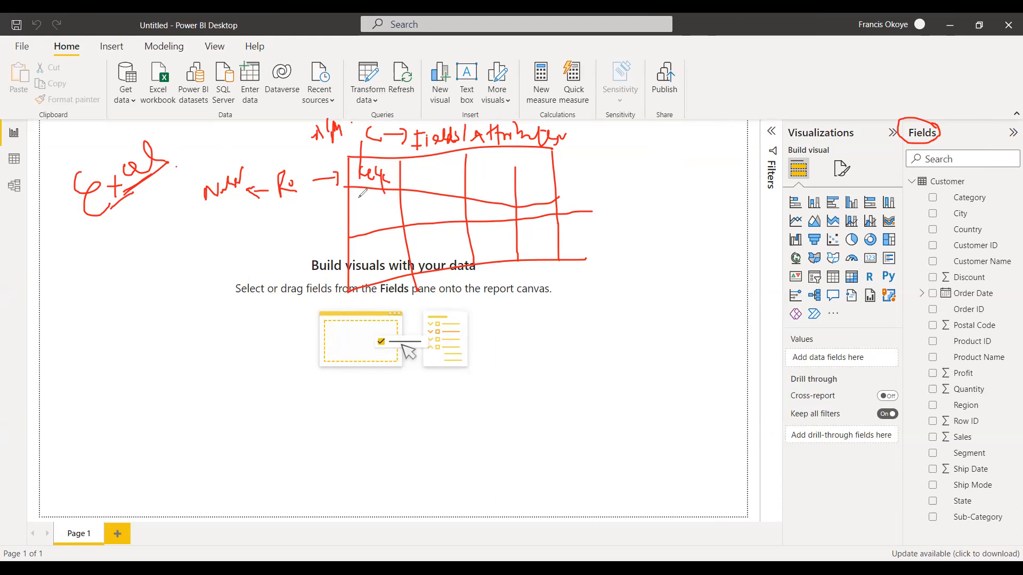
Complete the word Keys in the grid's first cell, handwrite a BI note with an arrow, and tick the Fields heading.
drag(384, 180, 406, 234)
mouse_move(115, 242)
mouse_down()
mouse_move(118, 273)
mouse_move(133, 240)
mouse_move(145, 256)
mouse_move(159, 237)
mouse_move(196, 240)
mouse_move(191, 215)
mouse_move(222, 228)
mouse_move(228, 219)
mouse_move(230, 236)
mouse_up()
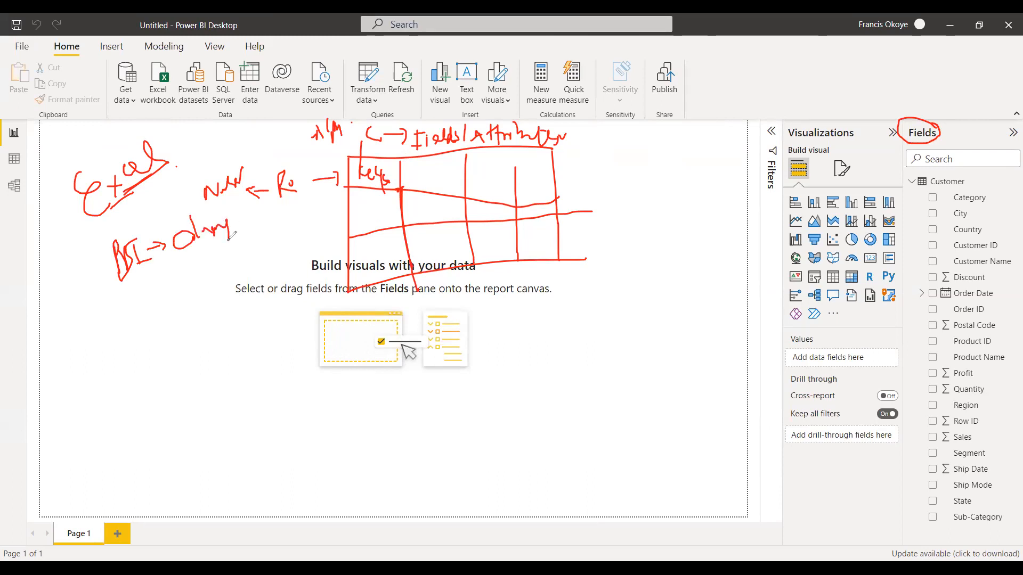
drag(941, 133, 966, 125)
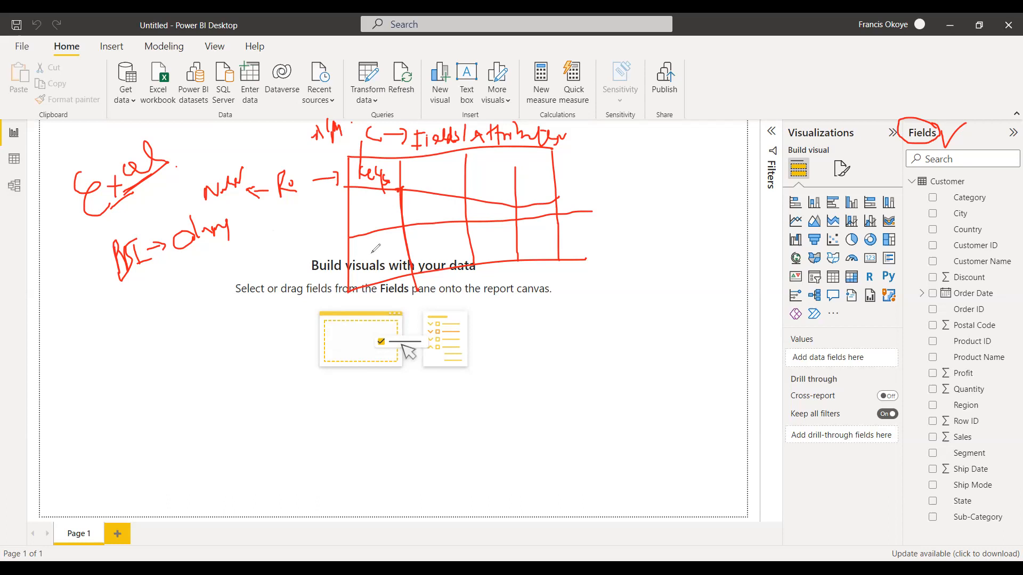
Draw two long diagonal lines through the handwritten notes and erase all the handwriting from the report canvas.
drag(155, 204, 227, 387)
drag(203, 176, 327, 415)
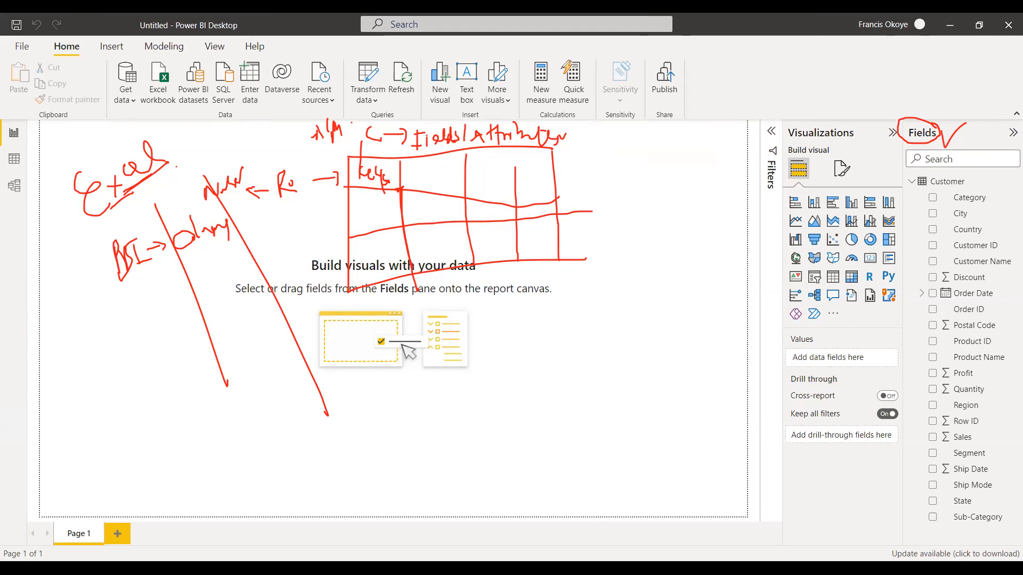
mouse_move(573, 154)
mouse_down()
mouse_move(501, 135)
mouse_move(377, 158)
mouse_up()
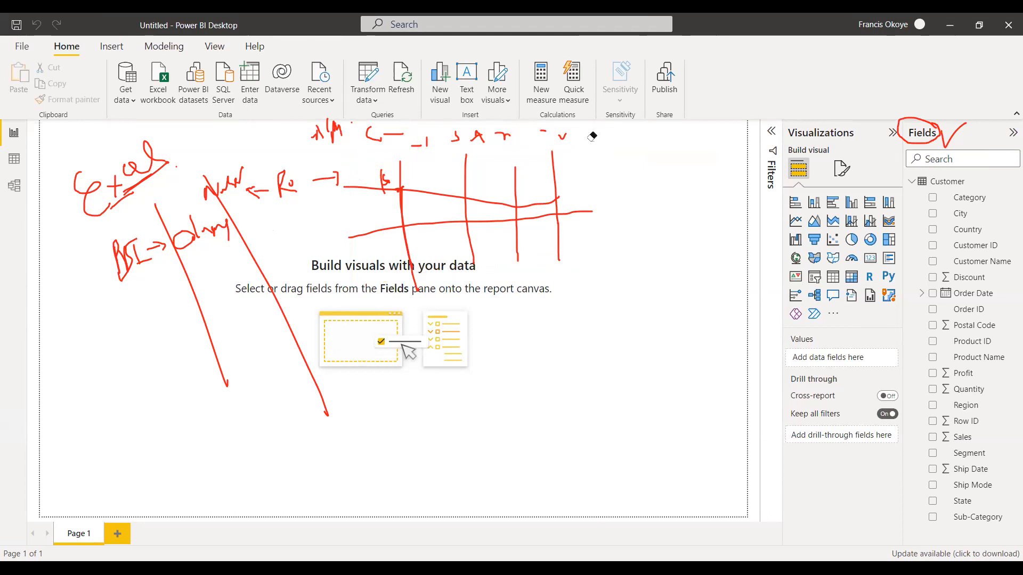
mouse_move(592, 136)
mouse_down()
mouse_move(331, 126)
mouse_move(324, 176)
mouse_move(397, 129)
mouse_move(371, 179)
mouse_move(545, 129)
mouse_move(478, 155)
mouse_move(447, 182)
mouse_move(489, 190)
mouse_move(612, 132)
mouse_move(442, 207)
mouse_move(257, 172)
mouse_move(229, 193)
mouse_move(200, 242)
mouse_move(204, 207)
mouse_move(251, 192)
mouse_move(146, 247)
mouse_move(114, 171)
mouse_move(118, 186)
mouse_move(153, 165)
mouse_move(175, 174)
mouse_up()
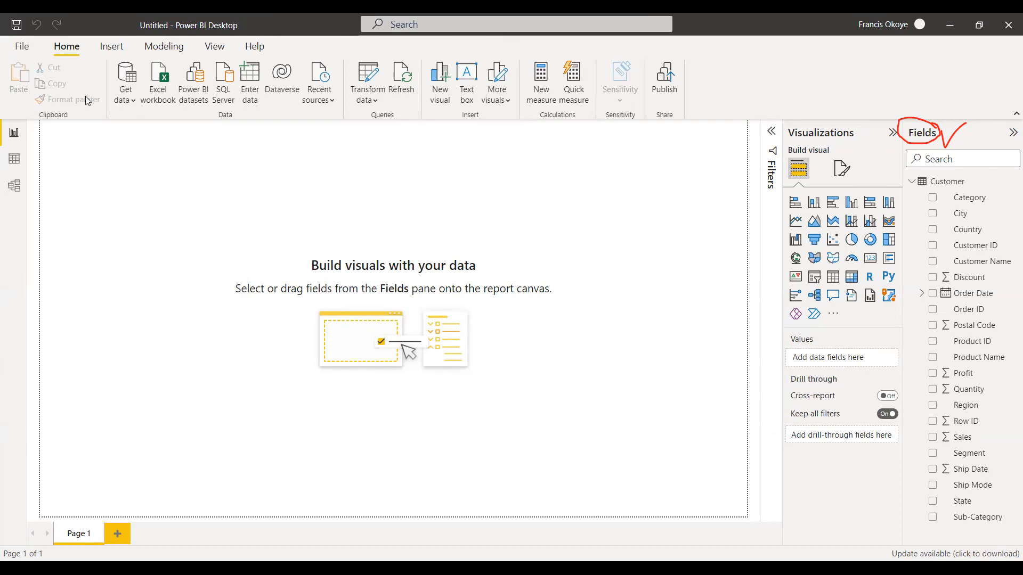
Open the Excel file Basic Excel WORKBOOK new from the Desktop as a data source.
click(137, 107)
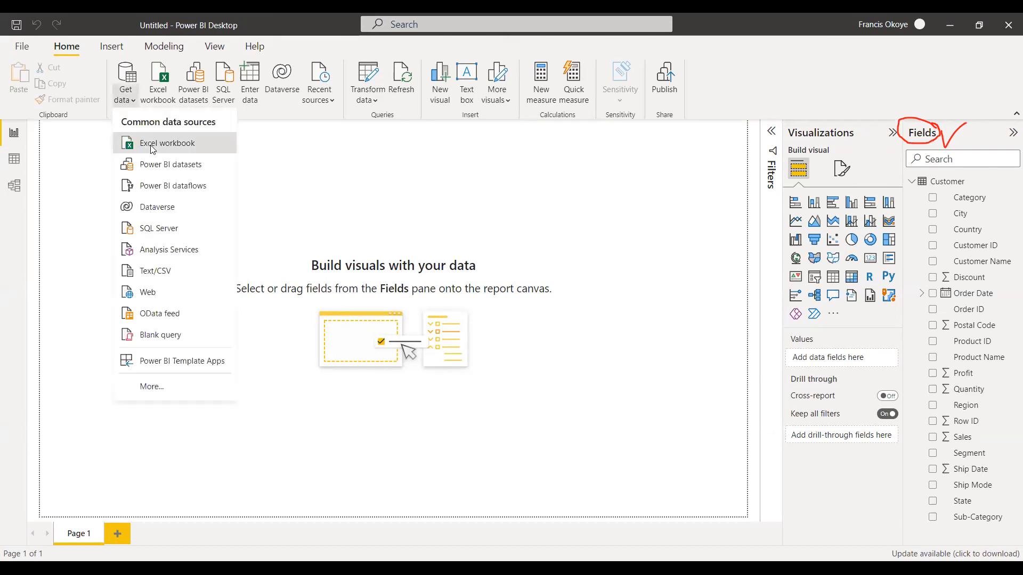
click(155, 142)
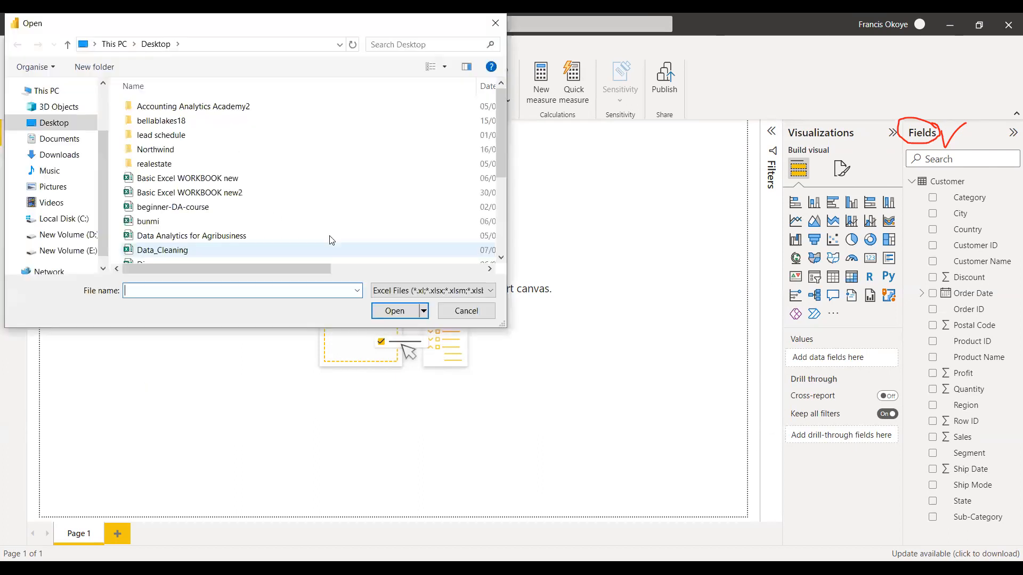
click(210, 180)
click(398, 314)
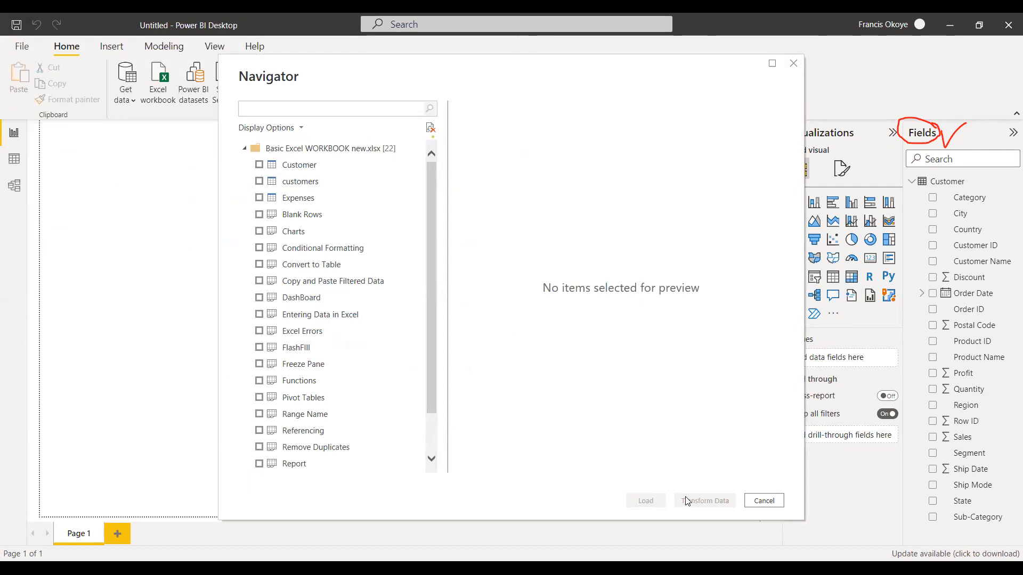
Preview the workbook's Customer table and Charts sheet, deselect both, and cancel the import.
click(259, 165)
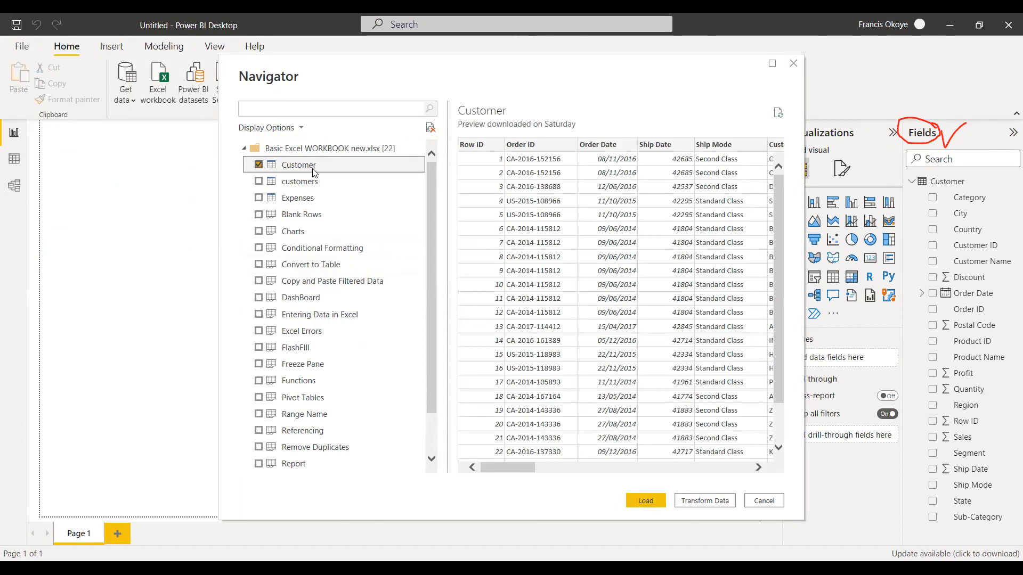
click(259, 165)
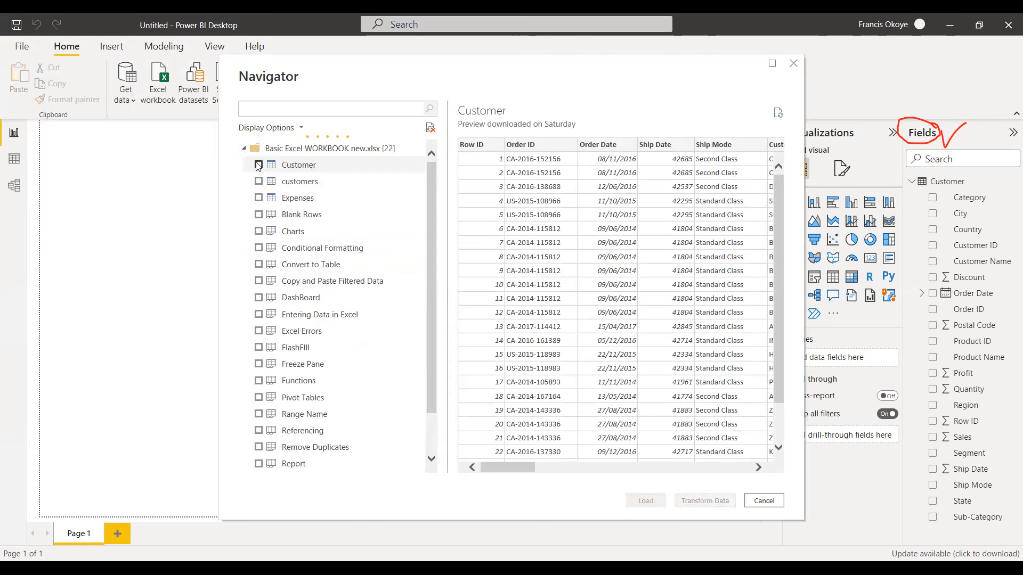
click(259, 232)
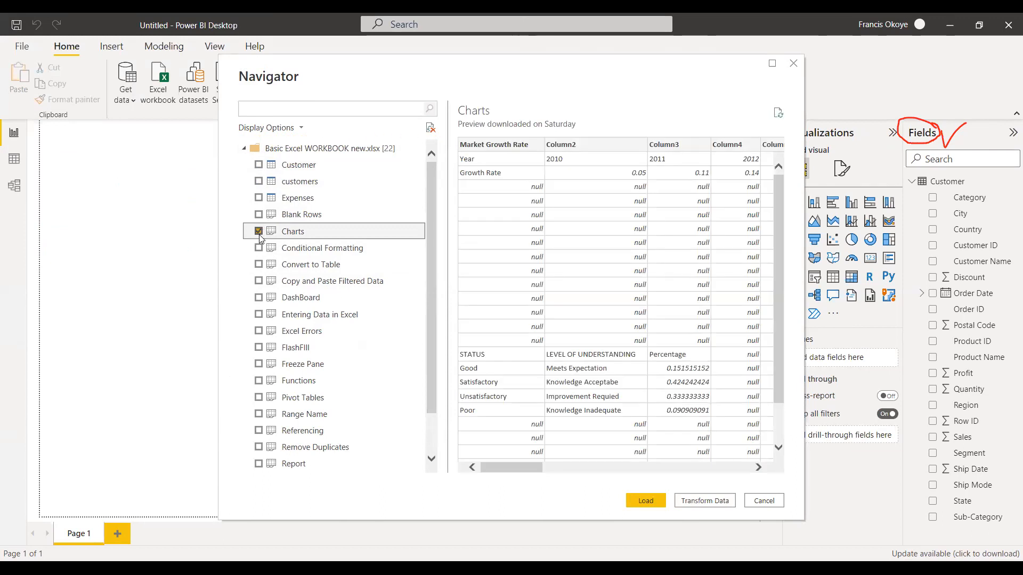
click(258, 234)
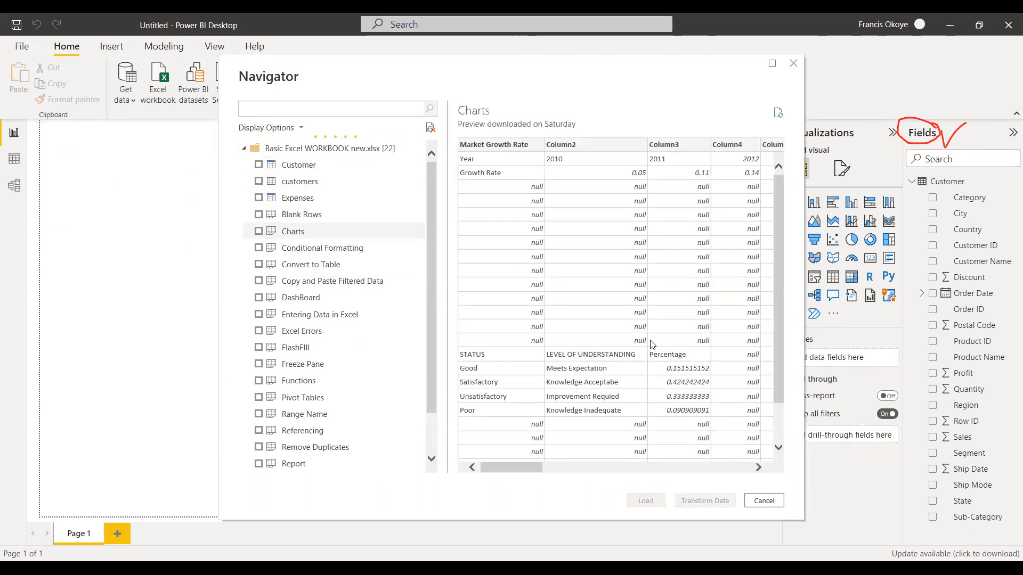
click(764, 501)
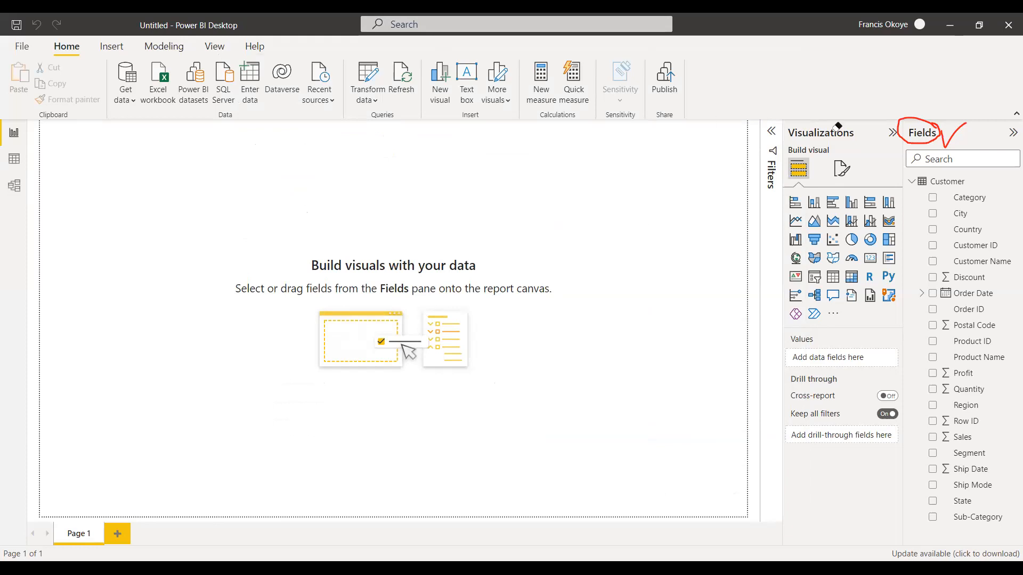
Erase the red circle and tick from the Fields heading and collapse the Customer table's field list.
click(909, 139)
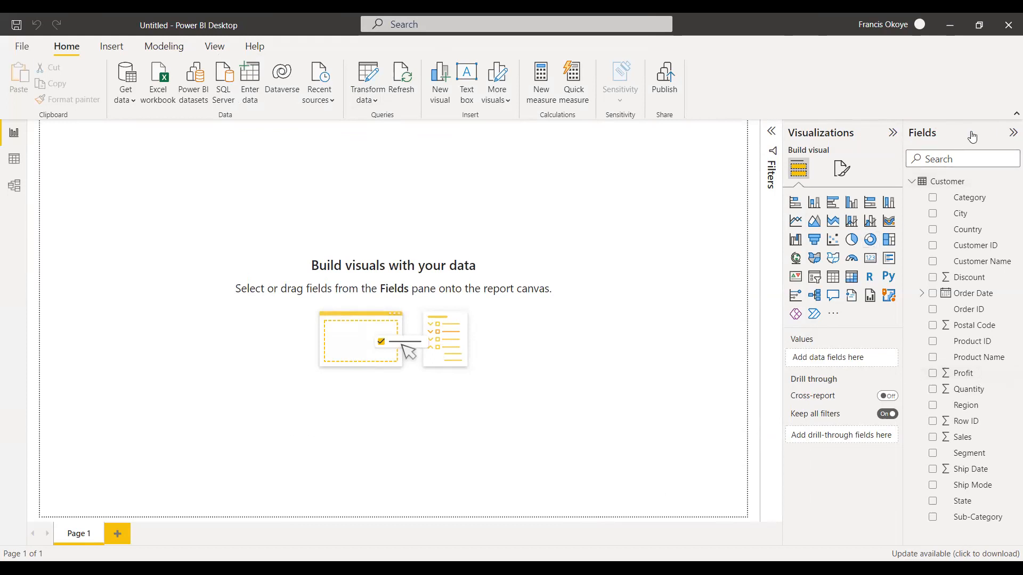
click(914, 183)
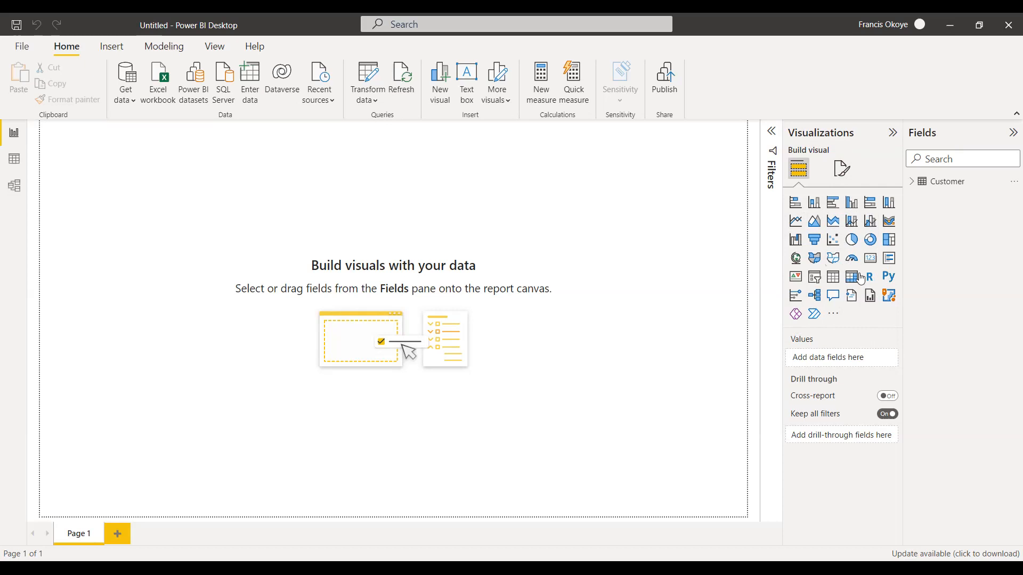
Demonstrate expanding and collapsing the Filters pane and collapsing and restoring the Visualizations and Fields panes.
click(774, 132)
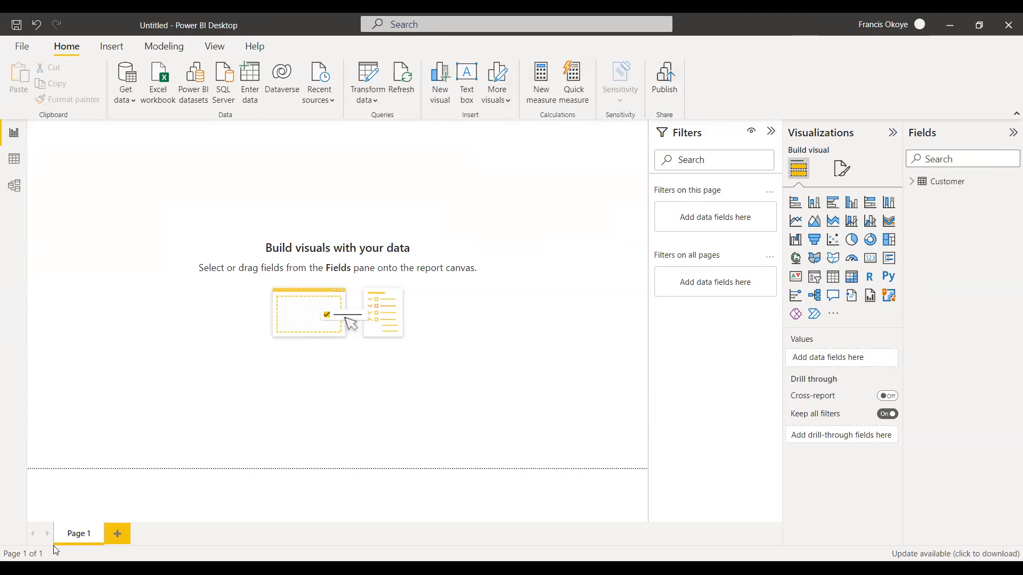
click(771, 131)
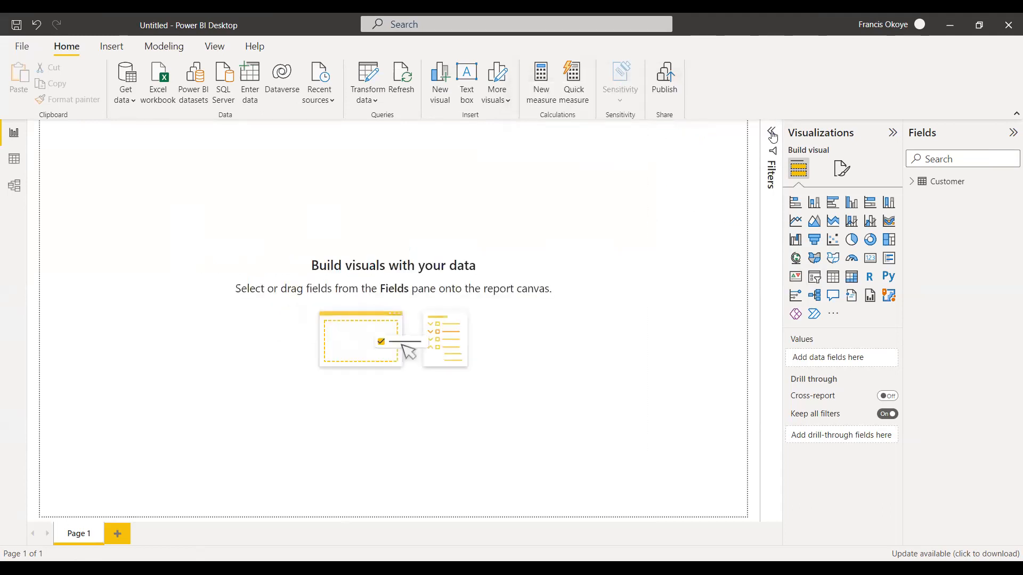
click(893, 133)
click(1013, 132)
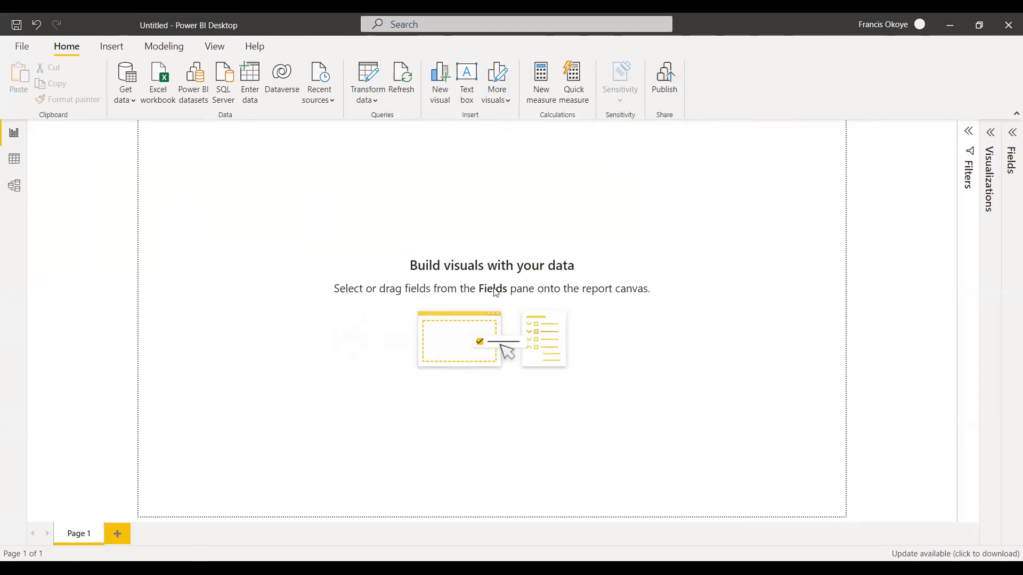
click(1012, 132)
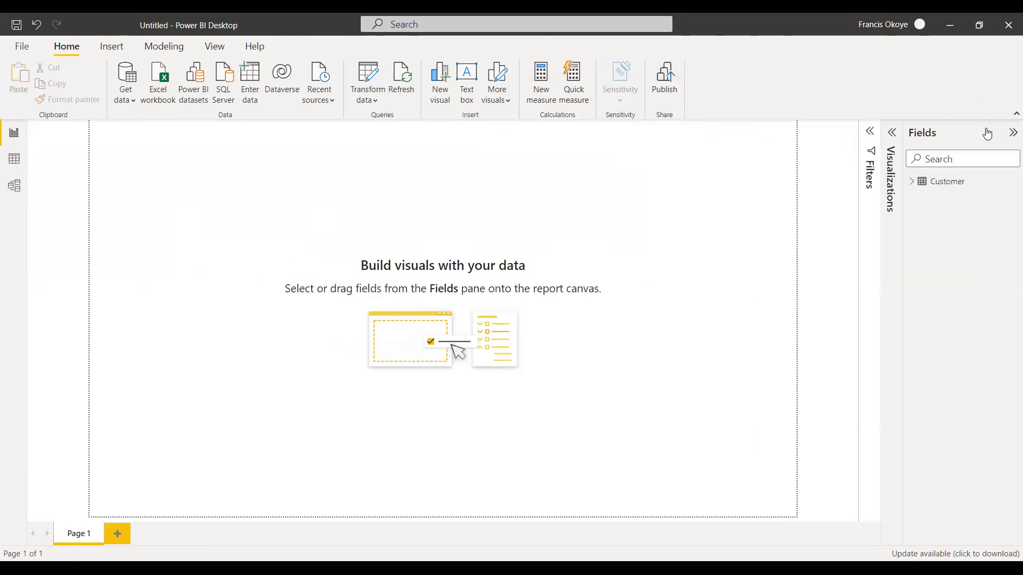
click(891, 136)
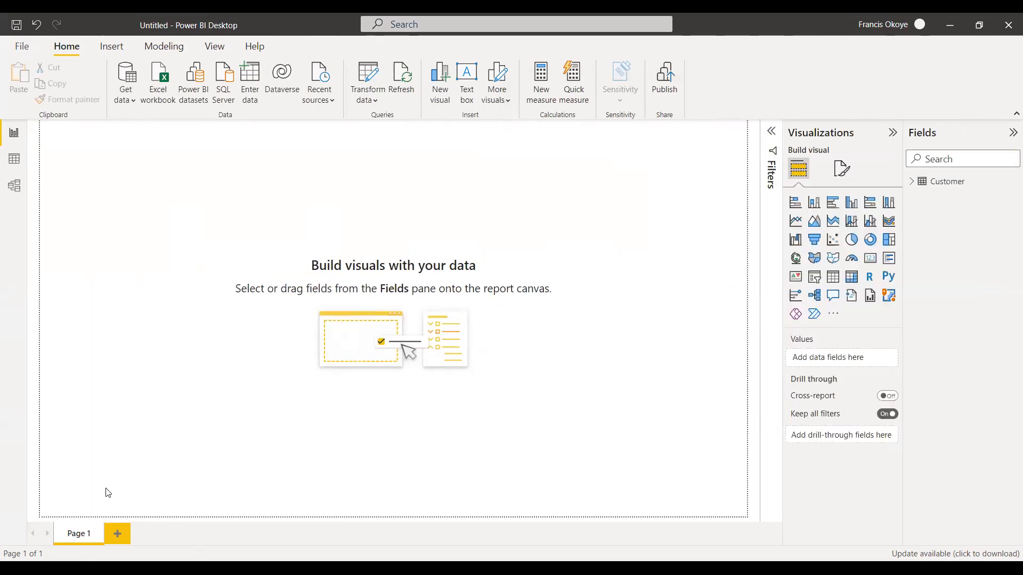
Add two new report pages and switch between Page 1 and Page 3.
click(117, 532)
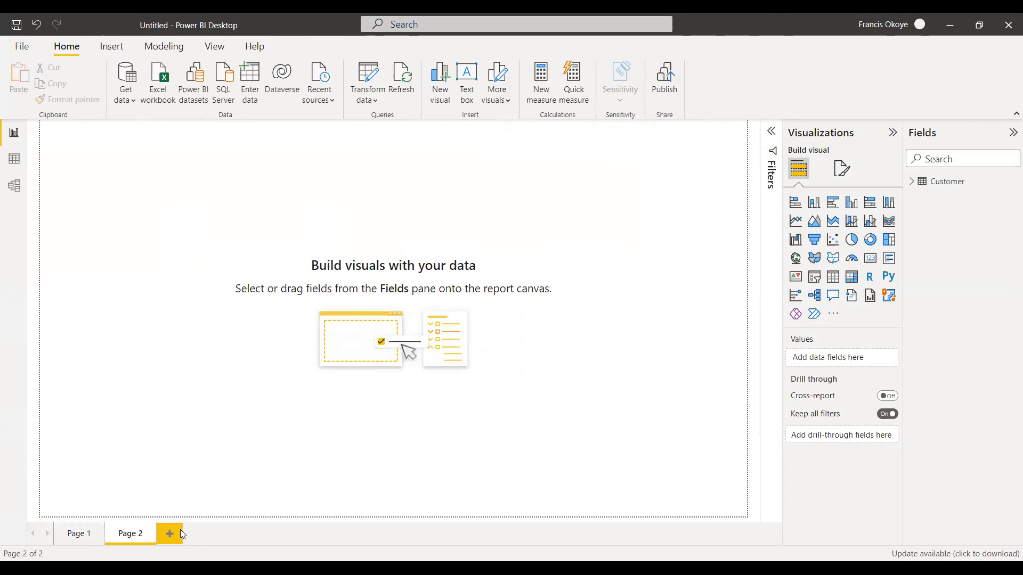
click(180, 535)
double_click(74, 537)
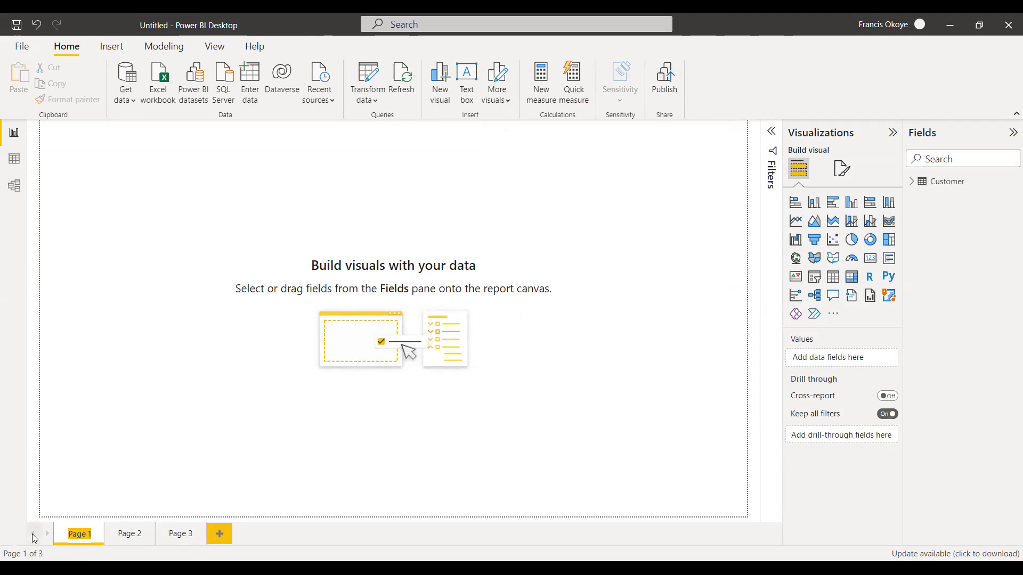
click(185, 533)
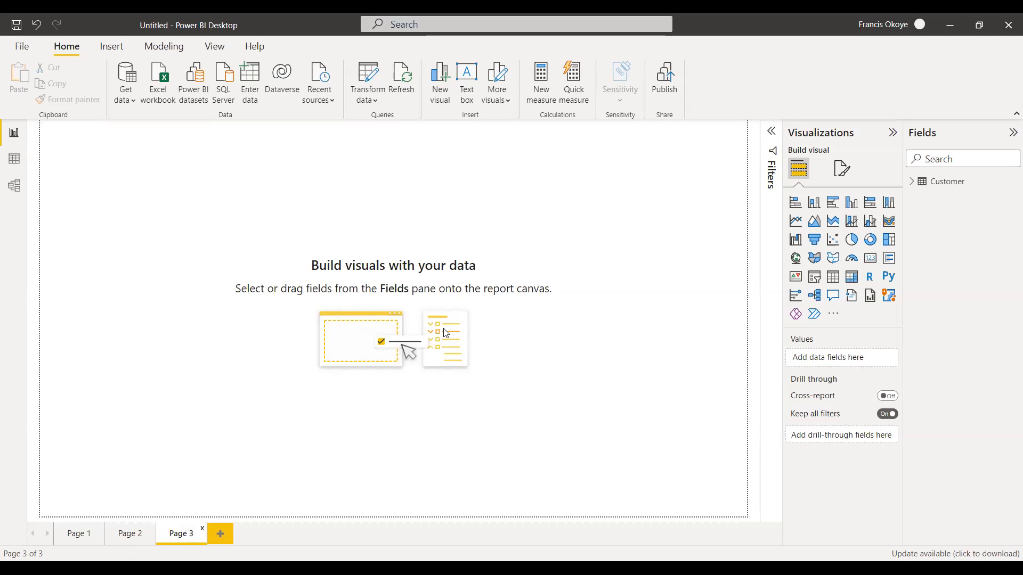
Delete Page 3 and Page 2 from the report.
click(202, 533)
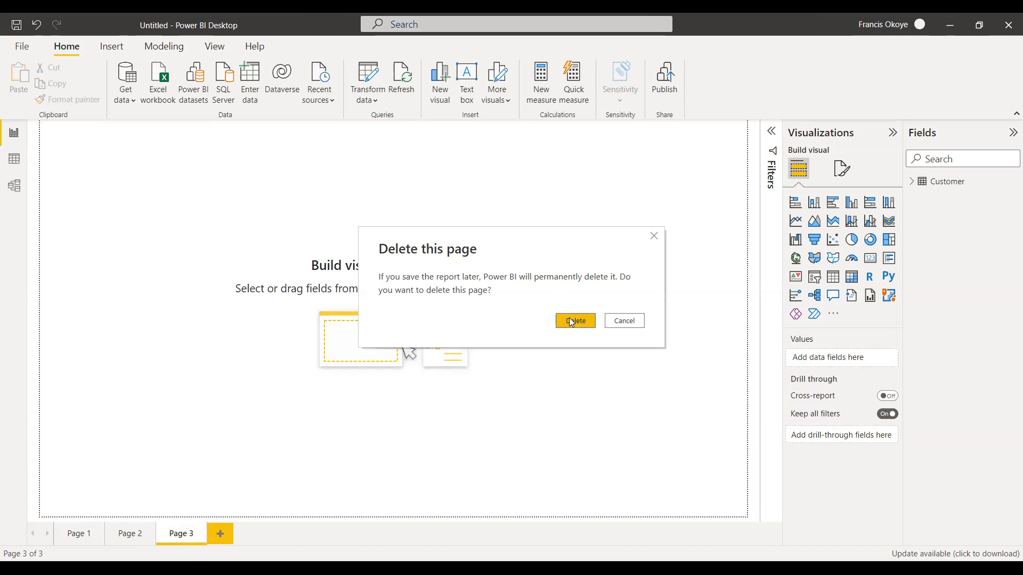
click(570, 320)
click(152, 531)
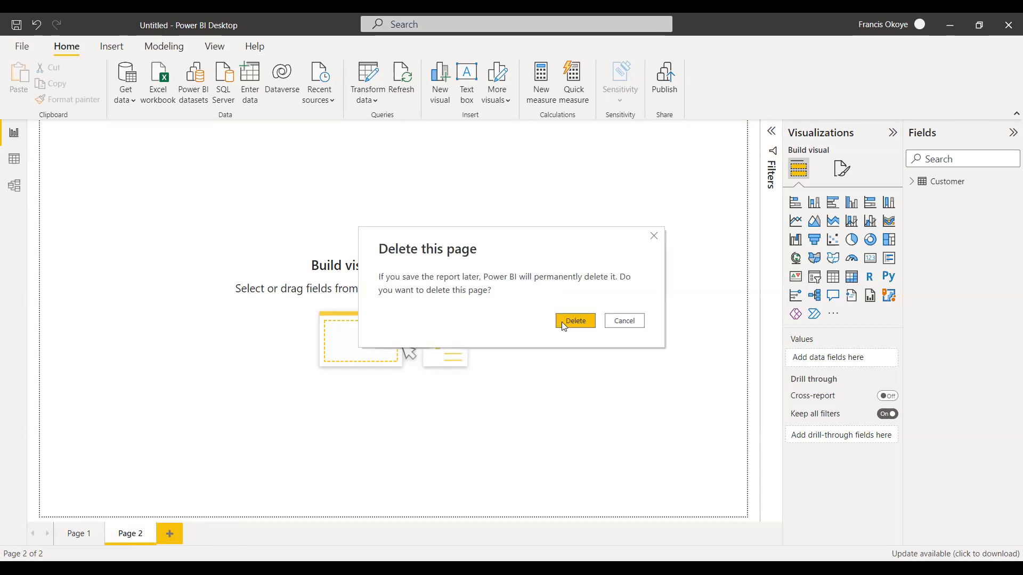
click(563, 321)
Rename the Page 1 report page as Profitability Report.
double_click(77, 535)
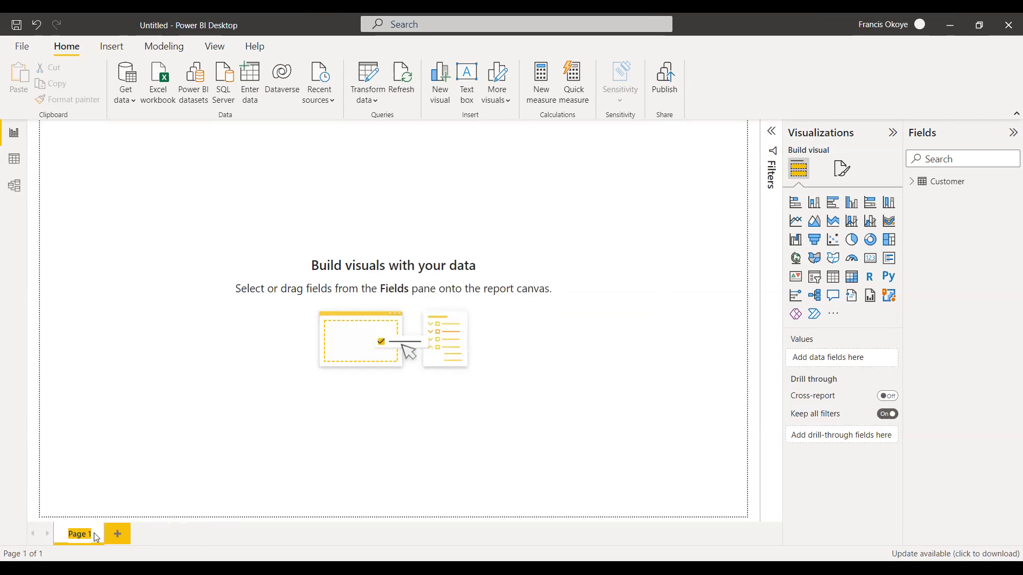
text(Profitability Report)
key(Return)
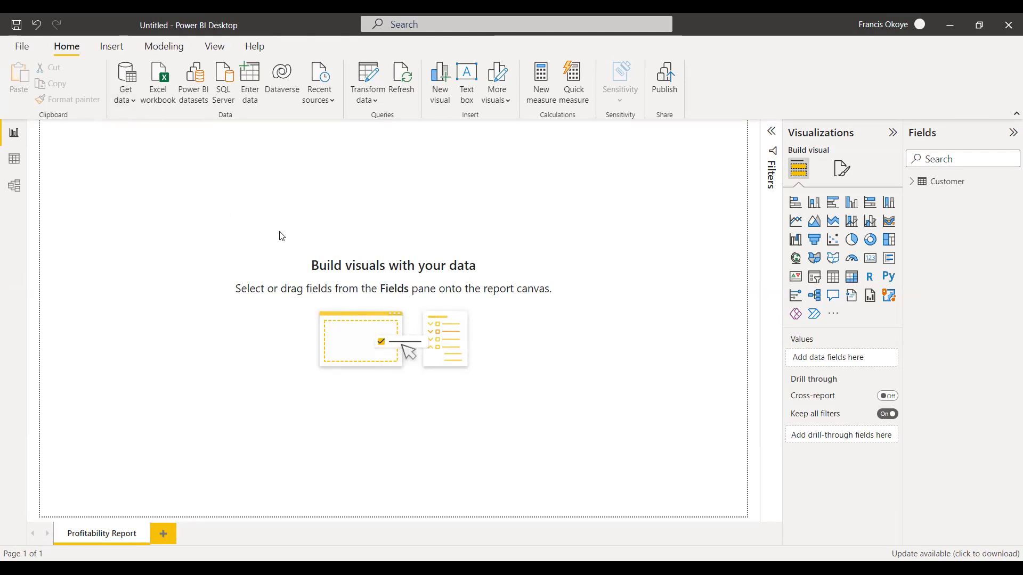
Open the full list of available data sources and view the File category.
click(126, 92)
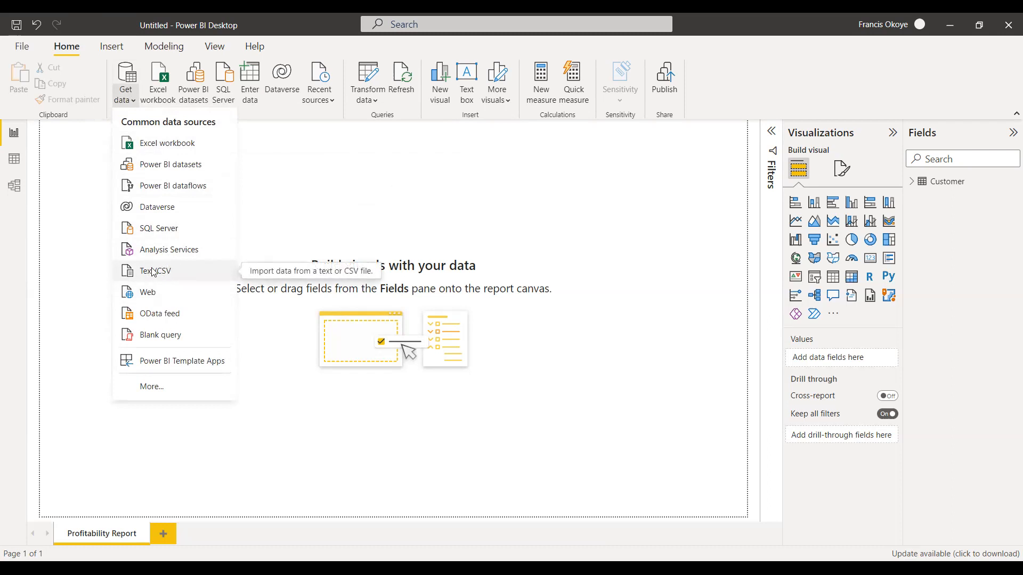
click(152, 395)
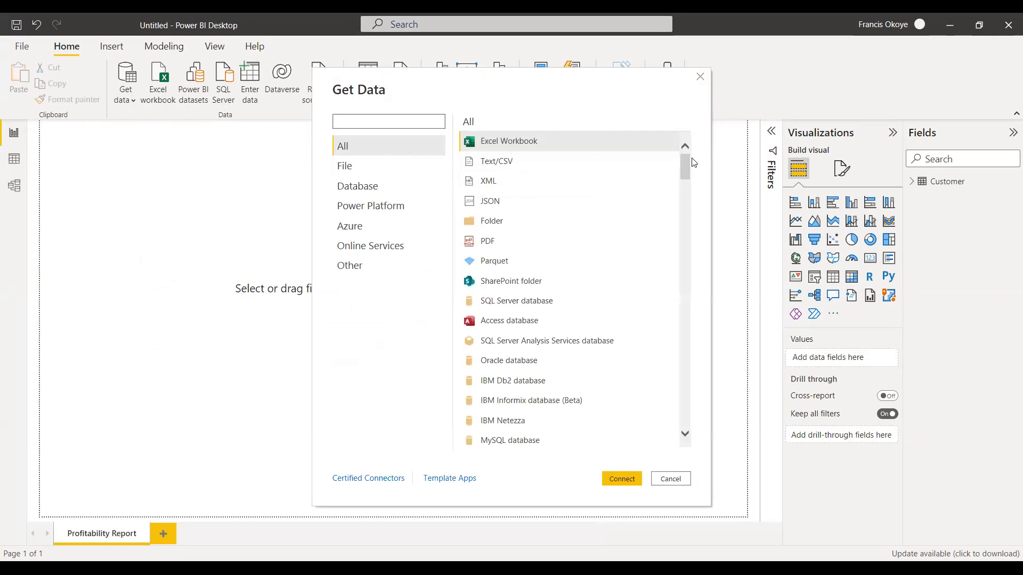
mouse_move(686, 169)
mouse_down()
mouse_move(683, 410)
mouse_move(683, 172)
mouse_up()
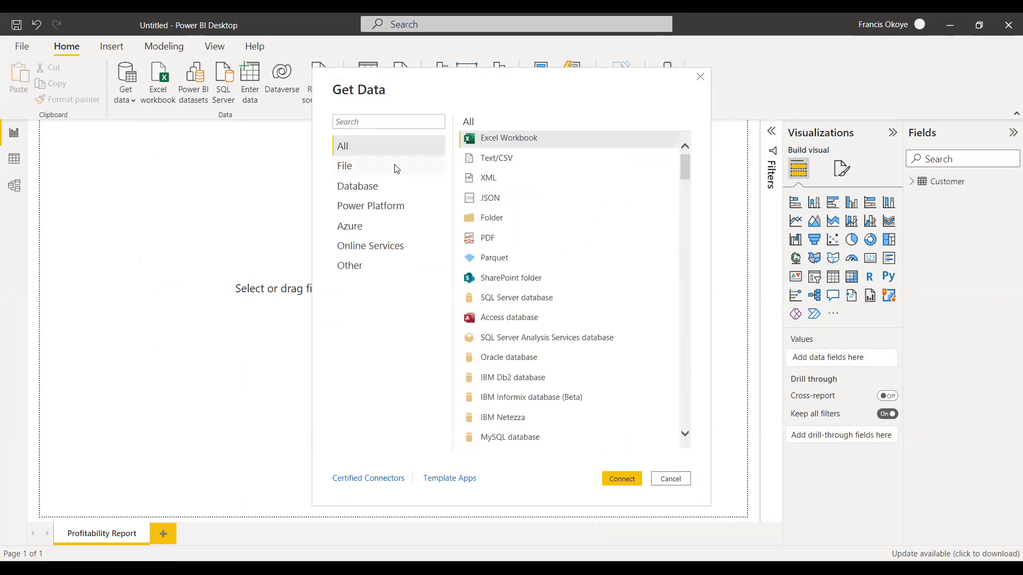
click(376, 168)
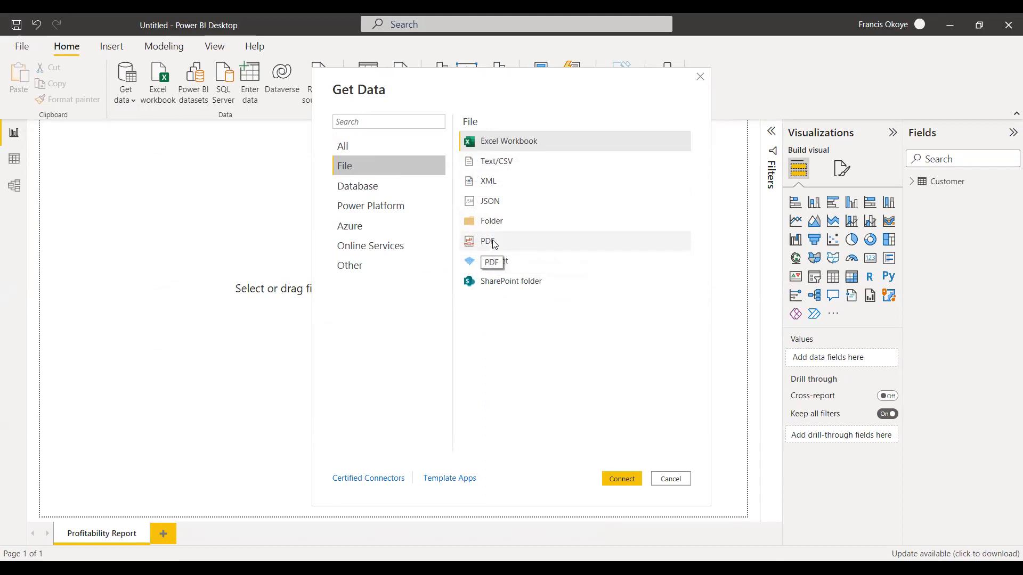
Examine the Database connectors, highlighting the SAP HANA database entry.
click(404, 188)
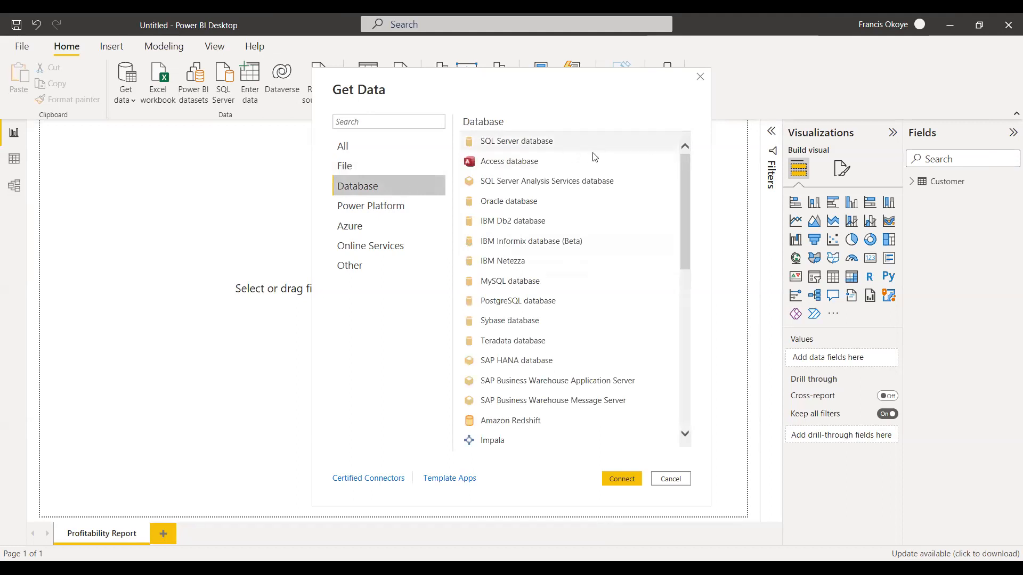
drag(686, 165, 690, 210)
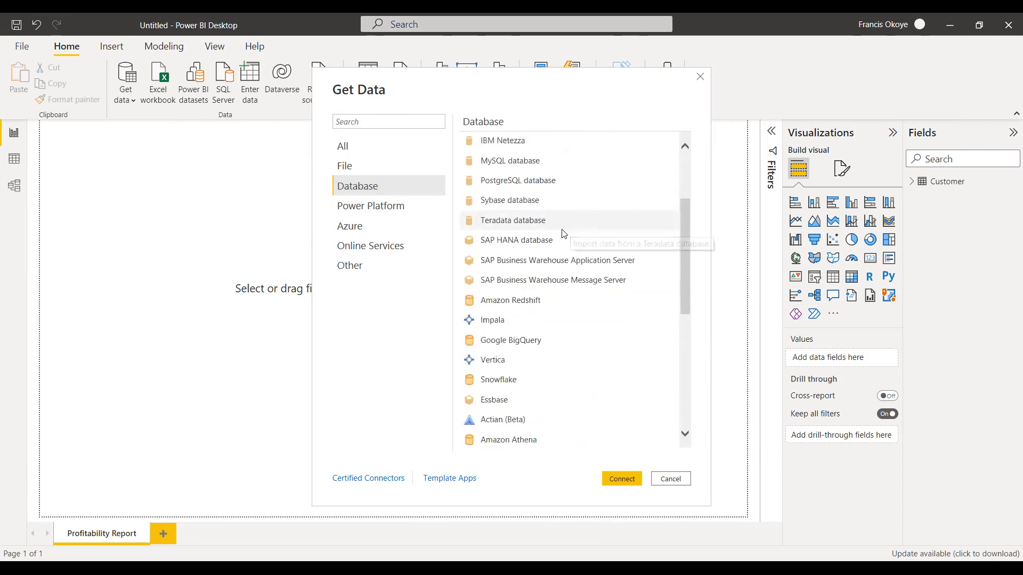
click(533, 243)
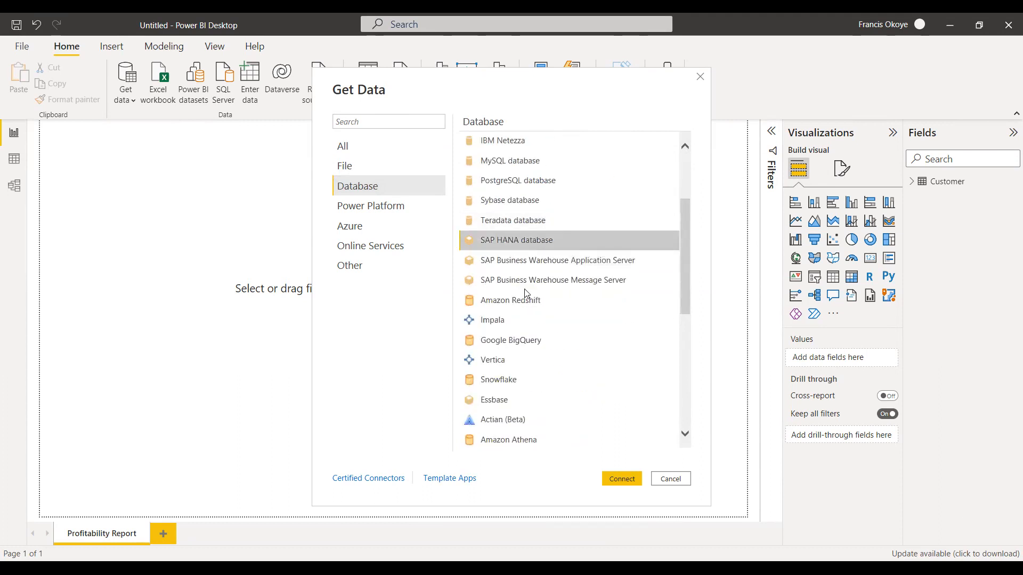
drag(680, 216, 685, 164)
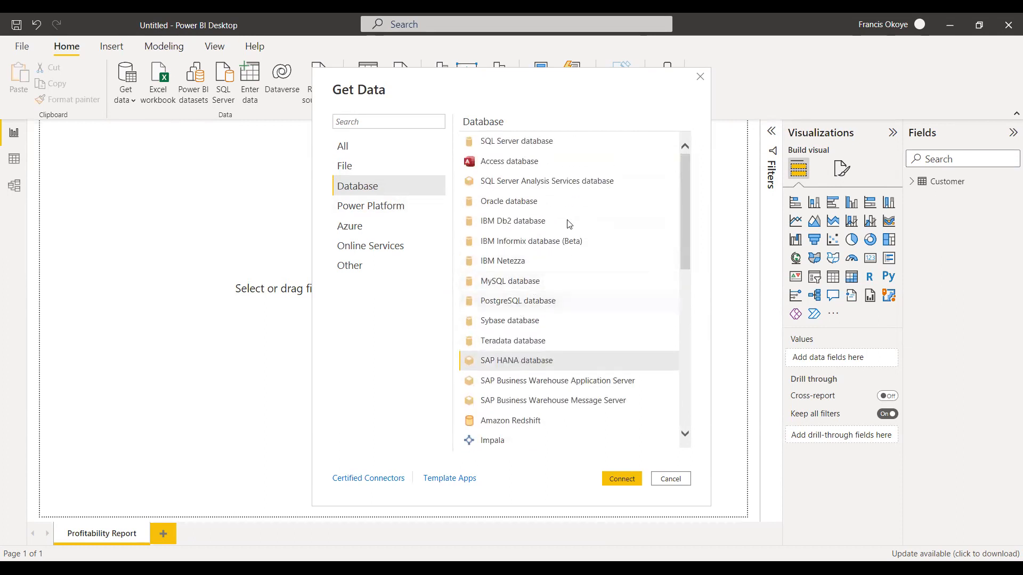
Examine the Power Platform, Azure, Online Services and Other data source categories, and close the list without connecting.
click(387, 211)
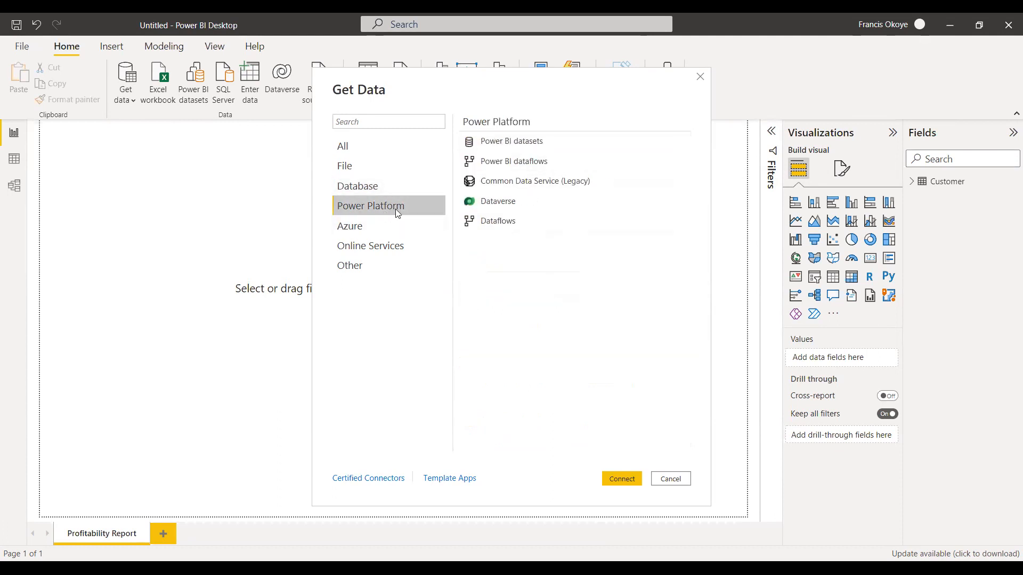
click(387, 226)
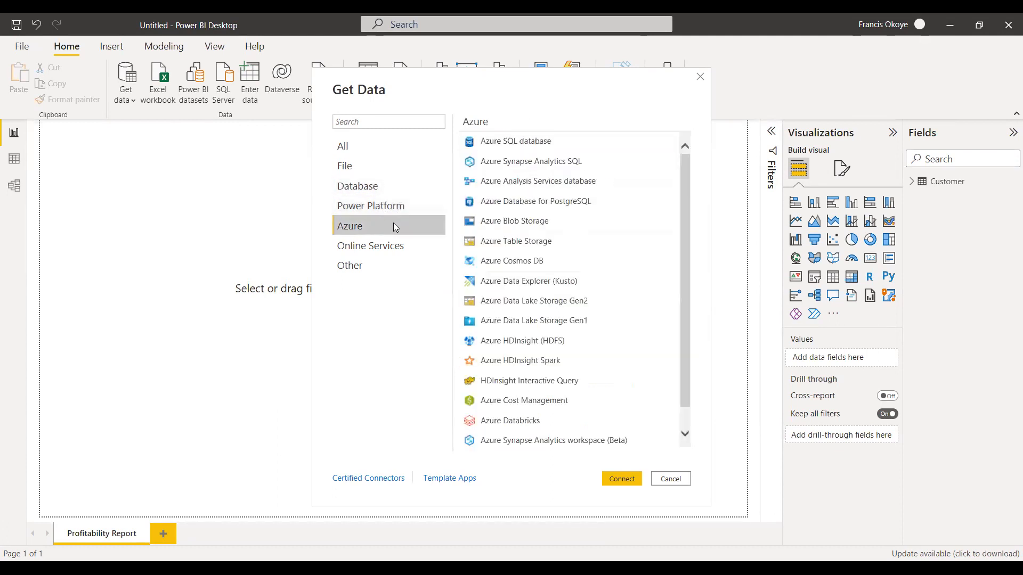
click(397, 251)
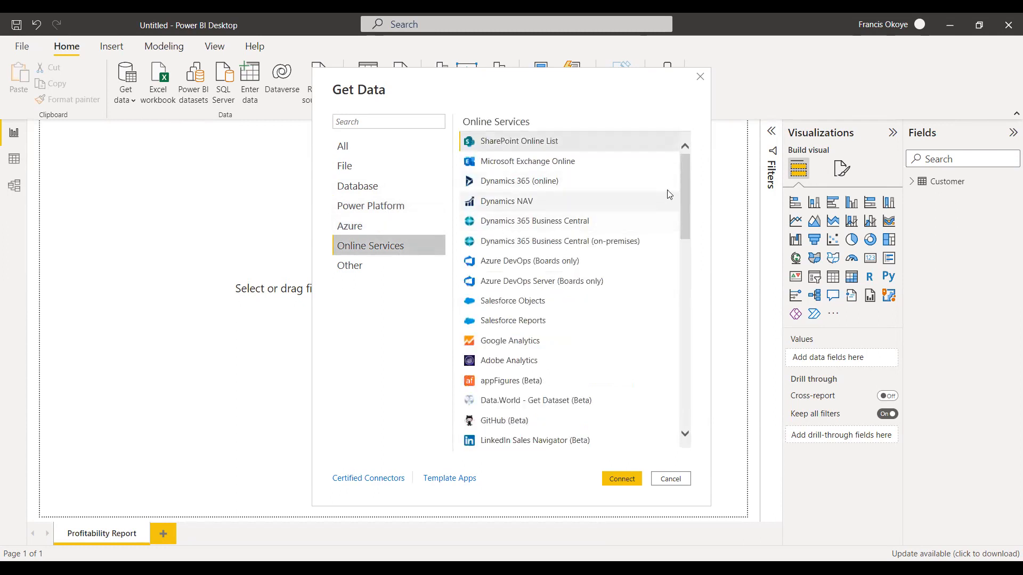
scroll(685, 213, down, 3)
scroll(686, 226, down, 2)
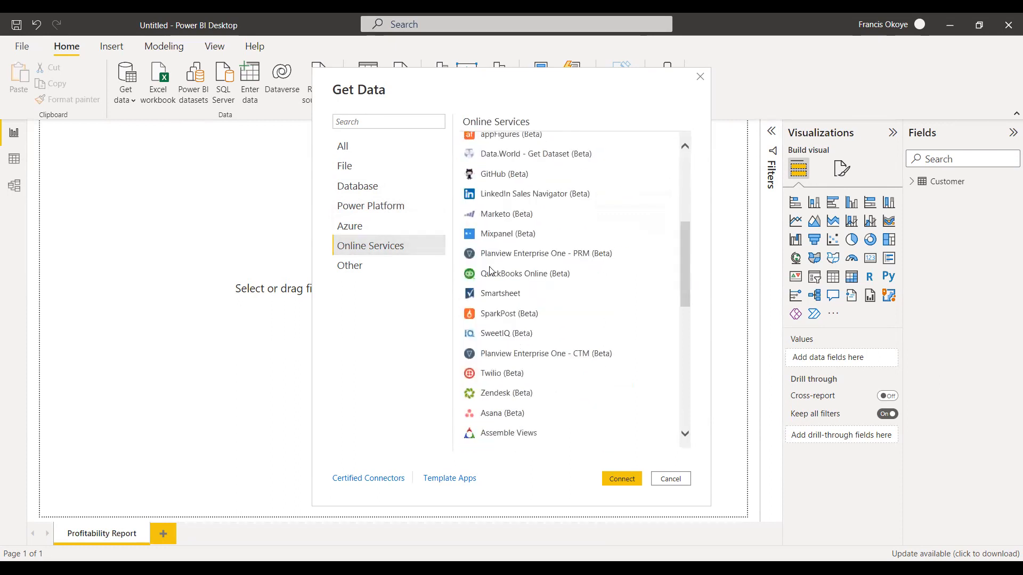
drag(683, 255, 669, 395)
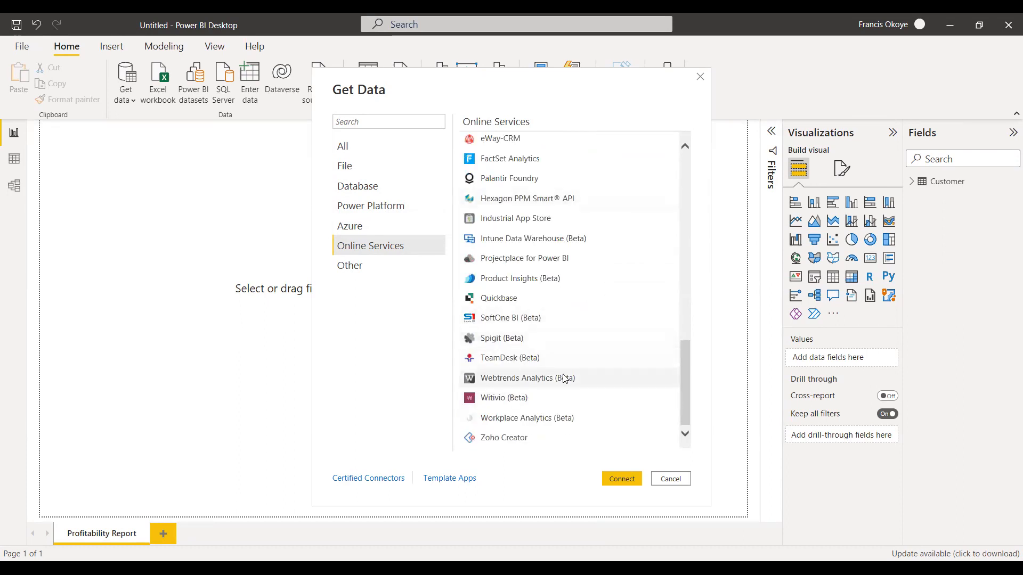
drag(684, 403, 680, 181)
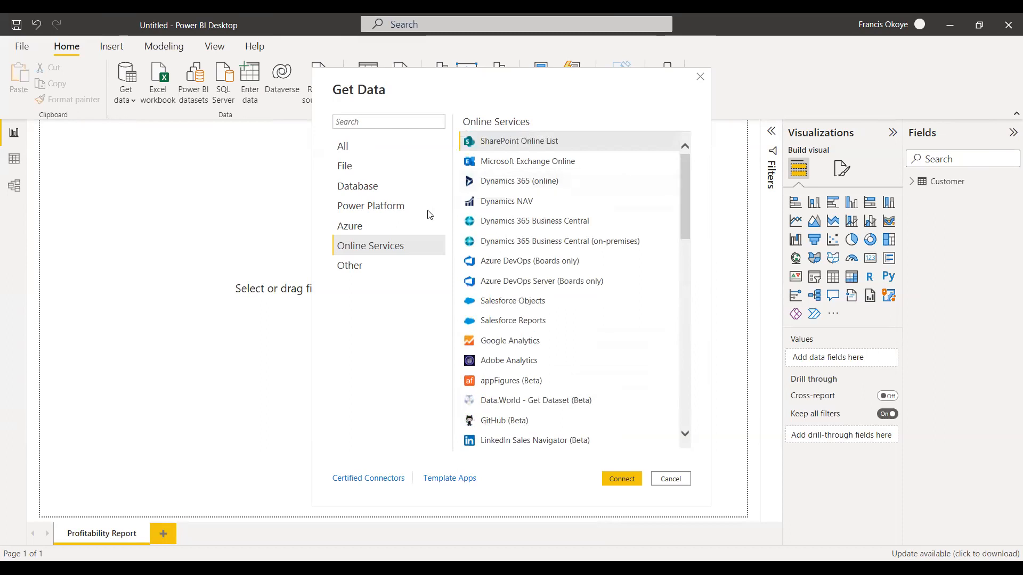
click(349, 272)
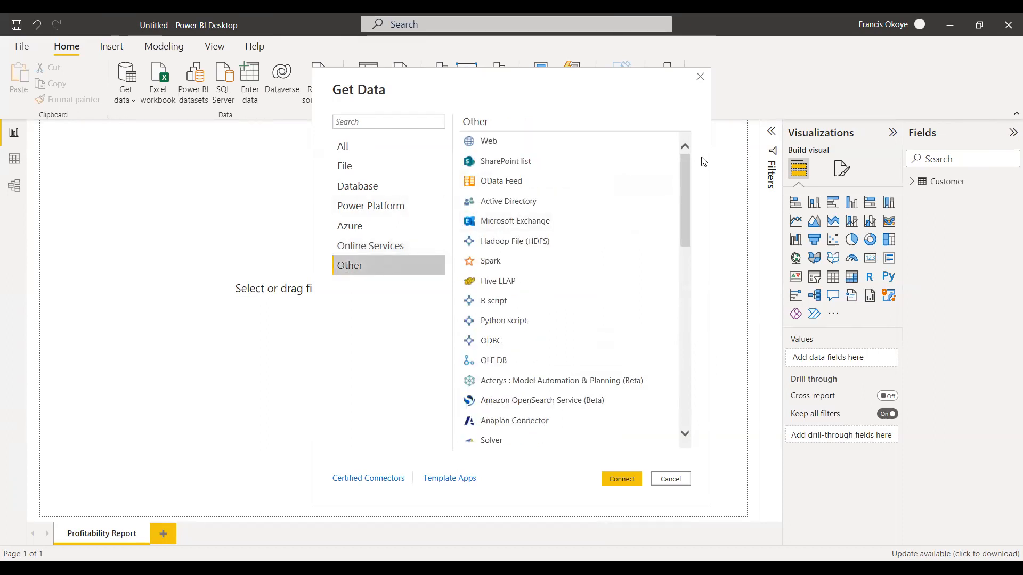
mouse_move(686, 163)
mouse_down()
mouse_move(682, 346)
mouse_move(683, 173)
mouse_up()
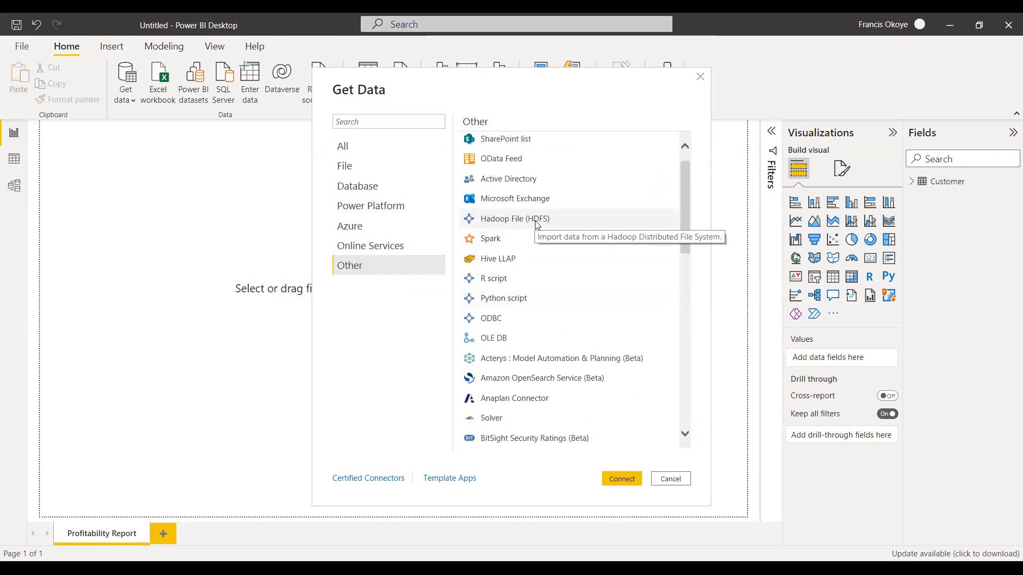
click(670, 480)
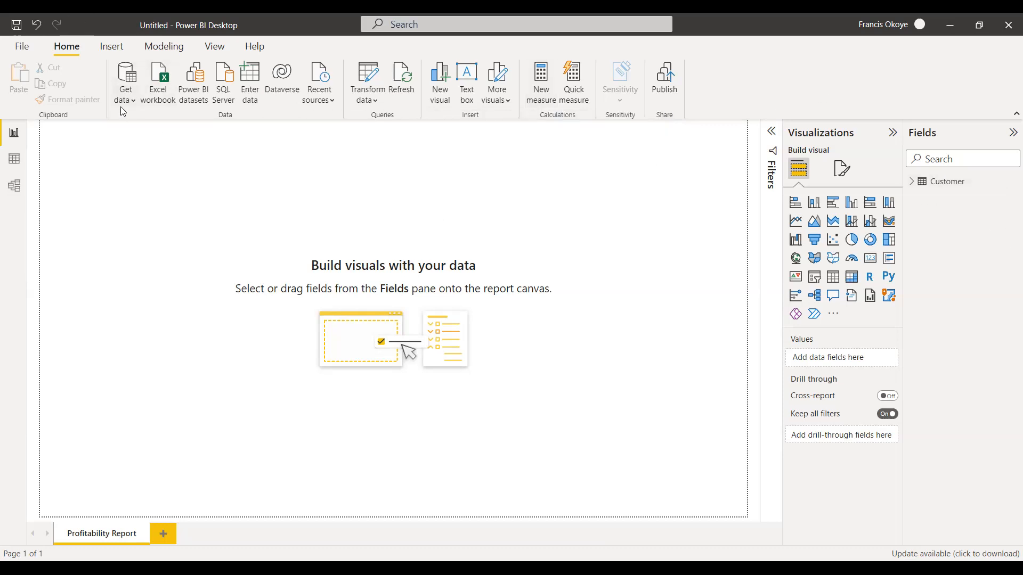
Build a table of Region and Profit from the Customer fields, shrink it and place it near the canvas's upper left corner.
click(912, 183)
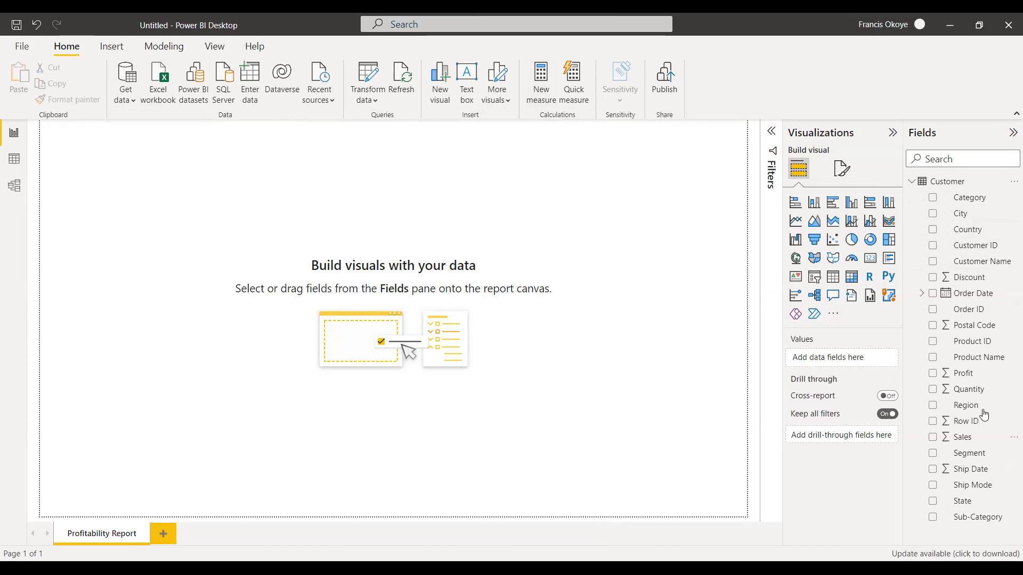
drag(976, 411, 117, 194)
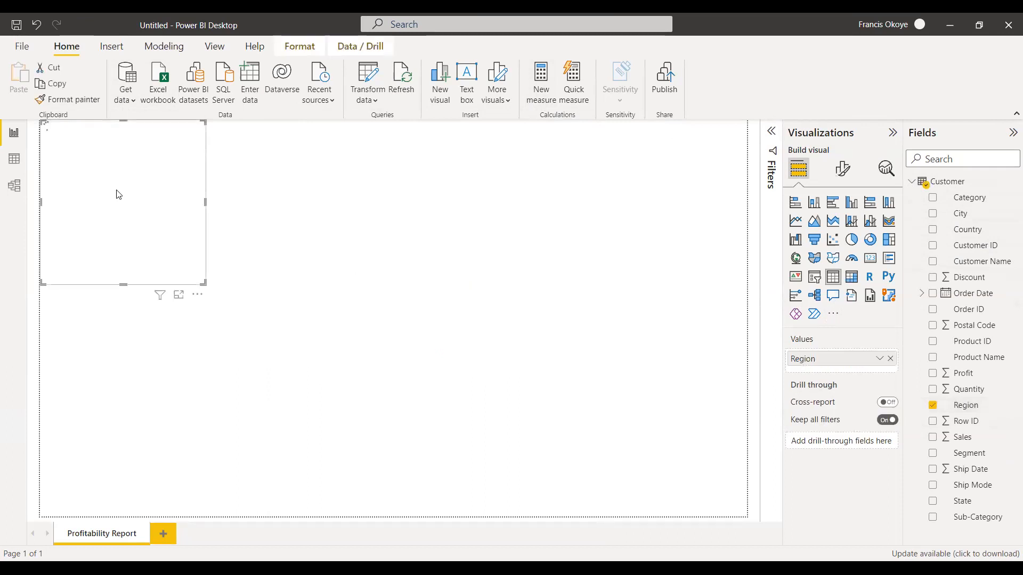
drag(126, 197, 114, 214)
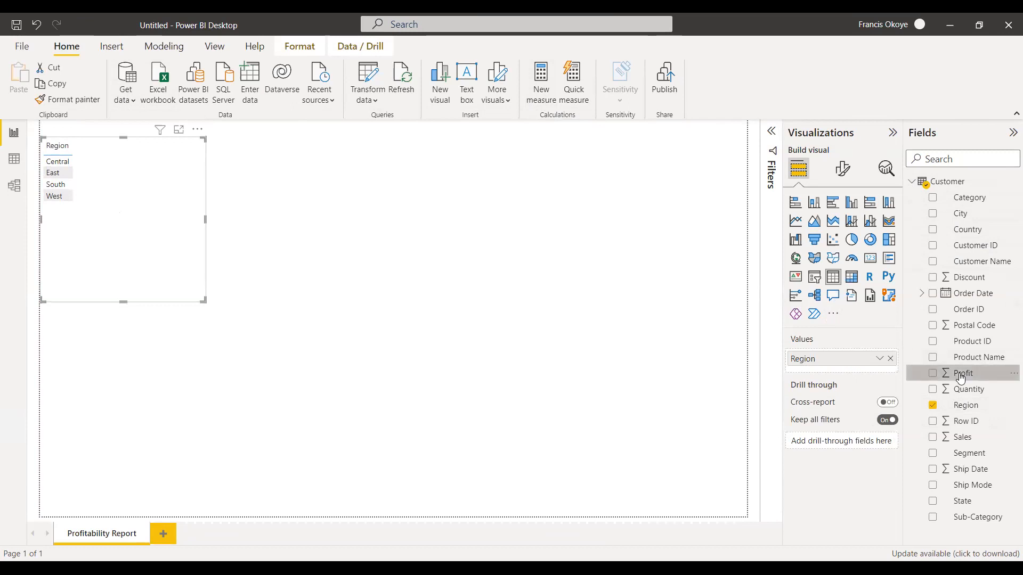
drag(961, 378, 151, 278)
drag(125, 335, 121, 266)
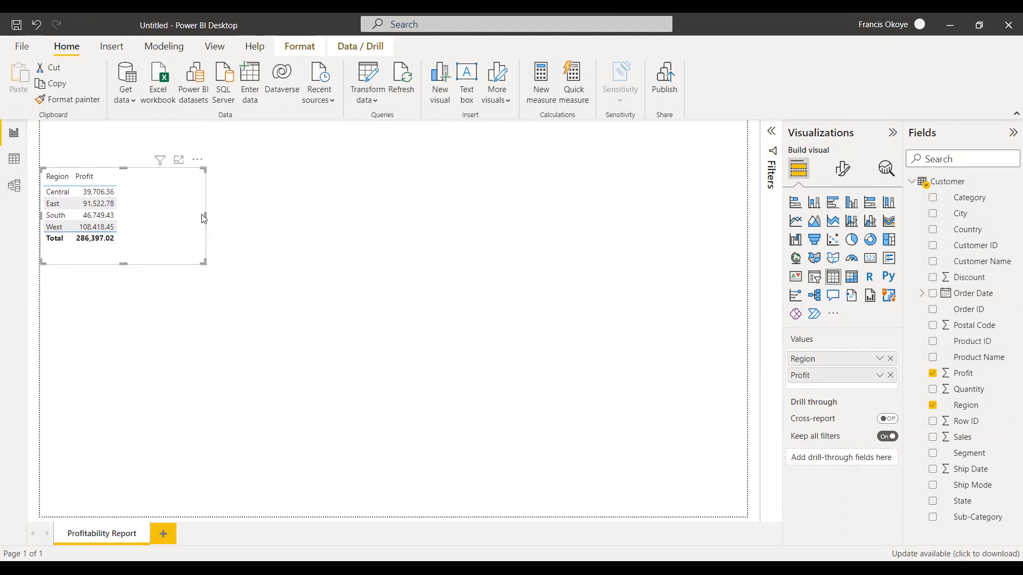
drag(205, 215, 154, 216)
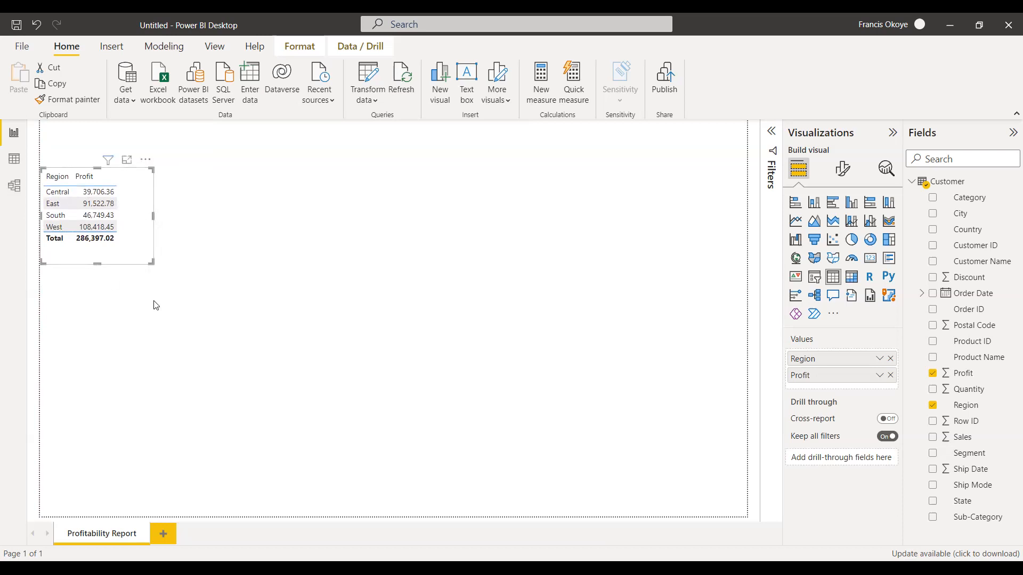
click(215, 287)
click(131, 244)
click(208, 222)
click(133, 229)
click(320, 218)
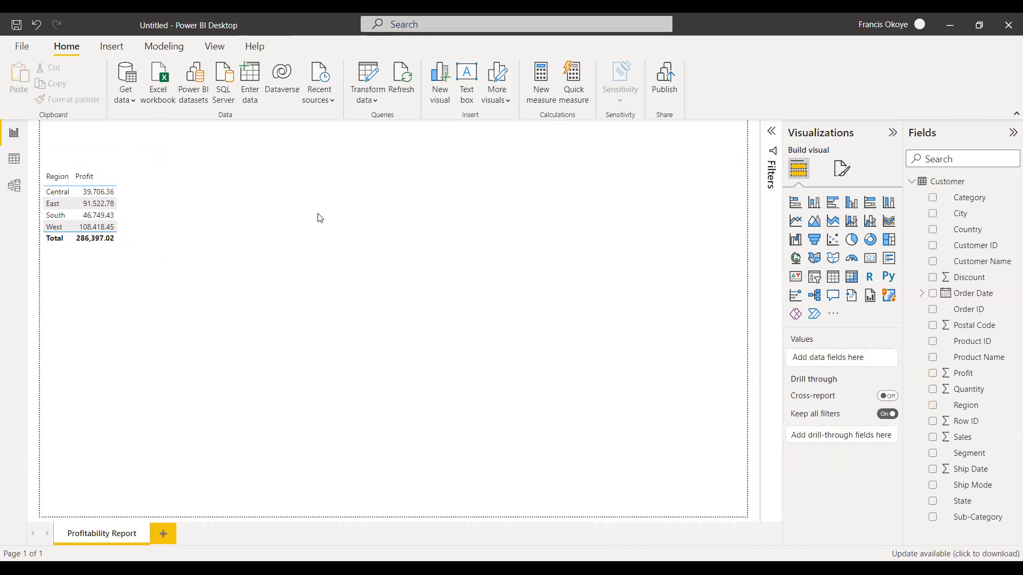
Build a second table of Segment and Profit, narrow it and place it beside the Region table.
click(152, 223)
click(216, 186)
click(974, 456)
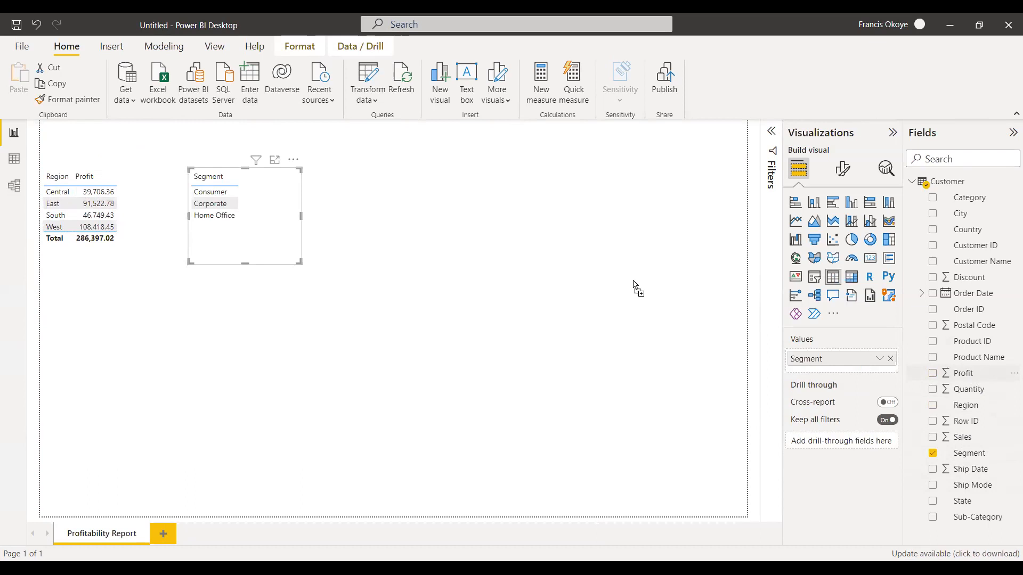
drag(636, 288, 275, 197)
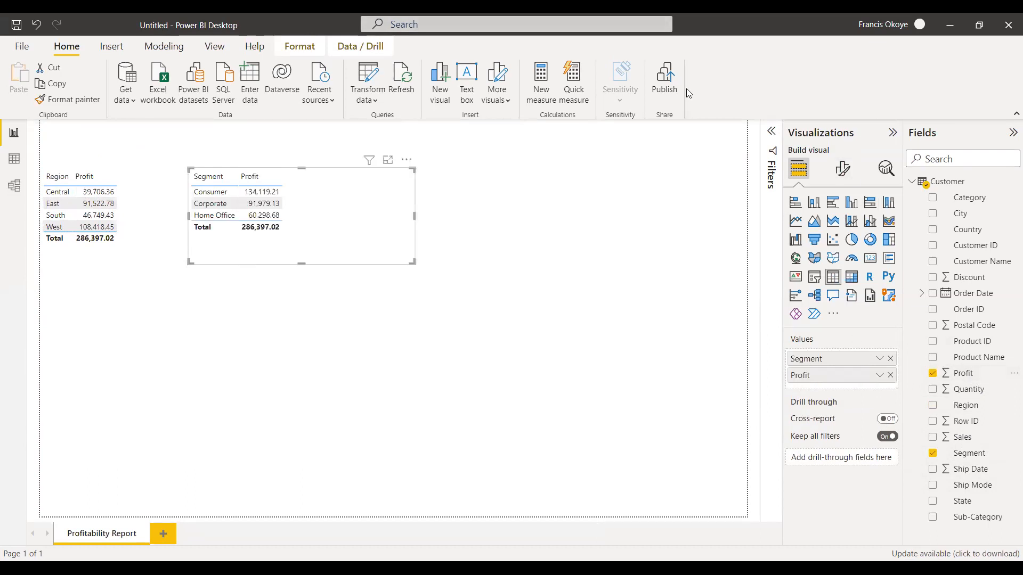
mouse_move(826, 52)
mouse_down()
mouse_move(836, 94)
mouse_move(867, 53)
mouse_move(891, 59)
mouse_move(896, 40)
mouse_move(912, 52)
mouse_move(926, 39)
mouse_move(901, 73)
mouse_up()
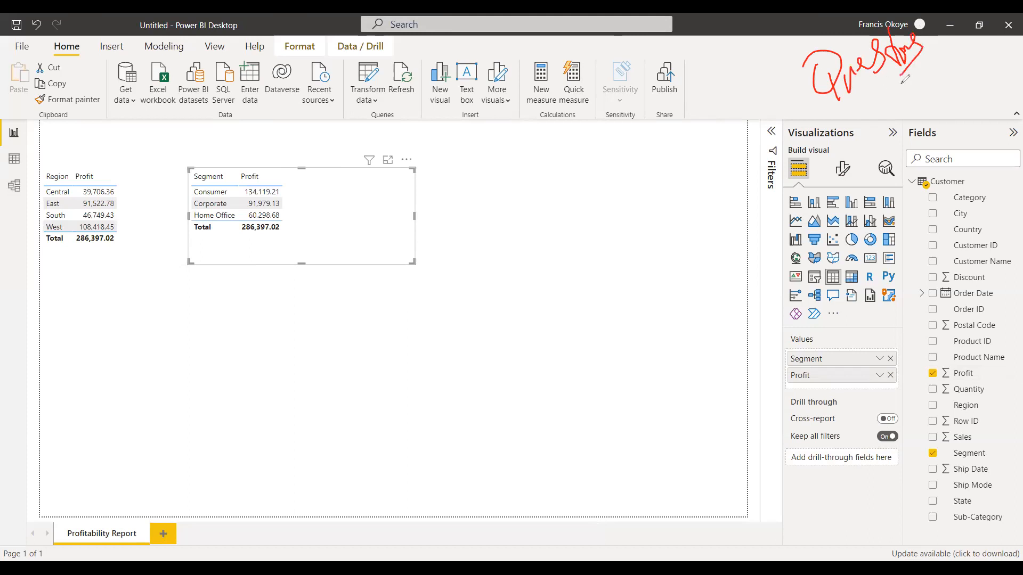
drag(844, 102, 901, 82)
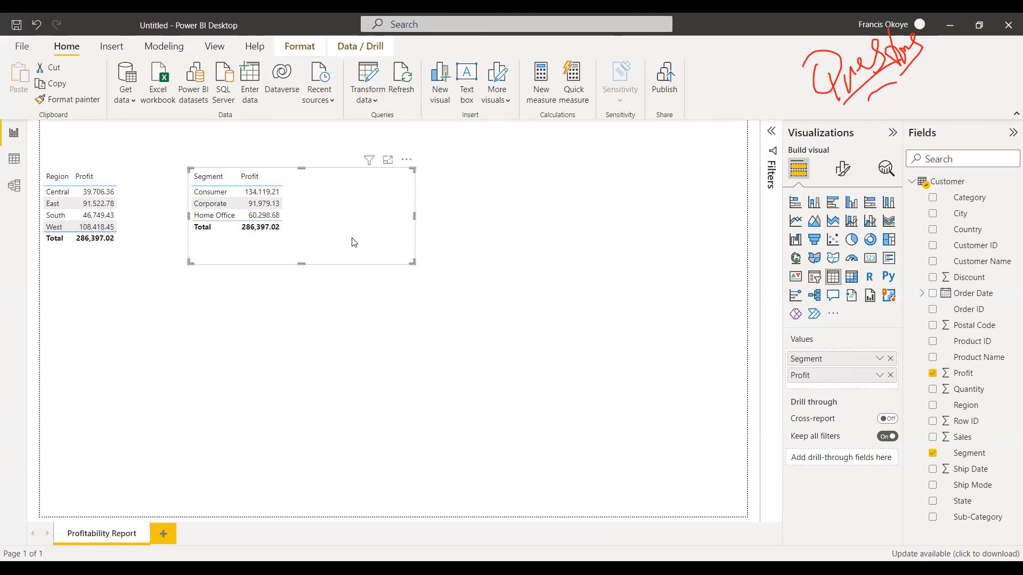
drag(319, 232, 236, 261)
click(370, 208)
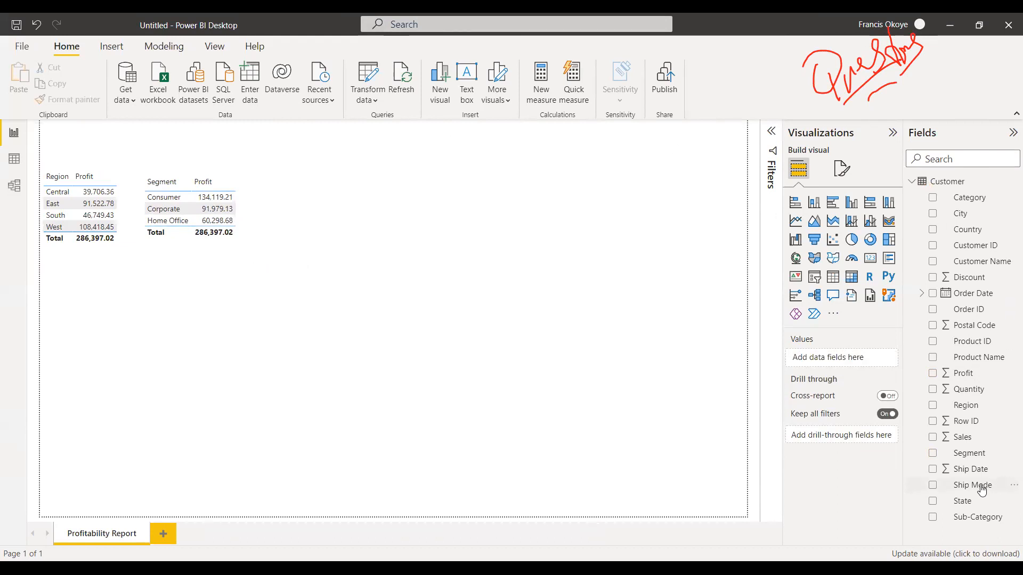
Build a third table of Ship Mode and Profit beside the Segment table.
drag(975, 487, 359, 196)
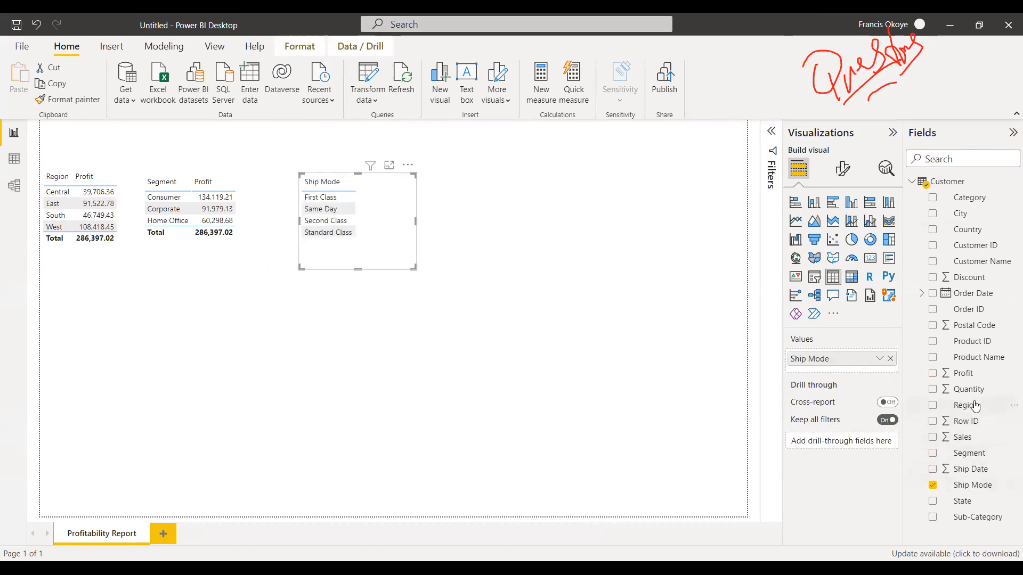
drag(738, 318, 415, 219)
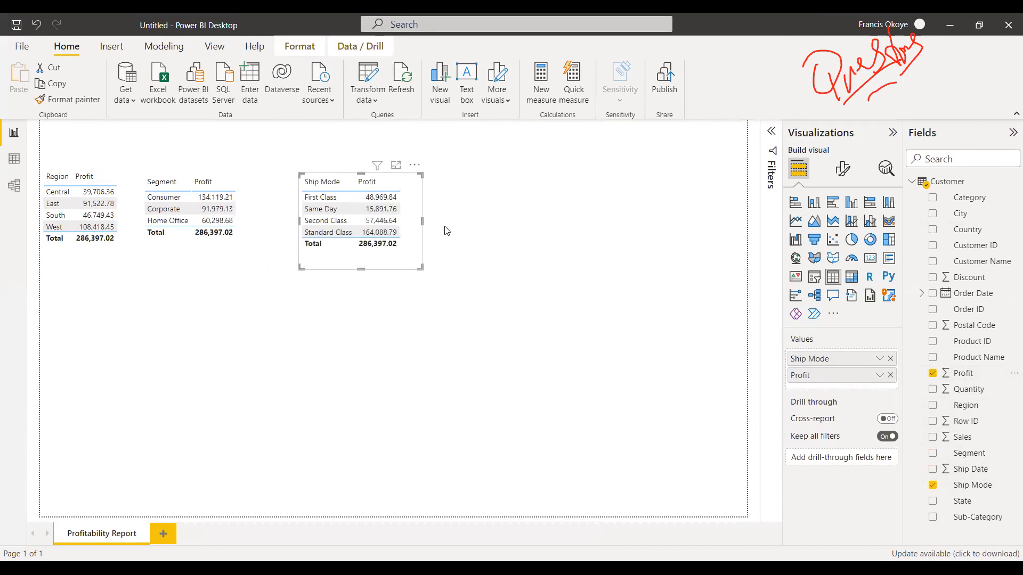
click(448, 228)
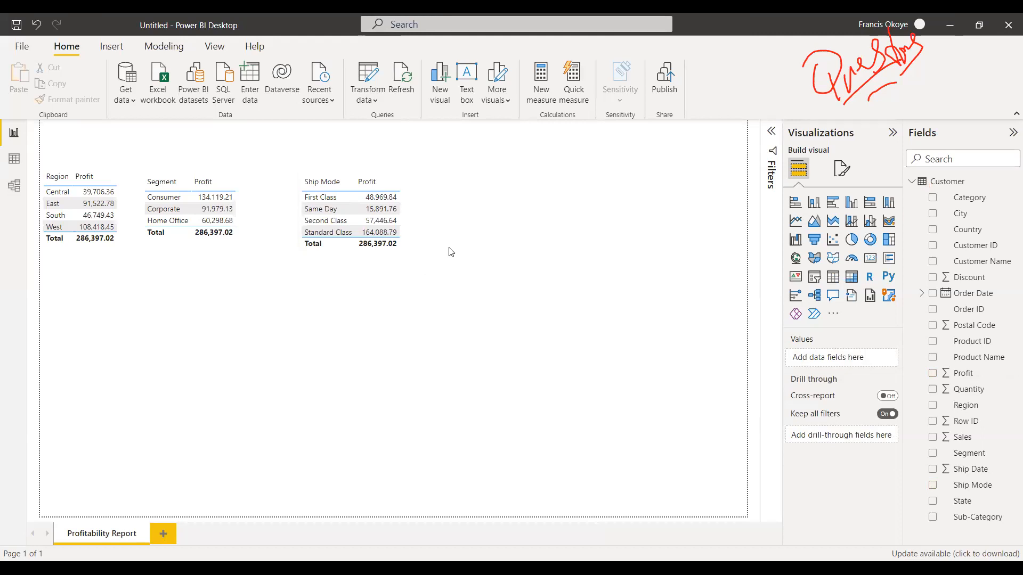
Align the Region, Segment and Ship Mode tables in one row and spread them apart.
click(238, 262)
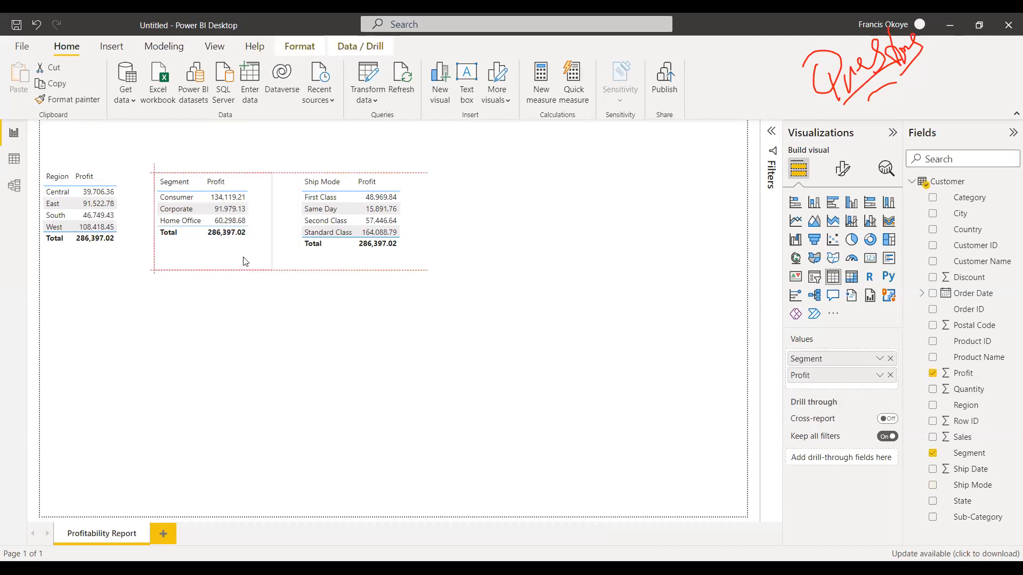
drag(120, 260, 120, 265)
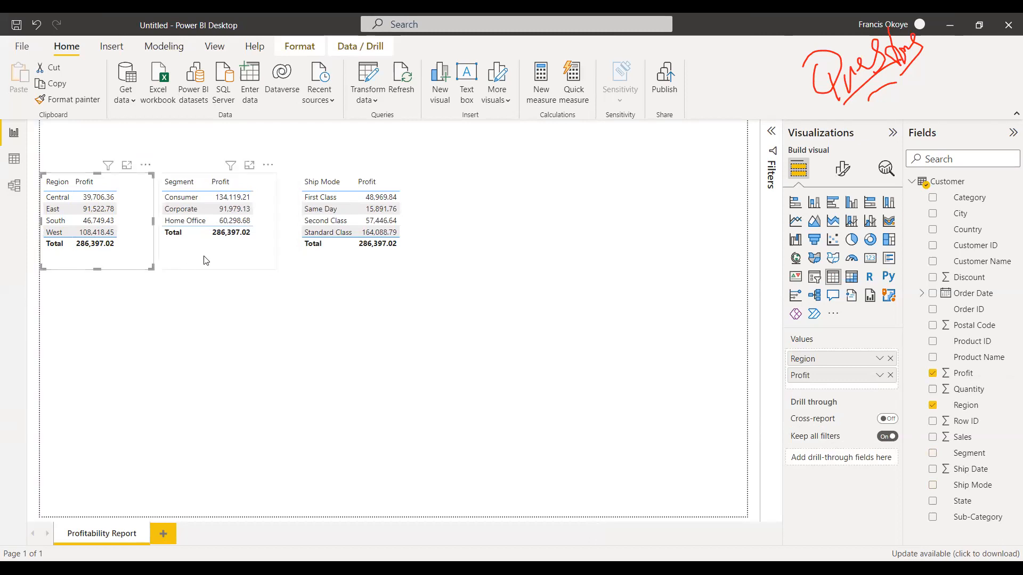
drag(191, 260, 207, 260)
drag(354, 266, 410, 257)
mouse_move(248, 262)
mouse_down()
mouse_move(271, 262)
mouse_move(253, 261)
mouse_up()
click(367, 275)
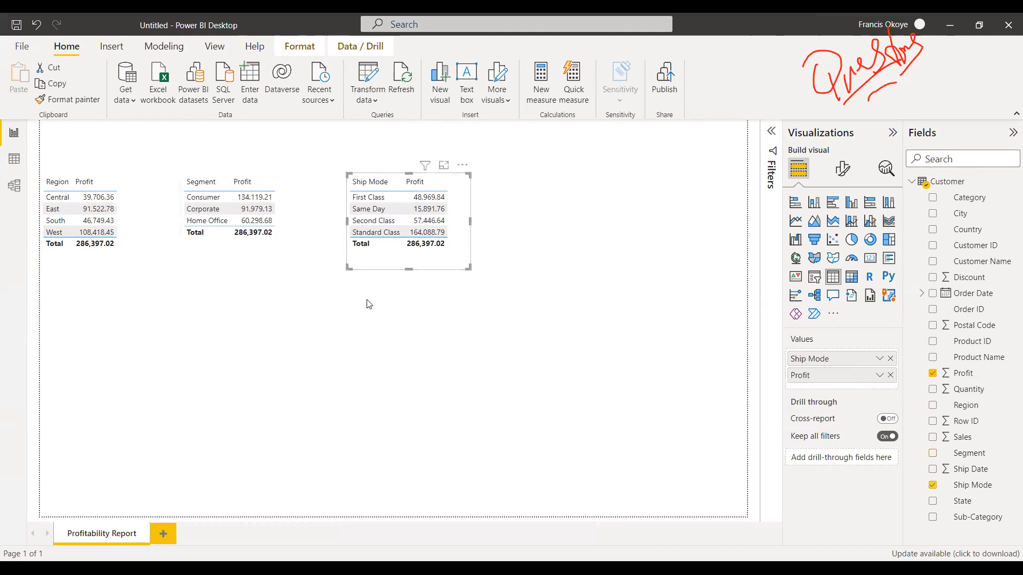
click(321, 298)
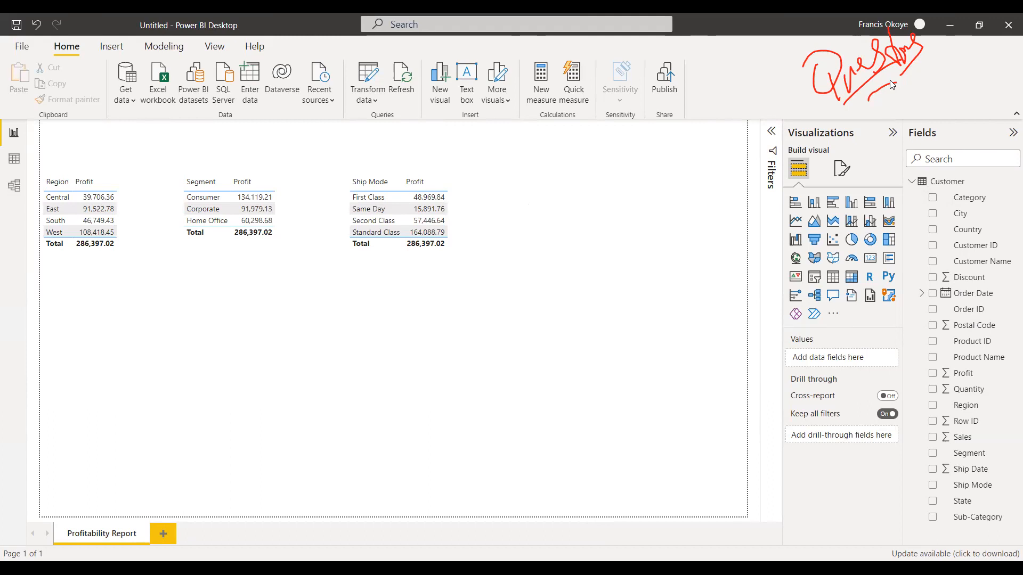
Shift the Region table slightly right and convert it to a stacked column chart after trying a stacked bar chart.
drag(129, 256, 135, 249)
click(145, 295)
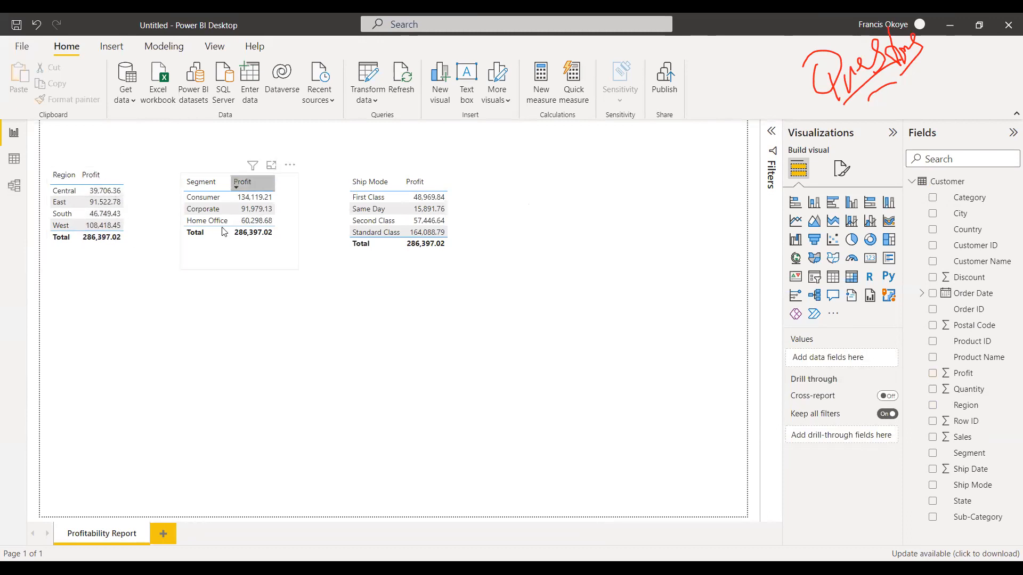
click(99, 261)
drag(139, 250, 137, 256)
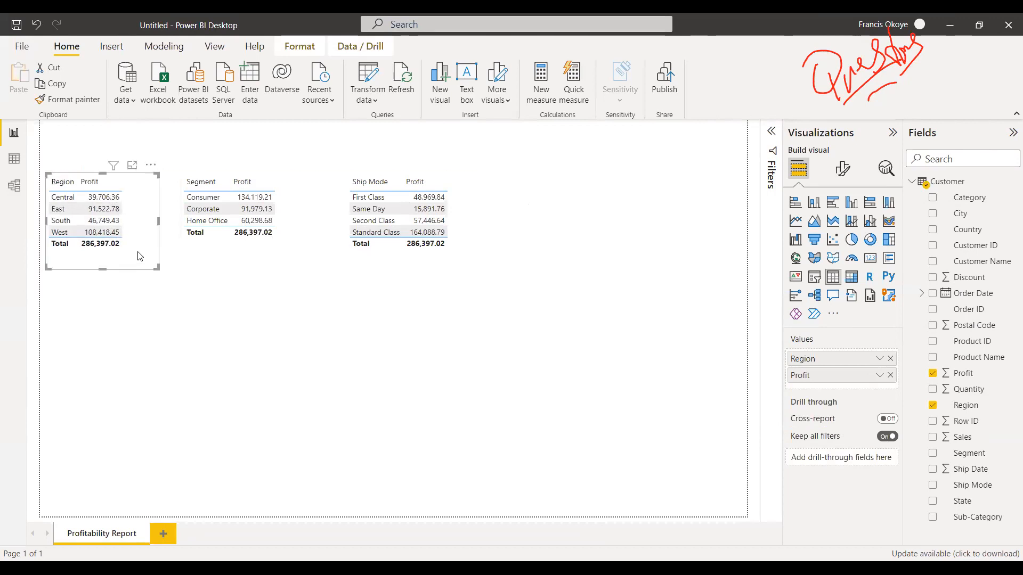
click(801, 204)
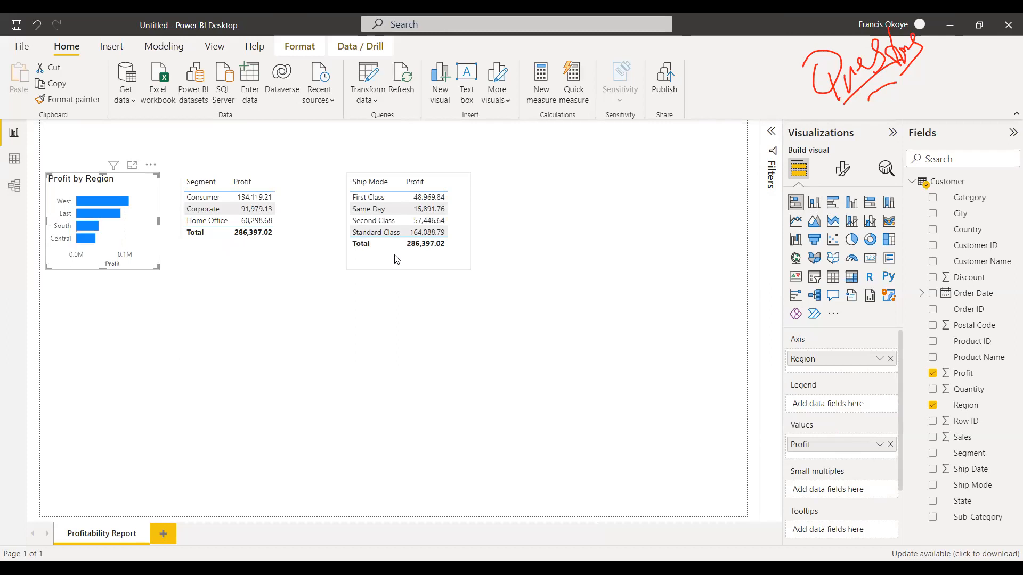
click(814, 203)
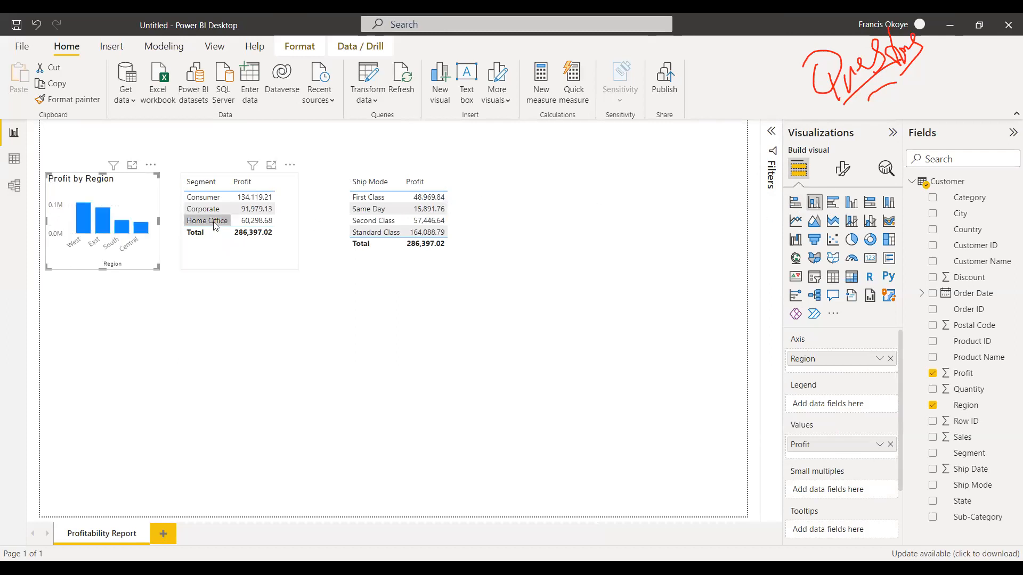
Move the Segment table beneath the Profit by Region chart, and make the chart taller and wider.
drag(215, 254, 82, 421)
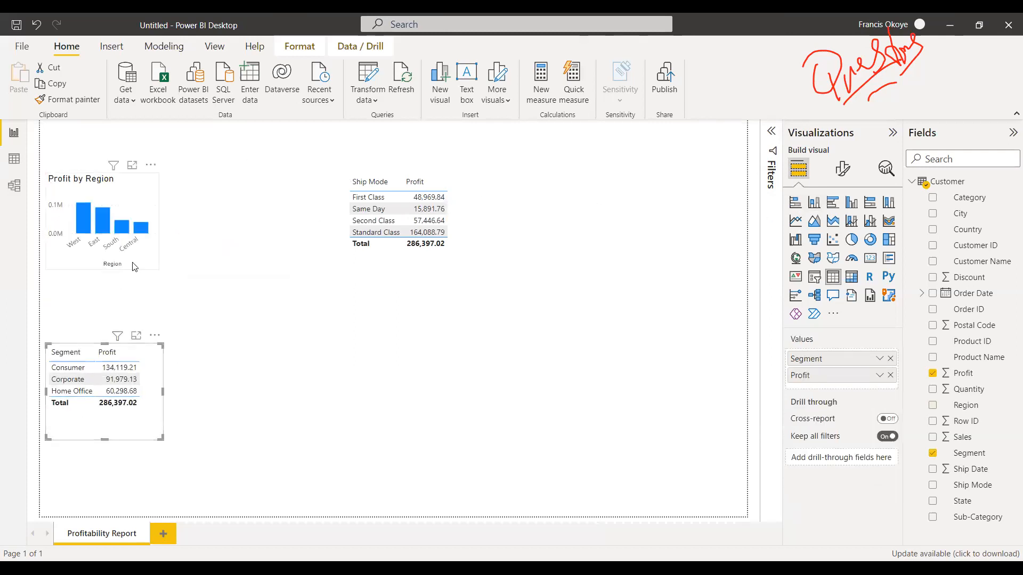
click(107, 267)
drag(107, 267, 106, 298)
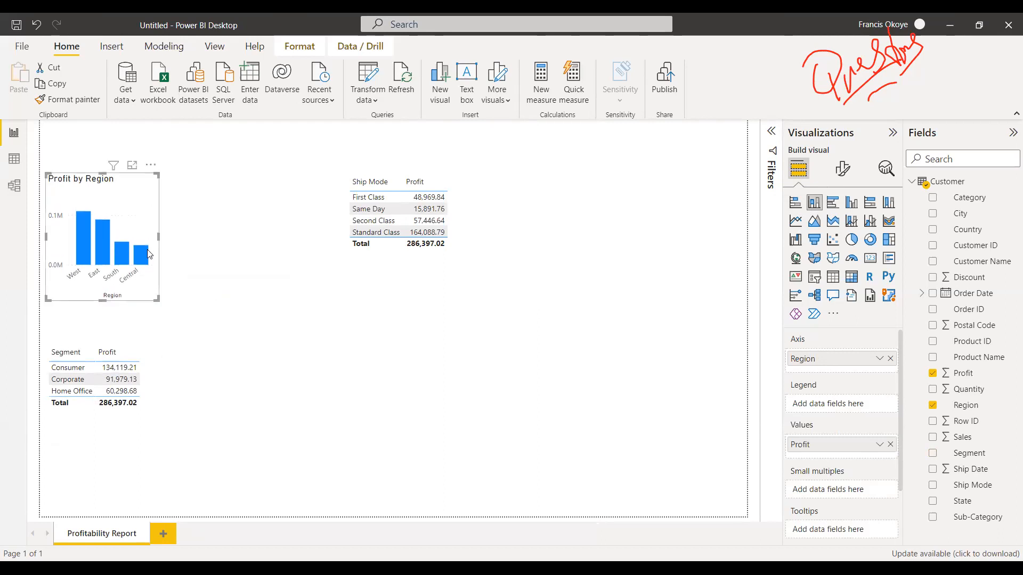
drag(157, 240, 231, 240)
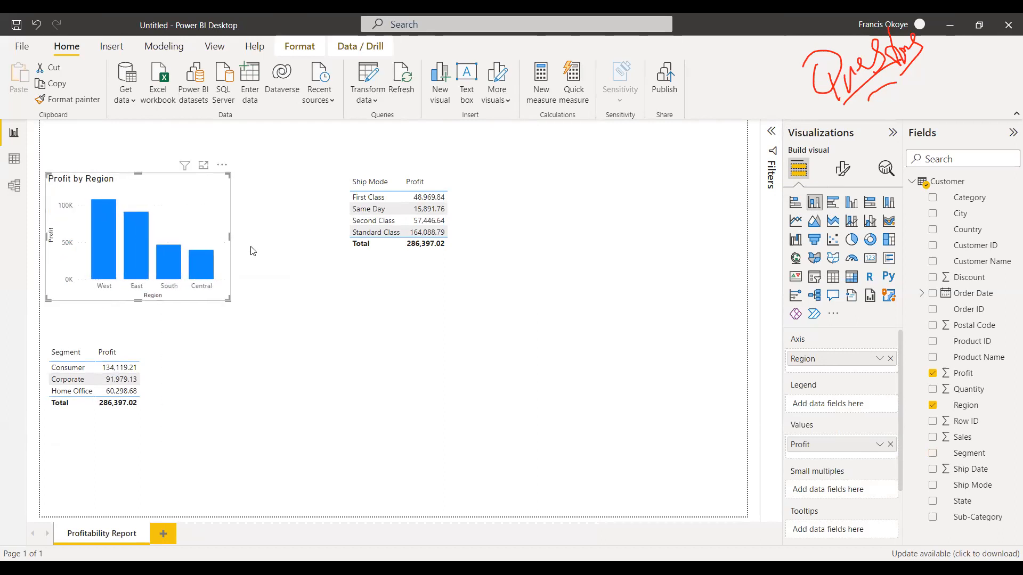
click(290, 274)
click(412, 245)
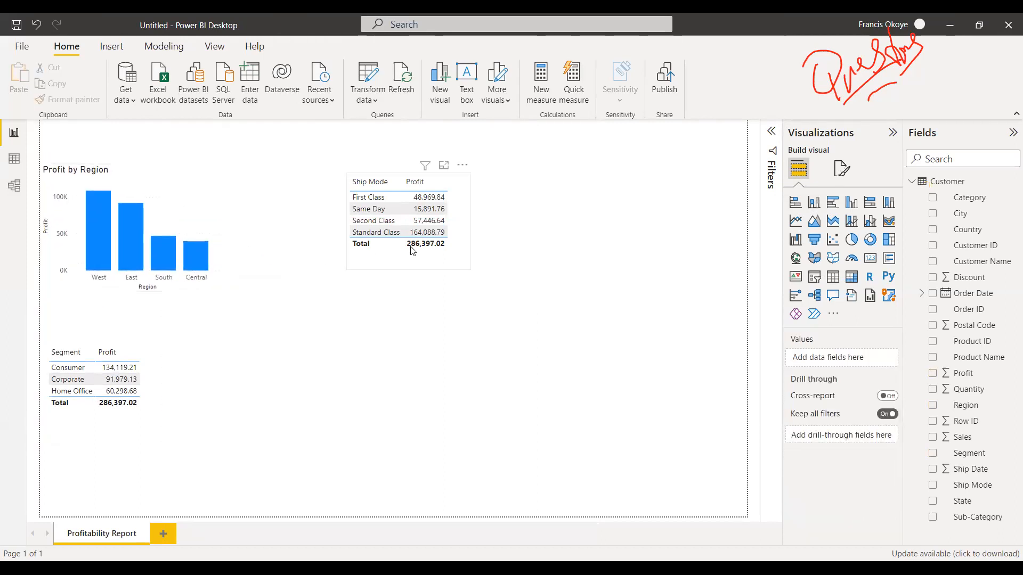
Convert the Ship Mode table to a donut chart, enlarge it, and place it beside the Profit by Region chart.
drag(414, 253, 362, 257)
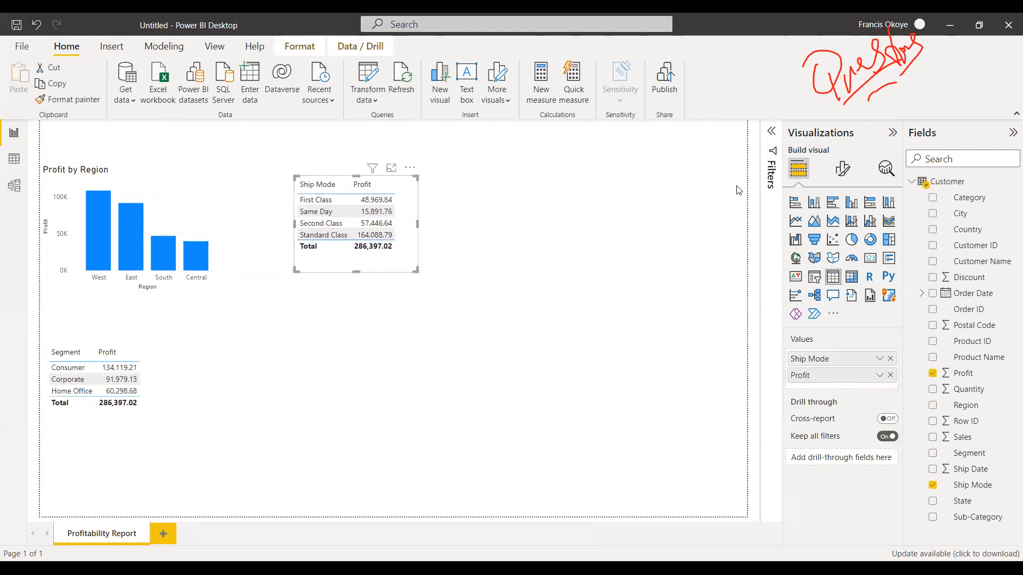
click(870, 239)
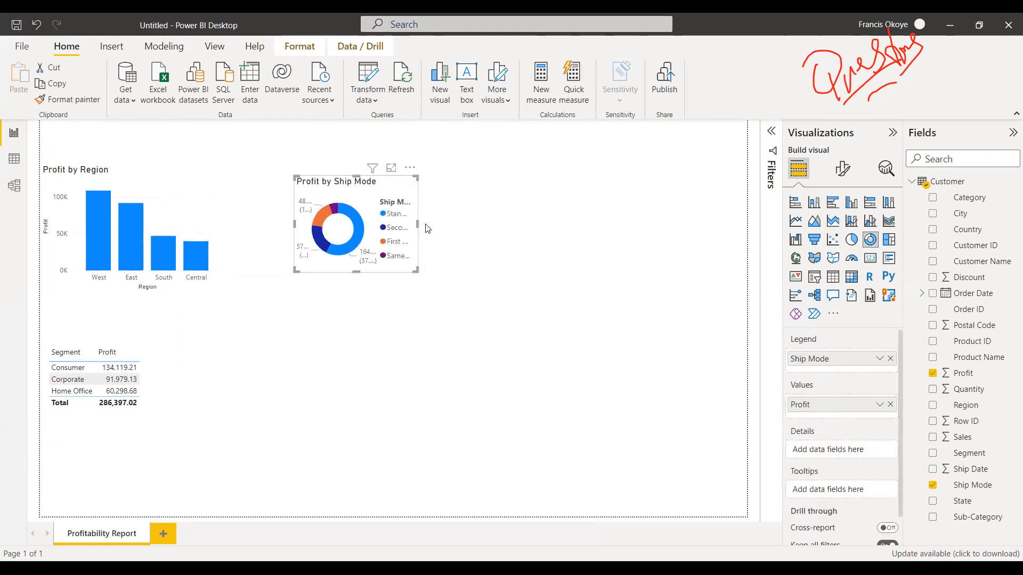
drag(418, 270, 491, 278)
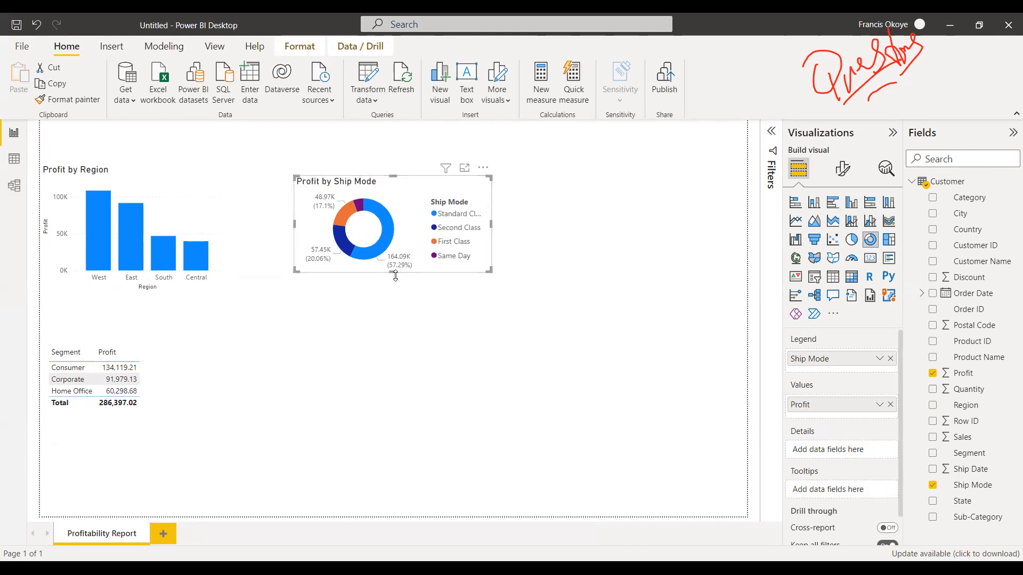
drag(403, 285, 364, 274)
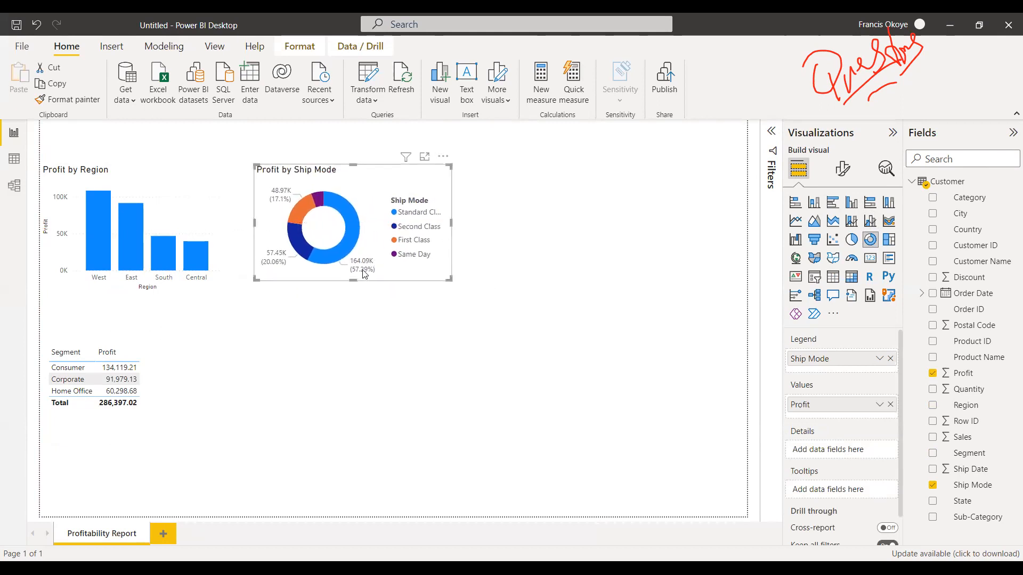
click(133, 345)
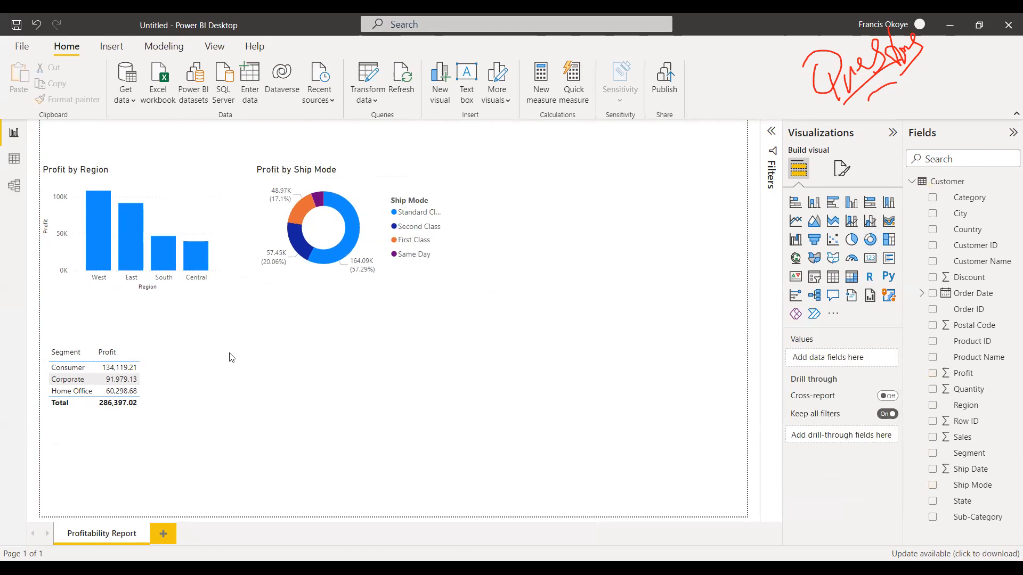
Move the Segment table beside the Ship Mode donut chart and convert it to a wider clustered column chart.
click(133, 393)
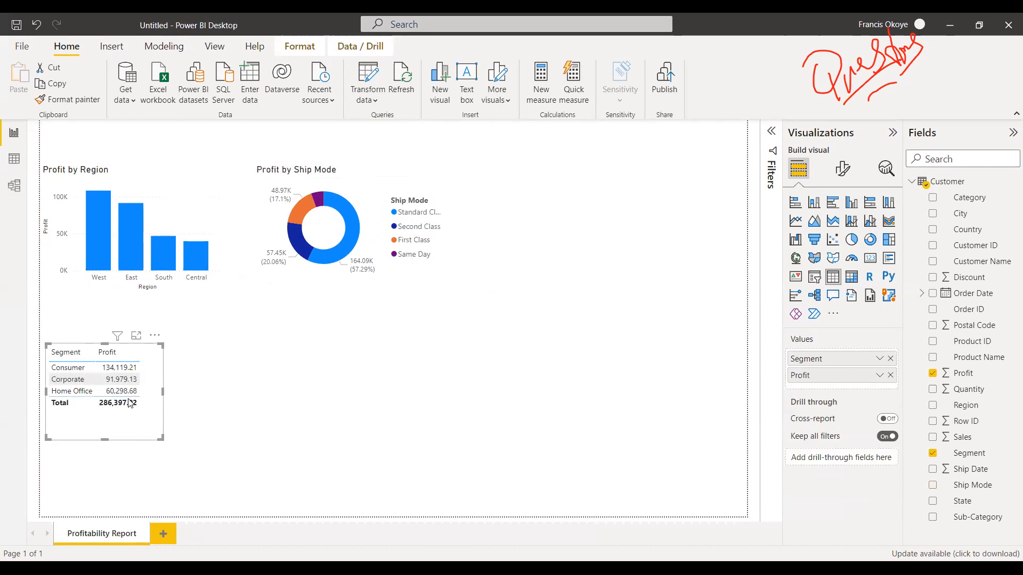
click(135, 420)
drag(134, 421, 576, 254)
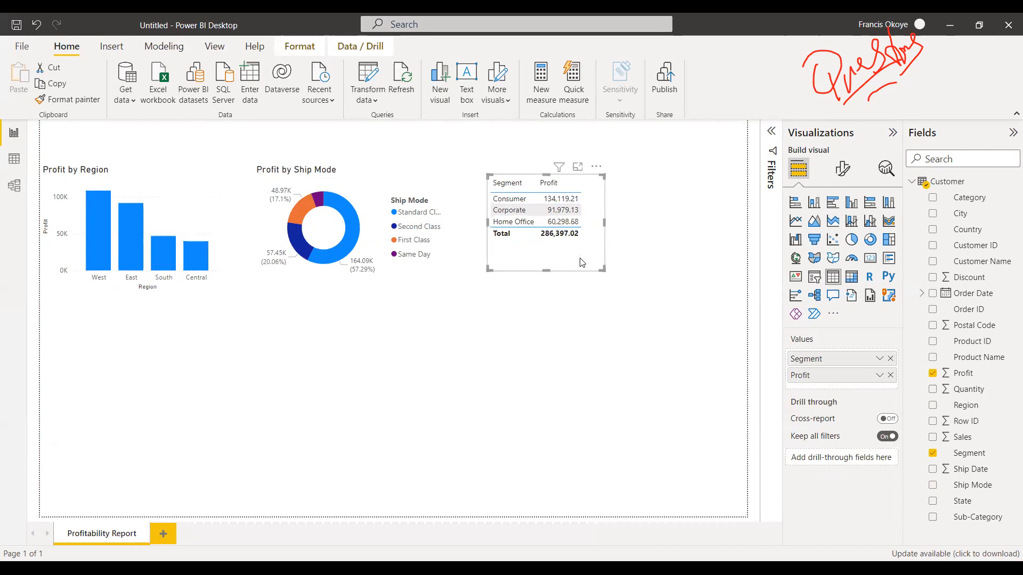
click(852, 203)
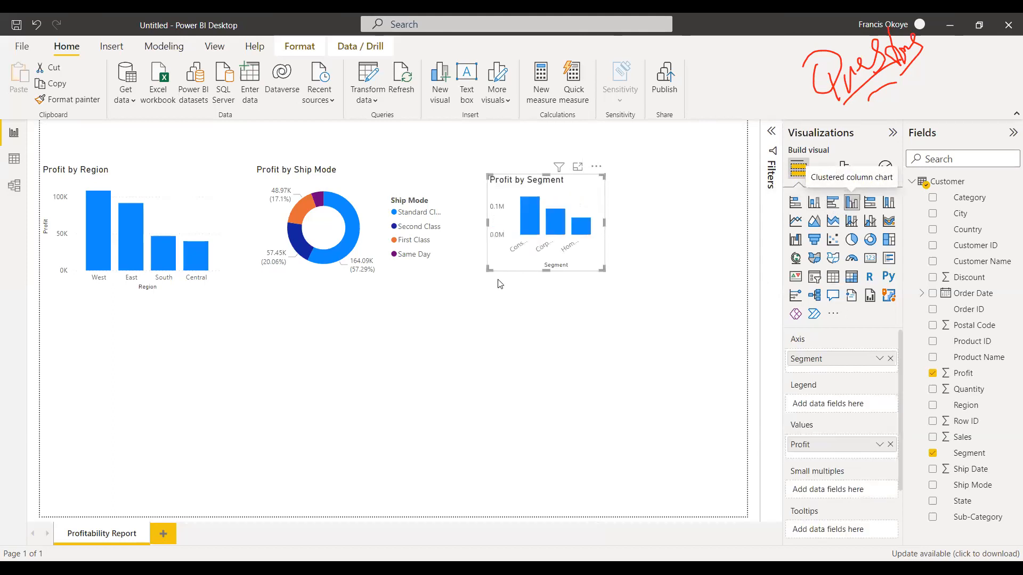
drag(605, 223, 704, 220)
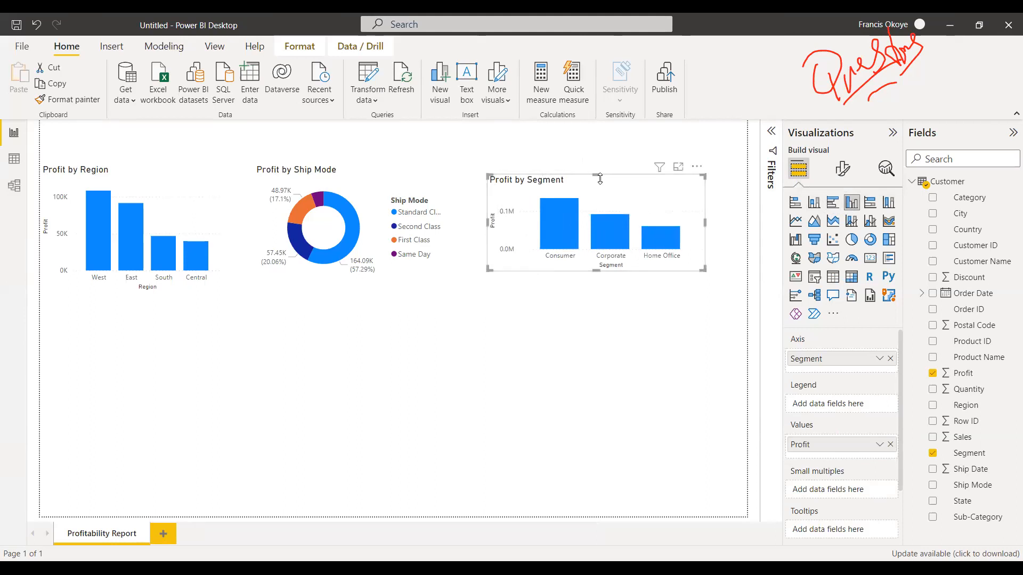
drag(596, 173, 596, 163)
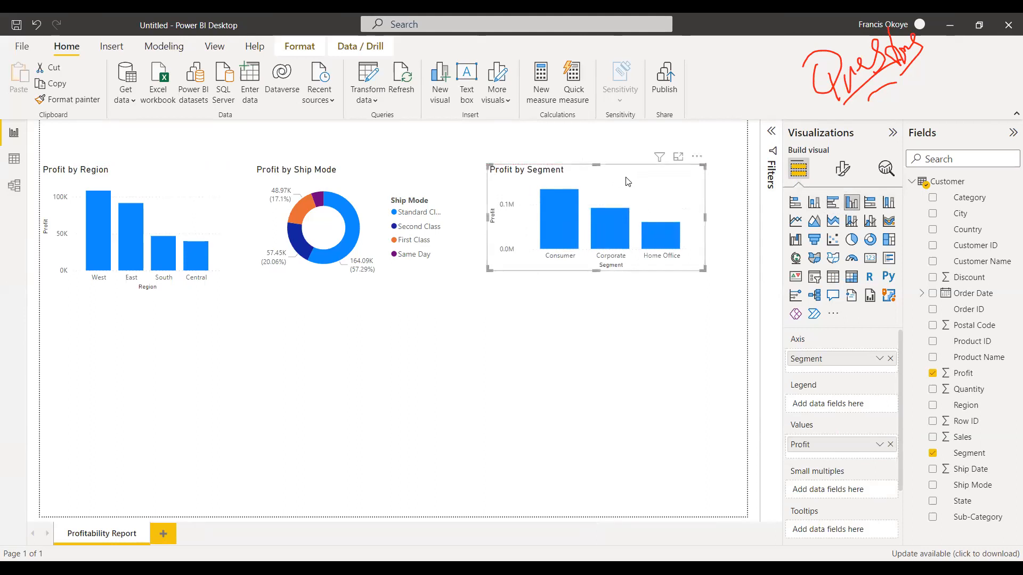
key(ctrl+z)
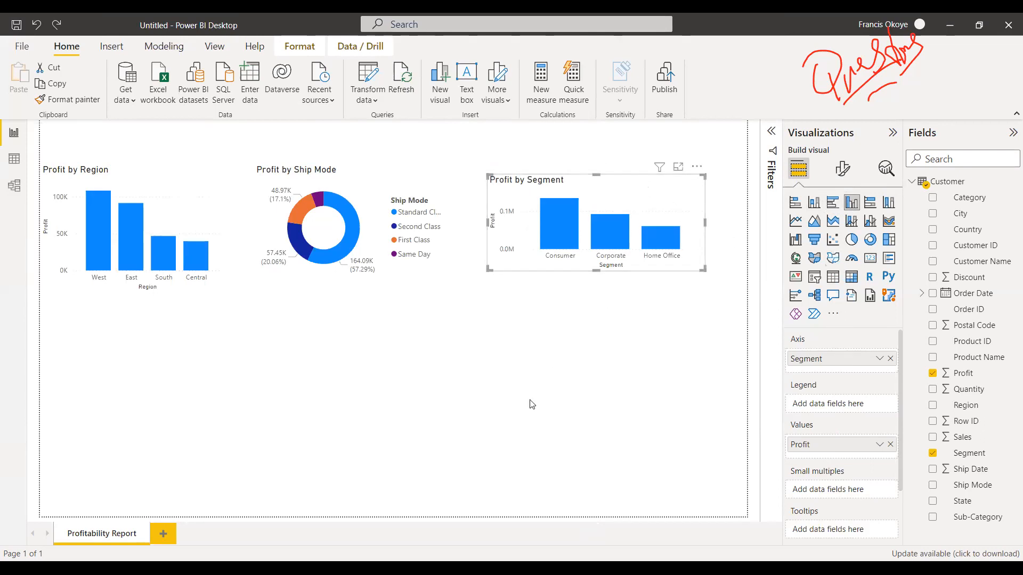
Delete the Profit by Segment chart and build a new Segment and Profit table beneath the Profit by Region chart.
drag(637, 206, 326, 397)
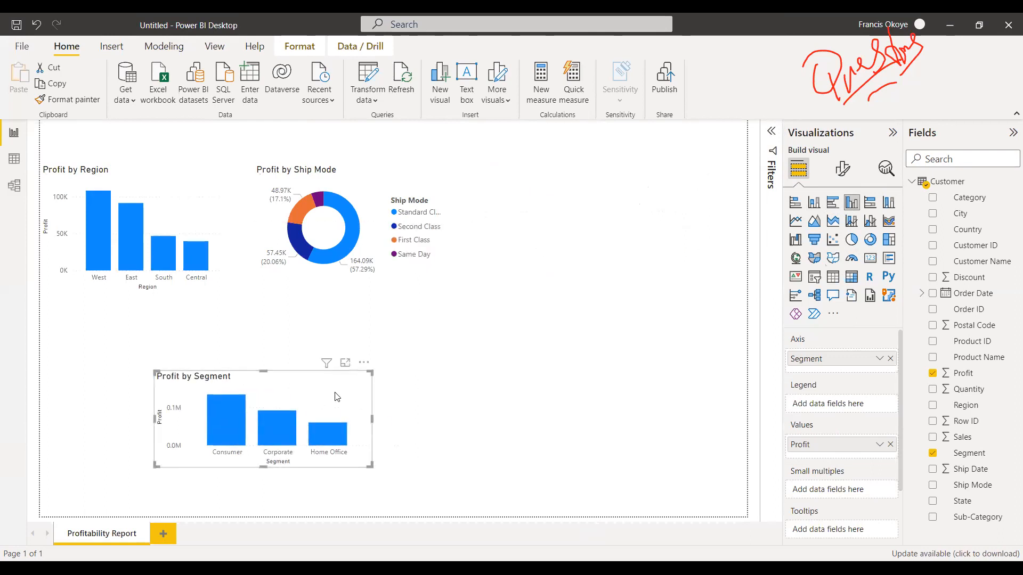
key(Delete)
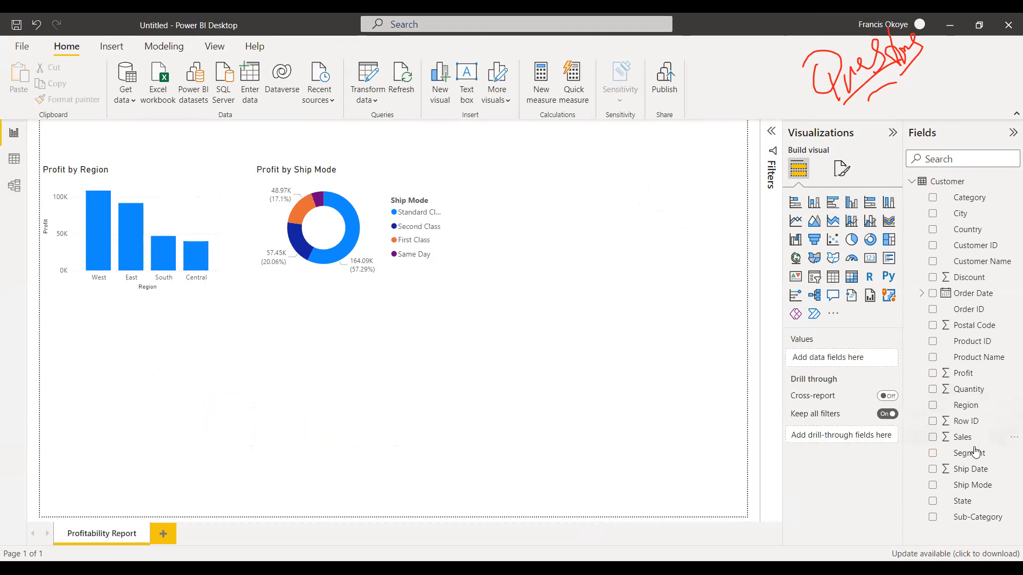
drag(971, 456, 171, 440)
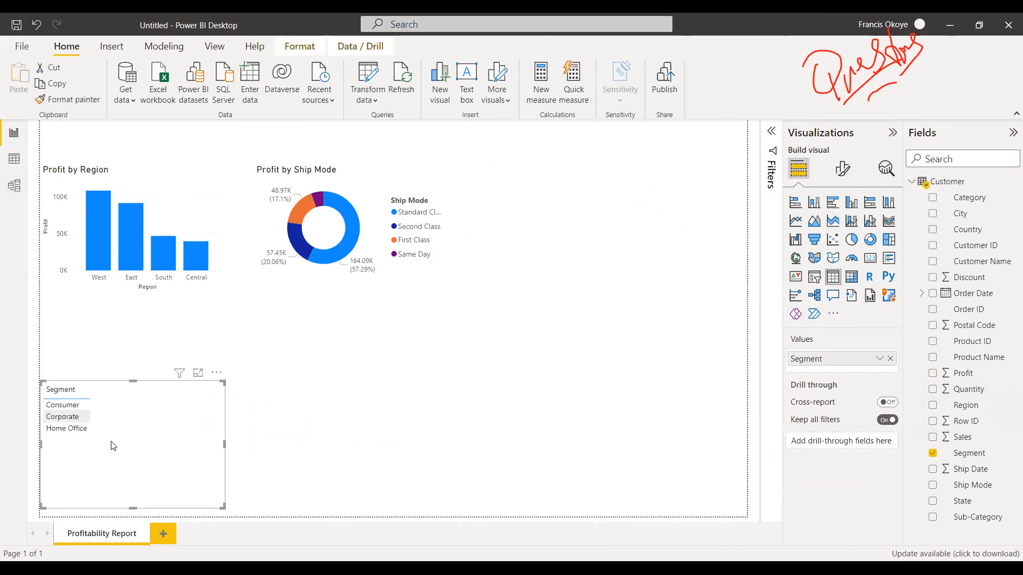
drag(112, 447, 110, 419)
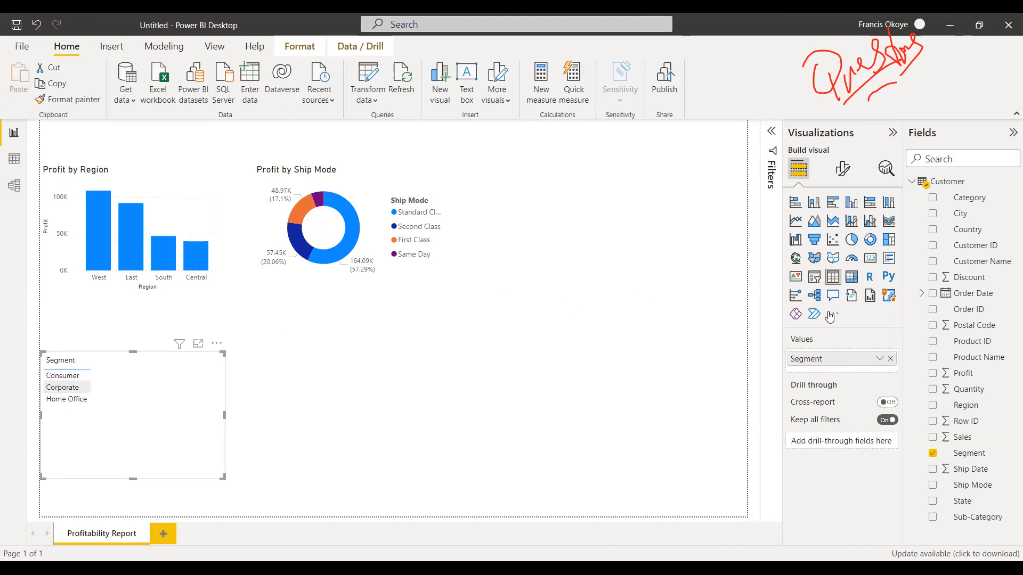
drag(983, 375, 176, 379)
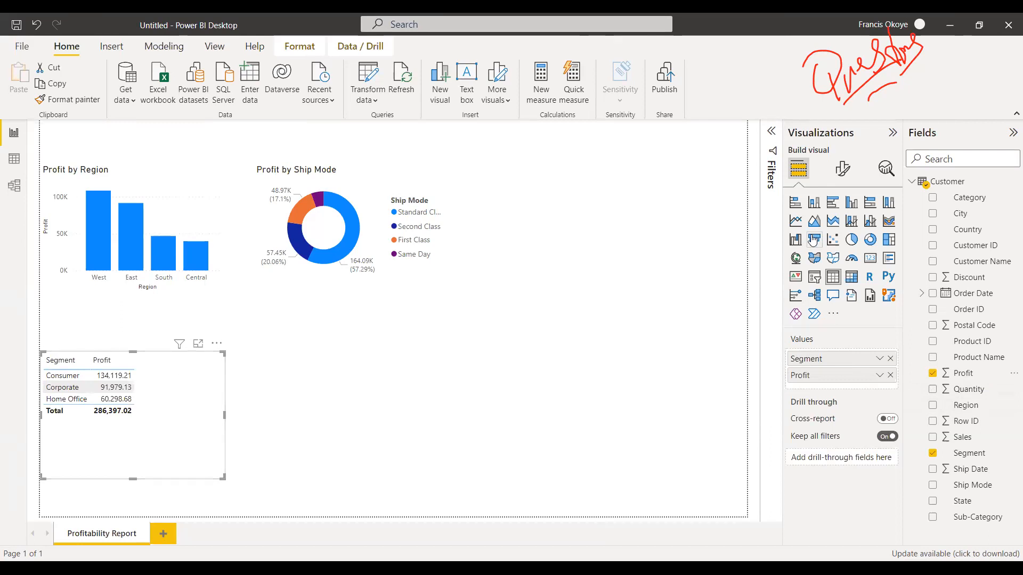
Convert the new Segment table to a widened stacked column chart and move it beside the Ship Mode donut chart.
click(816, 203)
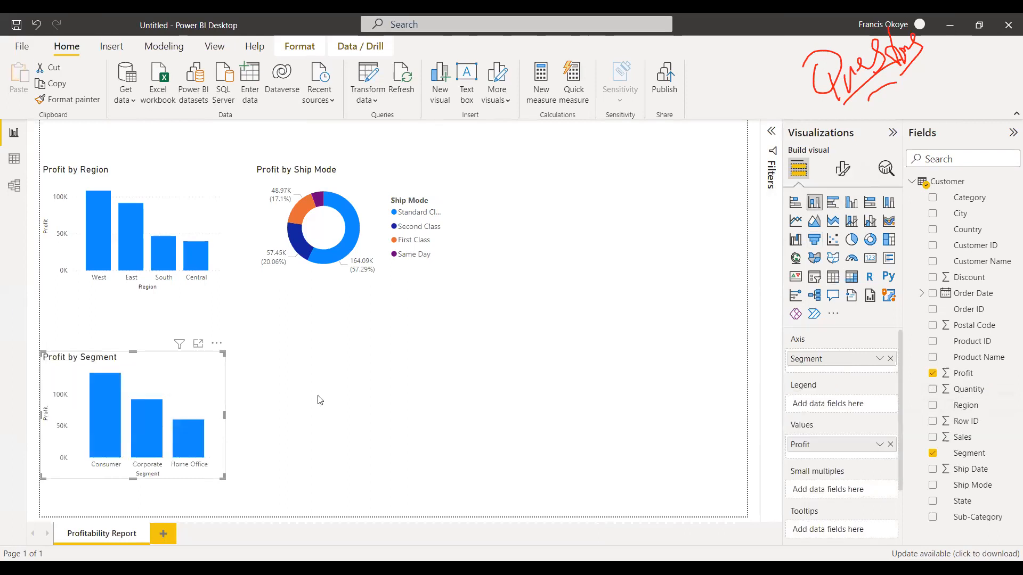
drag(224, 417, 259, 415)
click(304, 412)
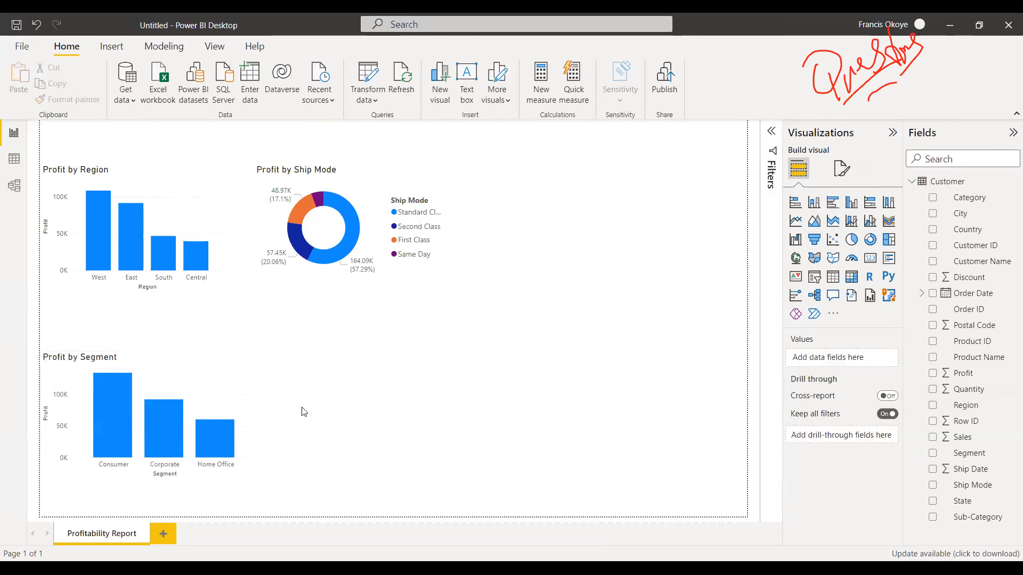
click(137, 368)
drag(159, 384, 597, 193)
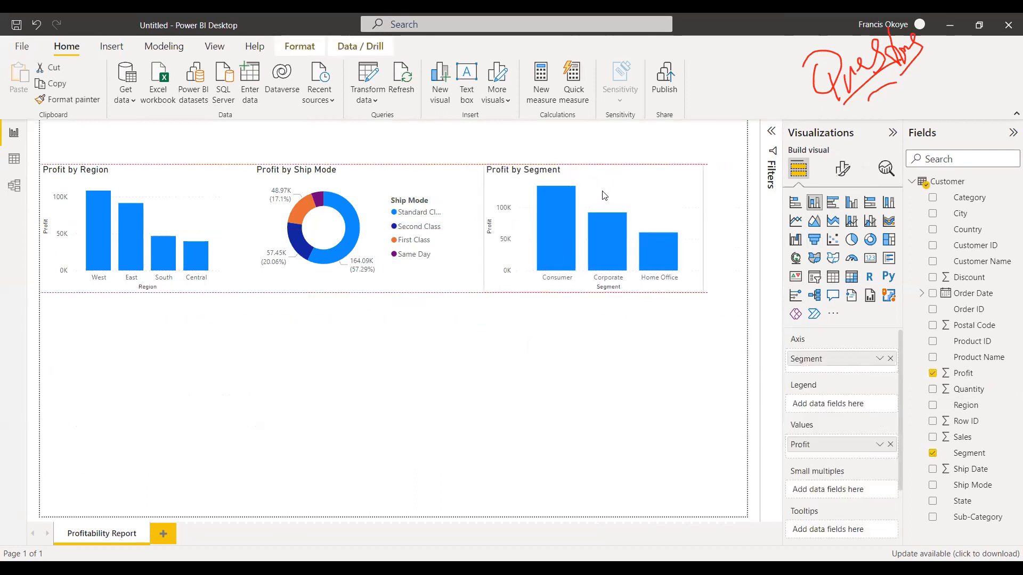
click(582, 398)
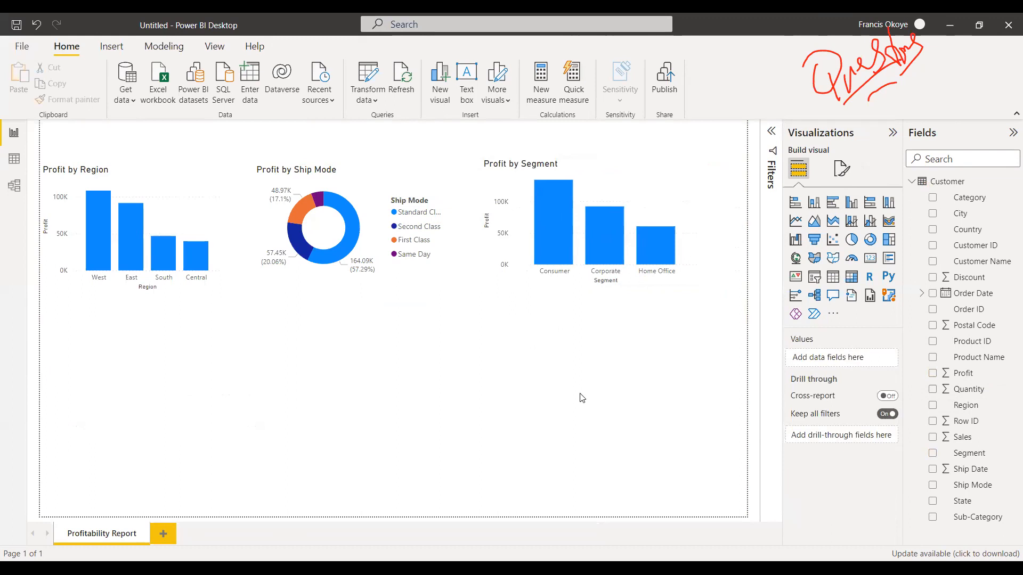
Change the Profit by Segment chart to a matrix with Category as columns, after trying a plain table.
click(661, 177)
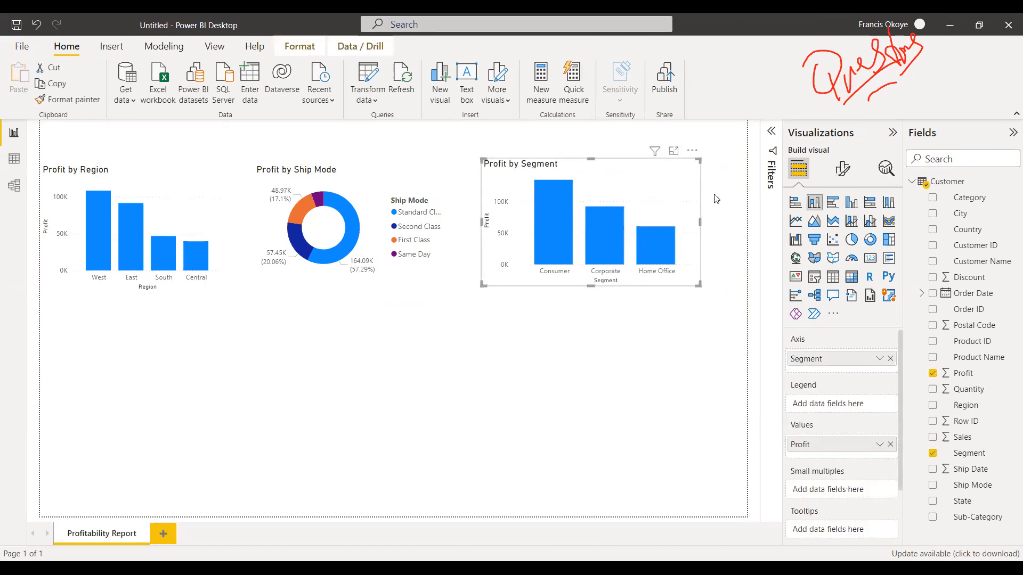
click(833, 276)
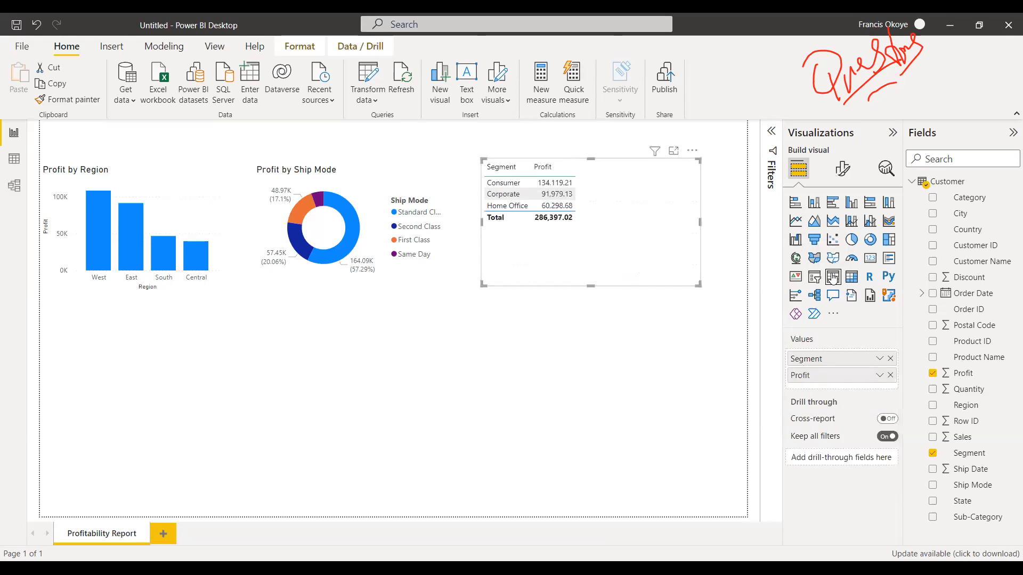
click(851, 277)
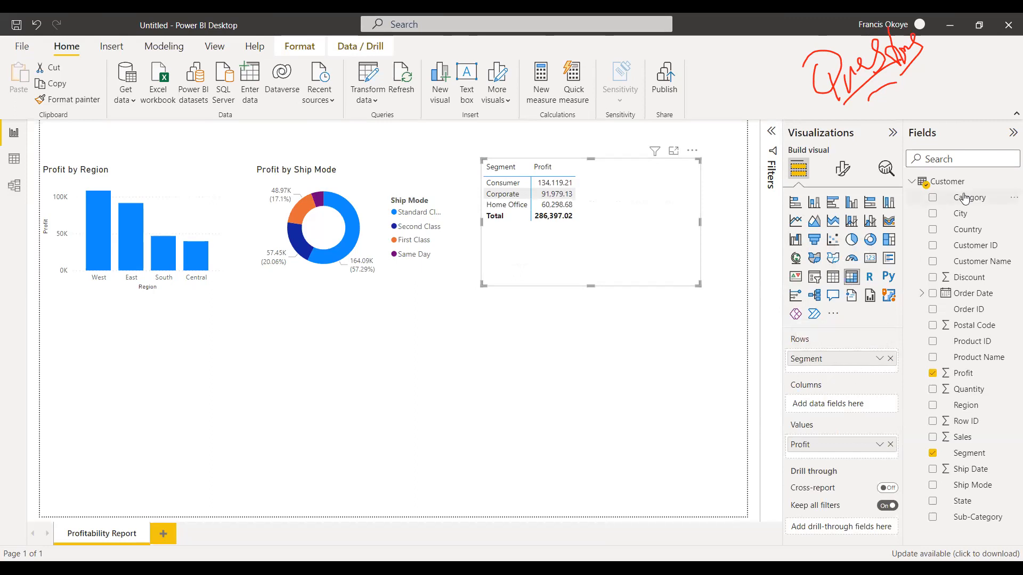
drag(960, 205, 840, 403)
Widen the Segment matrix to fit all its columns and place it beside the Ship Mode donut chart with a clear gap.
drag(677, 248, 245, 434)
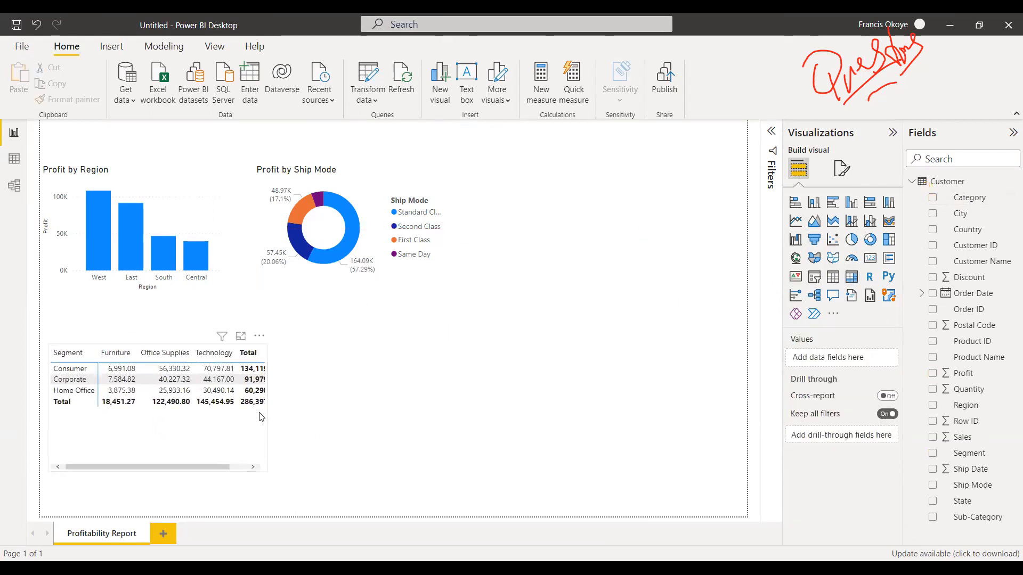
drag(268, 408, 293, 408)
drag(170, 468, 629, 265)
click(199, 469)
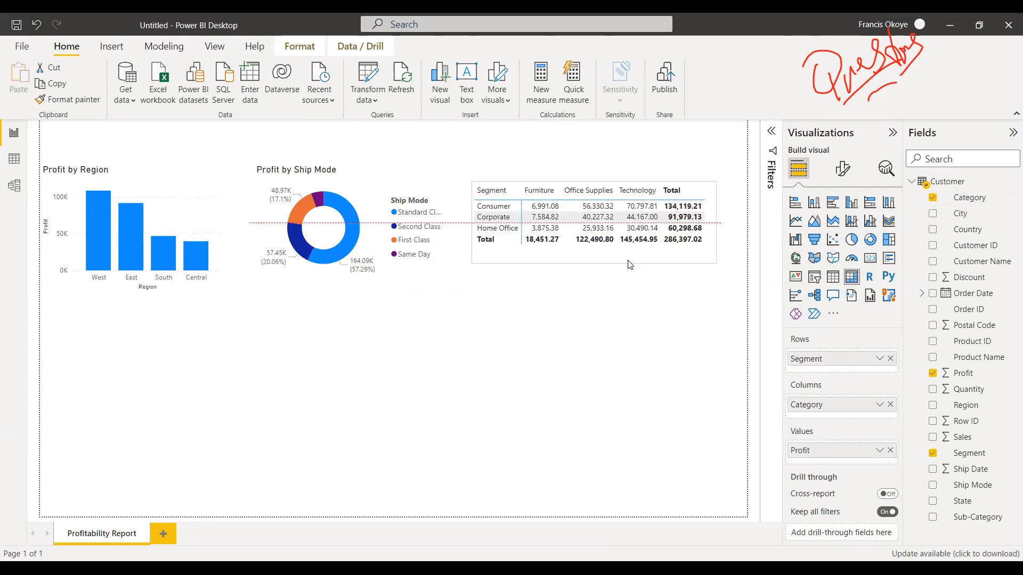
click(586, 362)
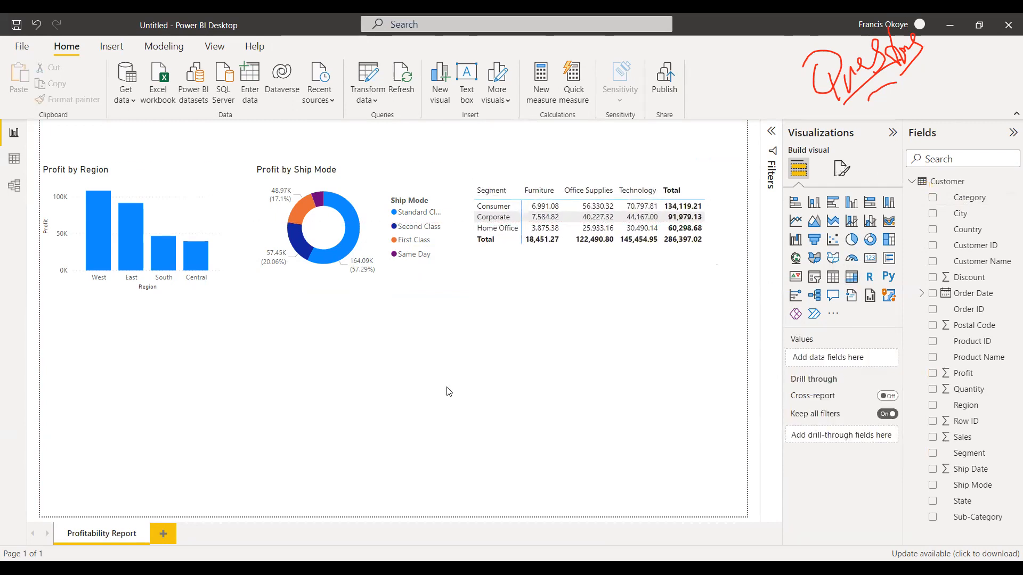
drag(620, 251, 654, 255)
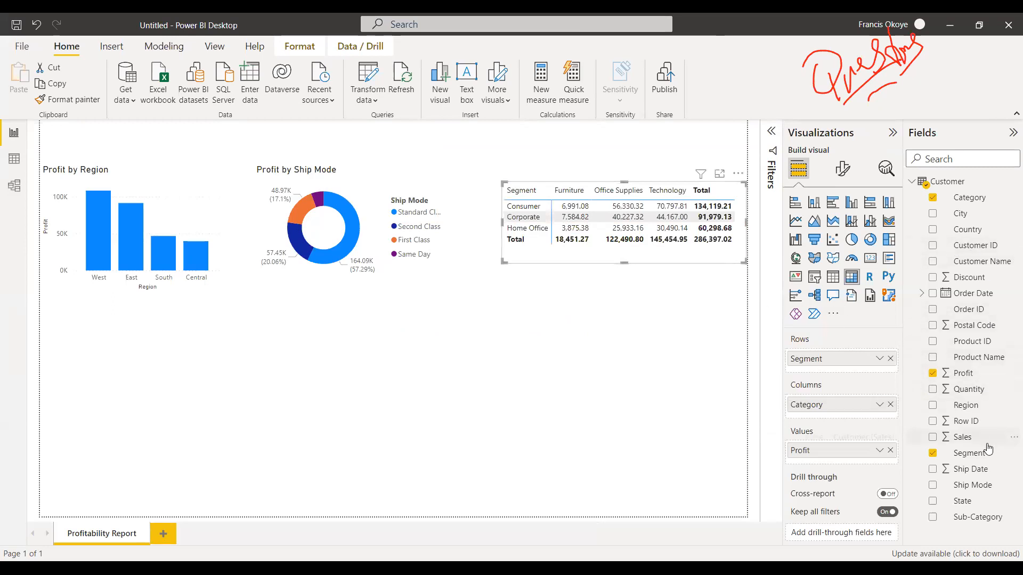
Switch the Profit by Region chart to a clustered column chart, trying out Sales as a value and Category as a legend.
drag(979, 446, 181, 274)
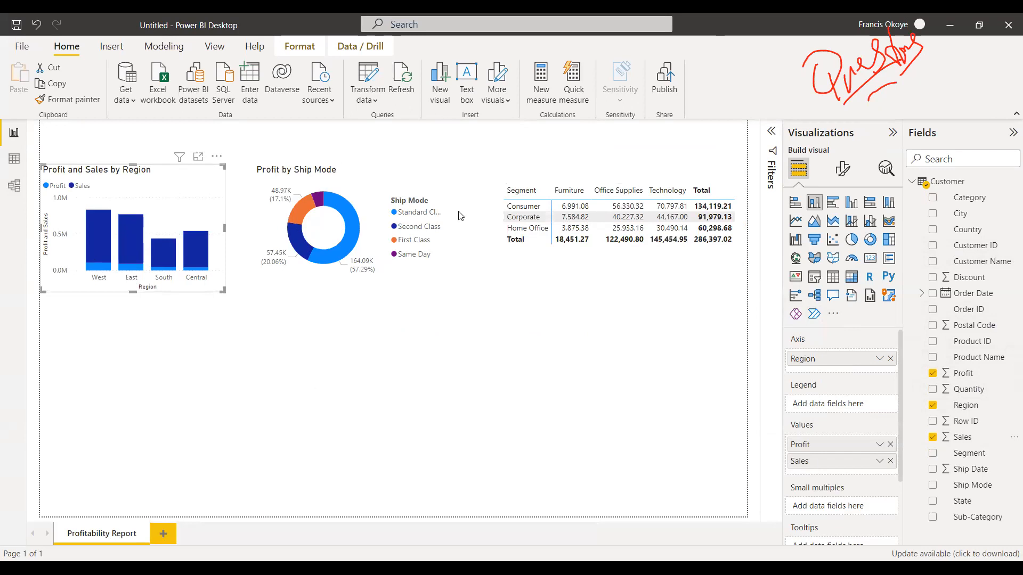
click(852, 203)
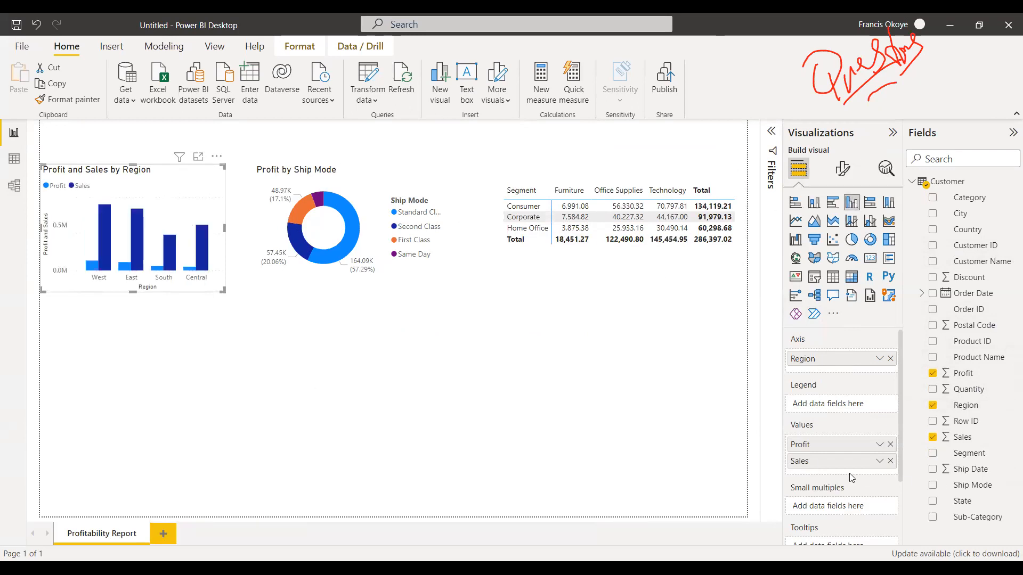
drag(851, 469, 586, 487)
click(890, 462)
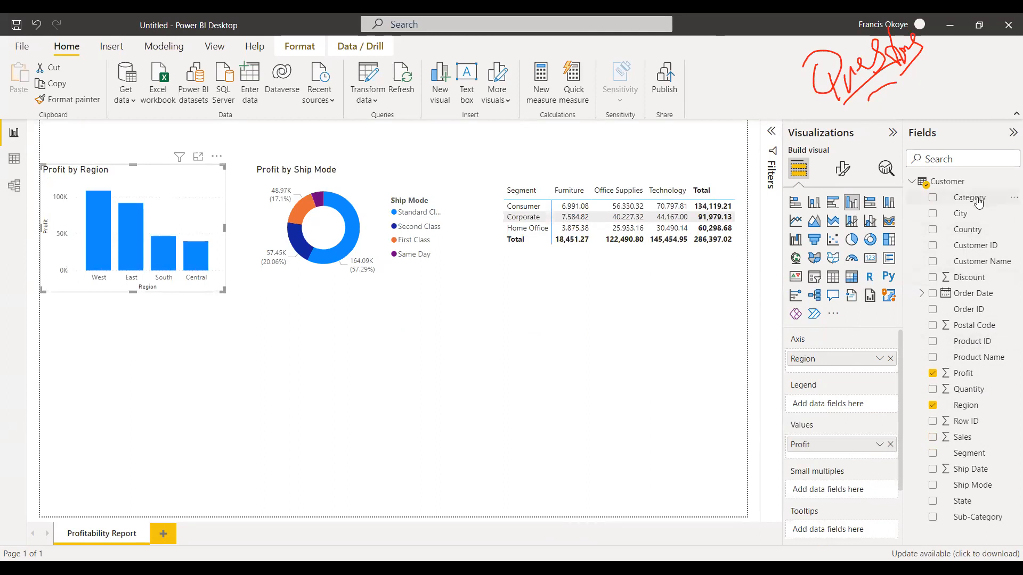
drag(979, 198, 229, 281)
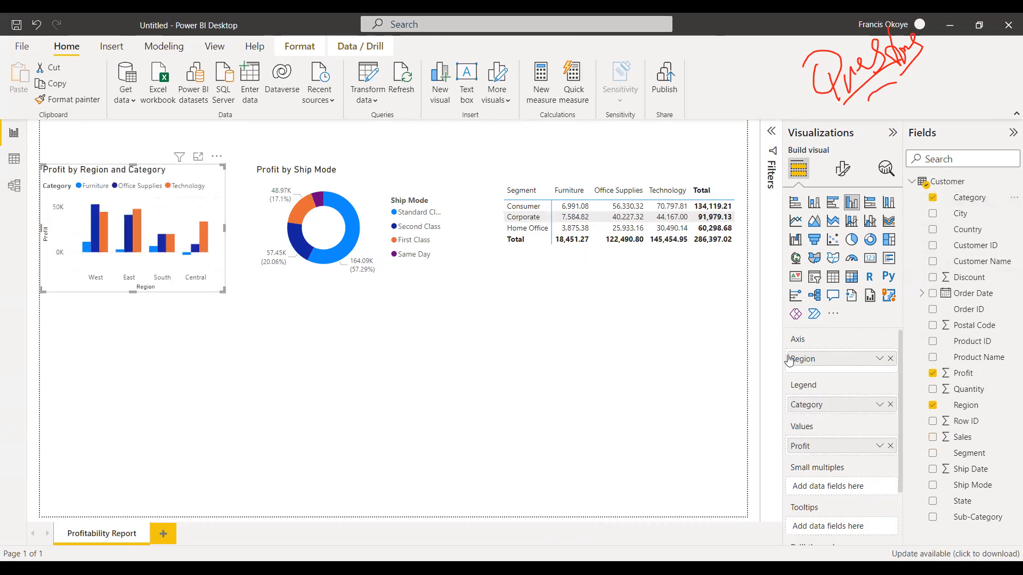
click(891, 405)
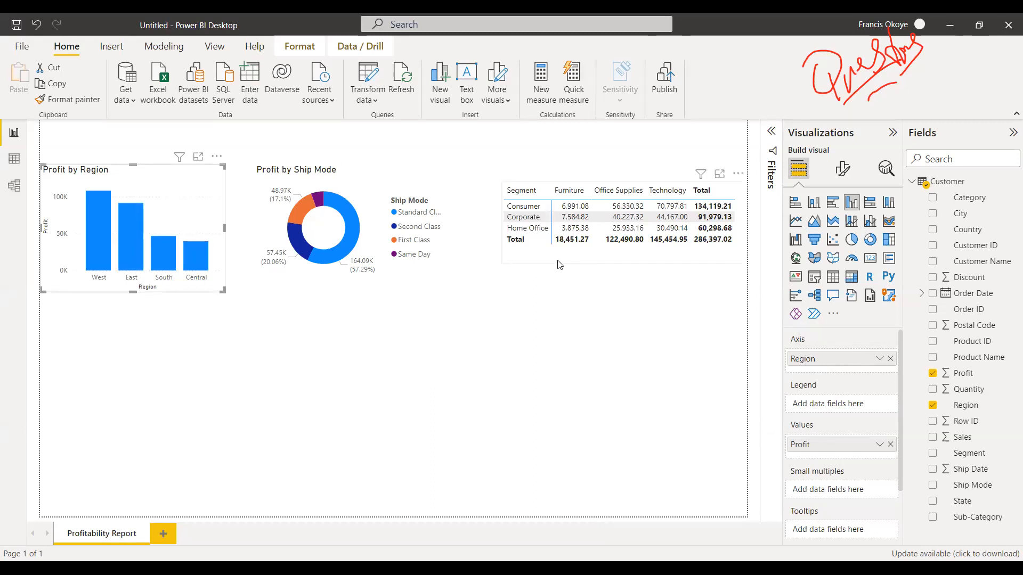
Convert the Segment matrix to a clustered bar chart, make it taller, and align it with the other two charts.
click(575, 261)
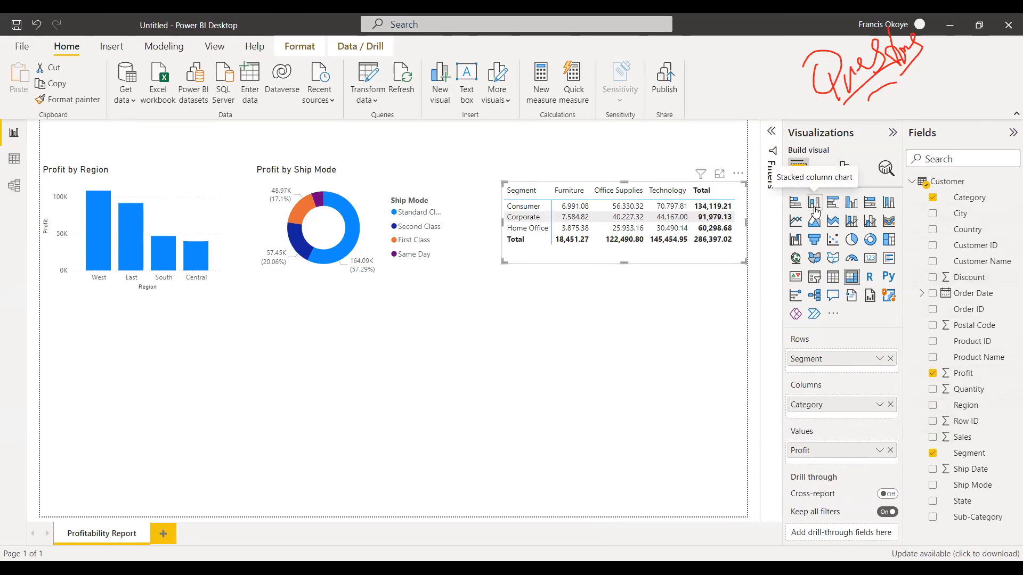
click(833, 202)
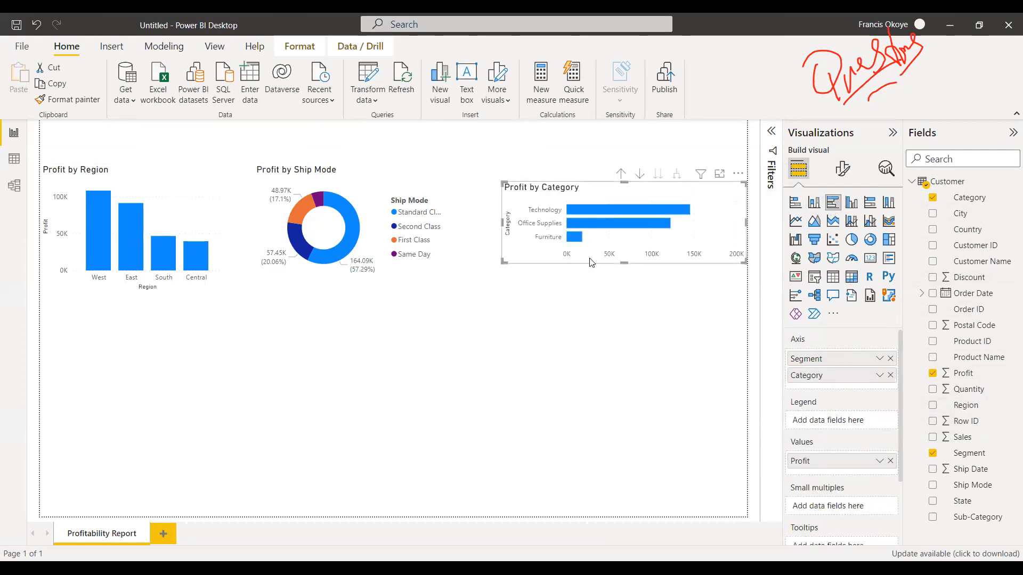
drag(624, 262, 624, 299)
mouse_move(652, 254)
mouse_down()
mouse_move(641, 242)
mouse_move(653, 237)
mouse_up()
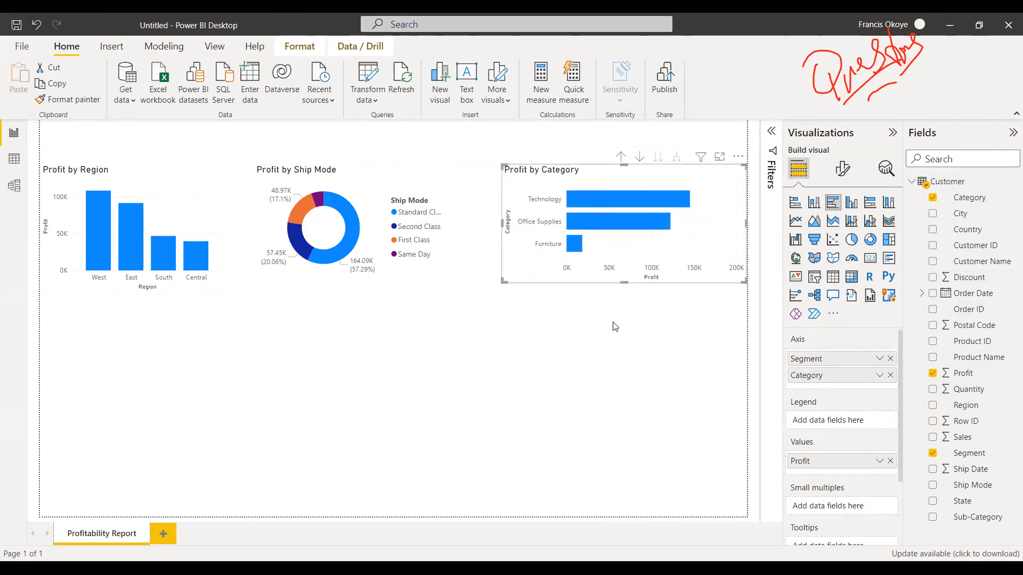
Move the Profit by Category bar chart beneath the Profit by Region chart and make it taller.
drag(721, 205, 235, 449)
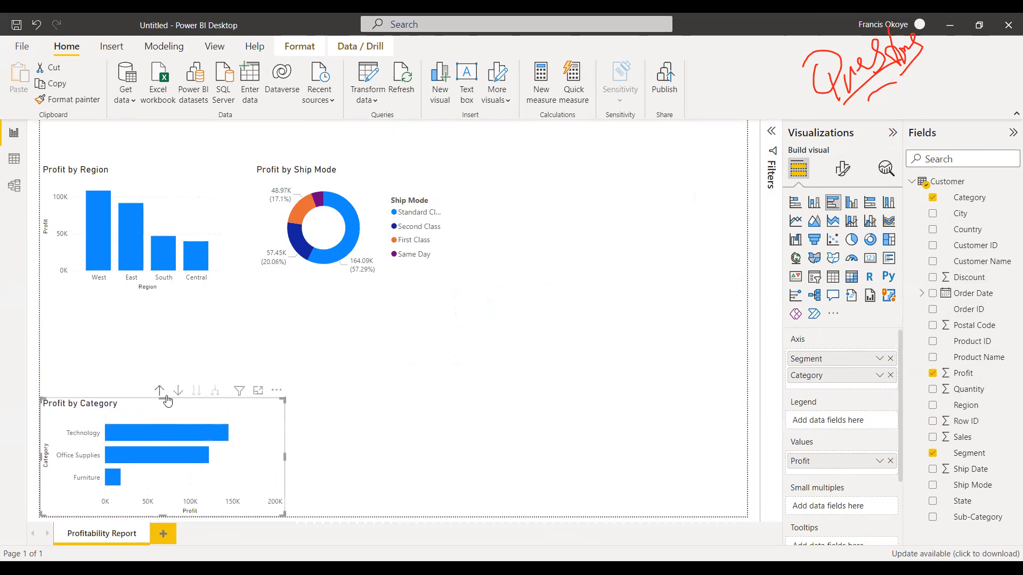
drag(161, 396, 163, 359)
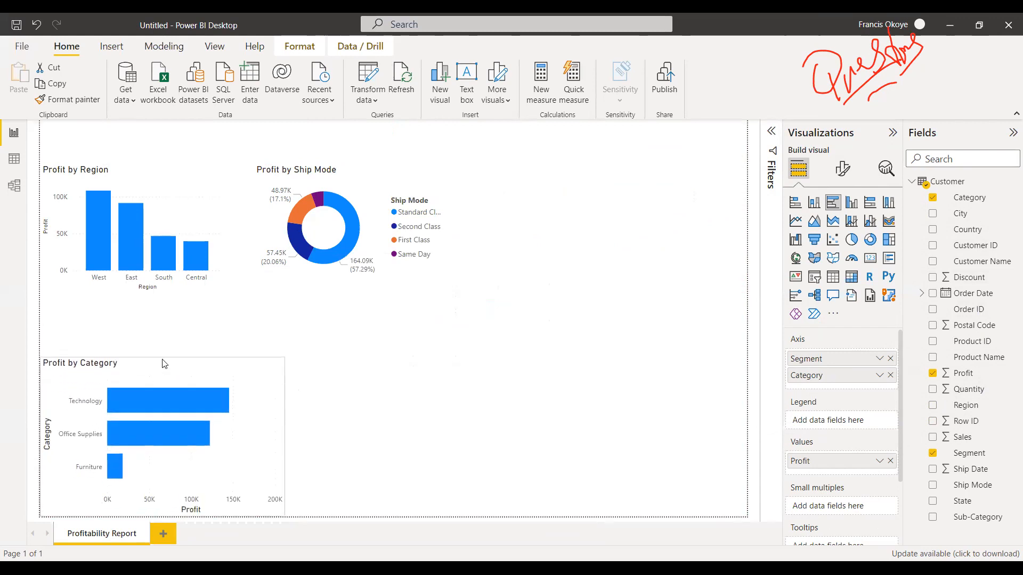
click(344, 371)
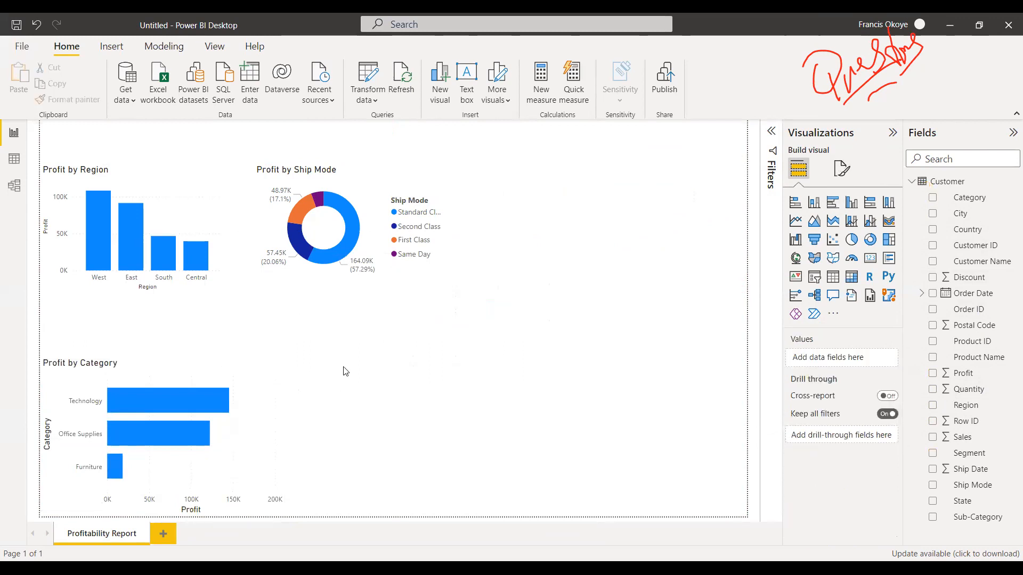
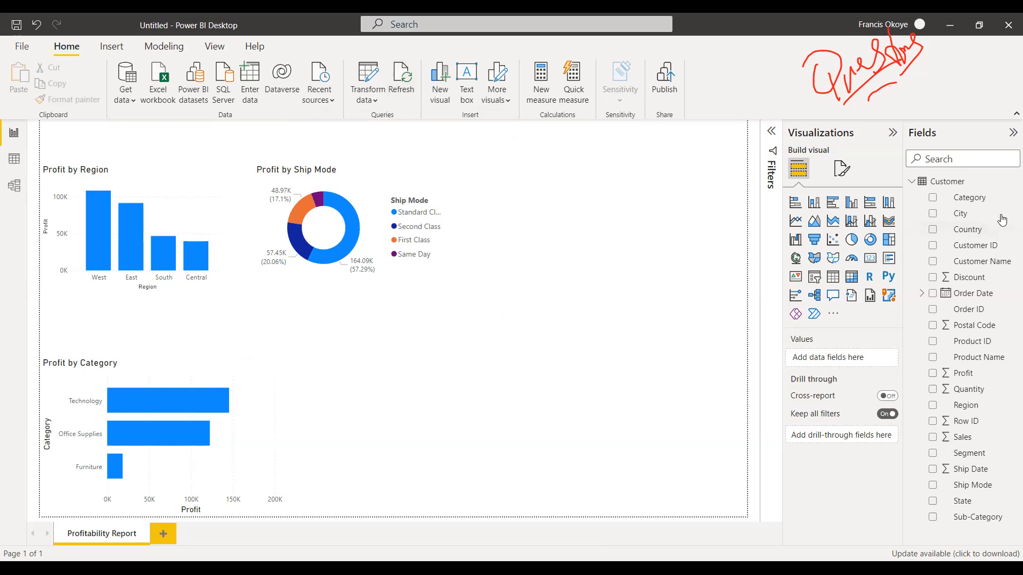
Try out a table of Category and Profit beside the Profit by Category bar chart and delete it.
drag(990, 204, 464, 442)
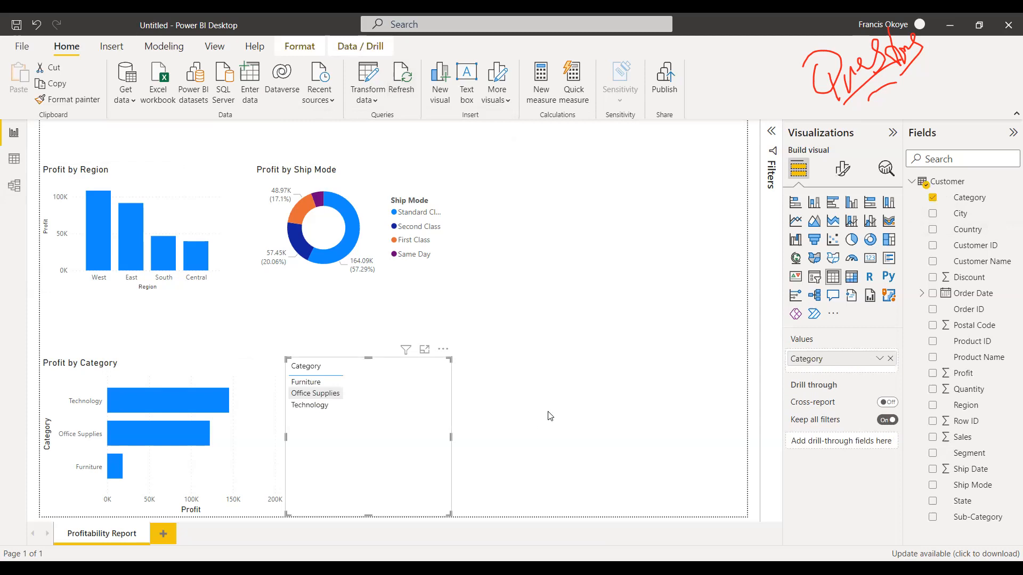
drag(906, 409, 555, 335)
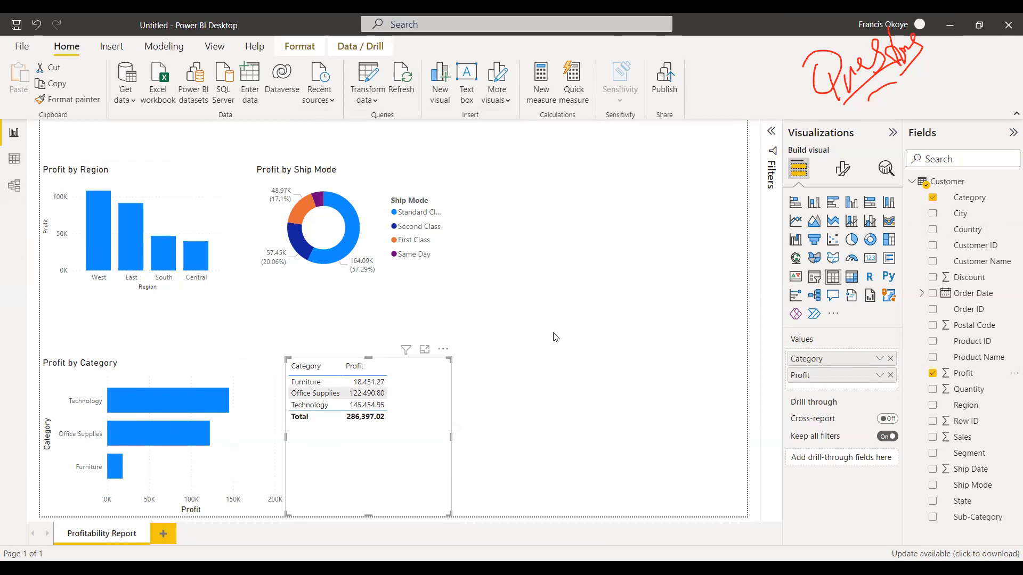
click(890, 376)
drag(407, 438, 391, 429)
key(Delete)
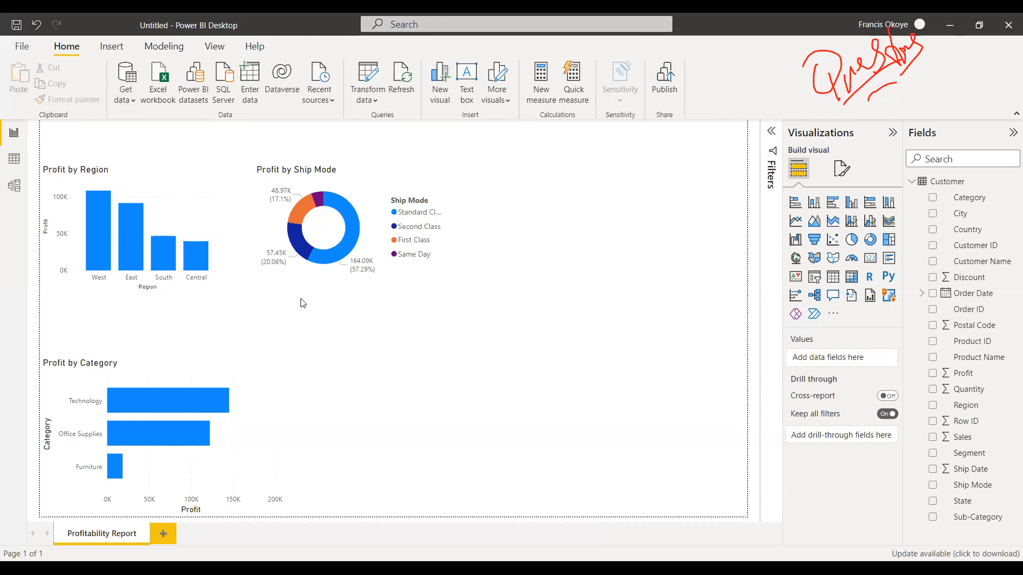
click(123, 98)
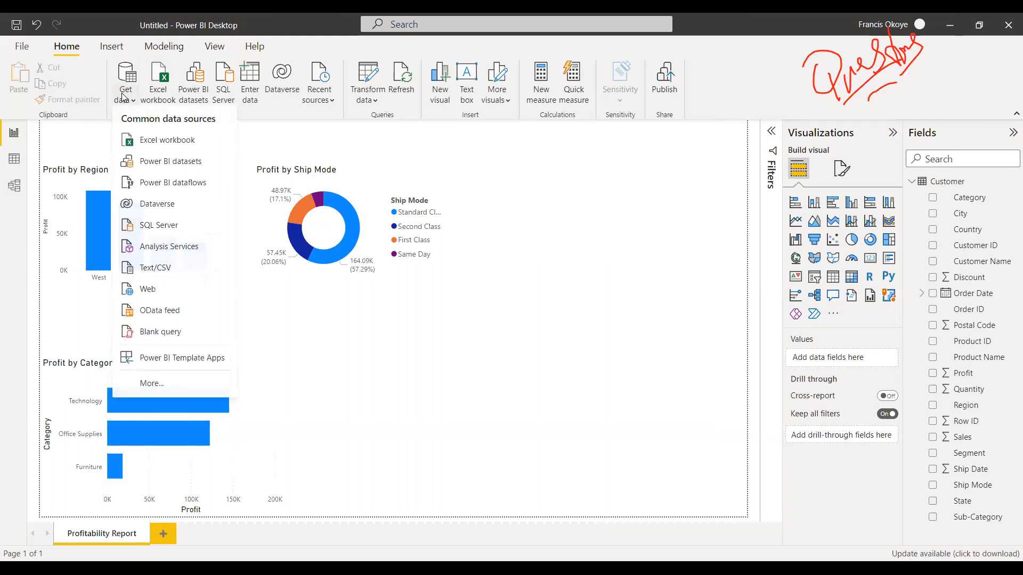
click(151, 144)
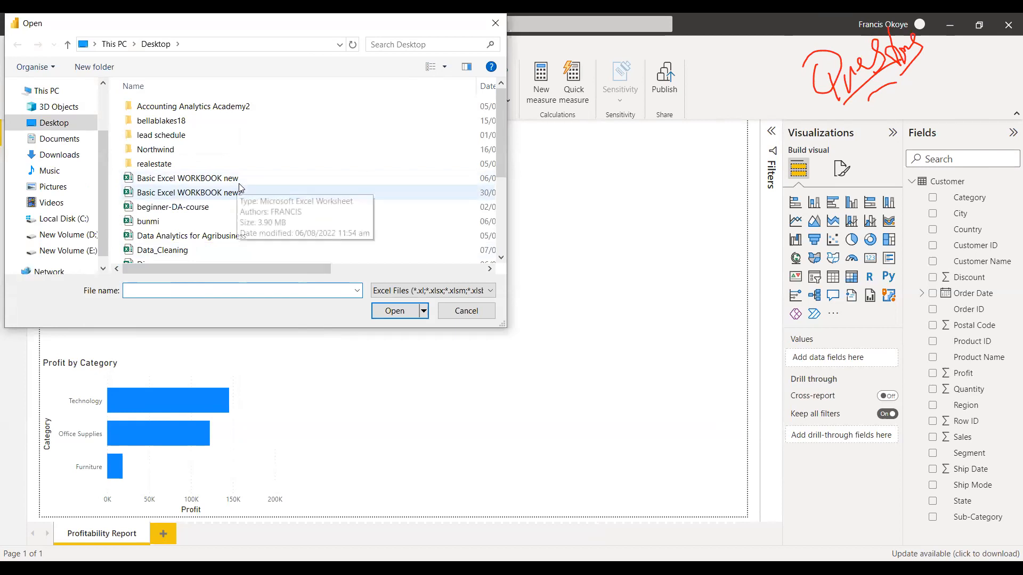
click(466, 311)
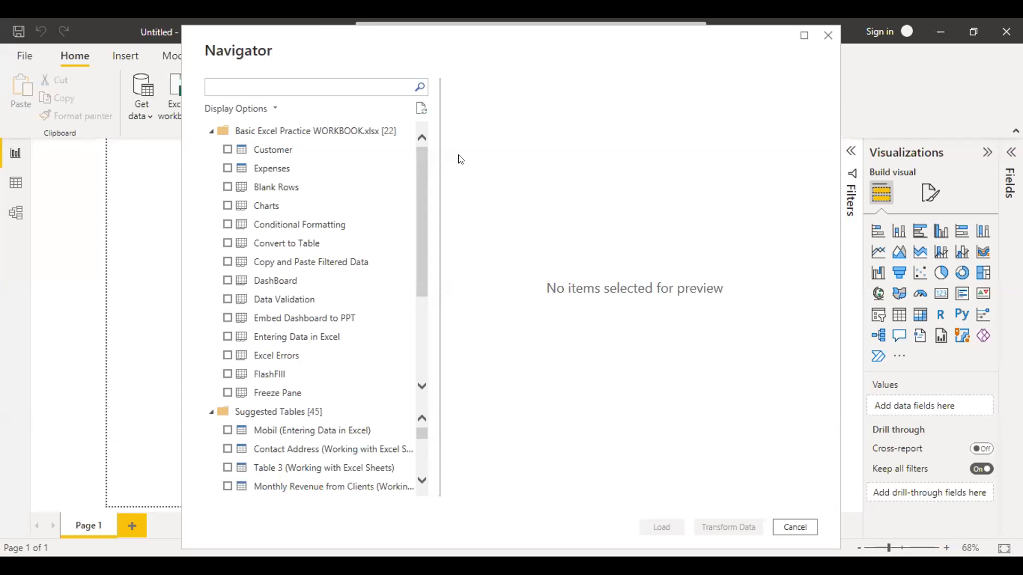
Load the Customer table from Basic Excel Practice WORKBOOK.xlsx and expand its fields.
click(229, 154)
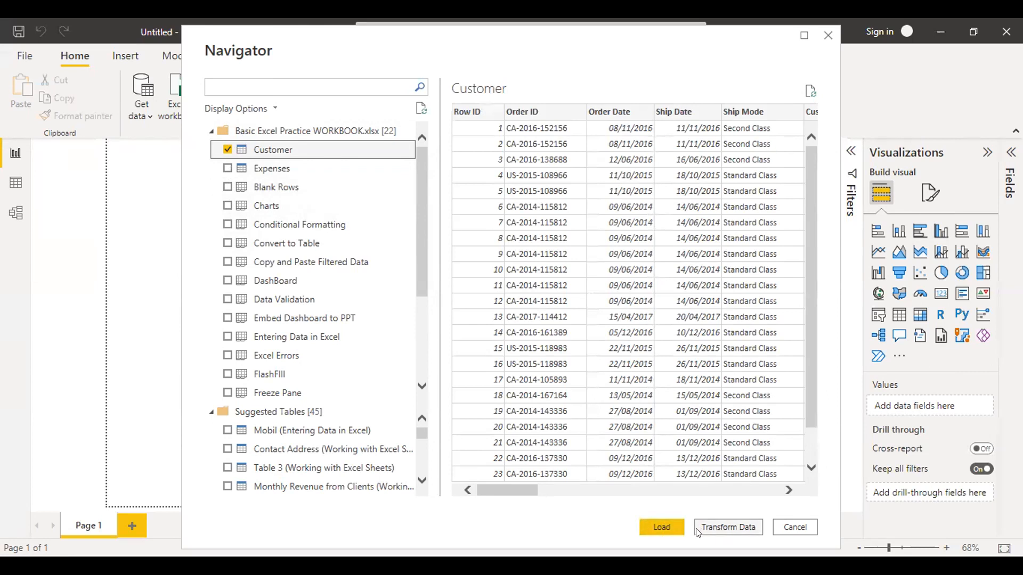
click(660, 526)
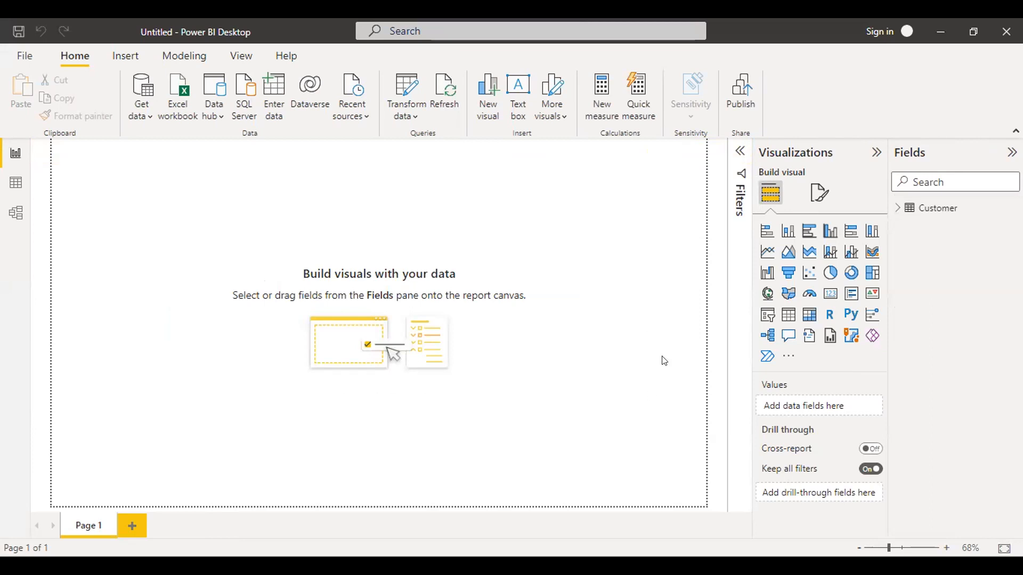
click(897, 210)
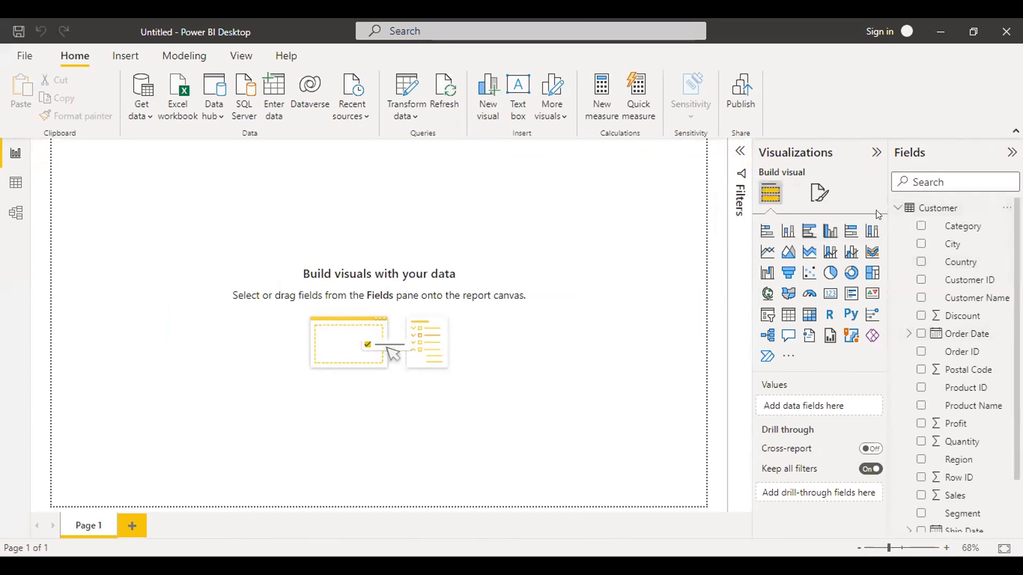
Create a table visual on the blank page showing Category and Profit.
drag(946, 231, 316, 301)
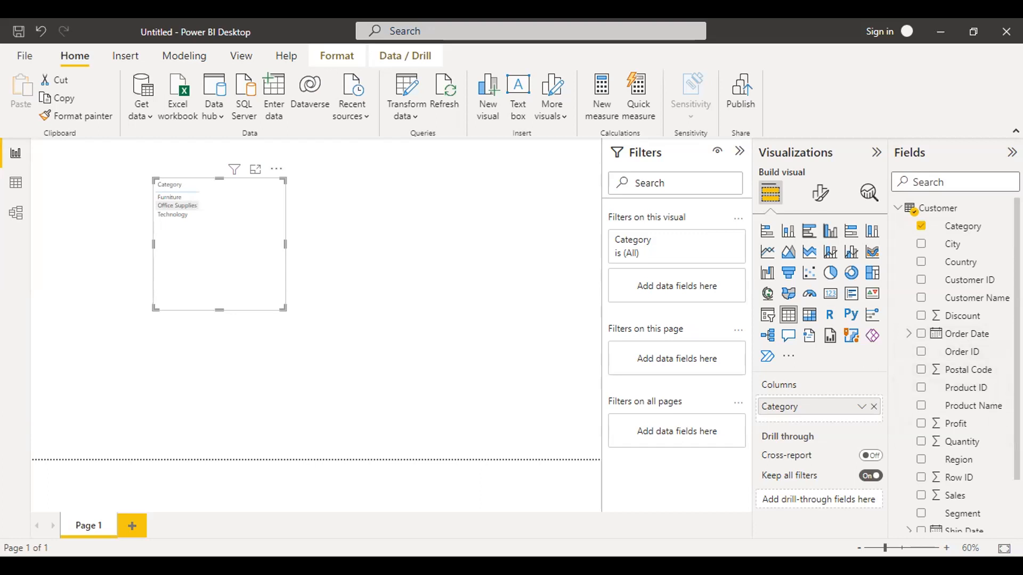
scroll(959, 362, down, 3)
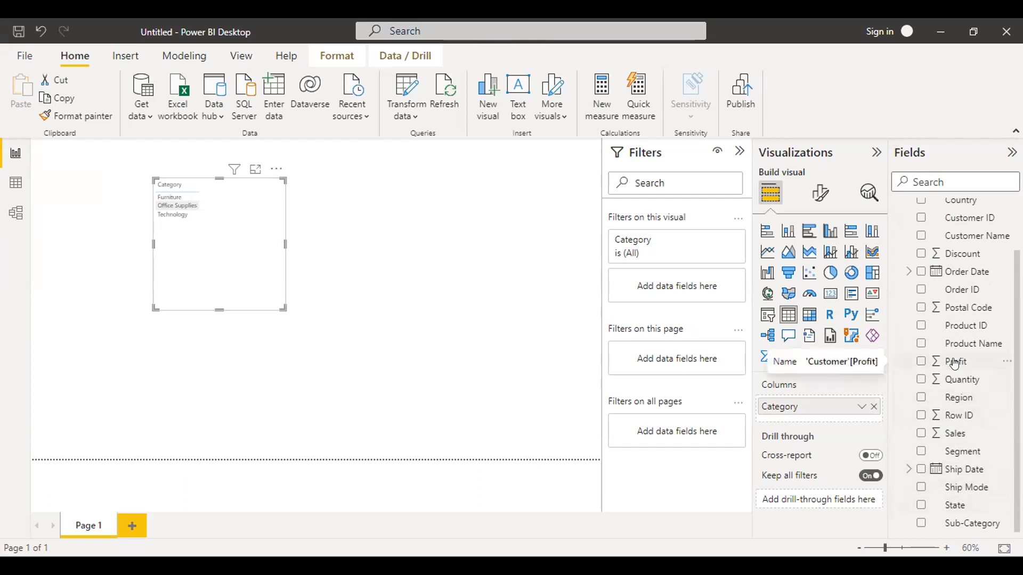
drag(951, 359, 303, 214)
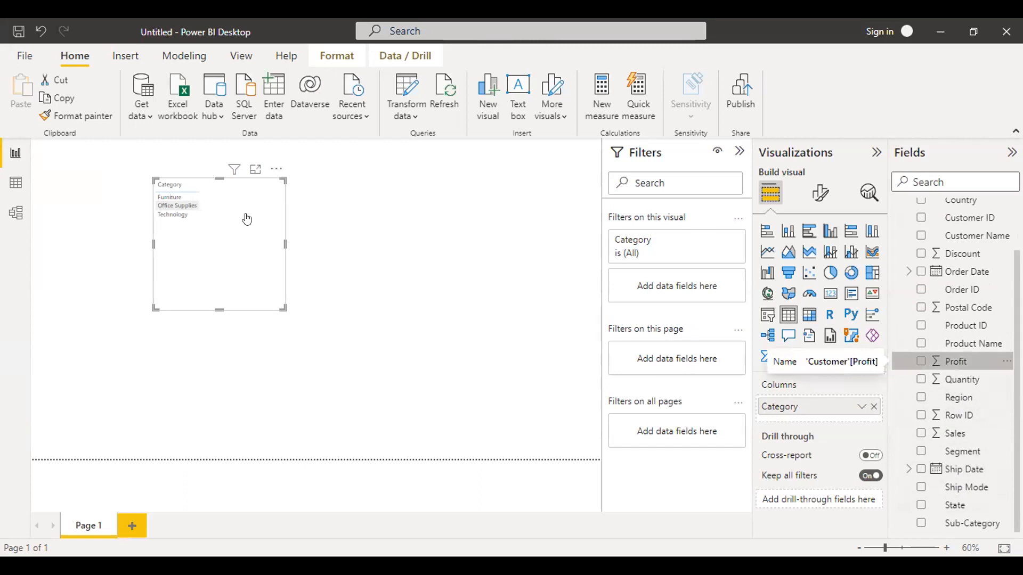
drag(954, 361, 246, 219)
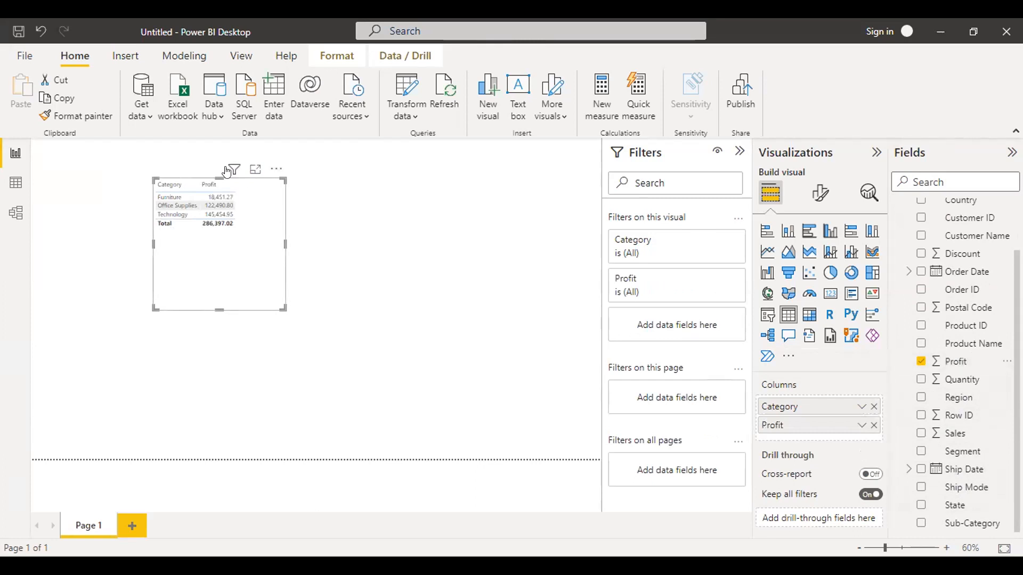
Convert the Category and Profit table to a stacked column chart after trying a stacked bar chart.
mouse_move(227, 171)
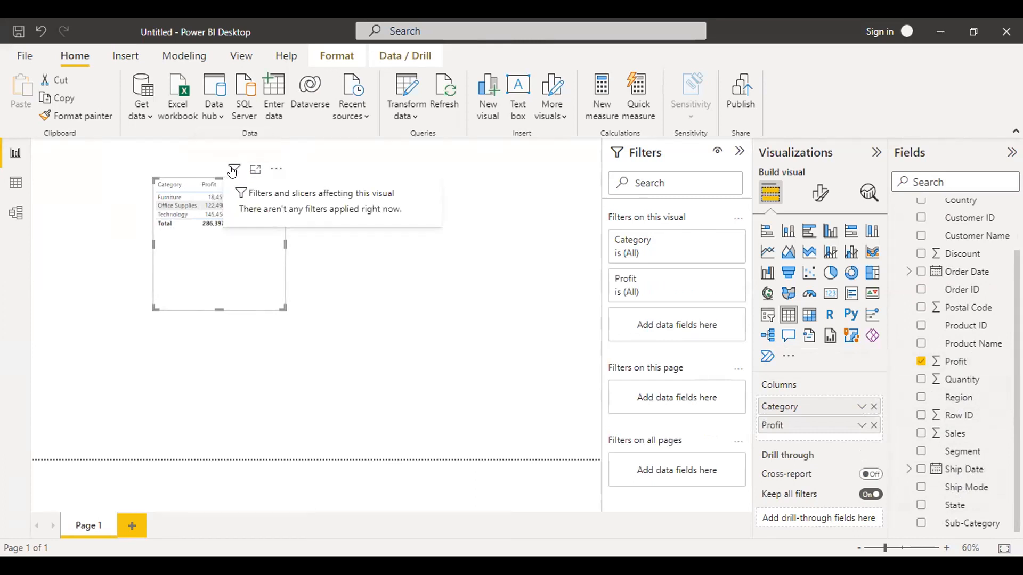
click(769, 231)
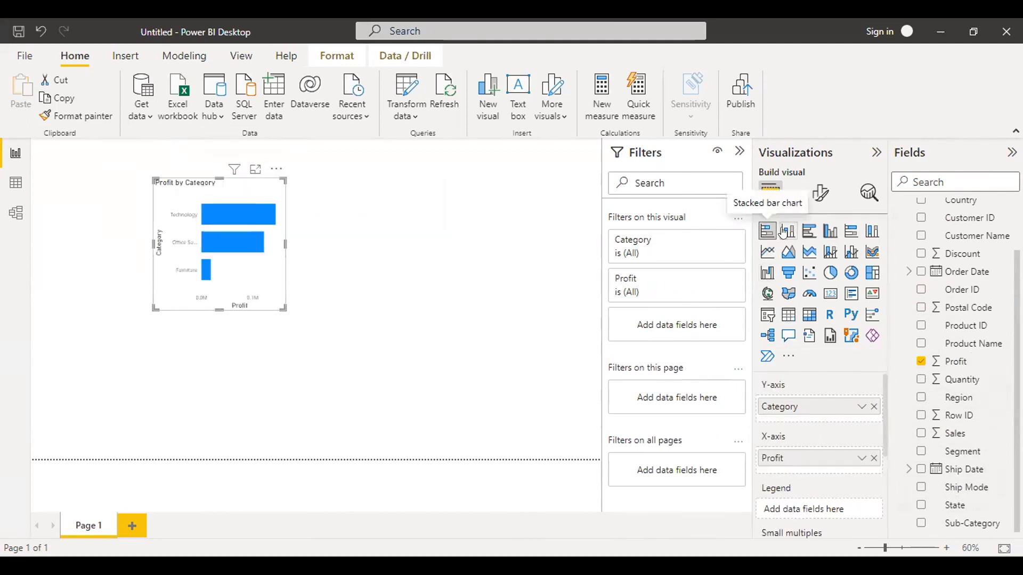
click(788, 231)
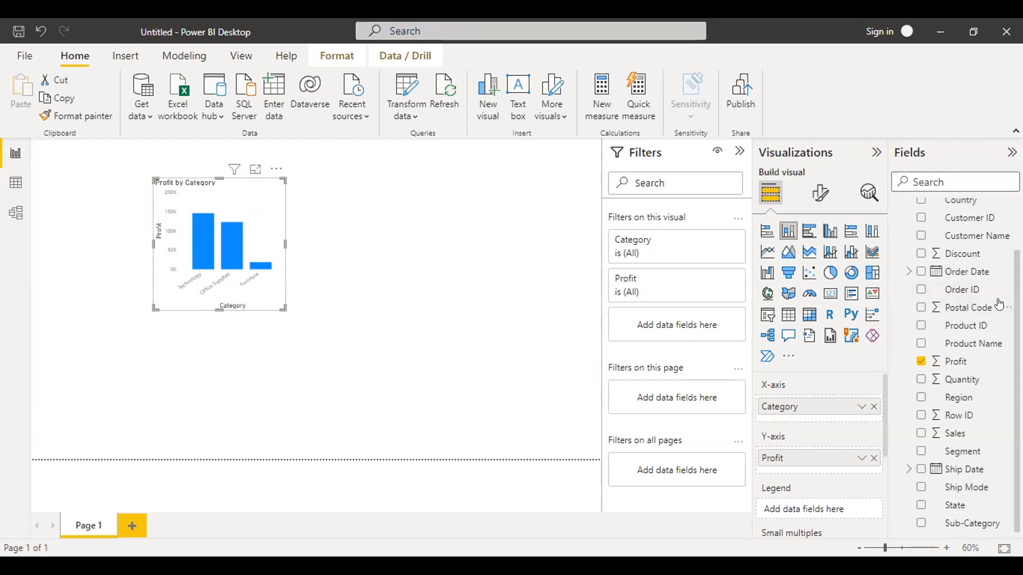
Try a map visual beside the column chart with Country as location and Order Date as legend.
scroll(956, 365, up, 2)
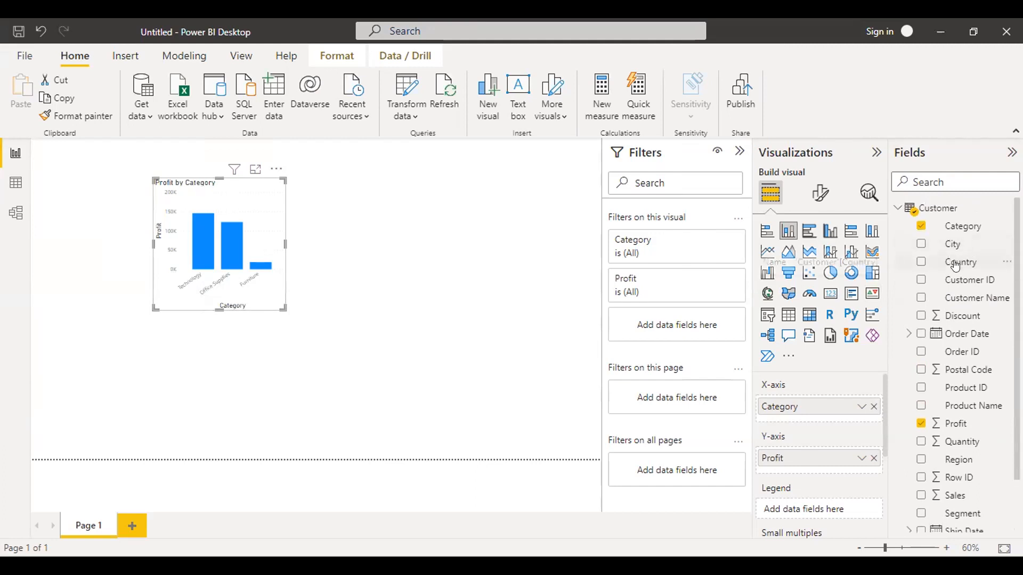
drag(955, 267, 509, 247)
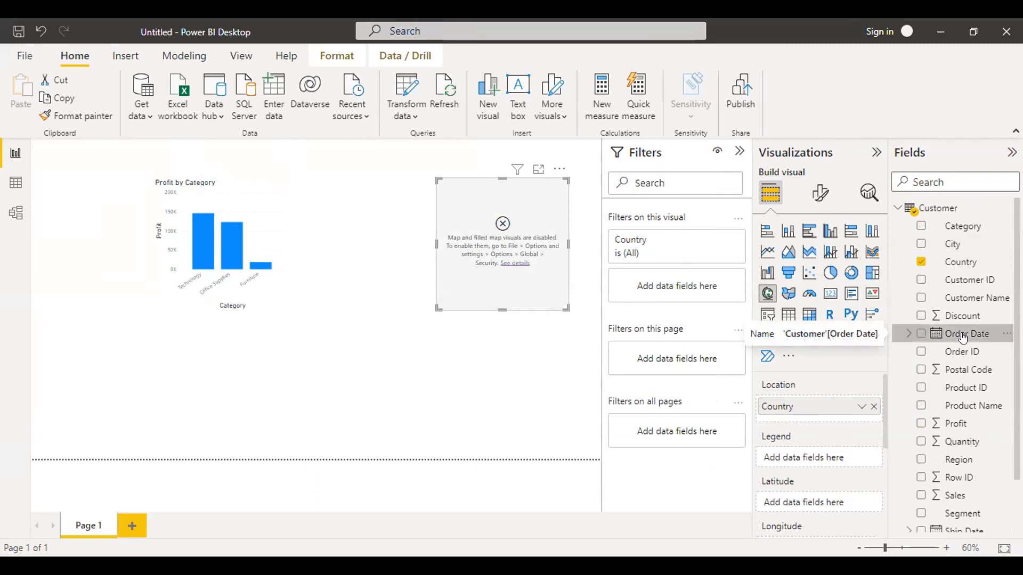
drag(961, 333, 526, 251)
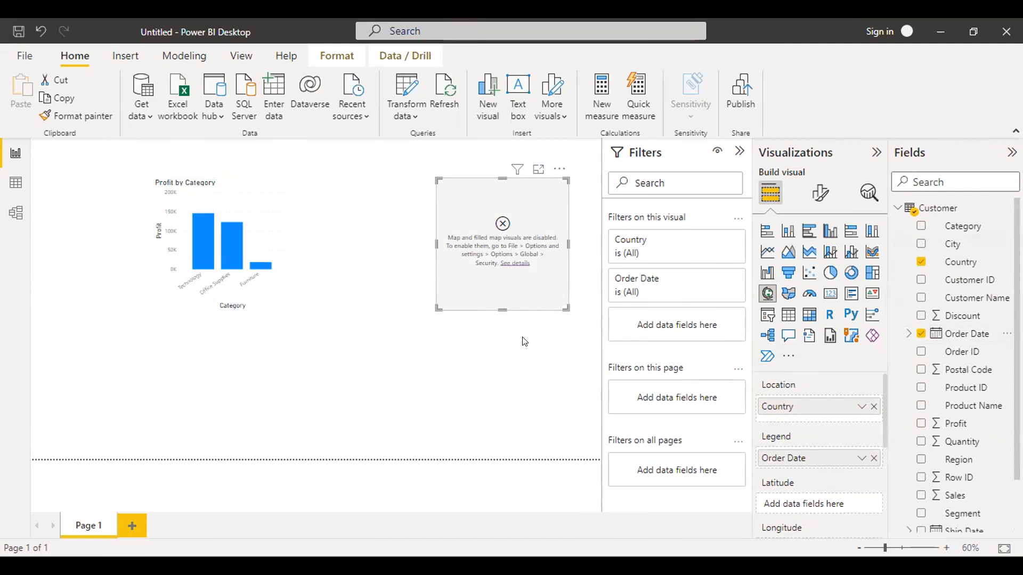
Add a Q&A visual beneath the map, dismissing its synonym suggestion, and delete the map.
double_click(521, 362)
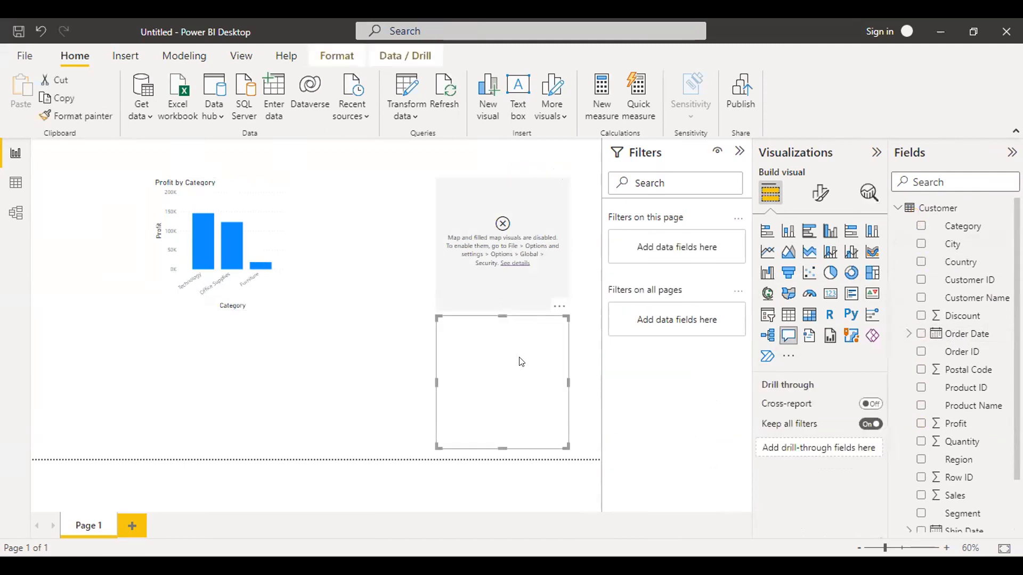
click(527, 237)
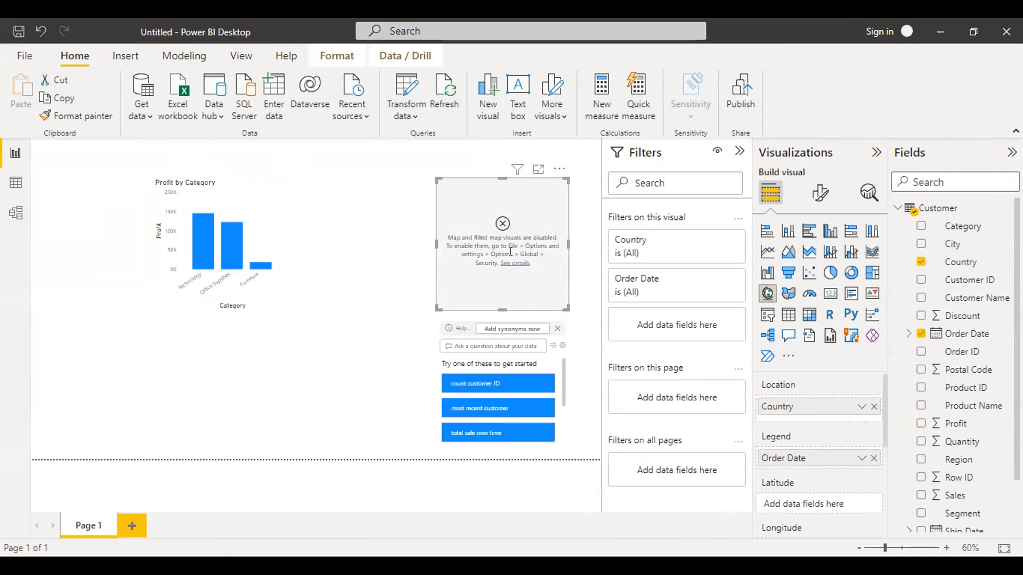
click(557, 328)
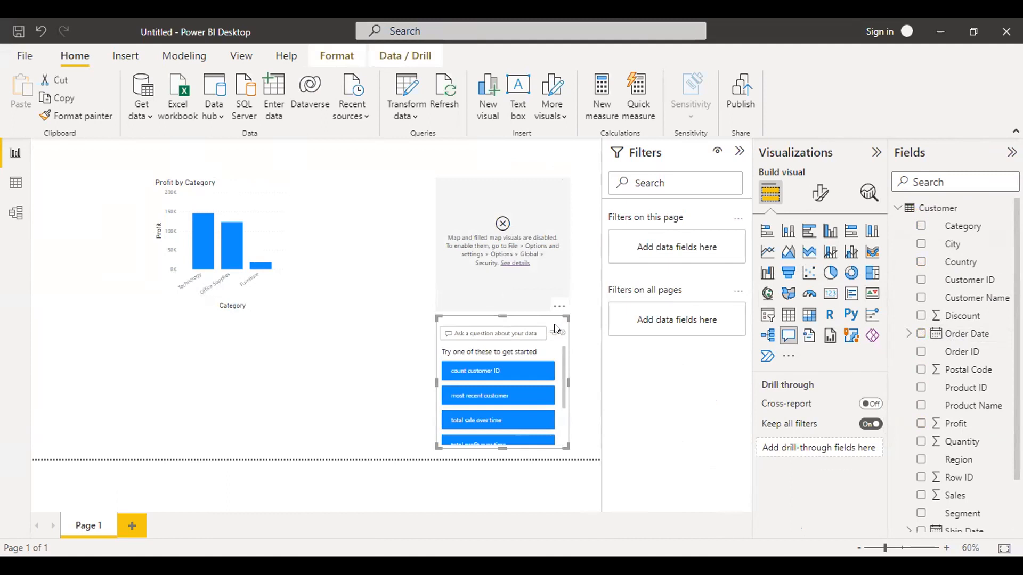
click(527, 241)
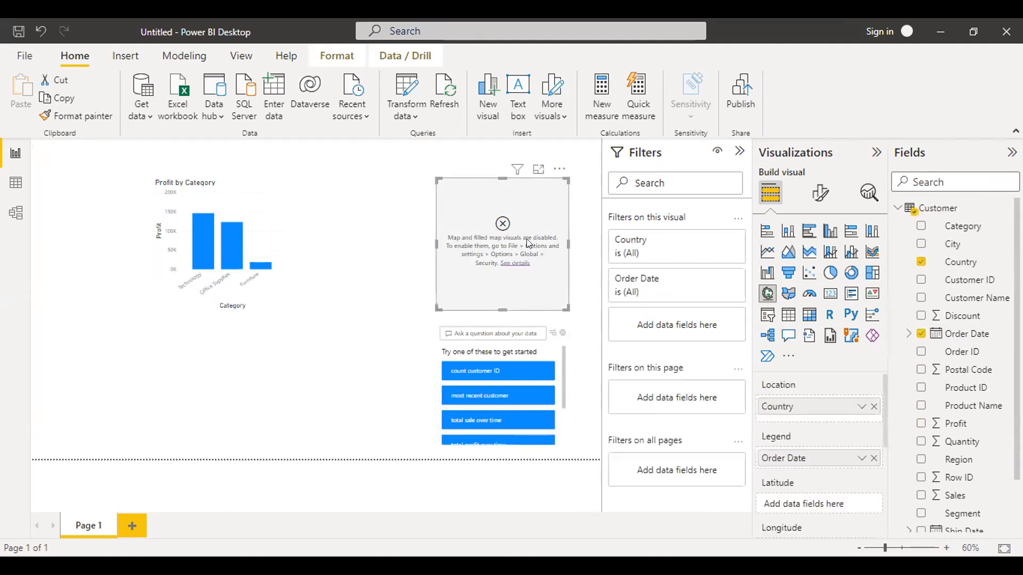
key(Delete)
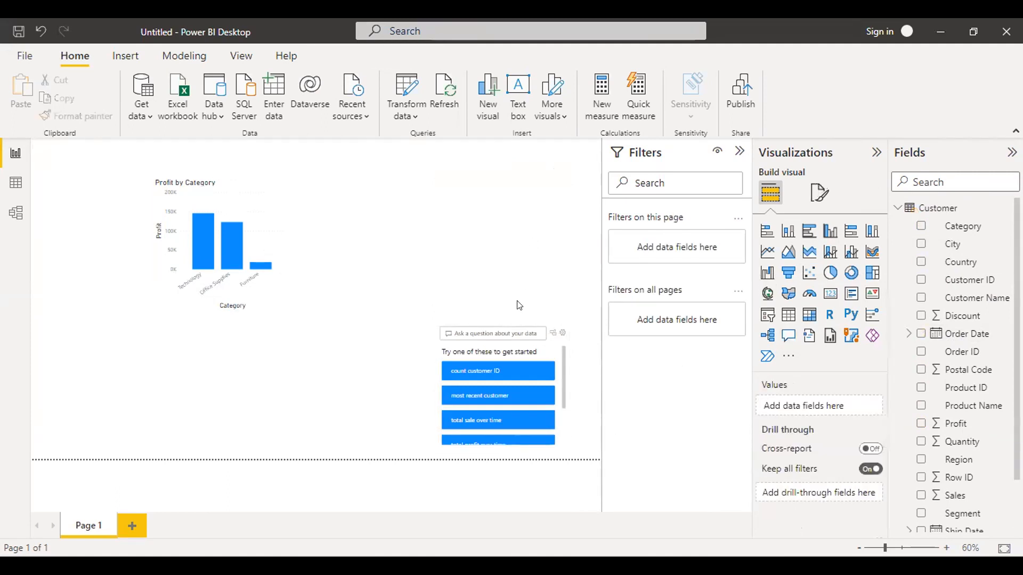
Try the suggested question "count customer ID" in the Q&A visual and delete the visual.
click(509, 363)
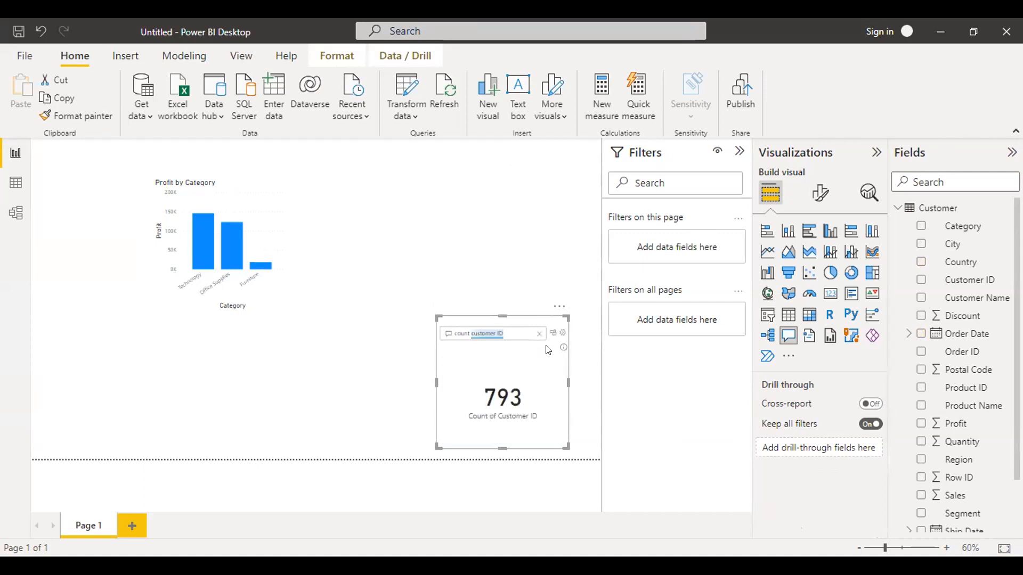
click(546, 347)
key(Delete)
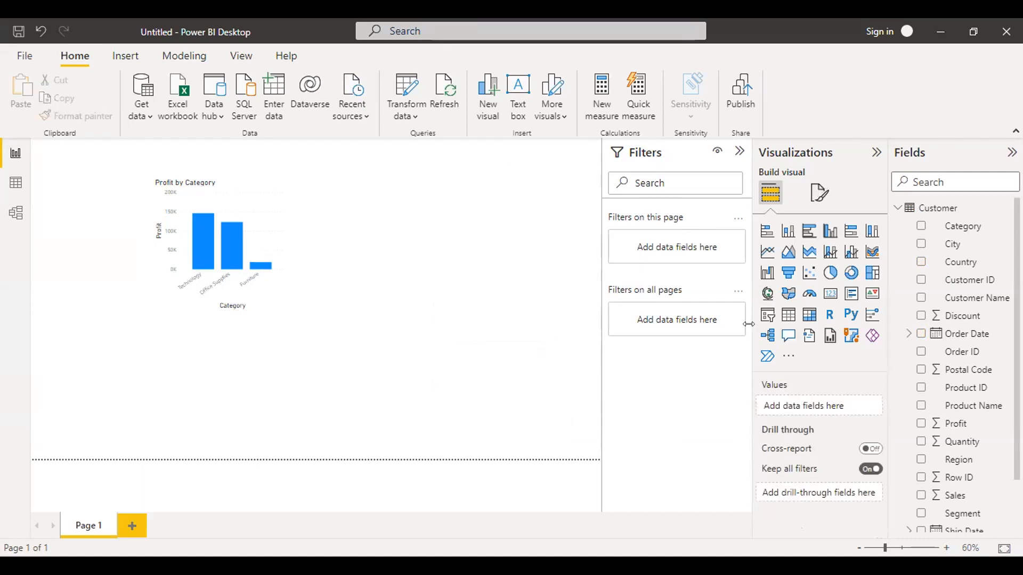
Nudge the Profit by Ship Mode donut chart slightly downward in the Profitability Report.
click(971, 32)
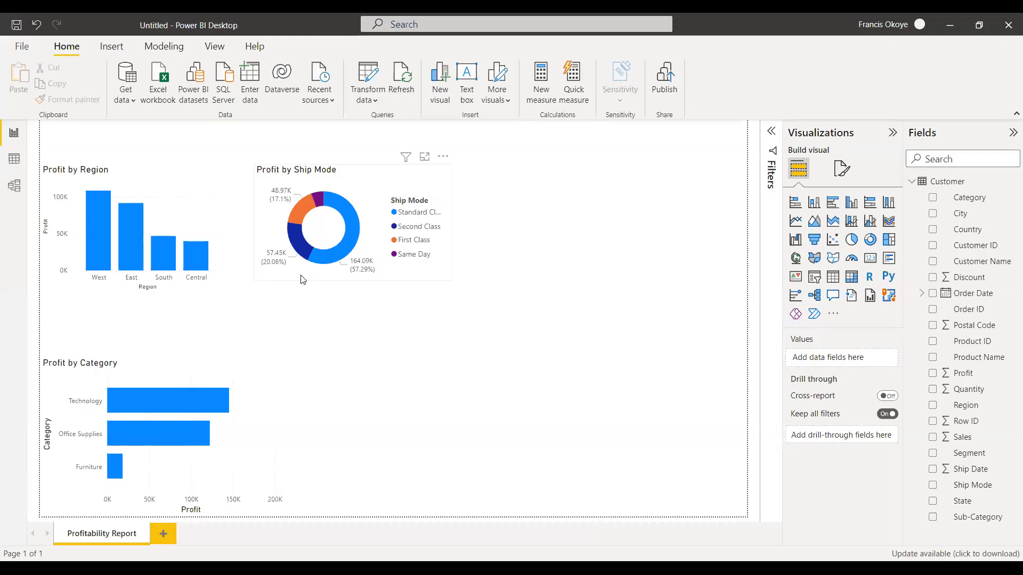
drag(290, 286, 302, 284)
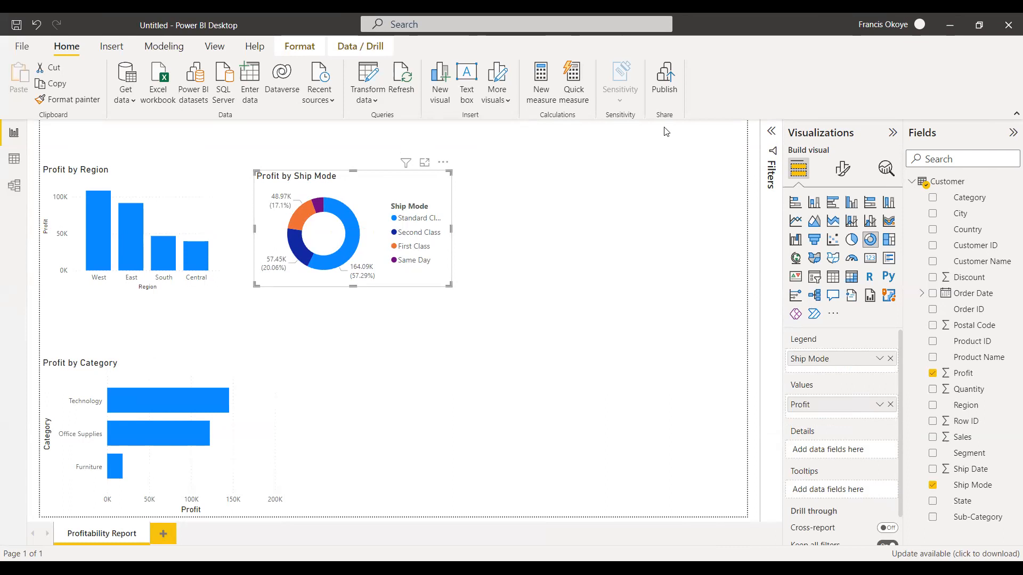
drag(602, 193, 609, 191)
drag(624, 166, 625, 179)
mouse_move(627, 150)
mouse_down()
mouse_move(635, 169)
mouse_move(643, 155)
mouse_up()
drag(644, 153, 652, 162)
mouse_move(585, 163)
mouse_down()
mouse_move(587, 139)
mouse_move(612, 140)
mouse_move(617, 123)
mouse_move(631, 141)
mouse_move(646, 130)
mouse_up()
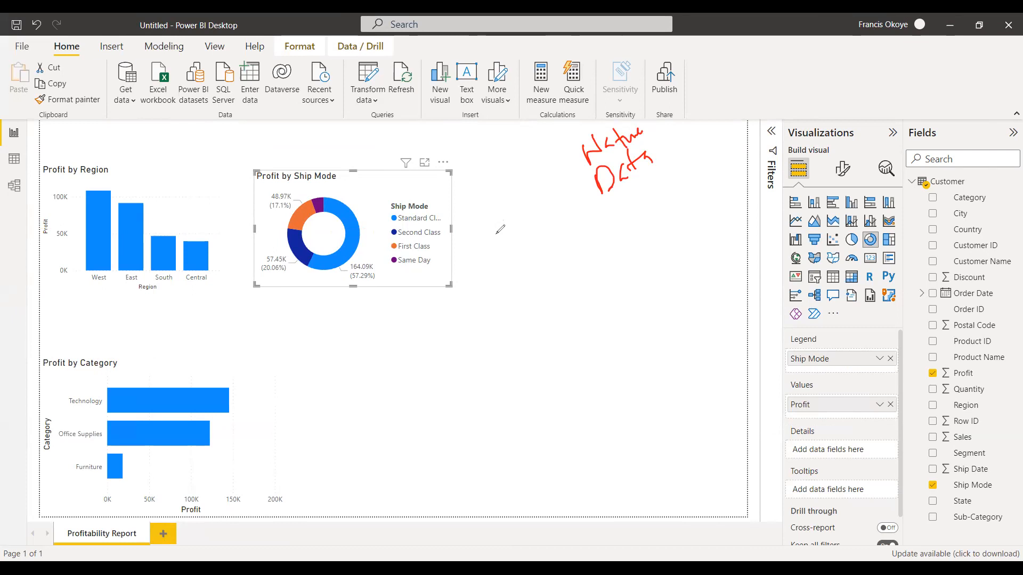
drag(630, 193, 621, 249)
drag(630, 196, 692, 213)
mouse_move(555, 306)
mouse_down()
mouse_move(553, 277)
mouse_move(588, 327)
mouse_move(618, 270)
mouse_up()
mouse_move(666, 214)
mouse_down()
mouse_move(664, 205)
mouse_move(704, 236)
mouse_move(706, 201)
mouse_up()
drag(698, 170, 708, 190)
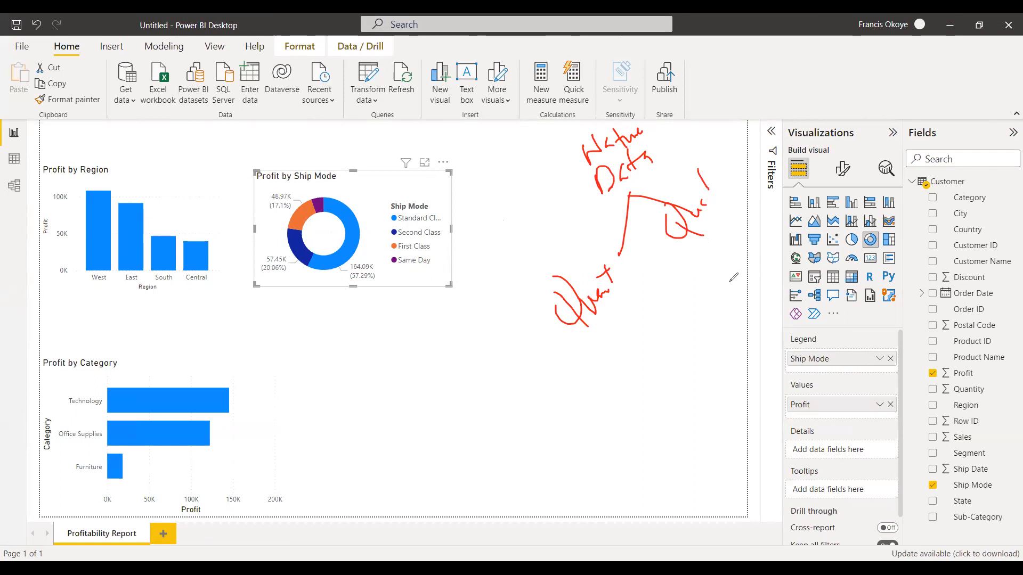
mouse_move(600, 331)
mouse_down()
mouse_move(612, 313)
mouse_move(612, 325)
mouse_up()
mouse_move(618, 274)
mouse_down()
mouse_move(643, 254)
mouse_move(628, 272)
mouse_move(640, 274)
mouse_up()
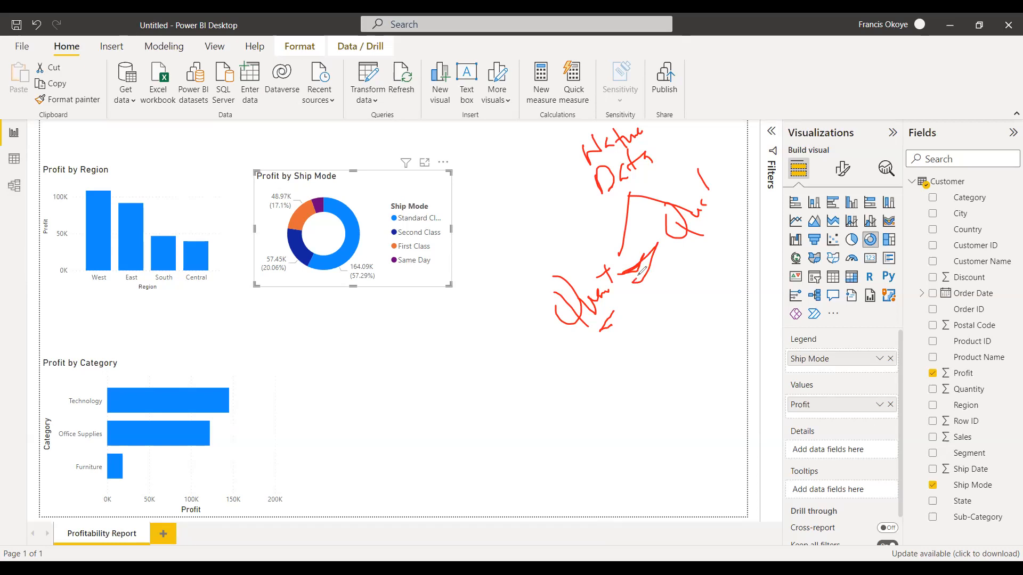
drag(639, 277, 660, 240)
mouse_move(612, 331)
mouse_down()
mouse_move(618, 323)
mouse_move(606, 326)
mouse_move(649, 336)
mouse_up()
mouse_move(387, 340)
mouse_down()
mouse_move(391, 352)
mouse_move(417, 306)
mouse_move(438, 336)
mouse_up()
drag(398, 366, 439, 336)
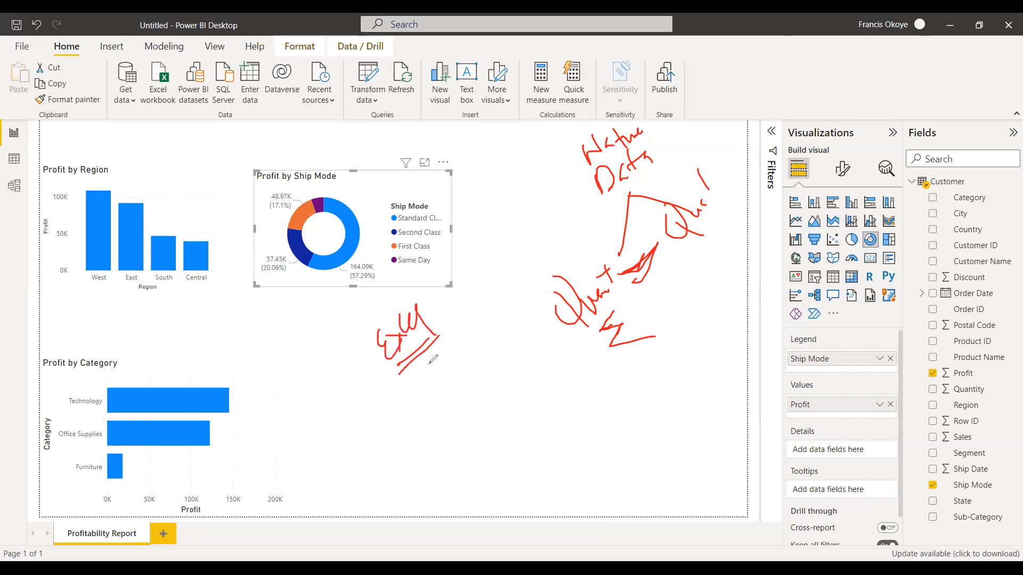
mouse_move(403, 382)
mouse_down()
mouse_move(380, 401)
mouse_move(411, 415)
mouse_move(431, 452)
mouse_move(453, 434)
mouse_up()
click(395, 423)
mouse_move(420, 381)
mouse_down()
mouse_move(440, 354)
mouse_move(437, 377)
mouse_up()
mouse_move(432, 381)
mouse_down()
mouse_move(442, 390)
mouse_move(452, 373)
mouse_up()
drag(451, 379, 459, 371)
drag(446, 413, 495, 373)
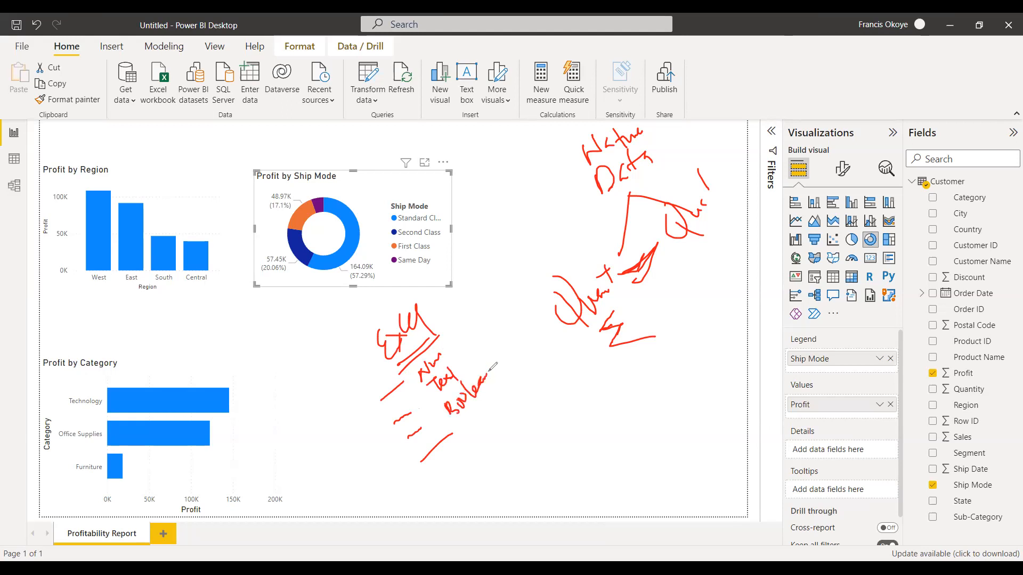
mouse_move(469, 418)
mouse_down()
mouse_move(472, 408)
mouse_move(482, 421)
mouse_move(495, 394)
mouse_move(504, 398)
mouse_up()
mouse_move(437, 334)
mouse_down()
mouse_move(467, 291)
mouse_move(516, 367)
mouse_move(457, 432)
mouse_move(406, 358)
mouse_up()
mouse_move(460, 428)
mouse_down()
mouse_move(528, 401)
mouse_move(515, 371)
mouse_move(504, 379)
mouse_up()
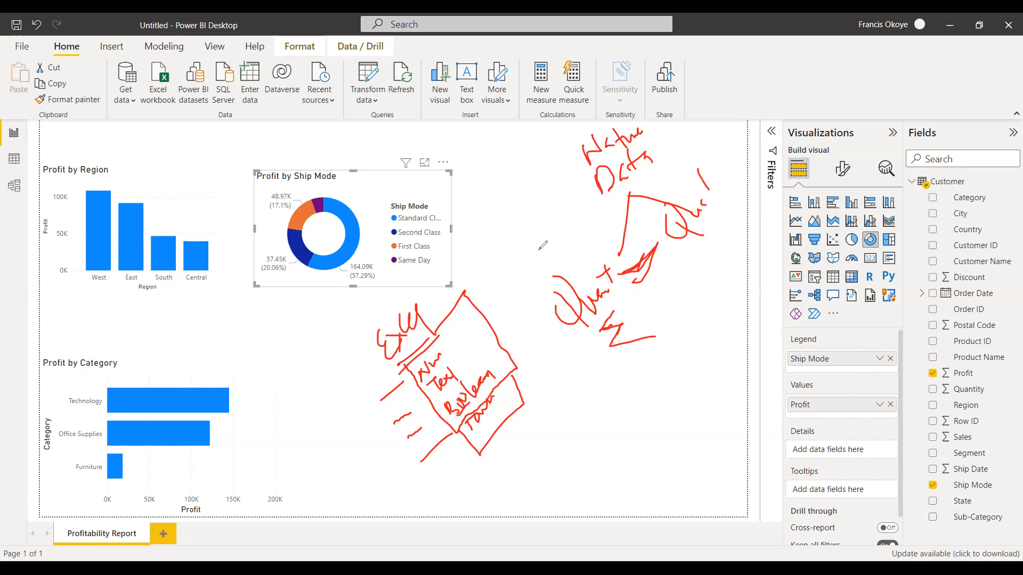
Examine the data types of the Category and Profit fields, including the data type options available for Profit.
click(982, 205)
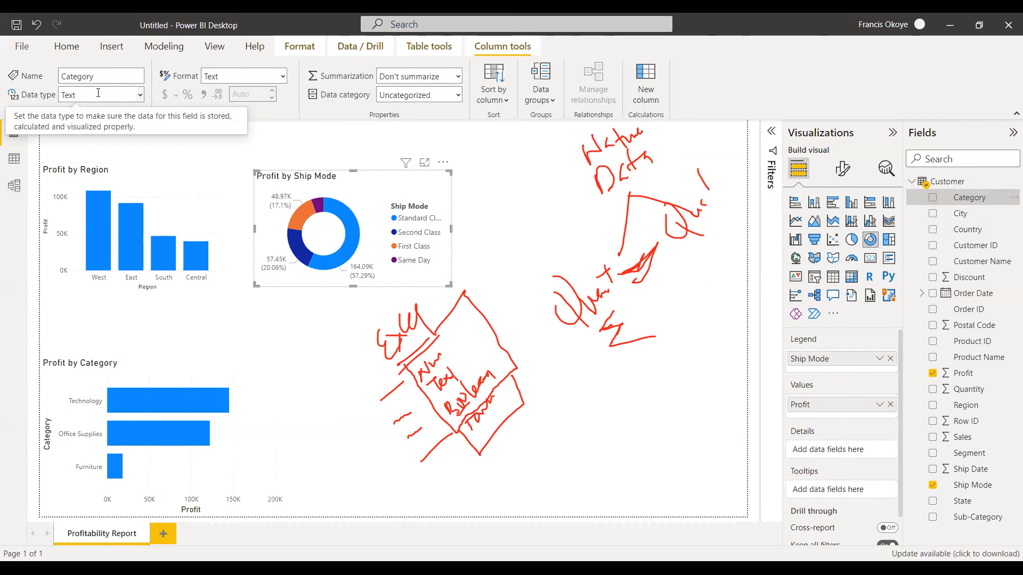
click(973, 375)
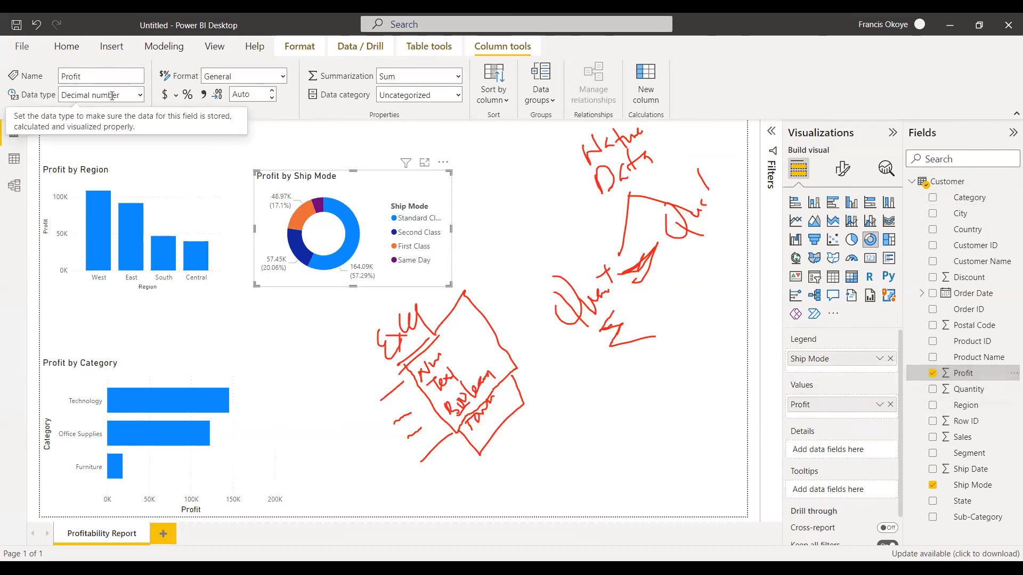
click(140, 96)
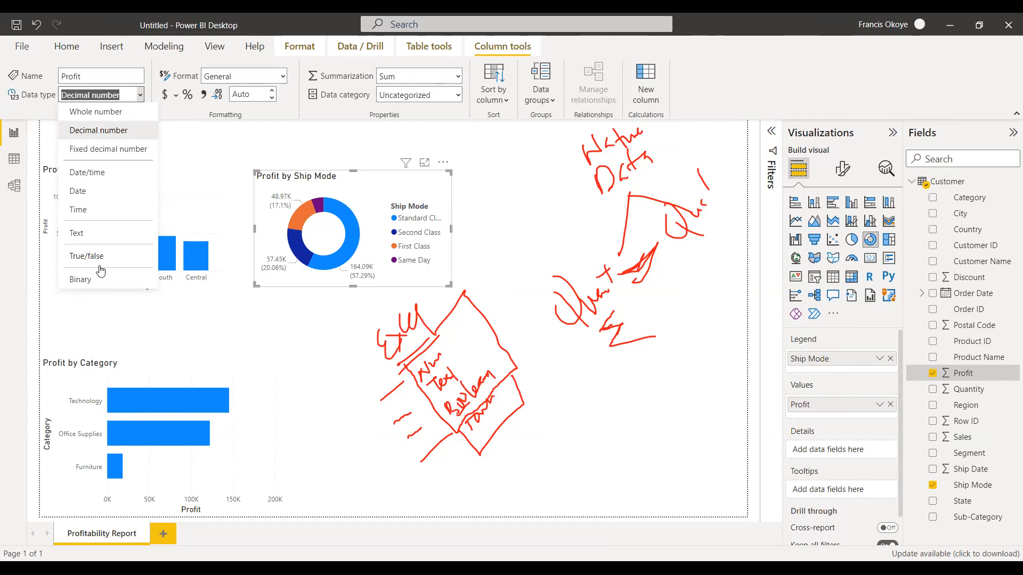
click(213, 239)
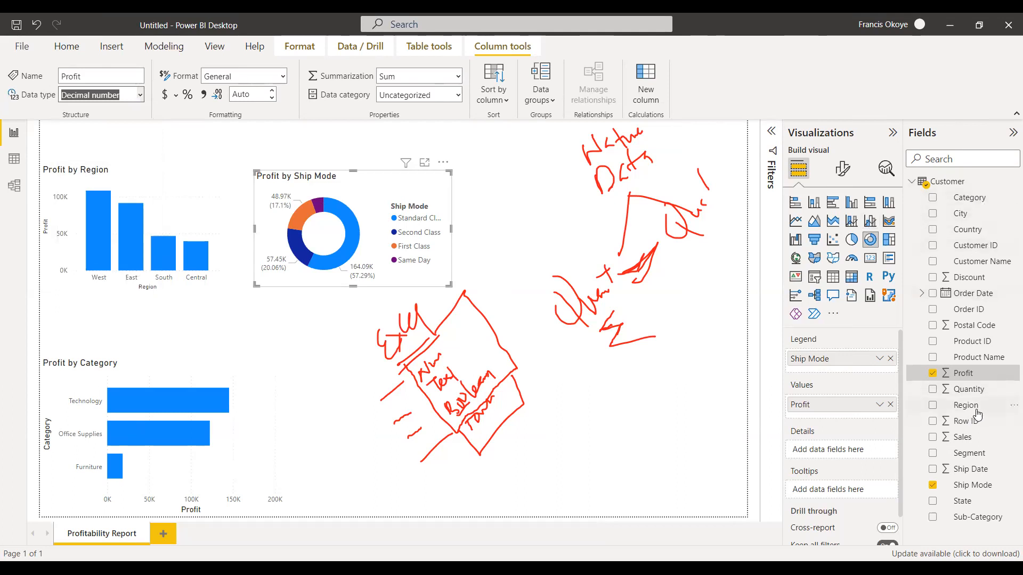
Rename the Sales field of the Customer table as Revenue.
click(965, 437)
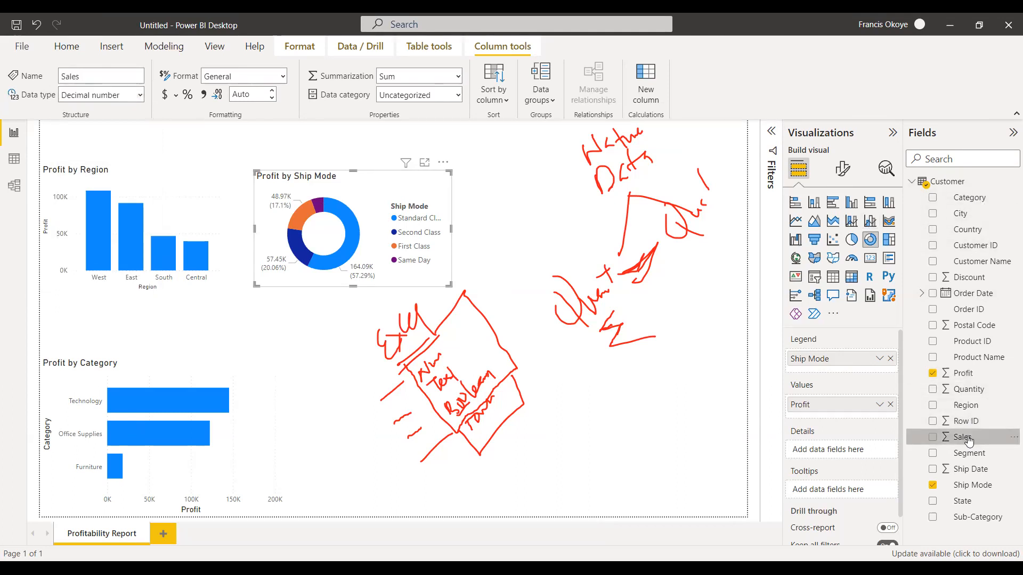
click(99, 70)
click(98, 73)
key(BackSpace)
key(BackSpace)
key(BackSpace)
key(BackSpace)
key(BackSpace)
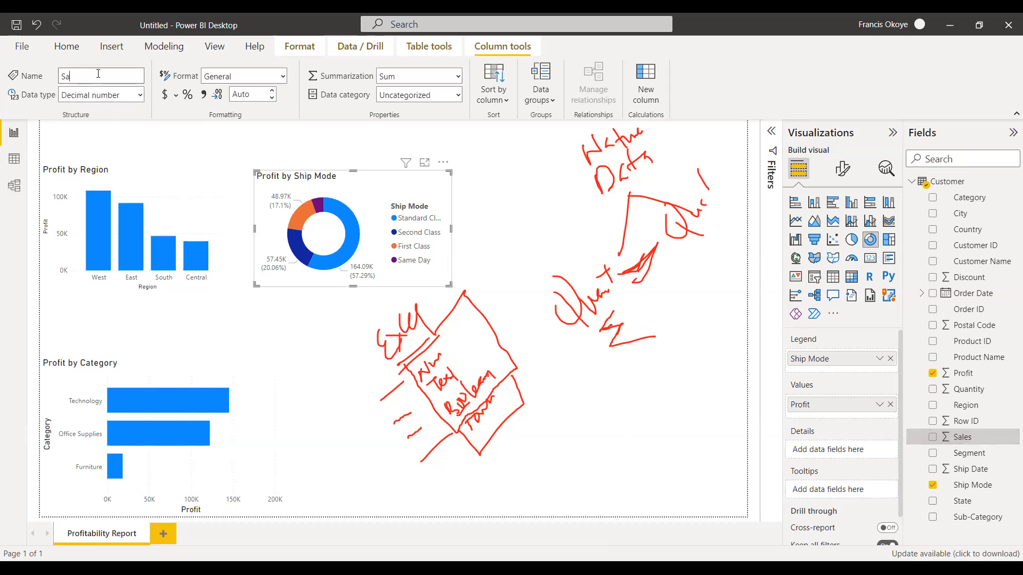
text(Reve)
key(BackSpace)
key(BackSpace)
key(BackSpace)
text(evenue)
key(Return)
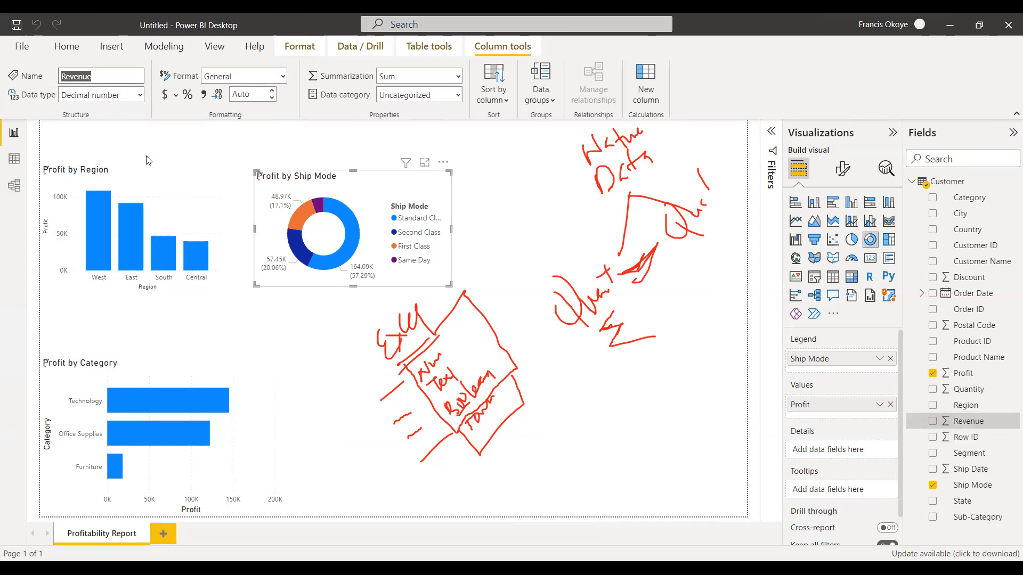
click(148, 161)
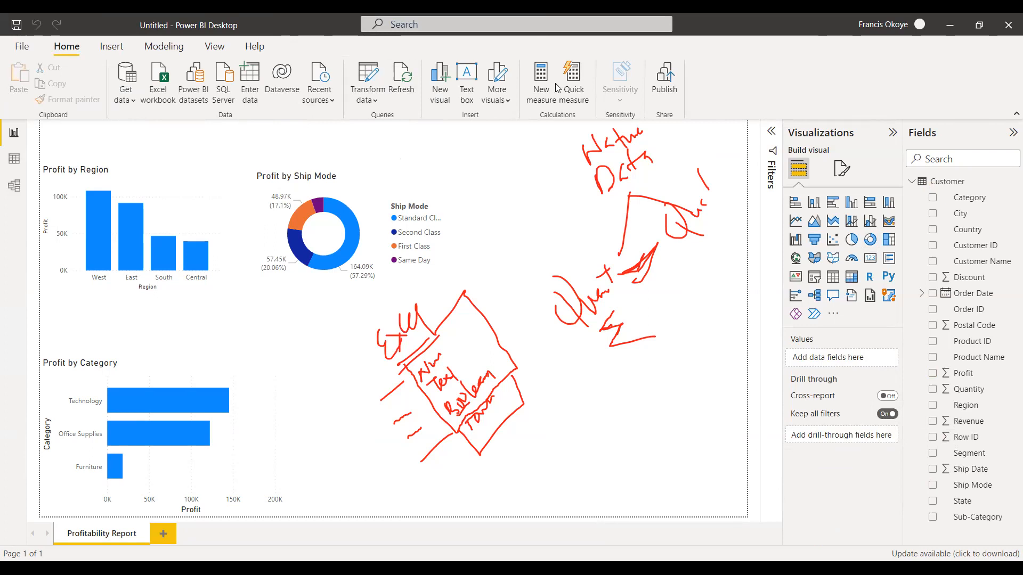
Add a table visual listing Category in the report page's lower-right area and make it smaller.
drag(975, 201, 601, 436)
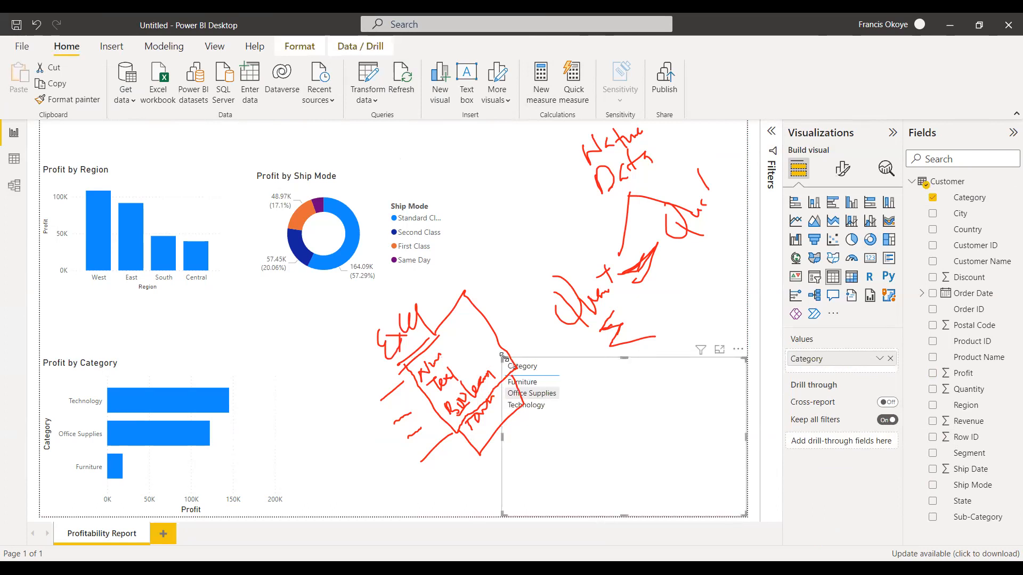
drag(500, 354, 564, 379)
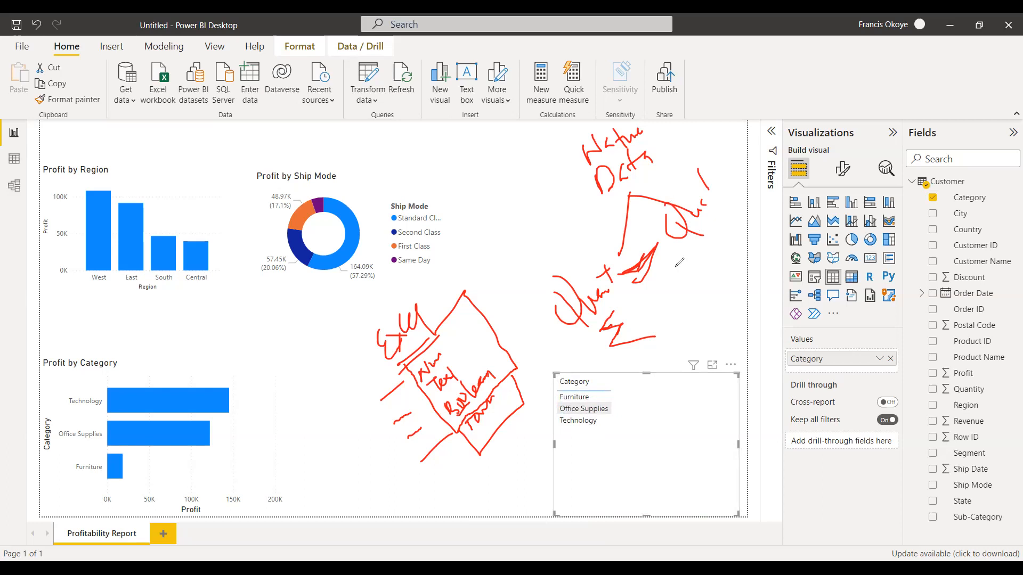
mouse_move(684, 260)
mouse_down()
mouse_move(684, 276)
mouse_move(724, 229)
mouse_move(723, 238)
mouse_up()
drag(717, 231, 732, 210)
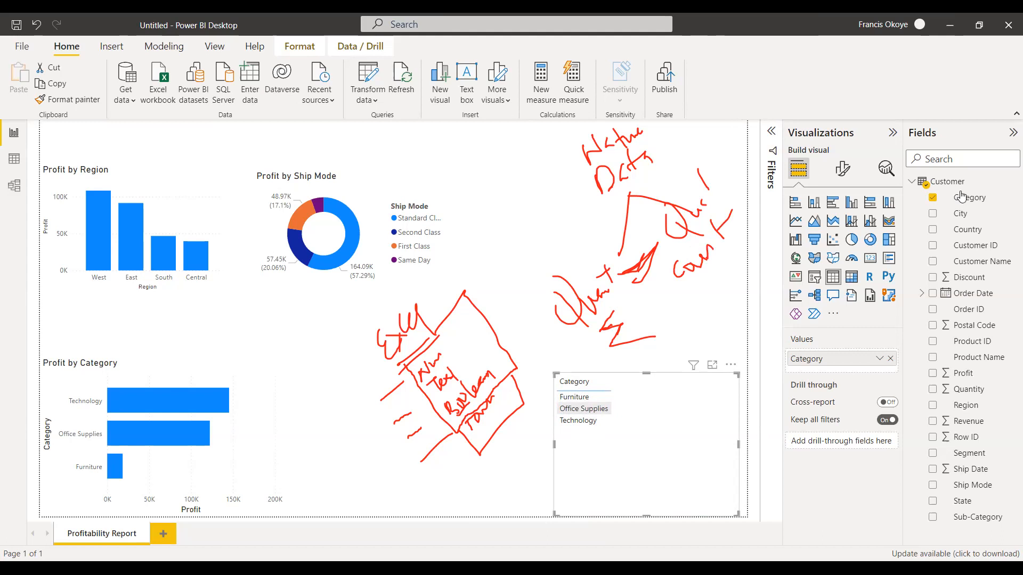
Add Category to the table a second time, summarize that column by Count, and delete the table visual.
drag(963, 192, 669, 437)
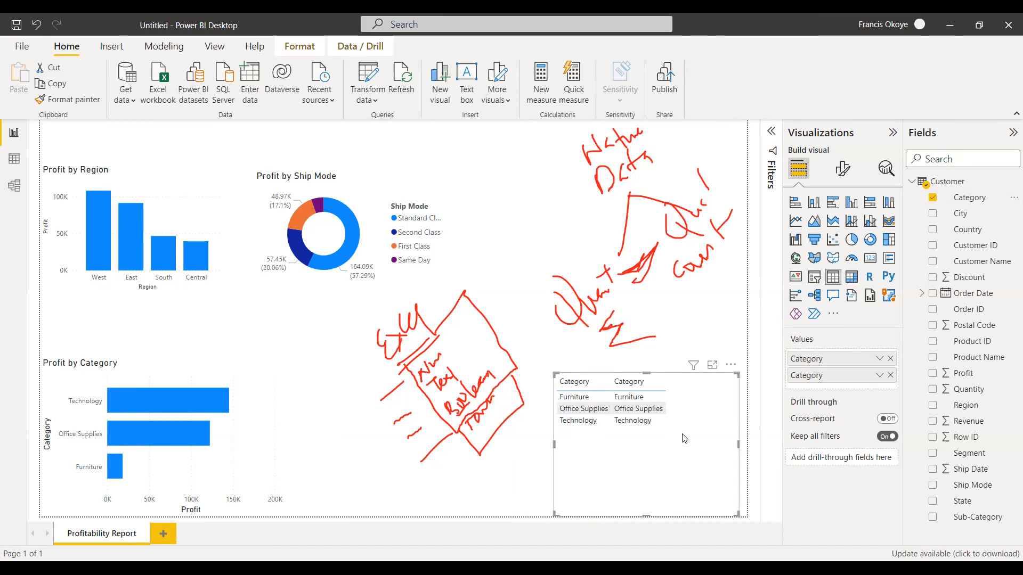
click(639, 383)
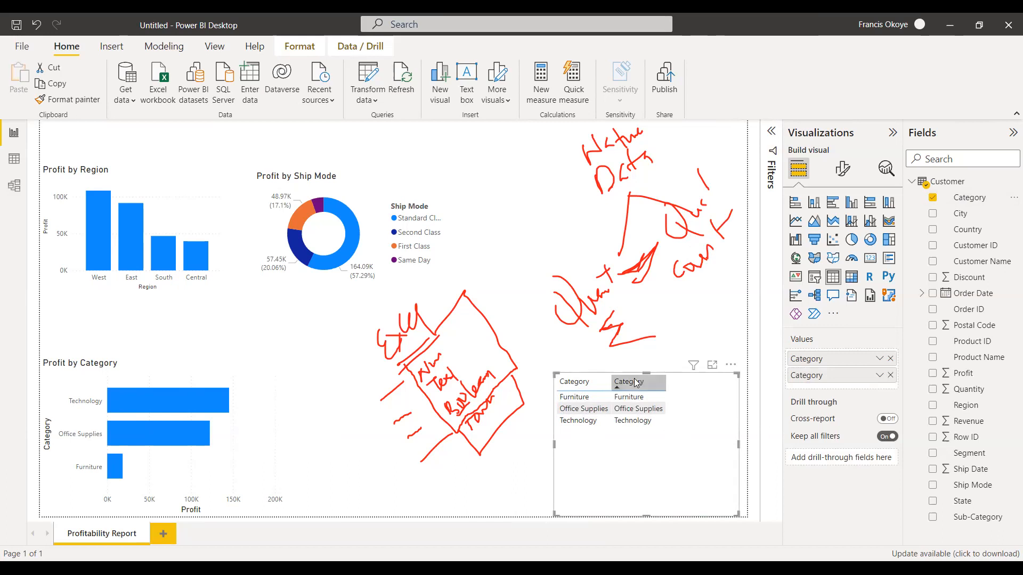
click(879, 375)
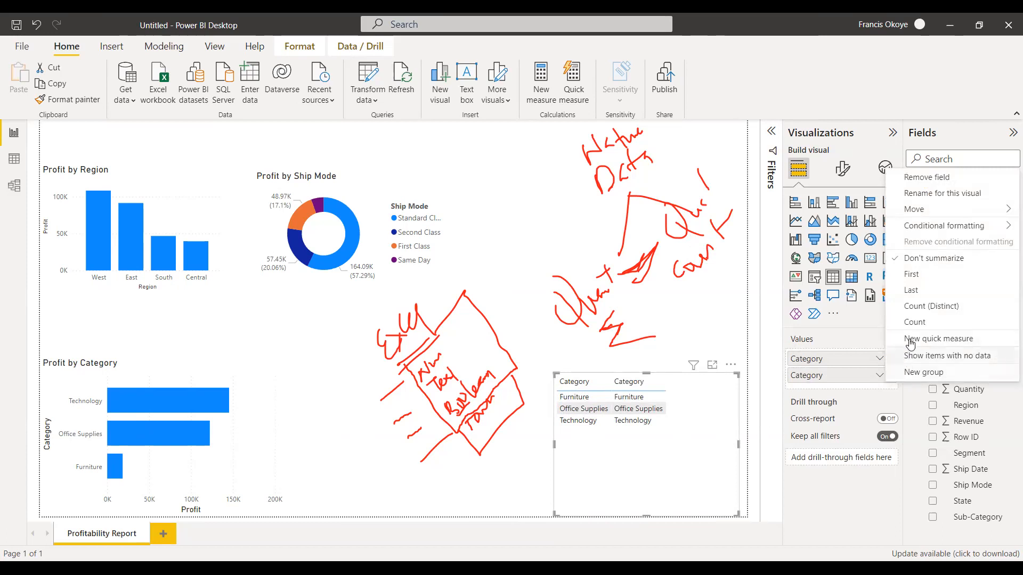
click(911, 321)
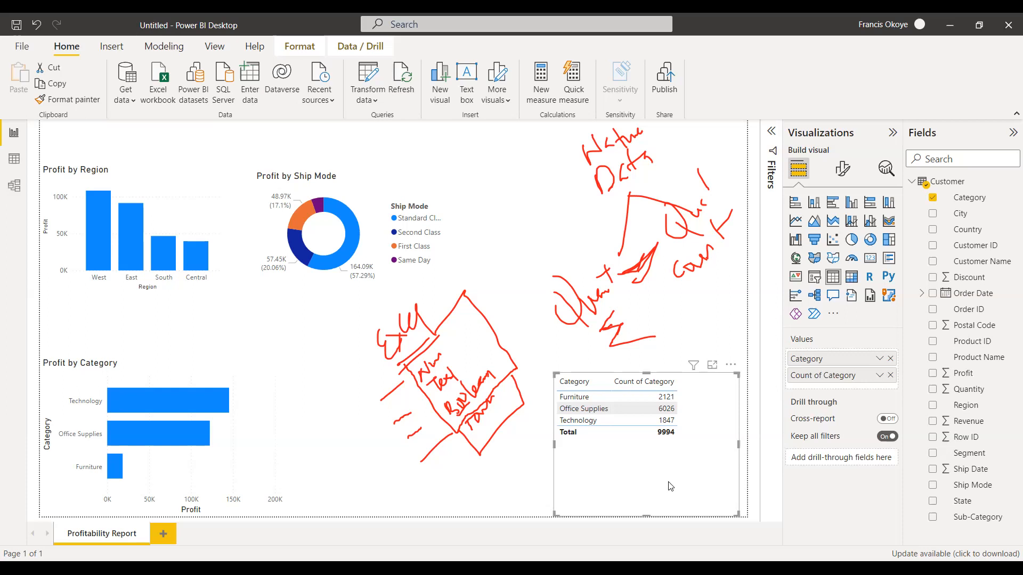
key(Delete)
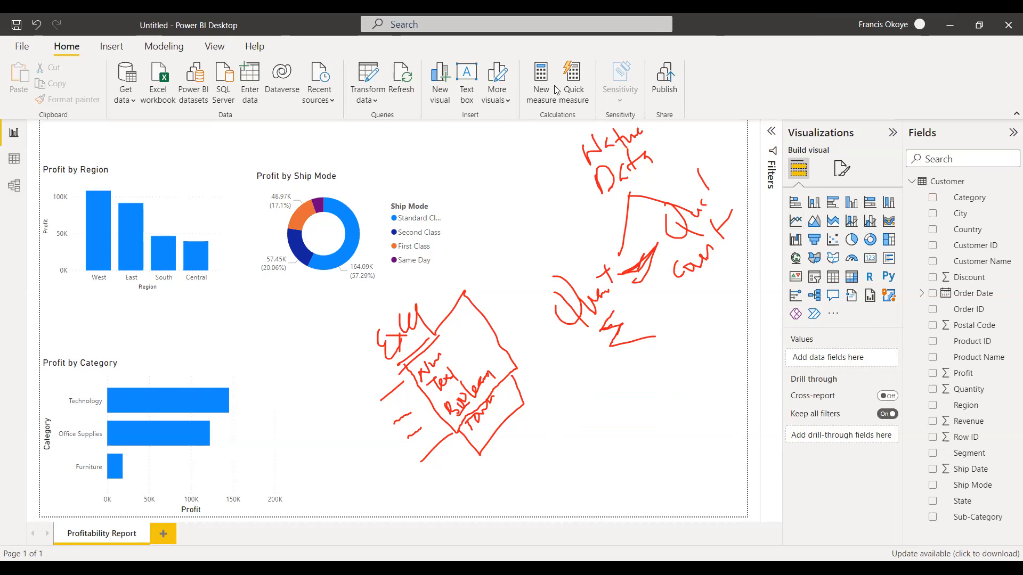
Move the Profit by Region column chart and Profit by Ship Mode donut down into one row and widen the donut visual.
mouse_move(590, 159)
mouse_down()
mouse_move(629, 137)
mouse_move(596, 214)
mouse_move(608, 233)
mouse_move(482, 296)
mouse_move(369, 420)
mouse_move(419, 358)
mouse_move(470, 379)
mouse_move(407, 441)
mouse_move(449, 454)
mouse_move(516, 366)
mouse_move(599, 350)
mouse_move(655, 208)
mouse_move(712, 133)
mouse_move(699, 160)
mouse_move(692, 271)
mouse_move(726, 217)
mouse_move(747, 137)
mouse_up()
drag(419, 258, 422, 295)
drag(204, 216, 196, 297)
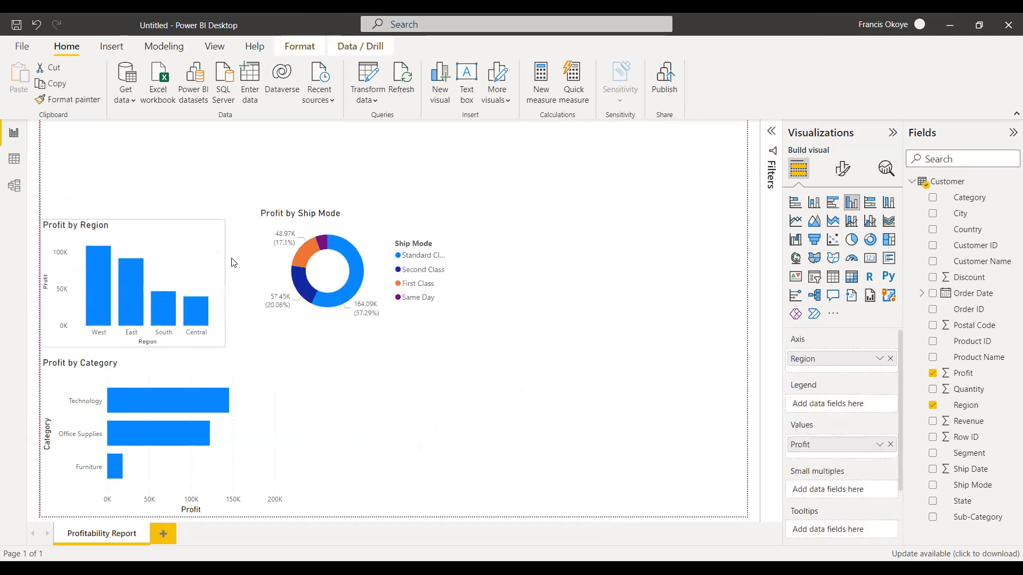
drag(329, 257, 310, 280)
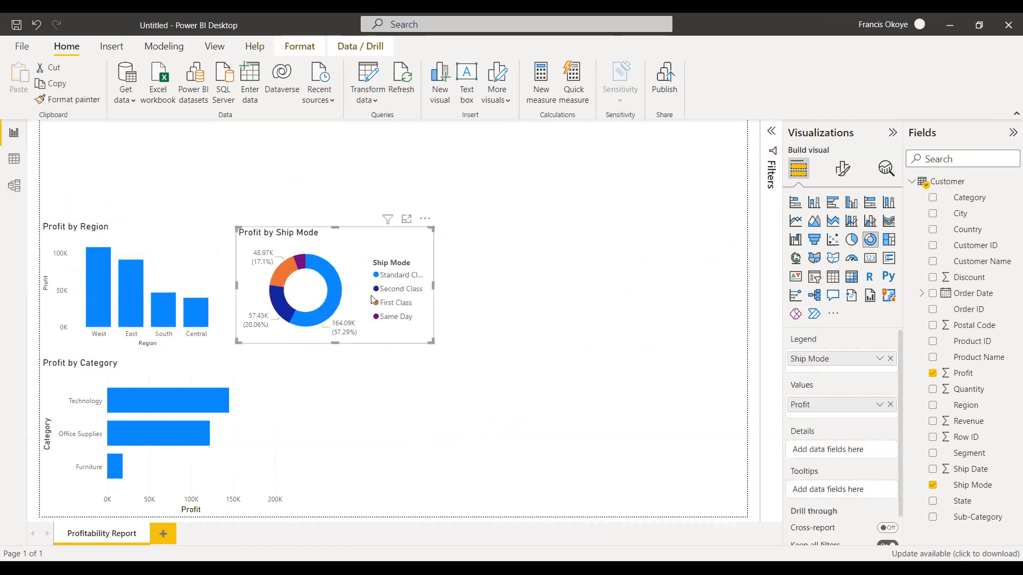
drag(435, 286, 451, 286)
Move the Profit by Category bar chart to the right end of the chart row and reduce its height.
drag(197, 454, 633, 302)
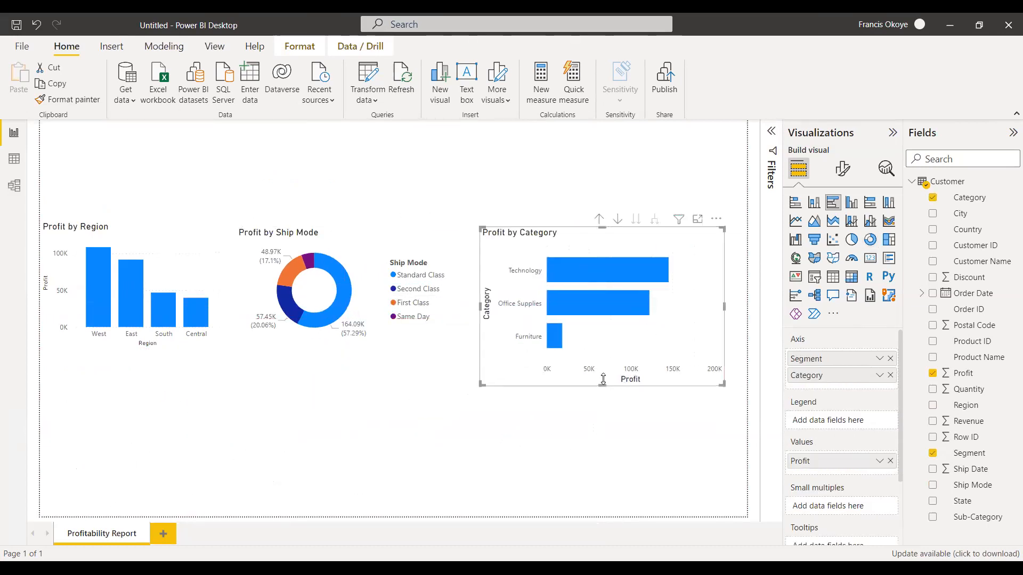
drag(602, 385, 602, 358)
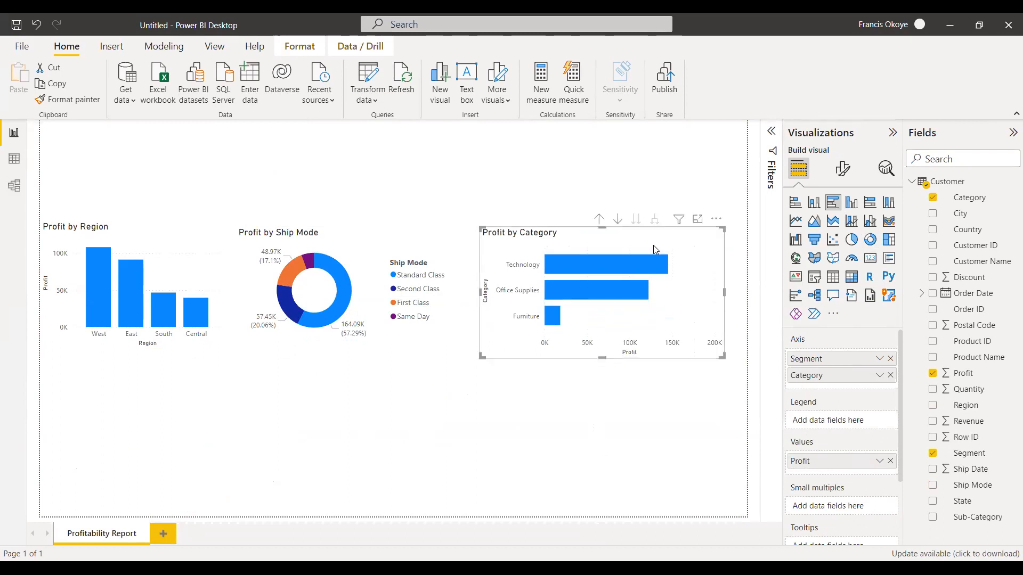
drag(645, 288, 668, 280)
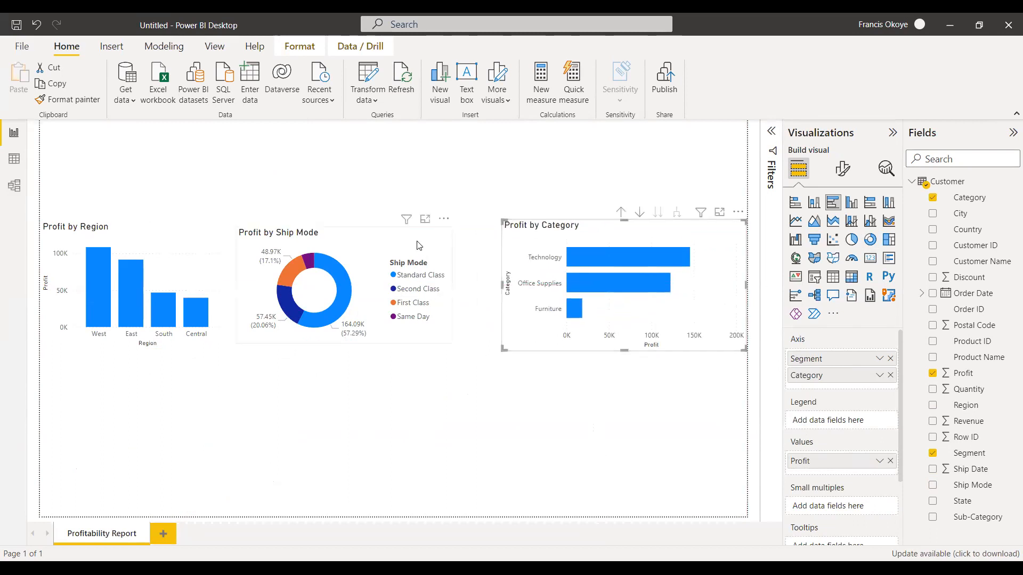
Align and enlarge the Profit by Ship Mode donut between its neighbours and widen the Profit by Region chart to meet it.
drag(416, 244, 431, 237)
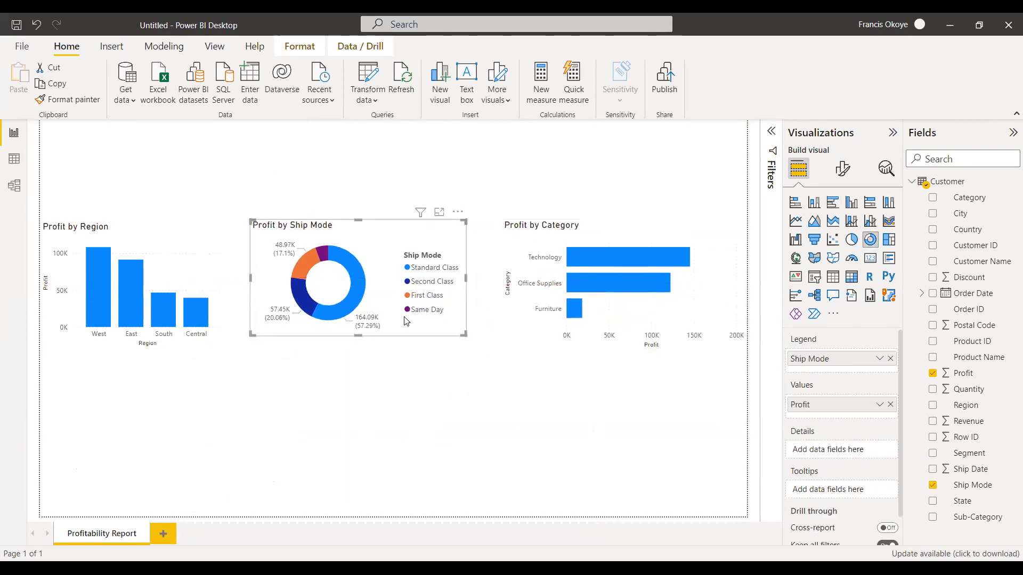
drag(358, 337, 358, 349)
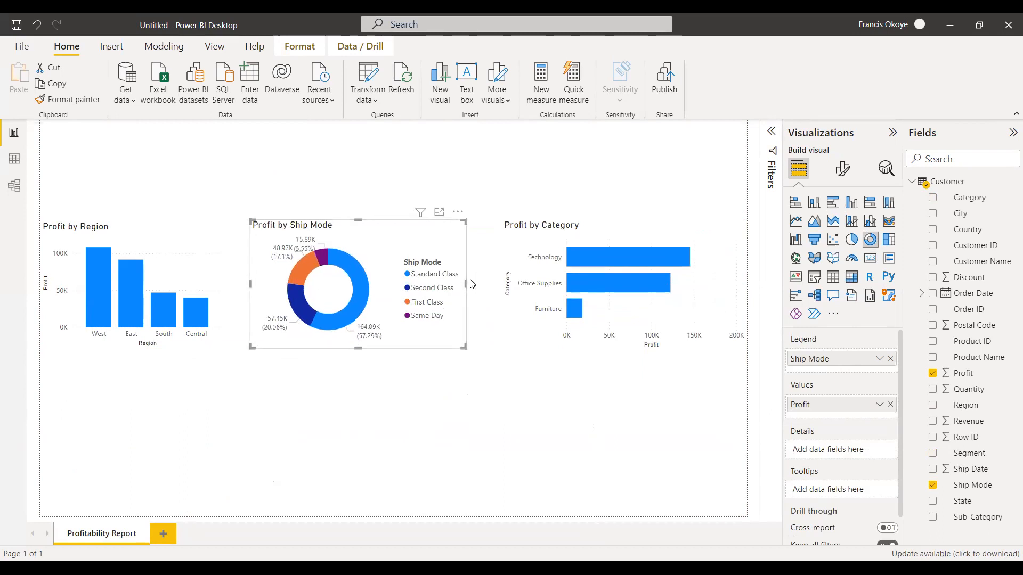
drag(465, 283, 480, 284)
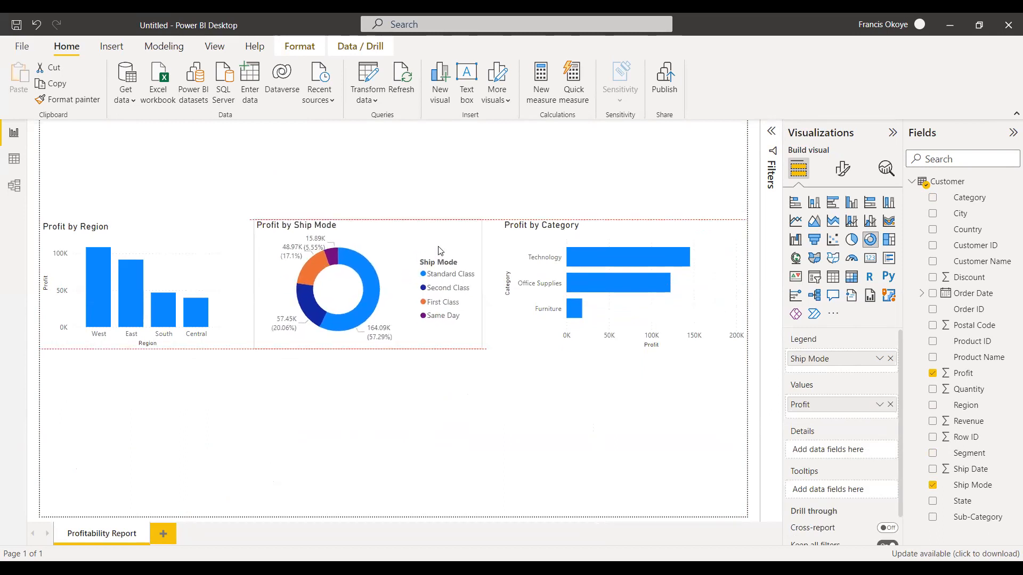
click(223, 244)
drag(225, 283, 249, 274)
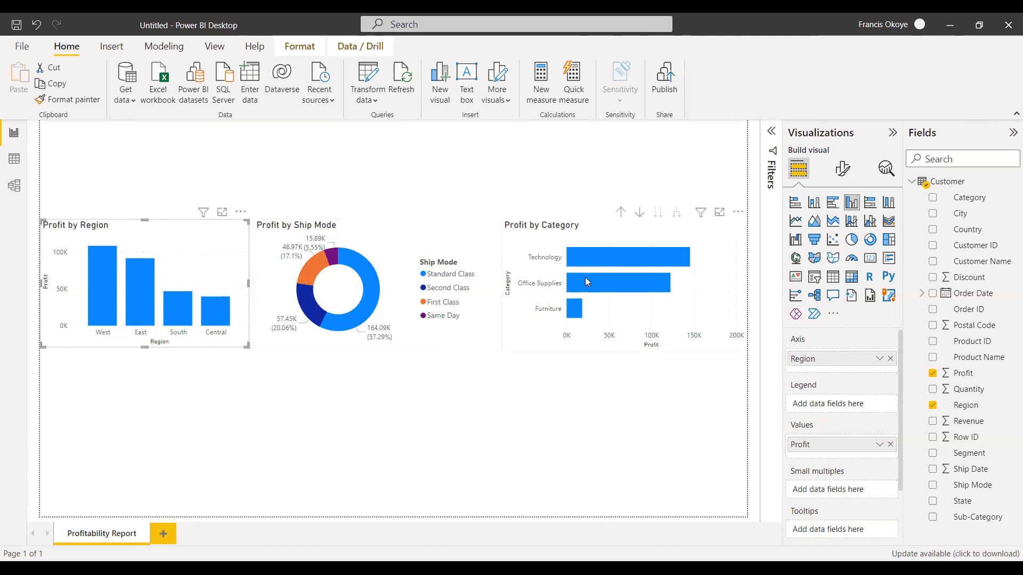
Convert the Profit by Region column chart to a Q&A visual and delete it.
mouse_move(586, 280)
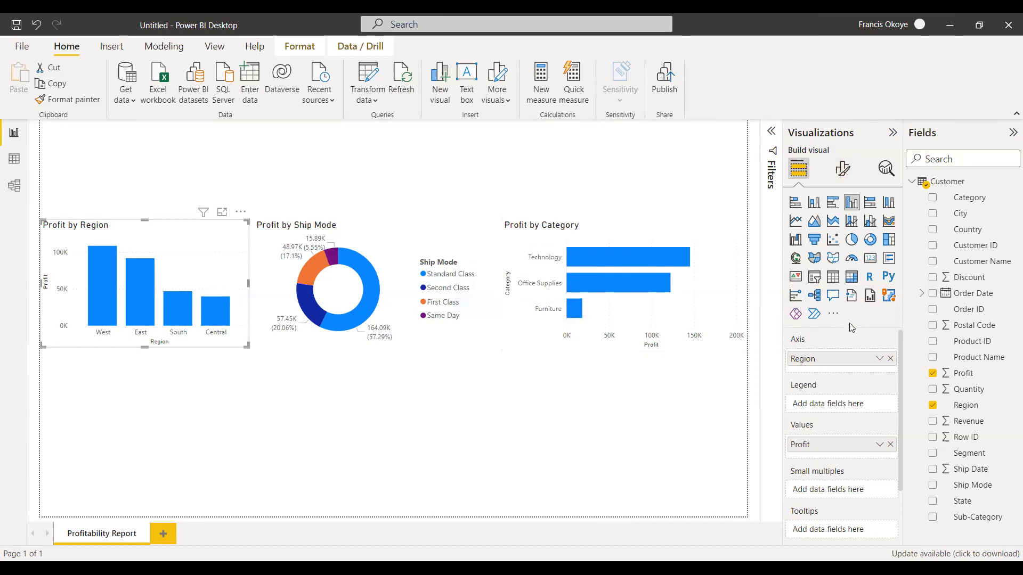
click(834, 296)
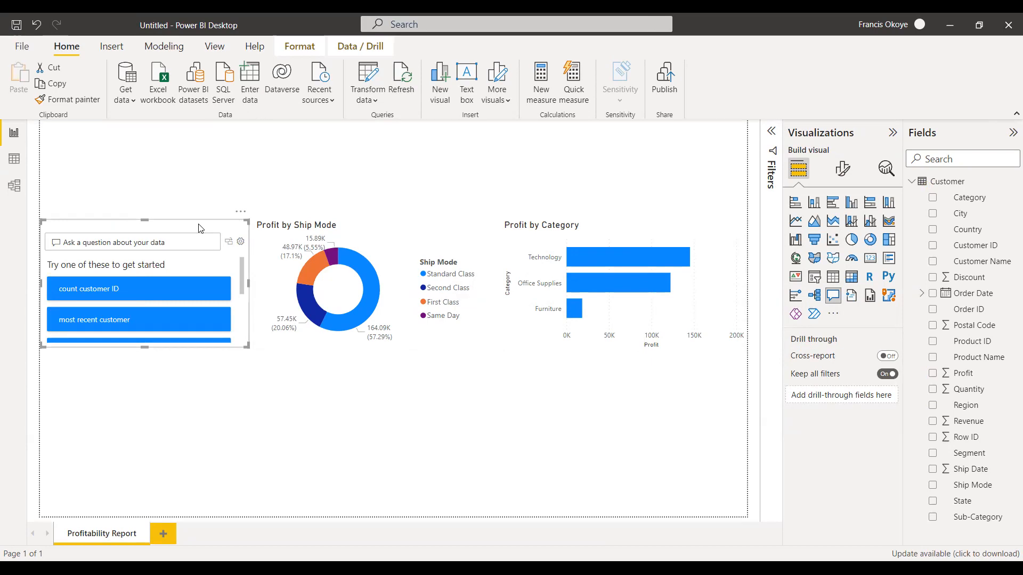
key(Delete)
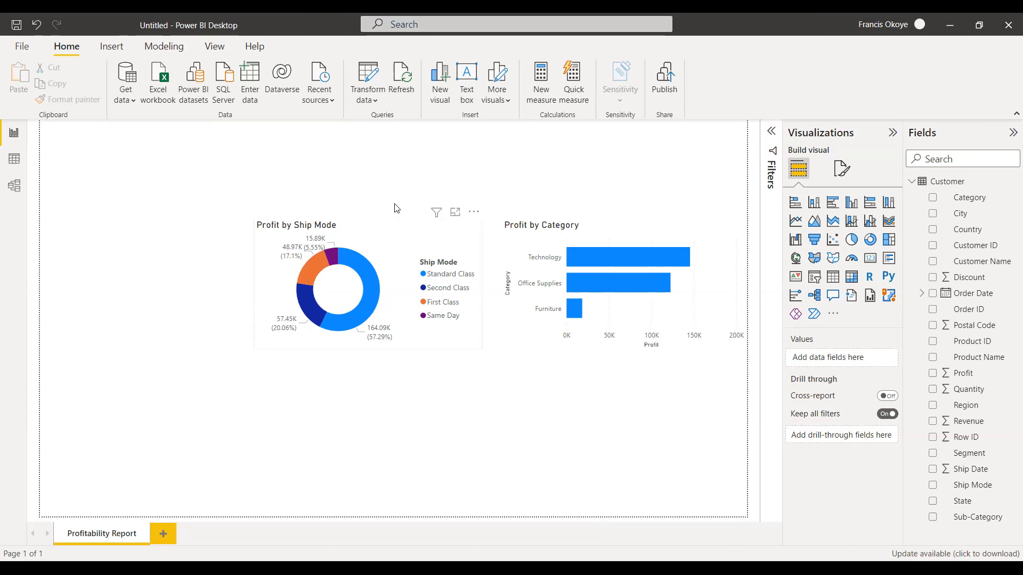
Move the Profit by Ship Mode donut to the page's left edge and place the Profit by Category chart beside it, tops aligned.
drag(479, 275, 264, 253)
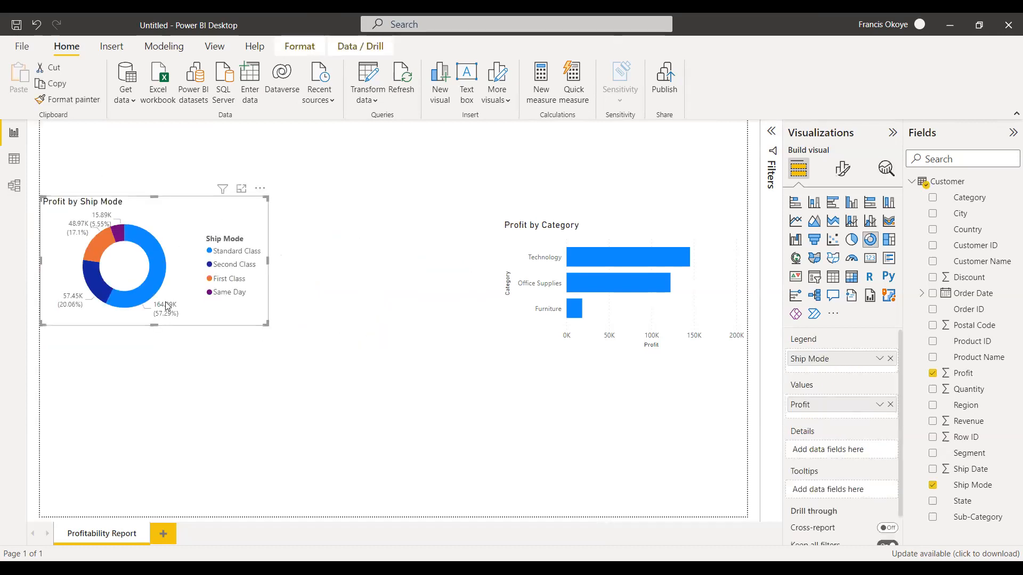
drag(586, 221, 384, 205)
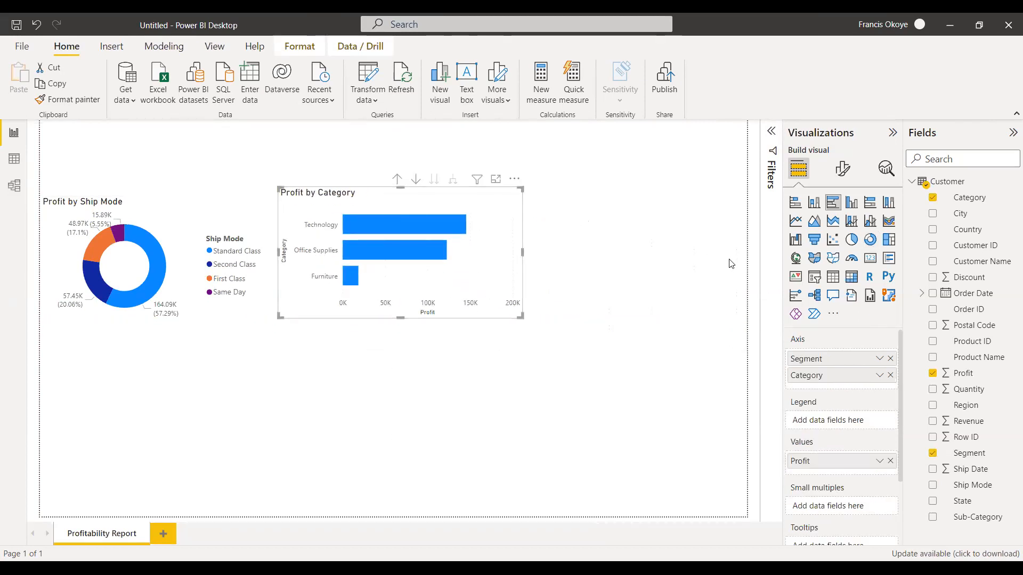
click(610, 220)
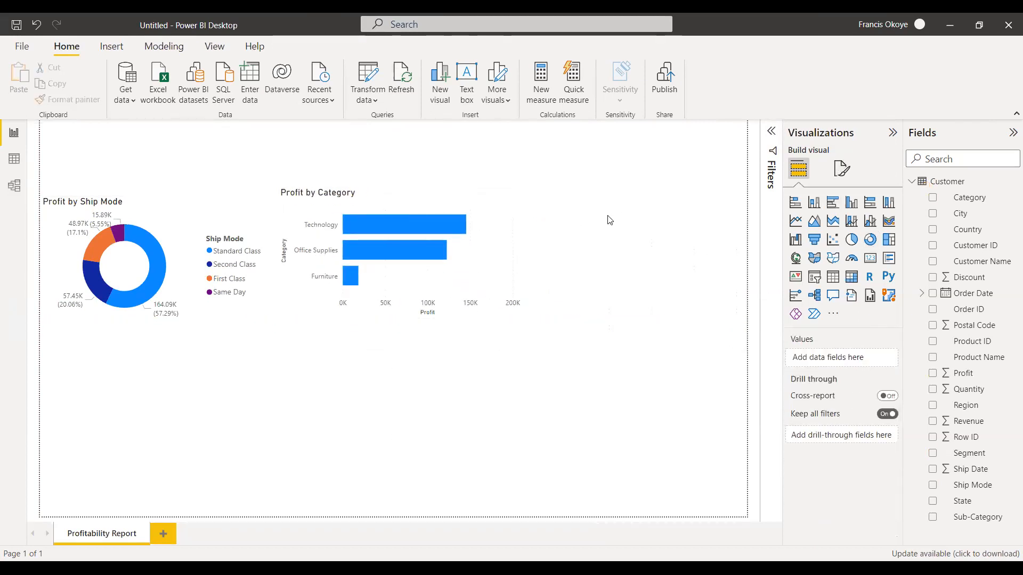
drag(498, 203, 498, 210)
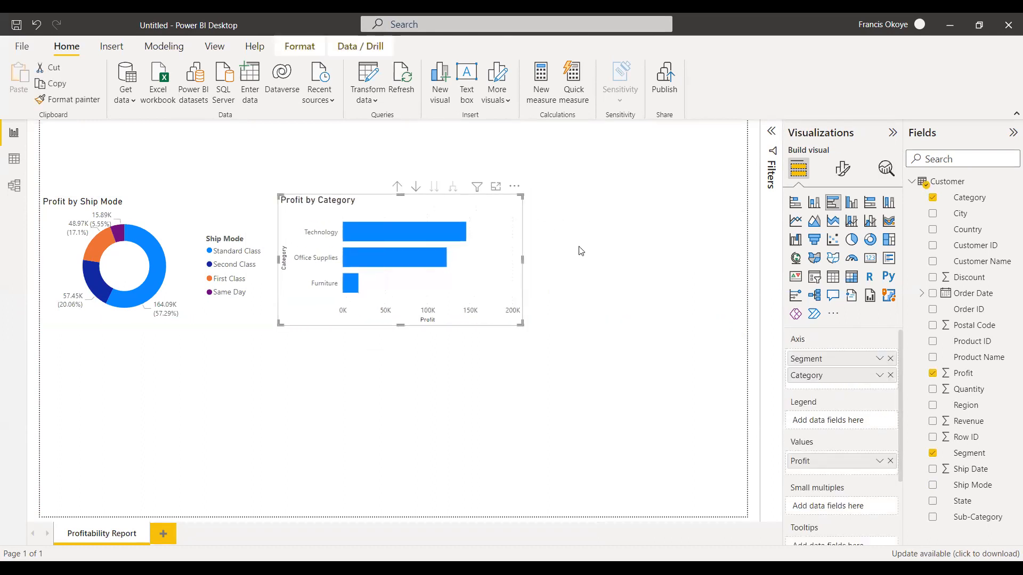
click(581, 251)
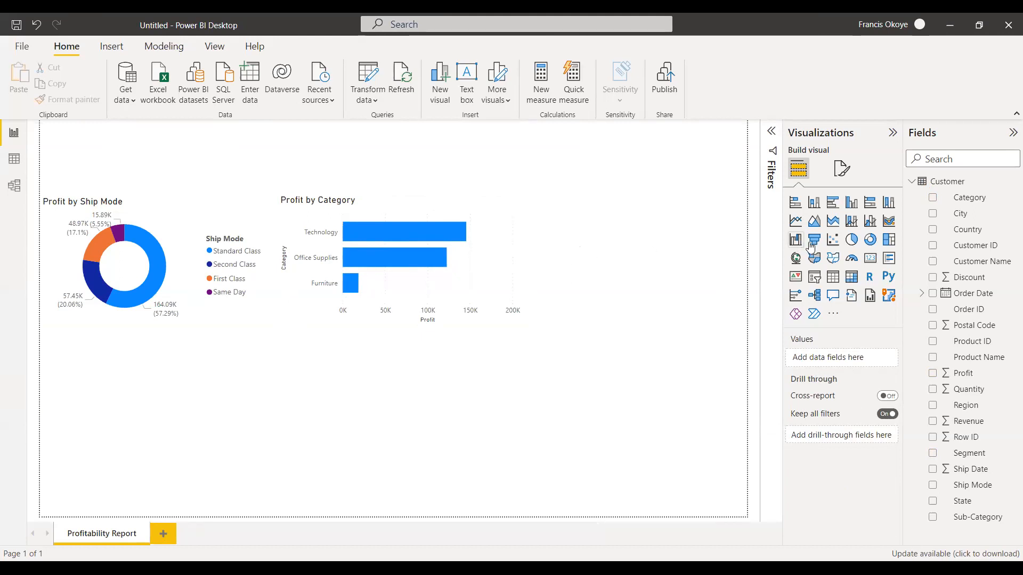
Build a clustered column chart of Profit by Region in the empty space beside the Profit by Category chart.
drag(983, 411, 669, 278)
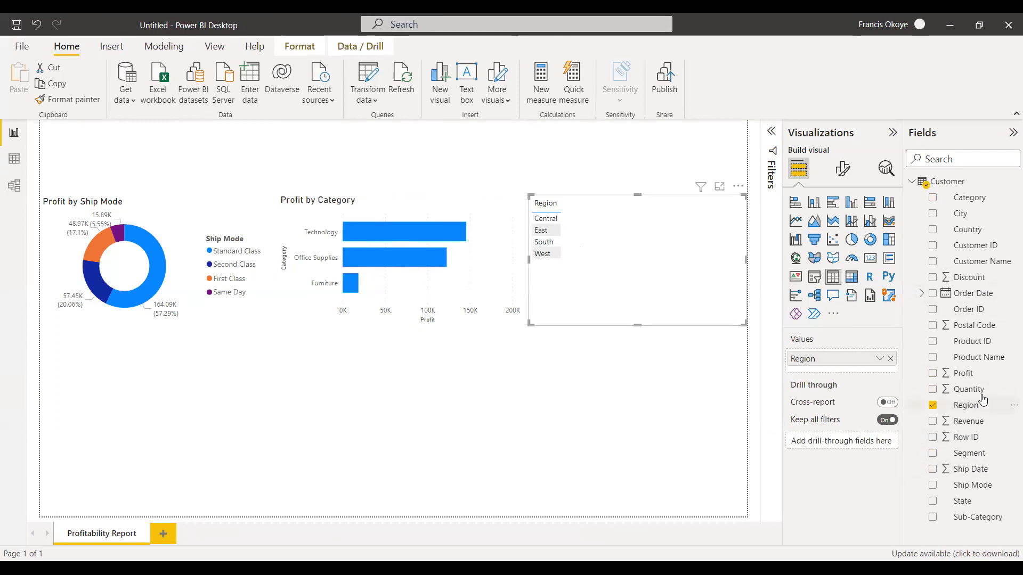
drag(696, 232, 693, 234)
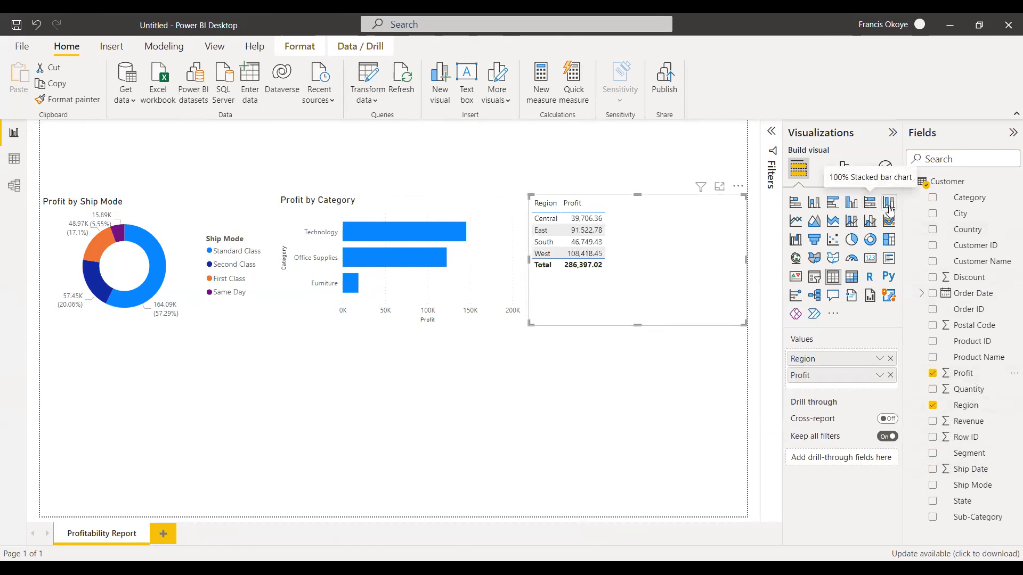
click(851, 203)
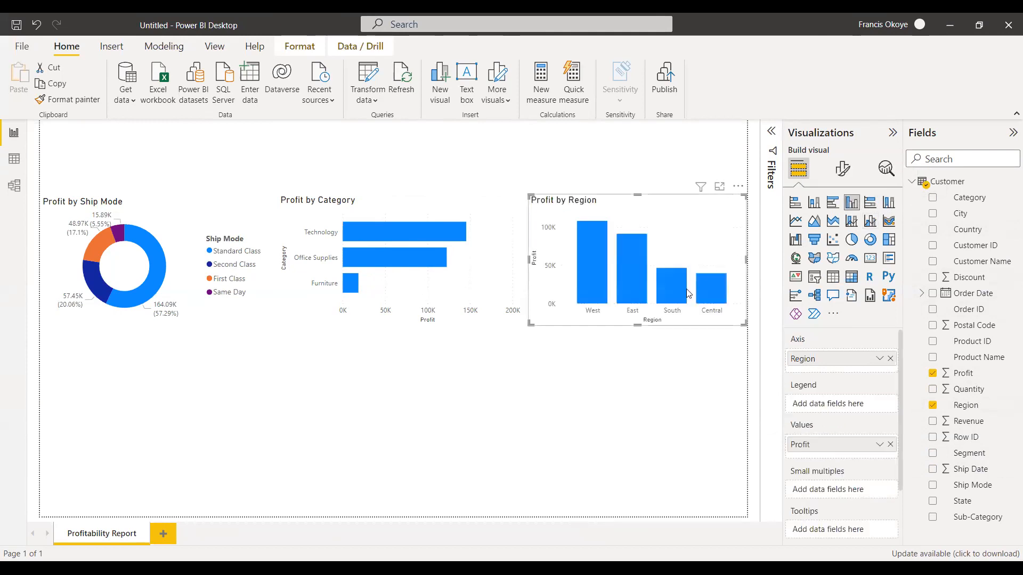
Insert a Q&A visual in the empty space below the Profit by Ship Mode donut and delete it.
double_click(84, 405)
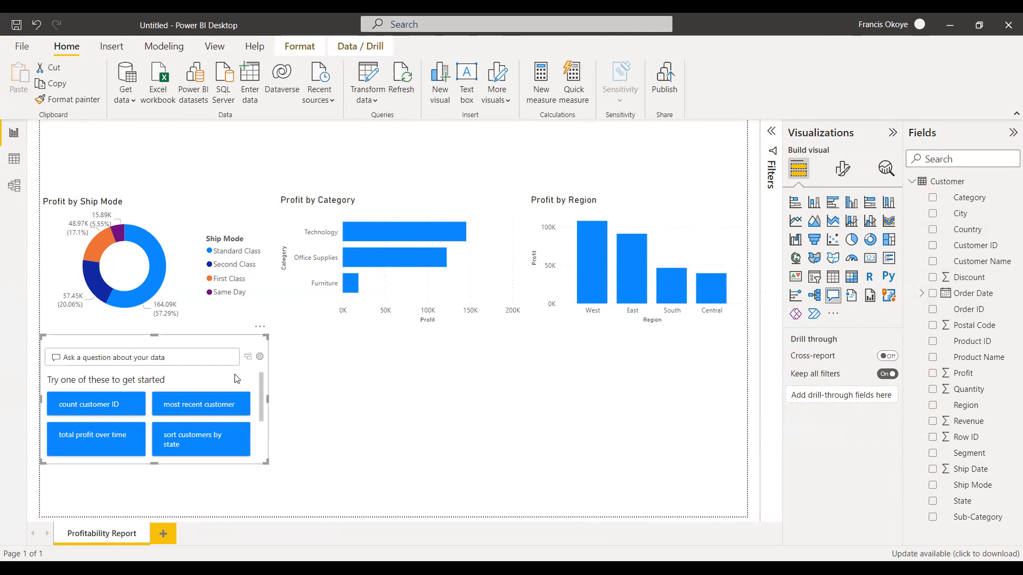
key(Delete)
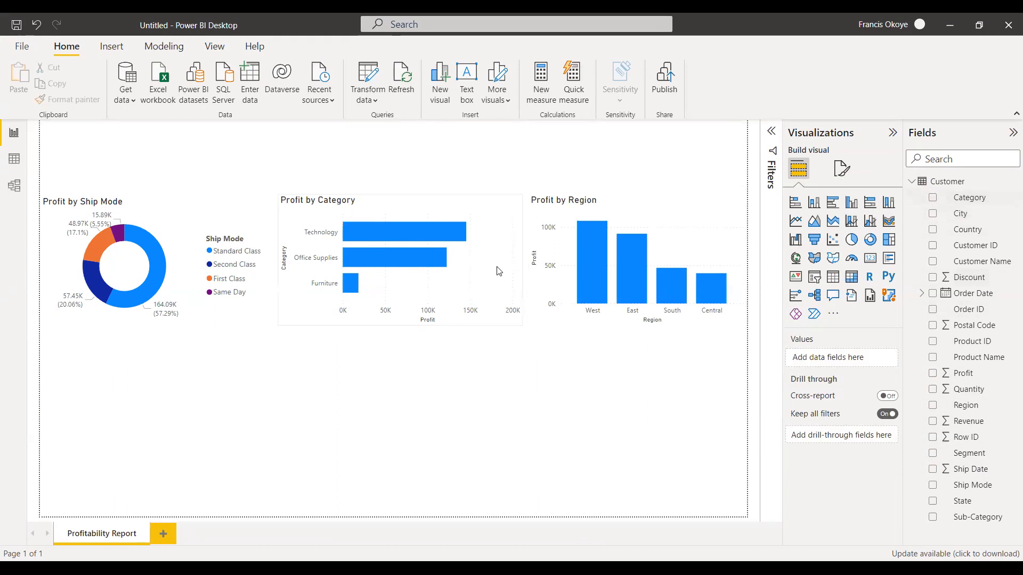
click(353, 319)
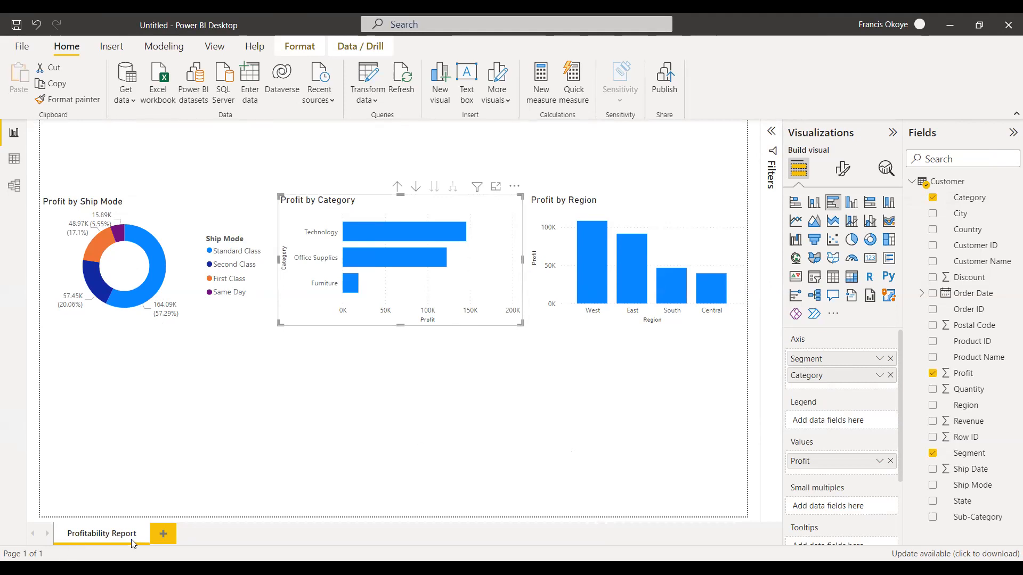
Add a second report page, try to rename it, and delete the page.
click(163, 534)
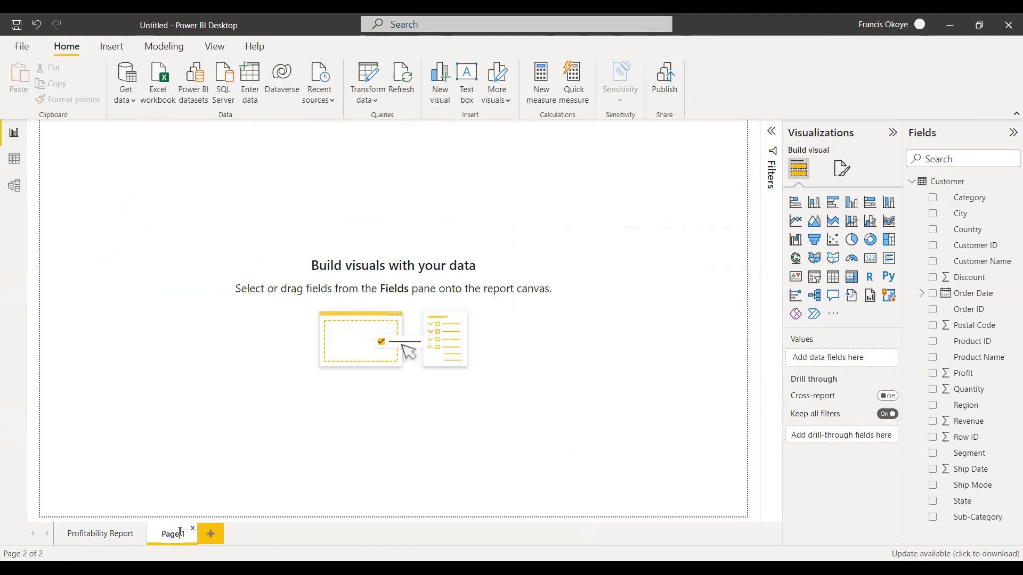
key(BackSpace)
key(BackSpace)
key(BackSpace)
key(BackSpace)
key(BackSpace)
text(Sakes)
key(BackSpace)
key(BackSpace)
click(194, 528)
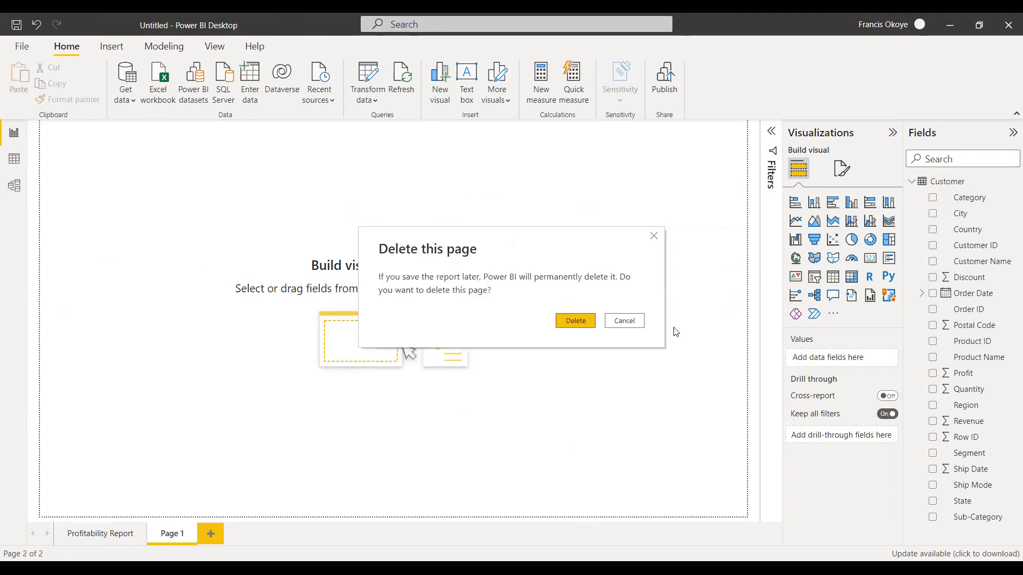
click(575, 320)
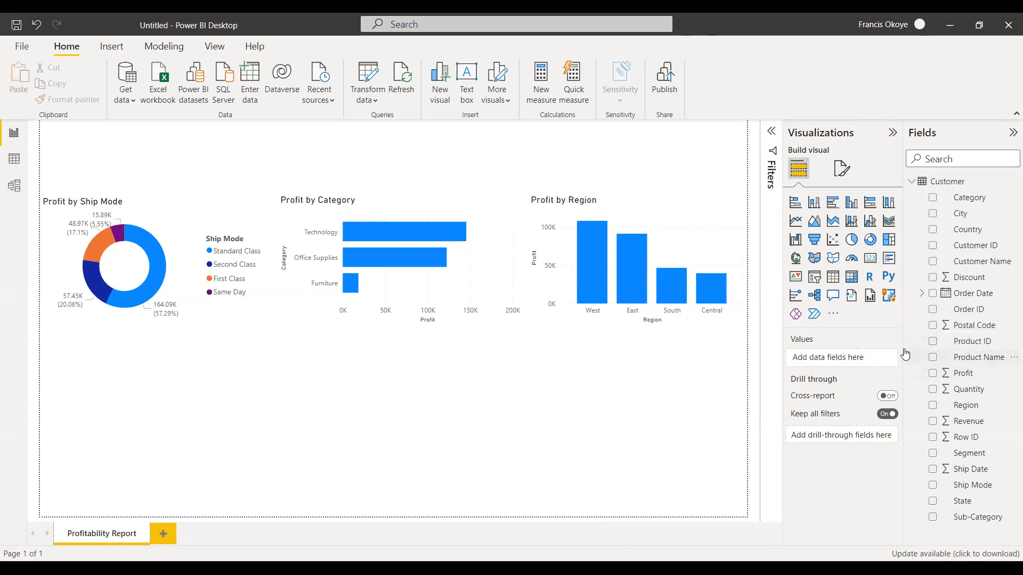
Build a table of Product Name and Profit below the Profit by Ship Mode donut, wide enough to show both columns.
drag(905, 354, 183, 381)
drag(169, 462, 170, 461)
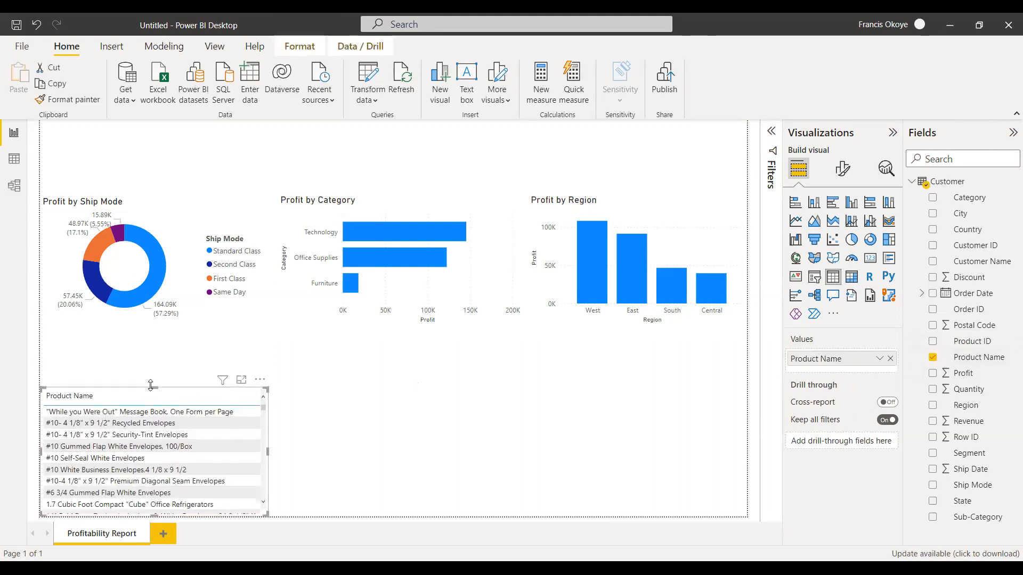
drag(268, 445, 351, 442)
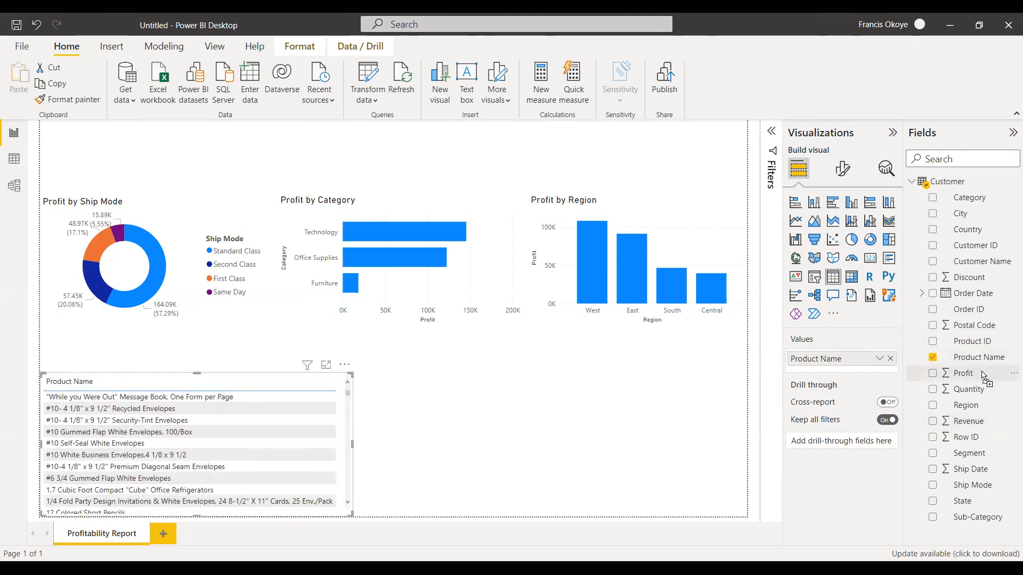
drag(963, 373, 315, 425)
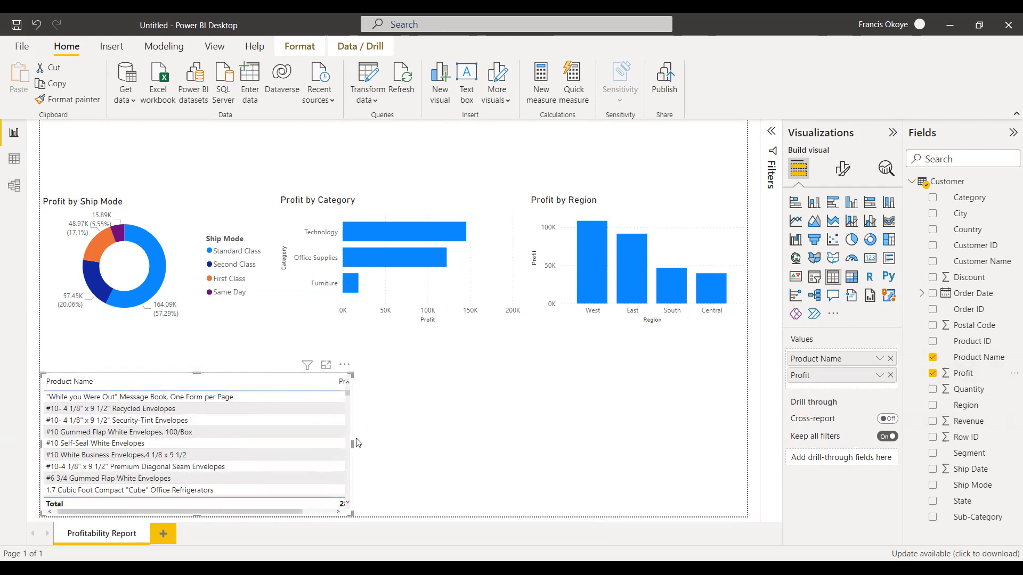
drag(352, 443, 357, 441)
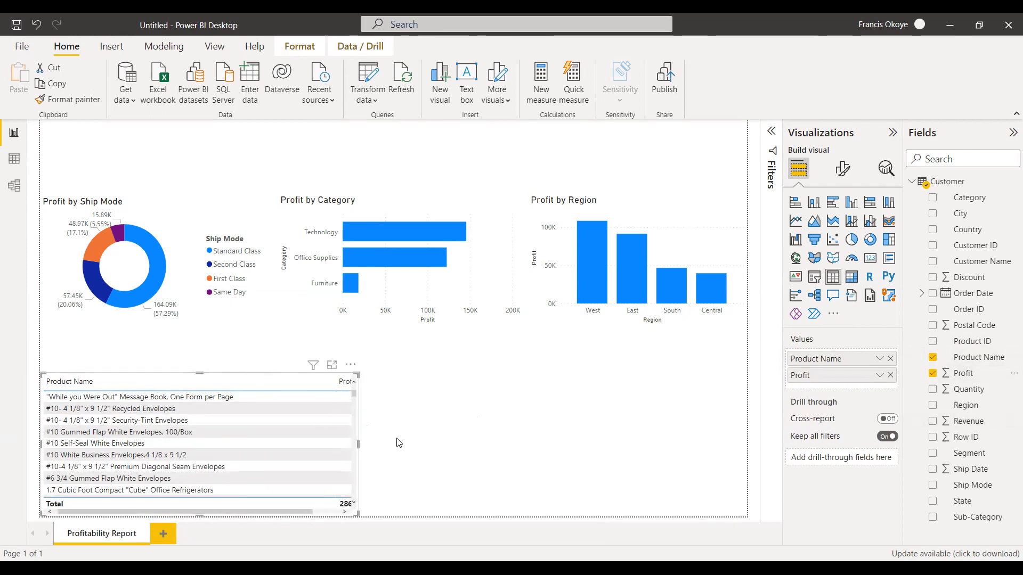
drag(358, 443, 405, 444)
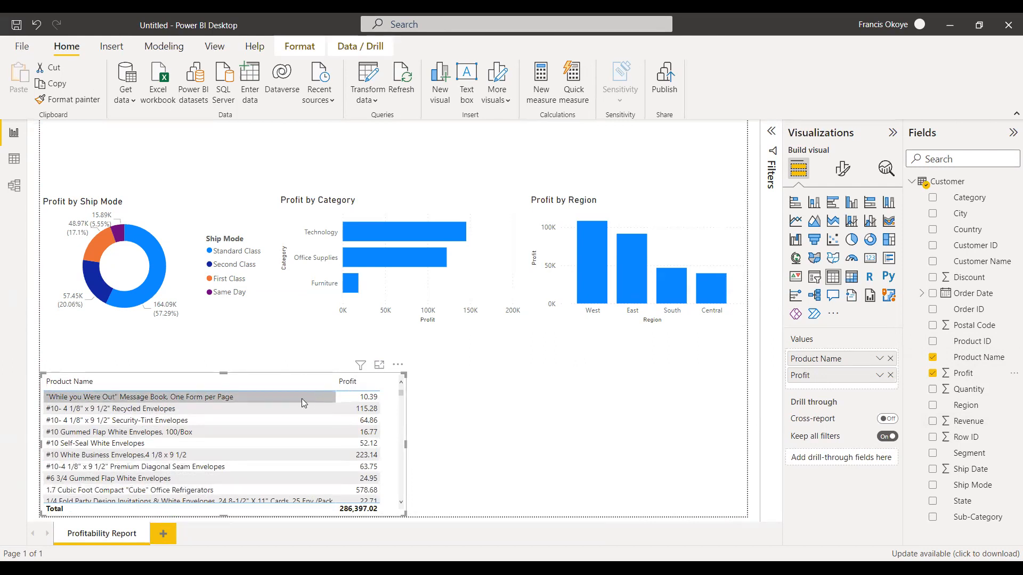
Extend the product table upward and convert it to a slightly narrower clustered column chart.
click(223, 346)
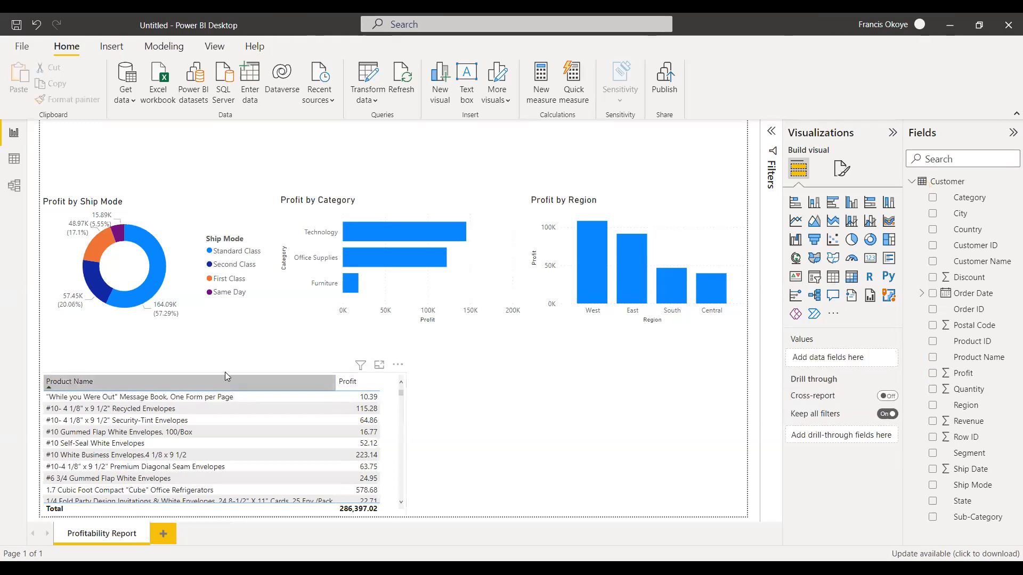
drag(223, 378, 224, 359)
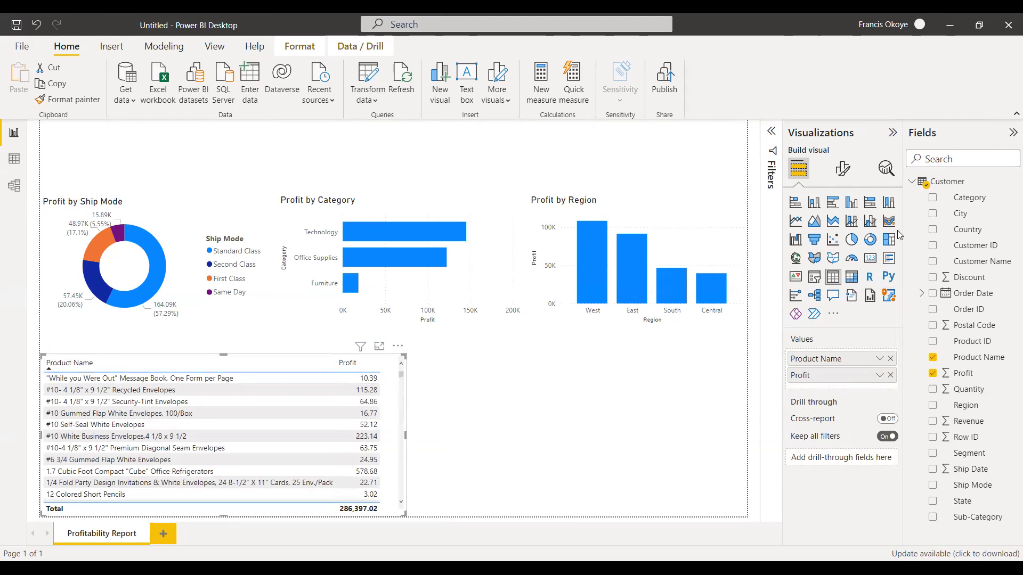
click(852, 203)
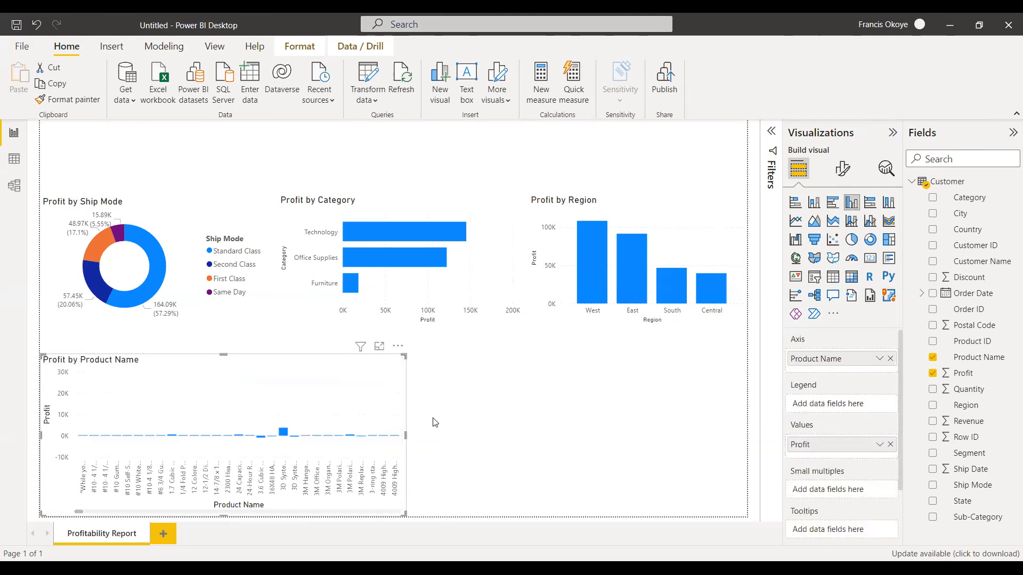
drag(406, 436, 382, 458)
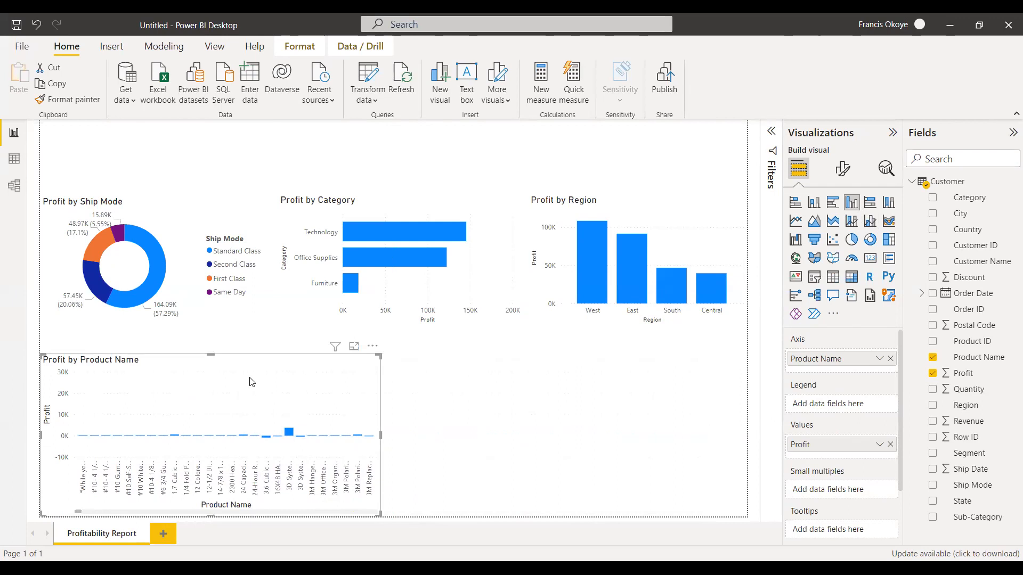
Examine the visual-level filters of the Profit by Product Name chart, including the Product Name filter options.
click(771, 131)
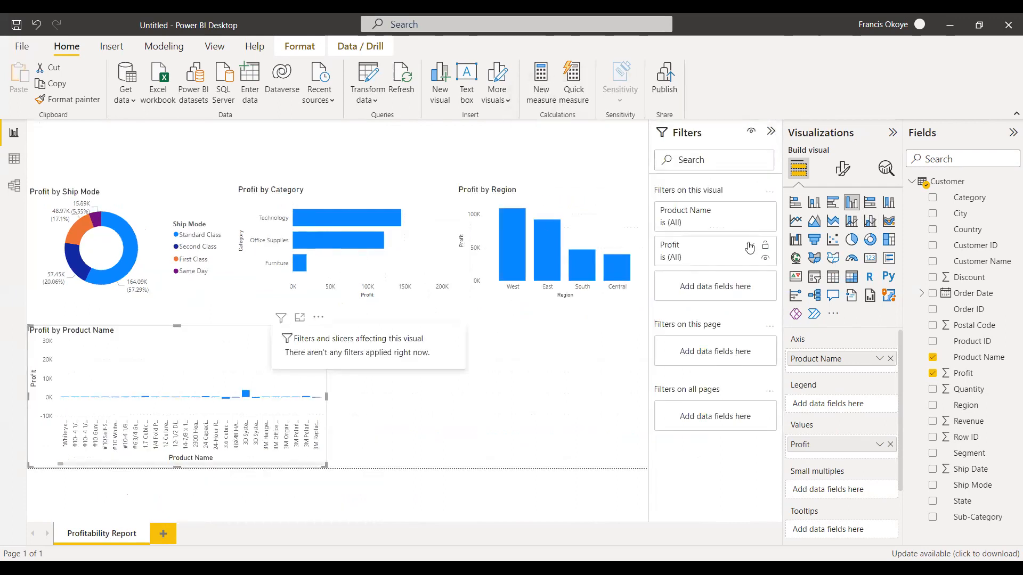
click(750, 213)
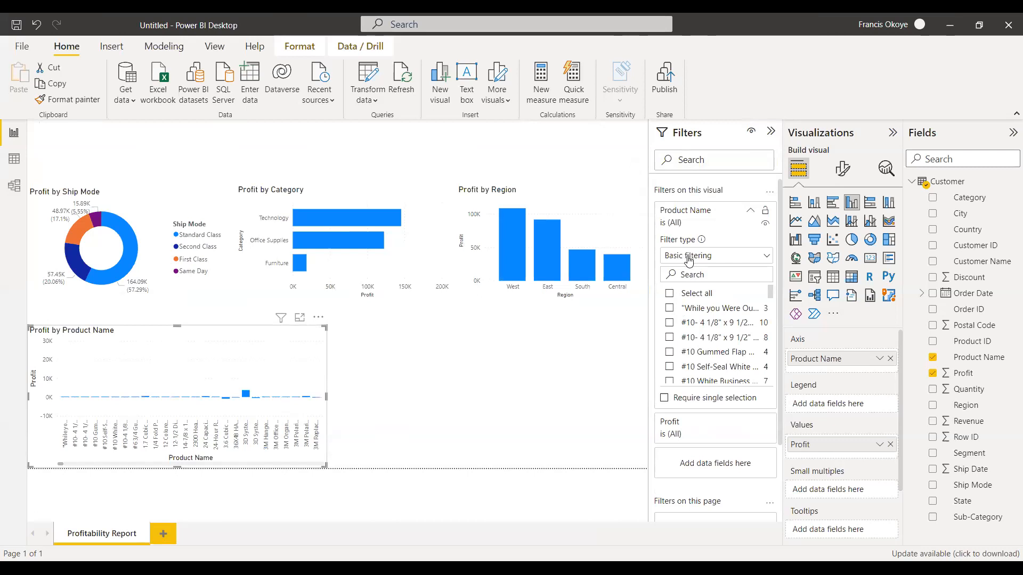
click(770, 133)
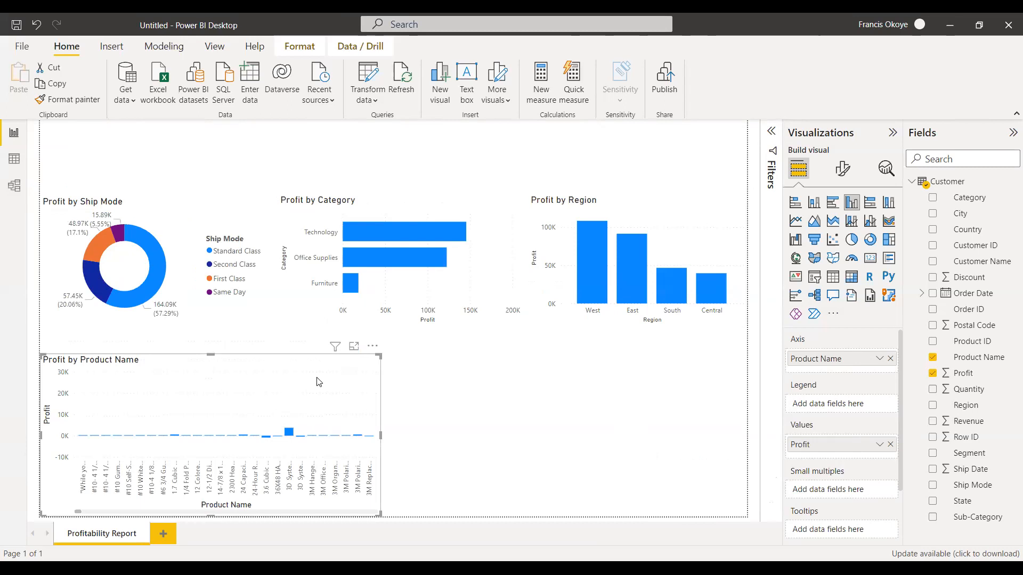
click(771, 133)
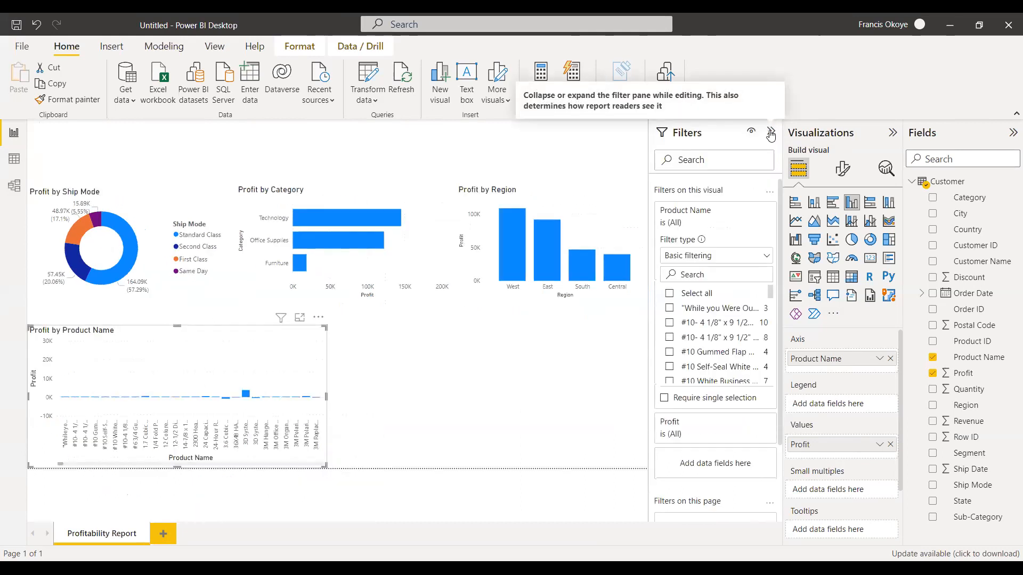
click(766, 257)
click(762, 250)
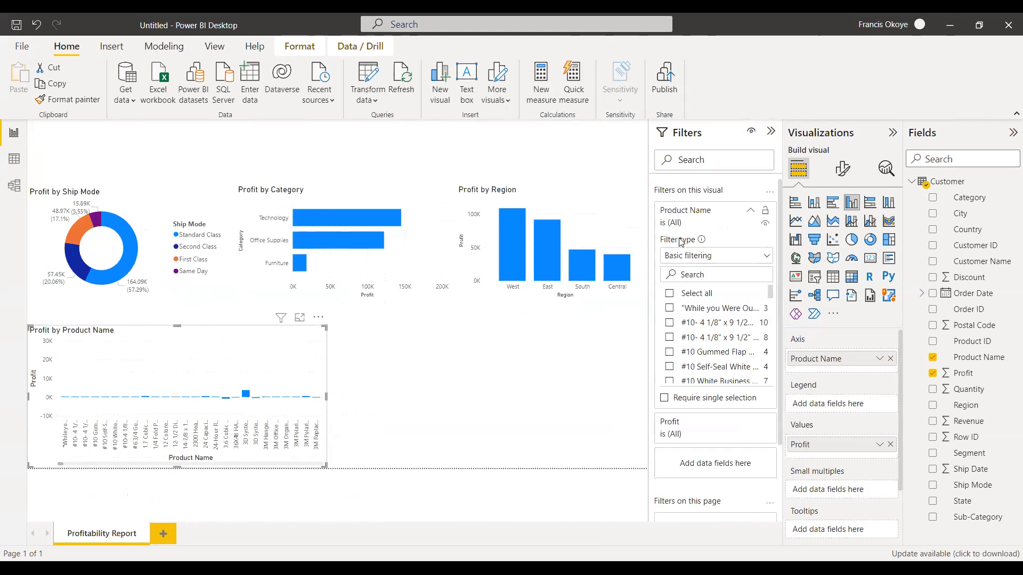
click(750, 210)
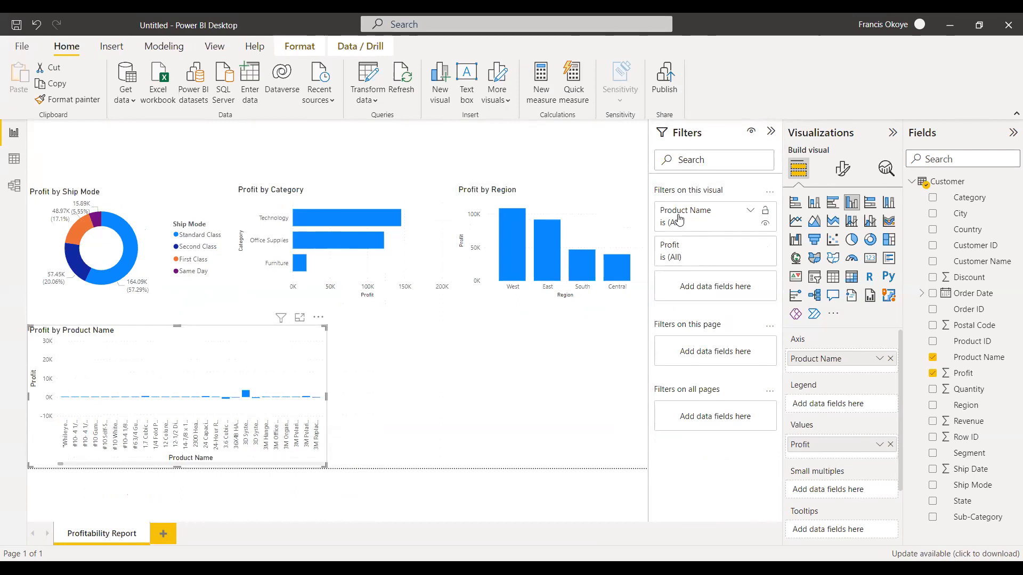
Apply a Top N filter on Product Name showing the top 10 by Profit to the Profit by Product Name chart.
click(750, 212)
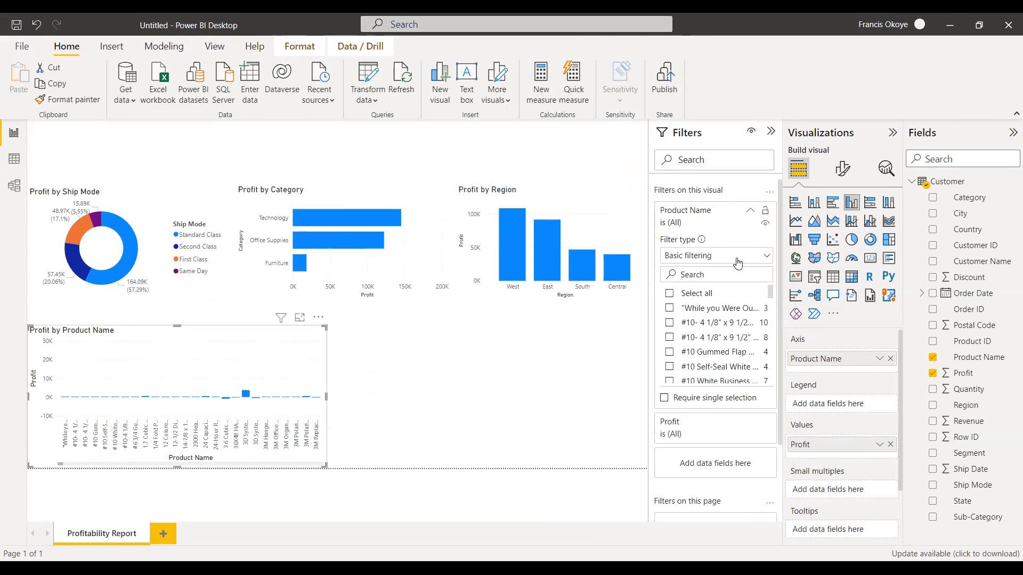
click(766, 258)
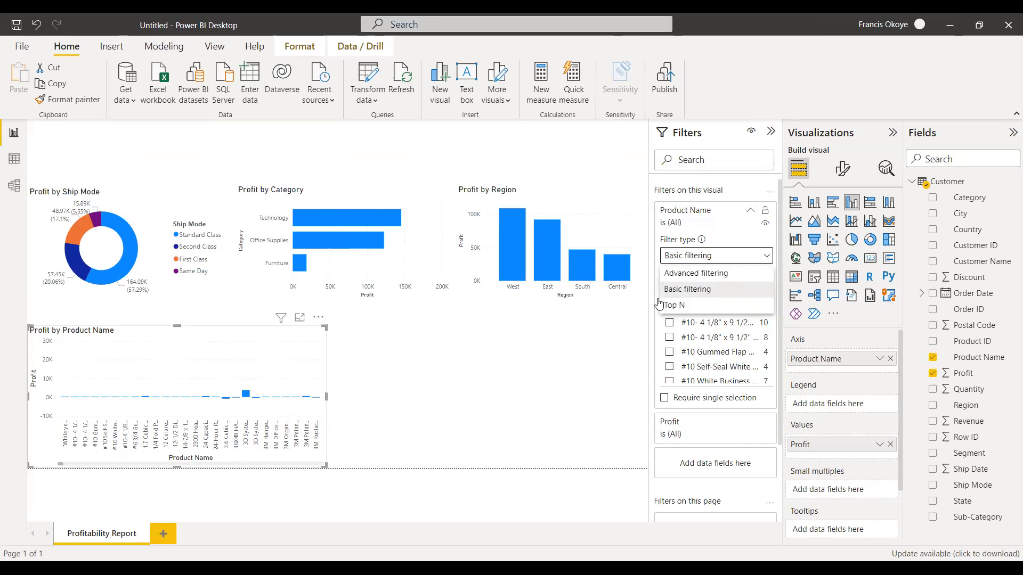
click(687, 312)
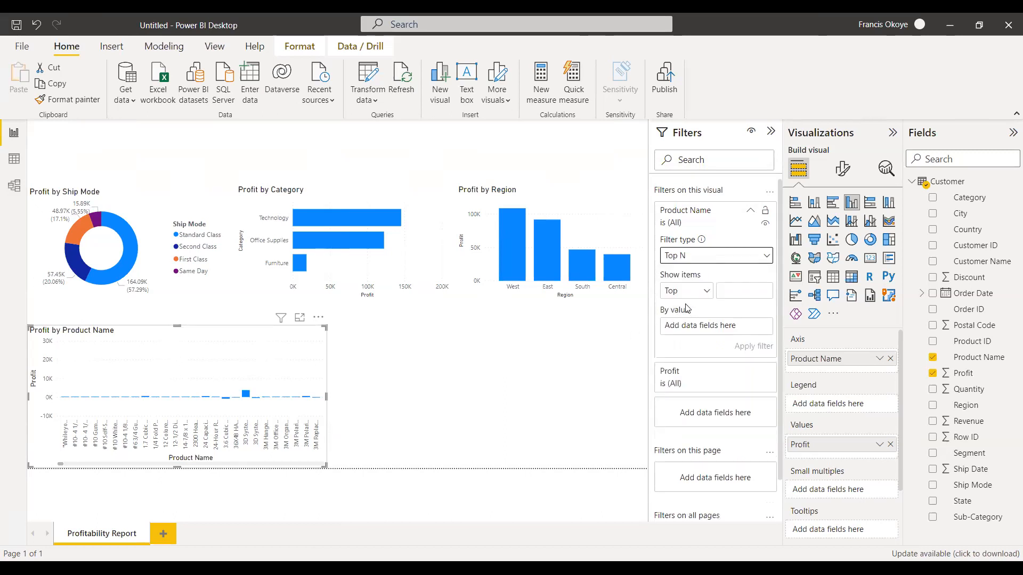
click(743, 288)
text(10)
drag(962, 377, 705, 329)
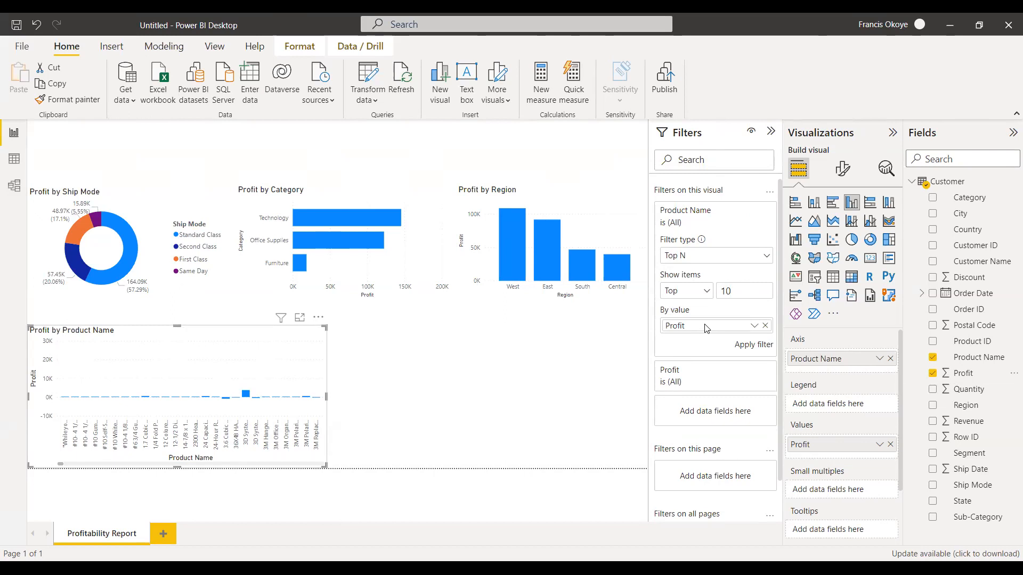
click(753, 347)
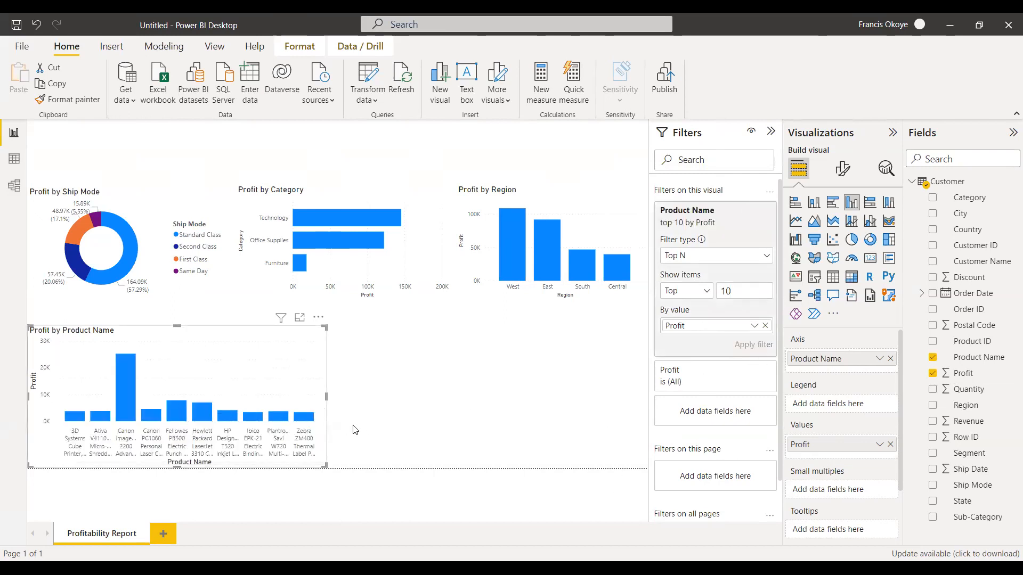
Widen the filtered Profit by Product Name chart slightly and delete it.
drag(326, 396, 339, 397)
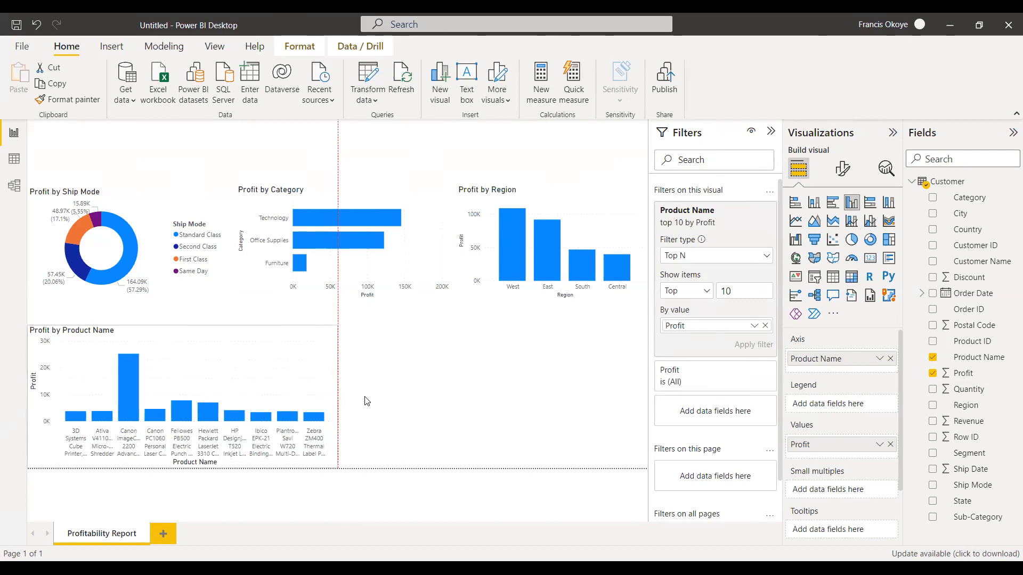
click(366, 432)
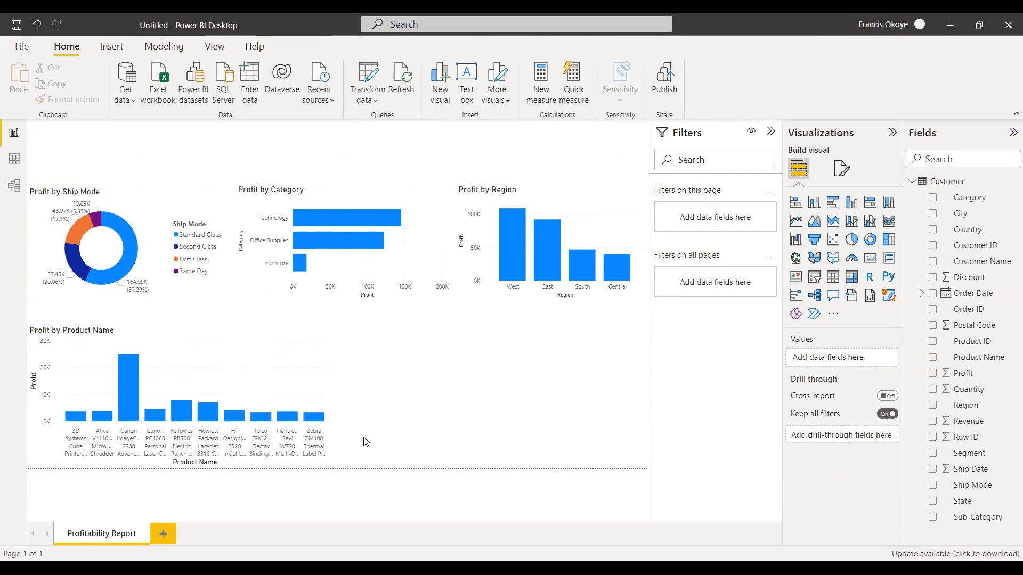
click(306, 344)
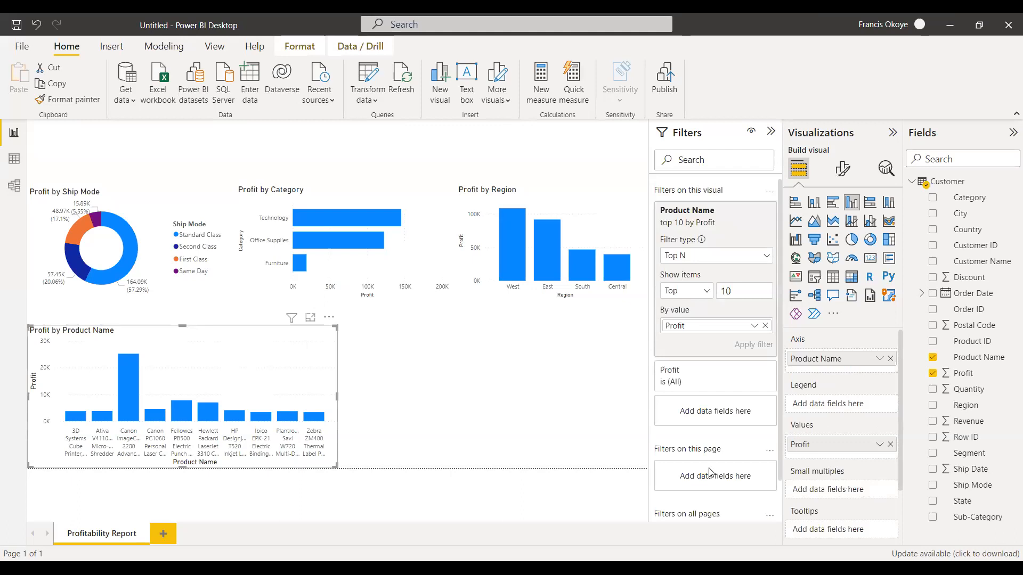
key(Delete)
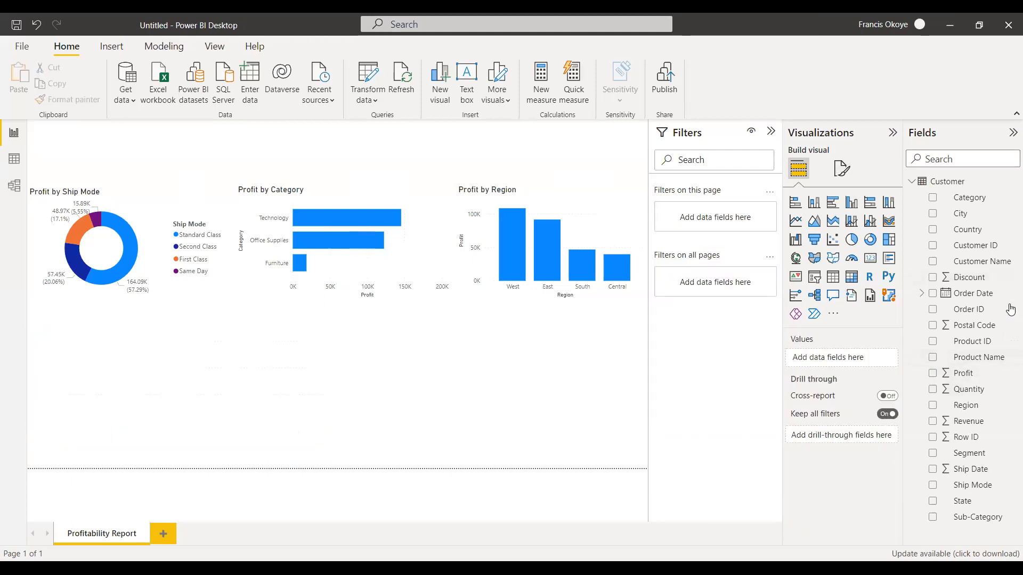
Build a clustered column chart of Profit by Product Name below the three charts and stretch it across most of the page width.
drag(997, 364, 132, 372)
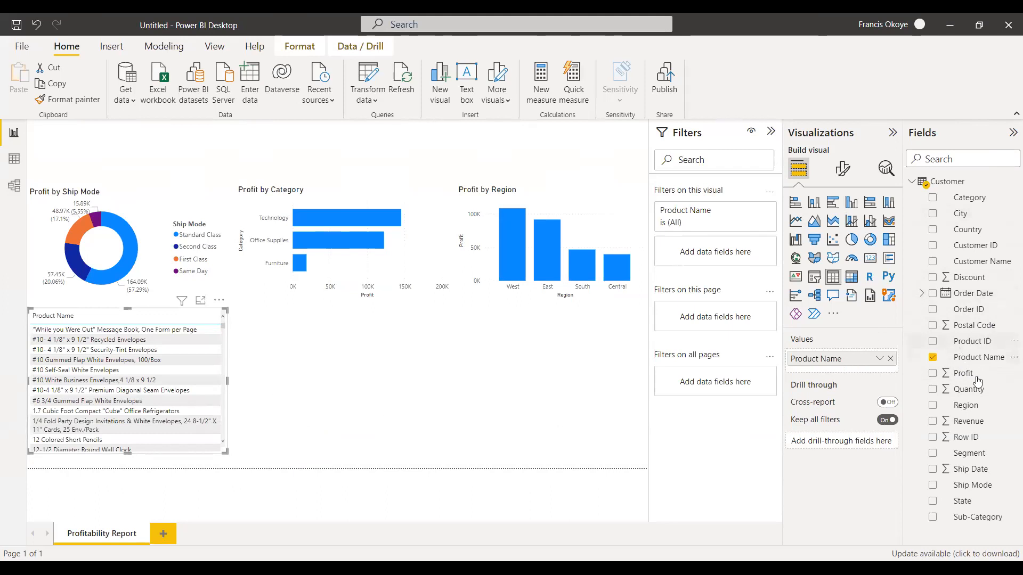
drag(975, 377, 316, 376)
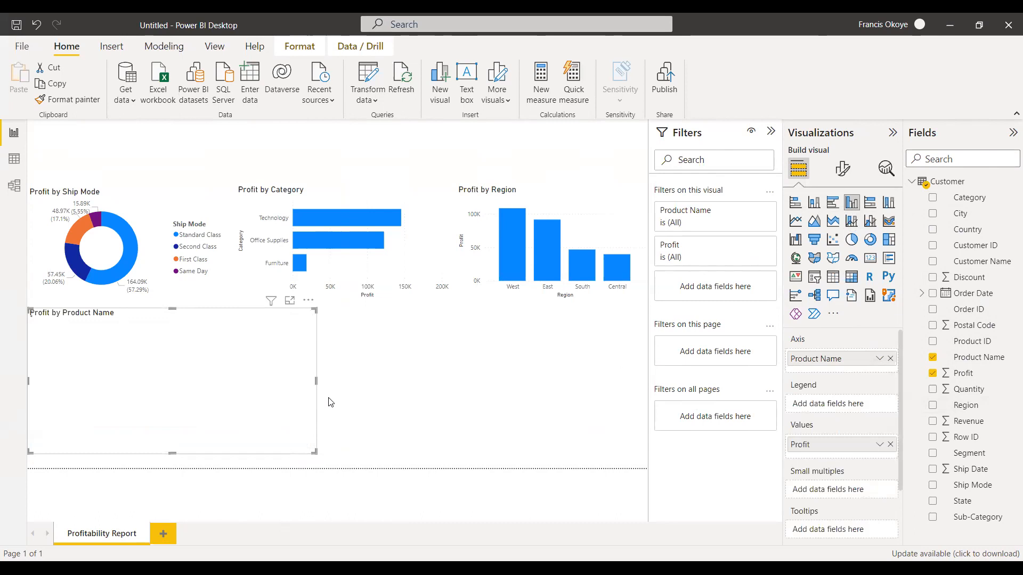
drag(316, 383, 621, 388)
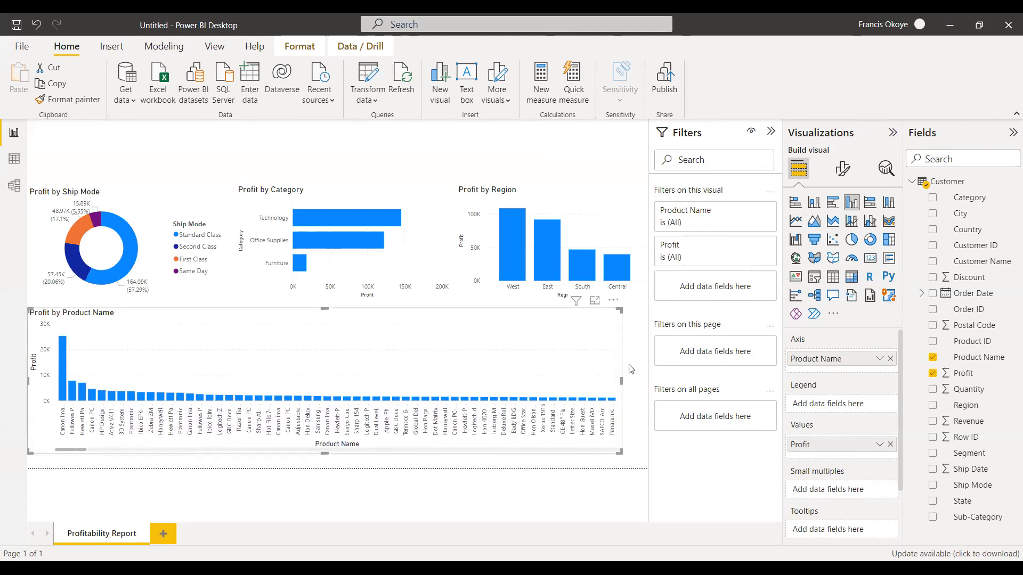
Check the Product Name filter options of the new chart and collapse the filters area.
click(750, 215)
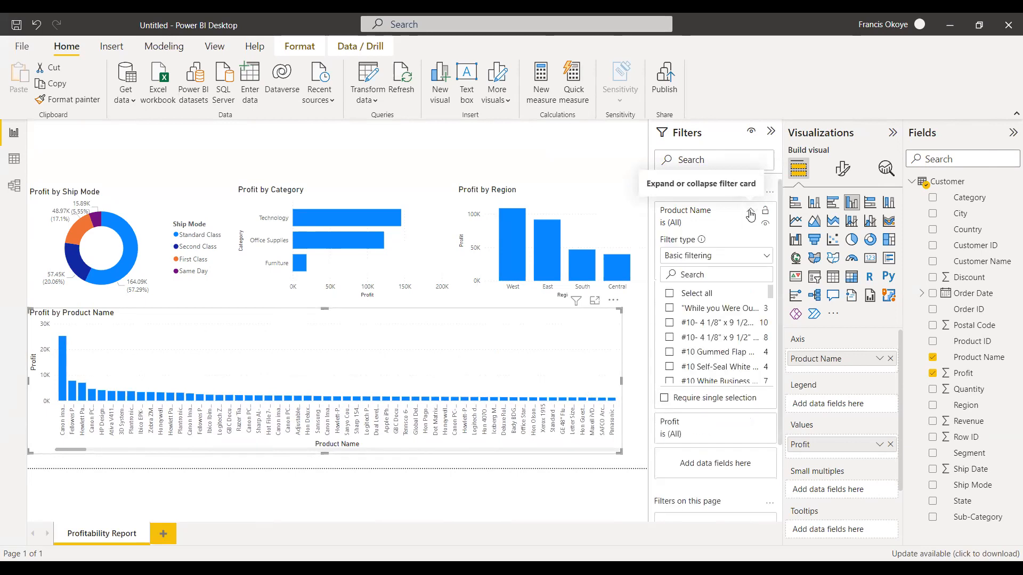
click(750, 214)
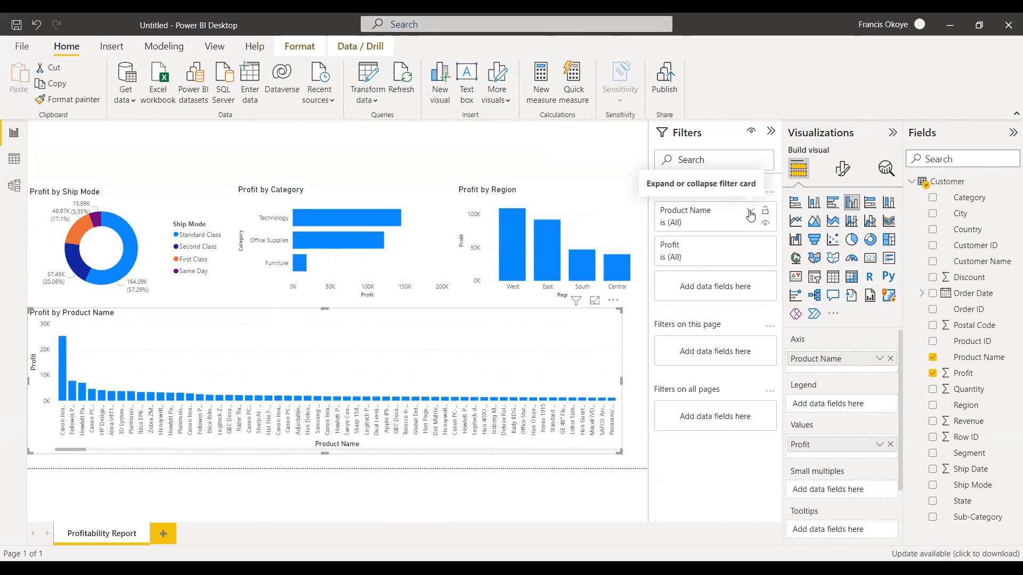
click(771, 132)
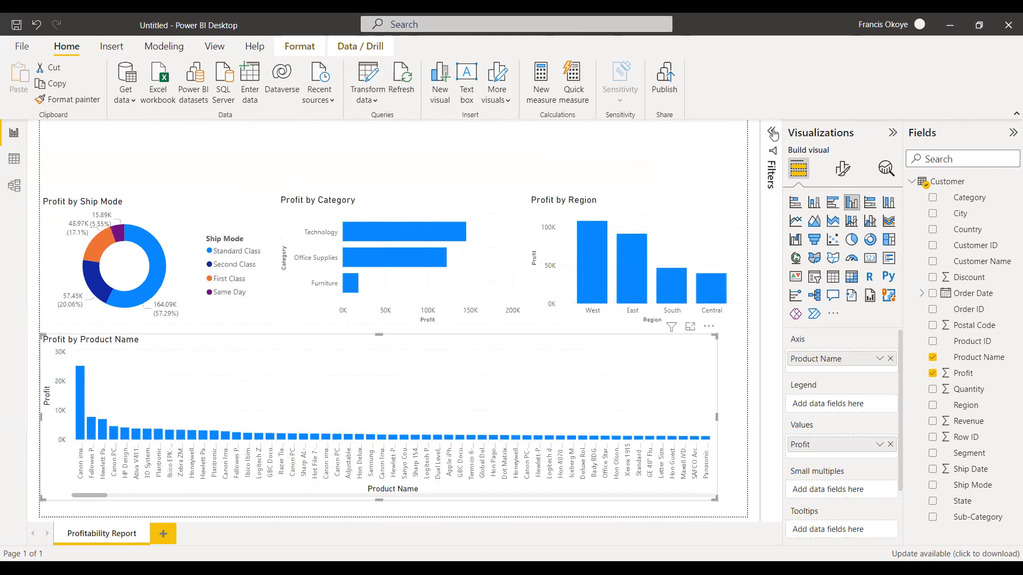
Limit the new full-width Profit by Product Name column chart to the top 10 products by Profit with a Top N filter.
click(773, 134)
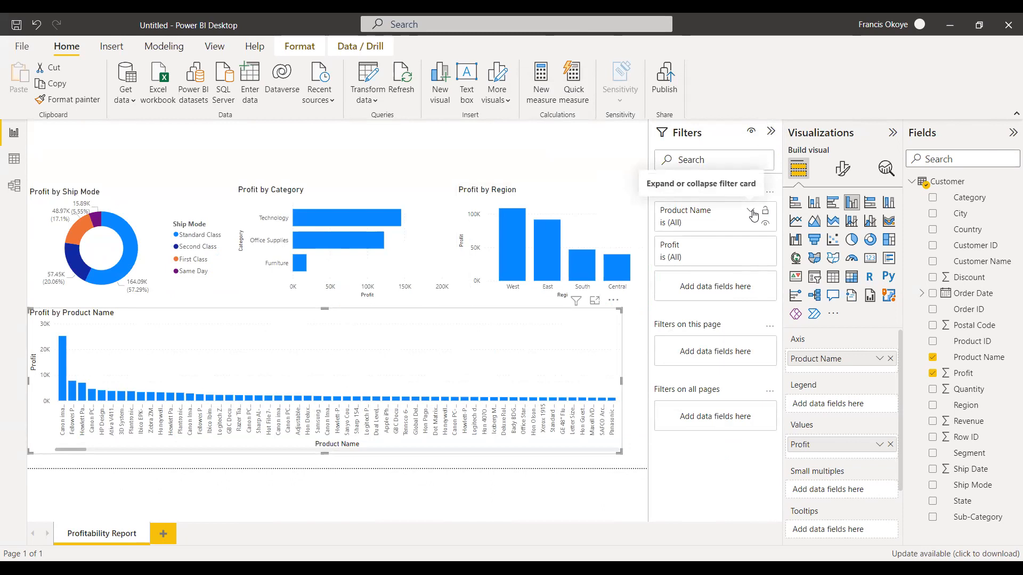
click(751, 212)
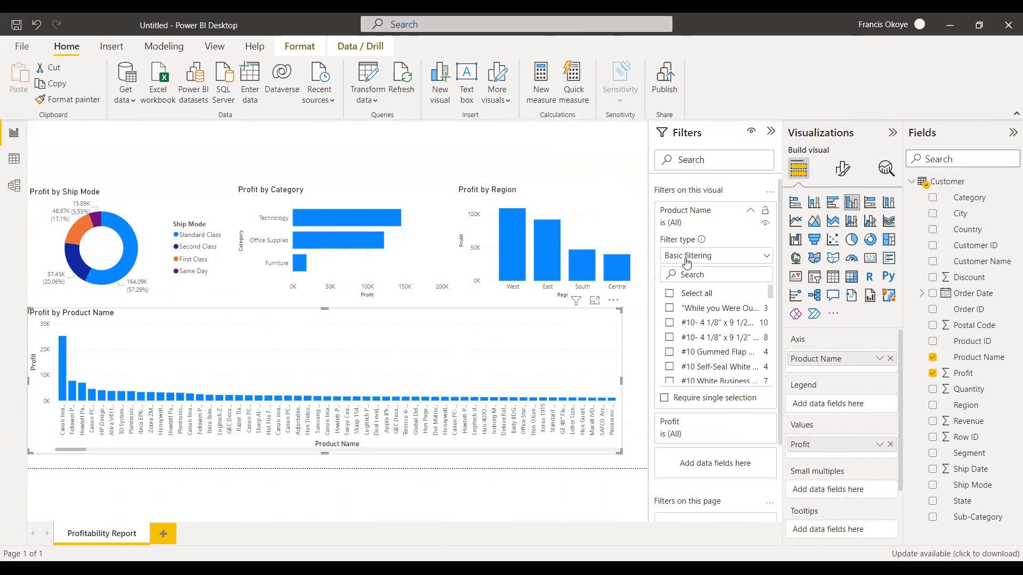
click(766, 257)
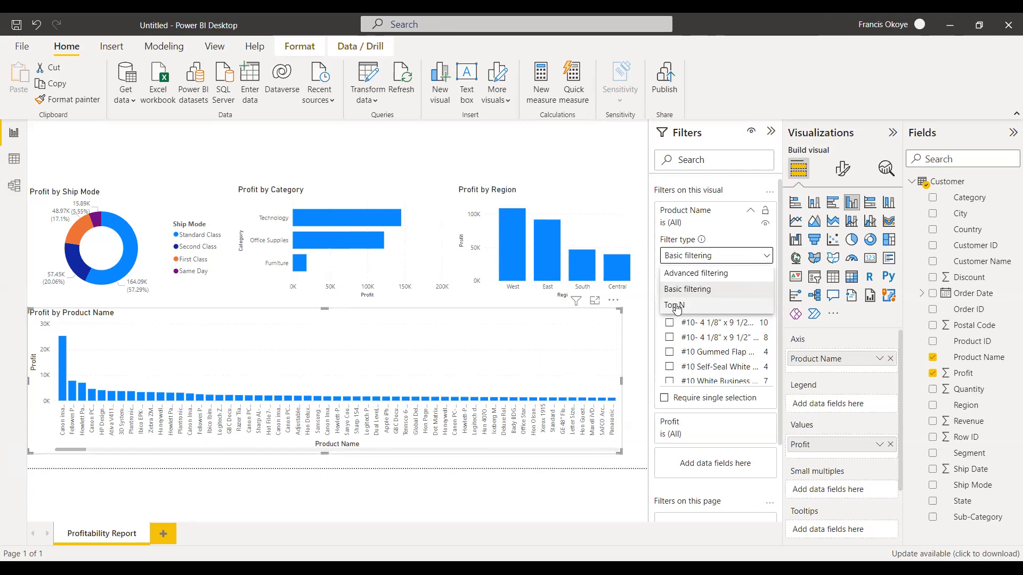
click(675, 307)
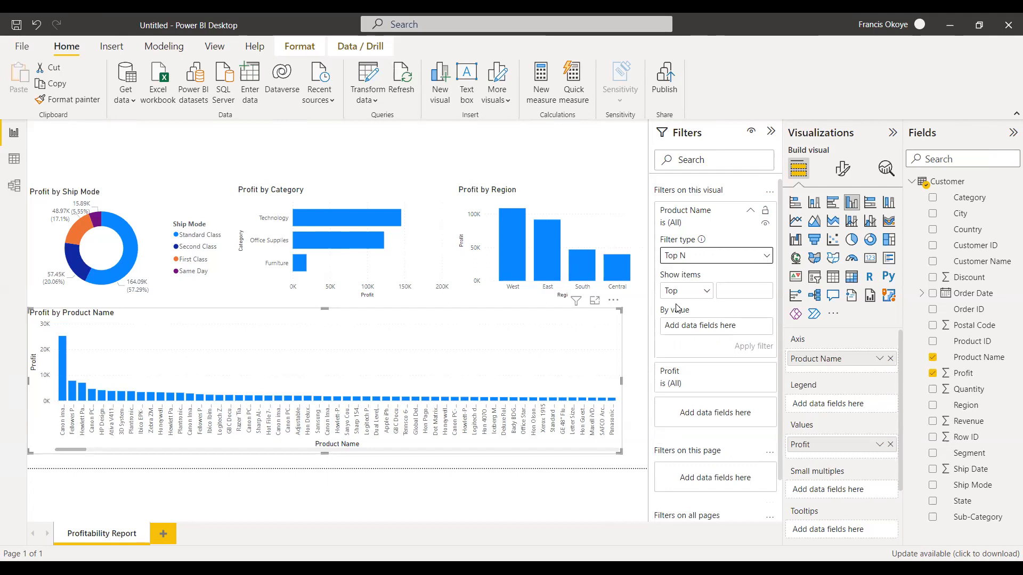
click(743, 289)
text(10)
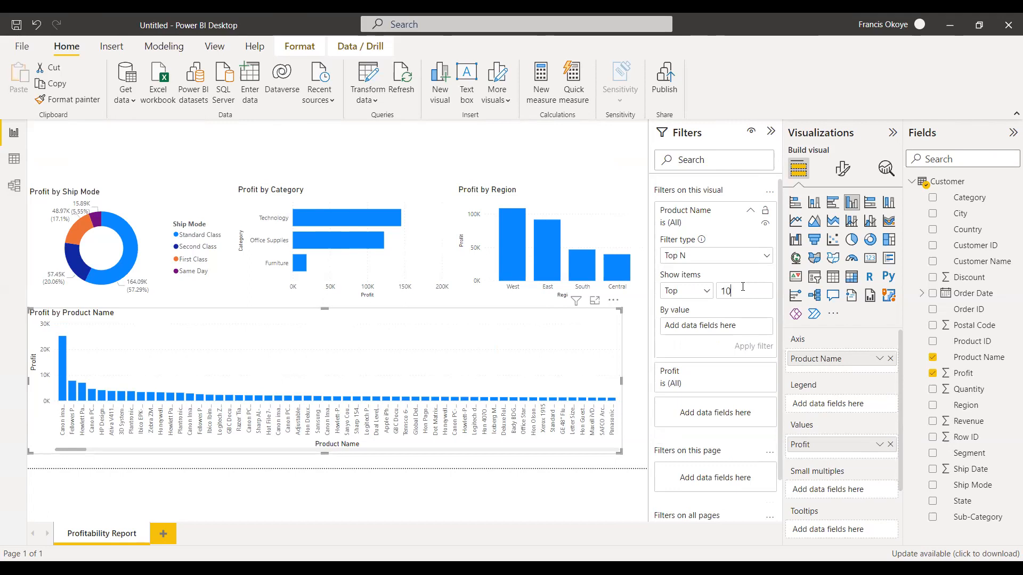
click(705, 292)
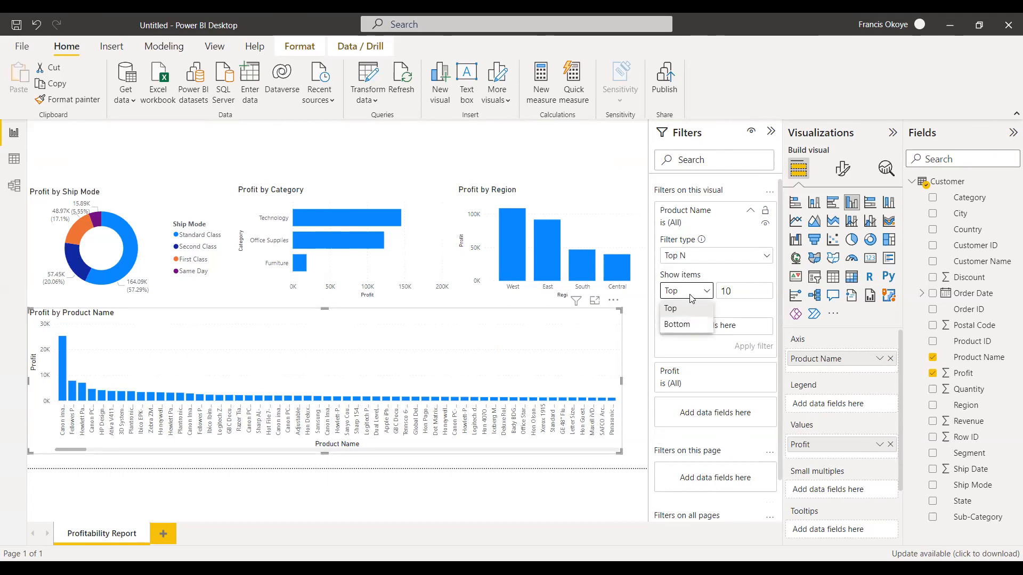
click(741, 292)
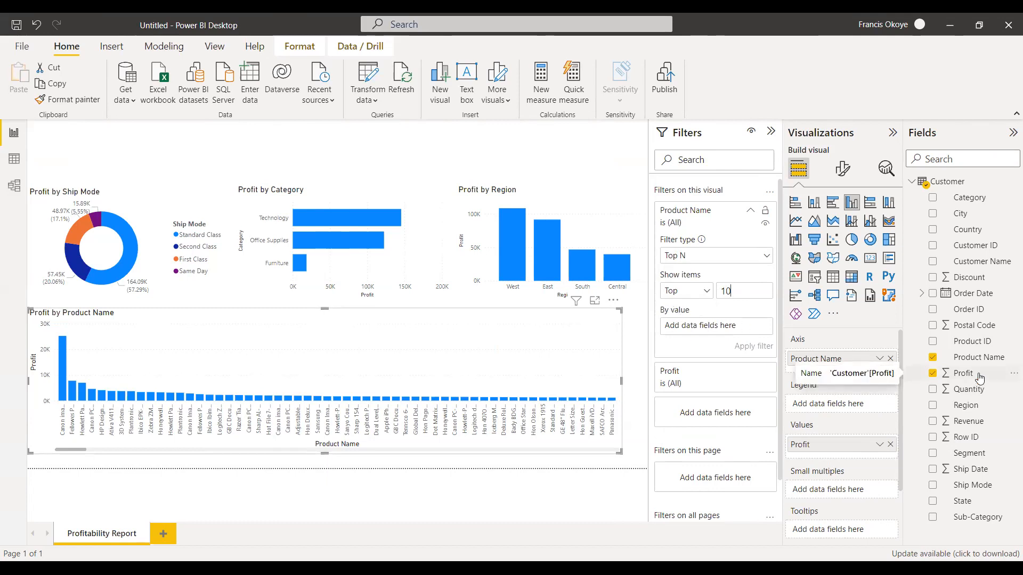
drag(979, 378, 718, 329)
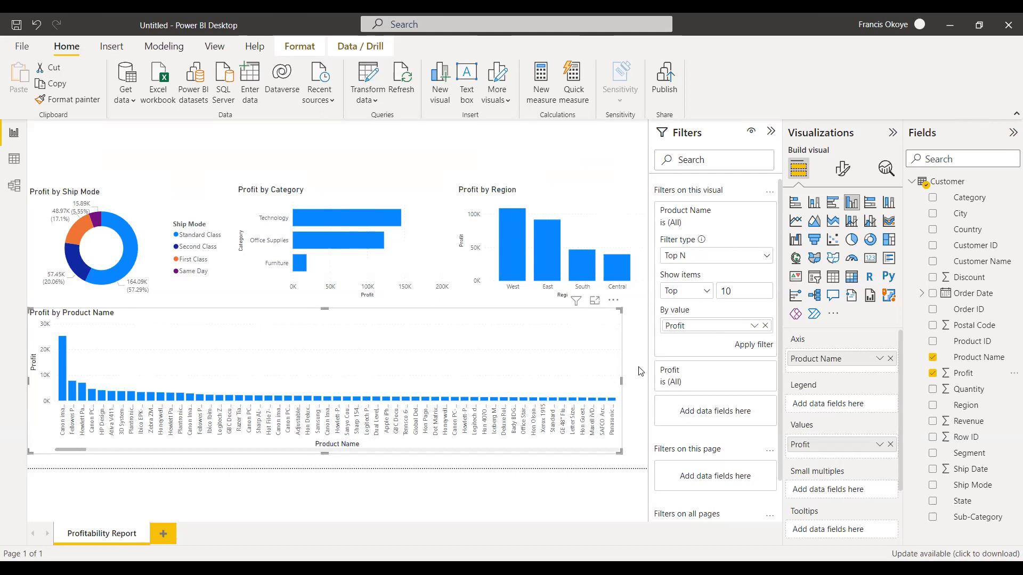
click(744, 344)
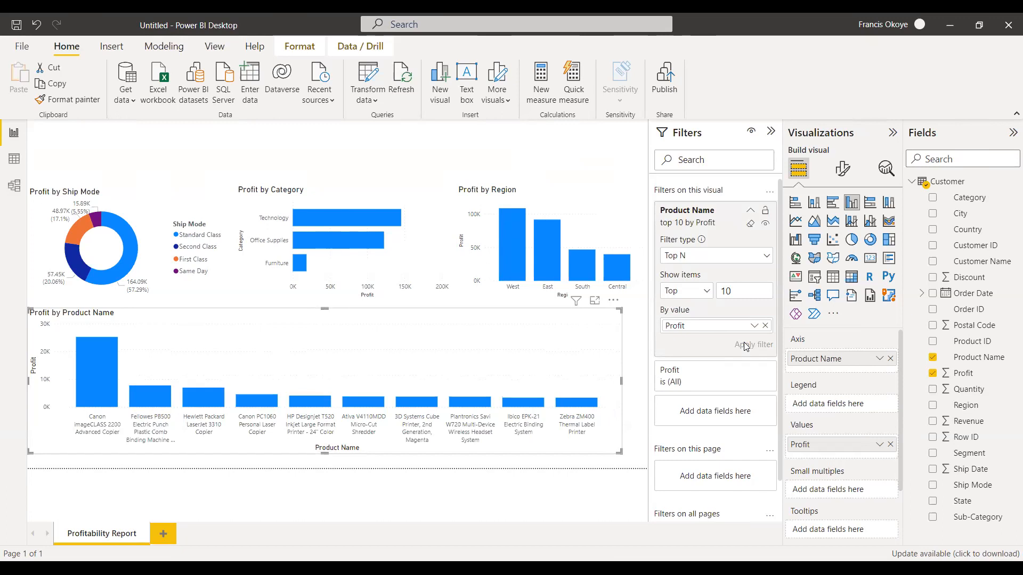
Shrink the Profit by Product Name chart to about half the page width and extend it vertically down to the page's lower edge.
drag(623, 380, 397, 440)
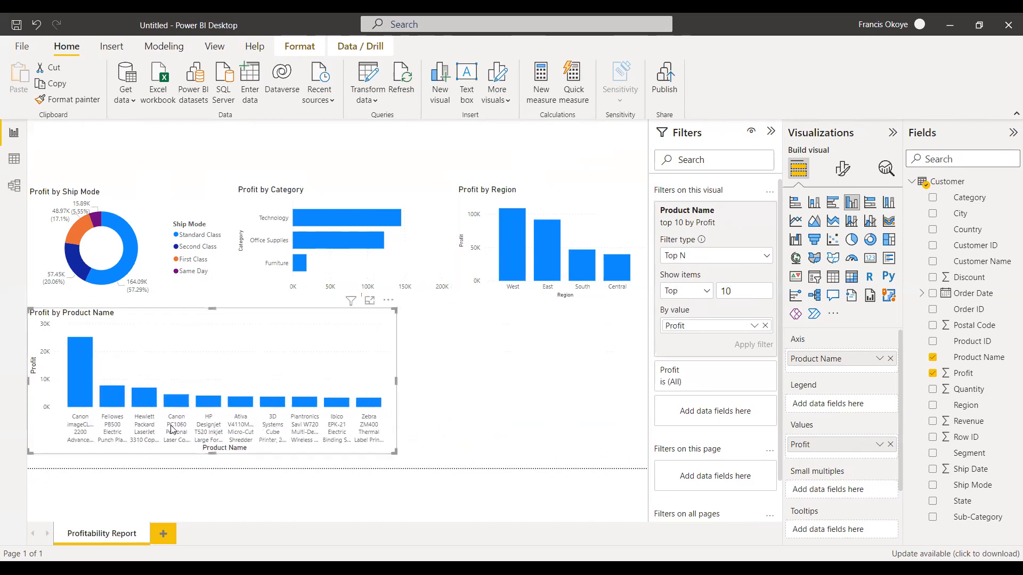
drag(207, 453, 209, 469)
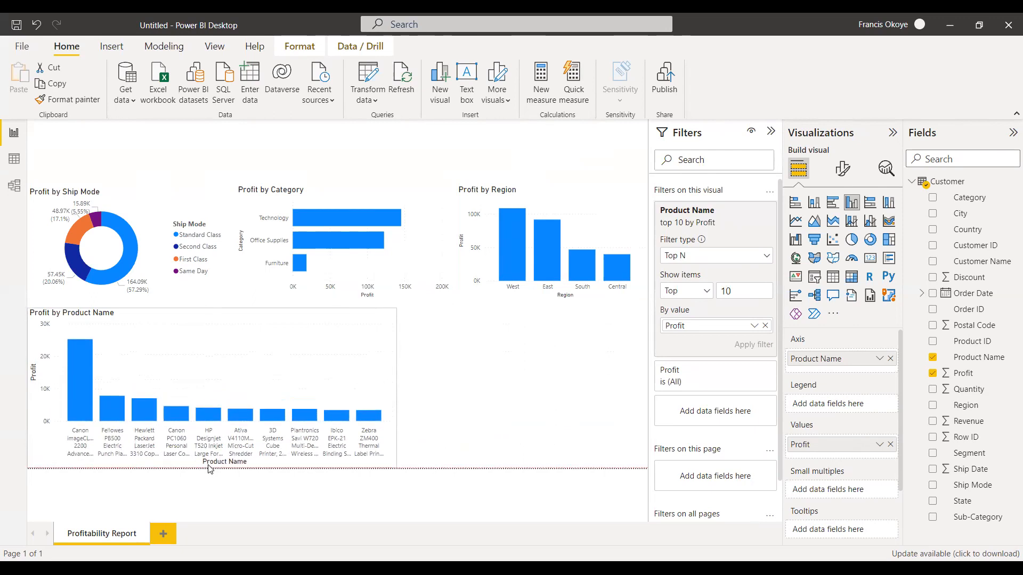
drag(211, 309, 212, 302)
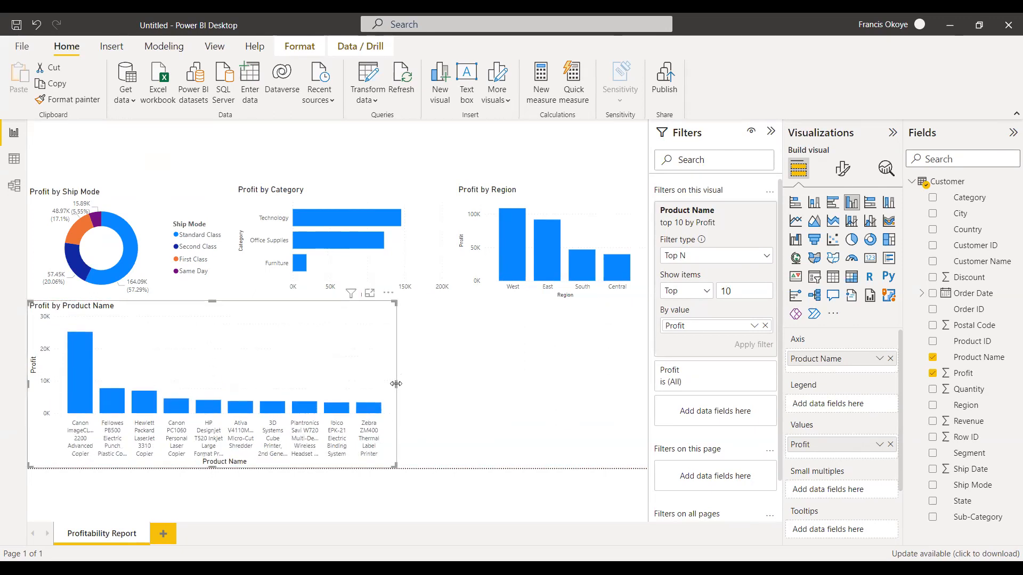
drag(396, 383, 353, 385)
click(404, 347)
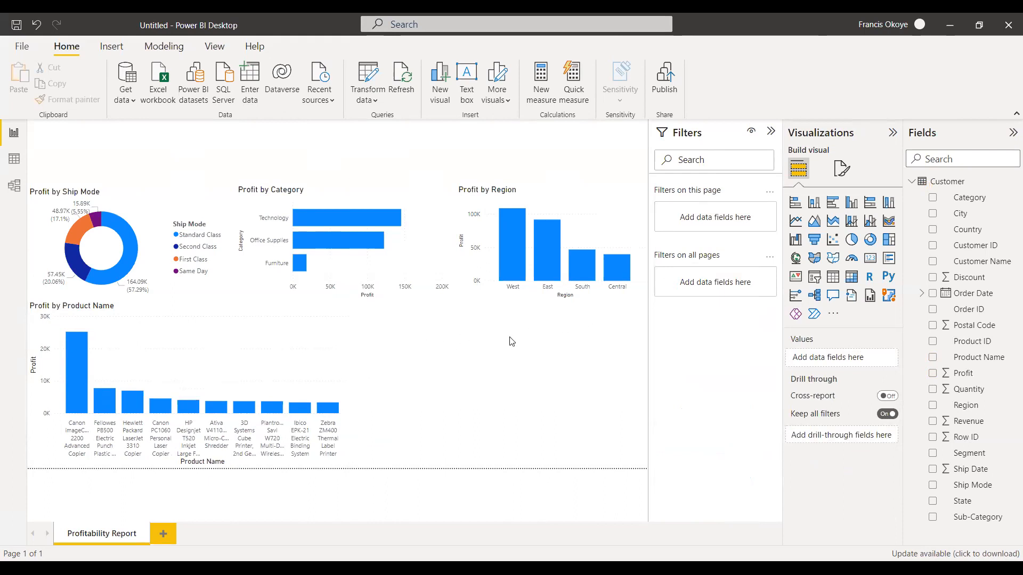
Build a clustered bar chart of Profit by Customer Name beside the Profit by Product Name chart and widen it.
drag(1000, 268, 481, 397)
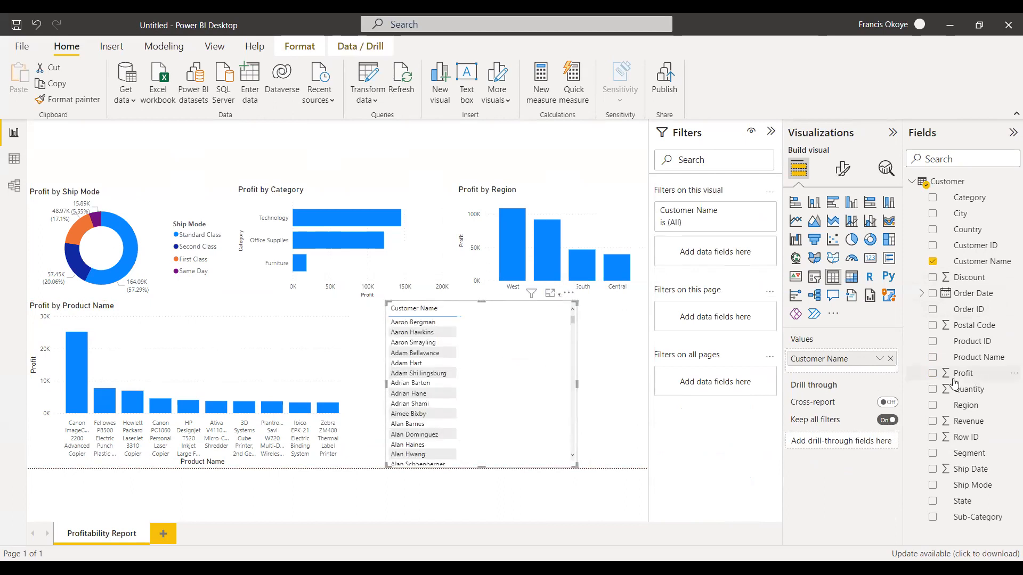
drag(953, 383, 549, 418)
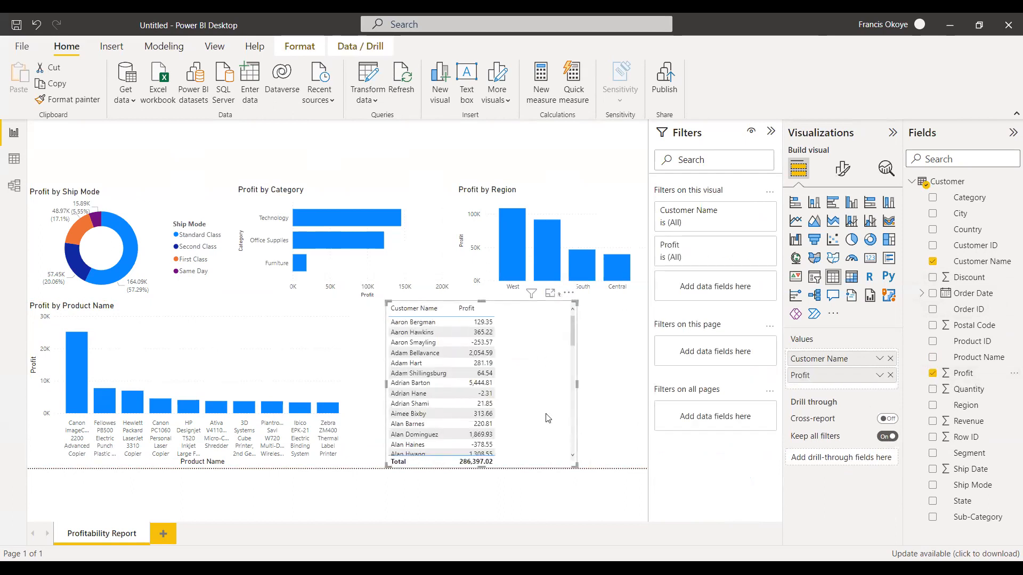
click(834, 203)
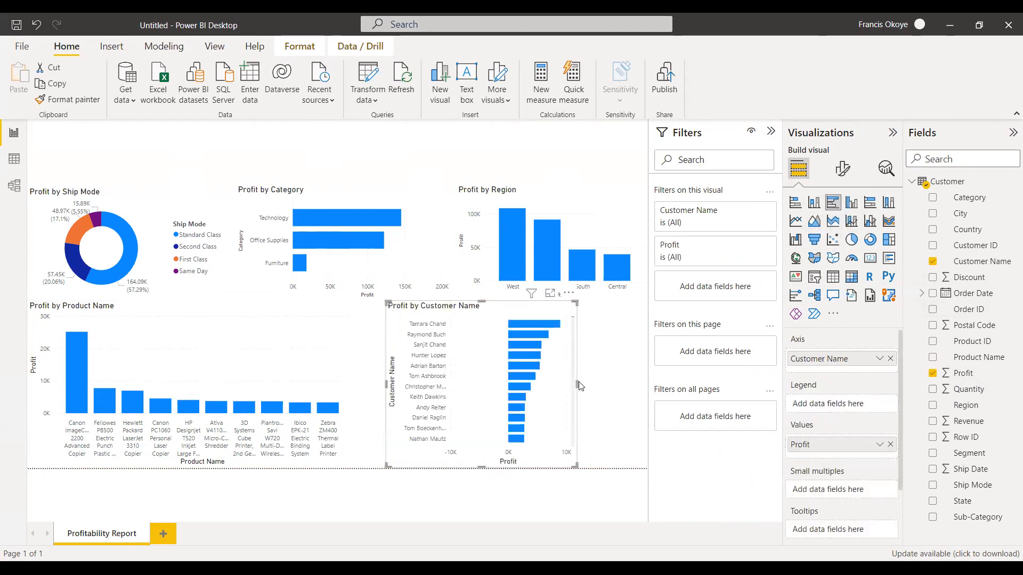
drag(607, 379, 618, 380)
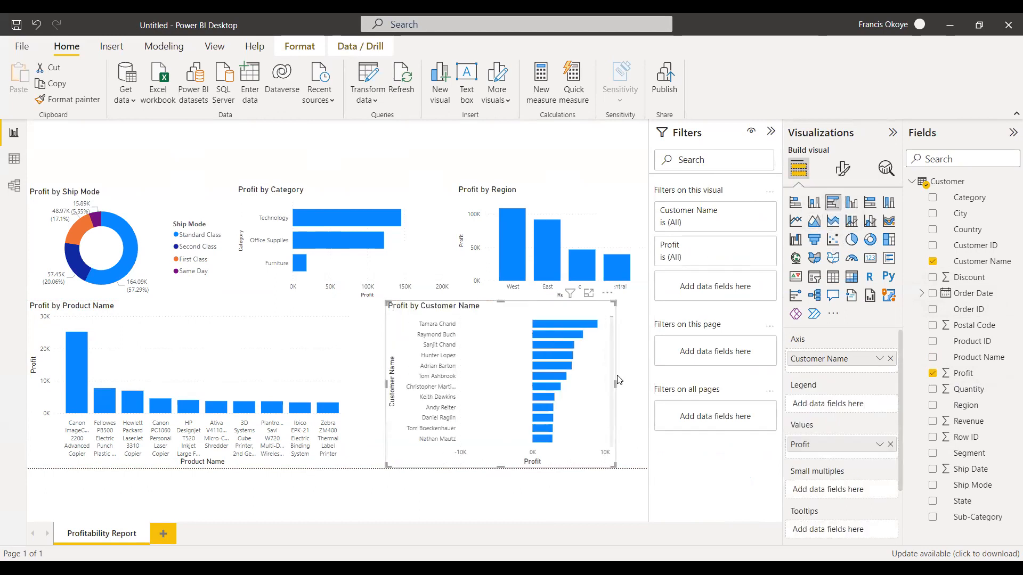
Apply a Top N filter on Customer Name showing the bottom 5 by Profit to the Profit by Customer Name chart.
mouse_move(734, 234)
click(751, 247)
click(751, 247)
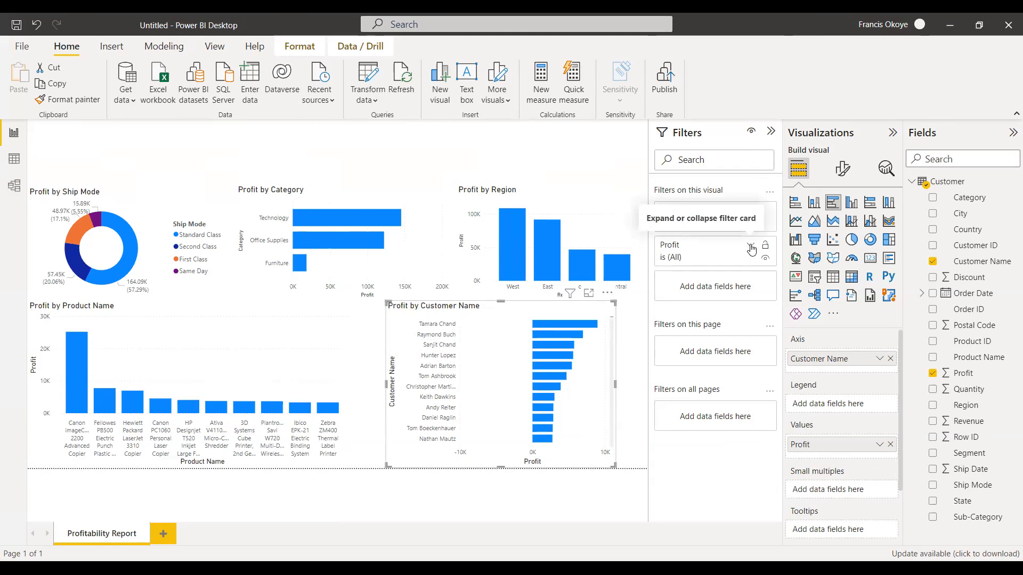
click(751, 212)
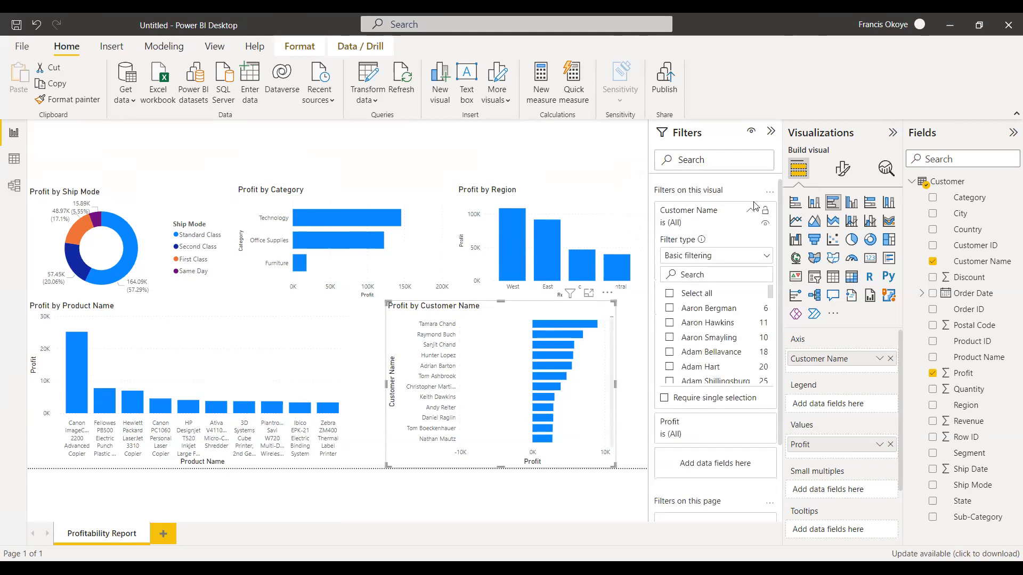
click(767, 258)
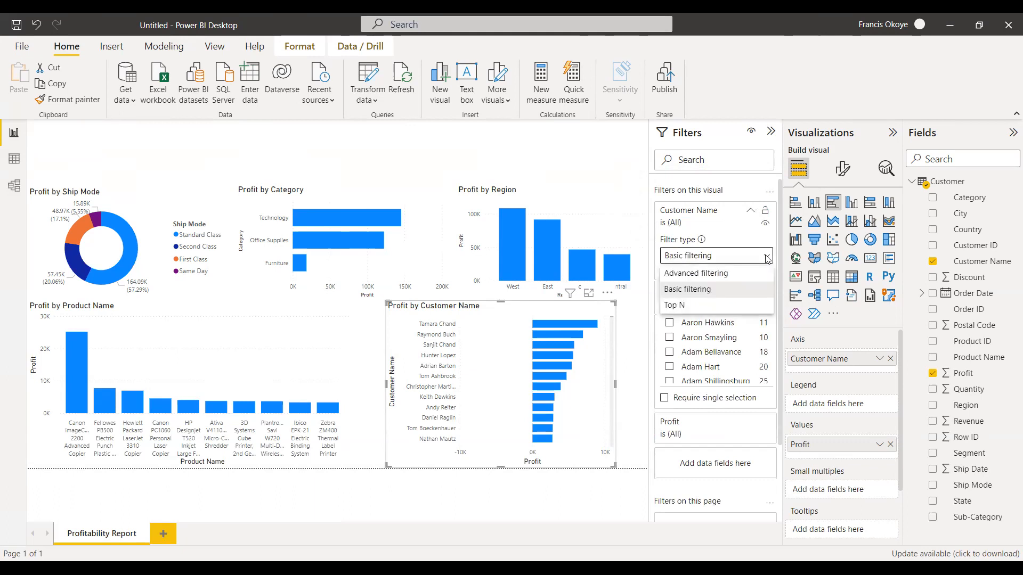
click(694, 306)
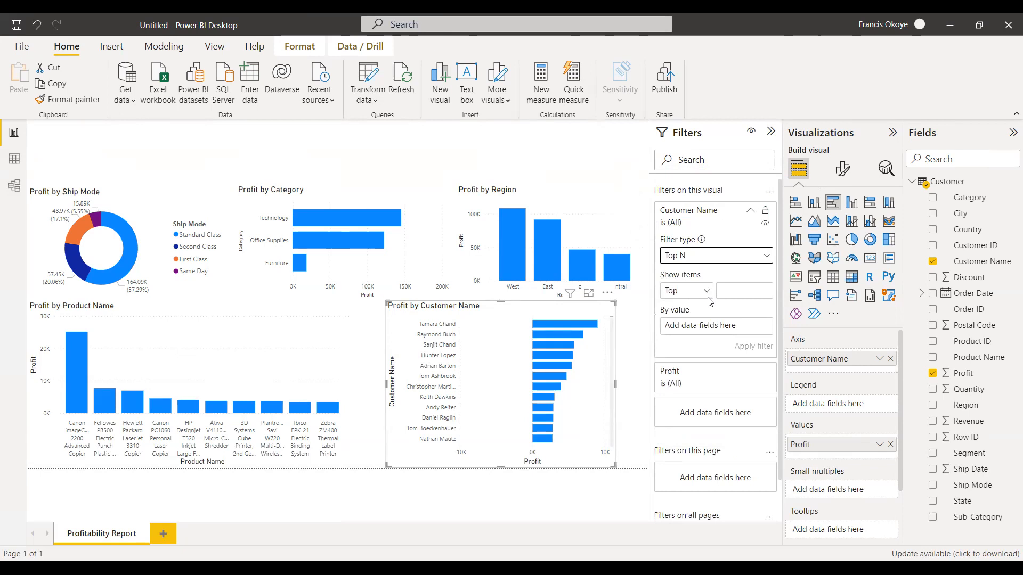
click(729, 292)
text(5)
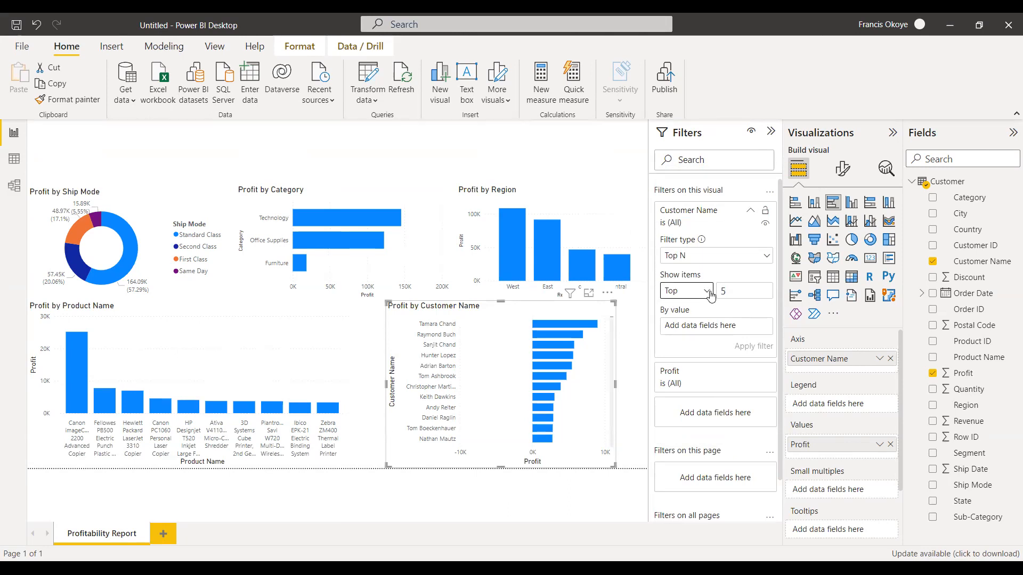
click(708, 293)
click(688, 325)
drag(951, 374, 702, 349)
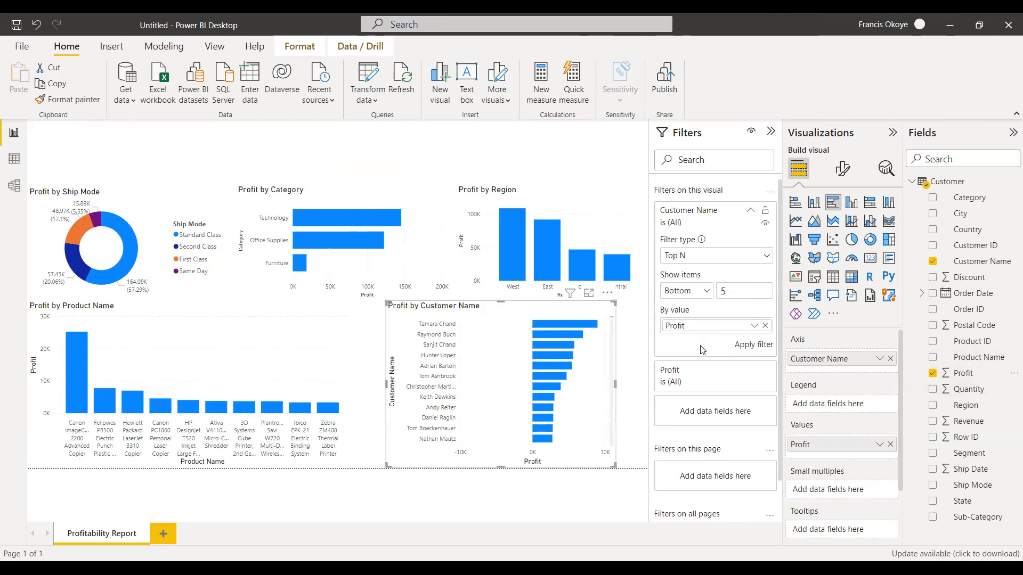
click(745, 344)
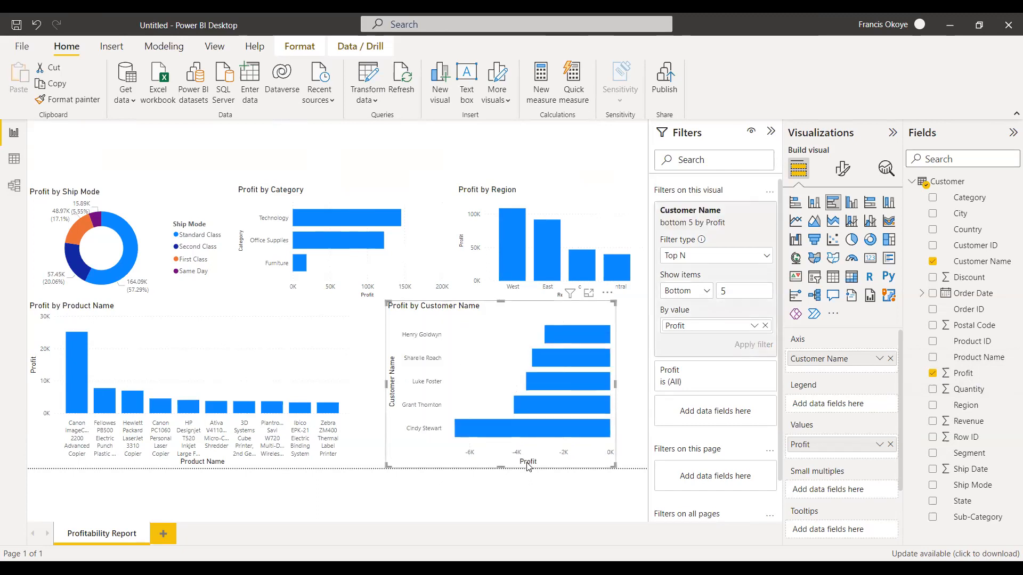
Compare the clustered column and clustered bar versions of the Profit by Customer Name chart, ending with the column version.
click(850, 203)
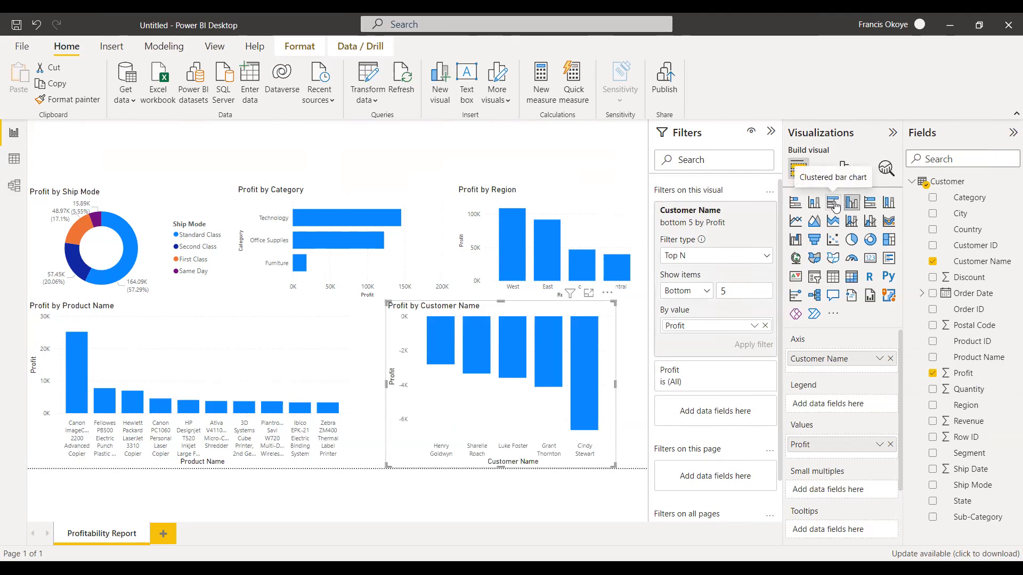
click(834, 204)
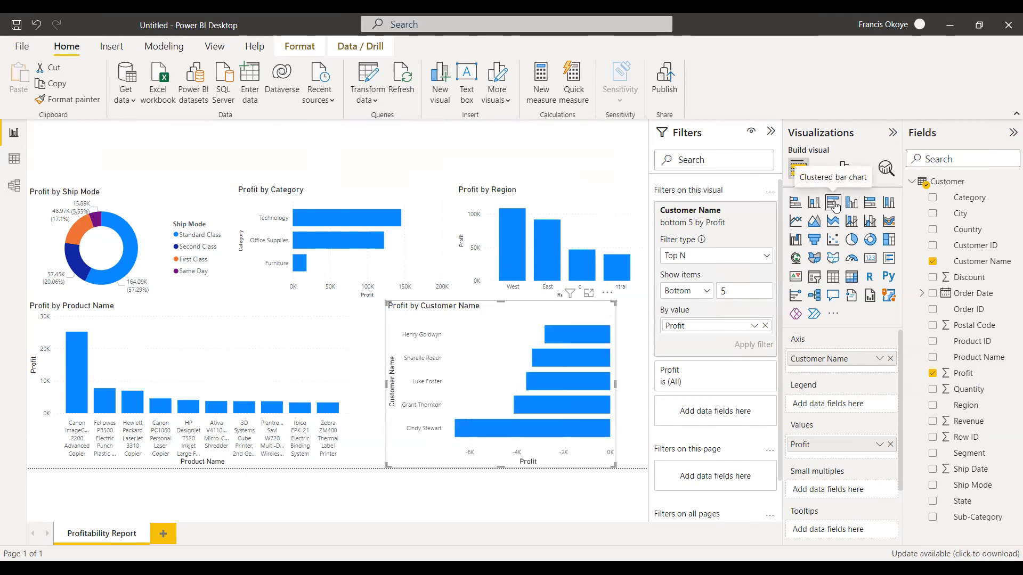
click(851, 203)
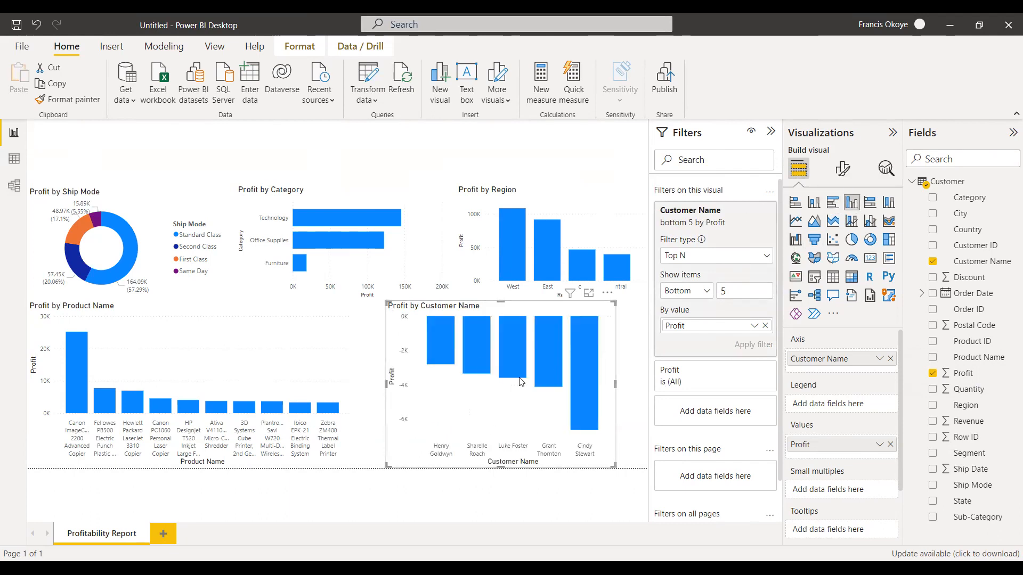
Switch the Customer Name filter from bottom to top so the chart shows the top 5 customers by Profit.
mouse_move(462, 380)
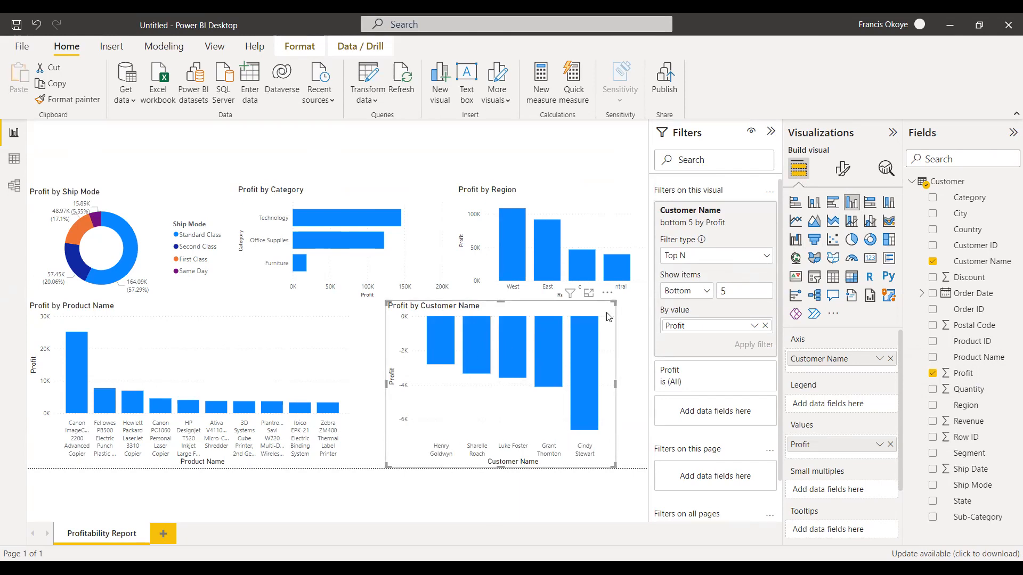
click(701, 293)
click(689, 309)
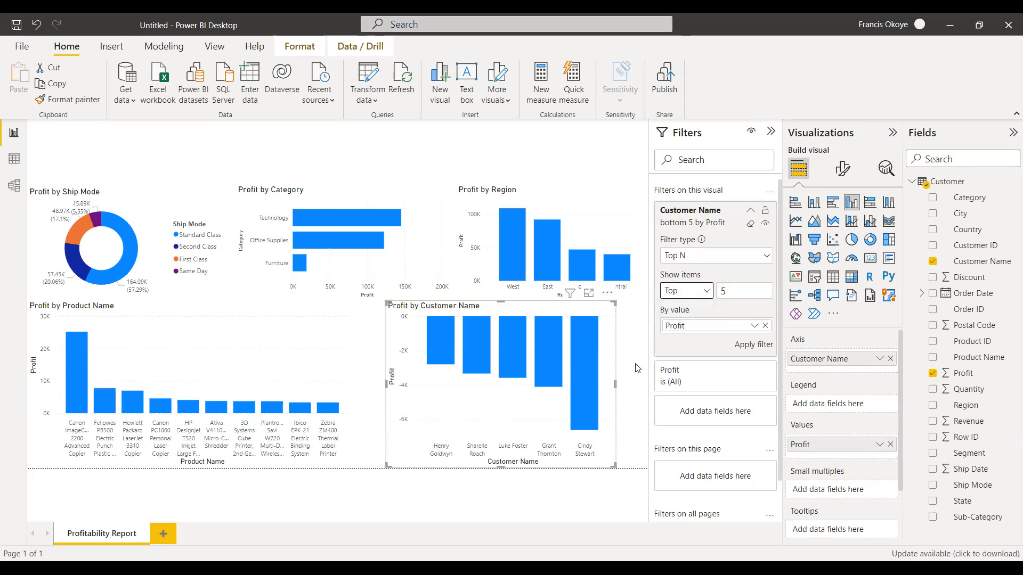
click(753, 345)
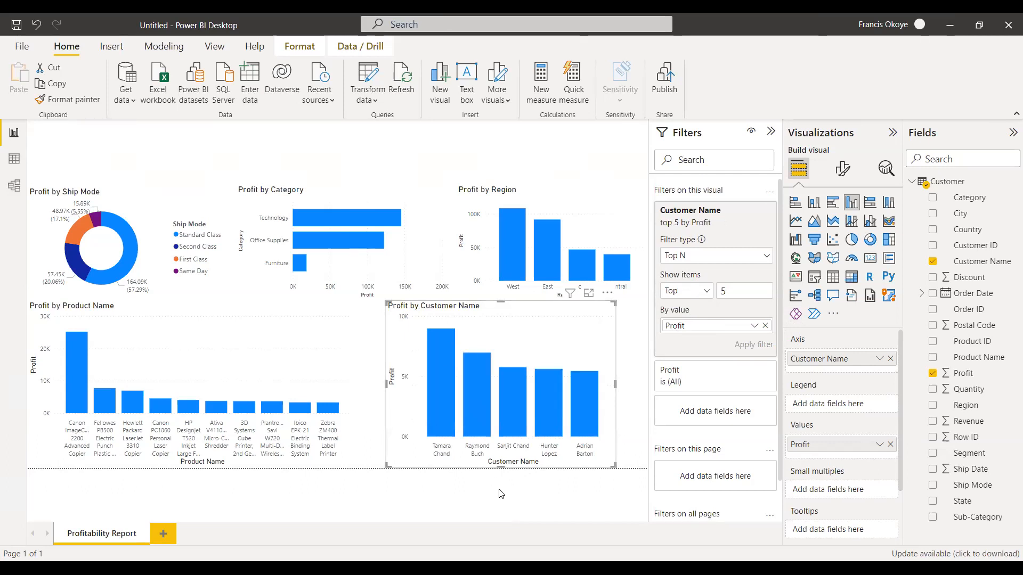
Turn the Profit by Customer Name chart into a donut chart and widen it to the page's edge.
click(870, 239)
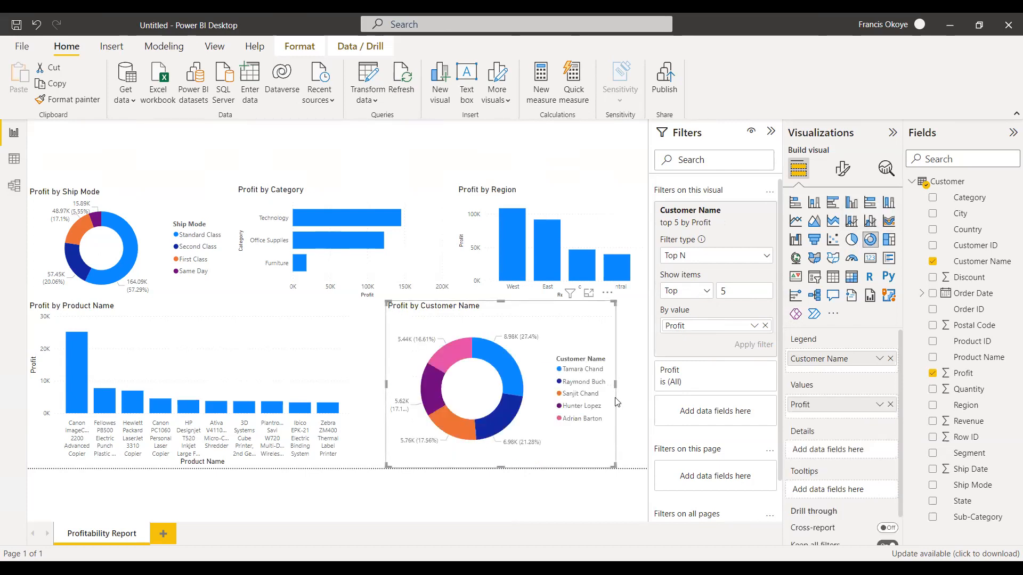
drag(615, 384, 647, 383)
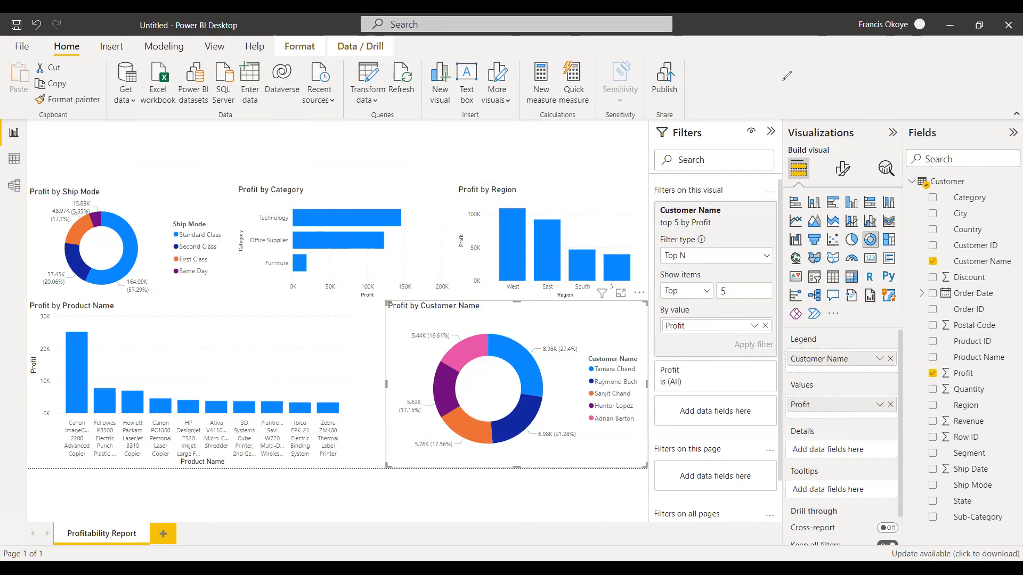
mouse_move(773, 92)
mouse_down()
mouse_move(781, 80)
mouse_move(809, 80)
mouse_move(798, 95)
mouse_move(798, 74)
mouse_move(787, 90)
mouse_move(779, 54)
mouse_move(734, 63)
mouse_move(726, 53)
mouse_move(775, 36)
mouse_move(746, 63)
mouse_up()
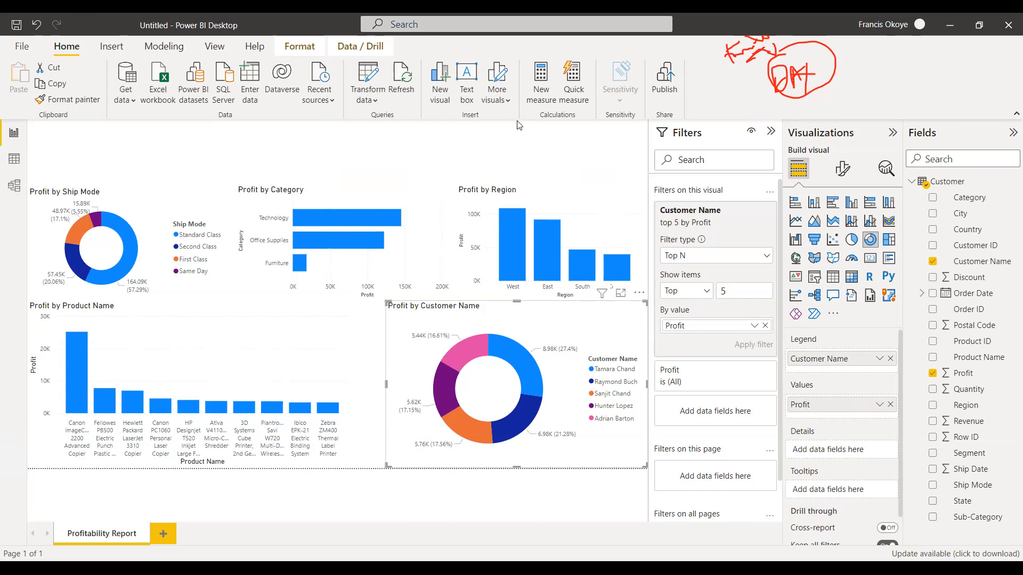
mouse_move(737, 52)
mouse_down()
mouse_move(766, 51)
mouse_move(781, 76)
mouse_move(801, 83)
mouse_move(768, 87)
mouse_up()
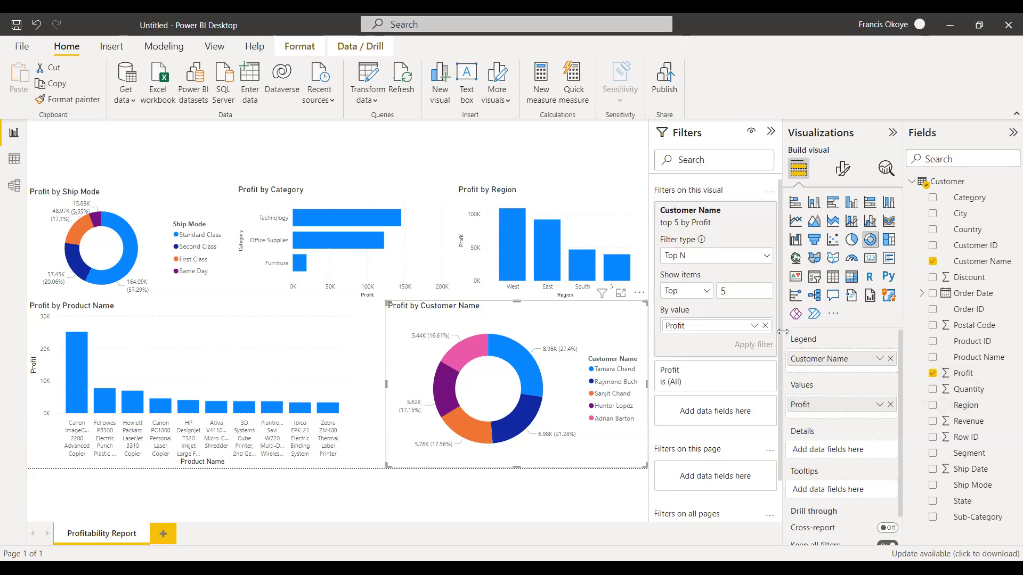
Remove Profit as the ranking value of the Customer Name Top N filter and add it back.
click(766, 326)
drag(967, 377, 703, 325)
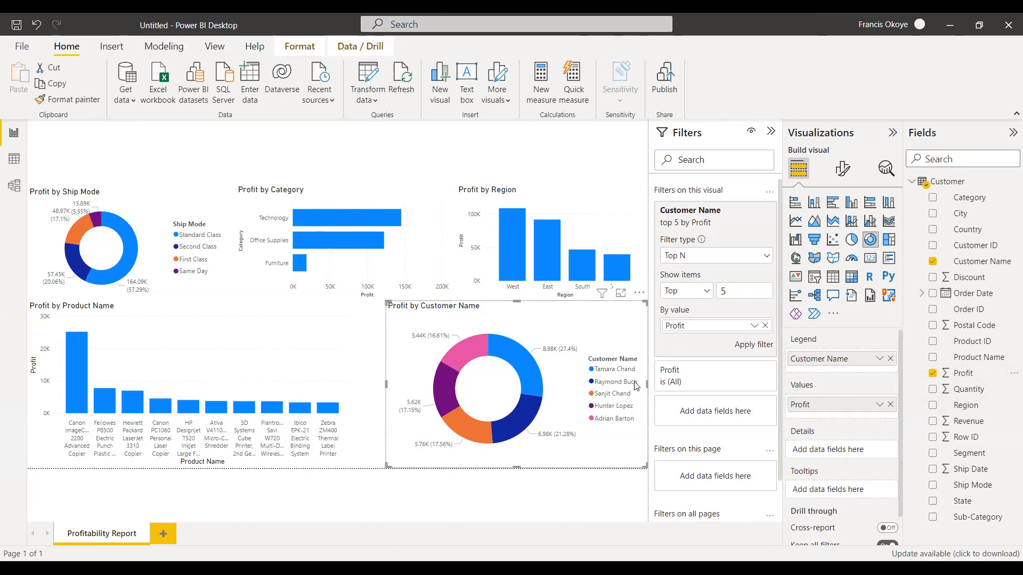
Widen the Profit by Customer Name donut chart toward the Profit by Product Name chart.
click(383, 377)
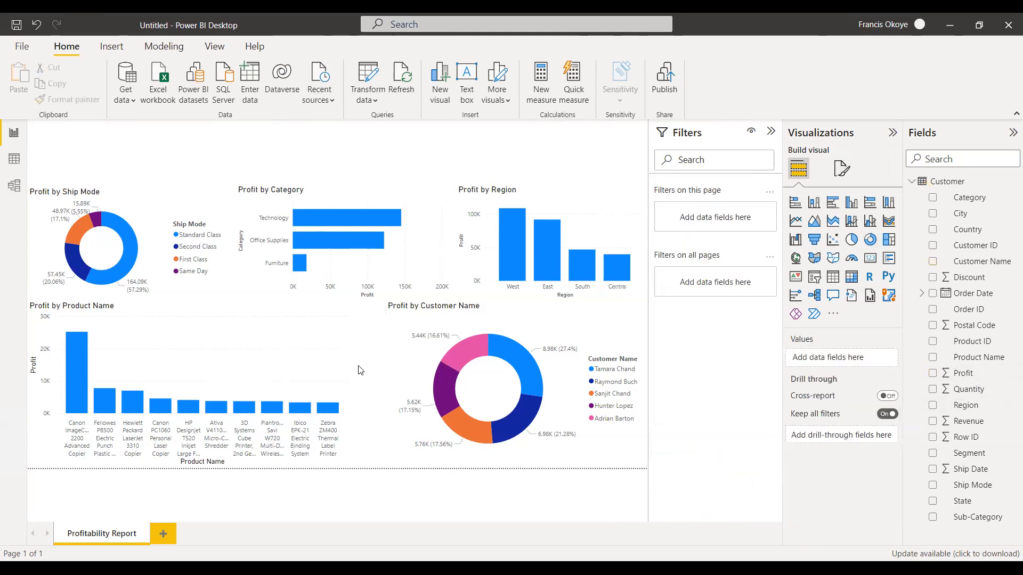
click(393, 372)
drag(386, 383, 361, 382)
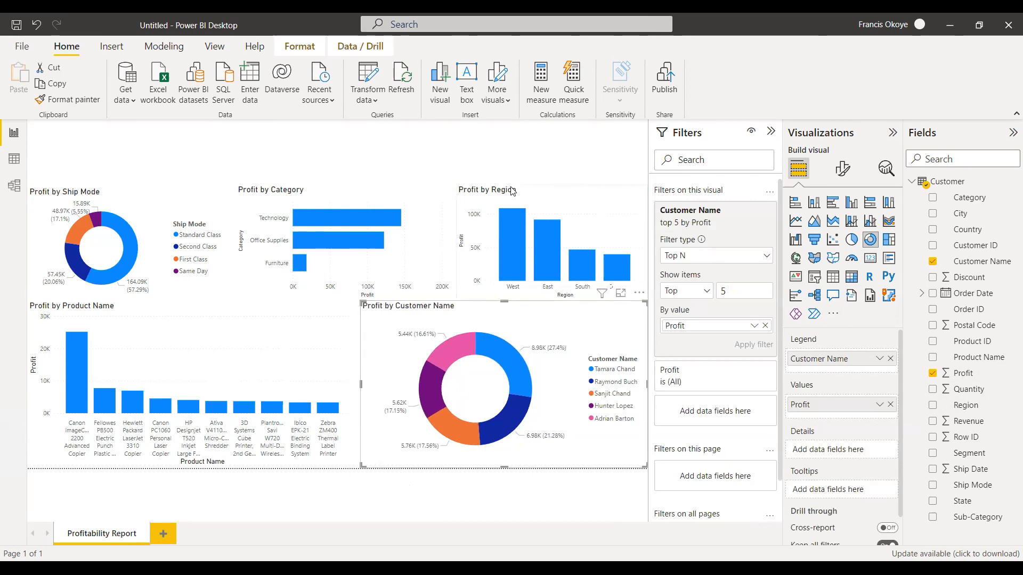
Reposition and resize the Profit by Region and Profit by Category charts so they sit side by side up to the page's edge.
drag(506, 190, 477, 183)
drag(620, 236, 642, 236)
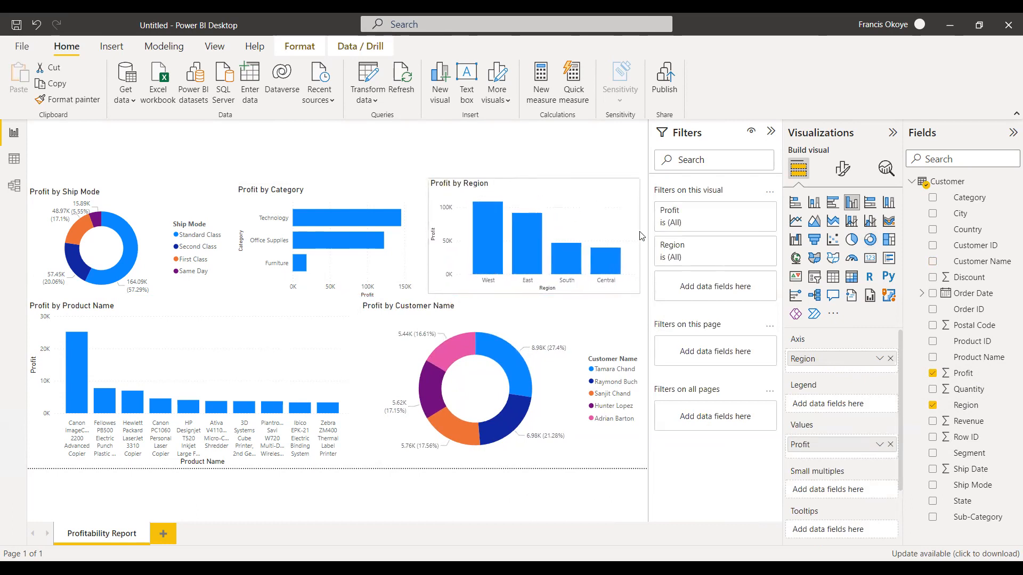
click(401, 209)
mouse_move(418, 222)
mouse_down()
mouse_move(405, 214)
mouse_move(429, 233)
mouse_move(421, 231)
mouse_up()
drag(402, 194, 399, 194)
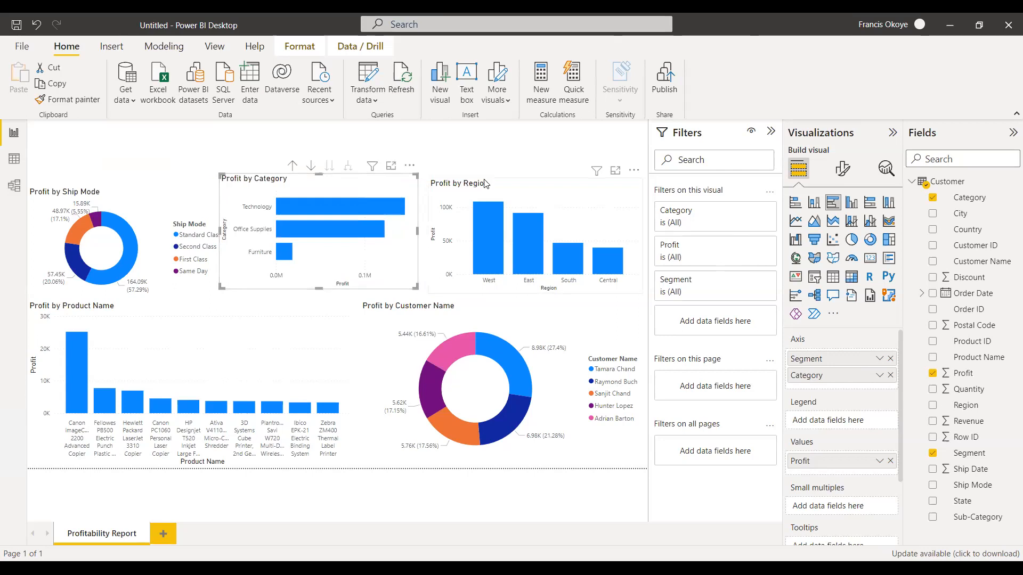
drag(484, 183, 475, 178)
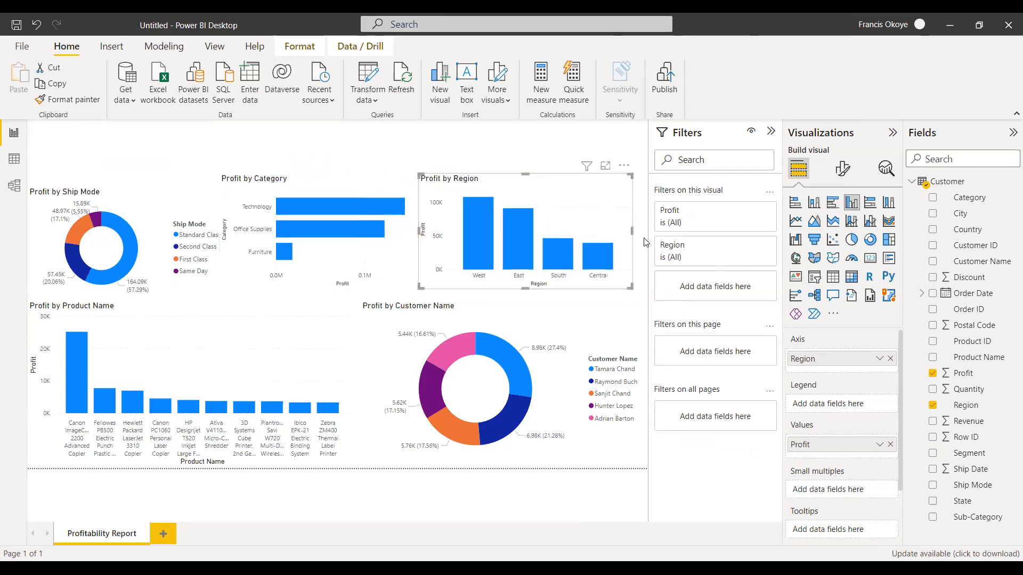
drag(634, 233, 646, 232)
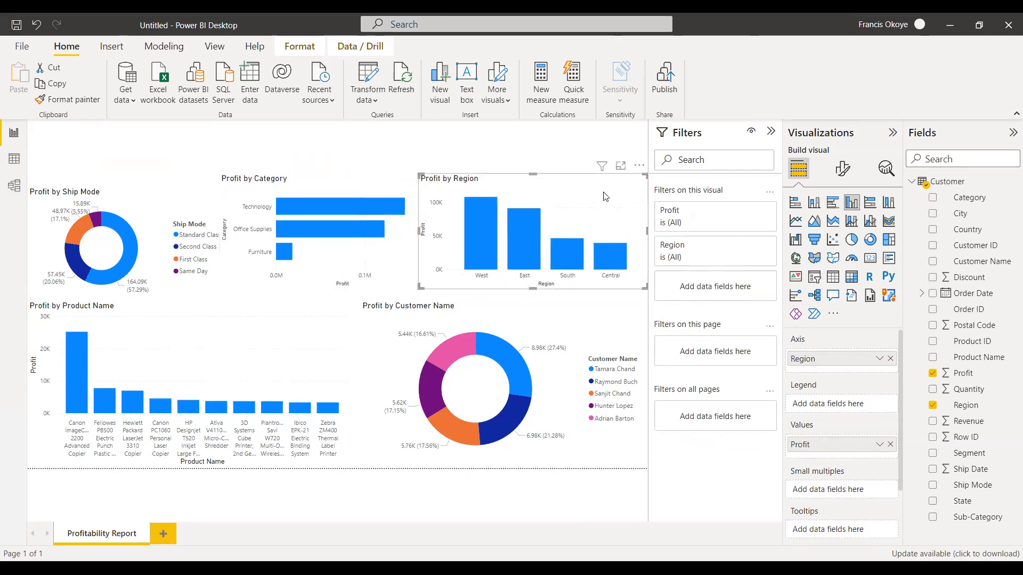
click(582, 148)
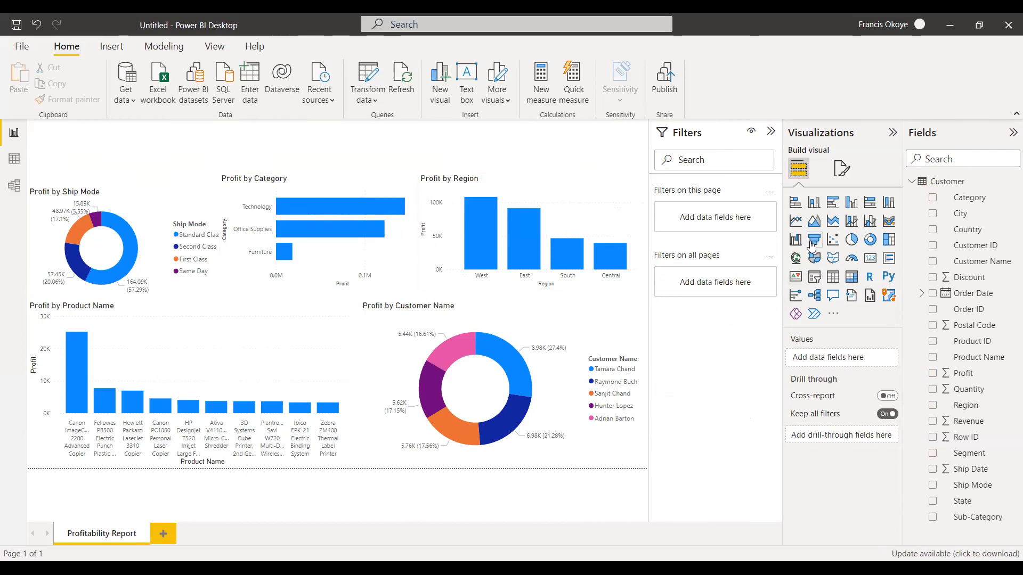
click(818, 281)
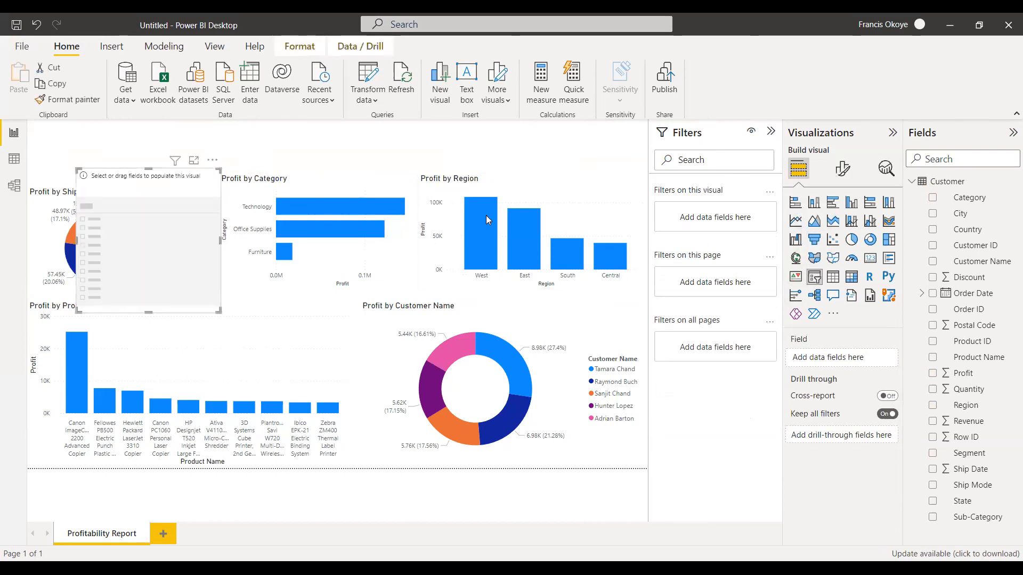
drag(164, 230, 389, 166)
drag(573, 137, 572, 136)
key(Delete)
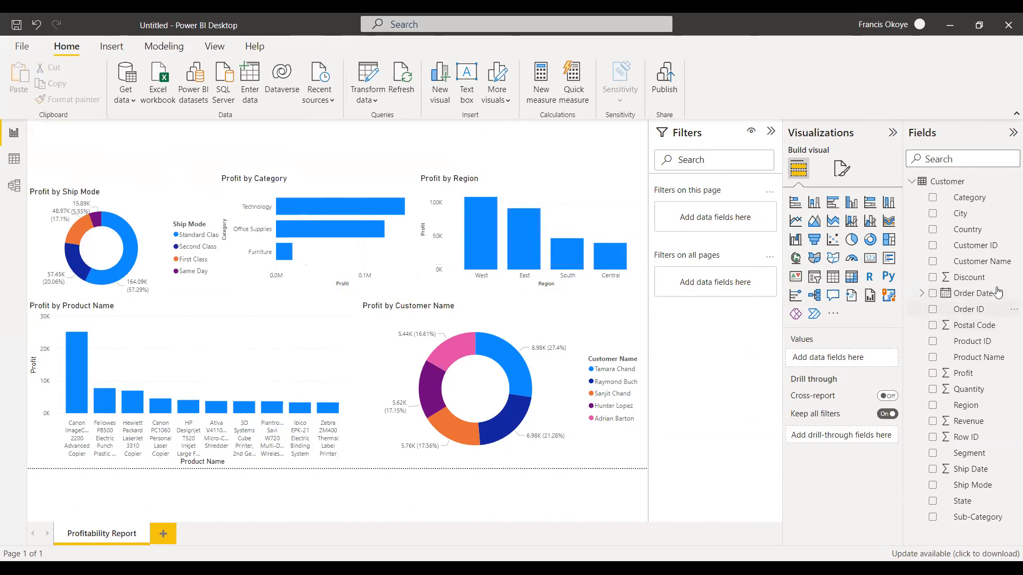
Create a slicer from Order Date reduced to Month and place it over the Profit by Category chart.
drag(975, 293, 564, 143)
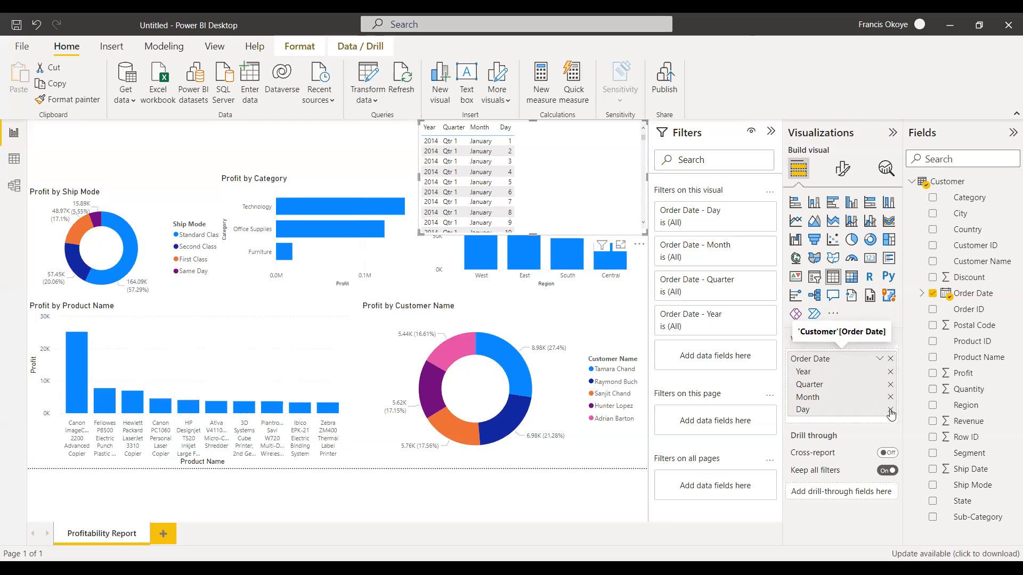
click(890, 410)
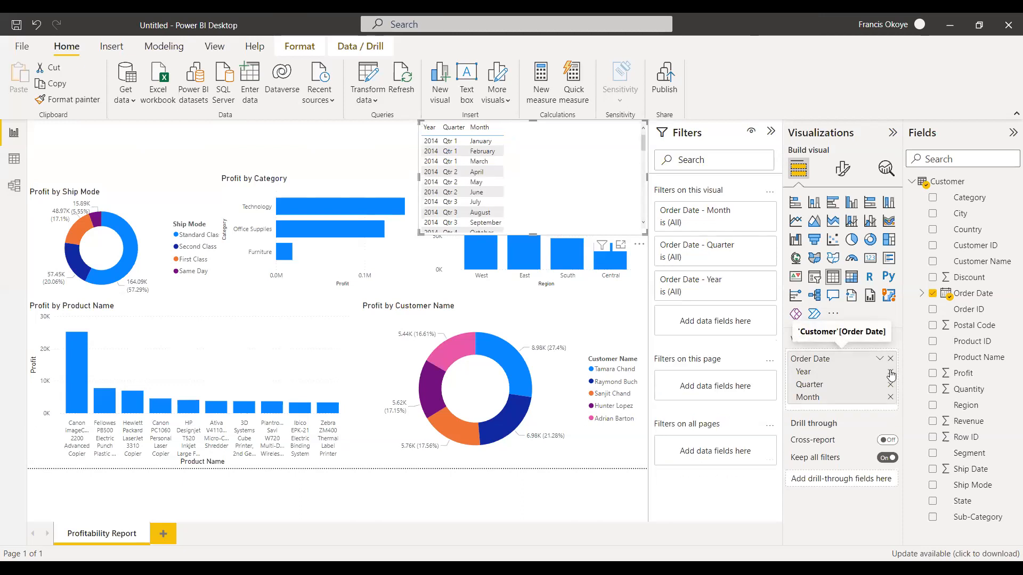
click(890, 372)
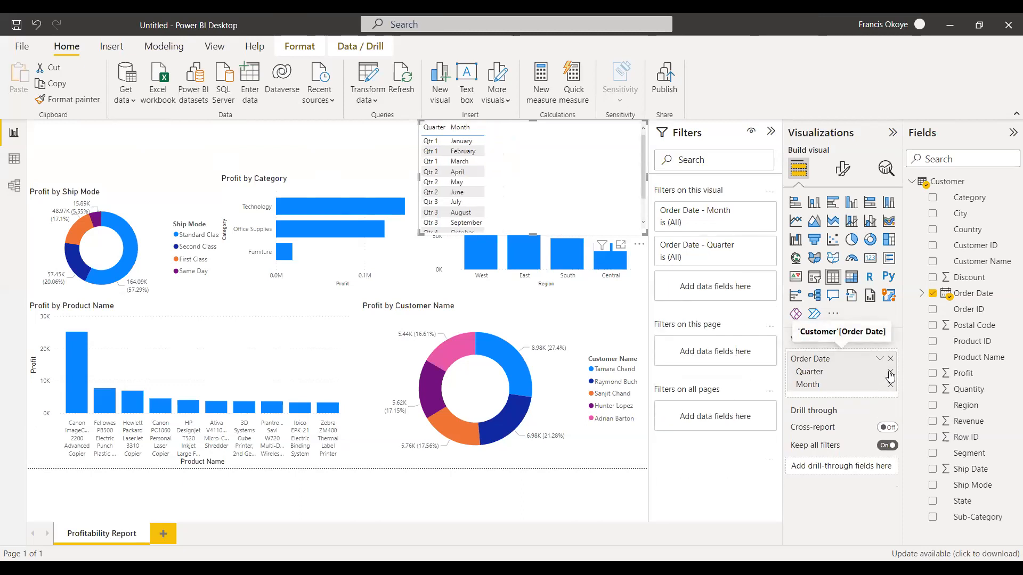
click(890, 372)
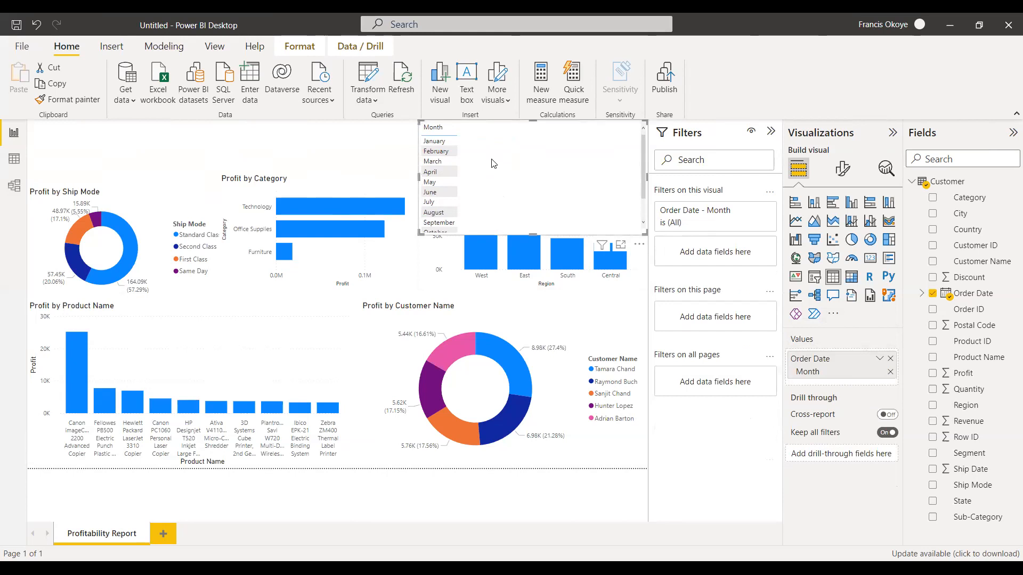
click(814, 278)
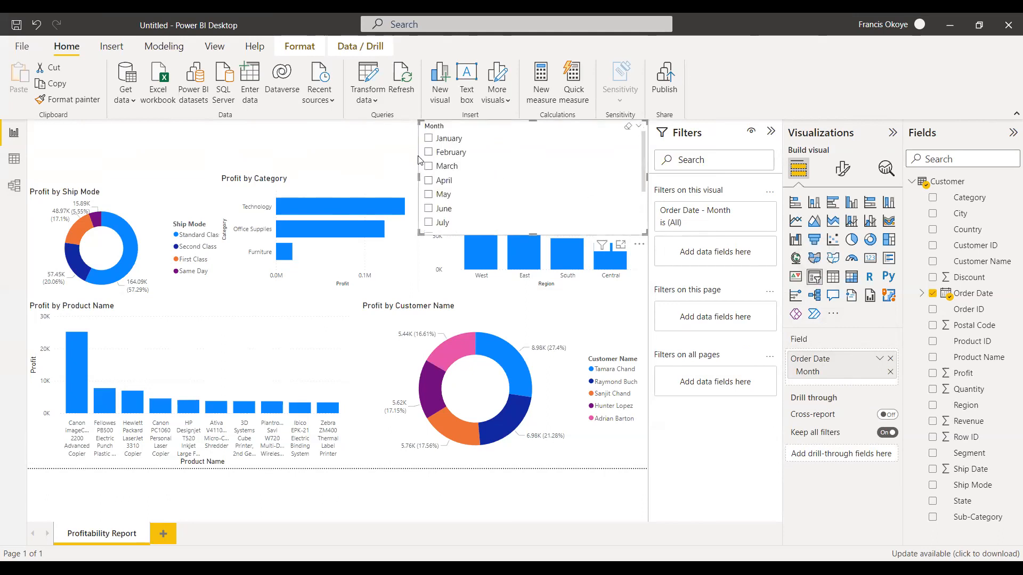
drag(552, 133, 350, 133)
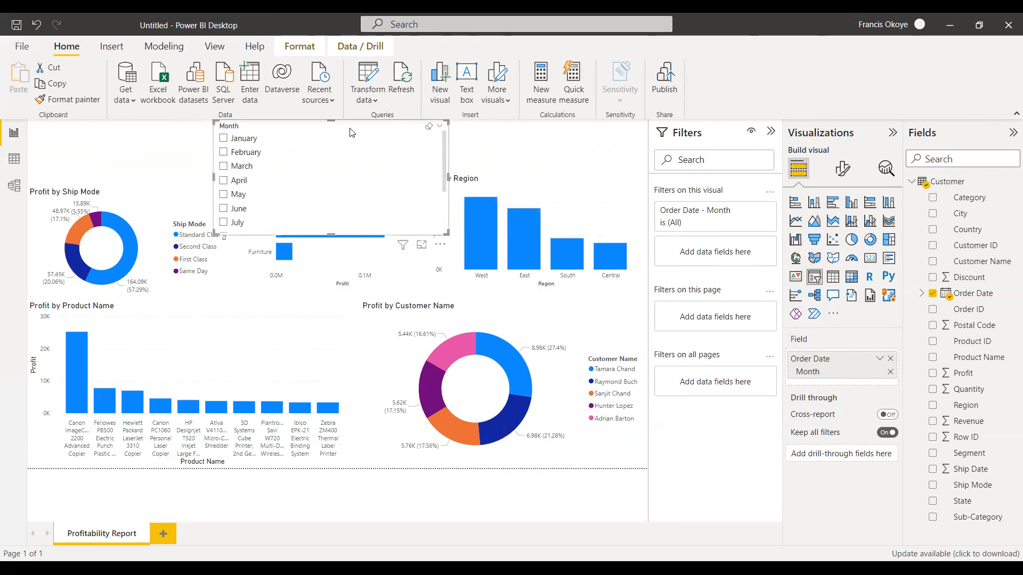
Create a second Order Date slicer reduced to Quarter above the Profit by Region chart.
click(482, 139)
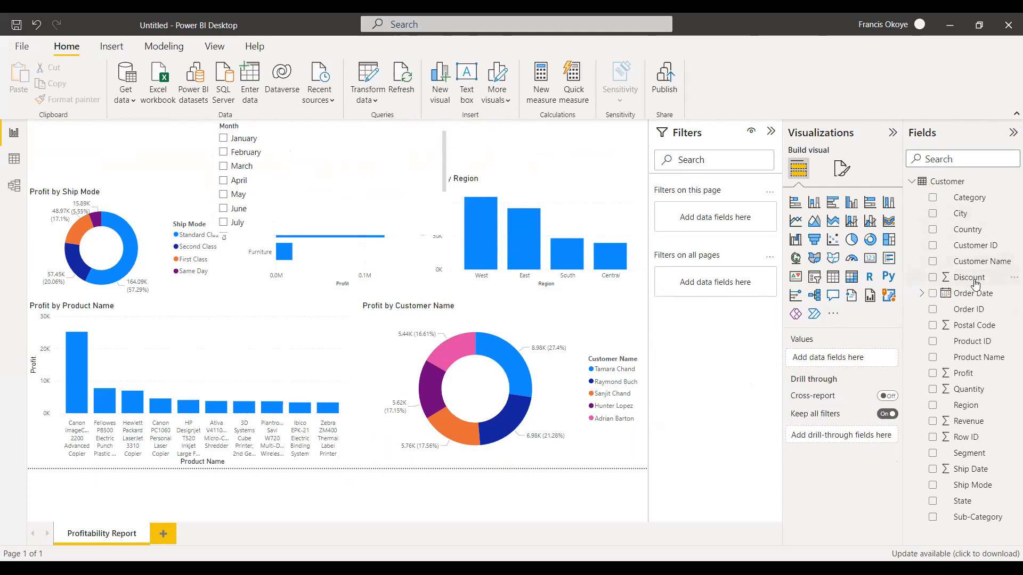
drag(971, 292, 544, 133)
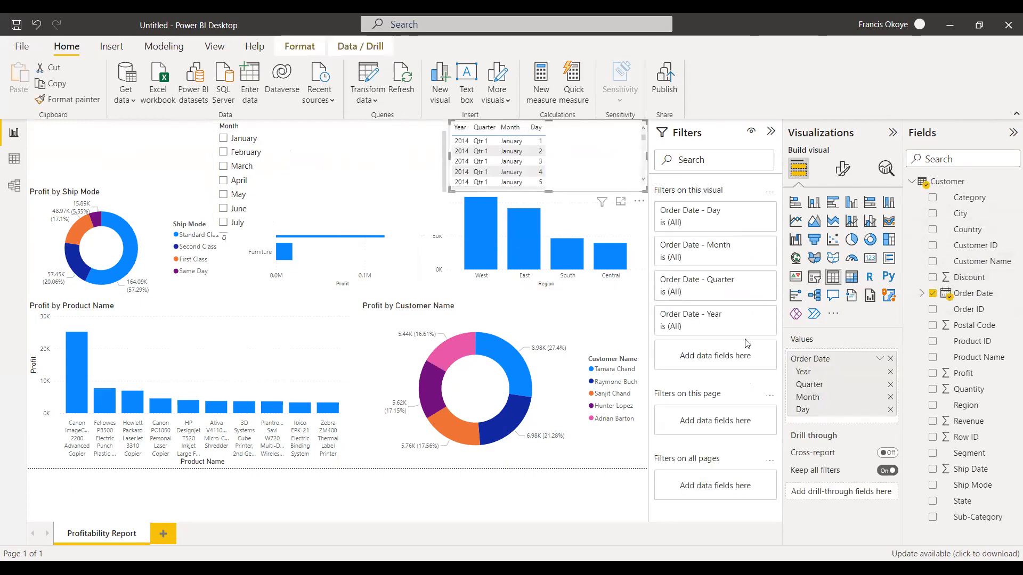
click(890, 410)
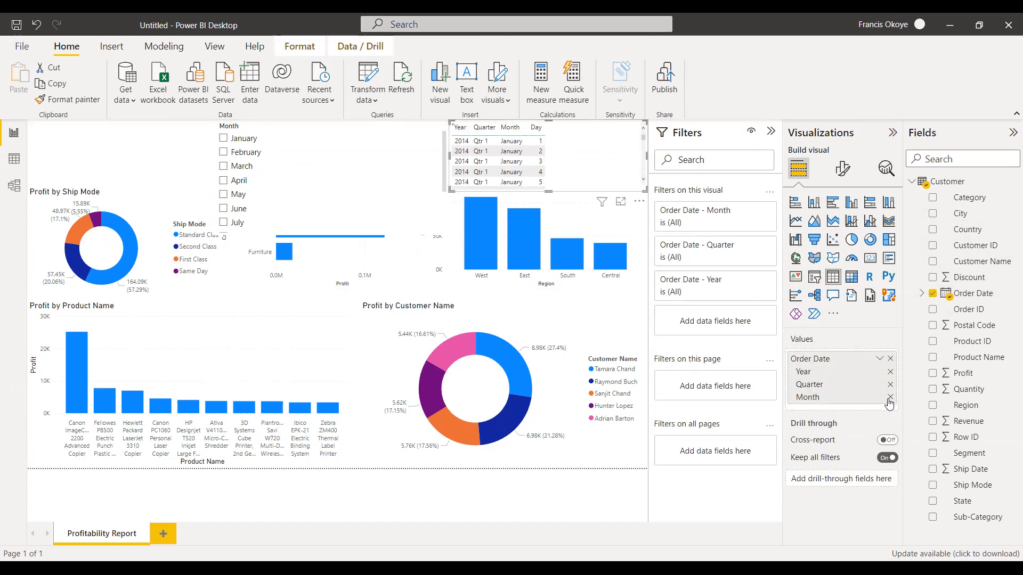
click(890, 397)
click(890, 373)
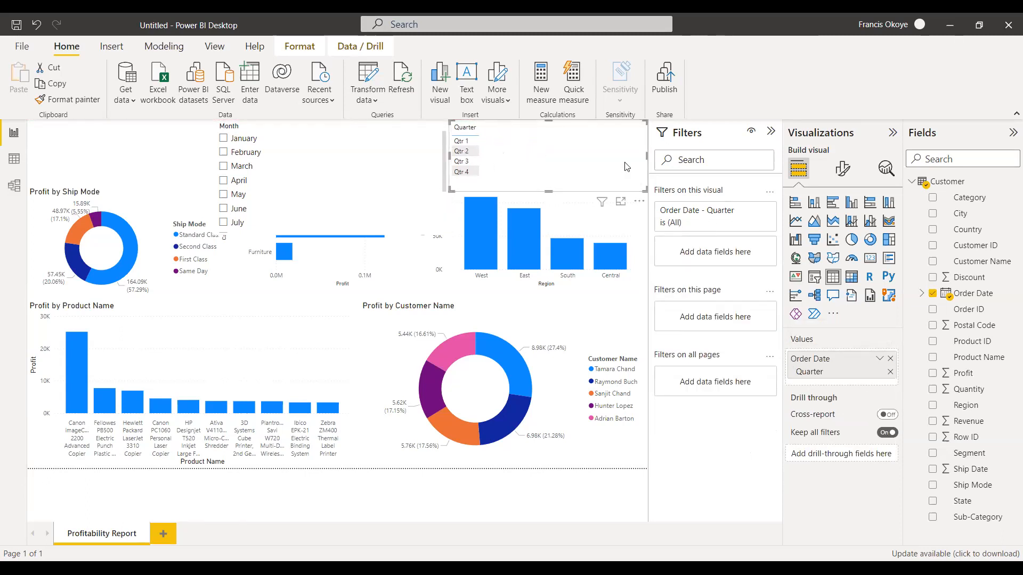
click(814, 278)
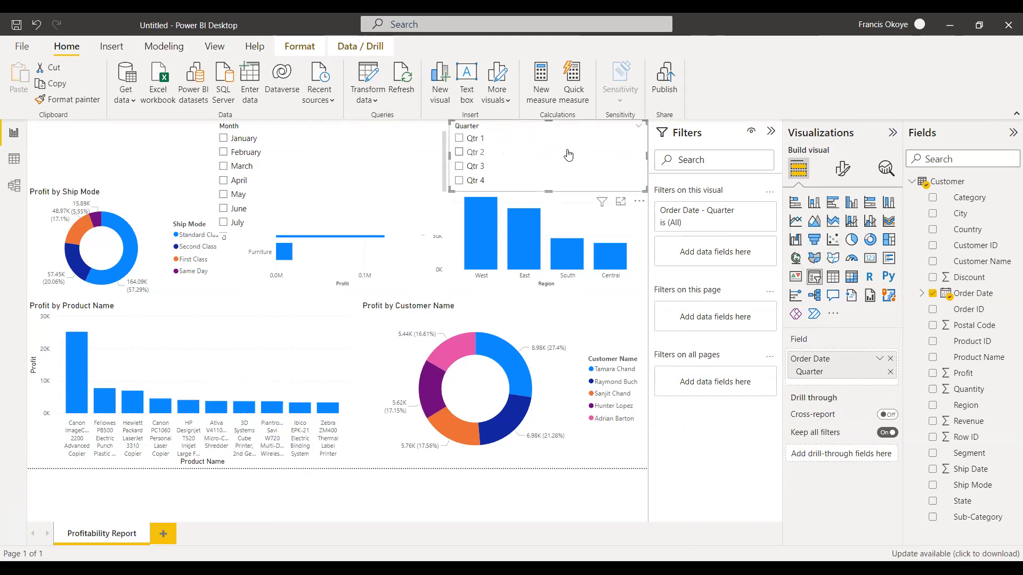
Filter the report by Qtr 1, Qtr 2 and Qtr 3 in turn, try August within Qtr 3, and clear the month.
click(459, 140)
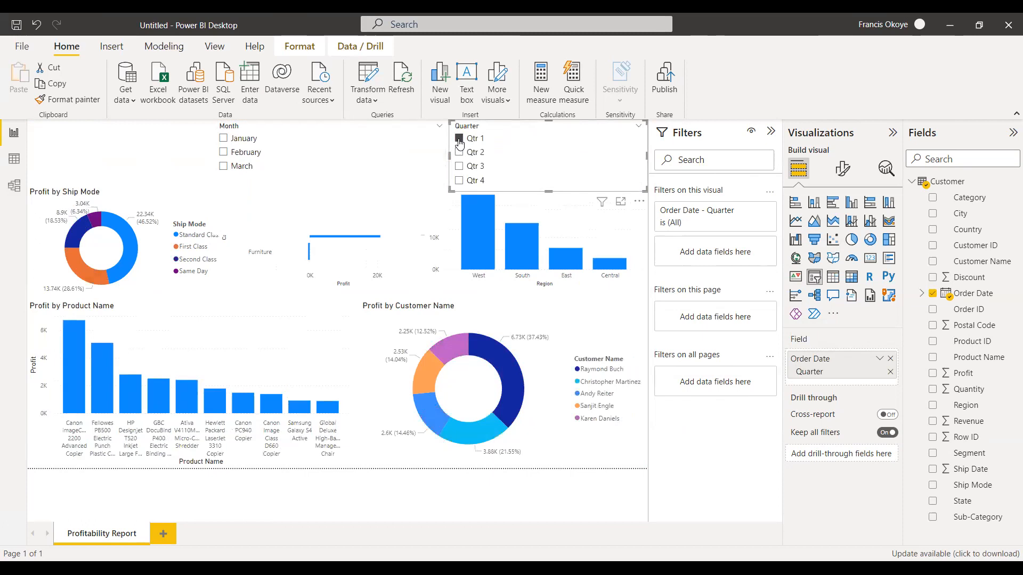
click(460, 153)
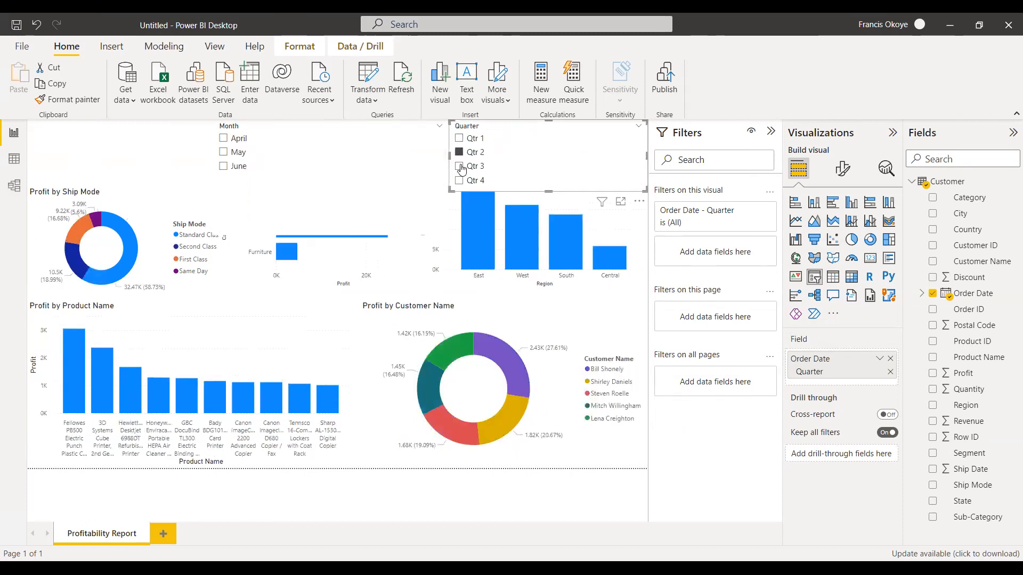
click(460, 166)
click(224, 152)
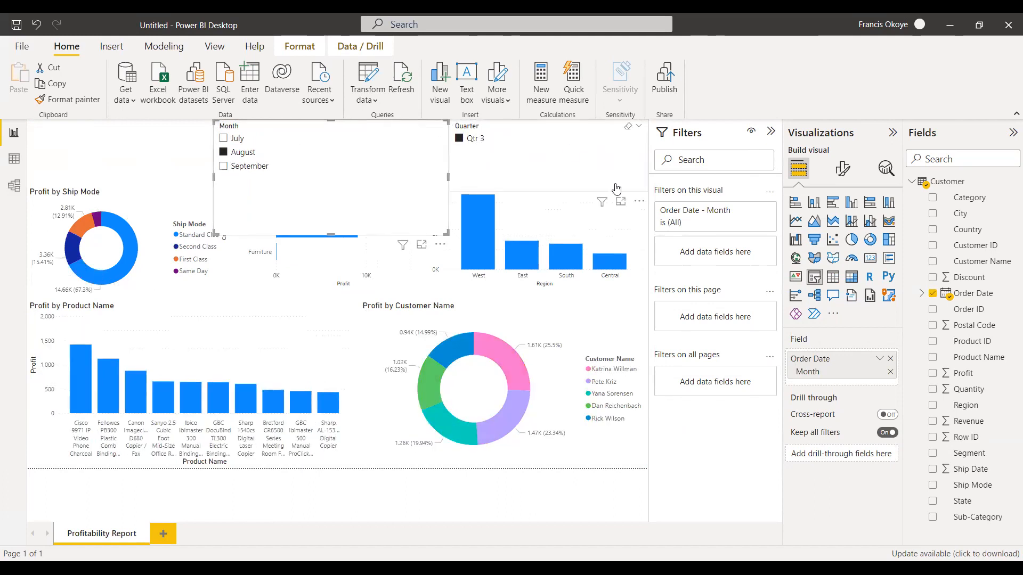
click(224, 153)
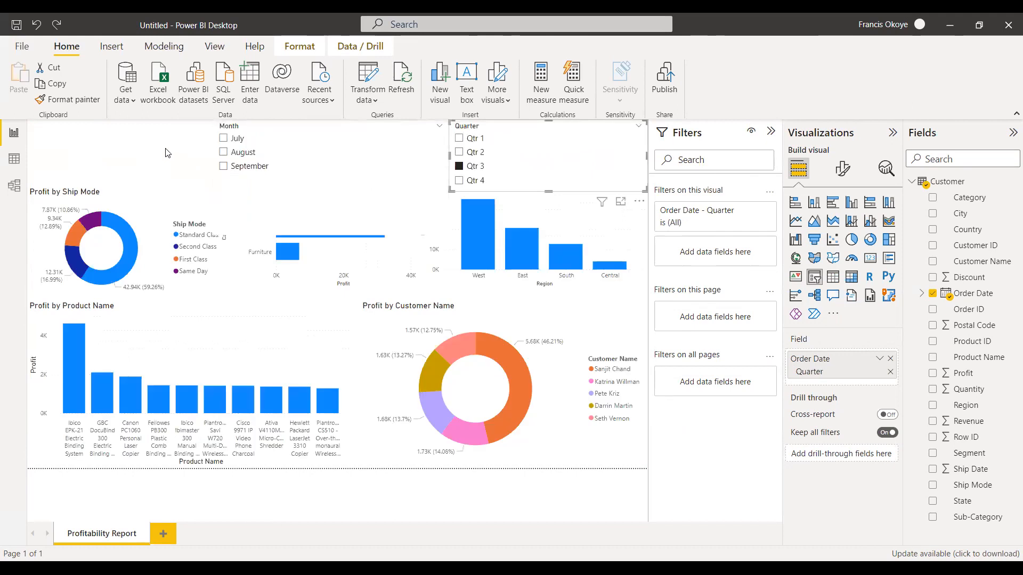
Delete the Quarter slicer and the Month slicer from the report page.
click(575, 138)
key(Delete)
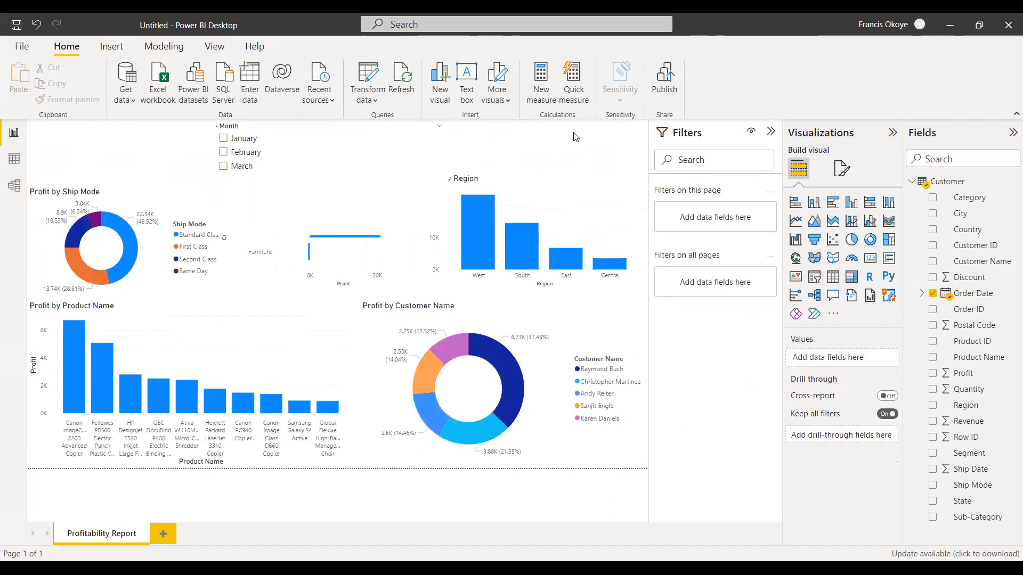
click(315, 154)
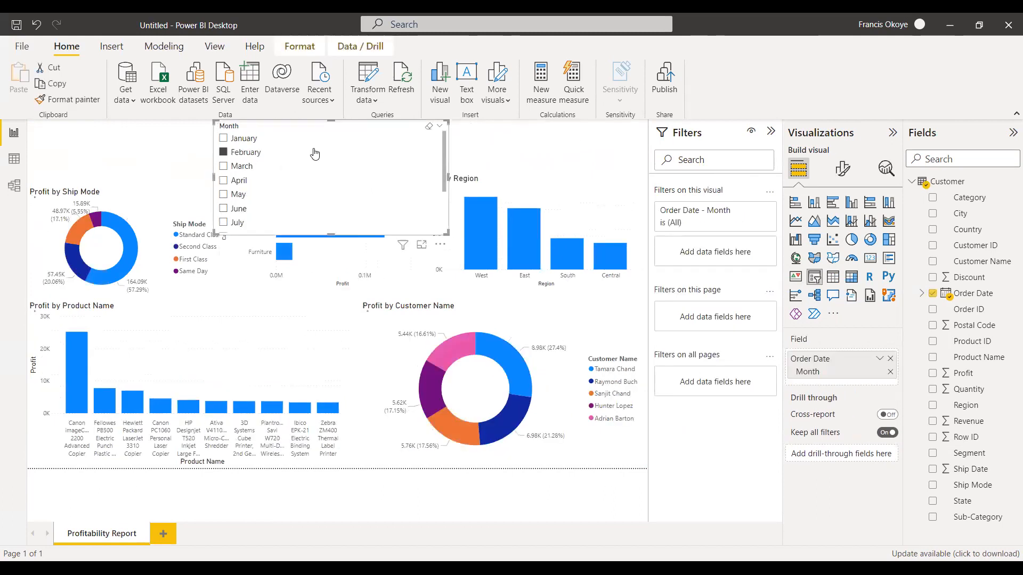
key(Delete)
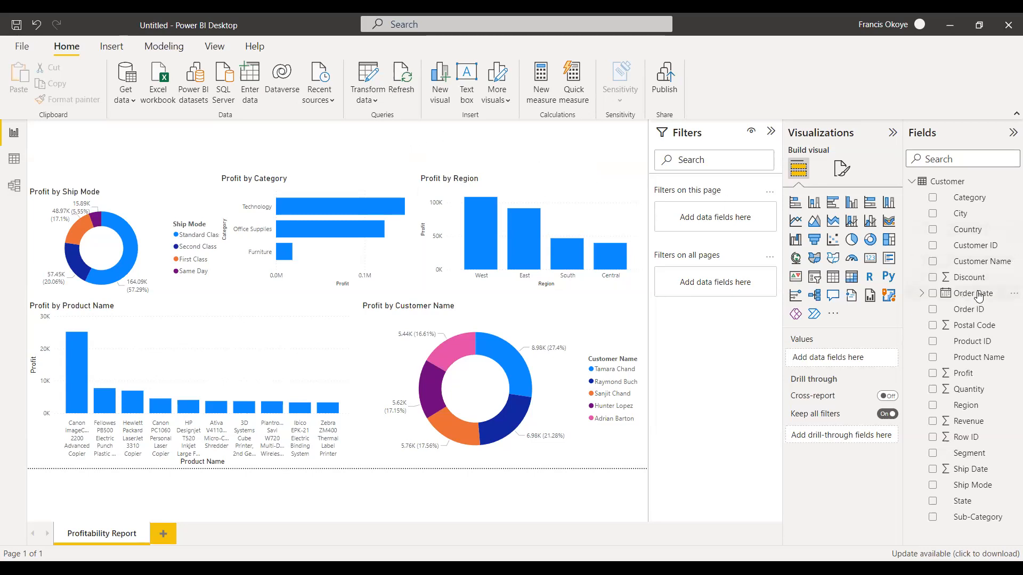
Create a slicer from Order Date reduced to Year above the Profit by Ship Mode chart.
drag(980, 295, 172, 136)
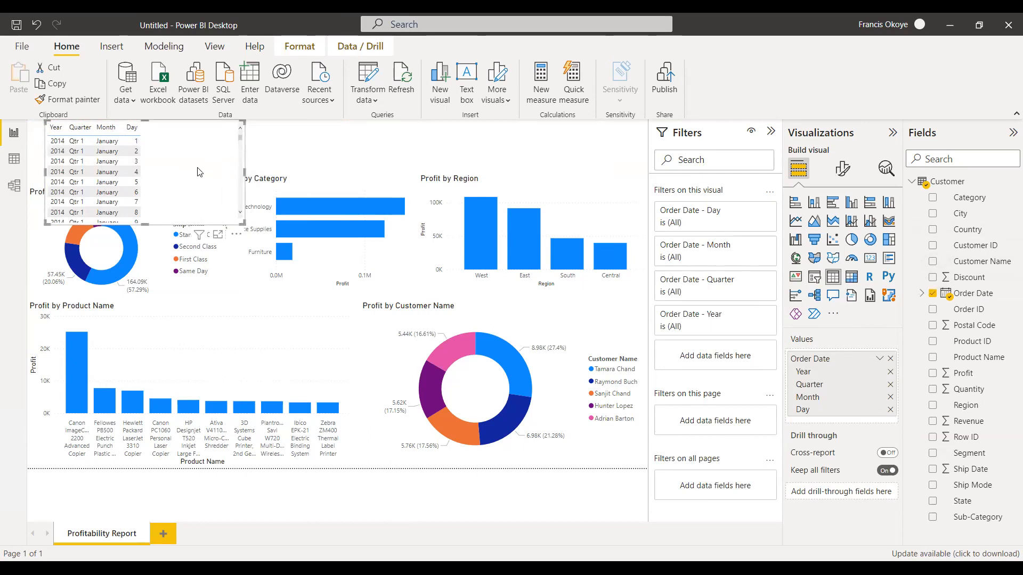
click(890, 410)
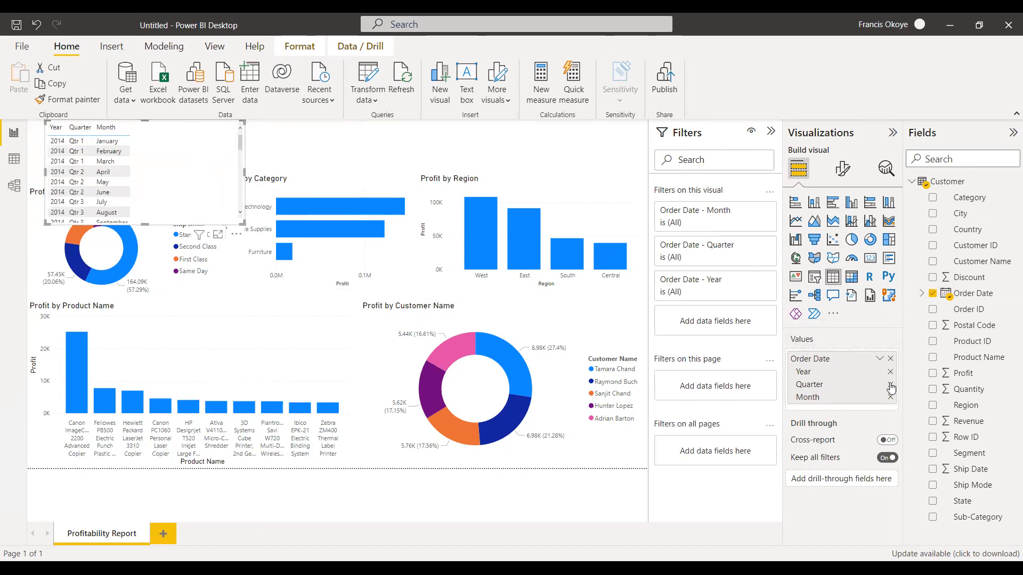
click(889, 397)
click(889, 385)
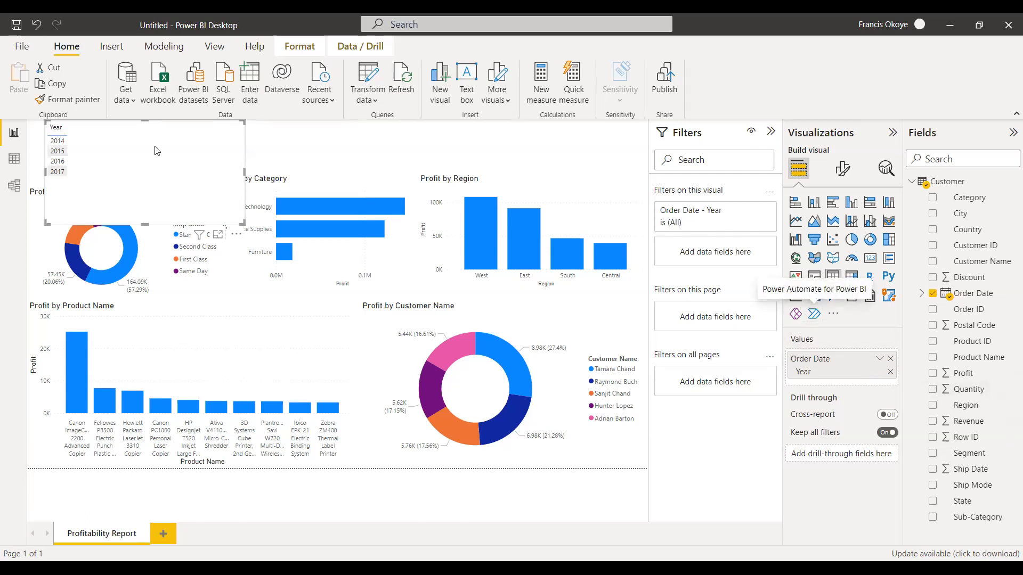
click(815, 278)
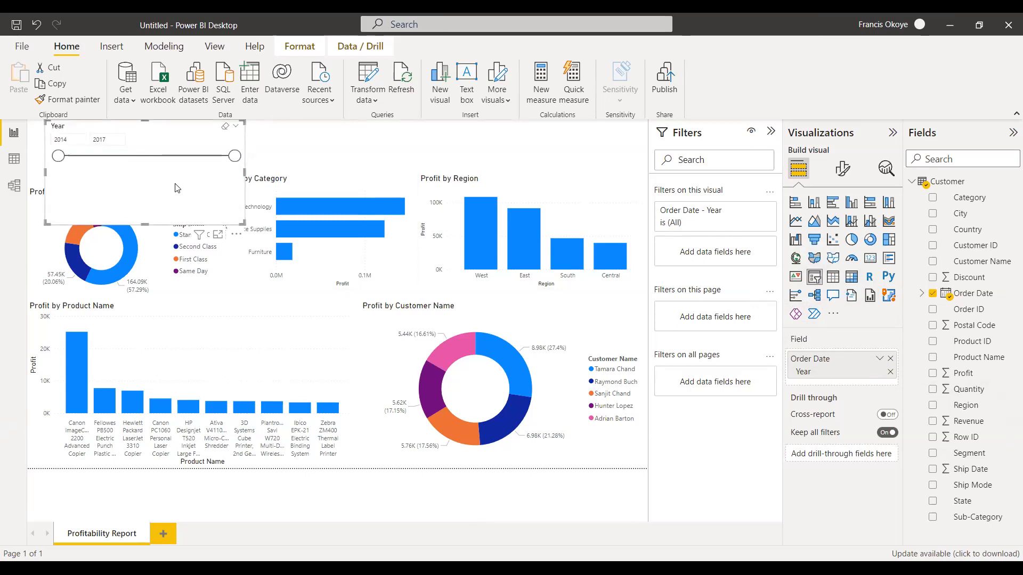
Shrink the Year slicer so it fits in the space above the Profit by Ship Mode chart.
click(292, 138)
click(243, 218)
drag(242, 219, 177, 172)
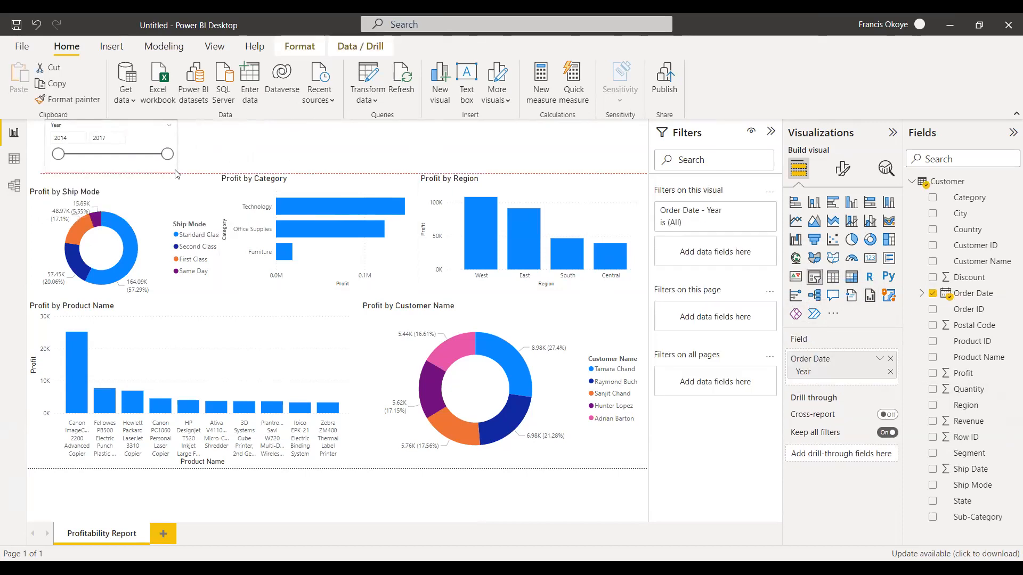
click(259, 140)
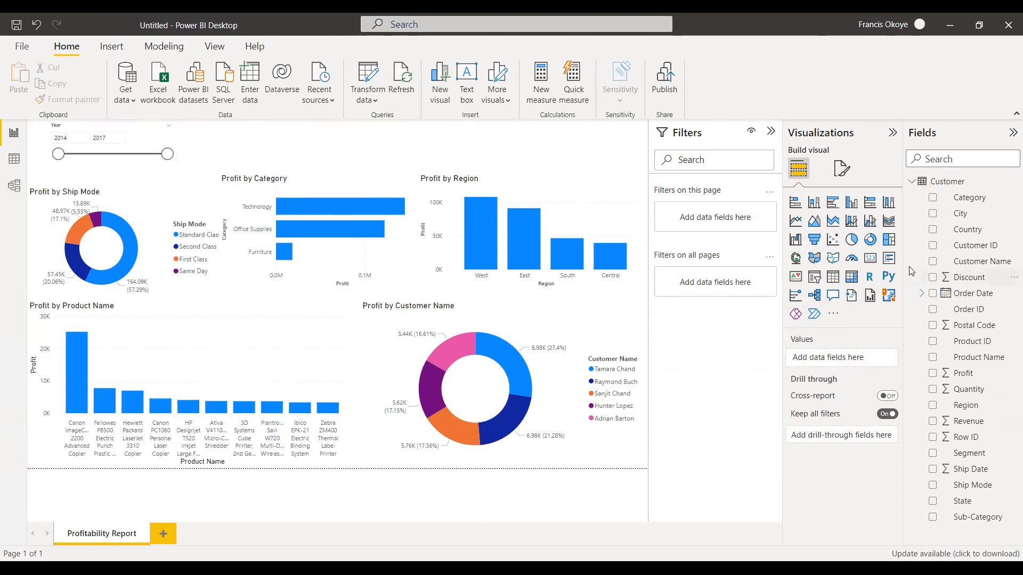
Create a slicer from Order Date reduced to Quarter beside the Year slicer, and narrow it to make room for another slicer.
drag(971, 295, 355, 155)
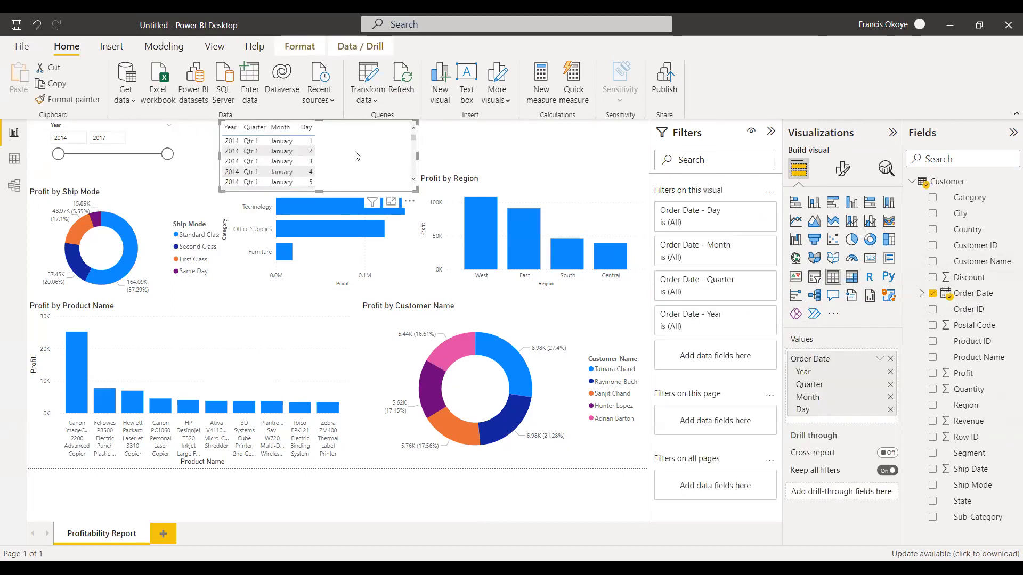
click(890, 409)
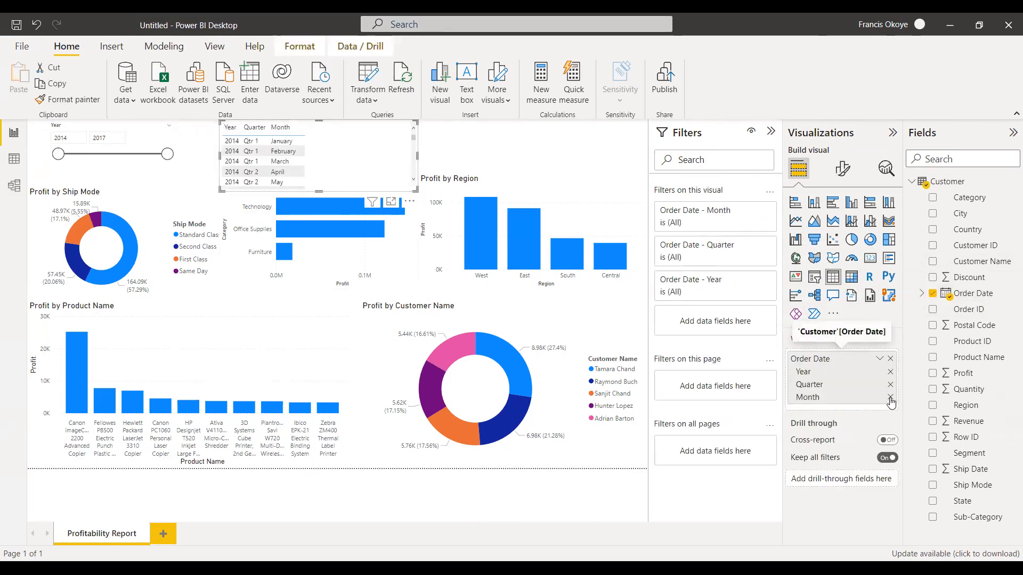
click(890, 398)
click(890, 372)
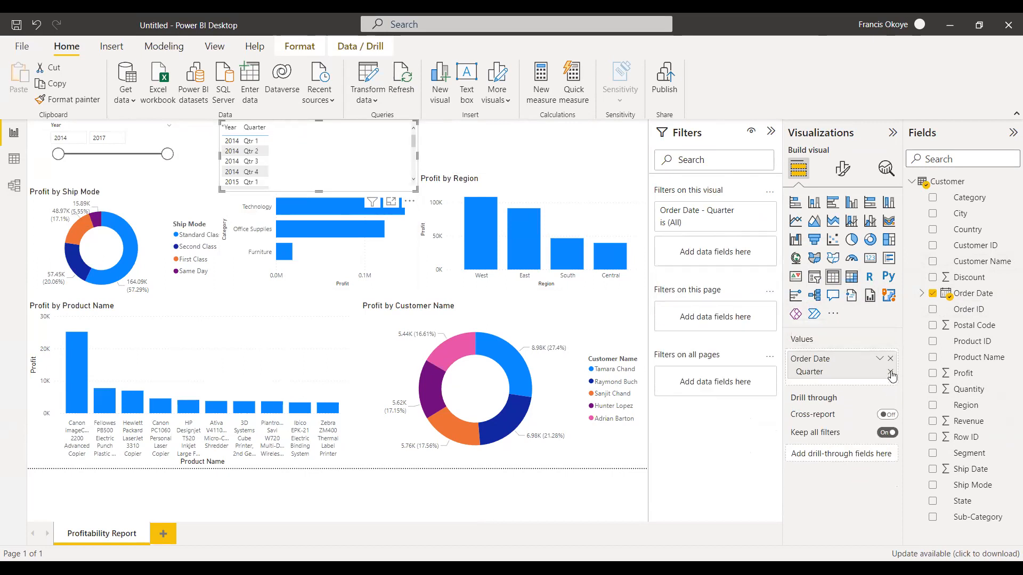
drag(324, 155, 296, 156)
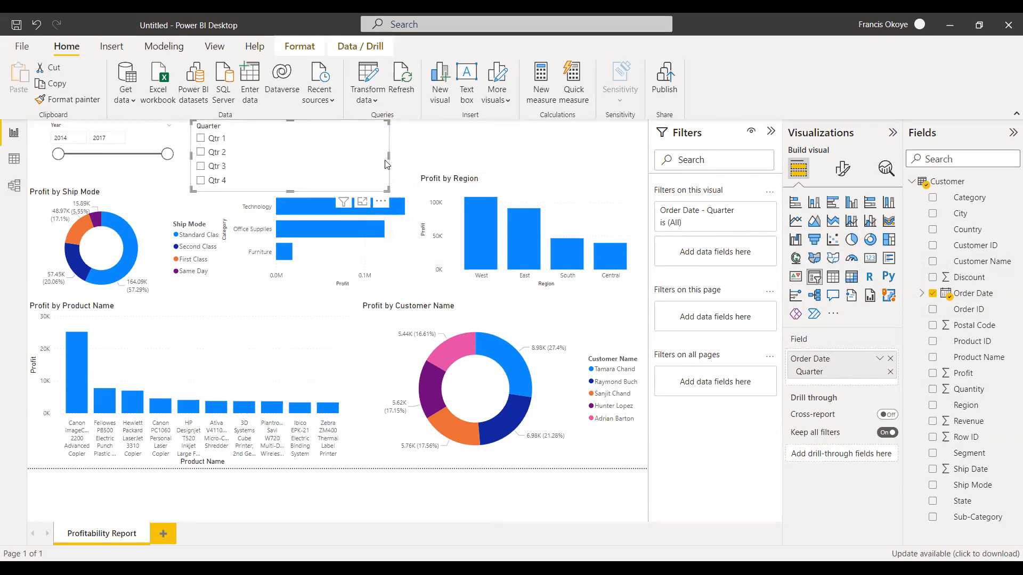
drag(388, 154, 309, 155)
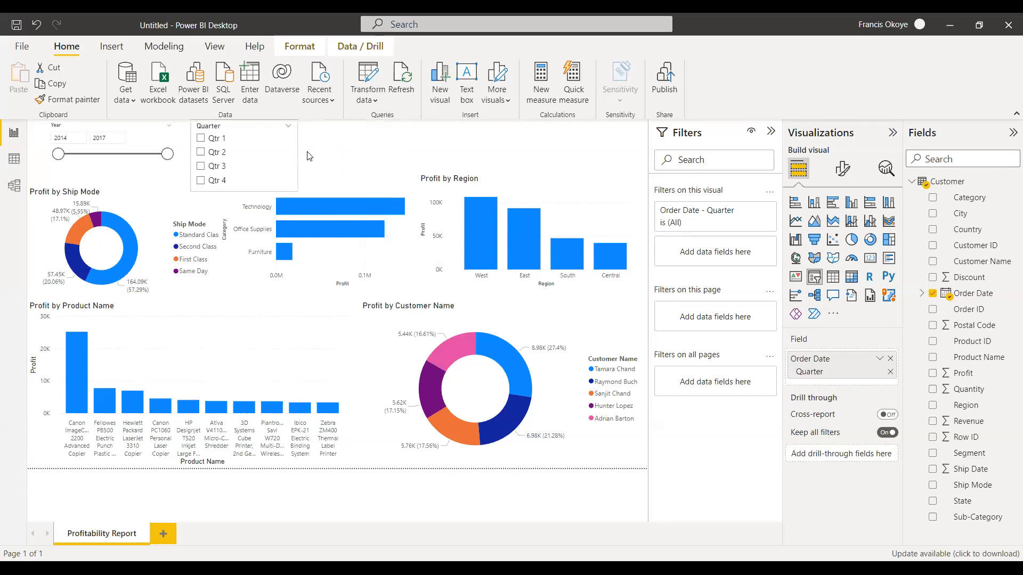
click(335, 137)
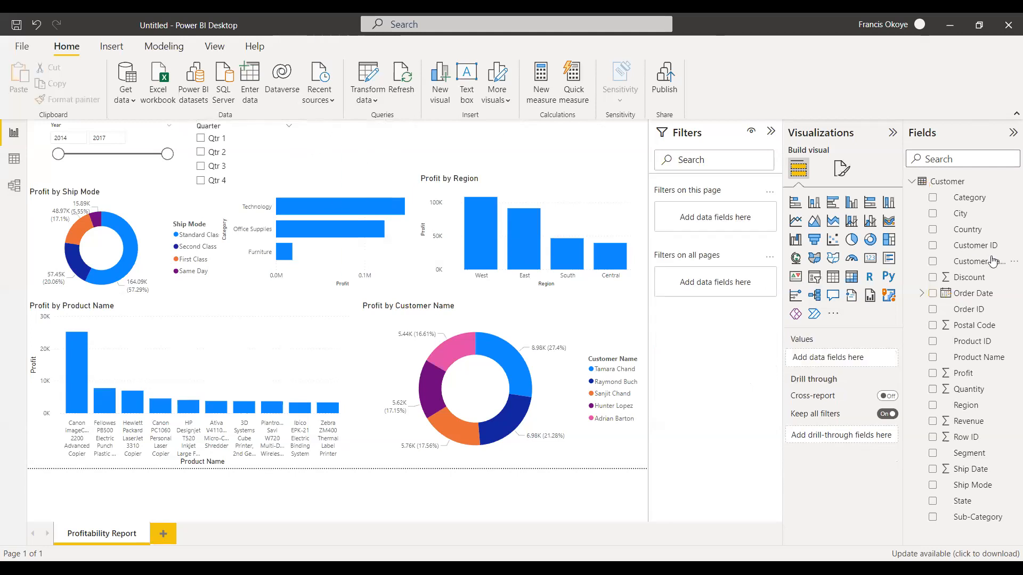
Create a slicer from Order Date reduced to Month beside the Quarter slicer.
drag(974, 296, 364, 143)
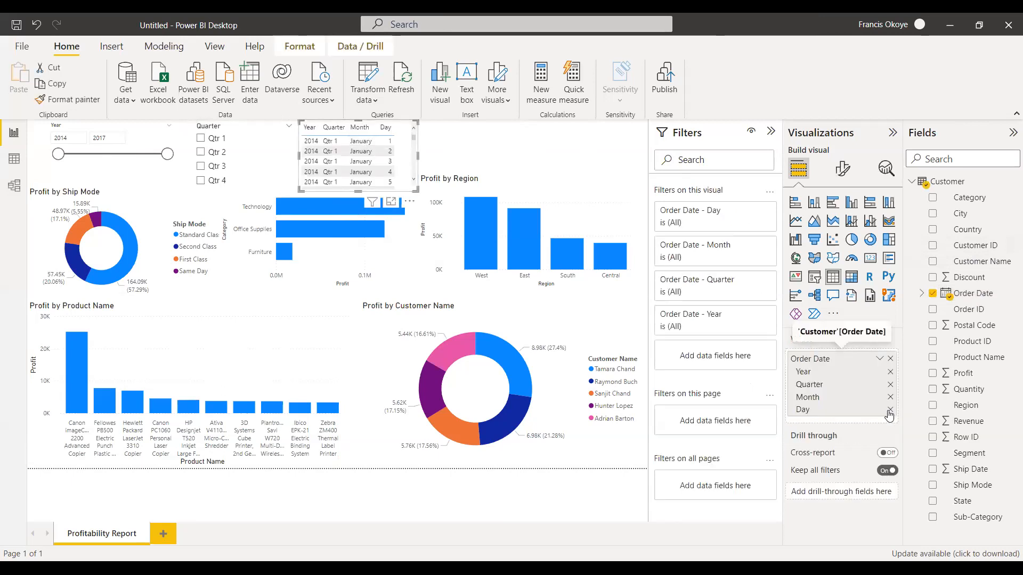
click(890, 410)
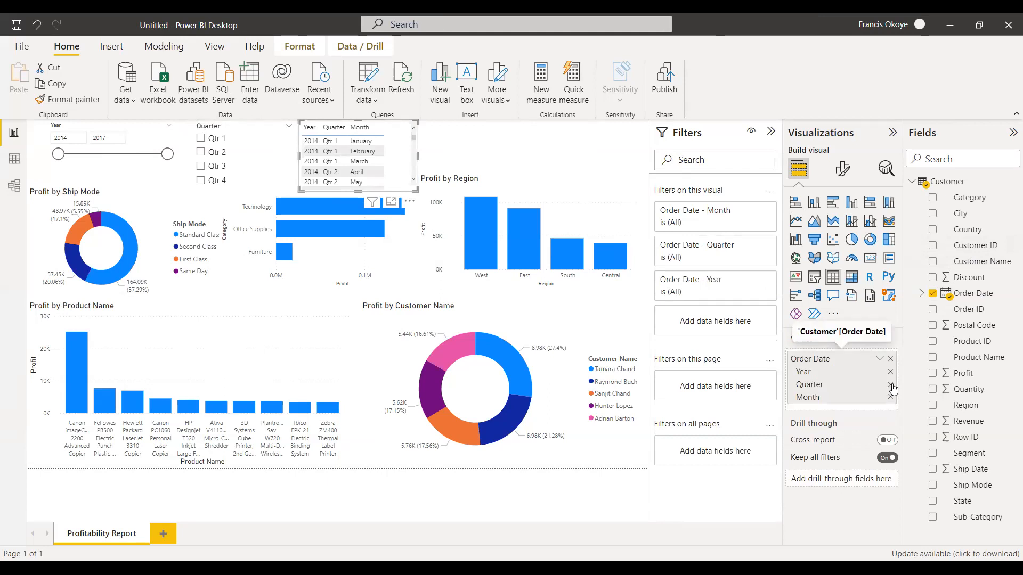
click(891, 385)
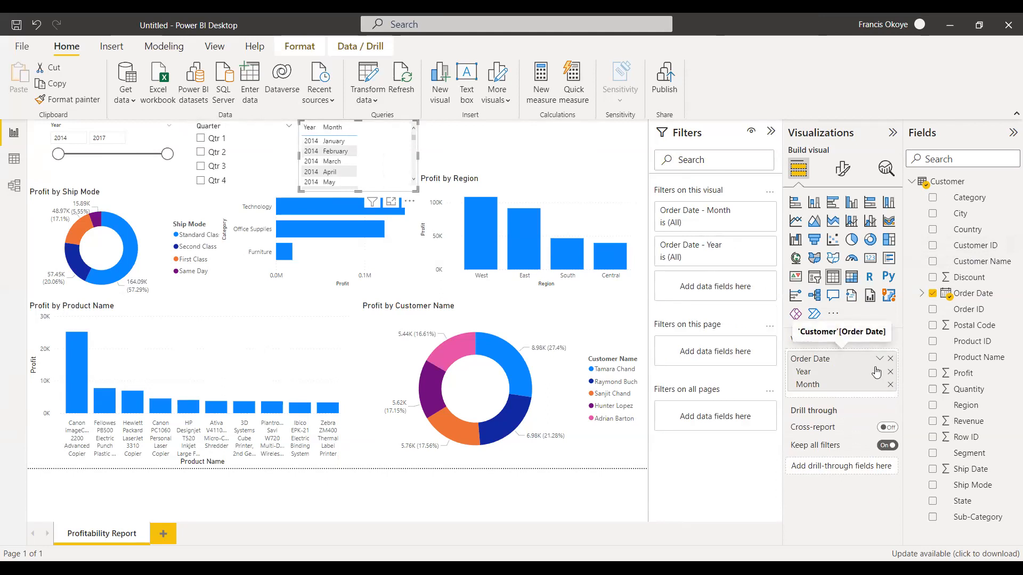
click(890, 372)
drag(387, 170, 398, 170)
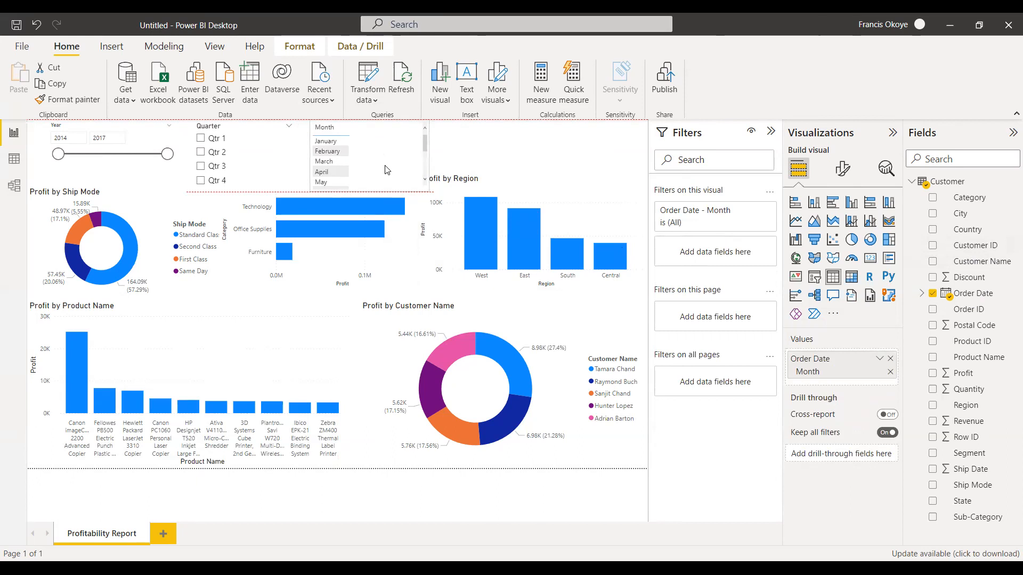
click(814, 278)
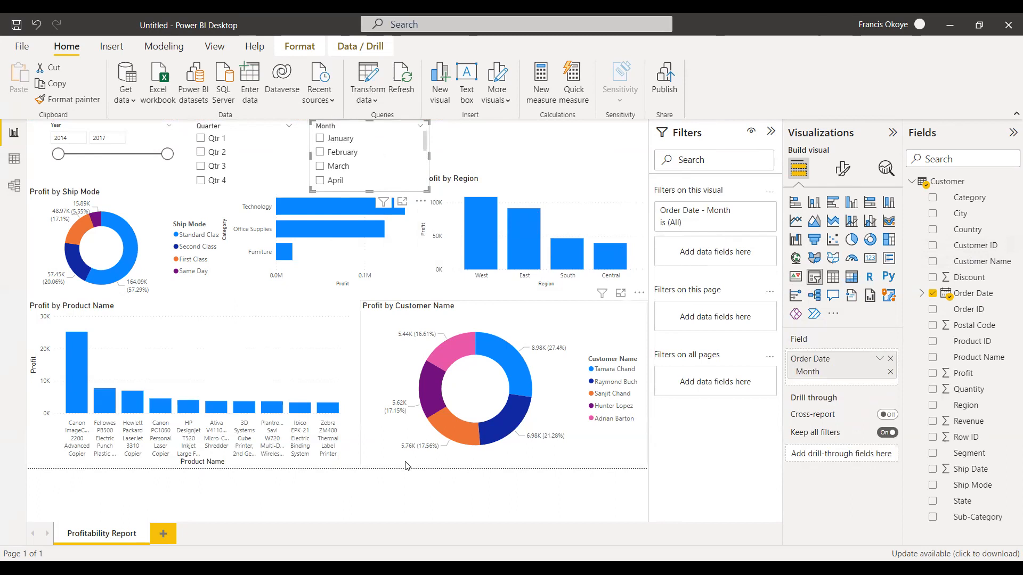
Spread the Month, Quarter and Year slicers apart across the space above the charts.
drag(394, 146, 583, 146)
drag(245, 155, 408, 141)
drag(174, 132, 208, 132)
Try the List style on the Year slicer, switch it to Dropdown, and move it closer to the Quarter slicer.
click(203, 128)
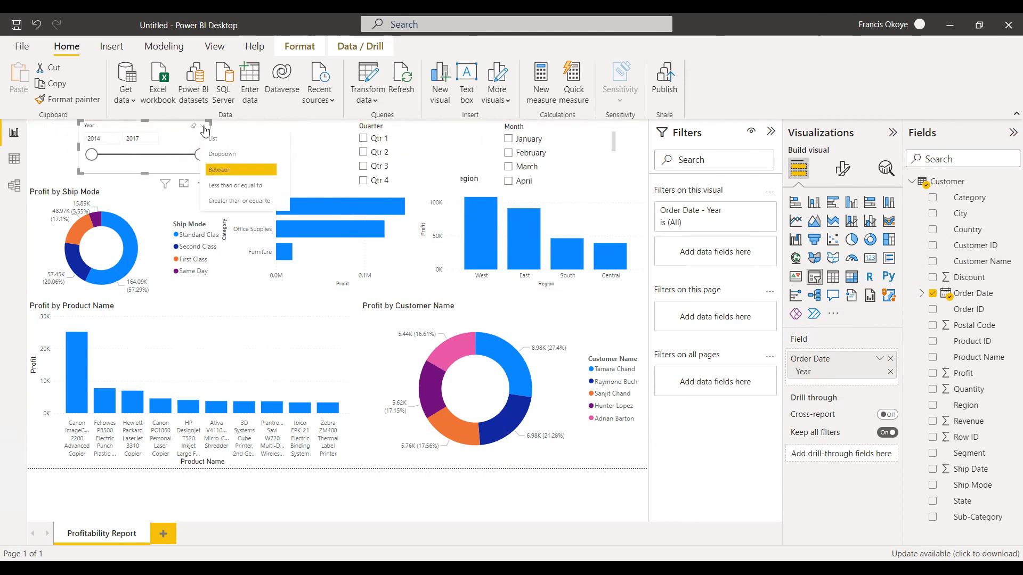
click(213, 138)
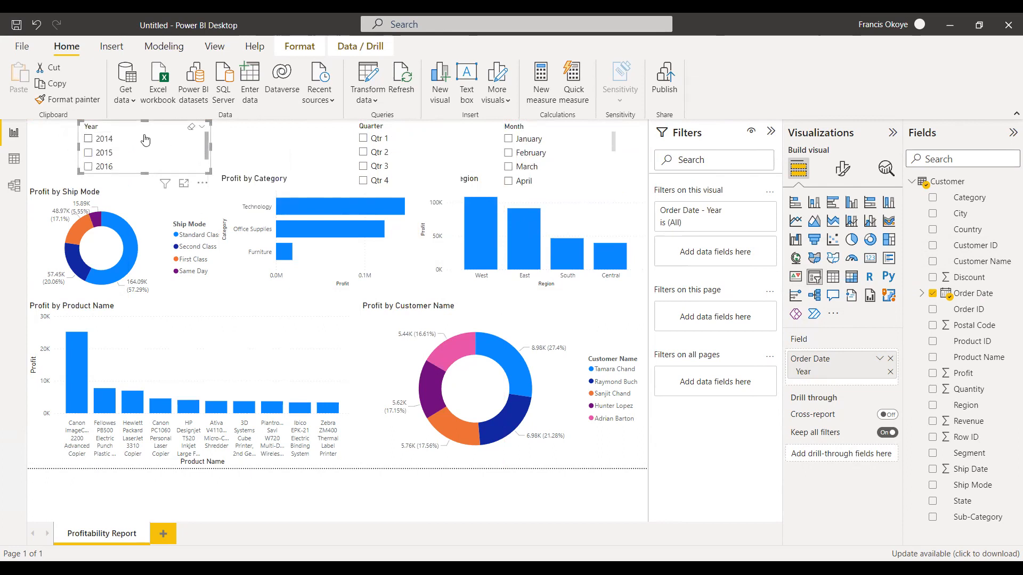
click(203, 129)
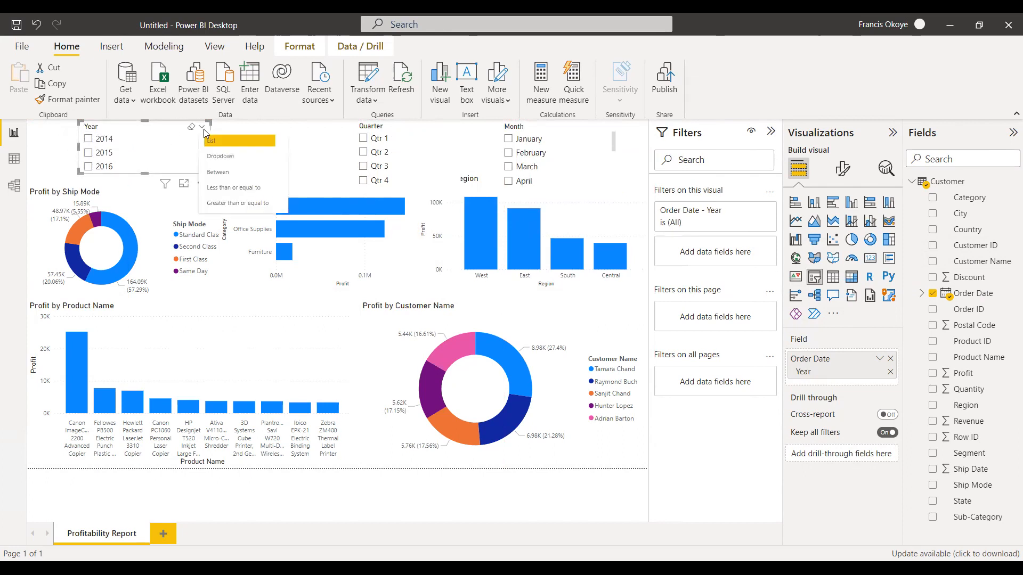
click(218, 156)
drag(197, 160, 255, 154)
Change the Quarter slicer and the Month slicer to the Dropdown style.
click(449, 137)
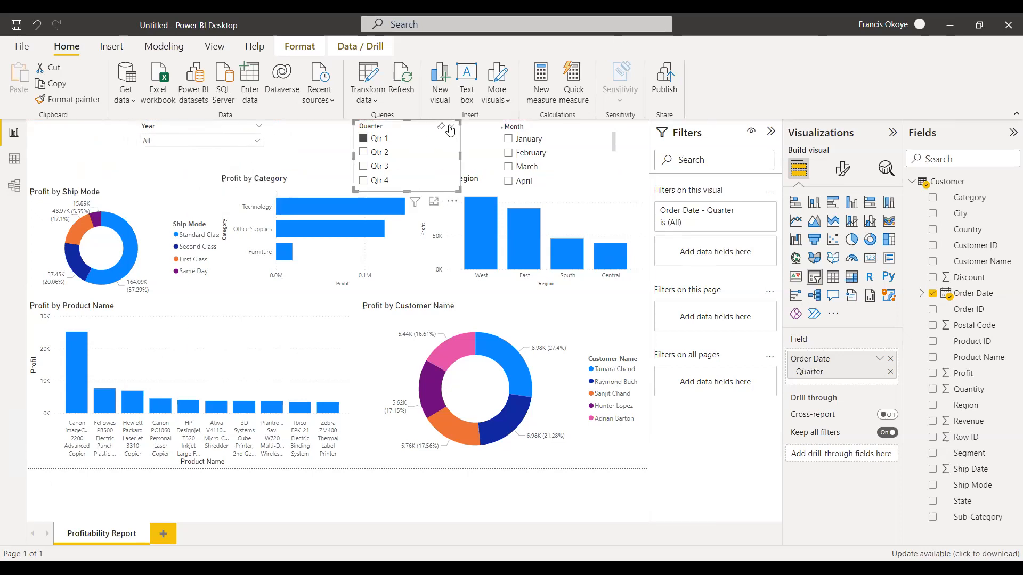
click(451, 126)
click(466, 158)
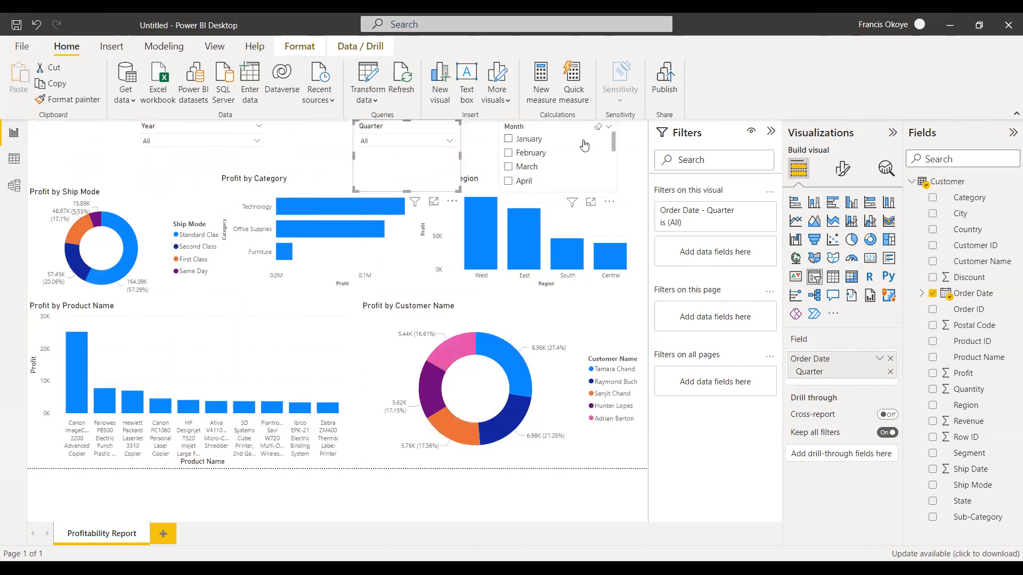
click(583, 139)
click(608, 128)
click(579, 156)
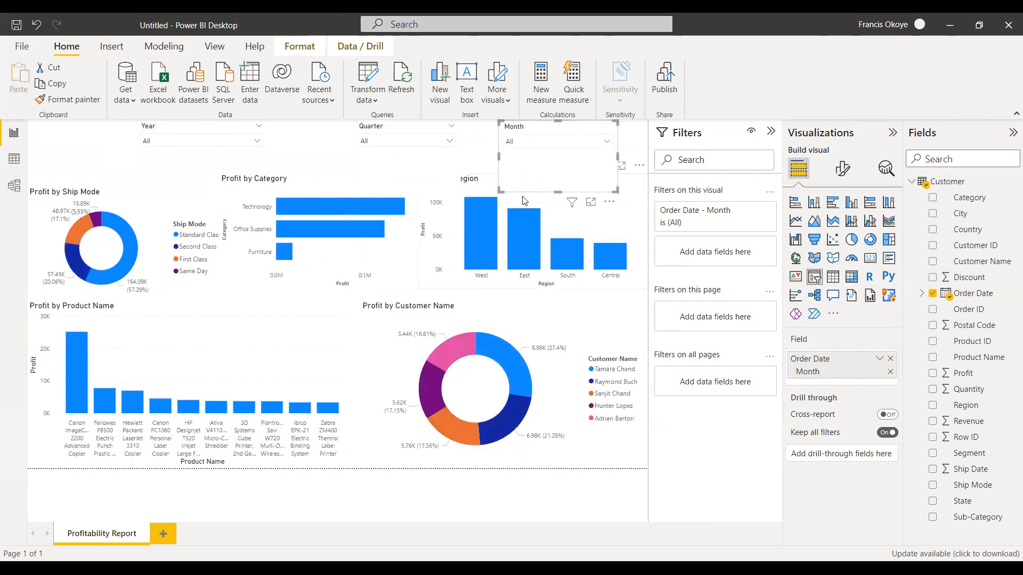
Reduce the height of the Year, Quarter and Month slicers and line them up in a row toward the page's right edge.
drag(555, 191, 555, 157)
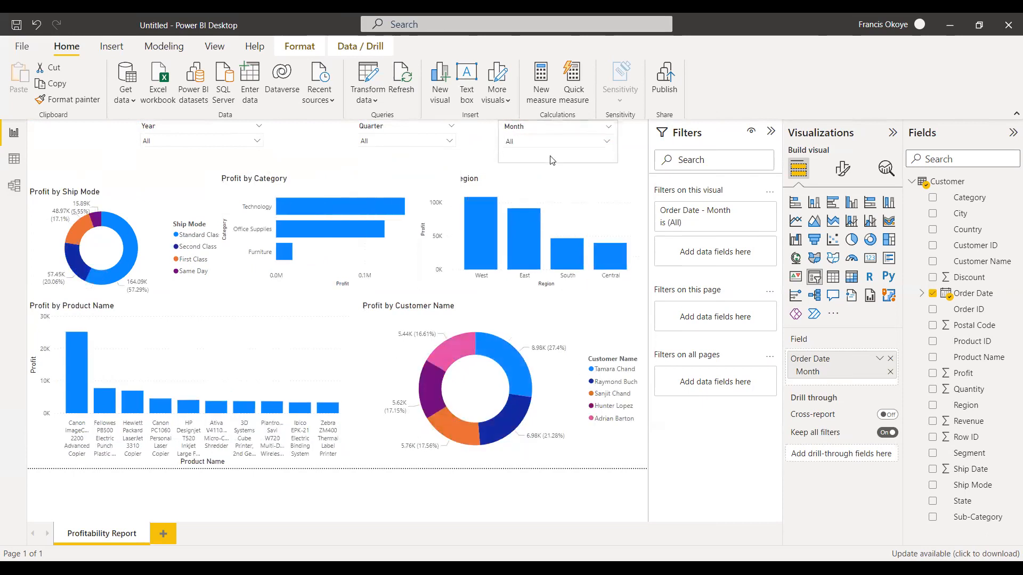
drag(213, 128, 305, 128)
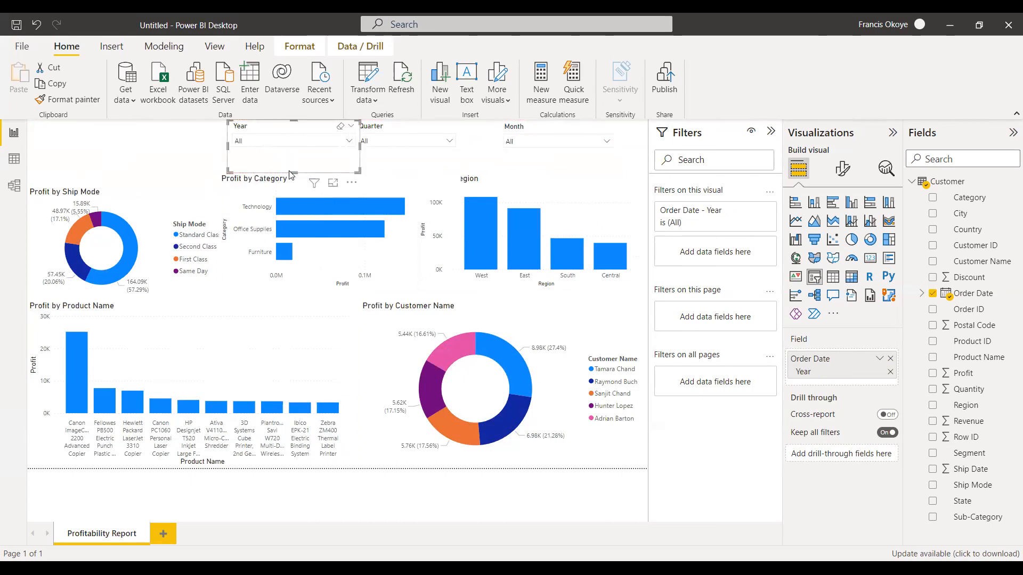
drag(293, 170, 294, 154)
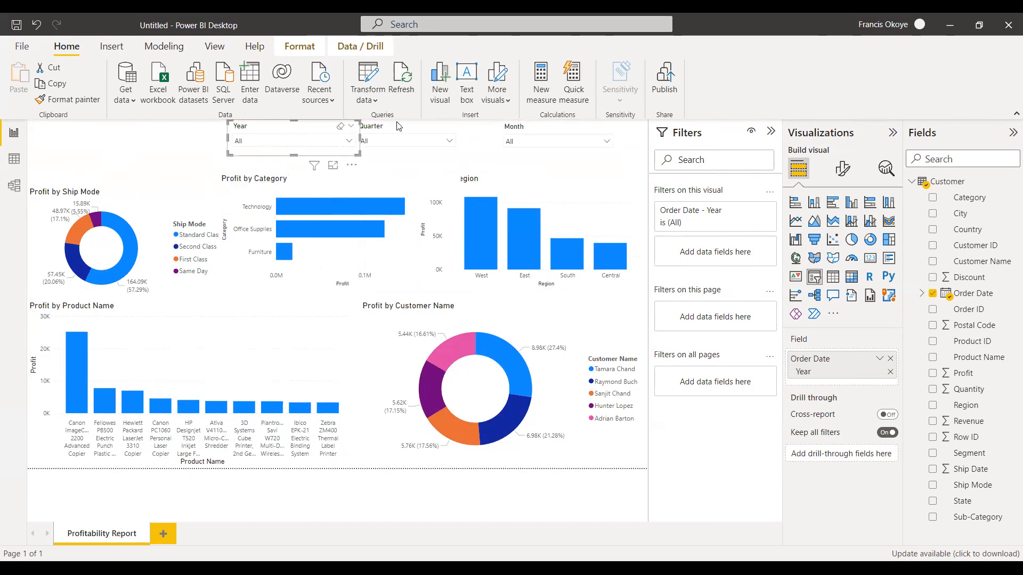
drag(403, 128, 434, 128)
drag(439, 194, 438, 151)
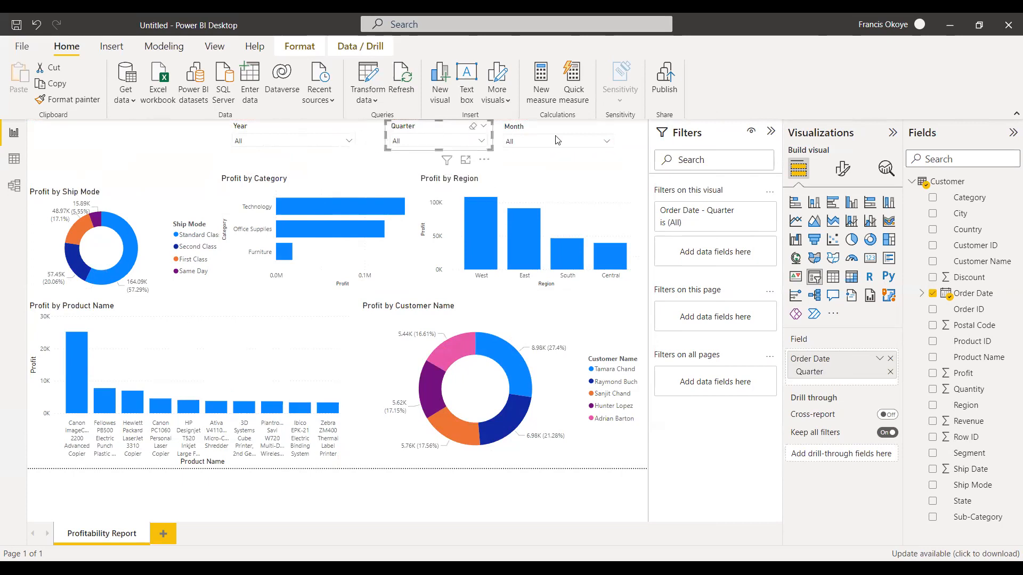
drag(563, 128, 589, 126)
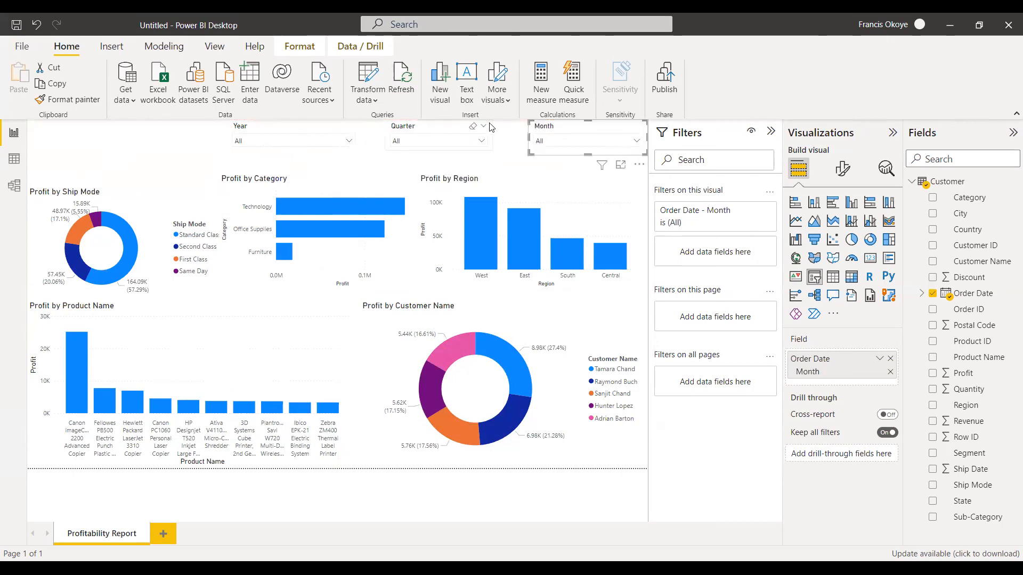
drag(453, 128, 473, 128)
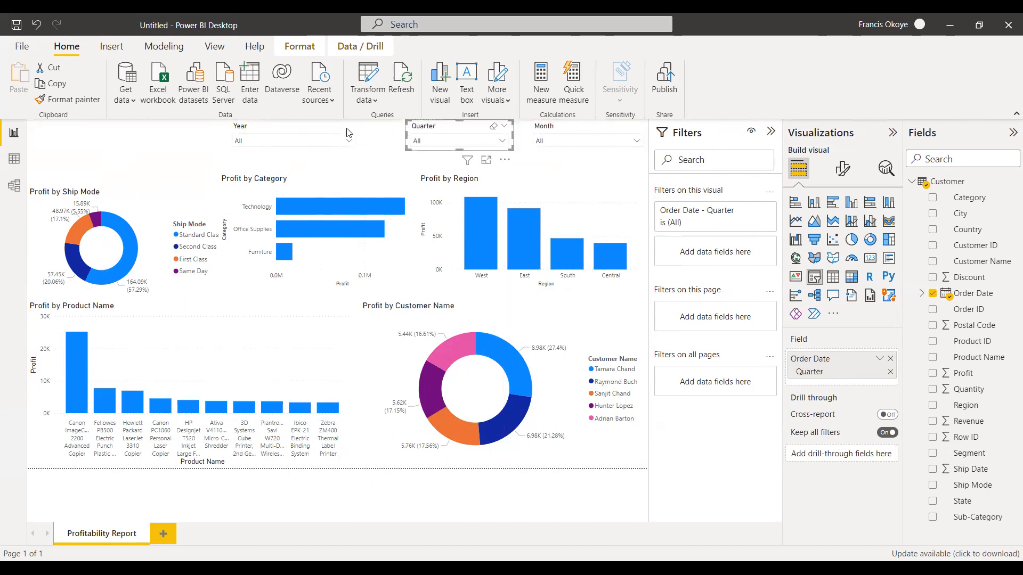
drag(315, 130, 341, 131)
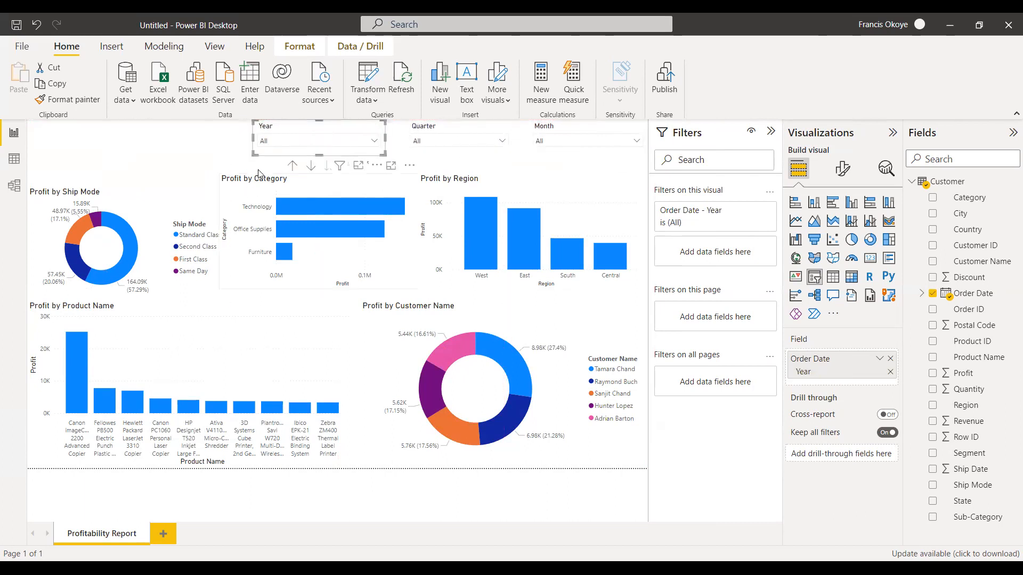
click(215, 48)
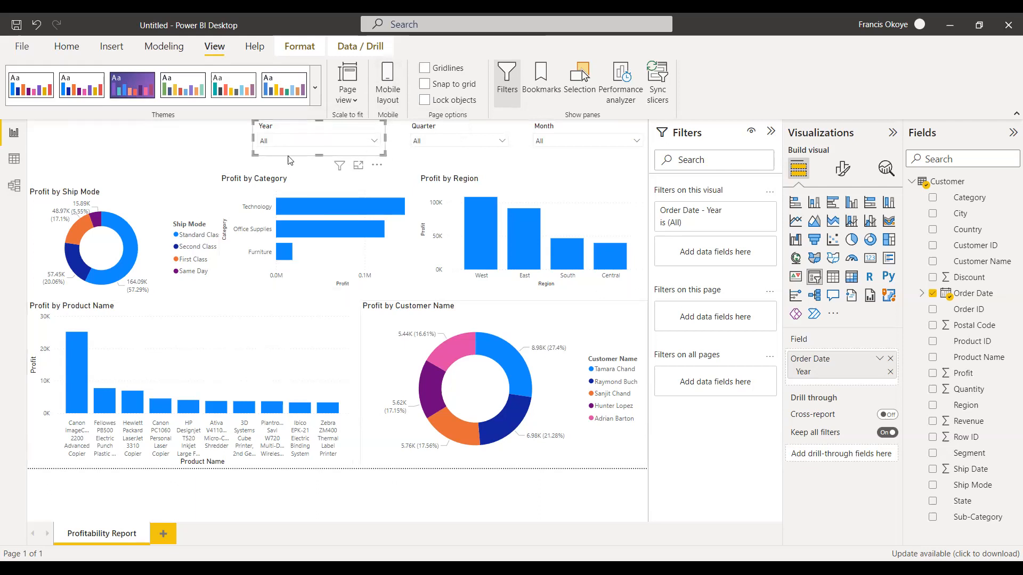
click(63, 47)
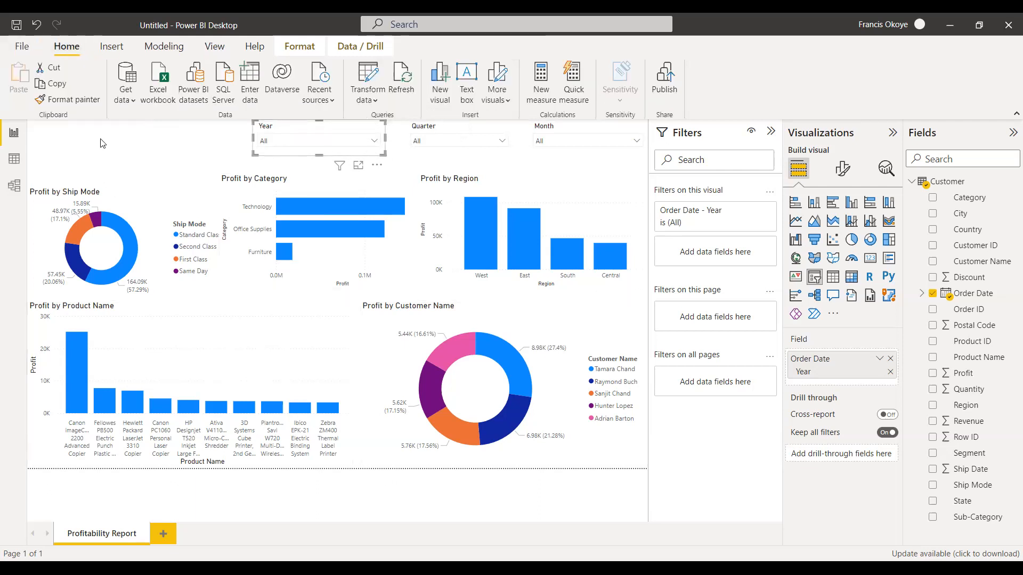
click(104, 141)
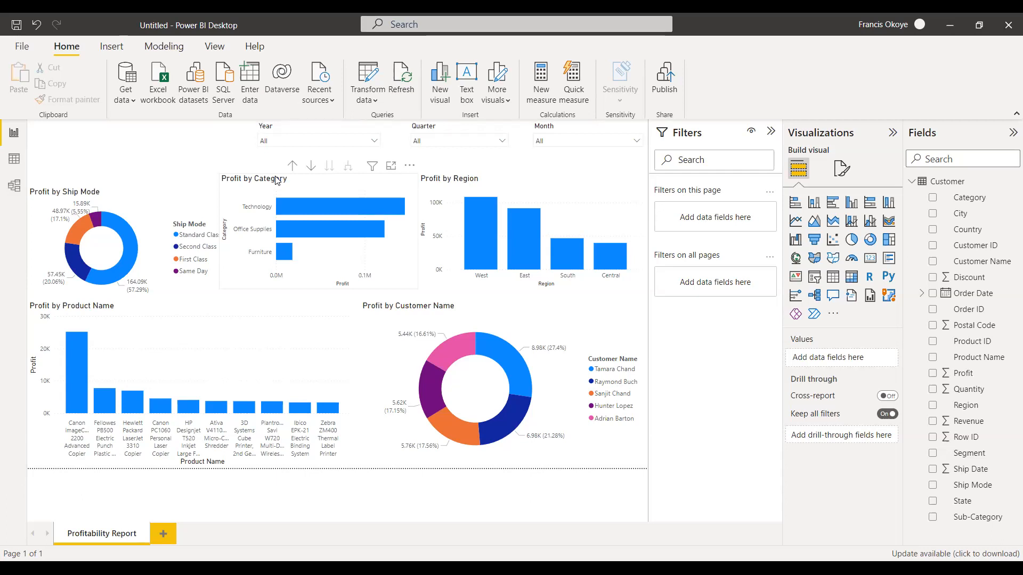
Filter the report to year 2014, Qtr 1 and March using the dropdown slicers.
click(375, 141)
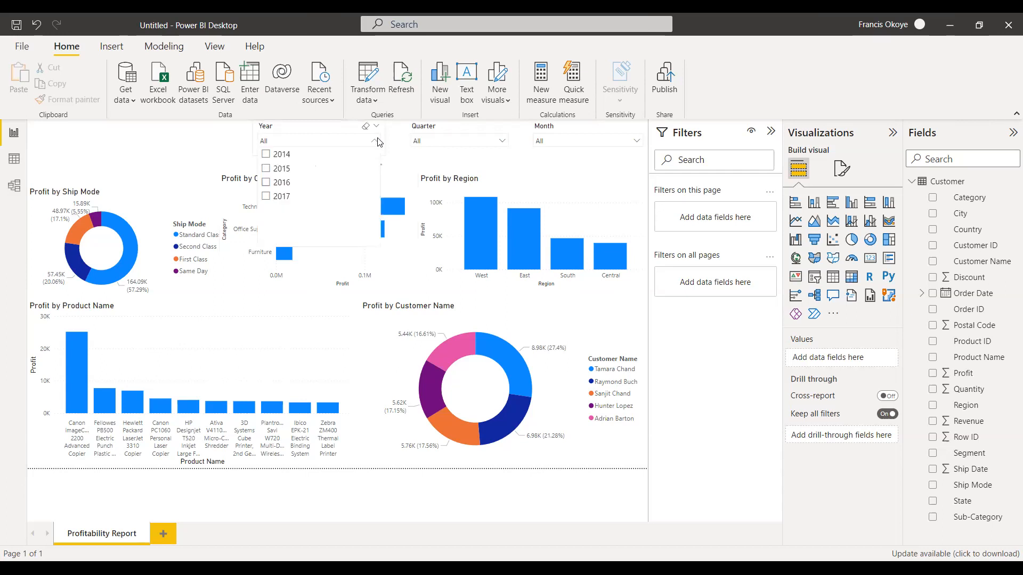
click(265, 155)
click(501, 141)
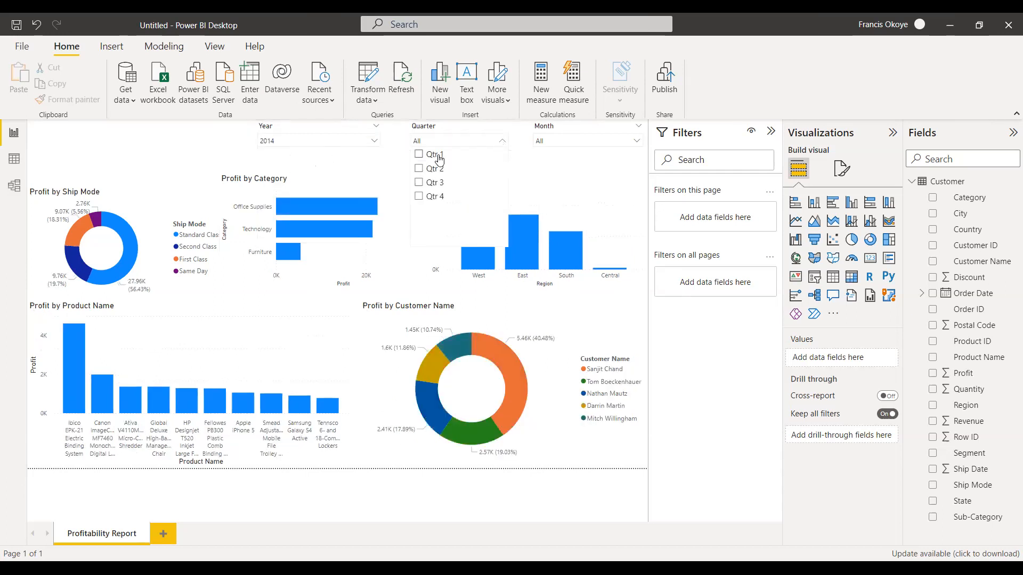
click(419, 154)
click(636, 141)
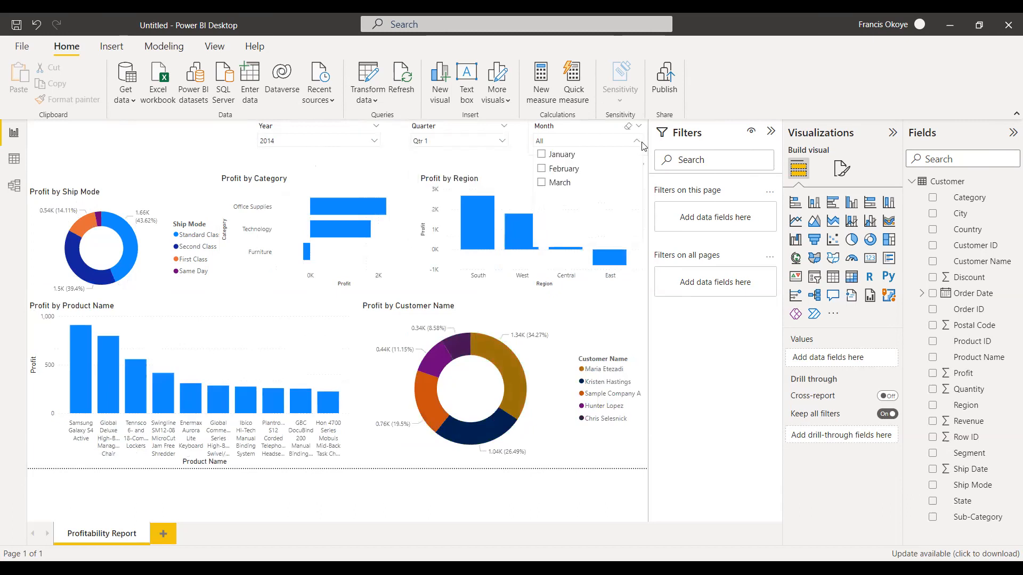
click(541, 182)
click(523, 502)
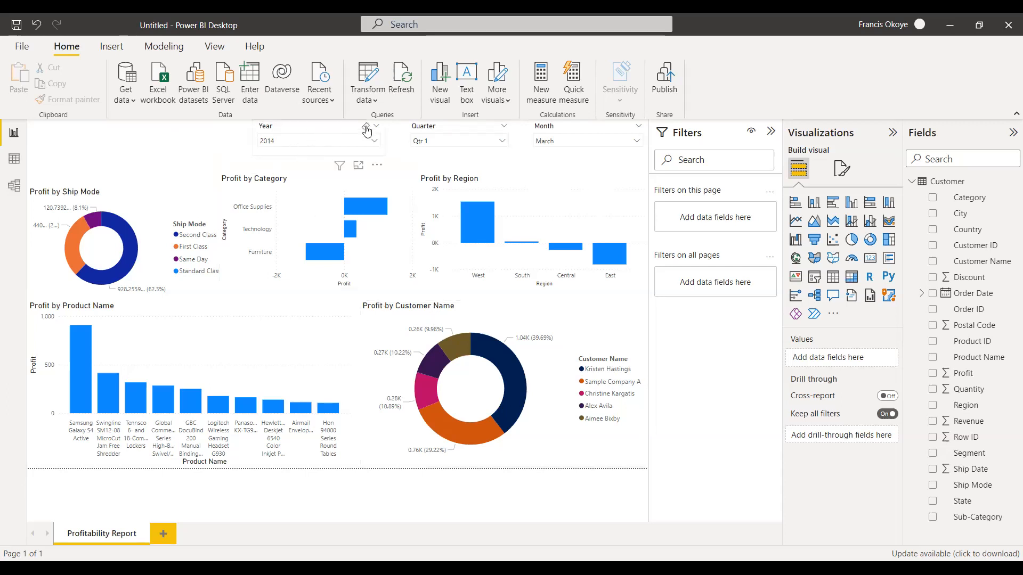
Clear the selections in the Year, Quarter and Month slicers.
click(366, 128)
click(494, 127)
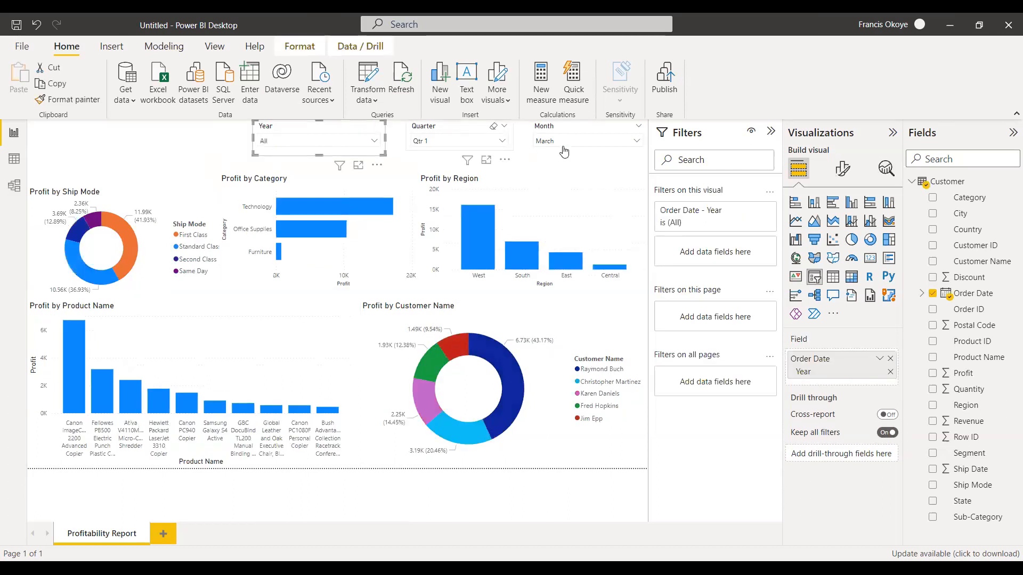
click(626, 126)
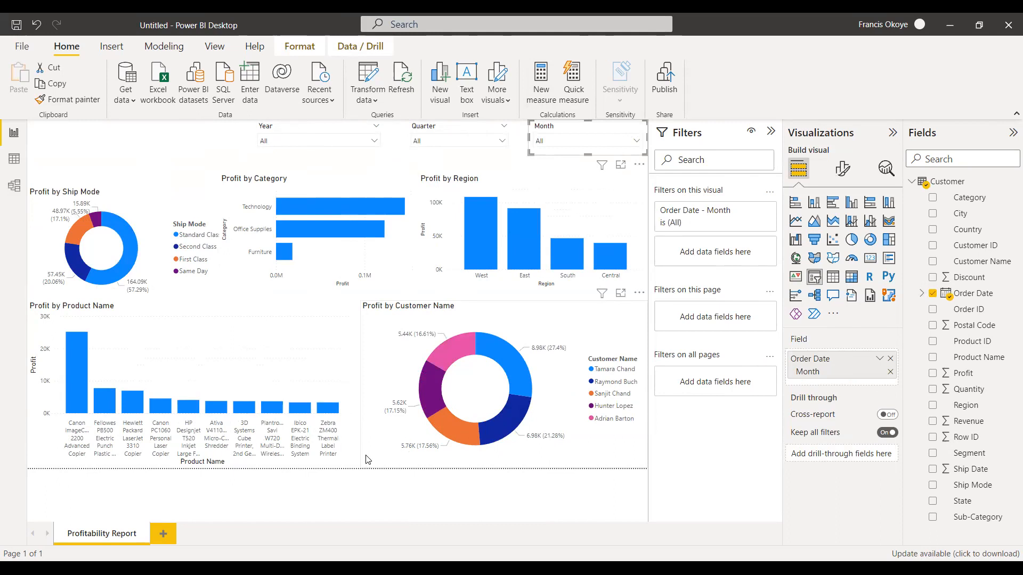
Add a new calculated column to the Customer table in the data view and name it %Contribution per Customer.
click(7, 160)
drag(473, 543, 891, 192)
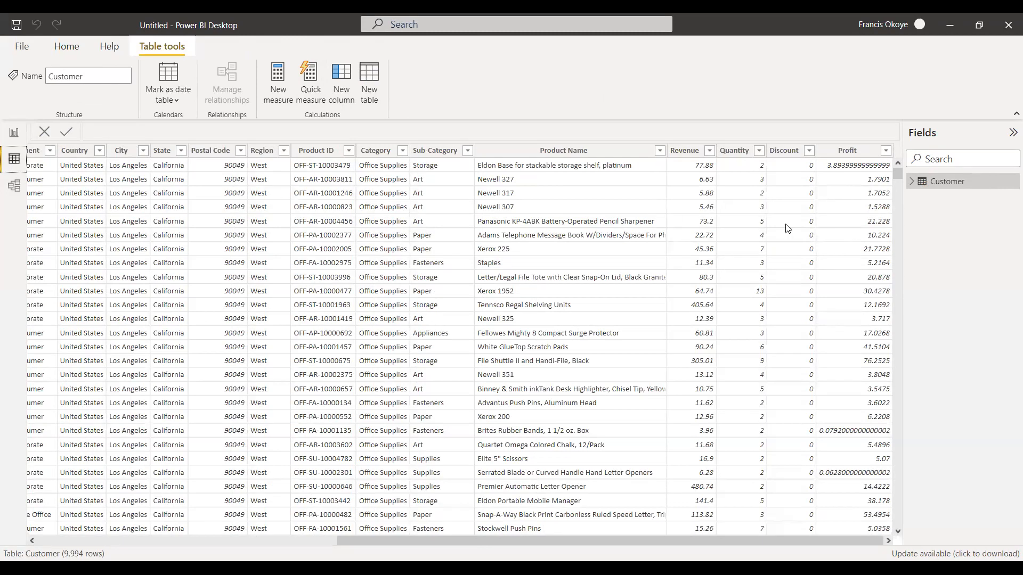
click(341, 83)
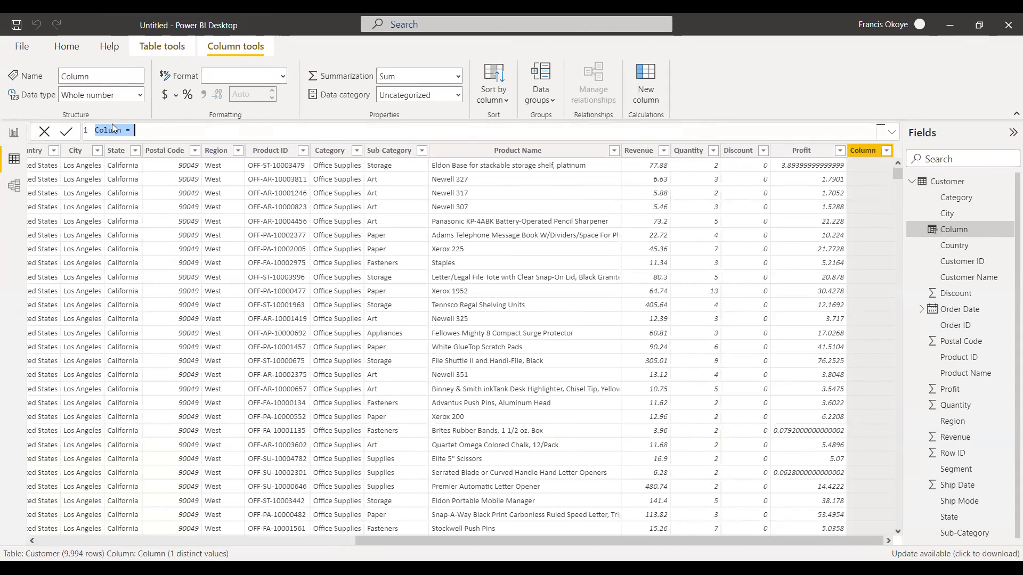
drag(124, 130, 95, 130)
text(%Contribution per Customer)
Begin the column's formula with Customer[Profit] as the numerator, followed by the division operator.
text(pro)
key(Down)
key(Down)
key(Down)
key(Down)
key(Down)
key(Down)
key(Down)
key(Down)
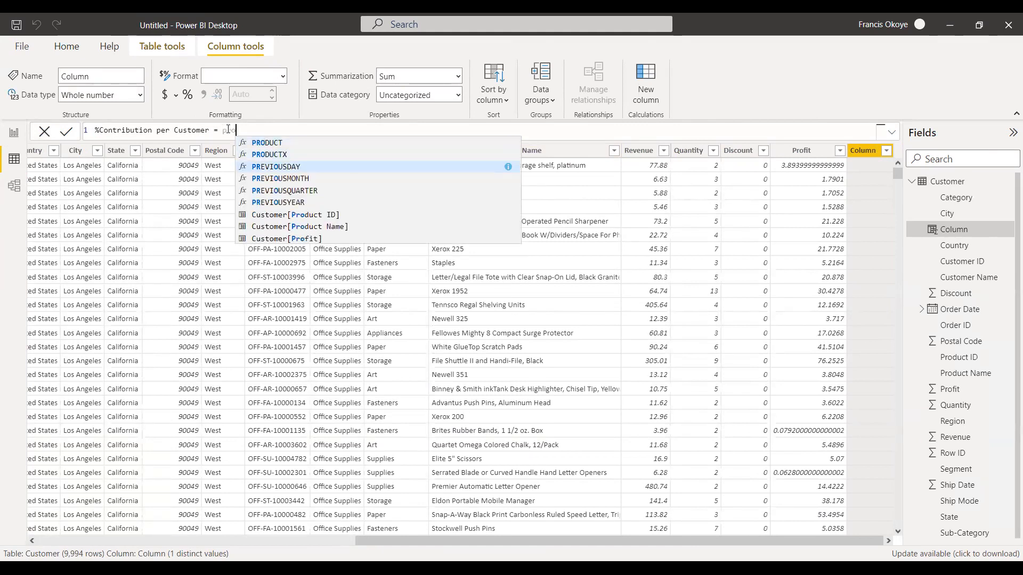
key(Tab)
text(/)
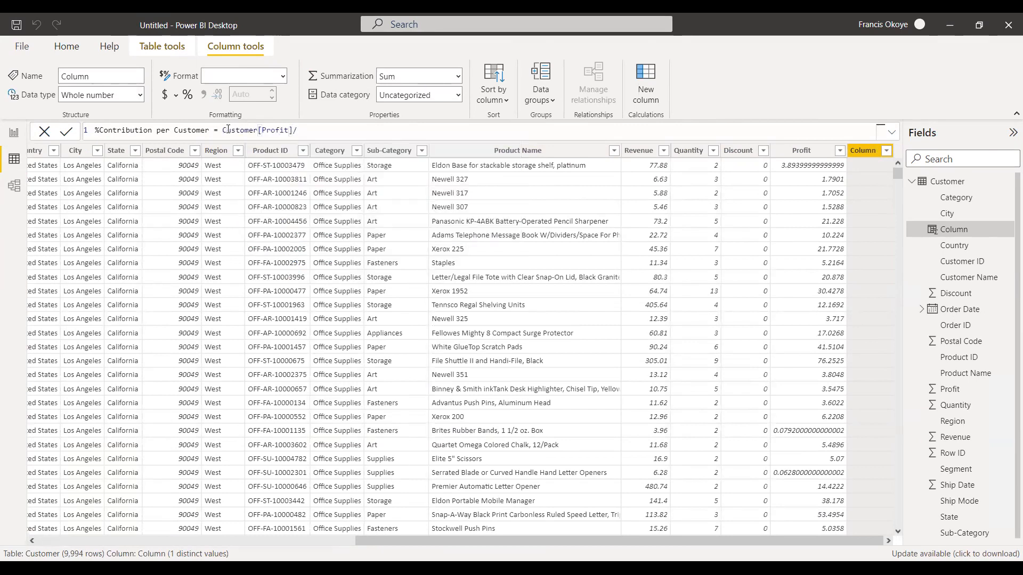
text(Re)
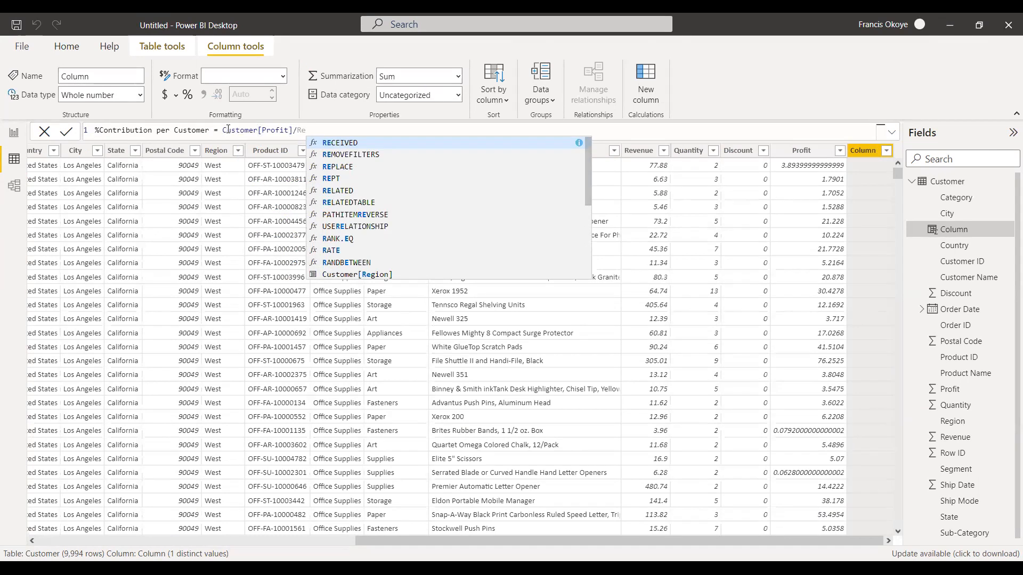
Complete the column's formula with Customer[Revenue] as the divisor and commit it.
key(Down)
key(Down)
key(Down)
key(Down)
key(Down)
key(Down)
key(Down)
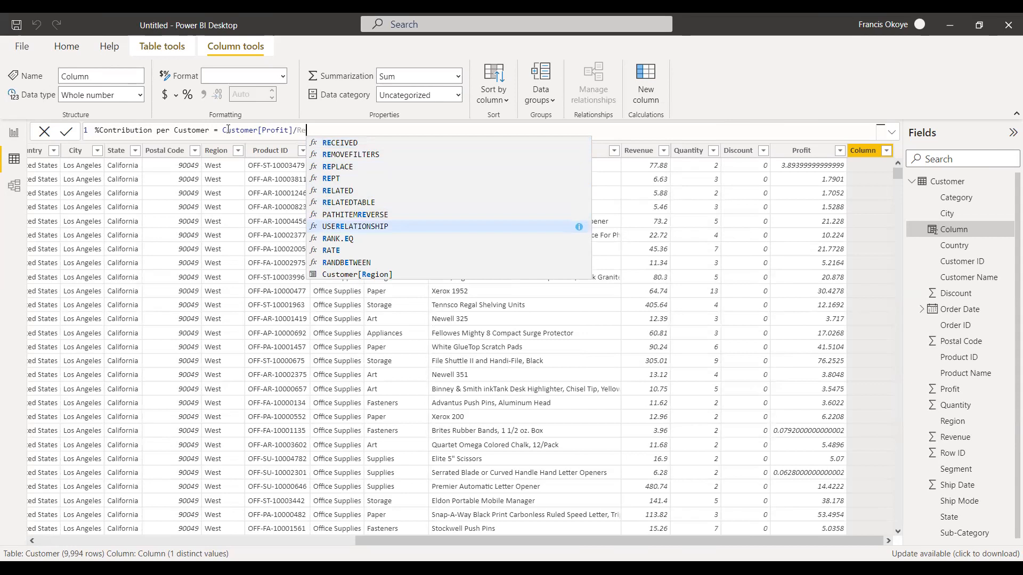
text(ve)
key(Down)
key(Down)
key(Down)
key(Tab)
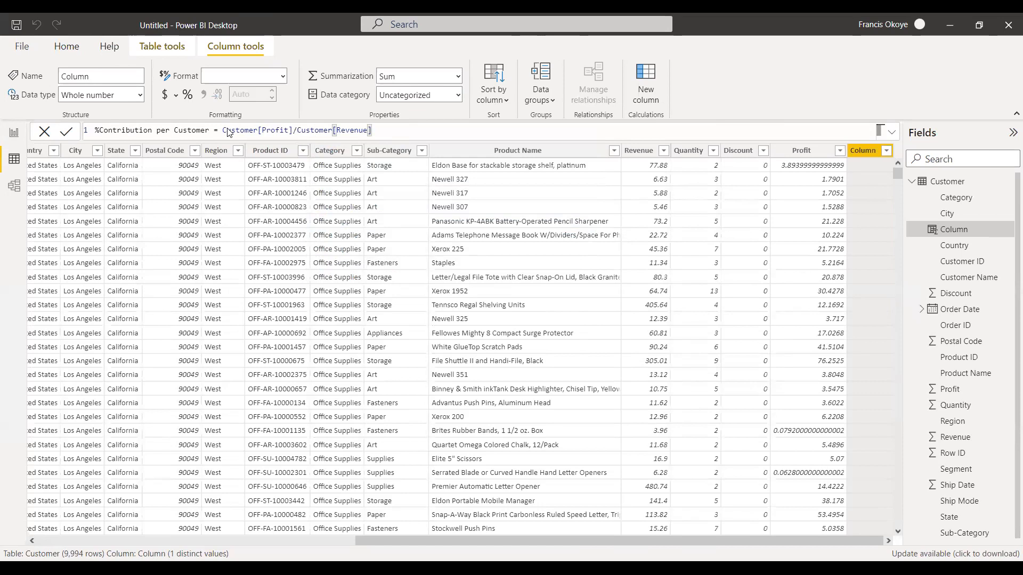
key(Return)
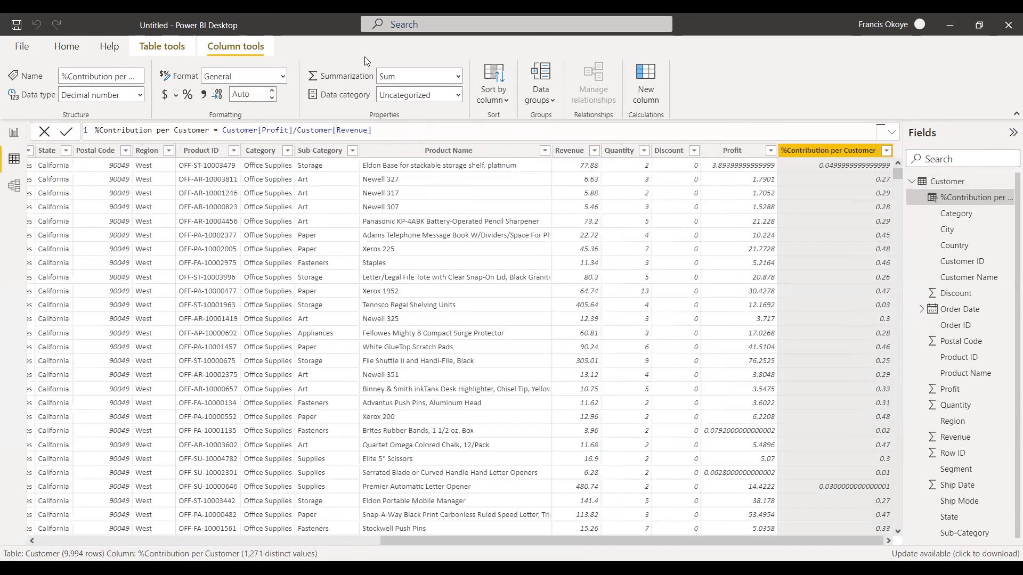
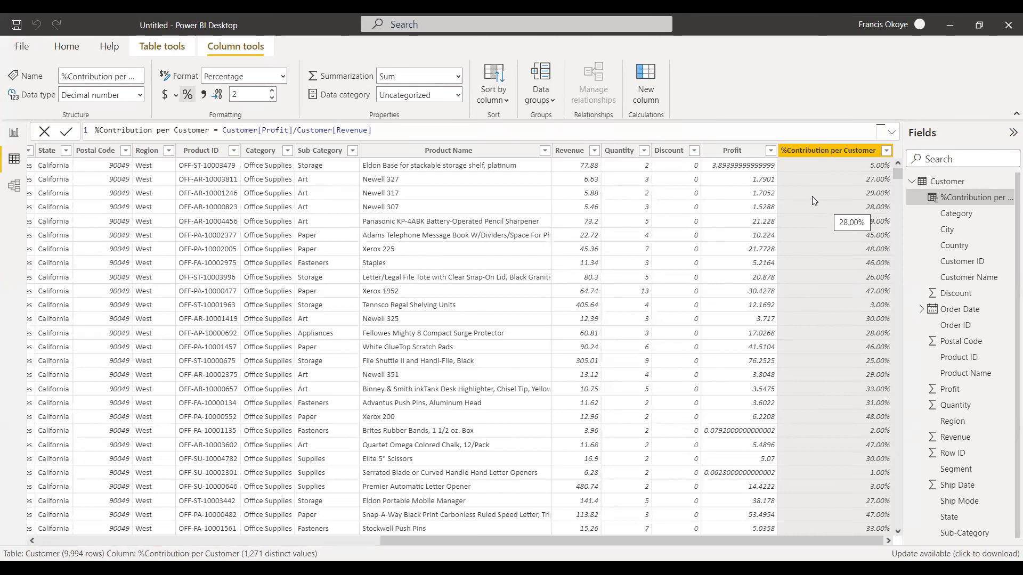
Return to the report page and shrink the Profit by Product Name chart in width and height to free up space.
click(13, 134)
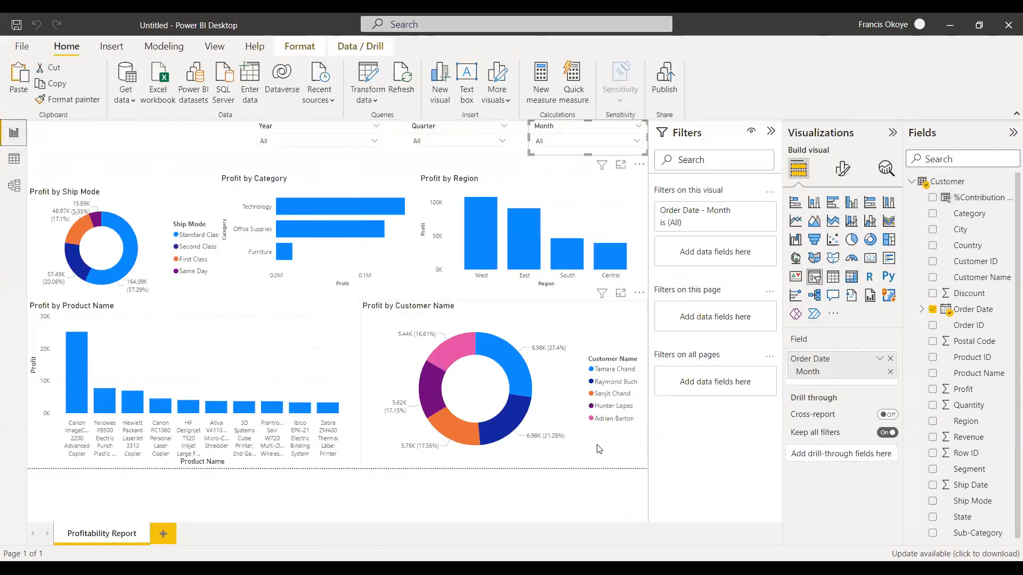
click(576, 334)
click(349, 380)
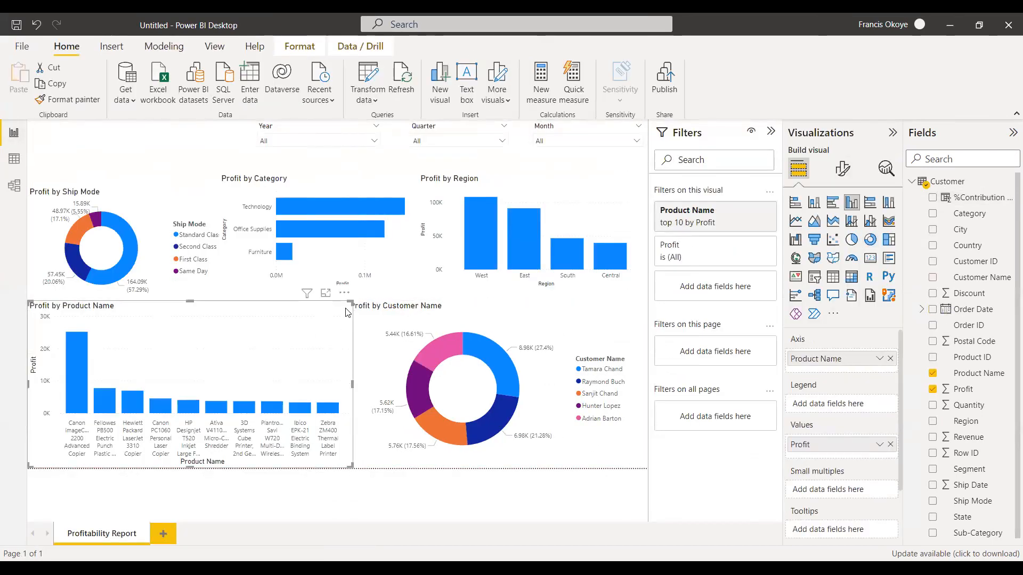
drag(350, 302, 252, 340)
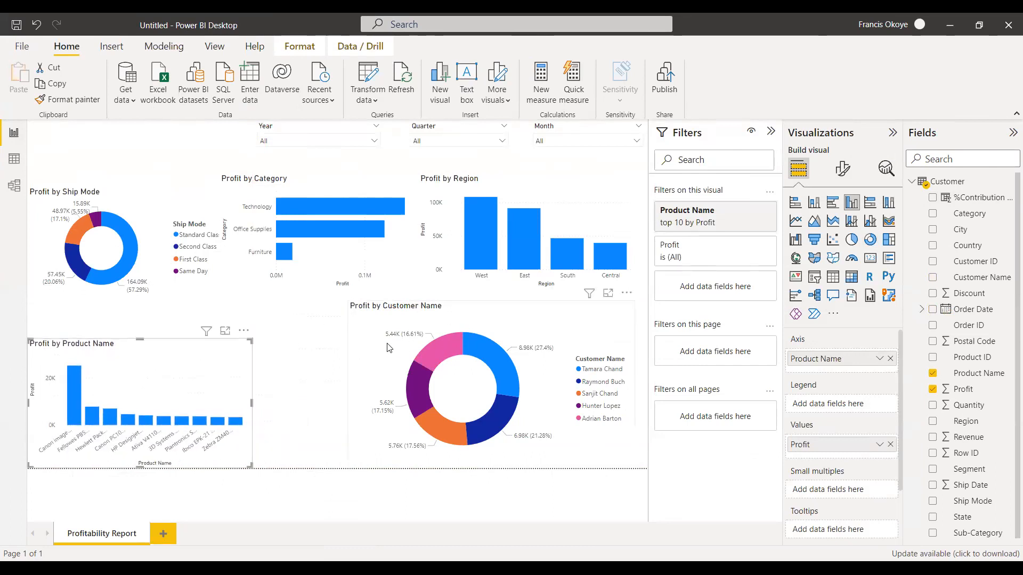
Shrink the Profit by Customer Name donut and place it beside the Profit by Product Name chart, with both charts level under the upper row.
drag(402, 346, 328, 326)
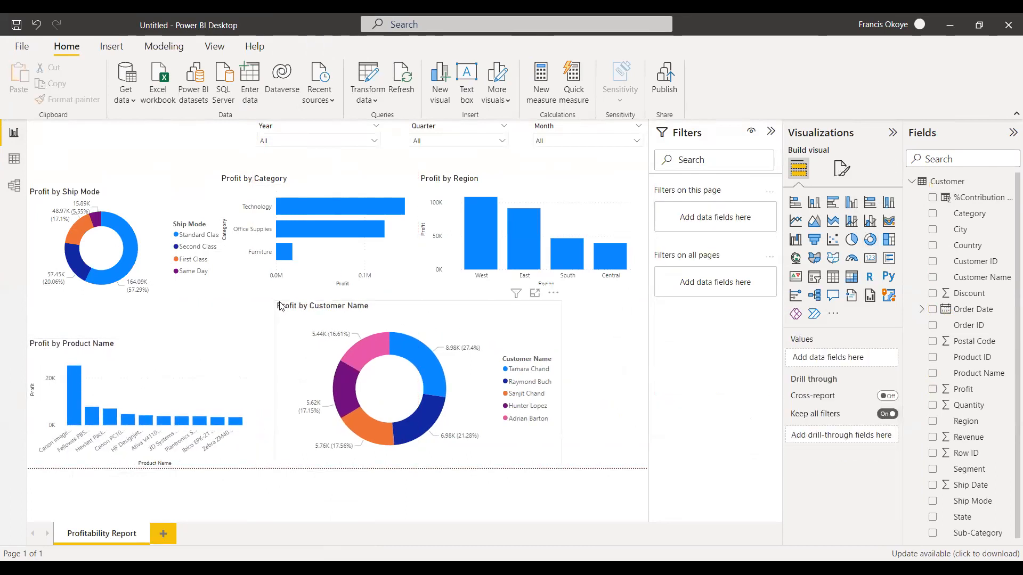
drag(276, 302, 334, 346)
drag(425, 341, 371, 334)
drag(164, 339, 164, 292)
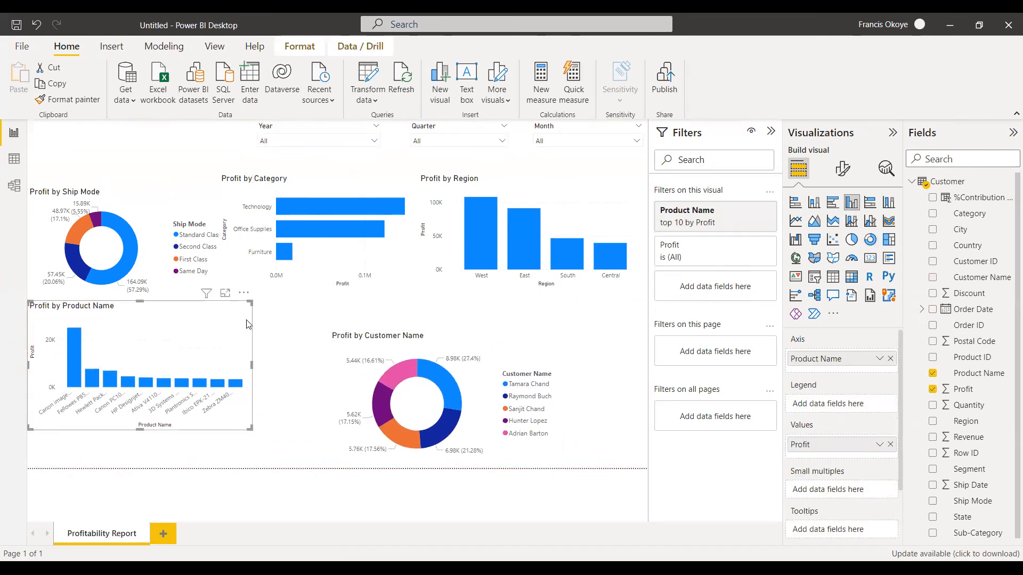
drag(343, 337, 290, 306)
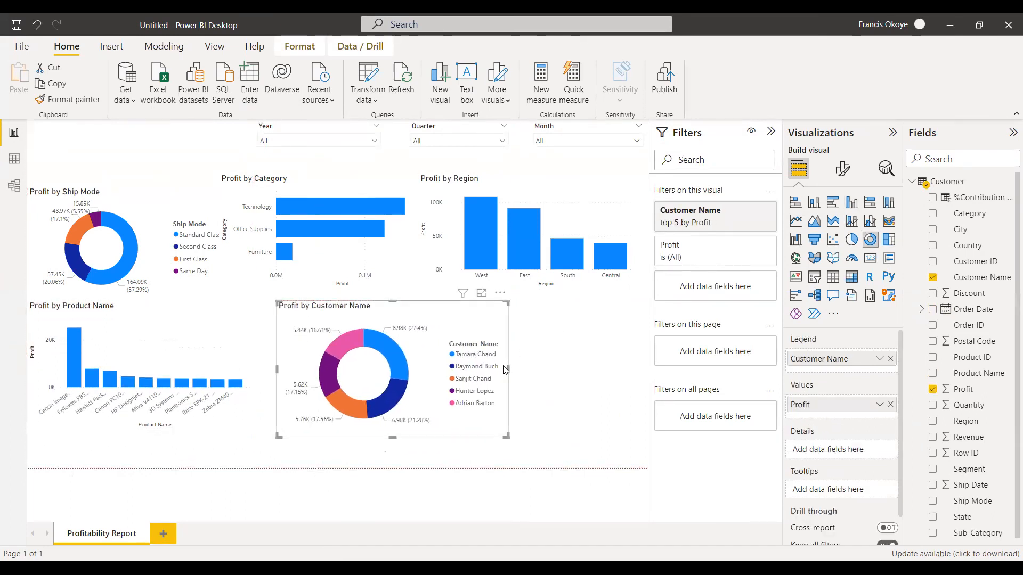
drag(508, 369, 438, 368)
click(469, 368)
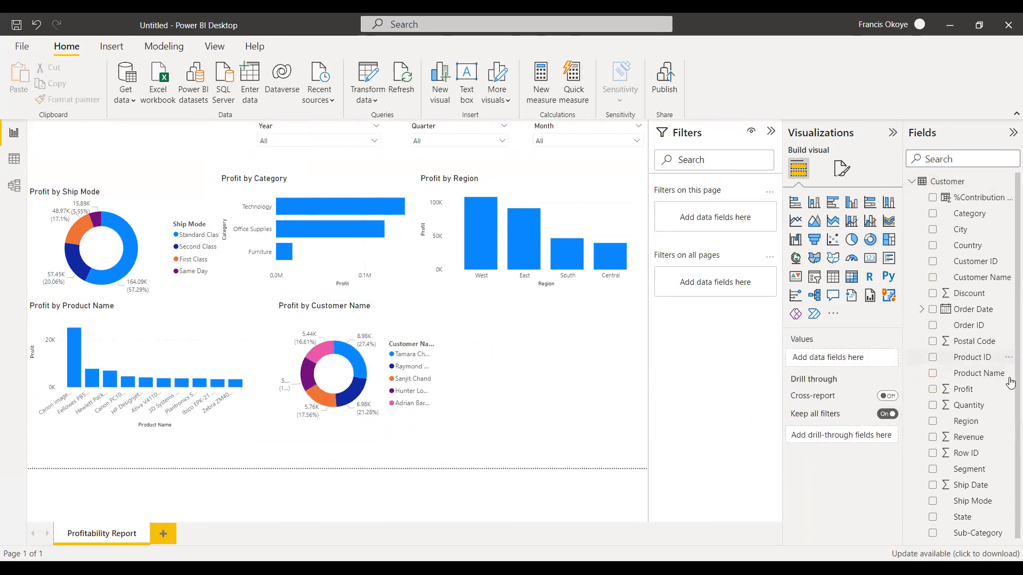
Add a table of Customer Name and %Contribution per Customer in the empty space beside the Profit by Customer Name donut.
drag(991, 277, 584, 372)
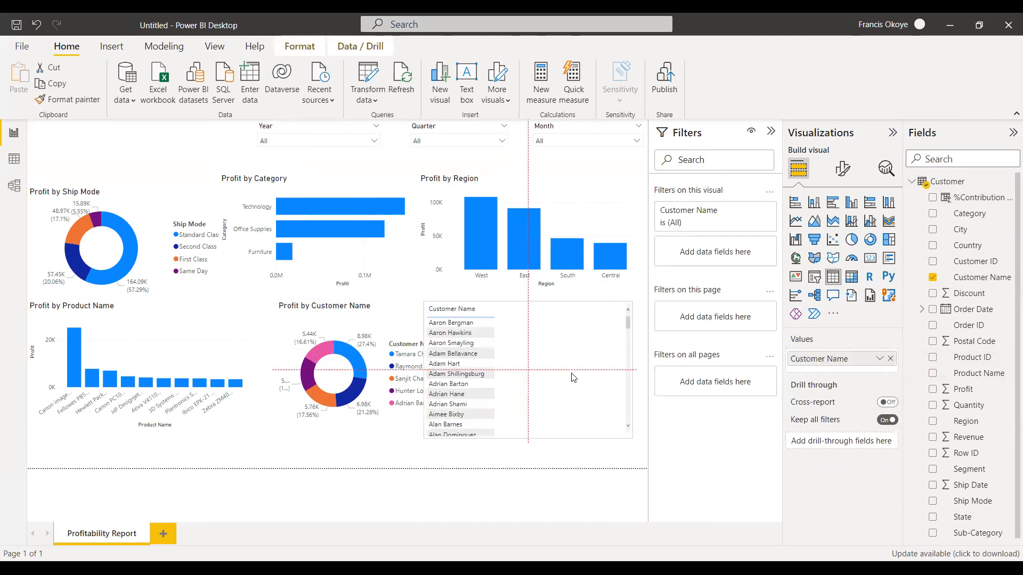
drag(994, 198, 605, 373)
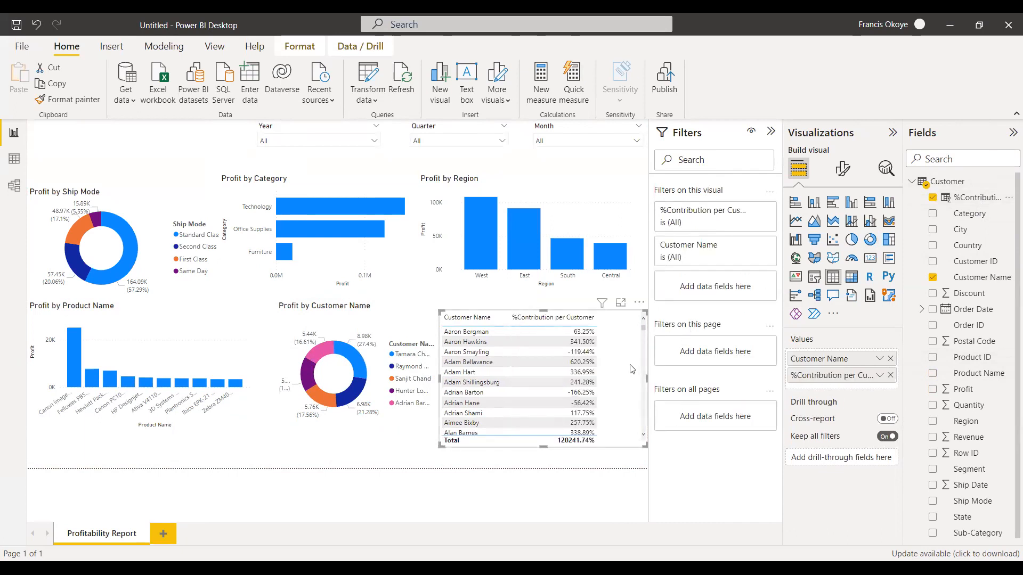
Filter the table's Customer Name with a Top N filter showing the top 10 by %Contribution per Customer.
click(752, 211)
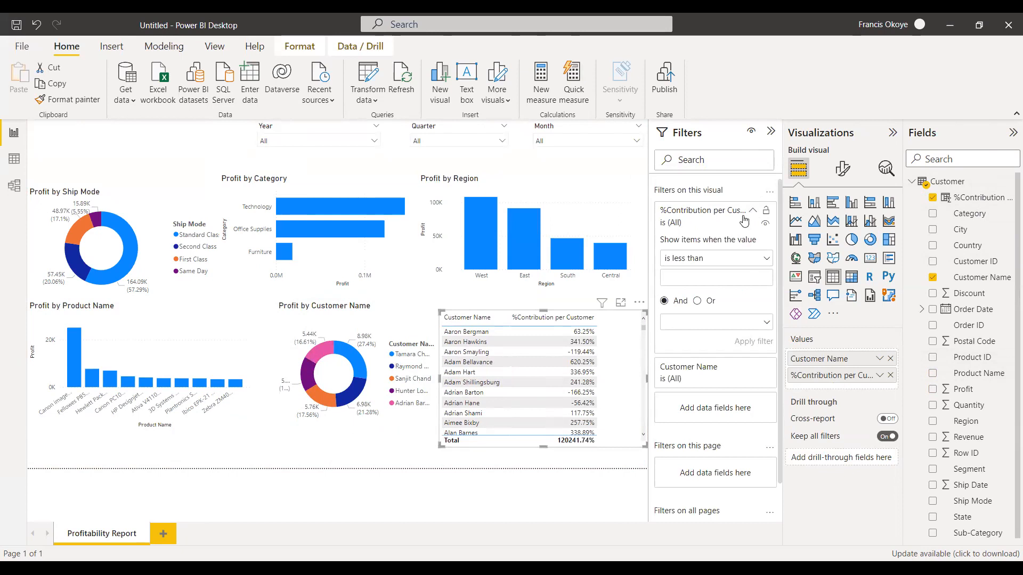
click(753, 211)
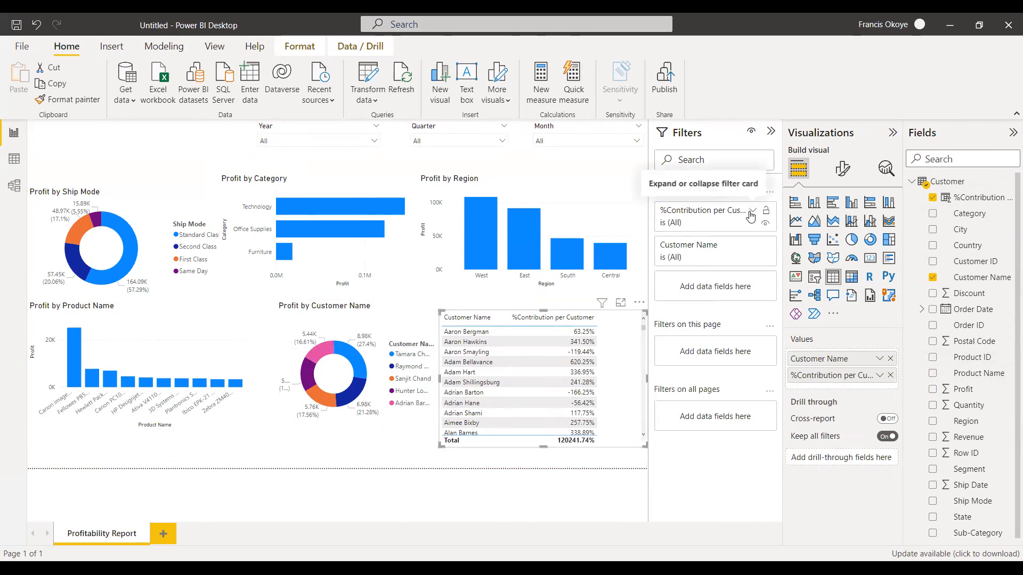
click(750, 245)
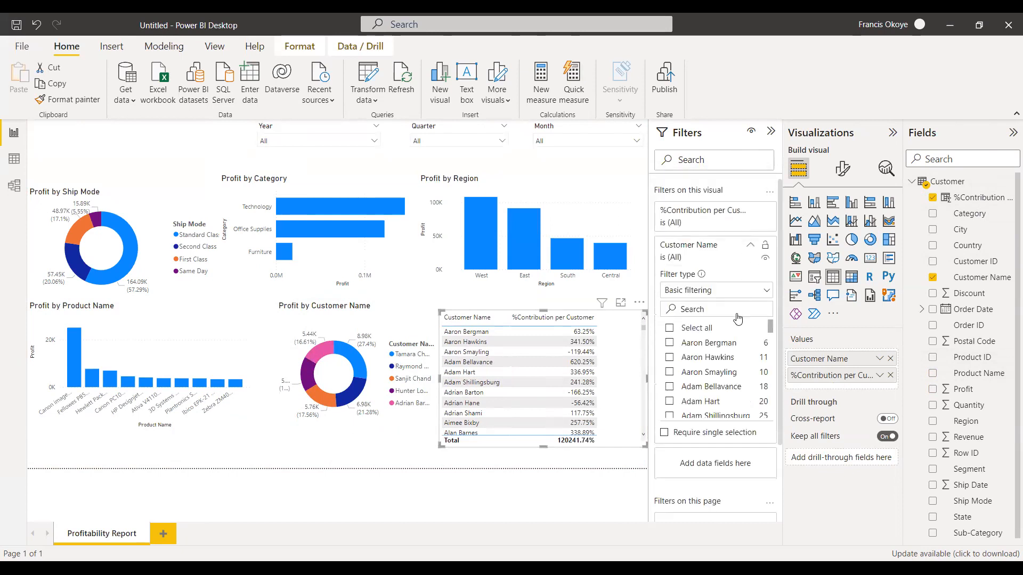
click(766, 292)
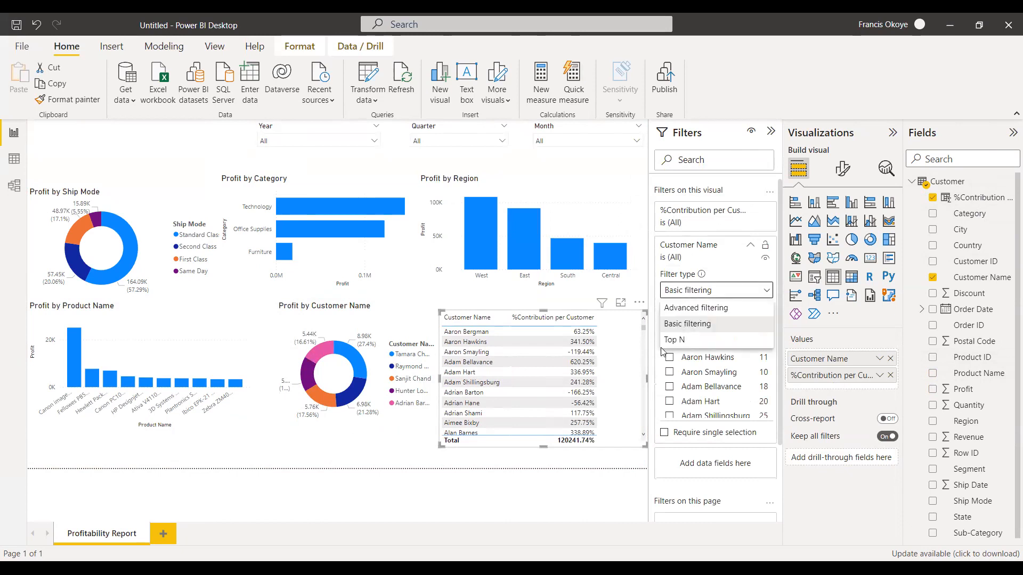
click(678, 343)
click(734, 329)
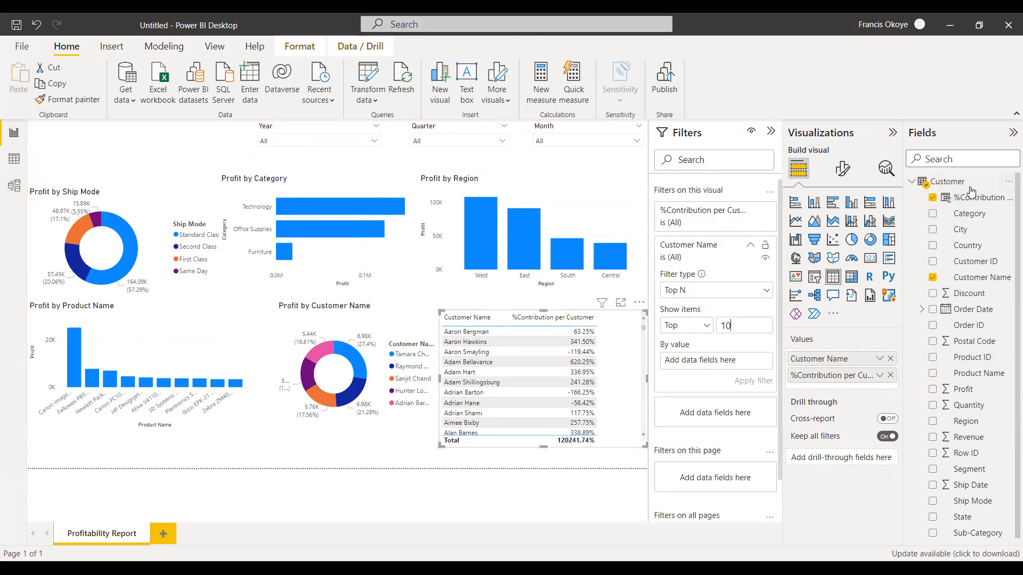
drag(962, 200, 726, 359)
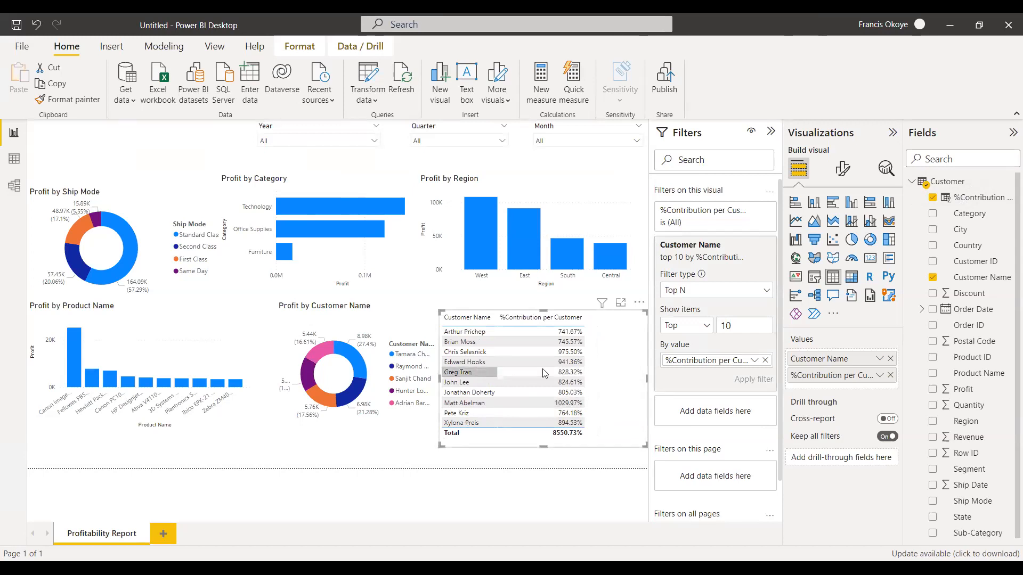
Convert the contribution table and the Profit by Customer Name donut into clustered column charts.
click(853, 207)
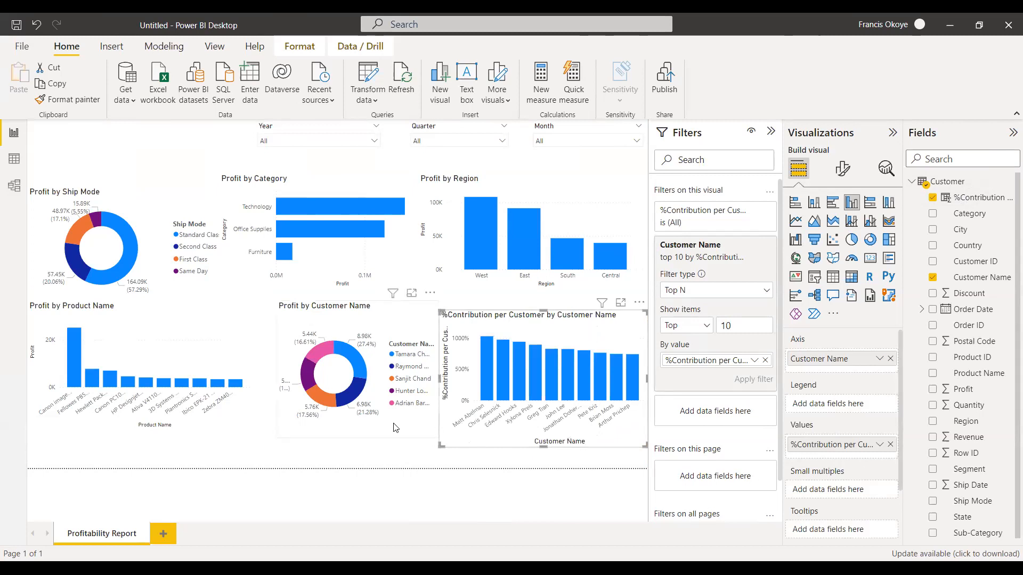
click(426, 373)
click(851, 203)
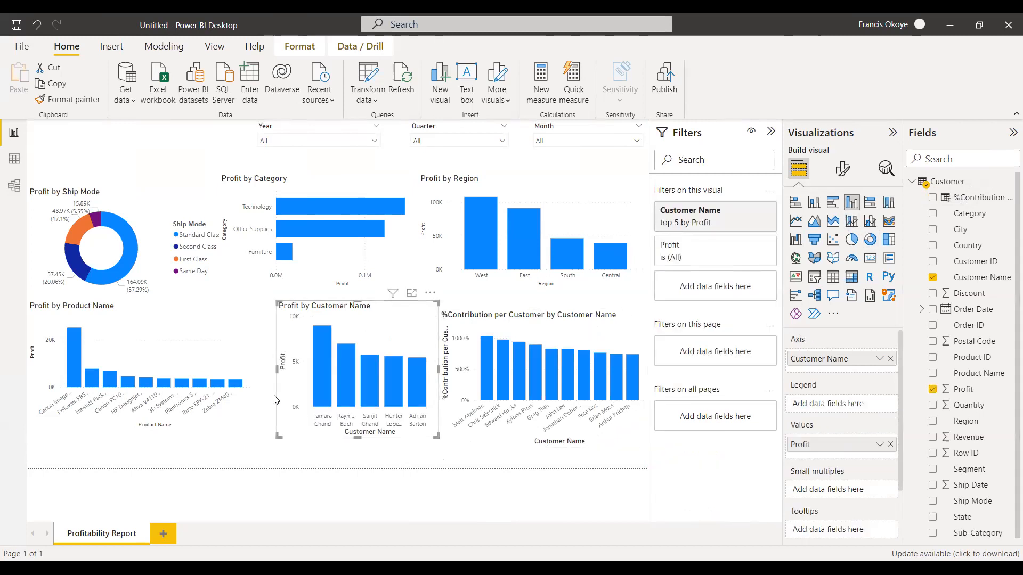
Widen the Profit by Customer Name chart and shift it slightly left, and make the %Contribution per Customer chart taller.
drag(276, 370, 253, 371)
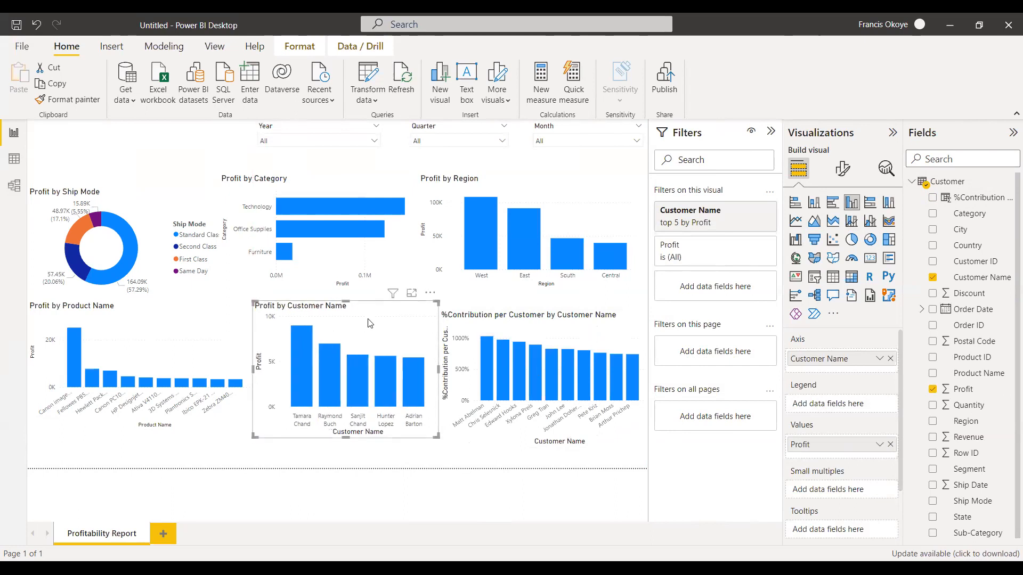
drag(368, 321, 360, 320)
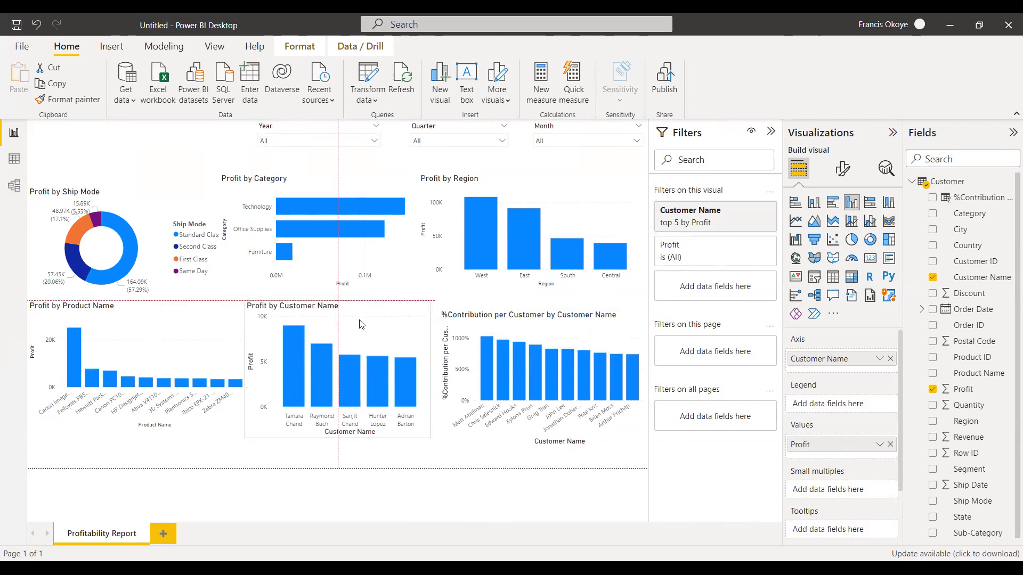
click(548, 314)
drag(549, 315, 548, 310)
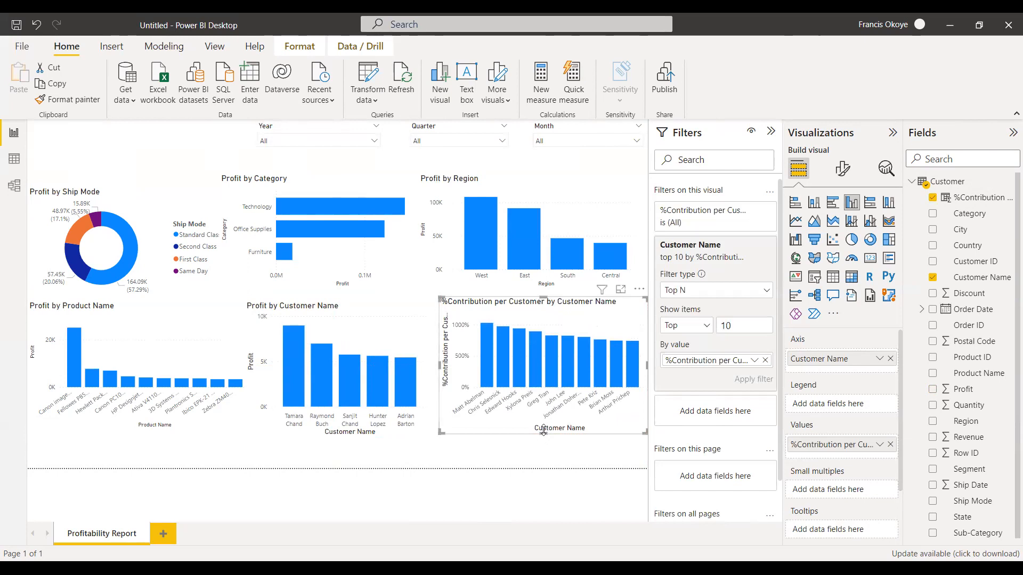
drag(542, 433, 544, 451)
drag(586, 321, 584, 326)
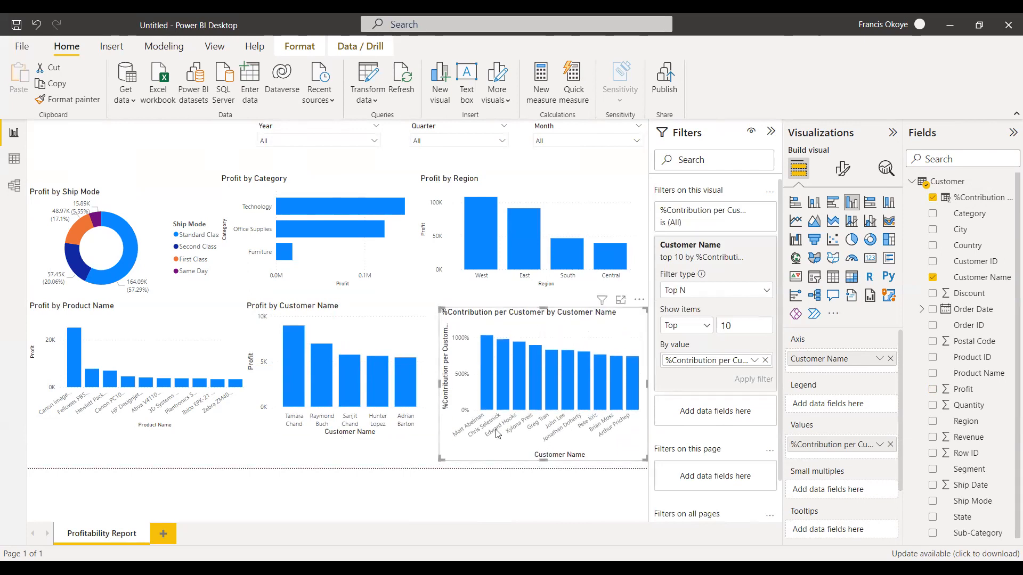
Narrow the %Contribution per Customer chart from its left edge and widen the Profit by Customer Name chart into the freed gap, moving it slightly down.
click(407, 326)
drag(468, 330, 458, 312)
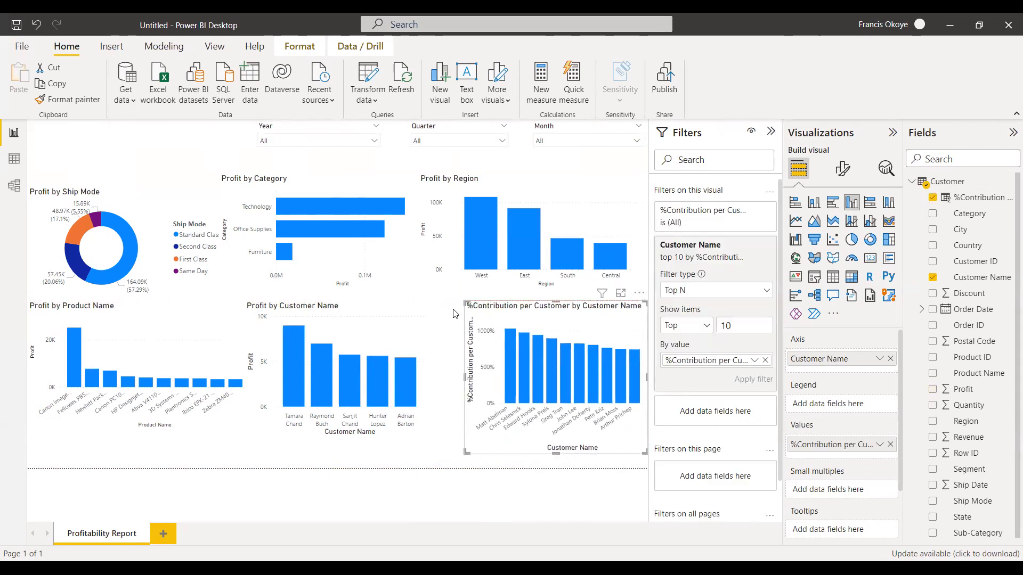
click(429, 333)
drag(430, 372, 446, 371)
mouse_move(404, 325)
mouse_down()
mouse_move(416, 325)
mouse_move(410, 333)
mouse_up()
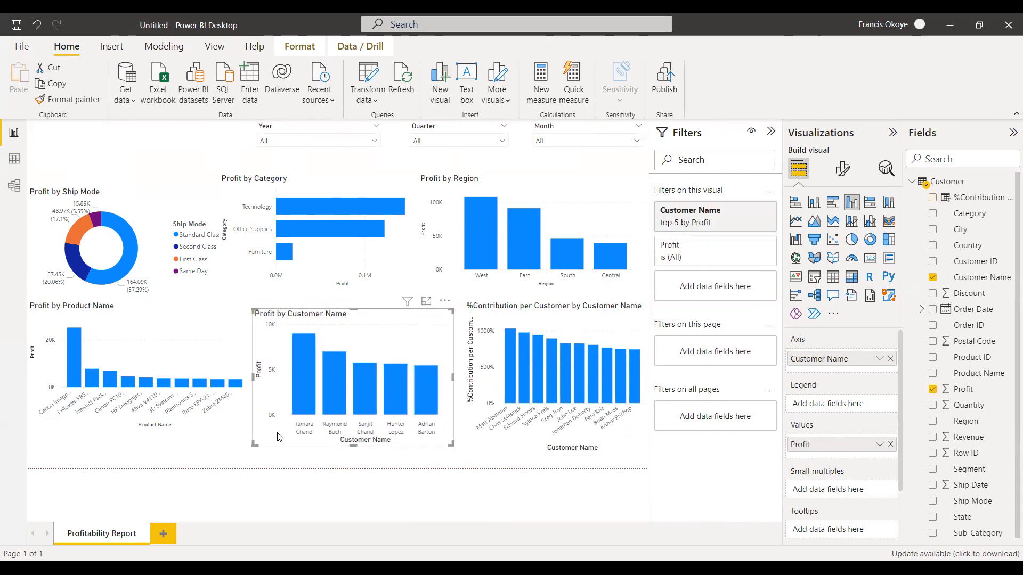
Extend the Profit by Product Name chart down to the page's lower border and lower its top edge.
click(211, 426)
drag(140, 430, 139, 468)
drag(144, 299, 141, 317)
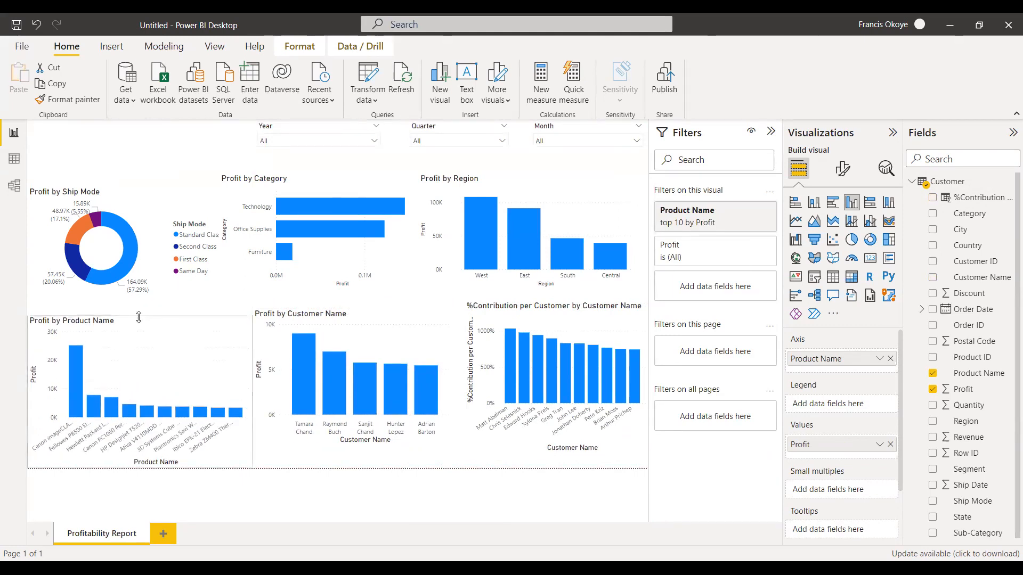
Increase the height of the Profit by Ship Mode and Profit by Category charts, and shift the category chart slightly right.
click(130, 297)
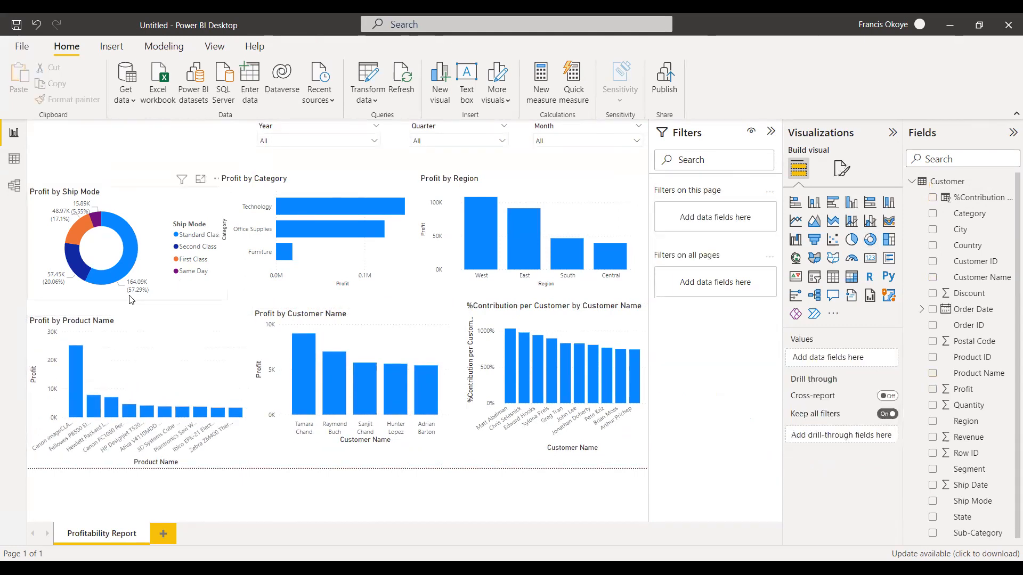
drag(128, 300, 128, 315)
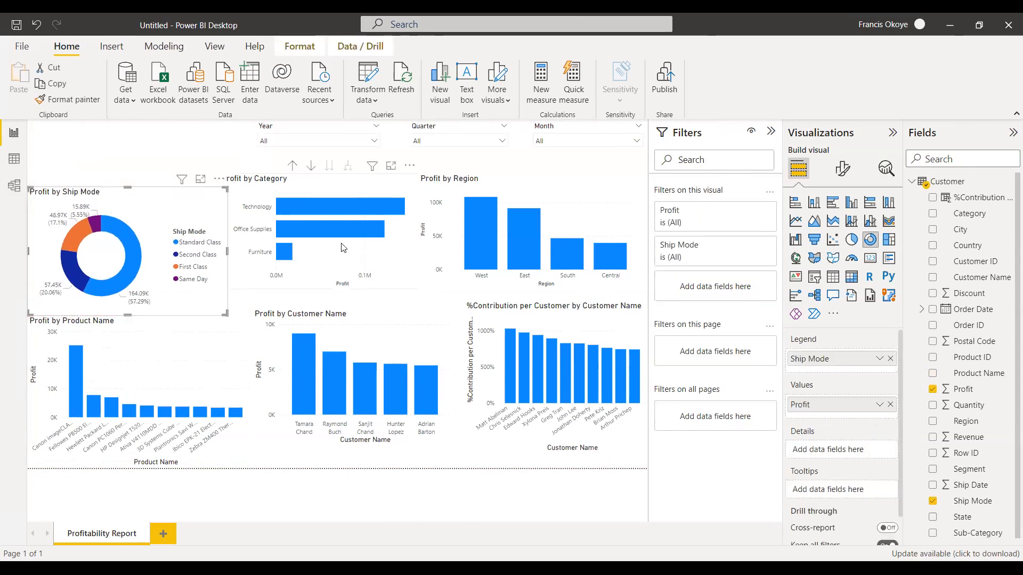
click(343, 286)
drag(319, 289, 319, 300)
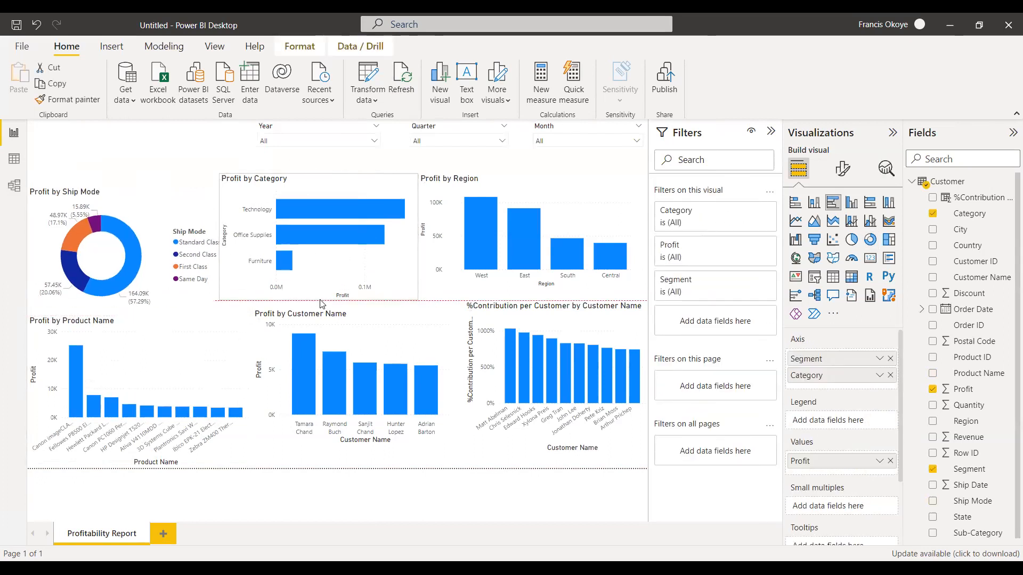
drag(391, 235, 400, 234)
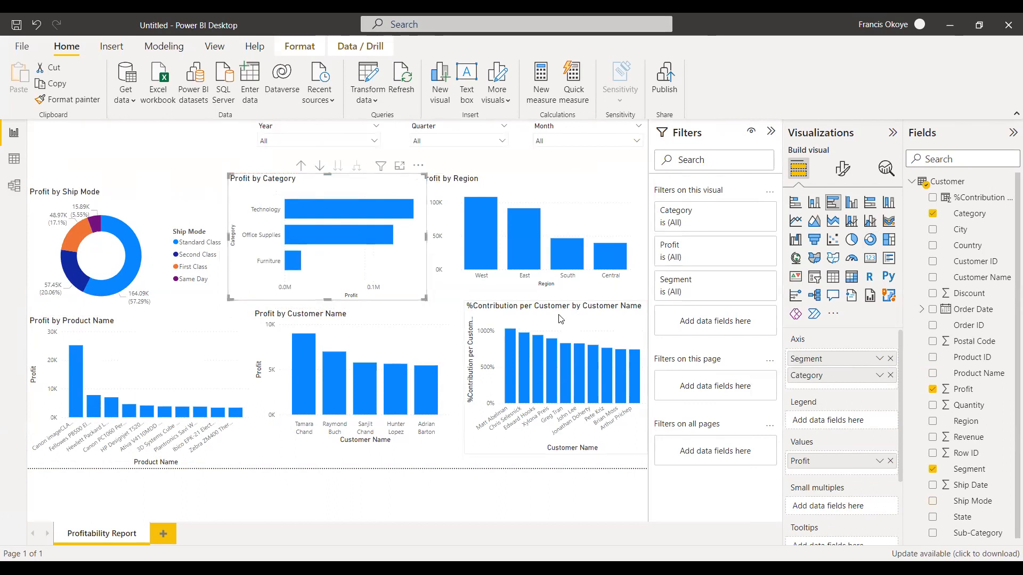
Narrow and heighten the Profit by Region chart beside Profit by Category, moving it and the %Contribution per Customer chart below slightly down.
click(569, 227)
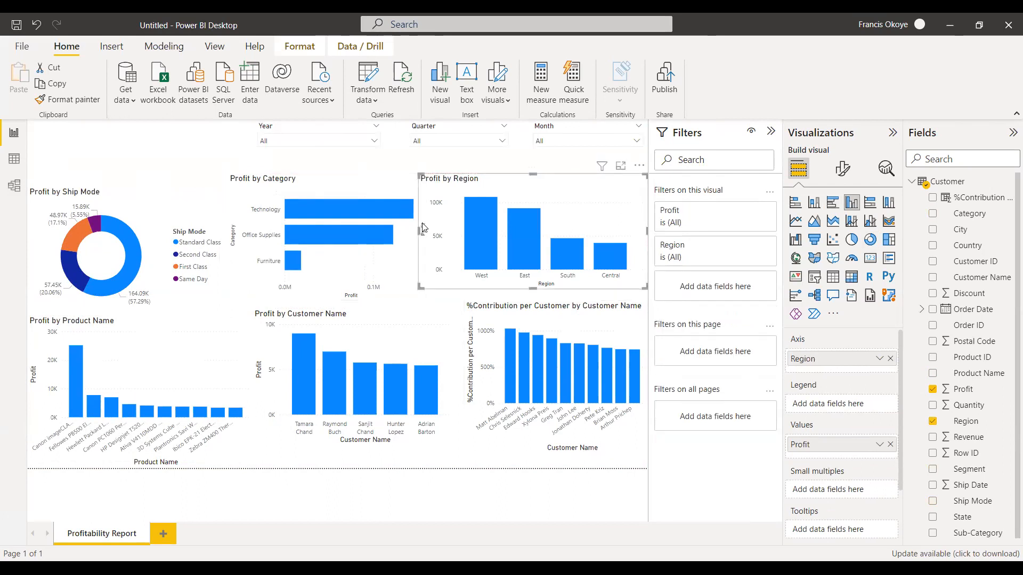
drag(425, 228, 445, 229)
drag(497, 205, 497, 212)
drag(560, 318, 561, 327)
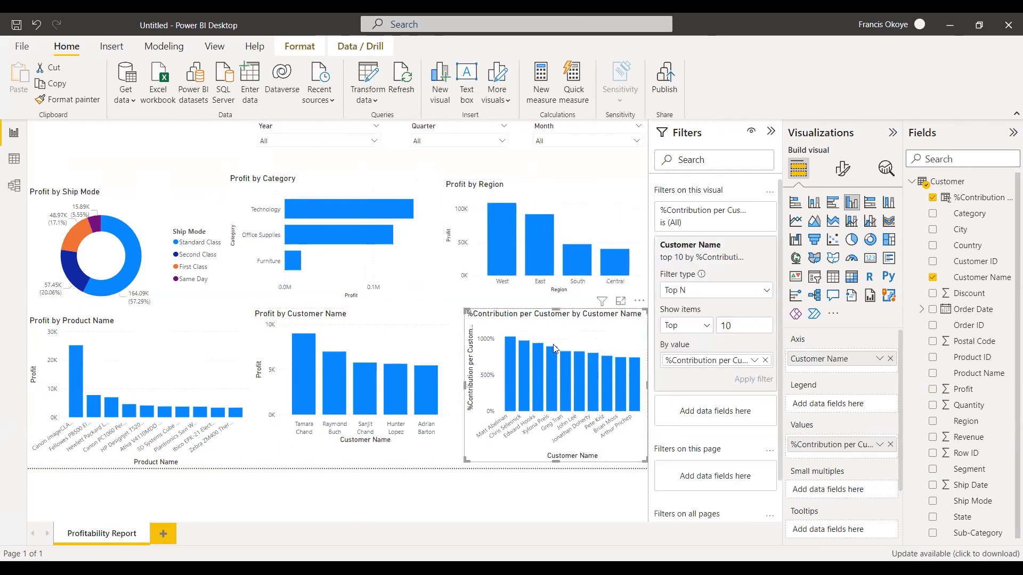
click(548, 291)
click(551, 302)
drag(545, 294, 545, 302)
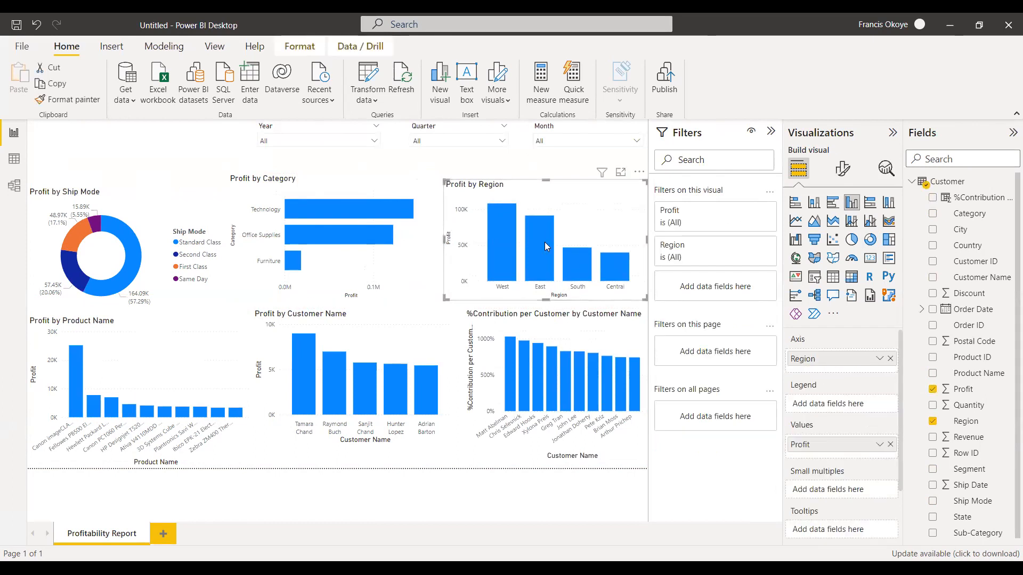
key(Escape)
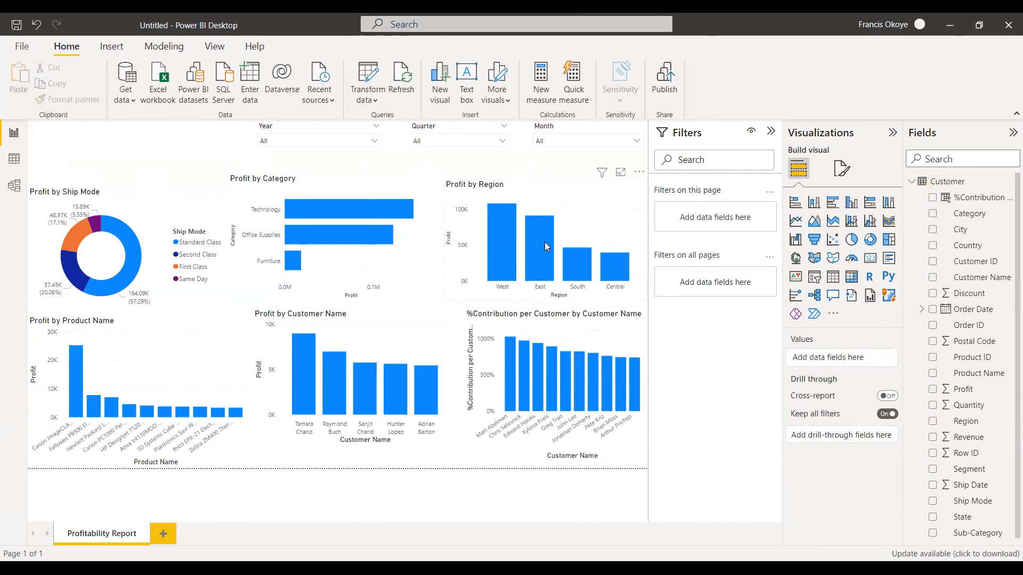
click(544, 242)
key(Escape)
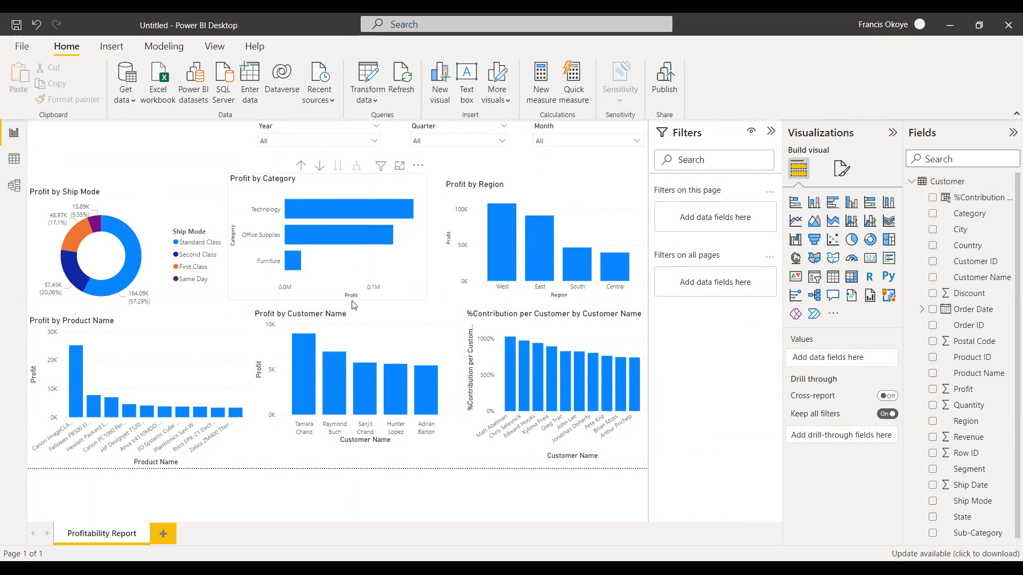
Convert the %Contribution per Customer by Customer Name chart into a donut chart.
click(595, 329)
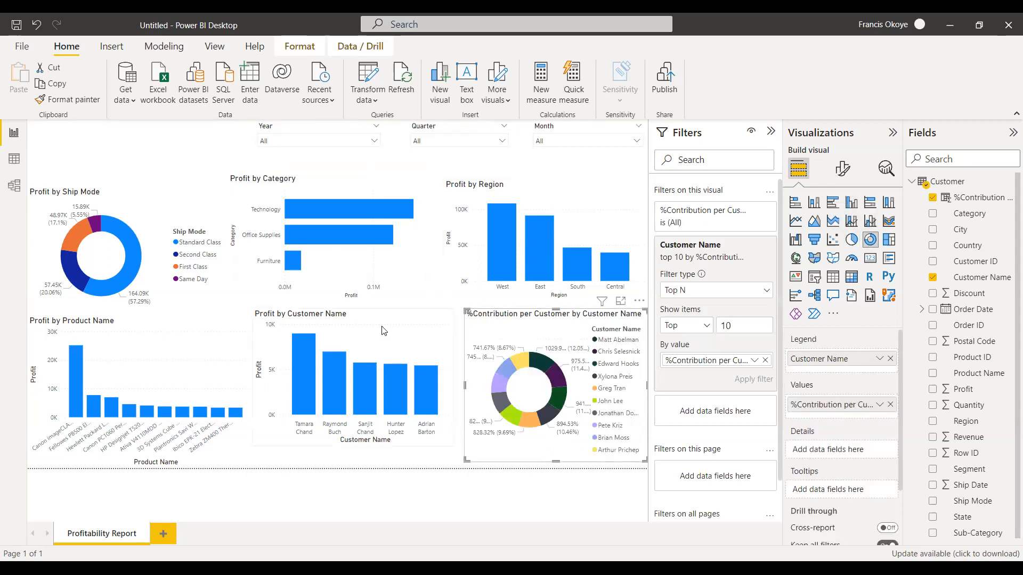
click(414, 333)
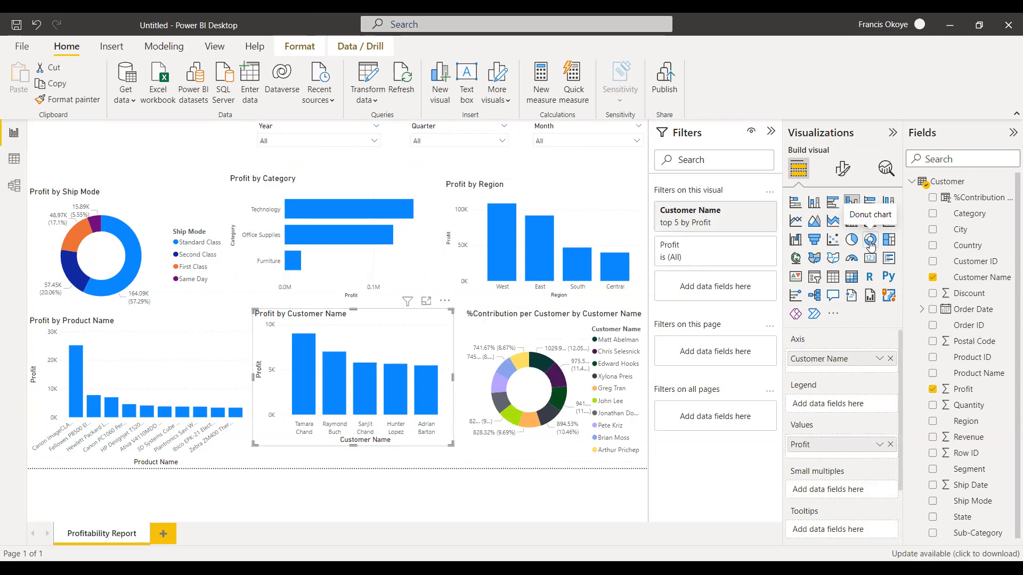
click(514, 334)
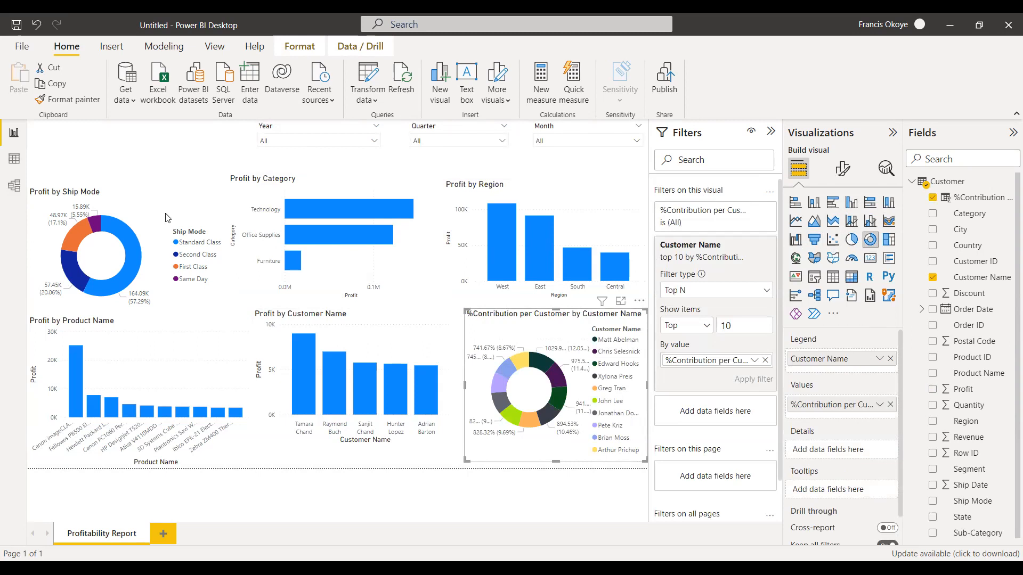
Check the %Contribution per Customer column in the Customer table's data, and delete its donut chart from the report page.
click(14, 159)
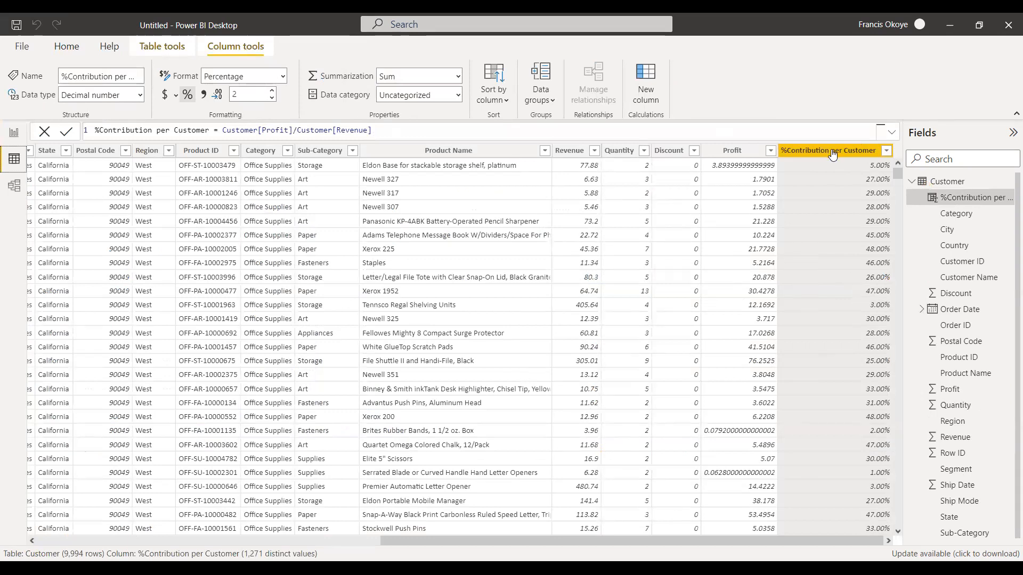
click(18, 143)
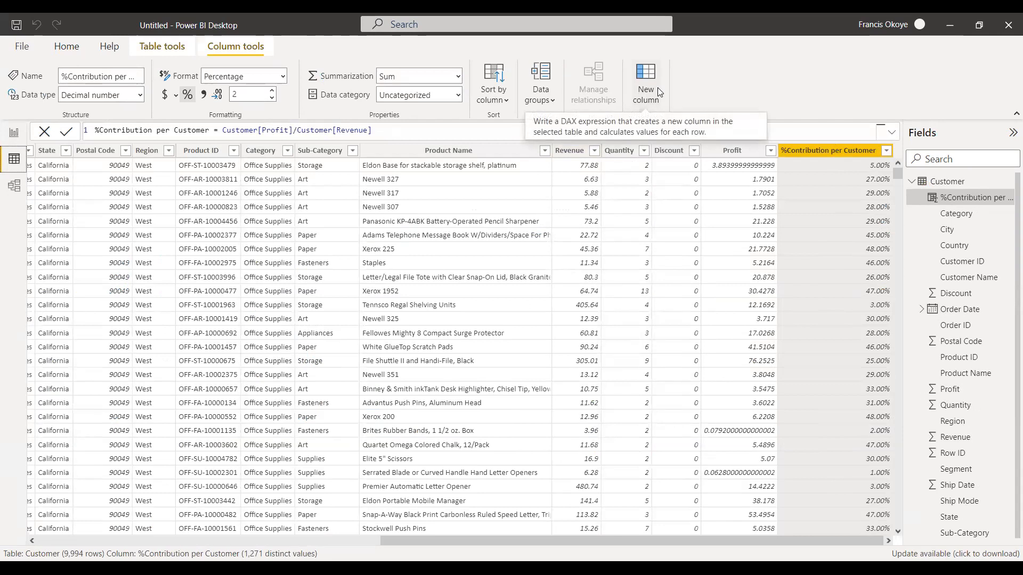
click(14, 132)
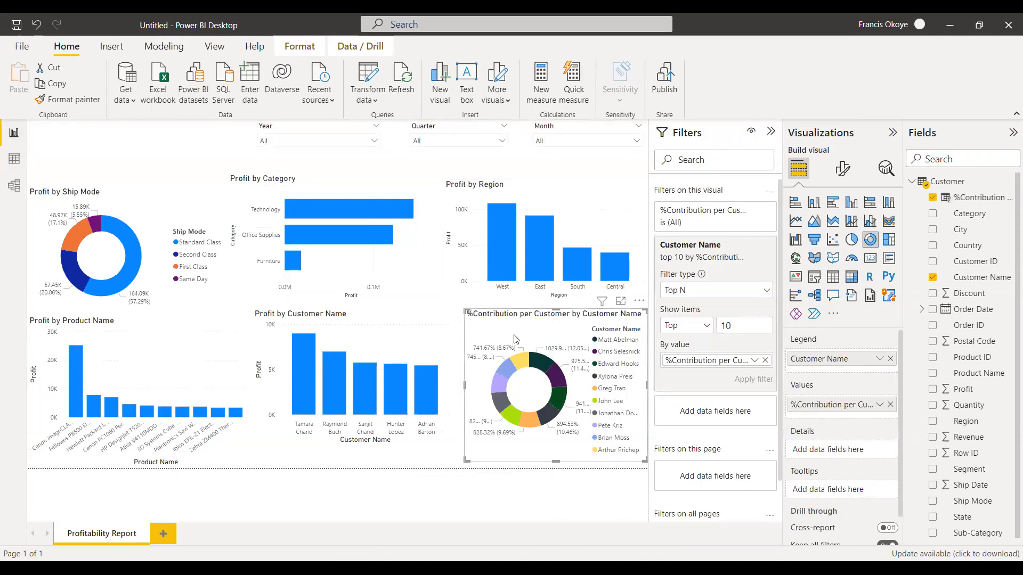
key(Delete)
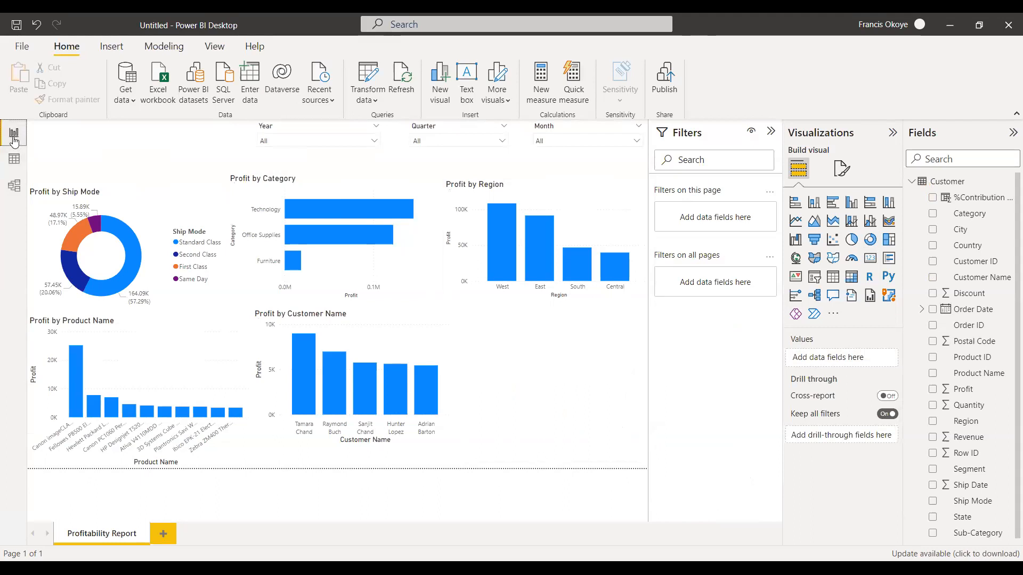
Look over the report and the data model, and return to the Customer table's data.
click(14, 155)
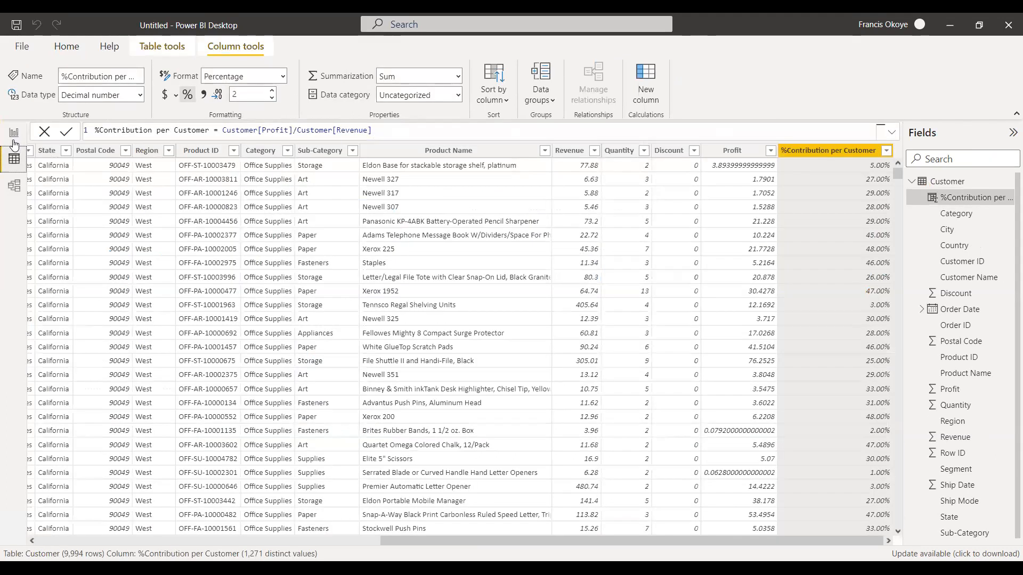
click(14, 186)
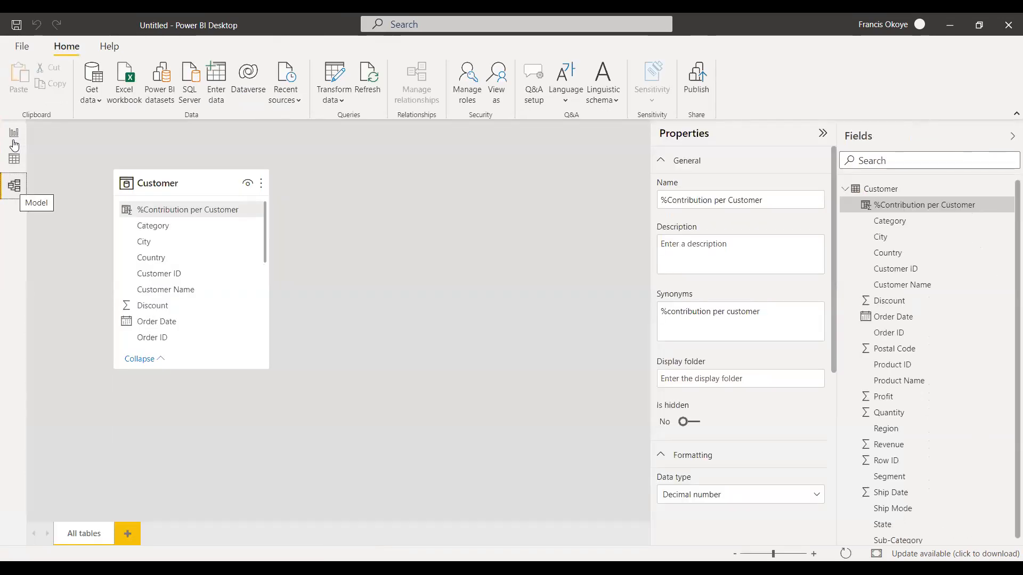
click(15, 142)
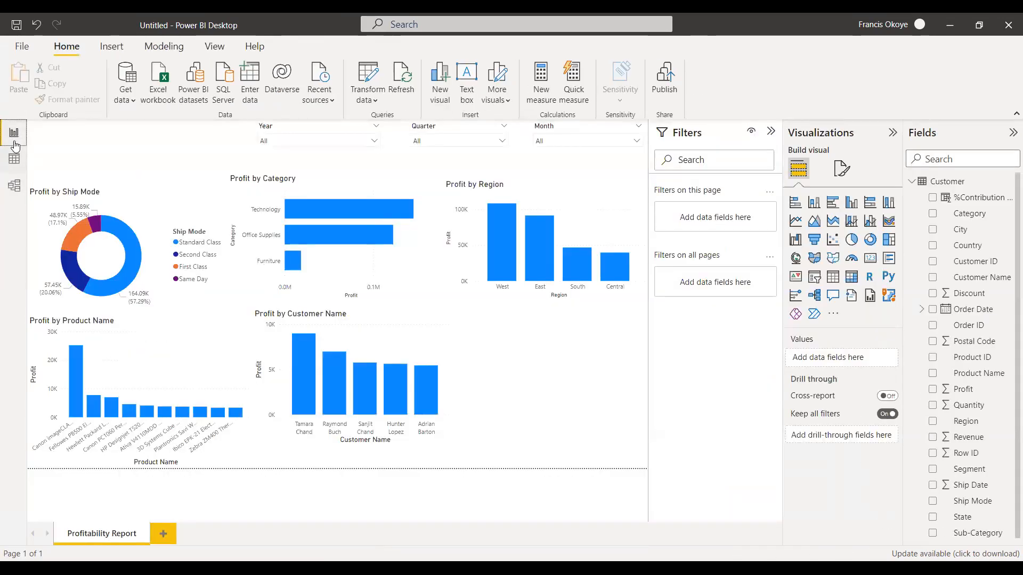
click(14, 159)
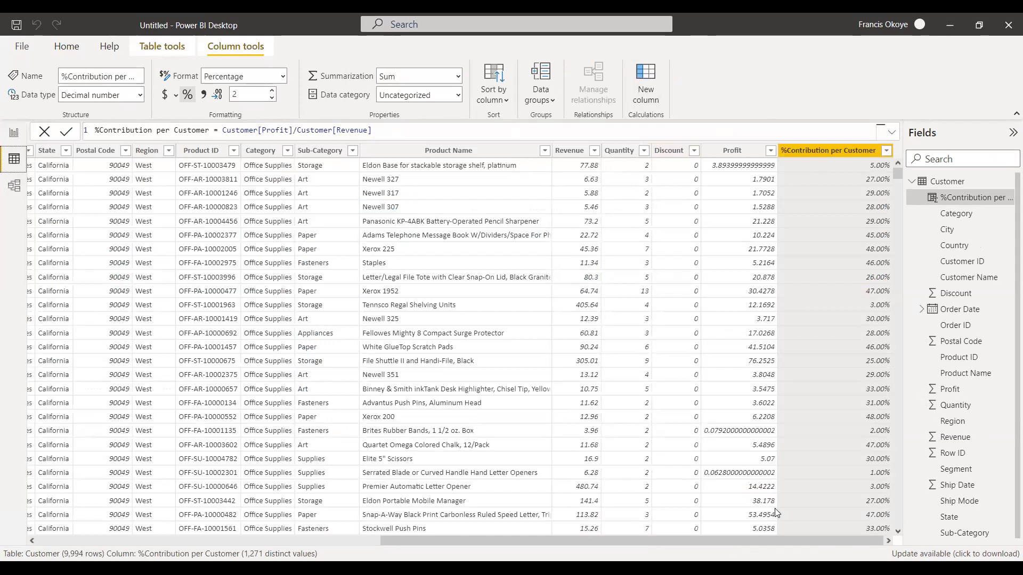
click(645, 86)
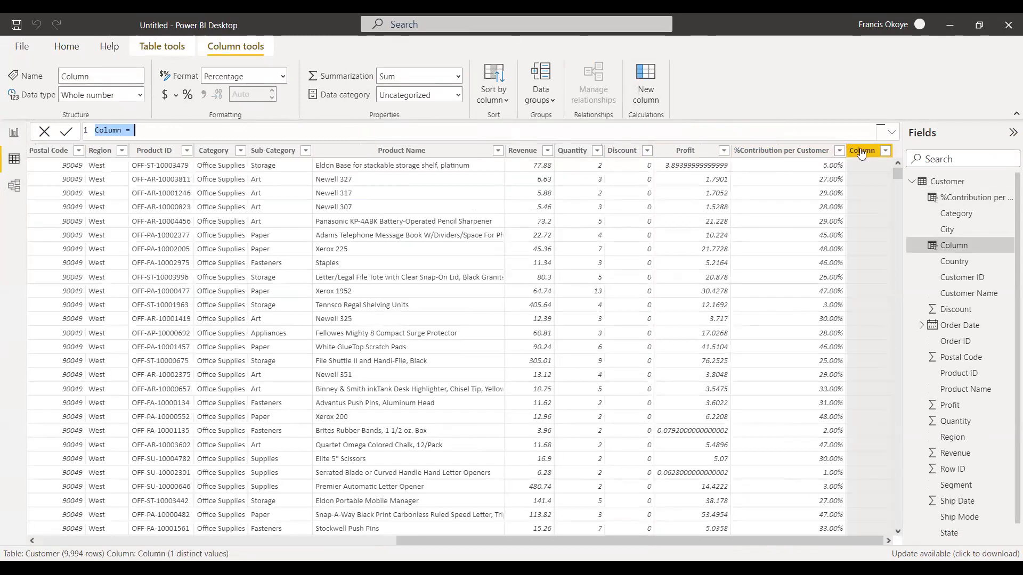
click(861, 150)
key(Escape)
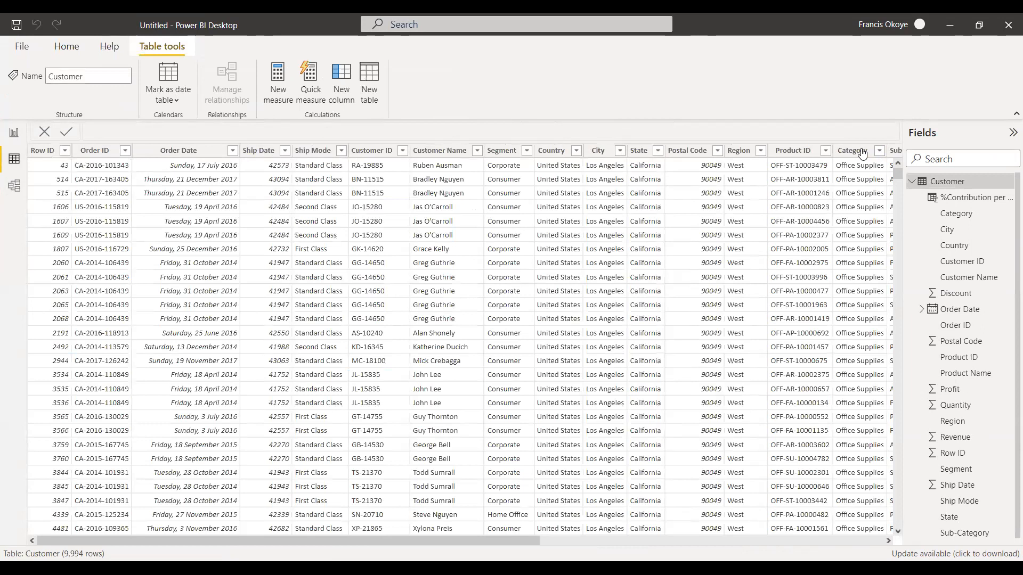
Delete the %Contribution per Customer column from the Customer table.
drag(499, 541, 920, 520)
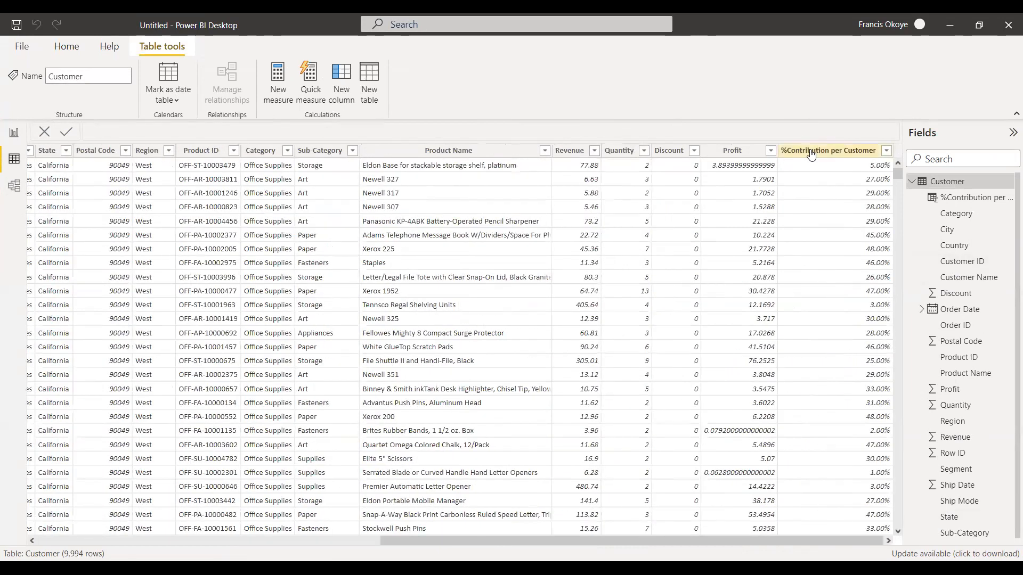
right_click(810, 153)
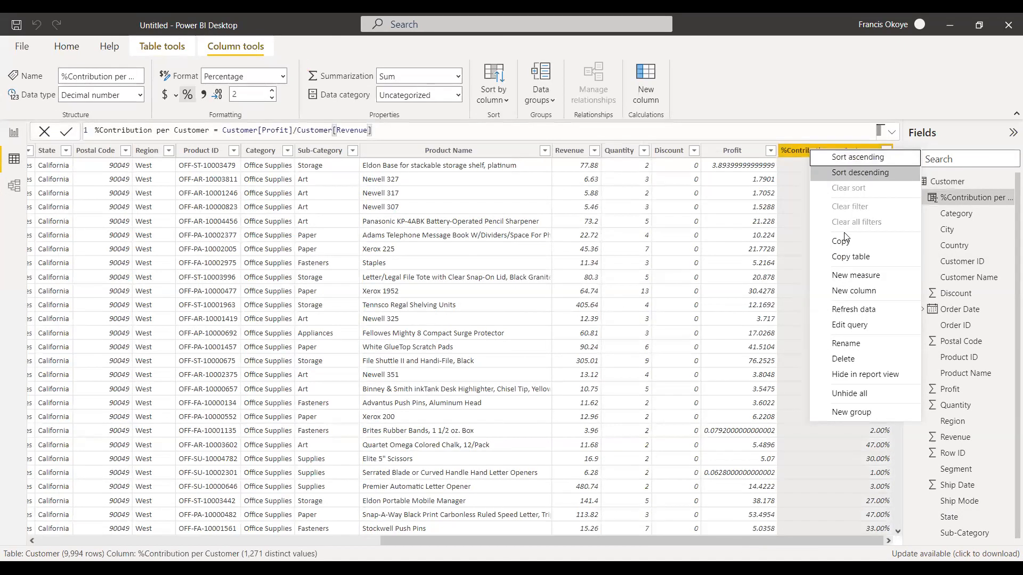
click(769, 238)
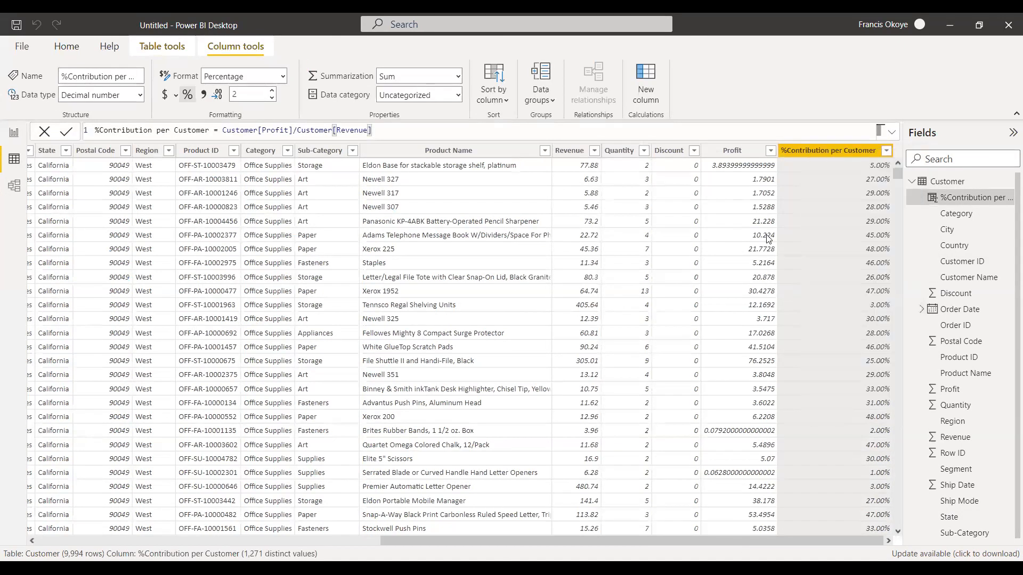
click(581, 323)
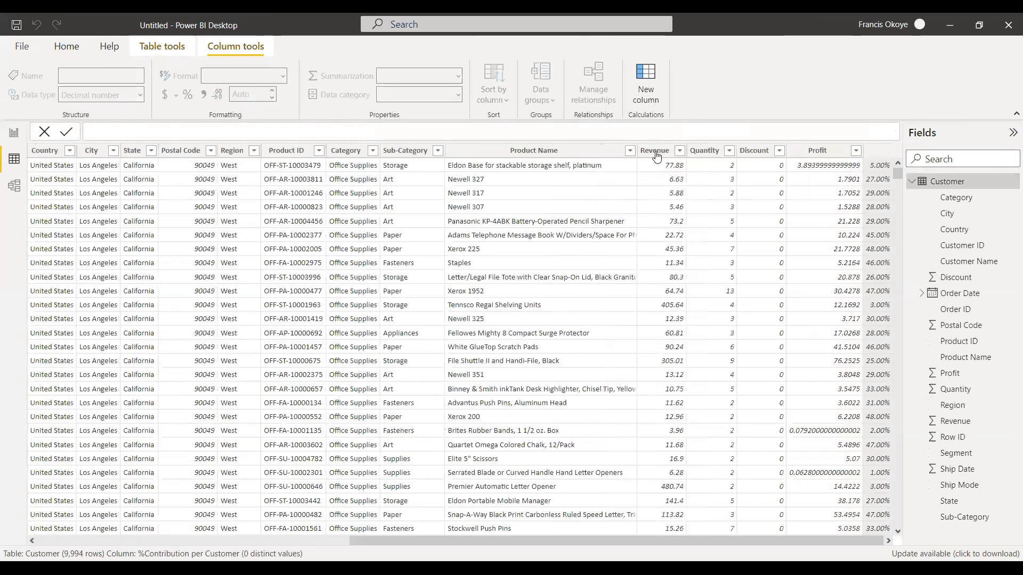
Format the Revenue column as currency with the ₦ English (Nigeria) symbol.
drag(487, 539, 739, 543)
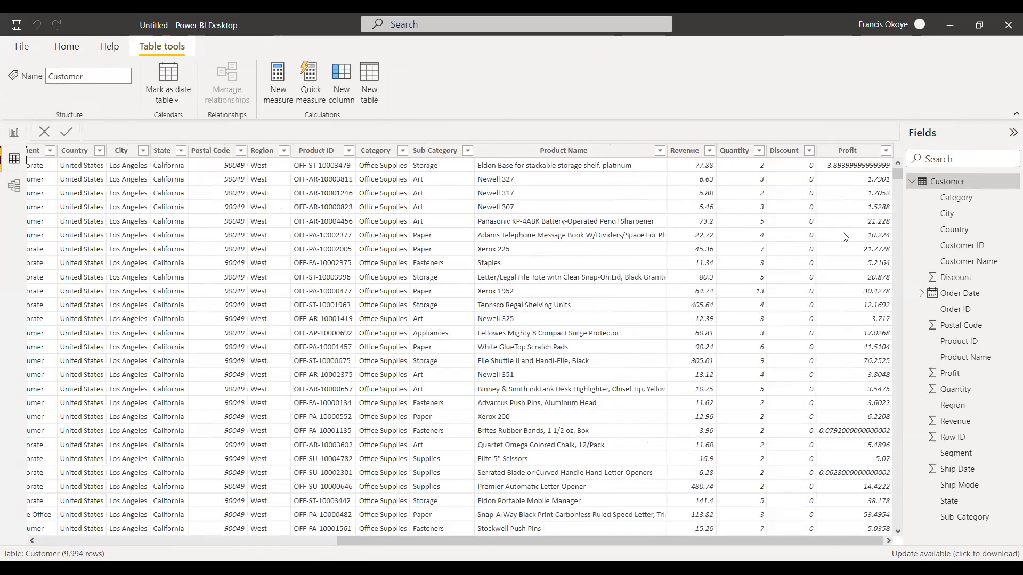
click(685, 151)
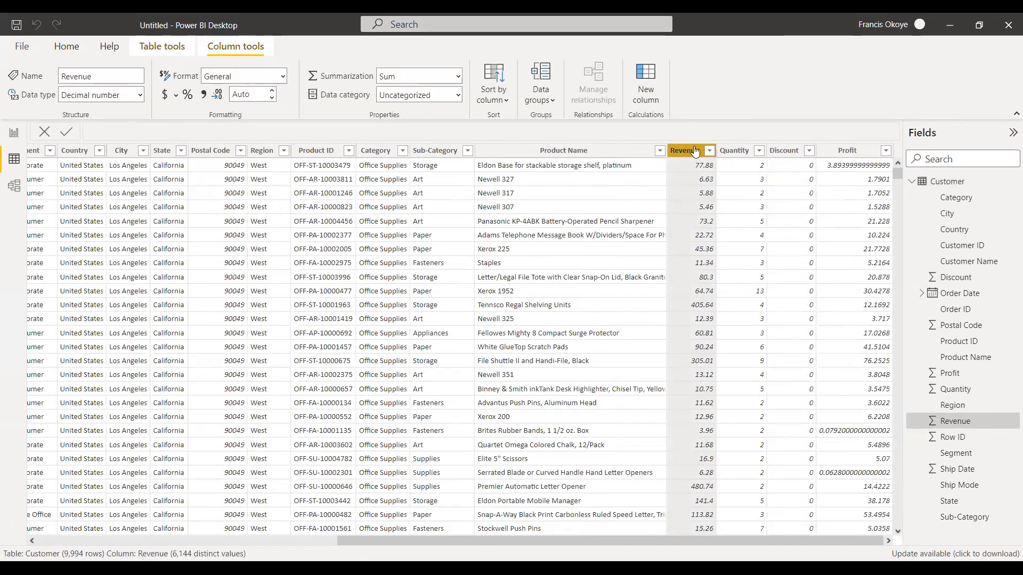
click(175, 96)
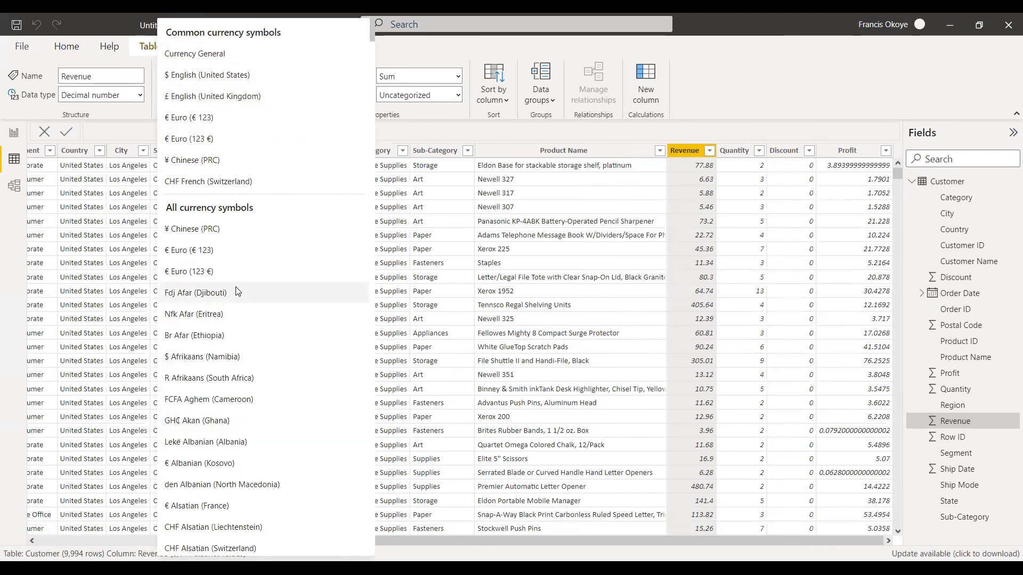
drag(374, 34, 381, 143)
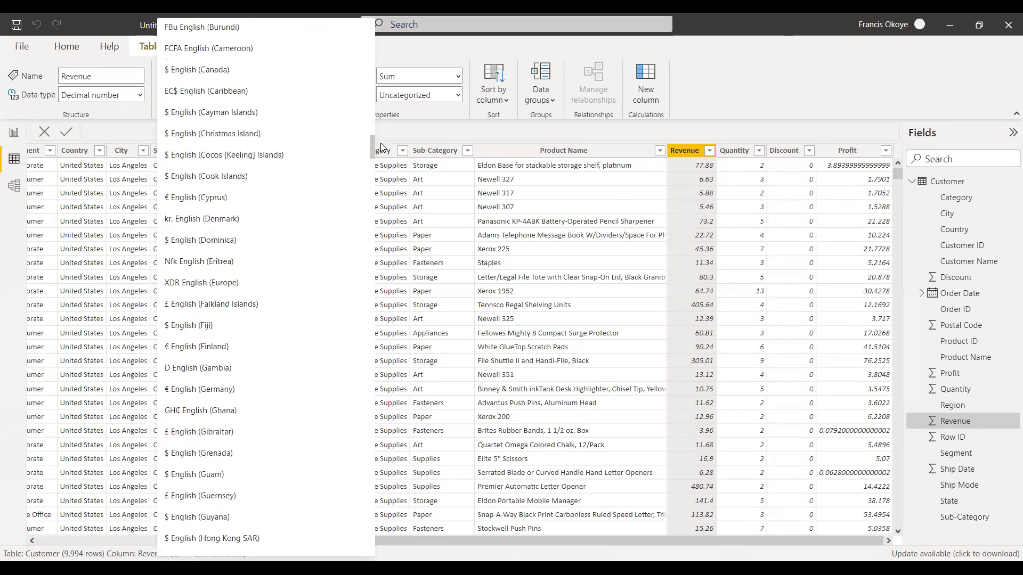
scroll(381, 147, up, 2)
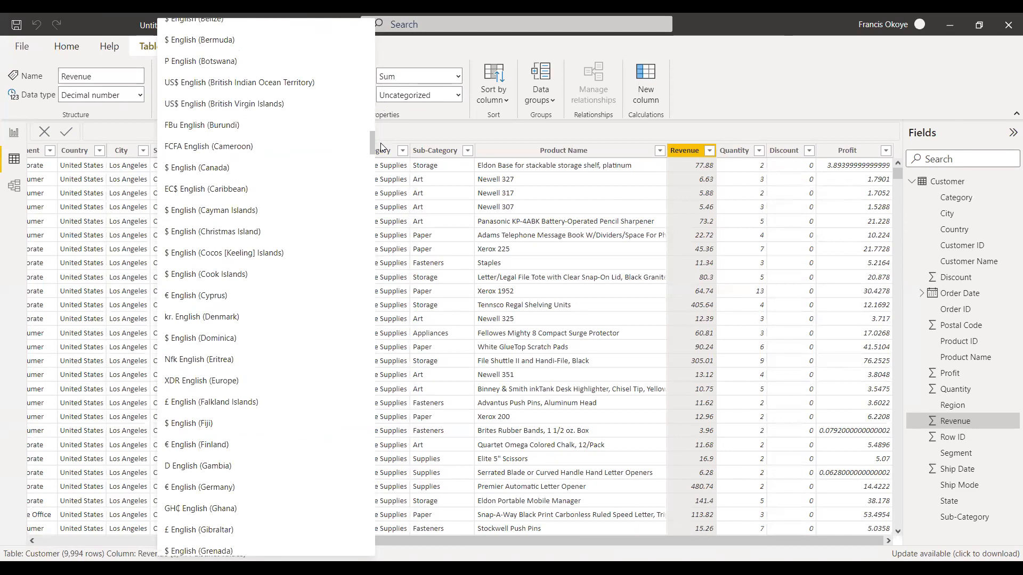
scroll(382, 144, up, 1)
scroll(381, 144, down, 3)
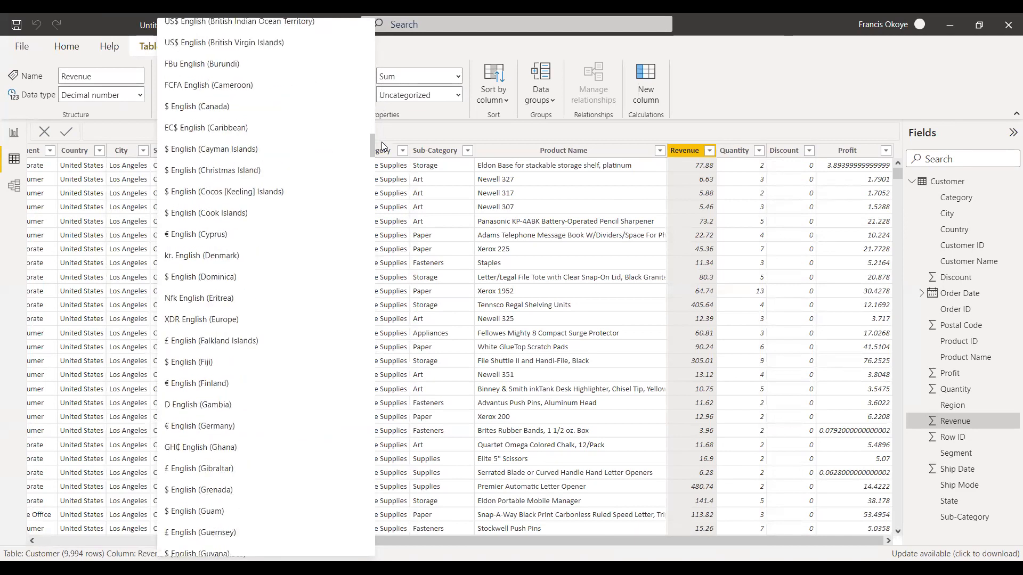
scroll(381, 144, down, 1)
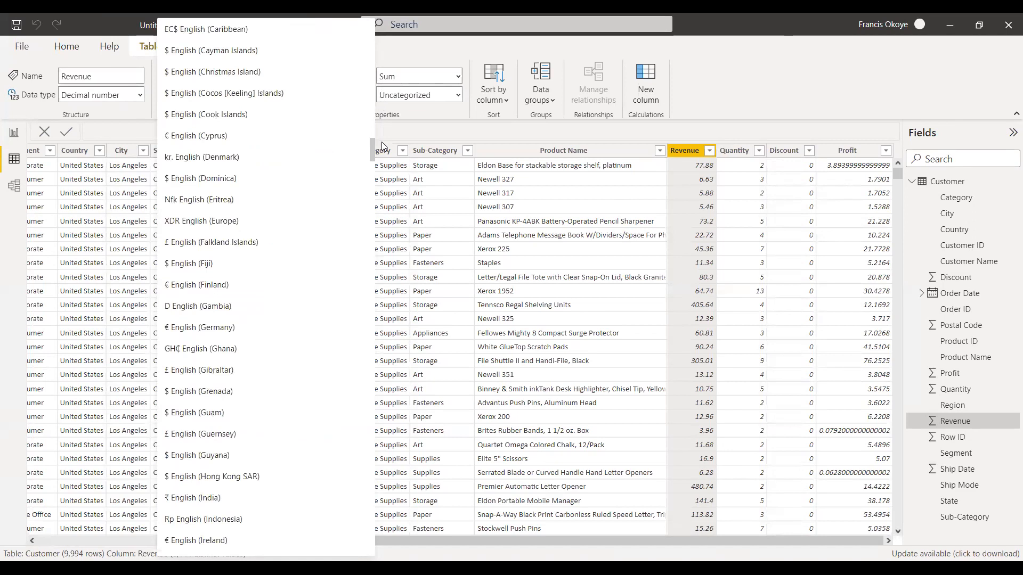
scroll(381, 144, down, 2)
scroll(381, 145, down, 3)
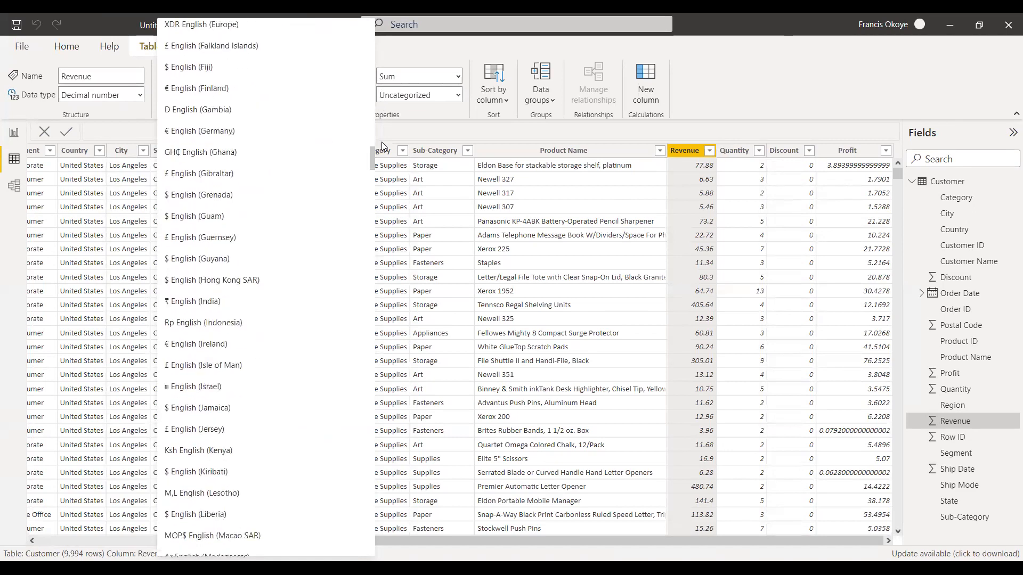
scroll(381, 142, down, 4)
scroll(382, 142, down, 5)
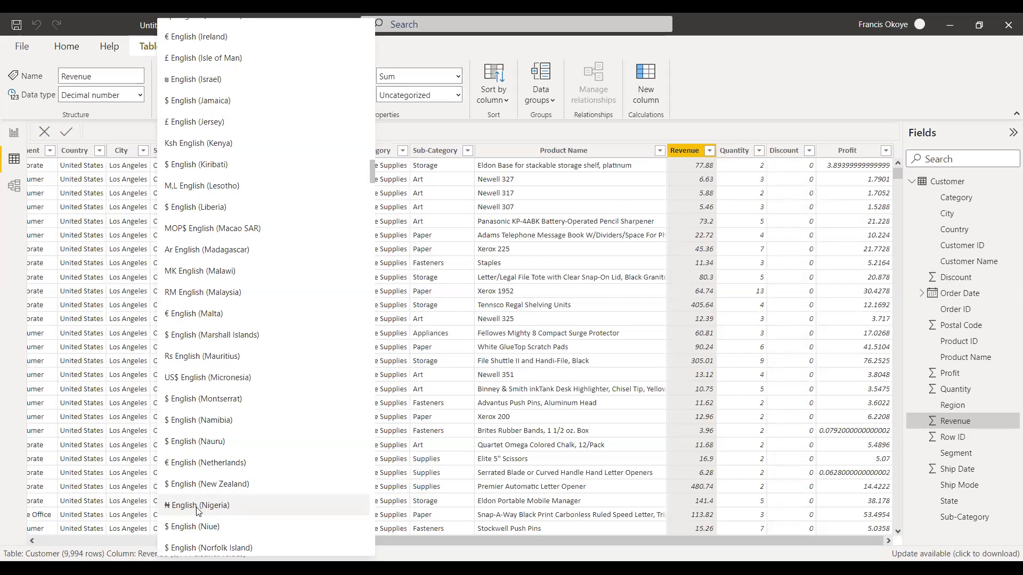
click(197, 506)
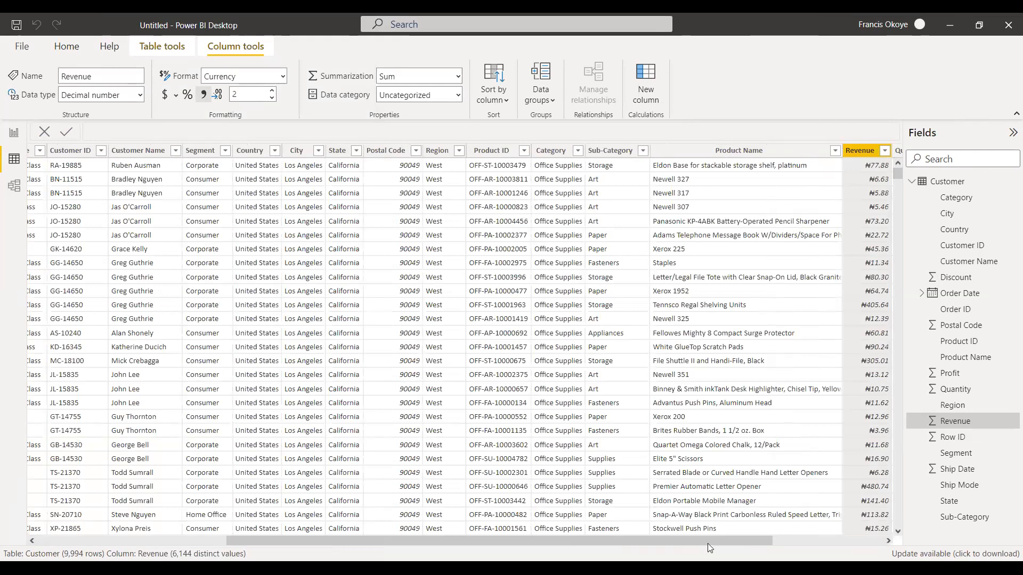
Format the Profit column as currency with the ₦ English (Nigeria) symbol.
drag(731, 539, 771, 539)
drag(839, 540, 847, 540)
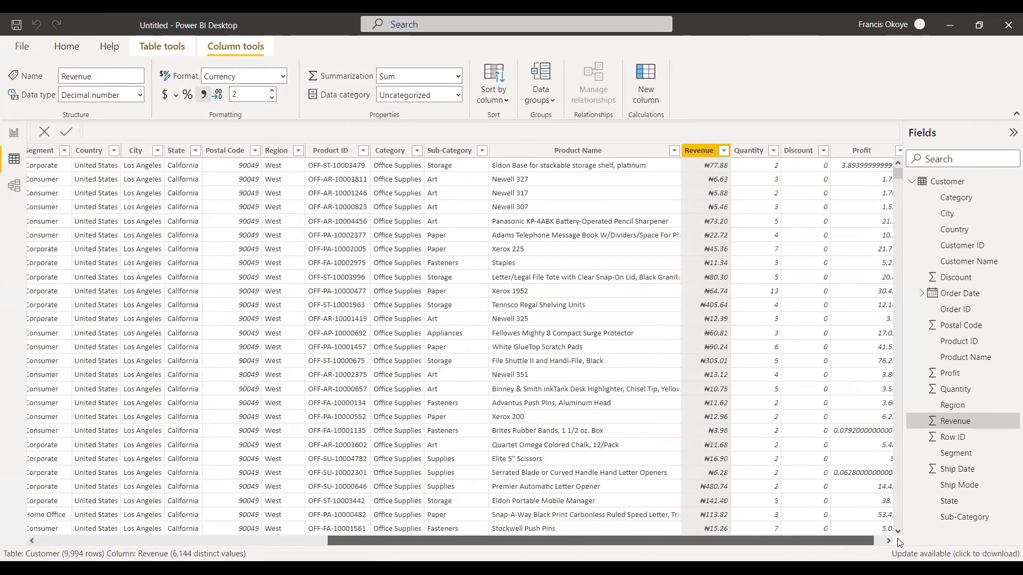
click(855, 154)
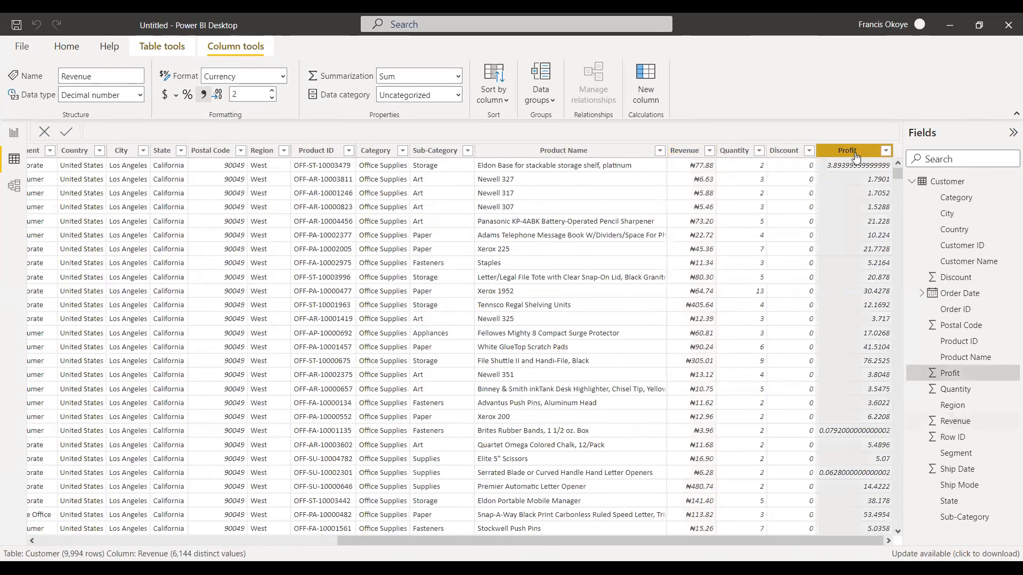
click(178, 95)
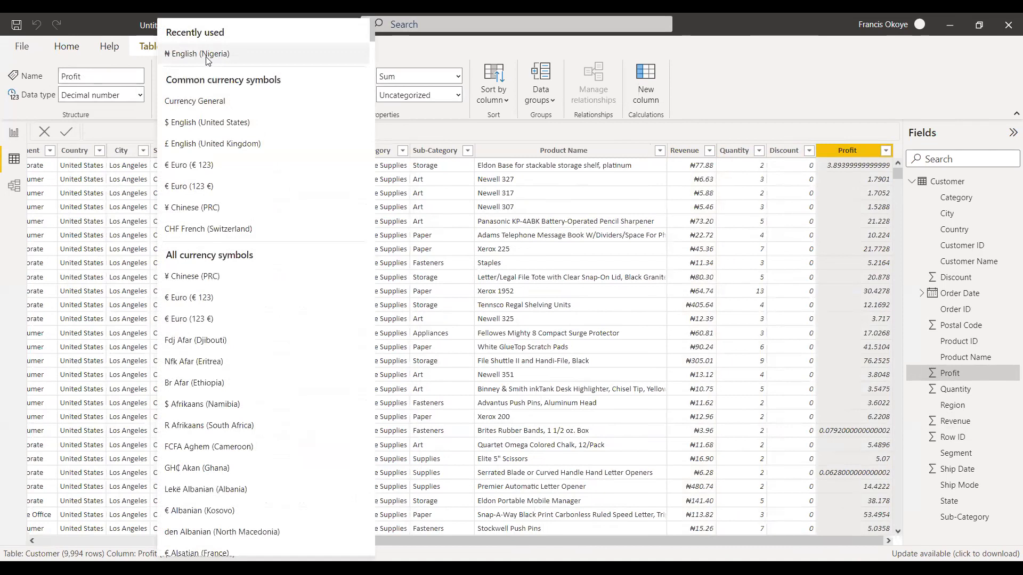
click(206, 58)
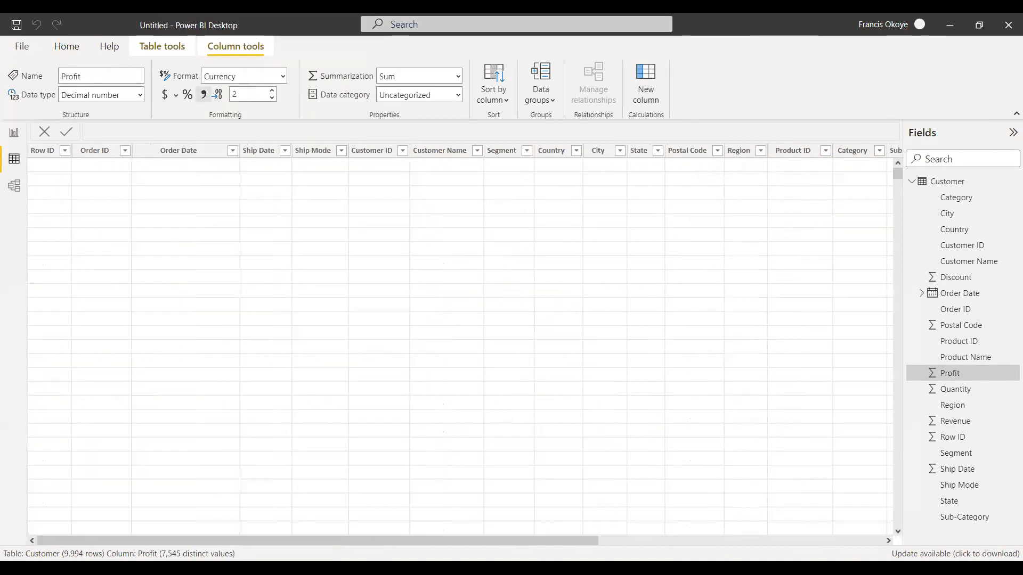
Add a calculated column to the Customer table with the name "%contribution per customer".
click(636, 543)
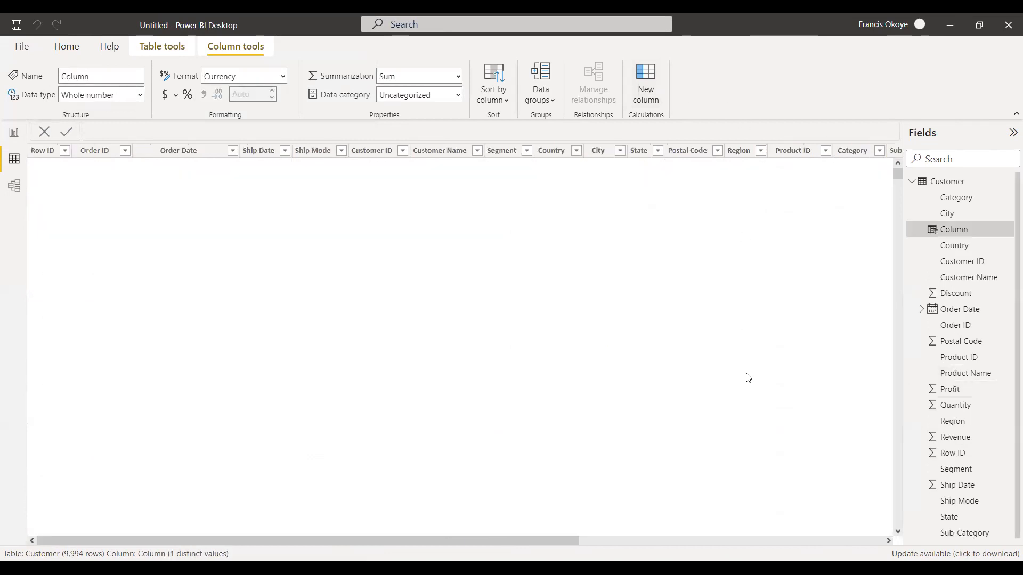
drag(122, 130, 46, 120)
text(%contr)
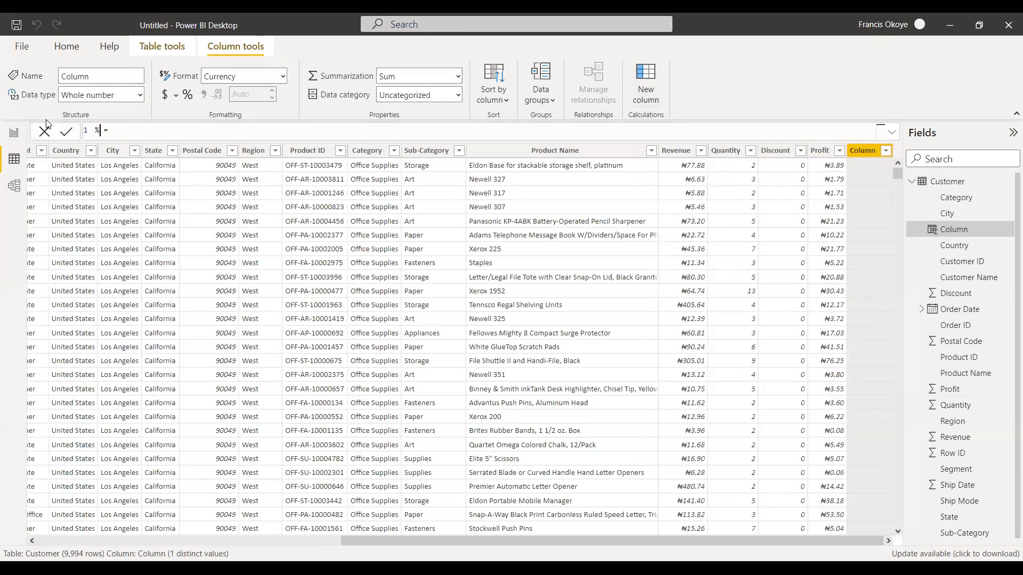
text(ibution)
key(BackSpace)
text(per cus)
text(tomer = )
text(Customer[Profit])
Define the new column's formula as Customer[Profit]/Customer[Revenue].
key(Tab)
text(/)
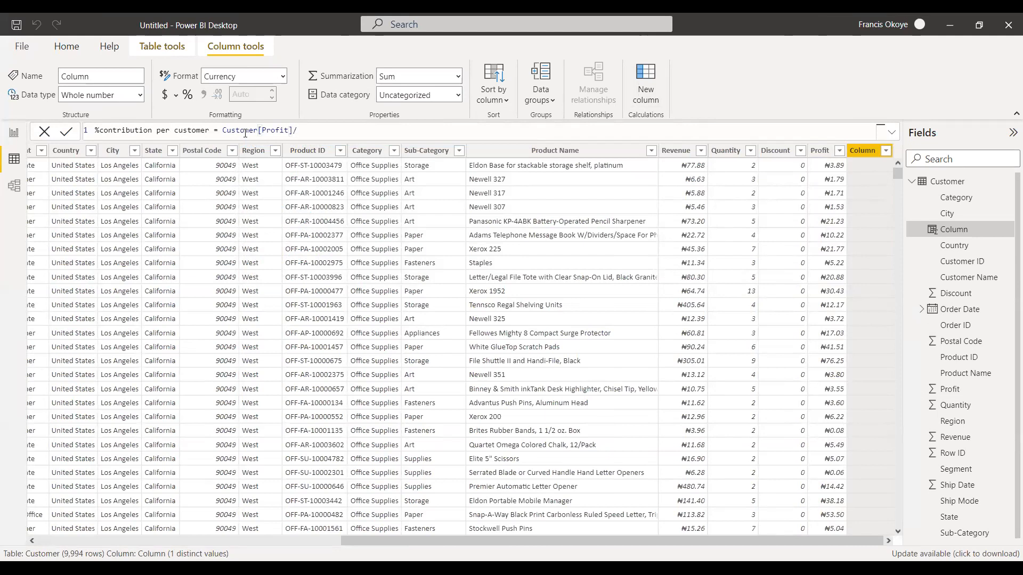
text(Reve)
key(Down)
key(Tab)
Capitalize the calculated column's name to "%Contribution per customer" and commit the formula.
click(102, 133)
key(BackSpace)
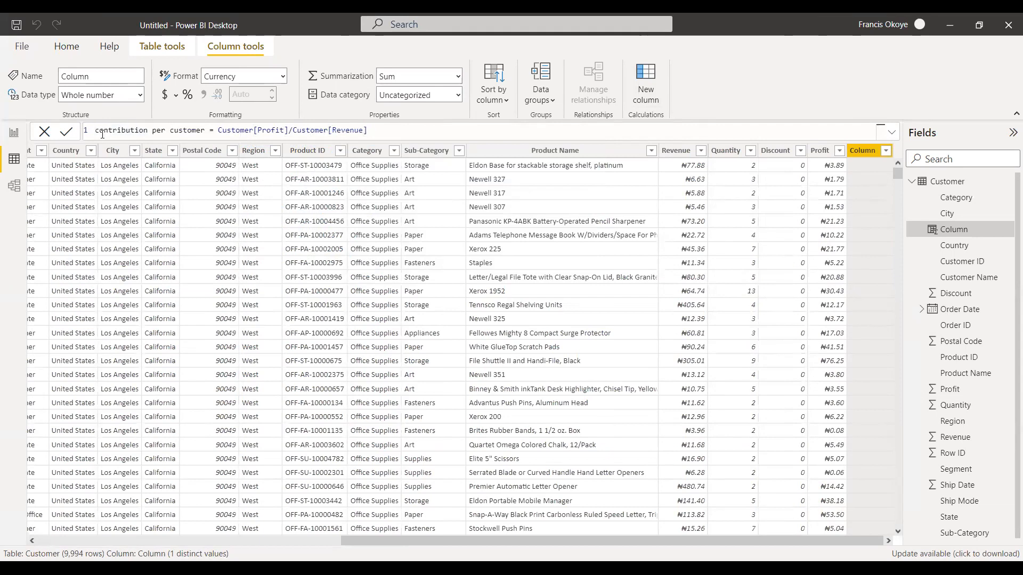
text(%)
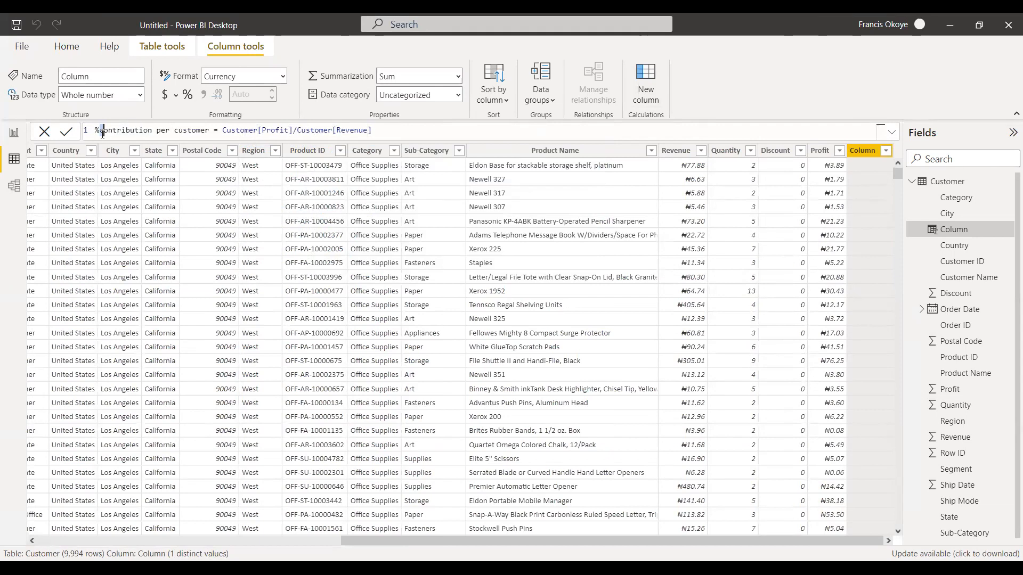
text(C)
click(404, 128)
key(Return)
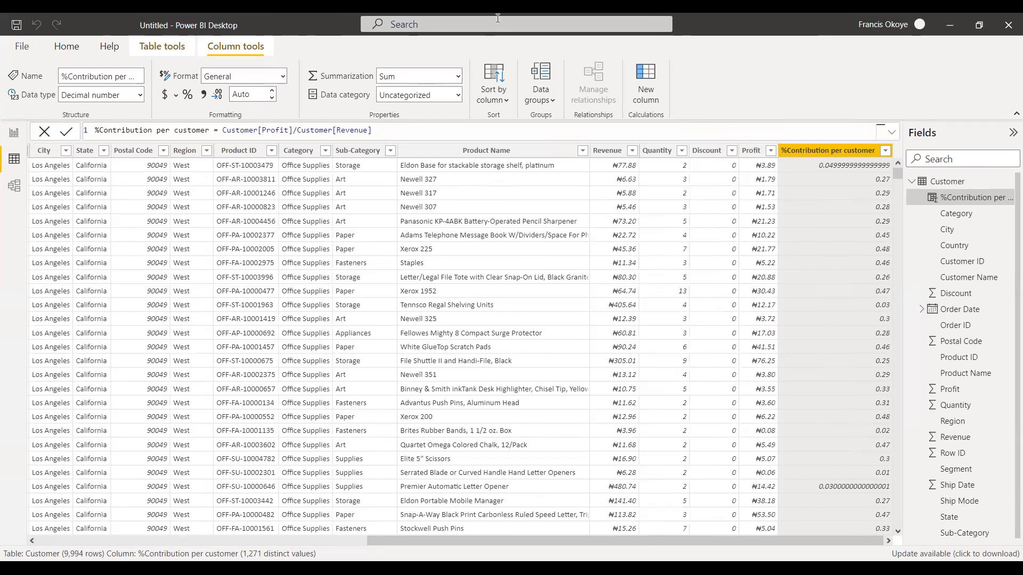
Format the %Contribution per customer column as a percentage with 2 decimal places.
click(799, 150)
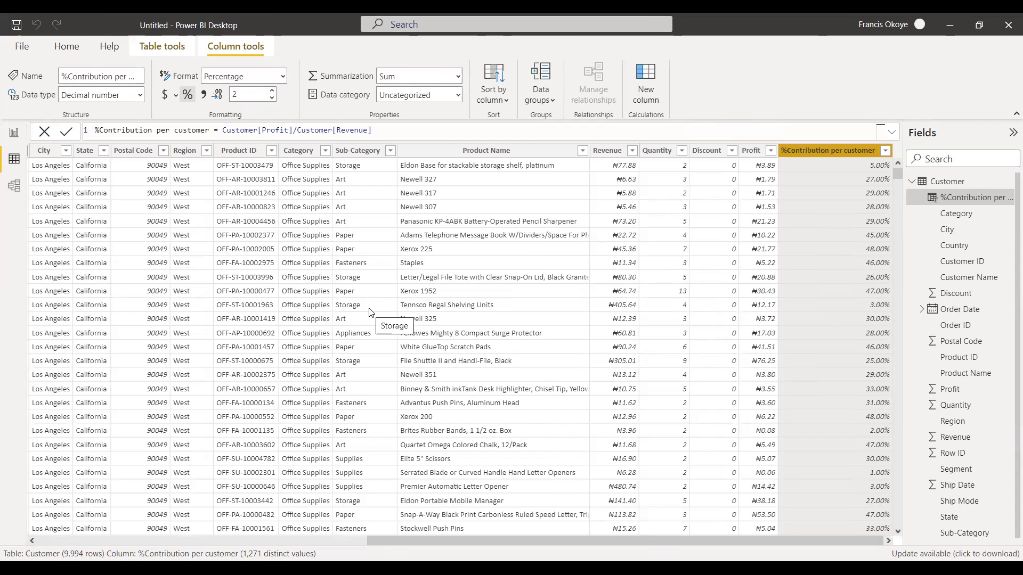
click(14, 133)
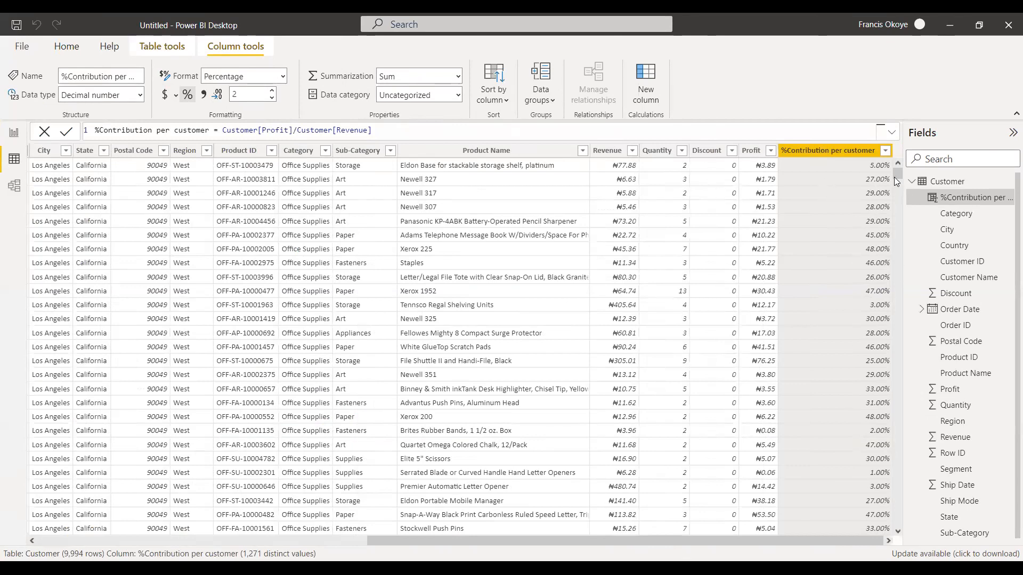
Format the Customer table's Order Date column as 2001-03 (yyyy-mm) and return to the report view.
scroll(894, 532, down, 9)
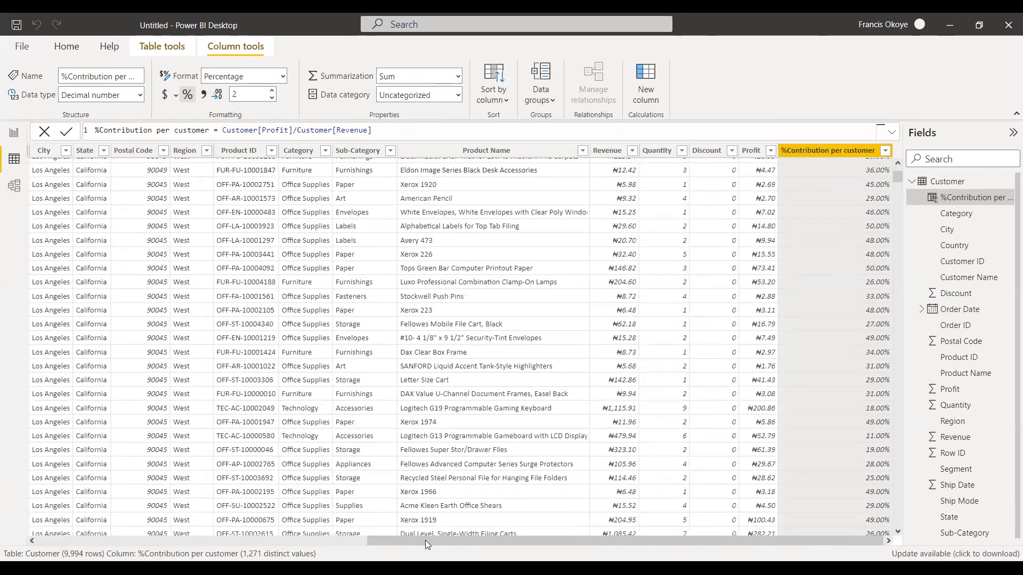
drag(896, 181, 897, 159)
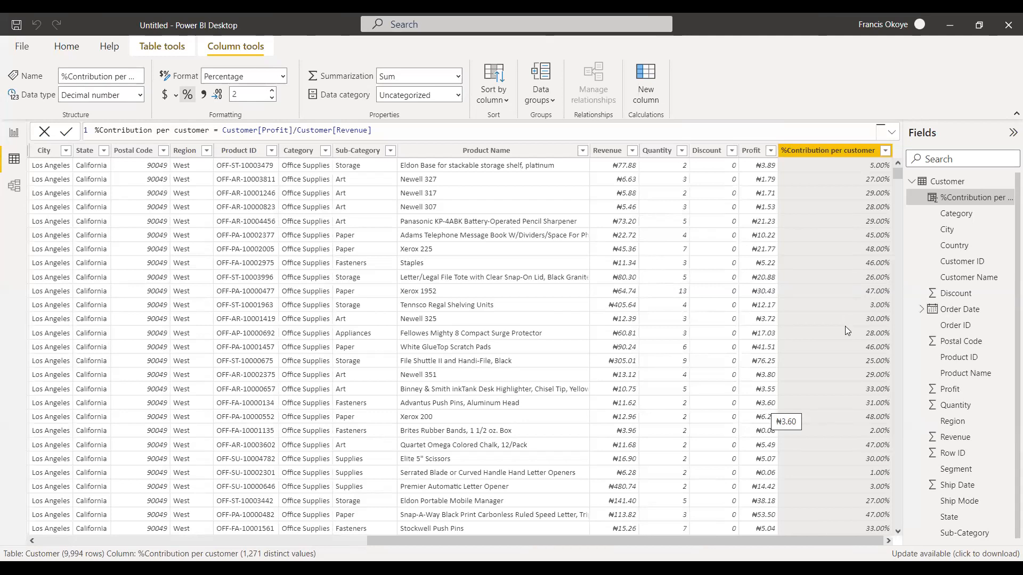
drag(839, 539, 696, 542)
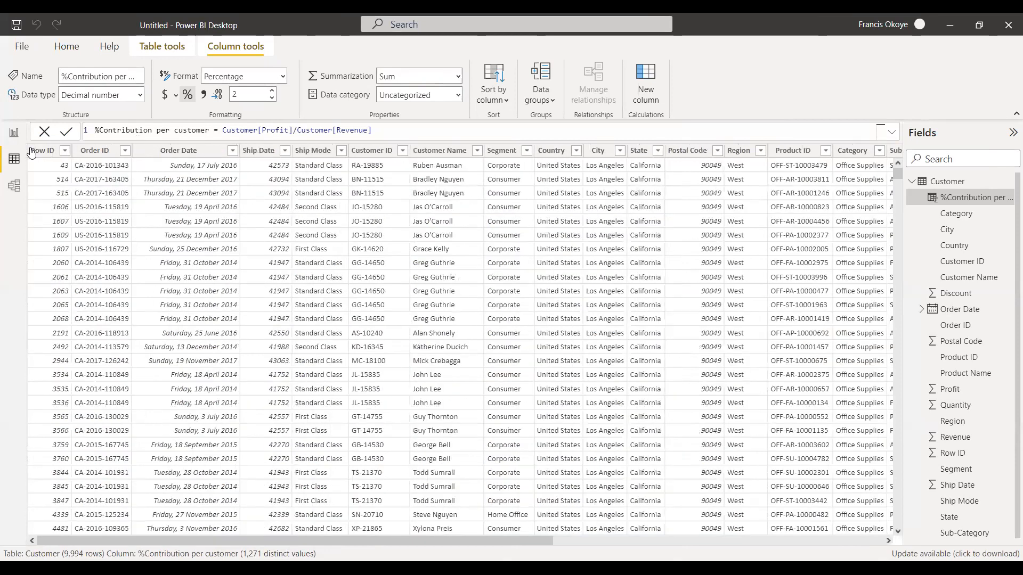
click(5, 160)
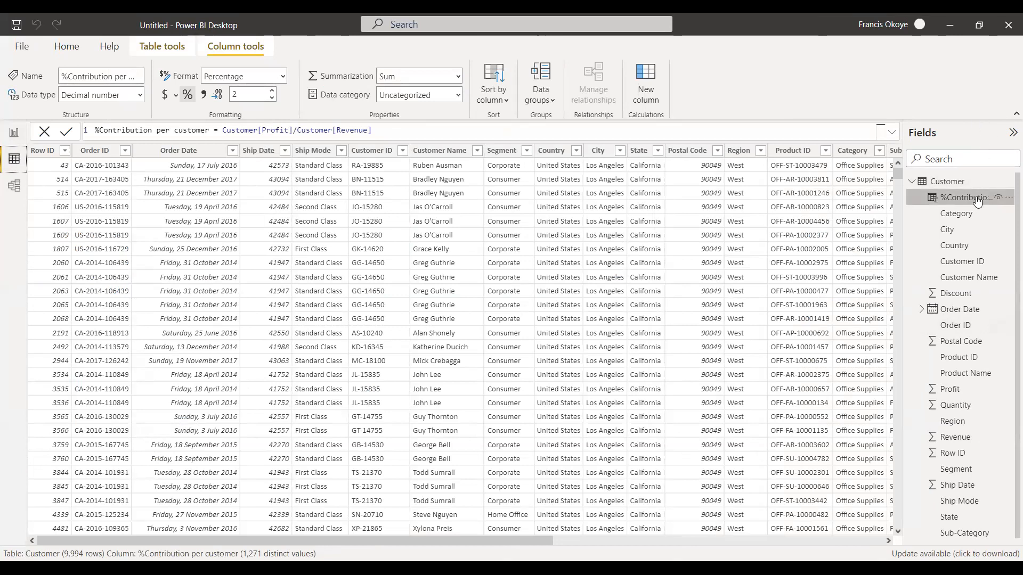
click(958, 310)
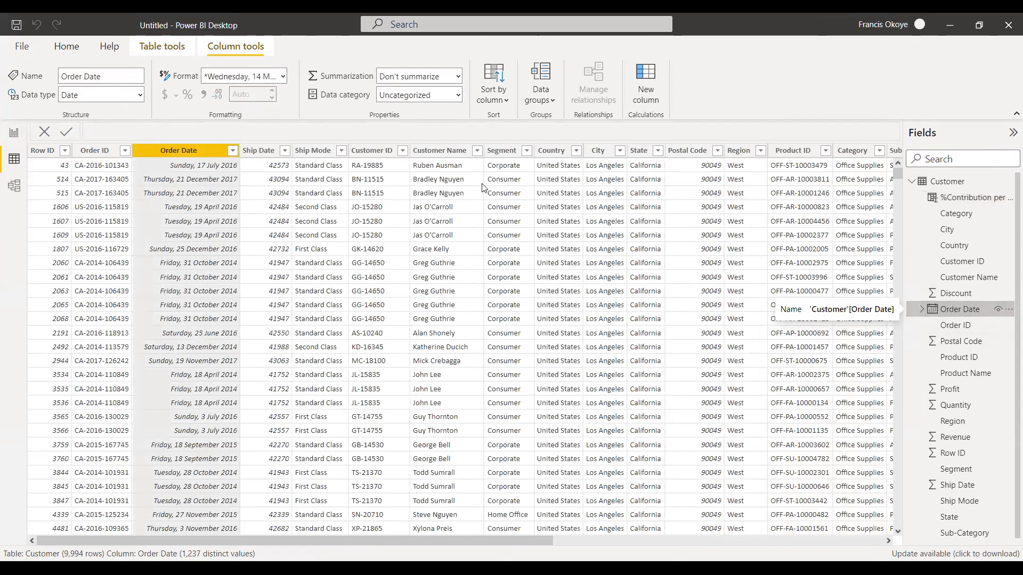
click(140, 94)
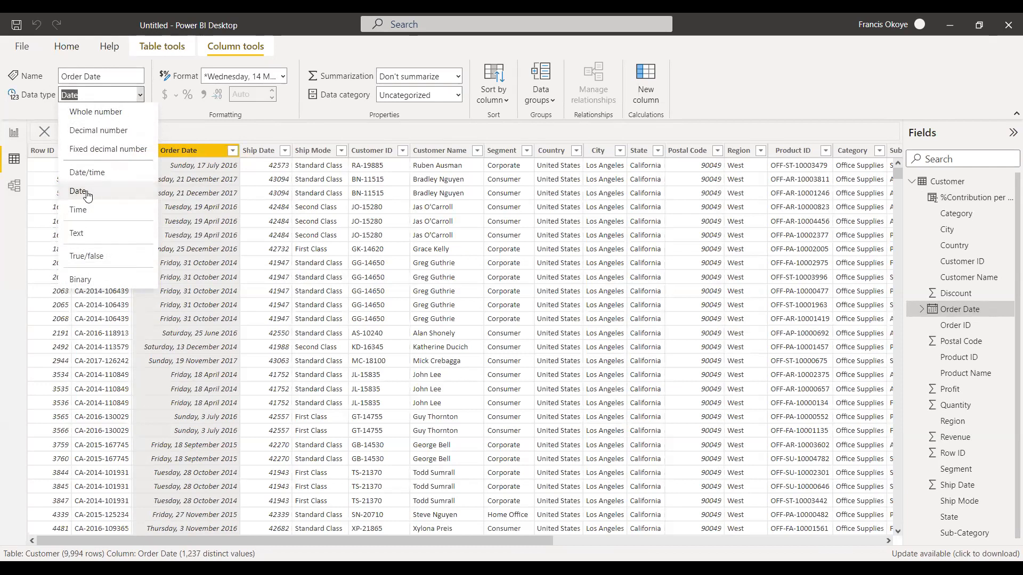
click(48, 115)
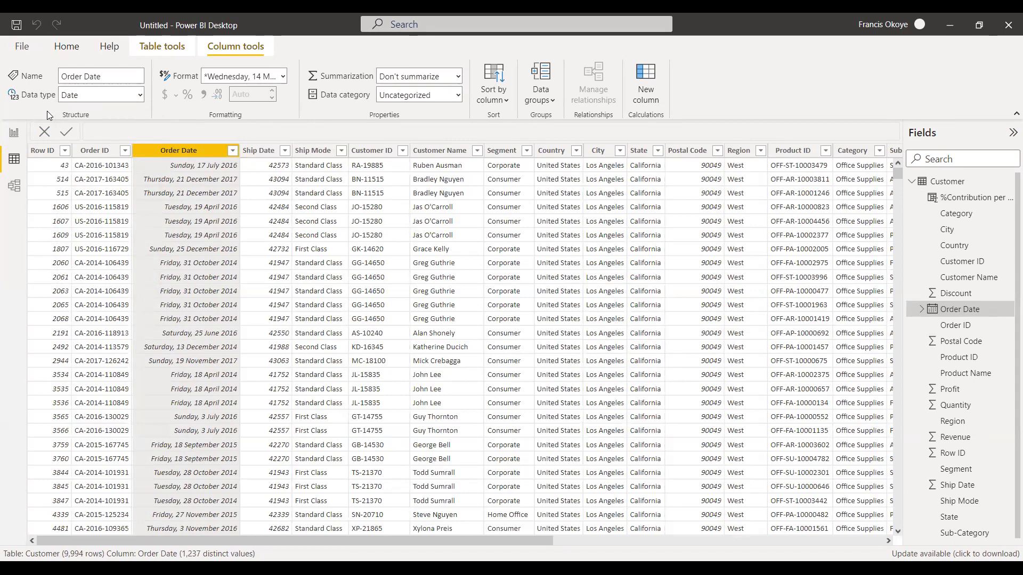
click(289, 73)
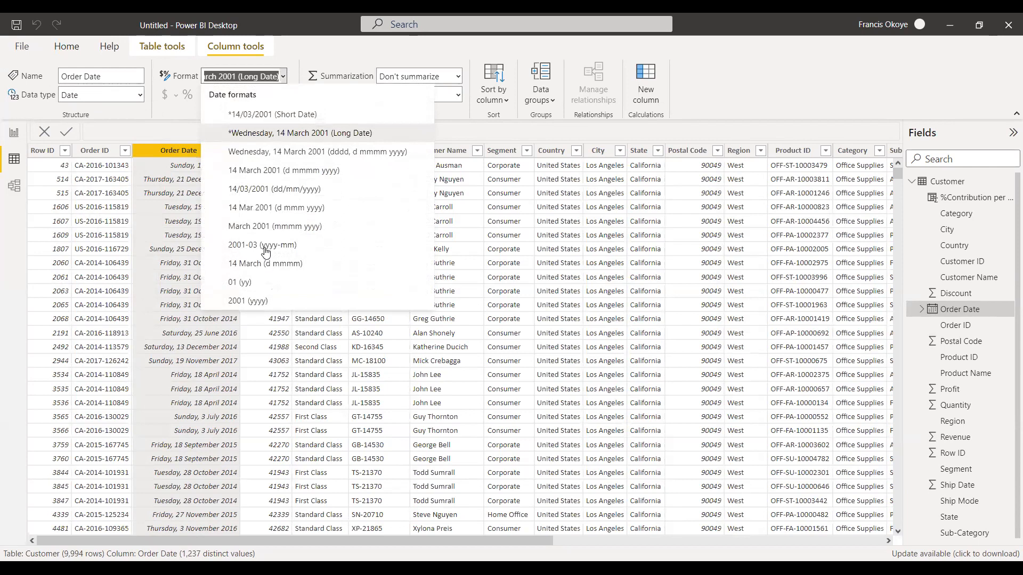
click(292, 221)
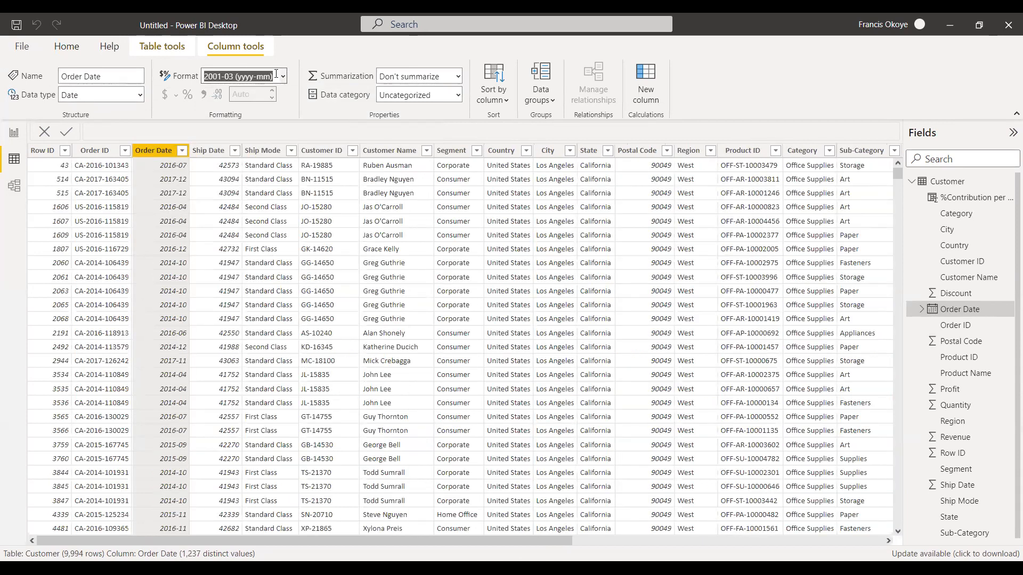
click(65, 53)
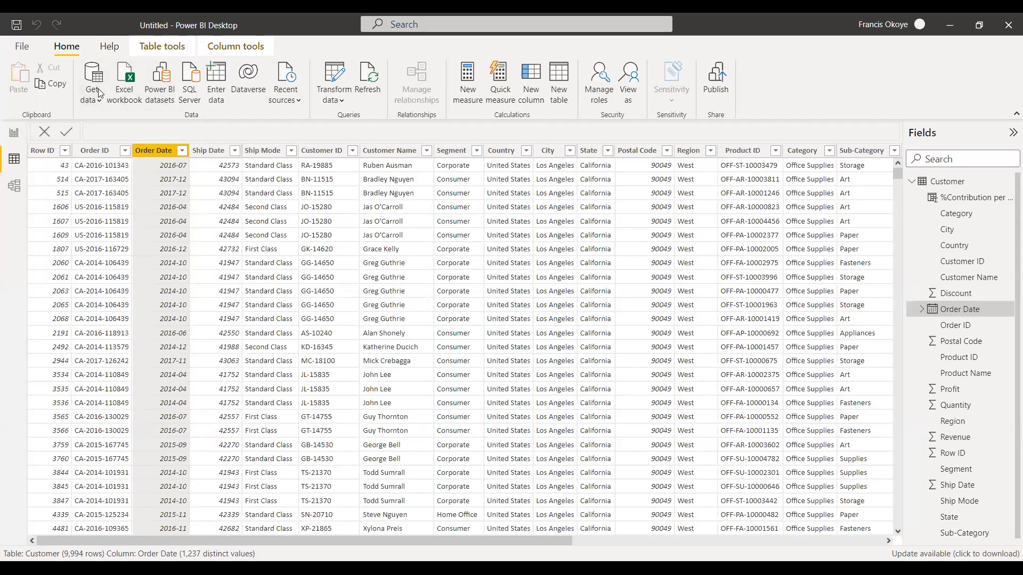
click(13, 135)
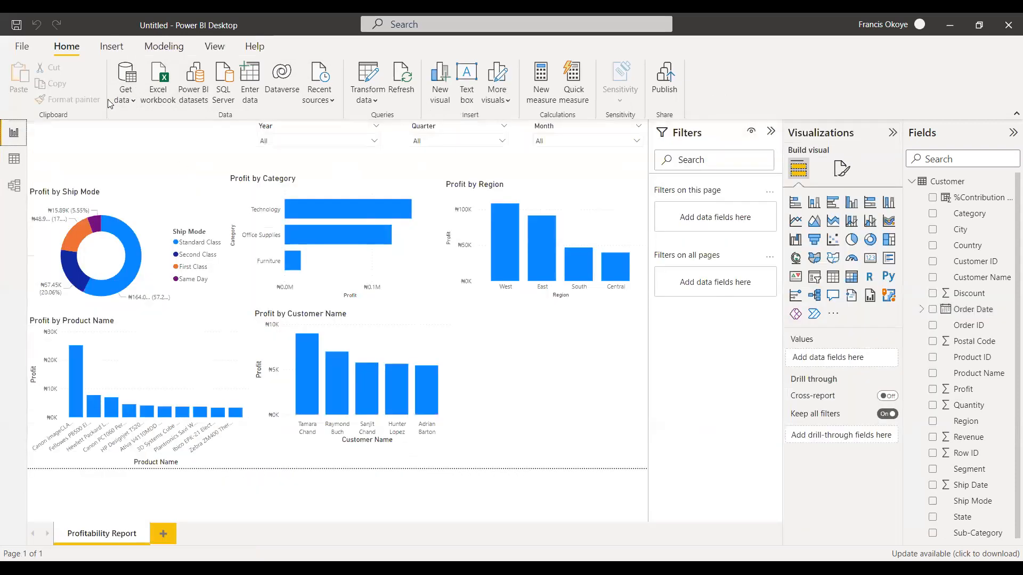
click(126, 95)
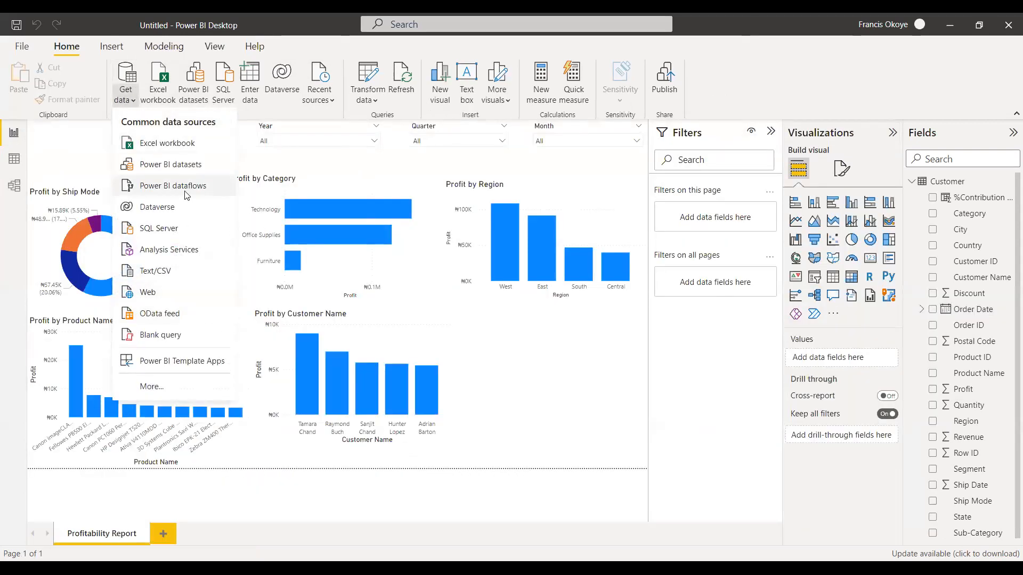
click(149, 292)
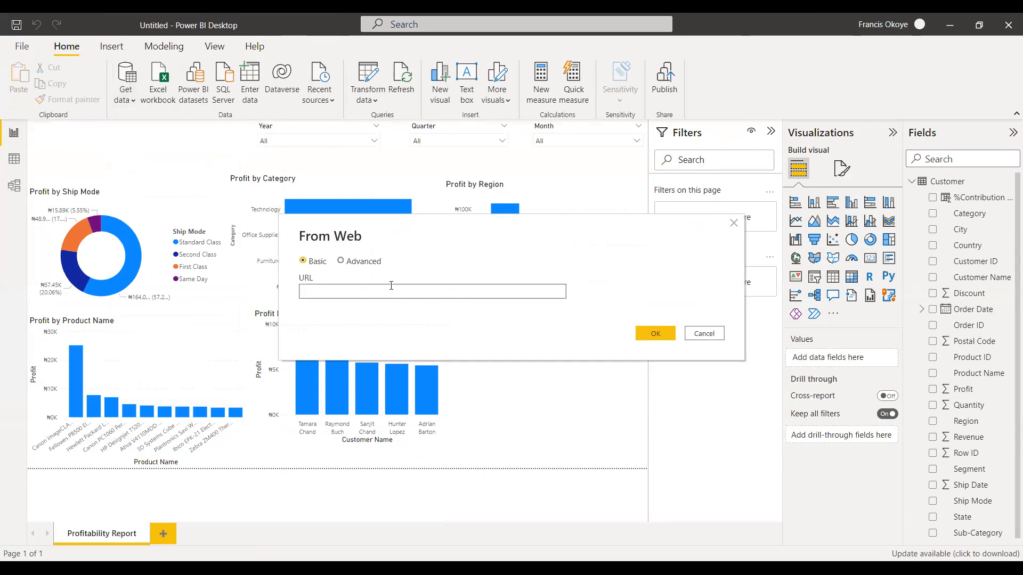
click(343, 261)
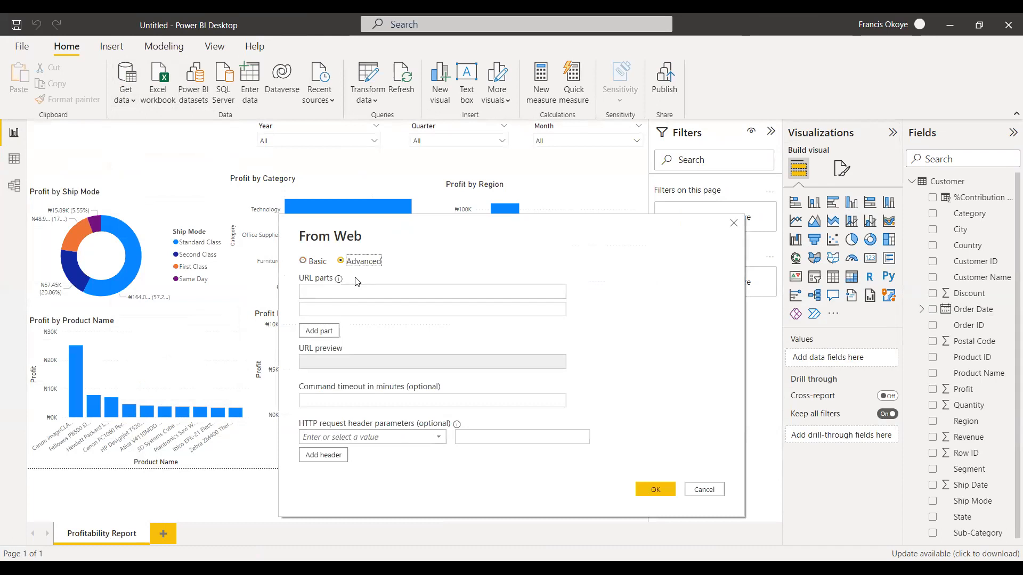
click(308, 261)
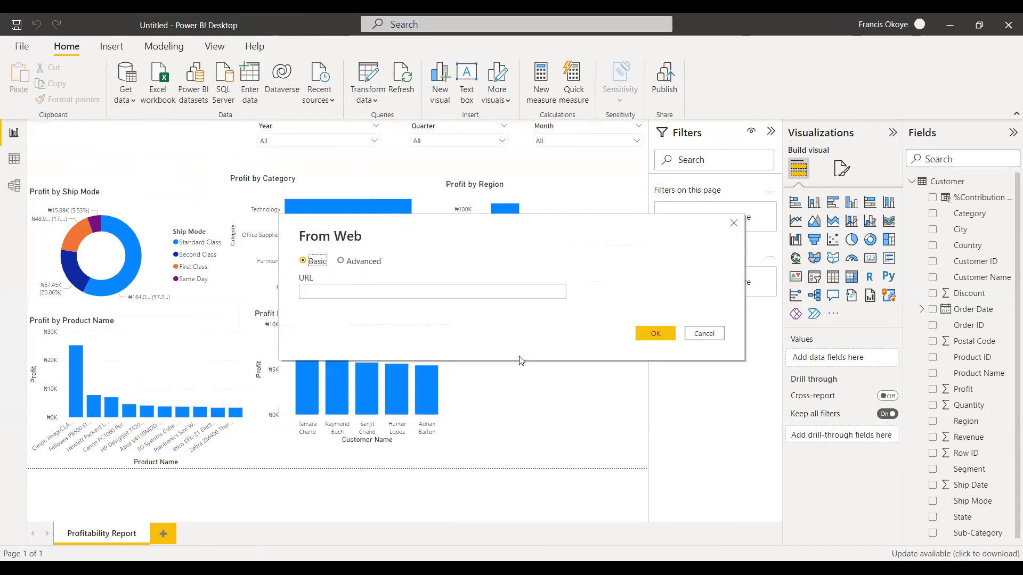
click(702, 334)
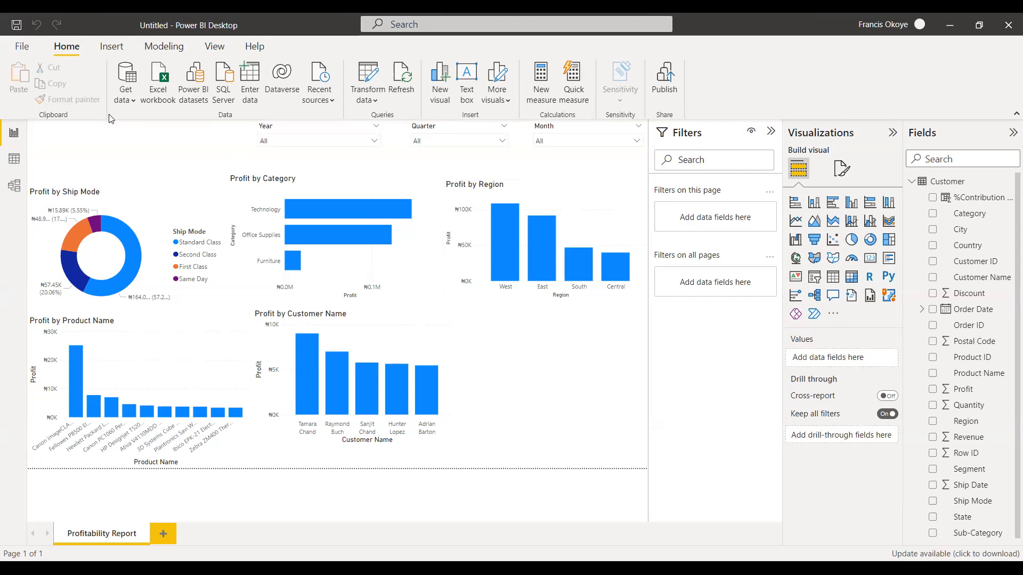
Try to import the customers and Expenses tables from the "Basic Excel WORKBOOK new" file on the Desktop.
click(126, 96)
click(148, 142)
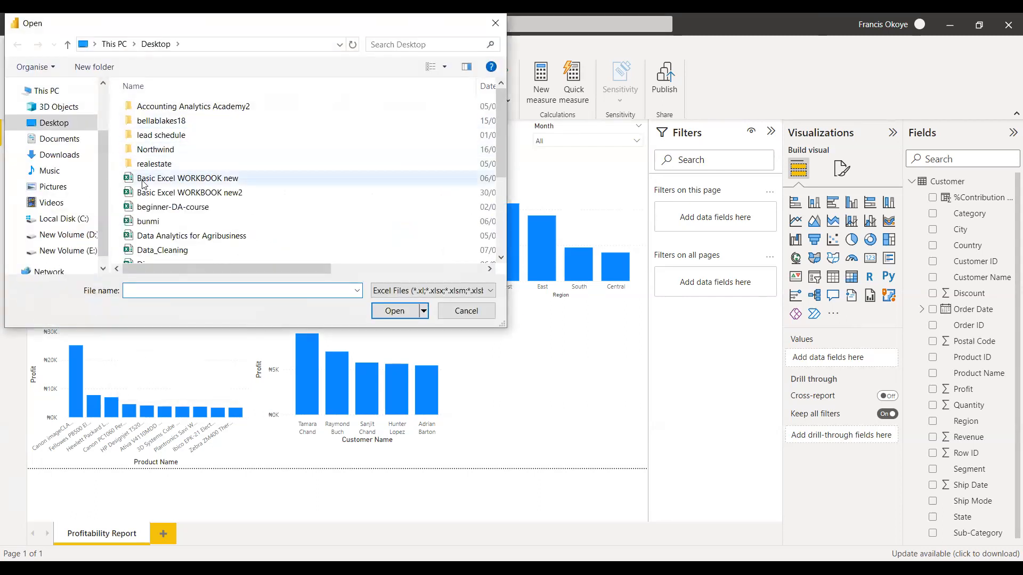
click(213, 178)
click(405, 311)
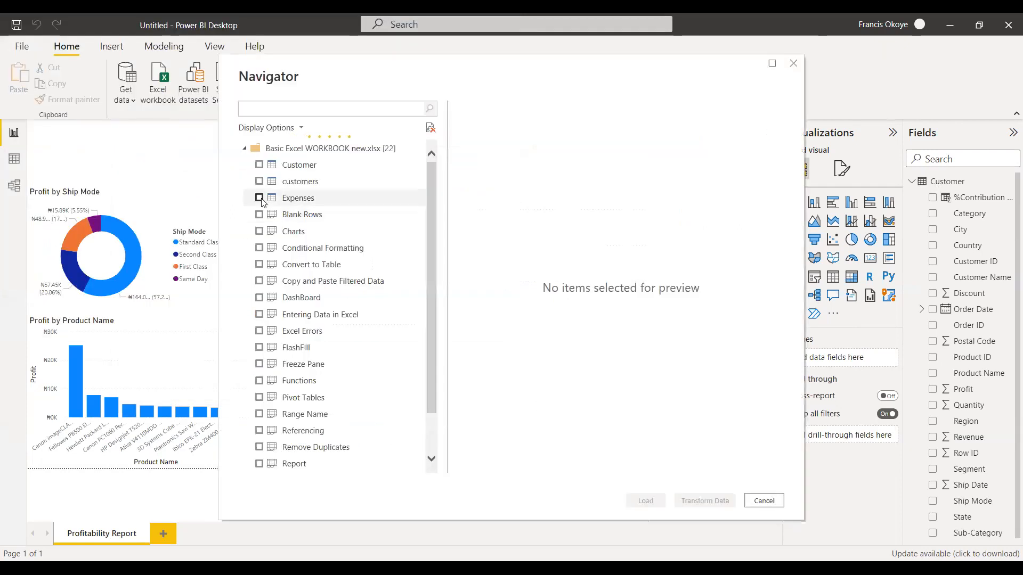
click(260, 198)
click(259, 181)
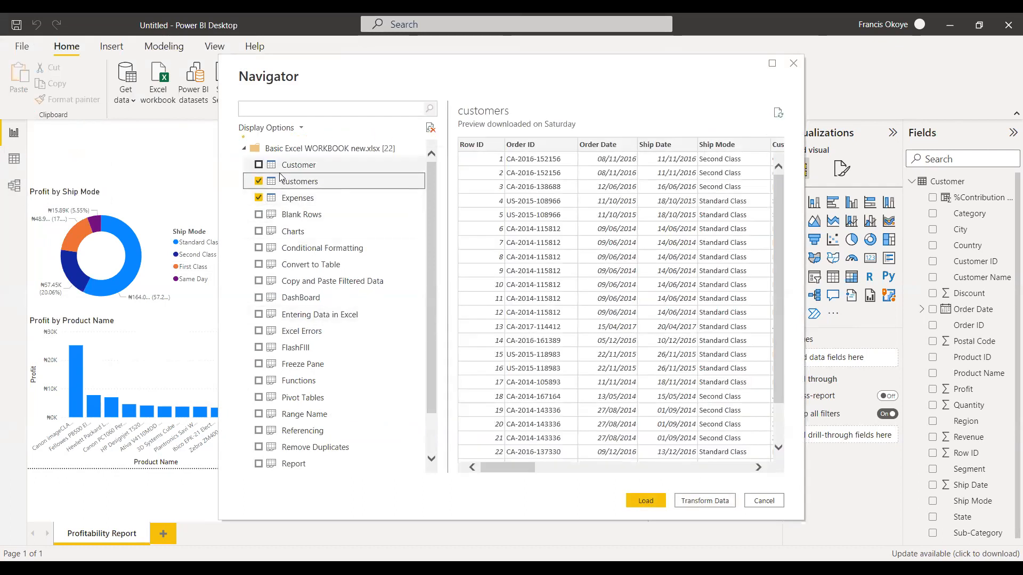
click(259, 182)
click(259, 198)
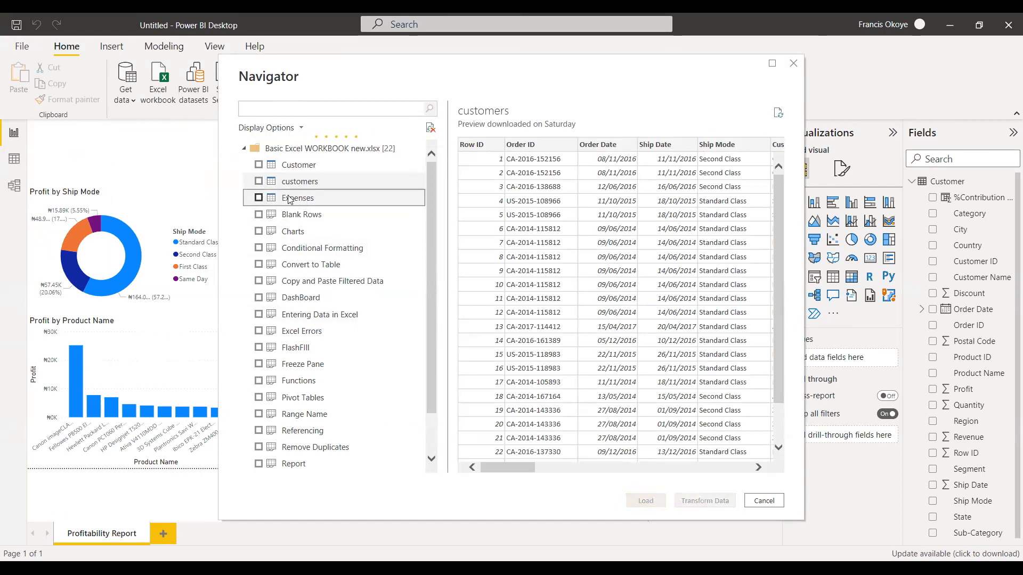
drag(432, 174, 291, 151)
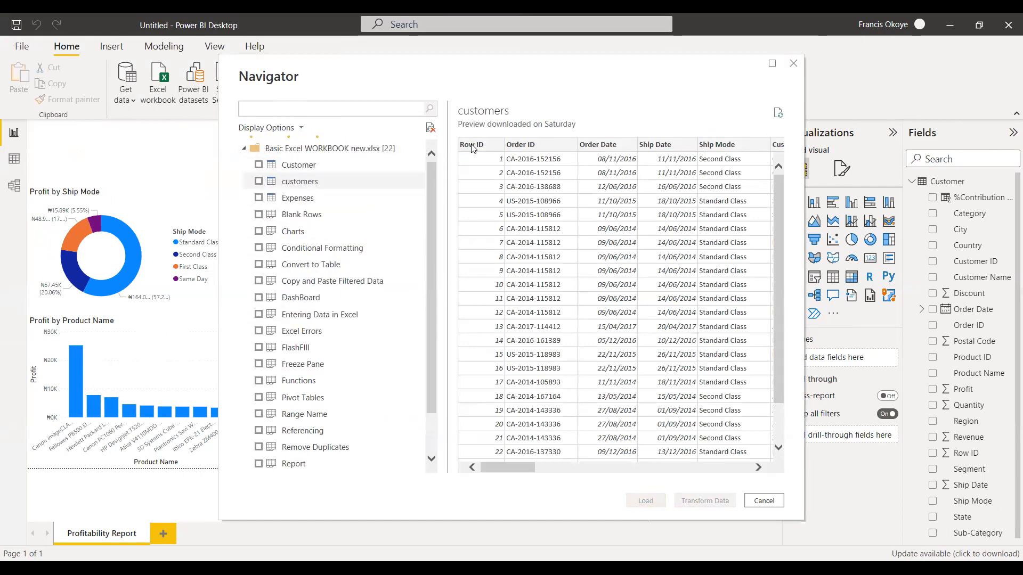
click(764, 501)
Import the Data sheet from the bunmi Excel workbook on the Desktop and load it into the model.
click(118, 104)
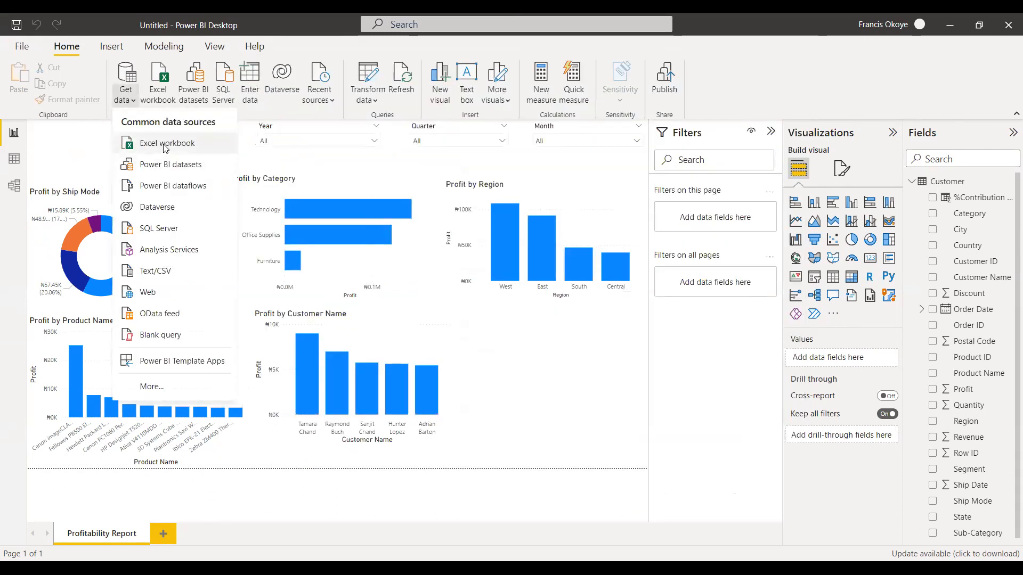
click(165, 148)
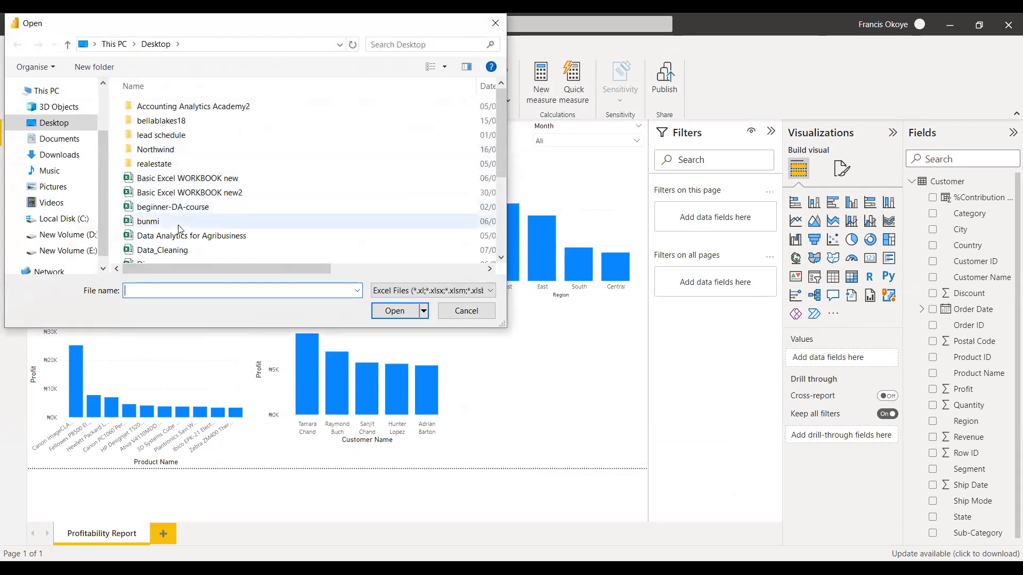
click(151, 226)
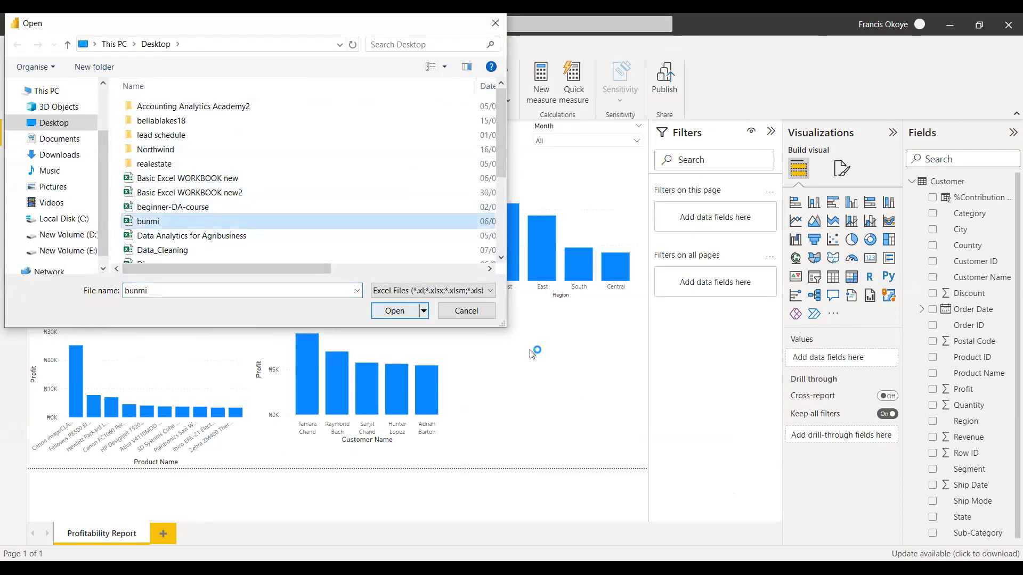
key(Return)
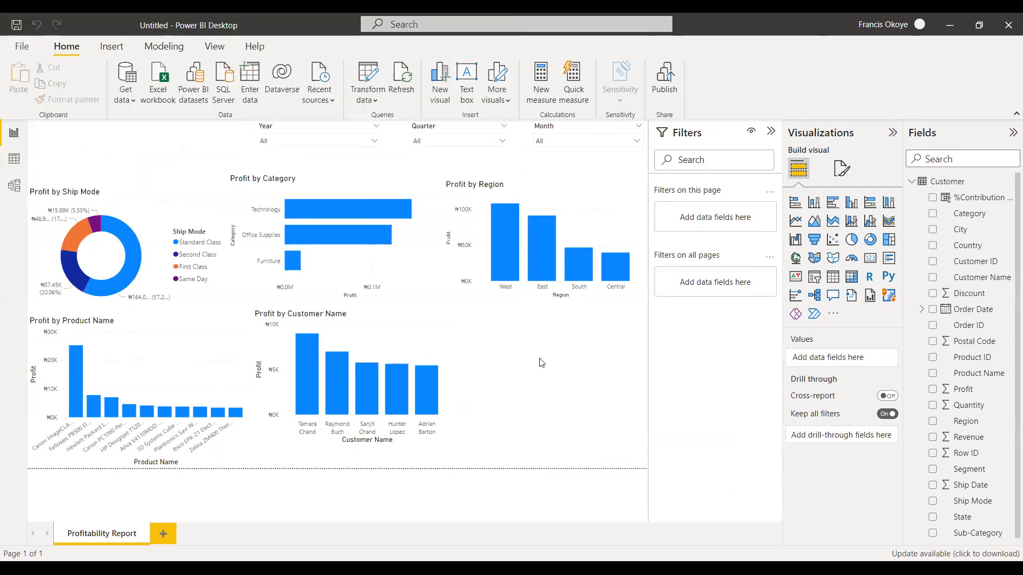
click(262, 168)
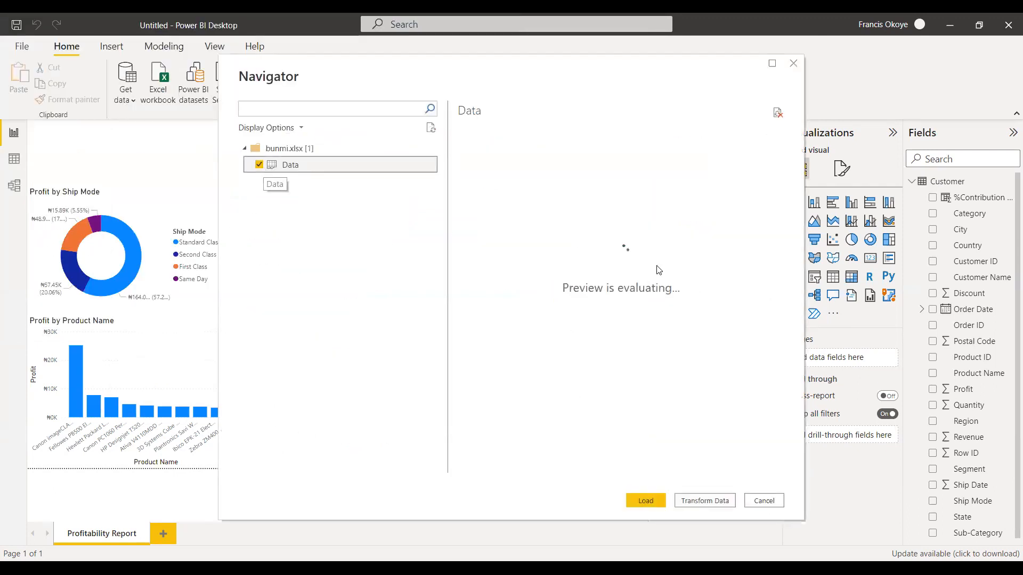
drag(649, 474, 680, 474)
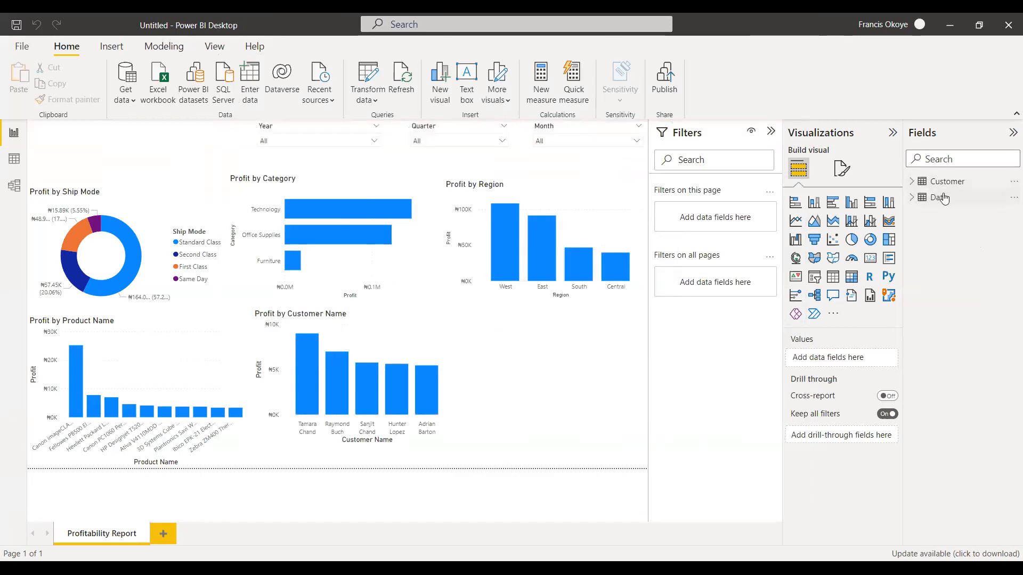
Select the newly loaded Data table and view it in the data view.
click(942, 198)
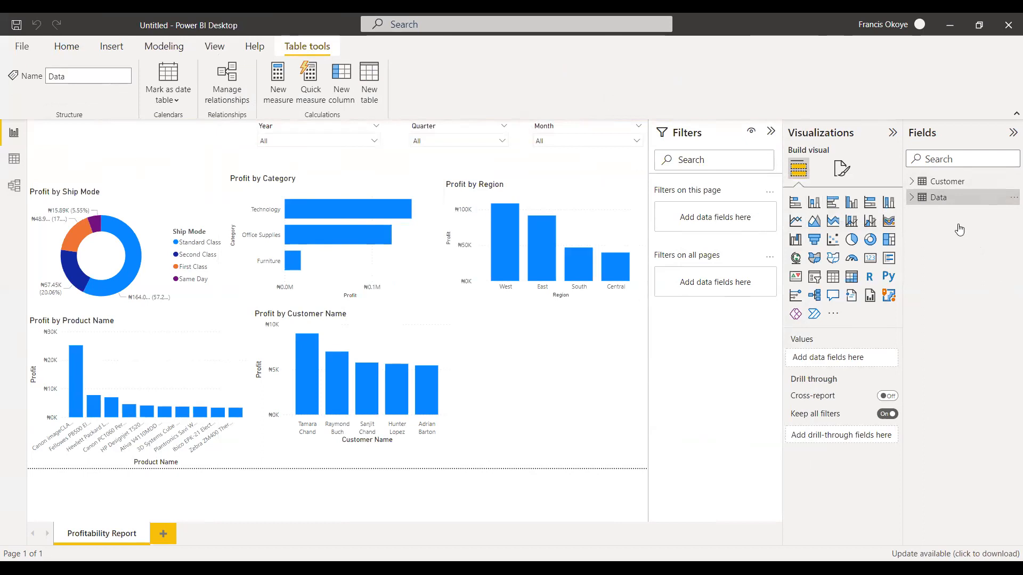
click(13, 159)
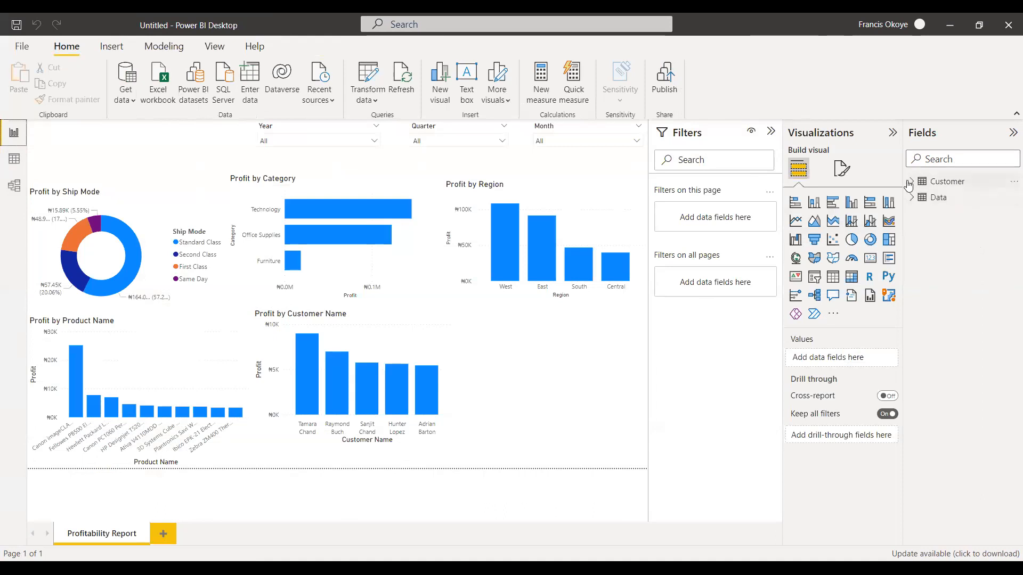
Open the model view and reposition the Data table slightly closer to the Customer table.
click(912, 181)
click(911, 182)
click(14, 185)
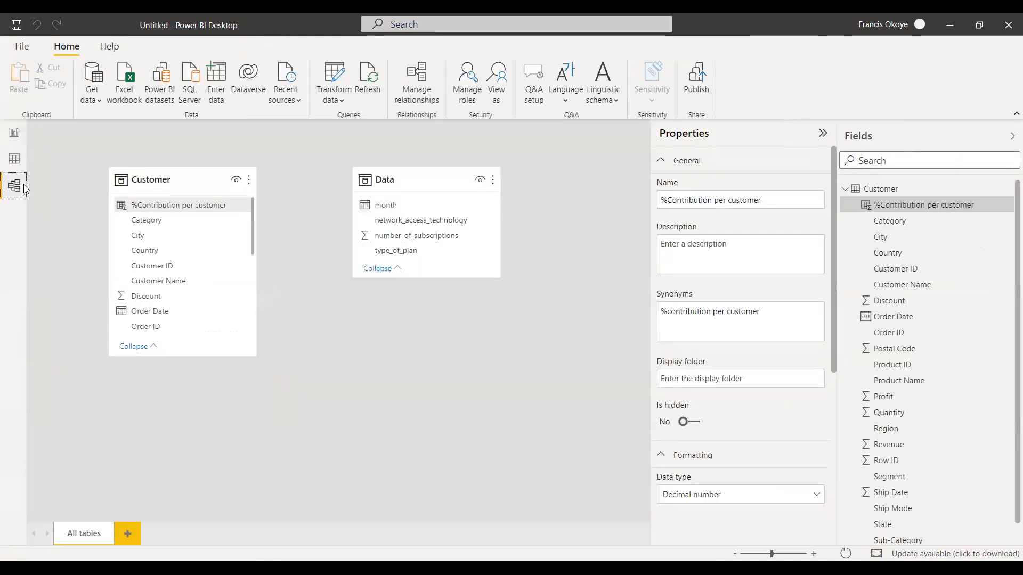
drag(418, 184, 403, 192)
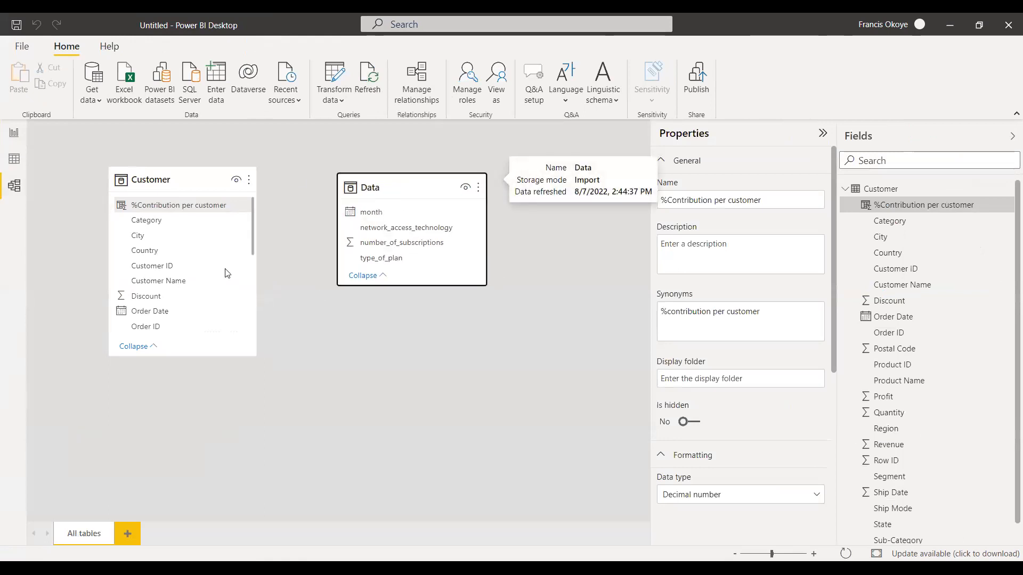
Try to relate the Data table's month column to the Customer table's Order Date column.
click(382, 213)
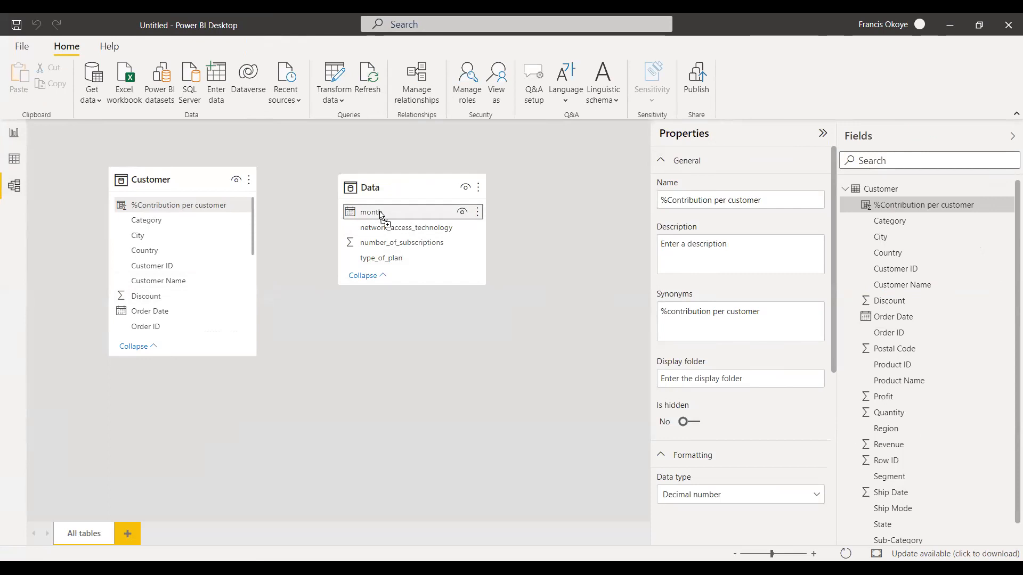
drag(380, 212, 203, 297)
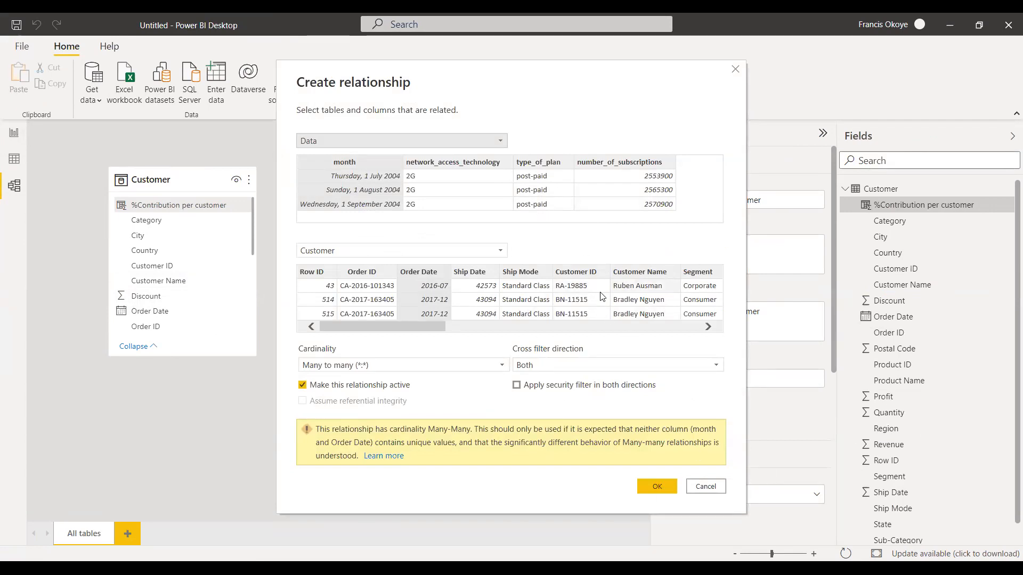
click(706, 486)
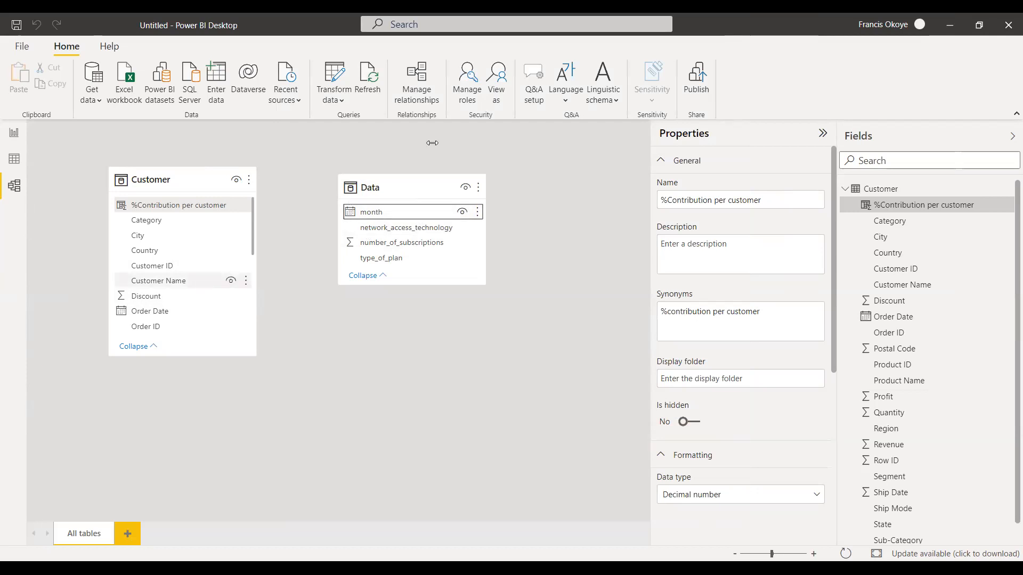
click(14, 136)
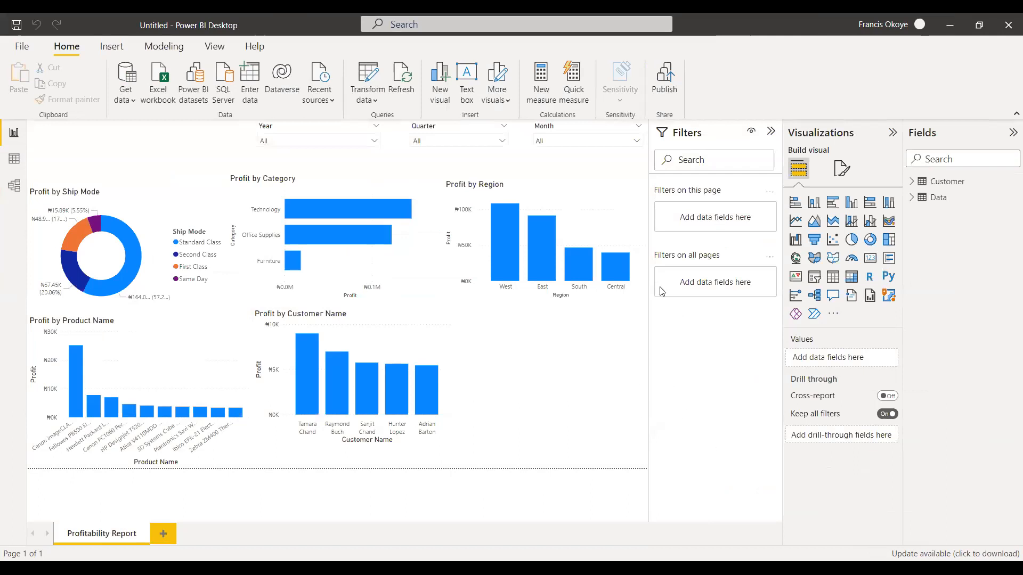
click(581, 191)
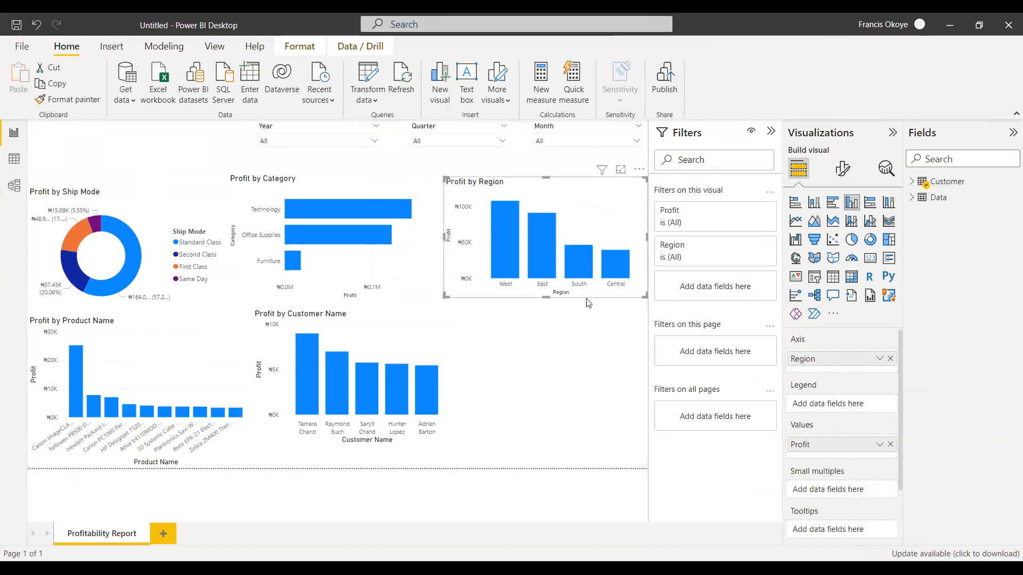
click(13, 186)
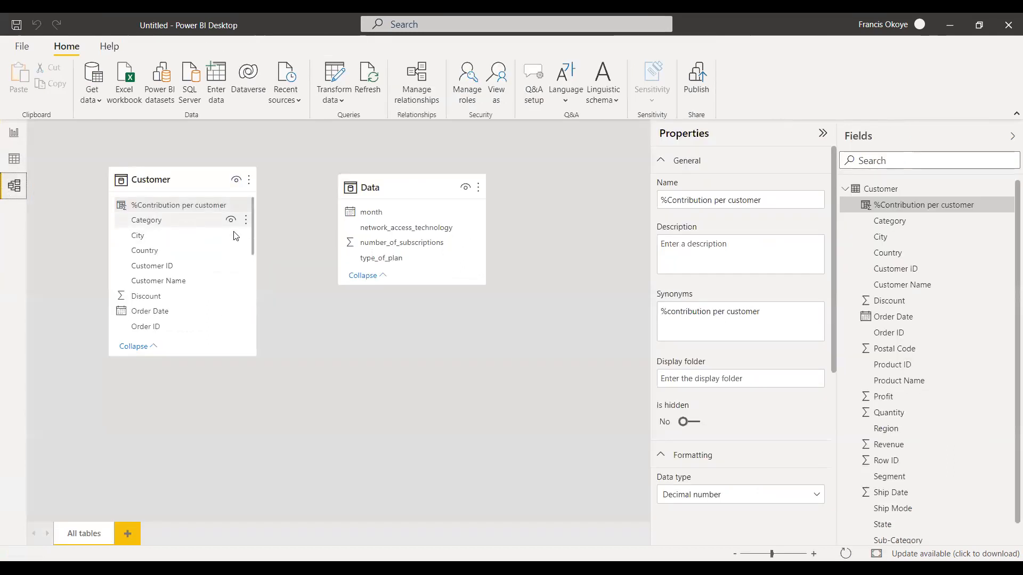
click(382, 276)
click(382, 236)
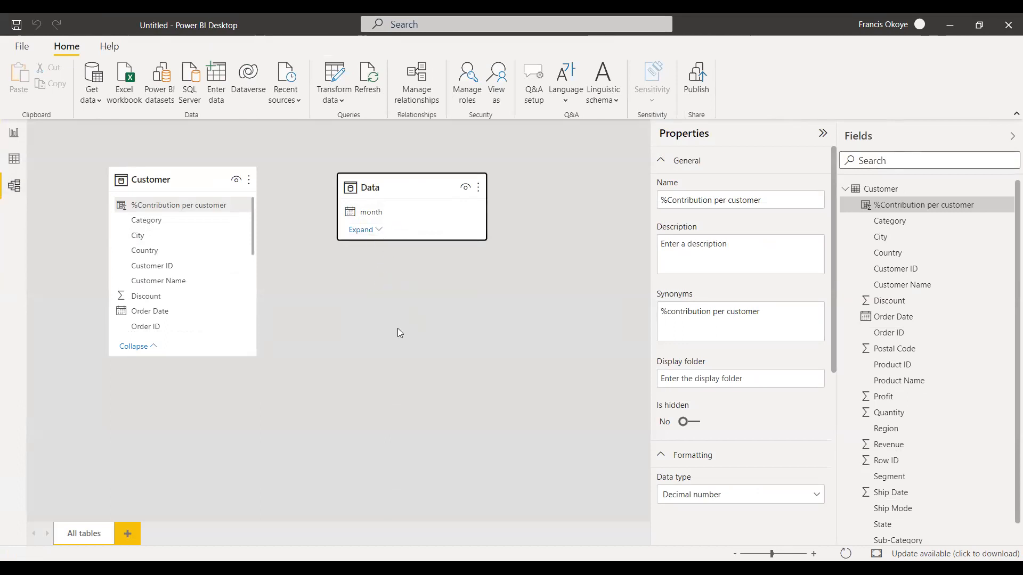
click(376, 231)
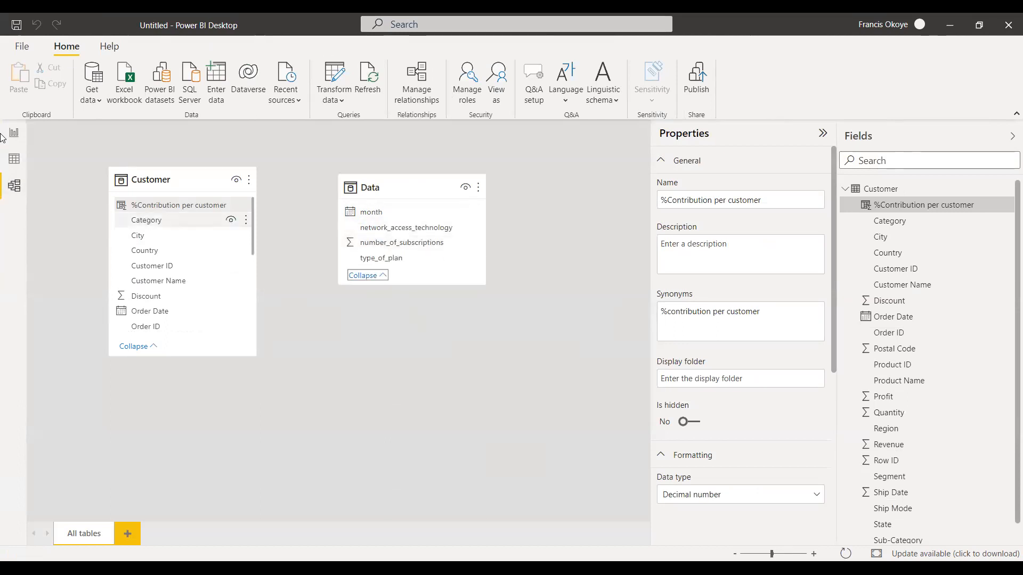
Examine the Data table's month column and the Customer table's Order Date column in the data view.
click(11, 162)
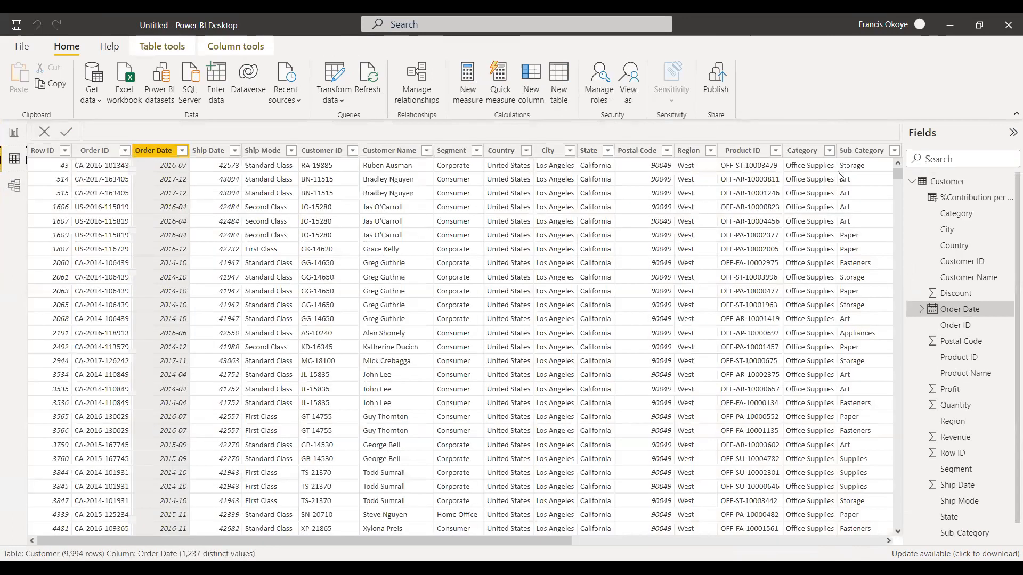
click(912, 182)
click(912, 198)
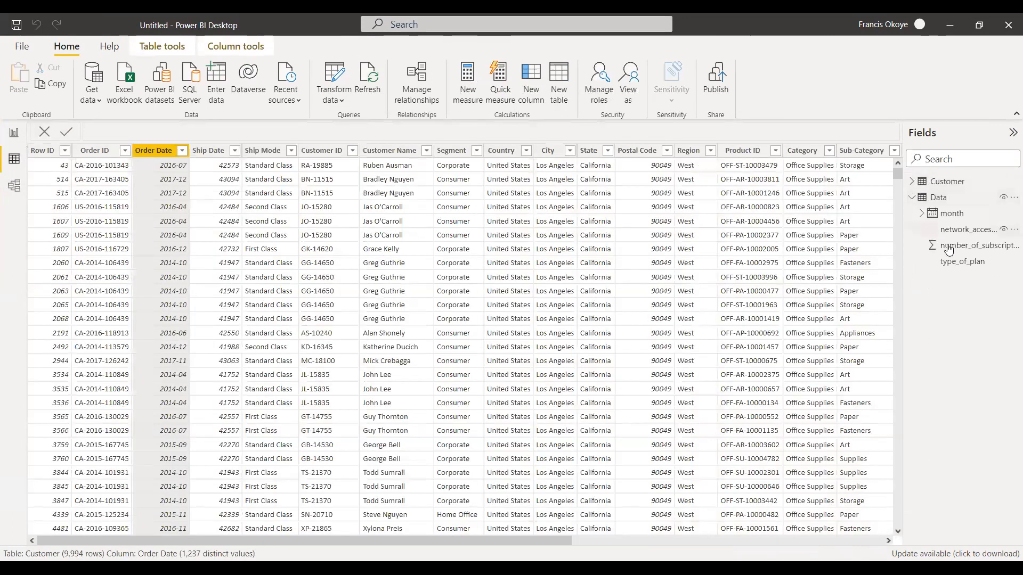
click(976, 217)
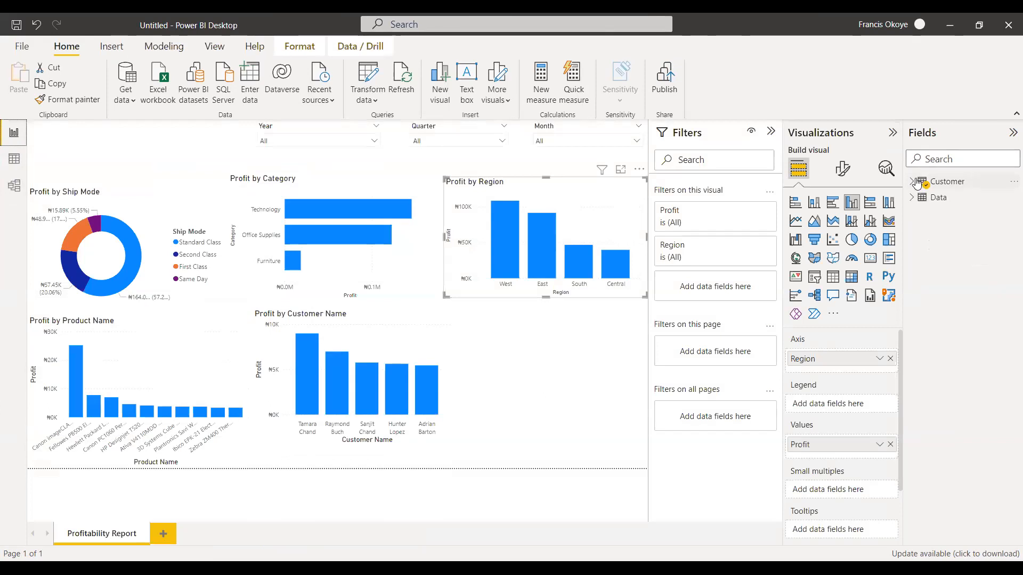
click(920, 183)
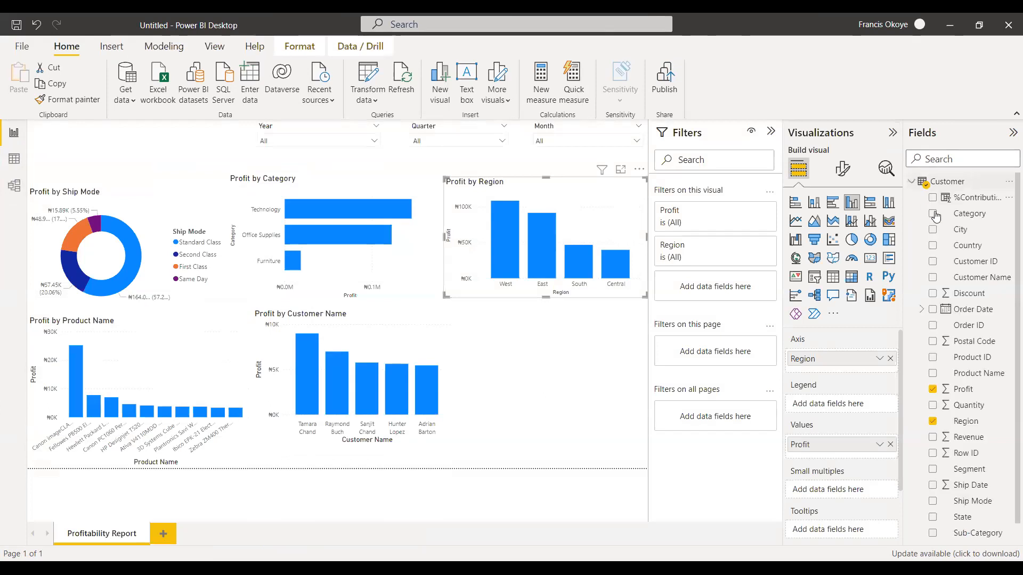
click(15, 163)
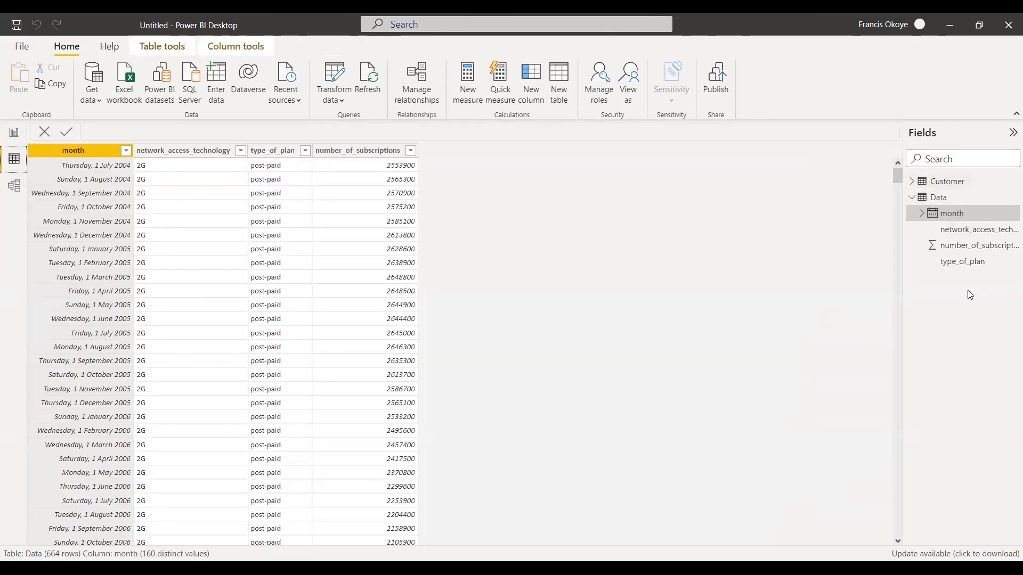
click(937, 182)
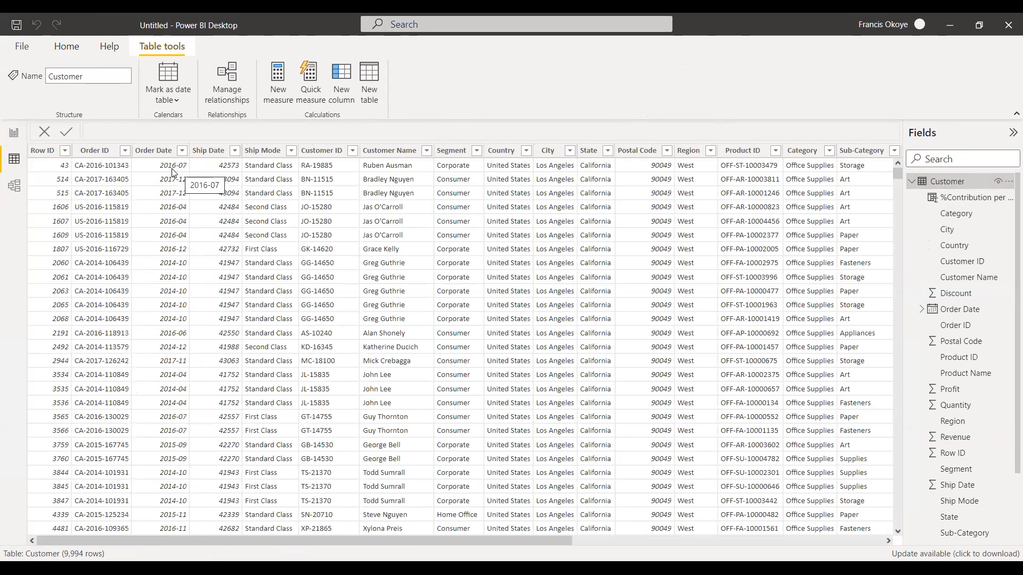
Create an active many-to-many relationship between Data's month and Customer's Order Date columns, with cross filtering in both directions.
click(14, 185)
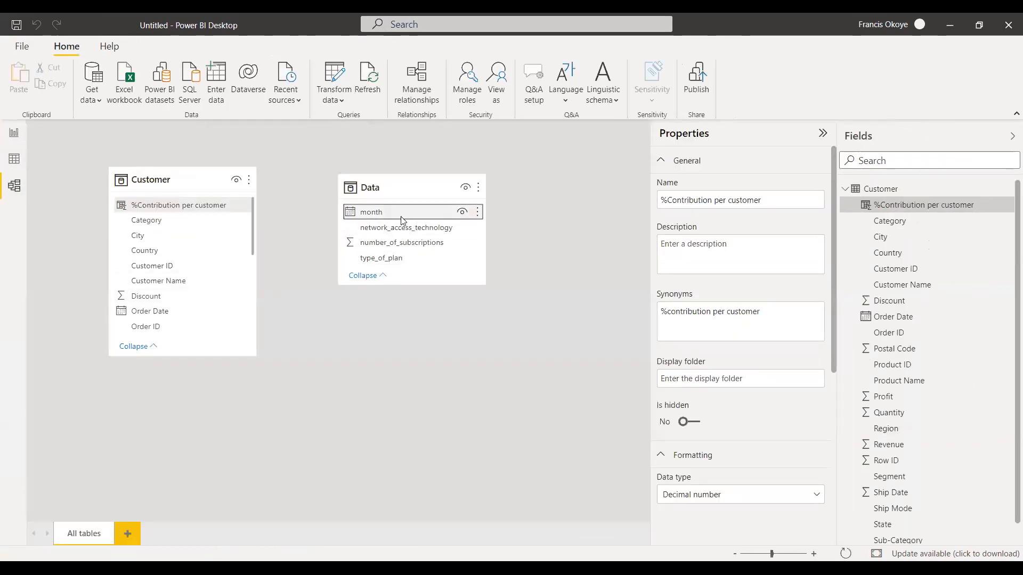
drag(402, 220, 159, 312)
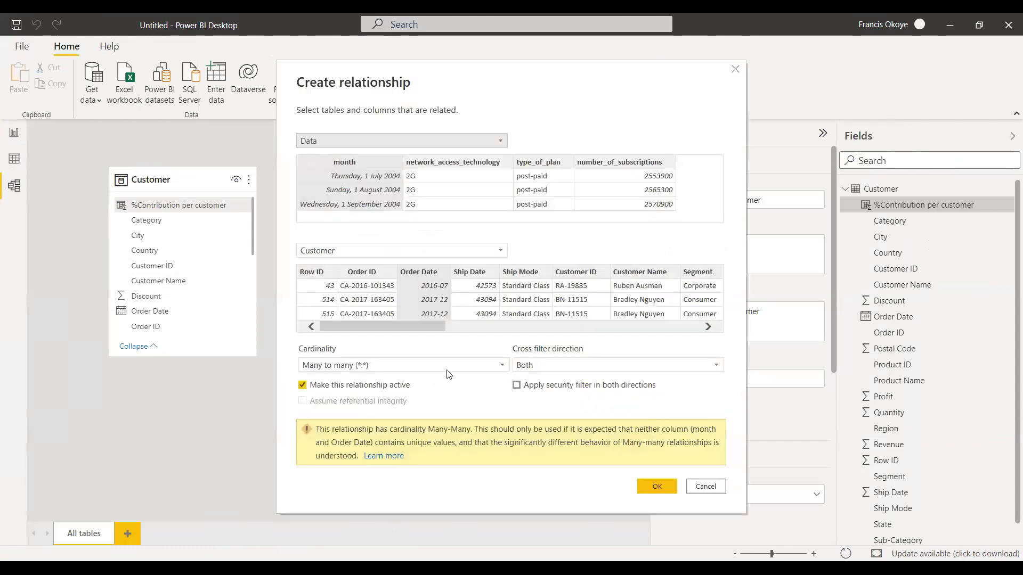
click(460, 360)
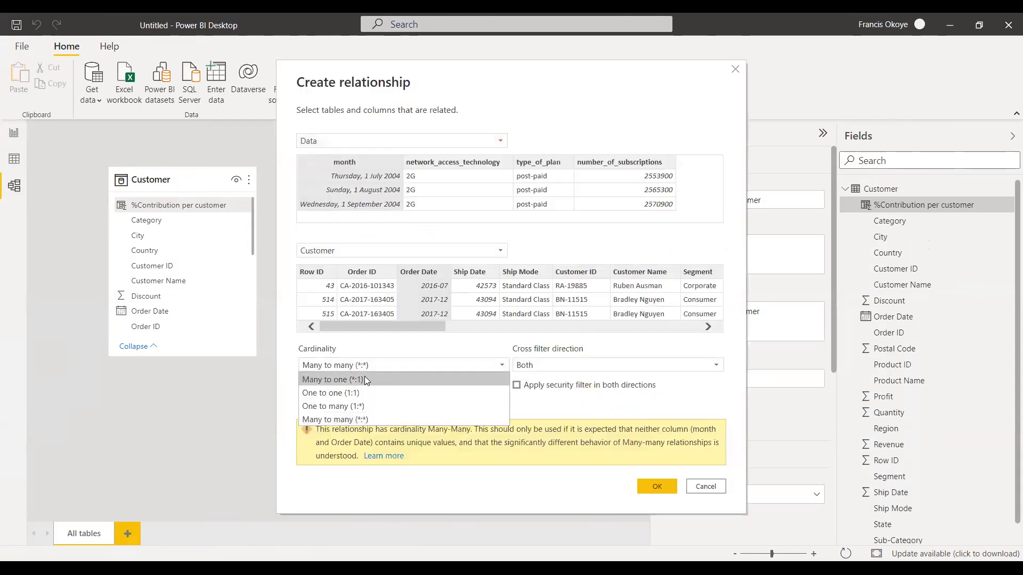
click(474, 382)
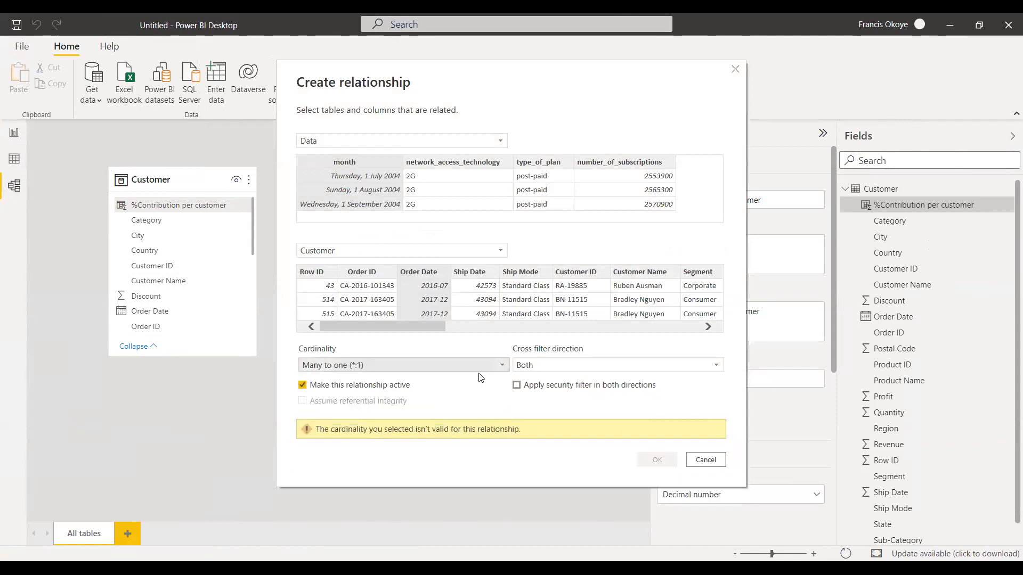
click(481, 367)
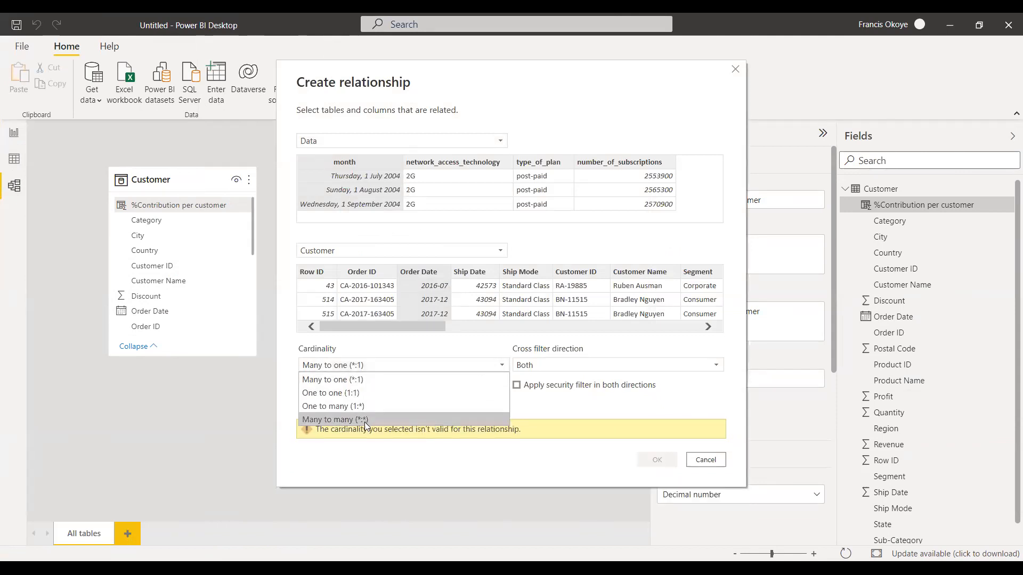
click(653, 484)
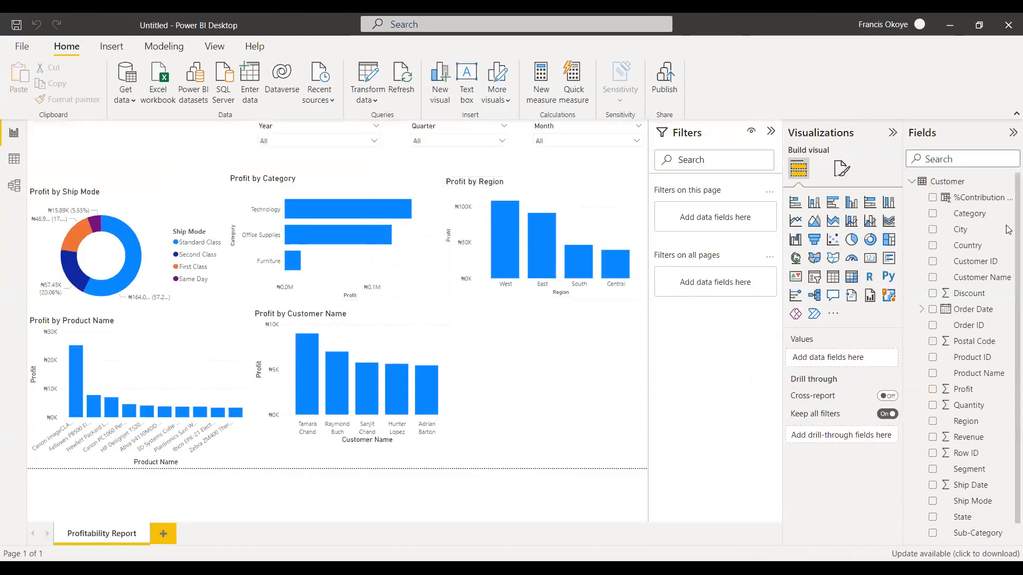
Build a clustered column chart of Profit by the Data table's type_of_plan on the report page, and delete it.
click(912, 181)
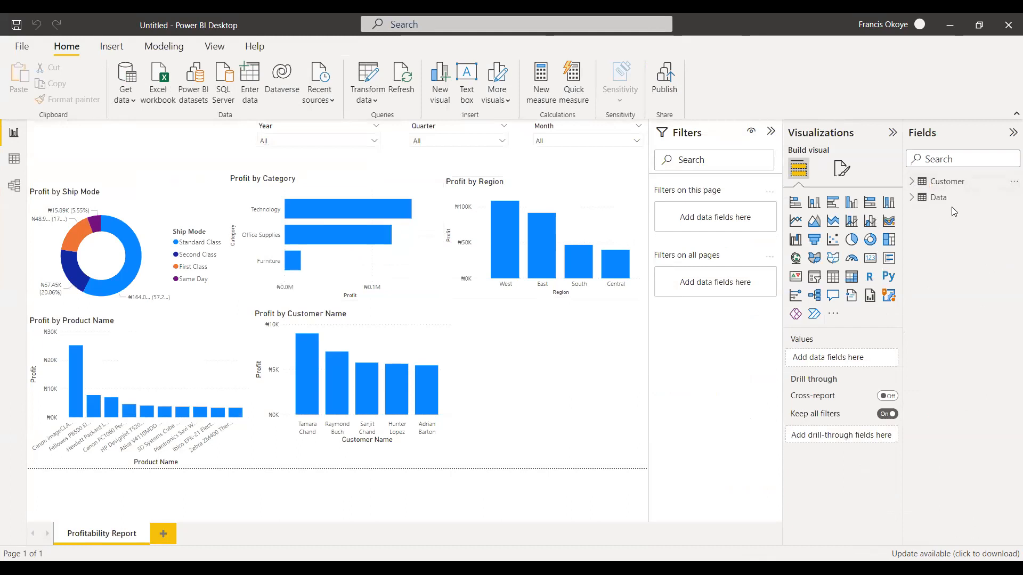
click(913, 198)
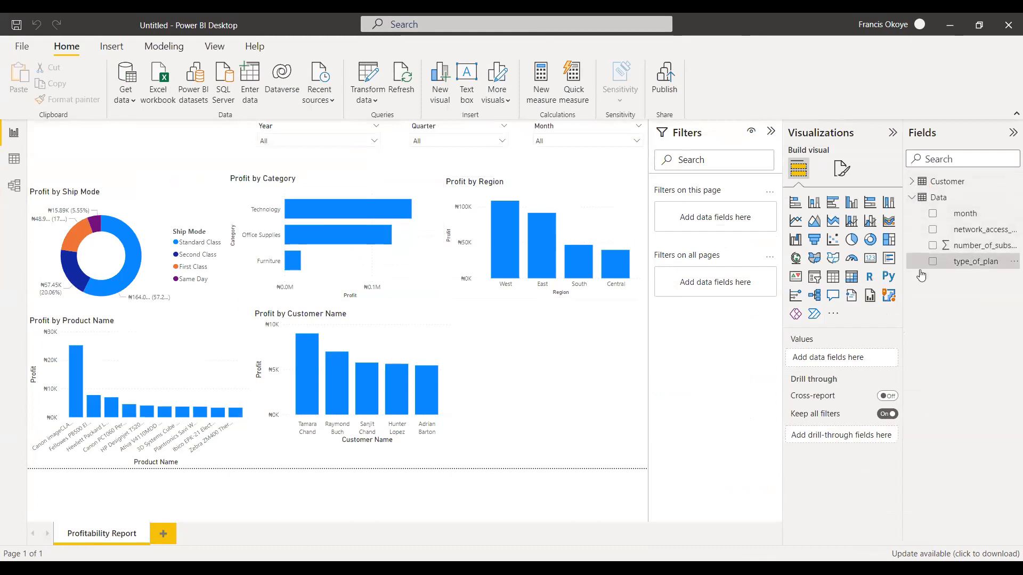
click(932, 261)
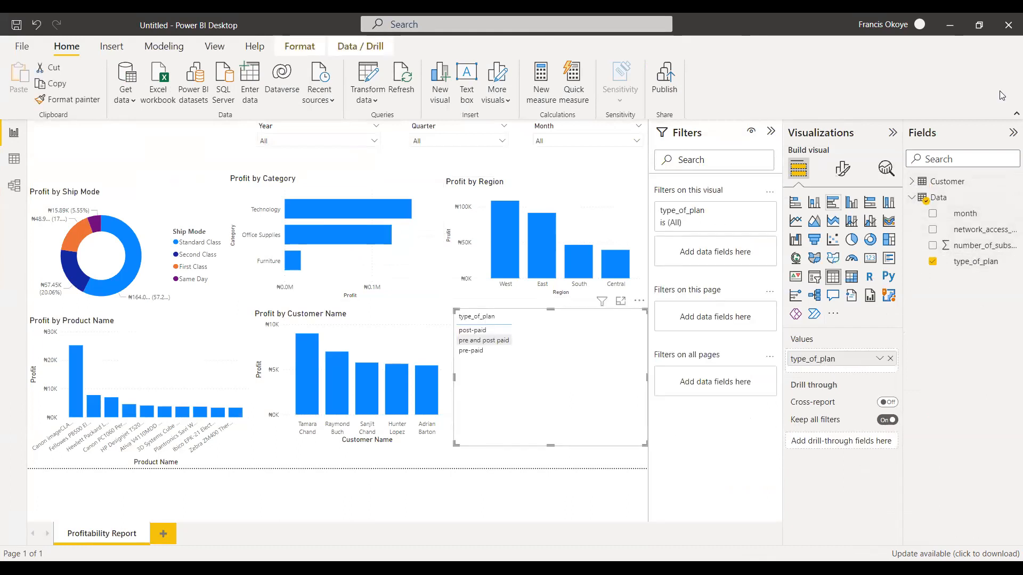
click(912, 197)
click(912, 181)
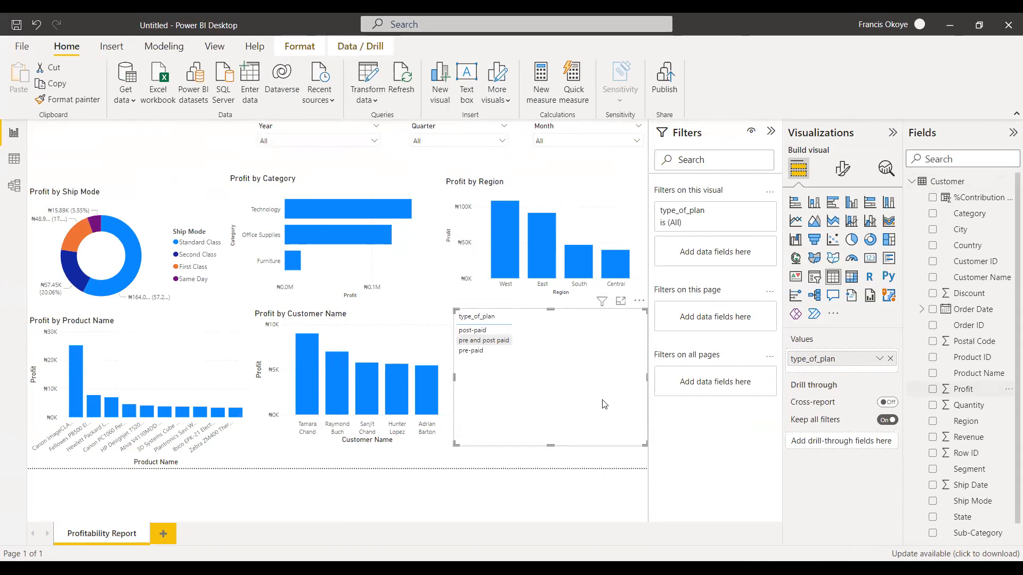
drag(605, 405, 598, 385)
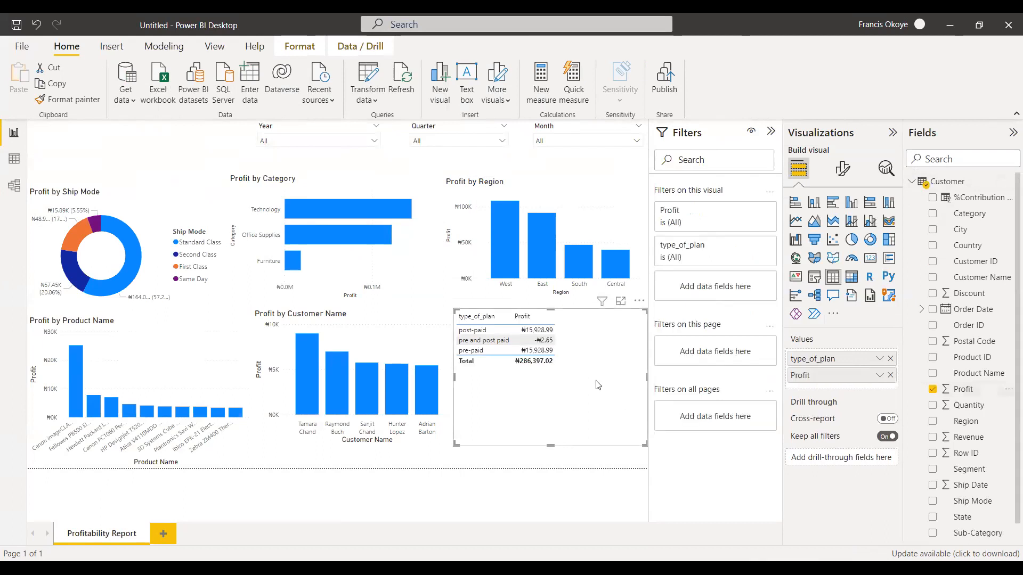
click(852, 203)
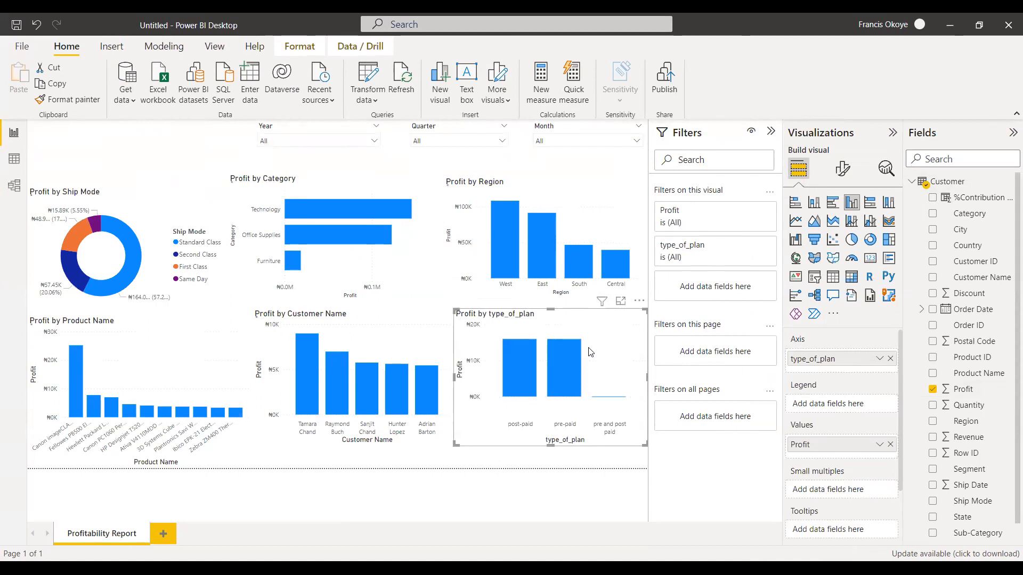
key(Delete)
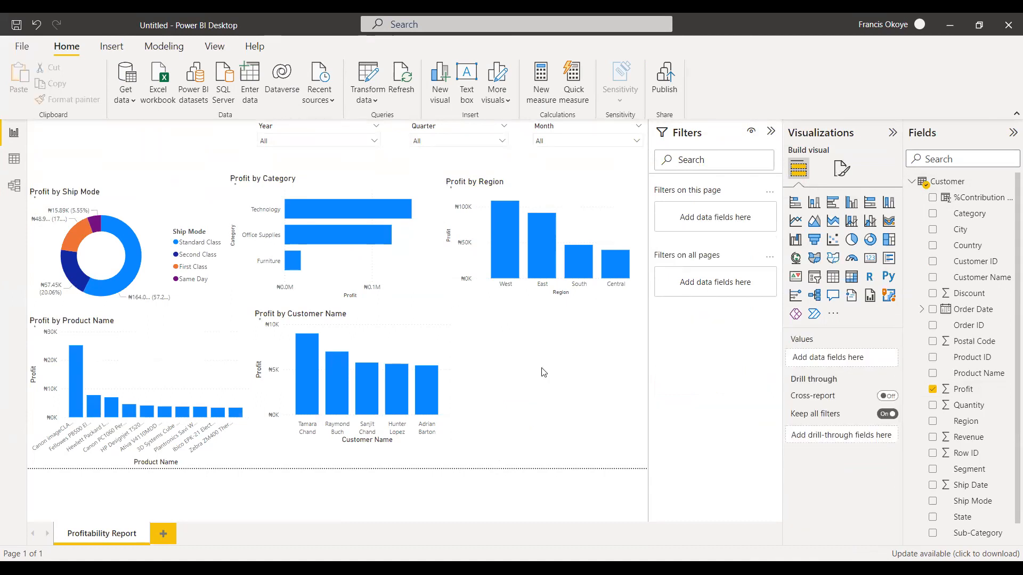
Adjust the page layout by slightly shifting the Profit by Customer Name, Profit by Region and Profit by Category charts.
drag(453, 354, 416, 335)
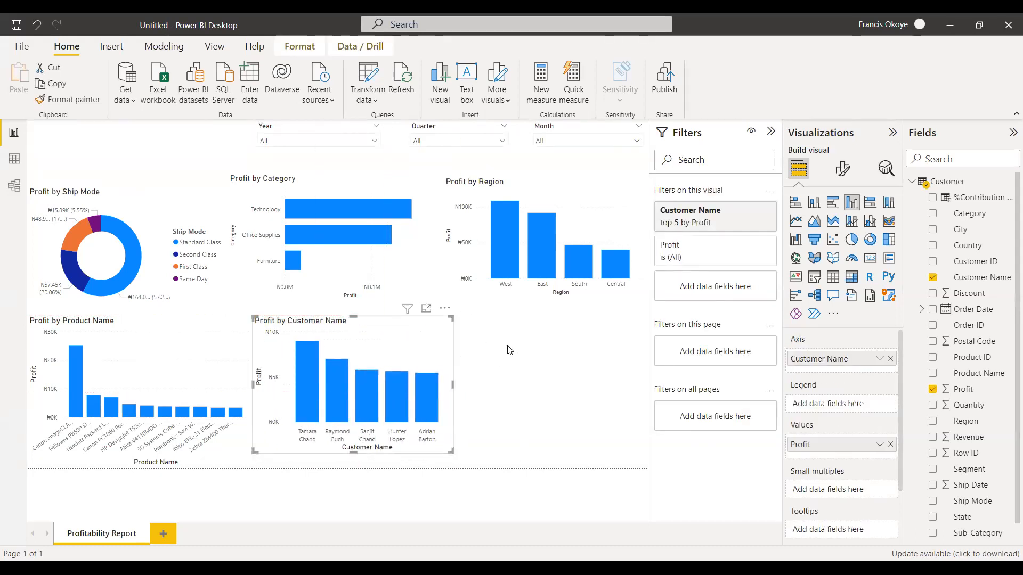
click(514, 367)
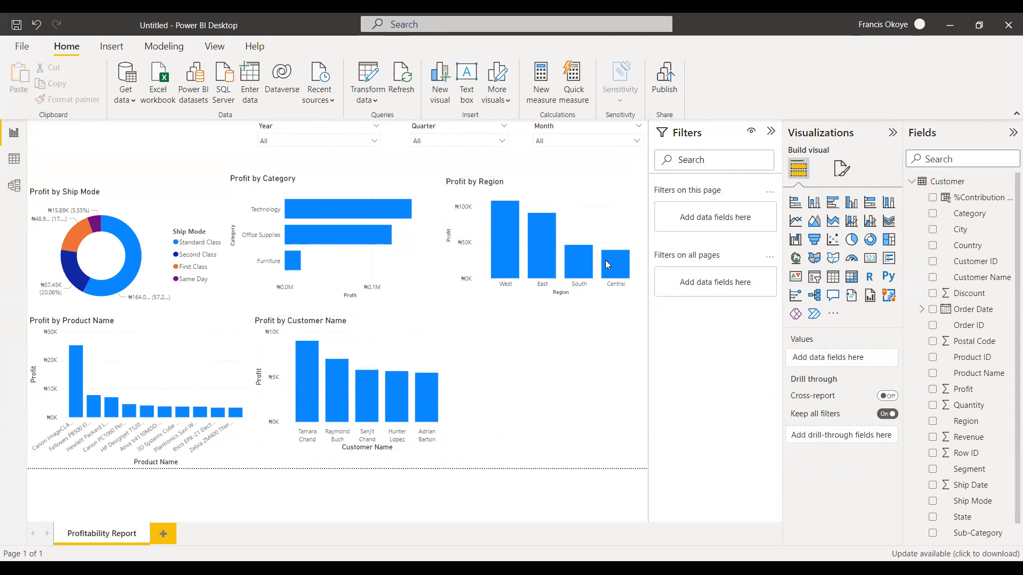
drag(569, 214, 570, 216)
click(562, 402)
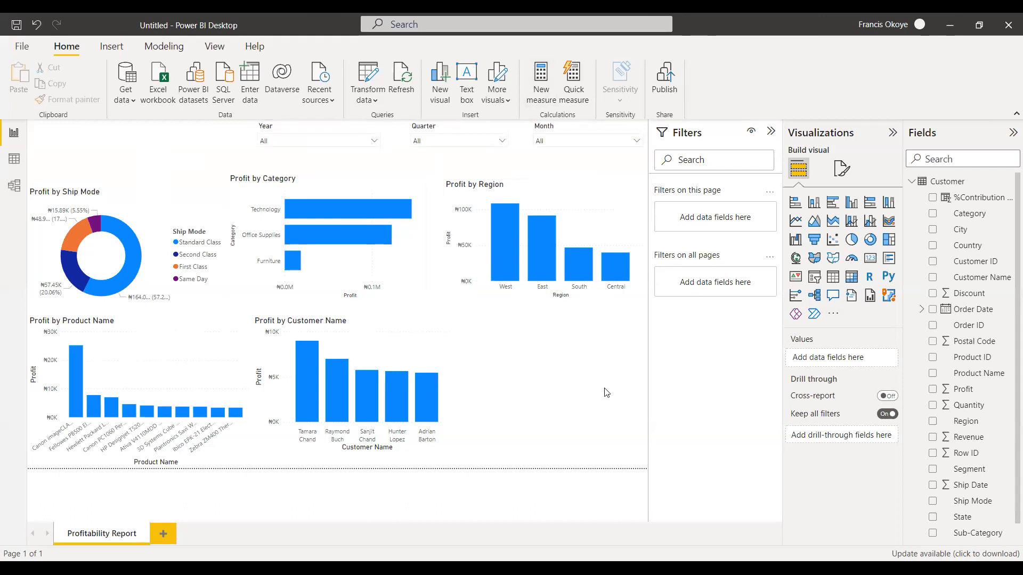
click(565, 195)
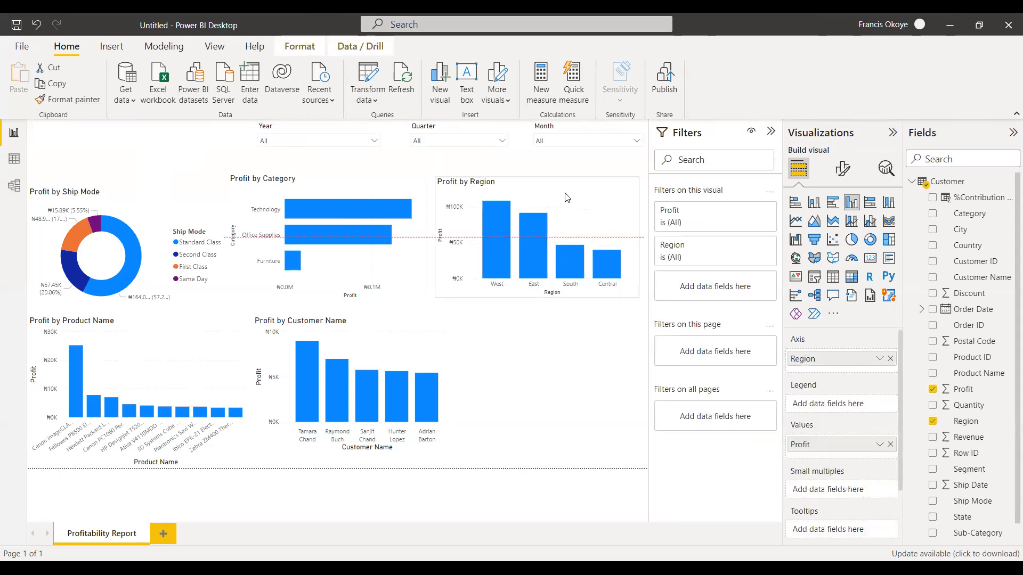
click(573, 358)
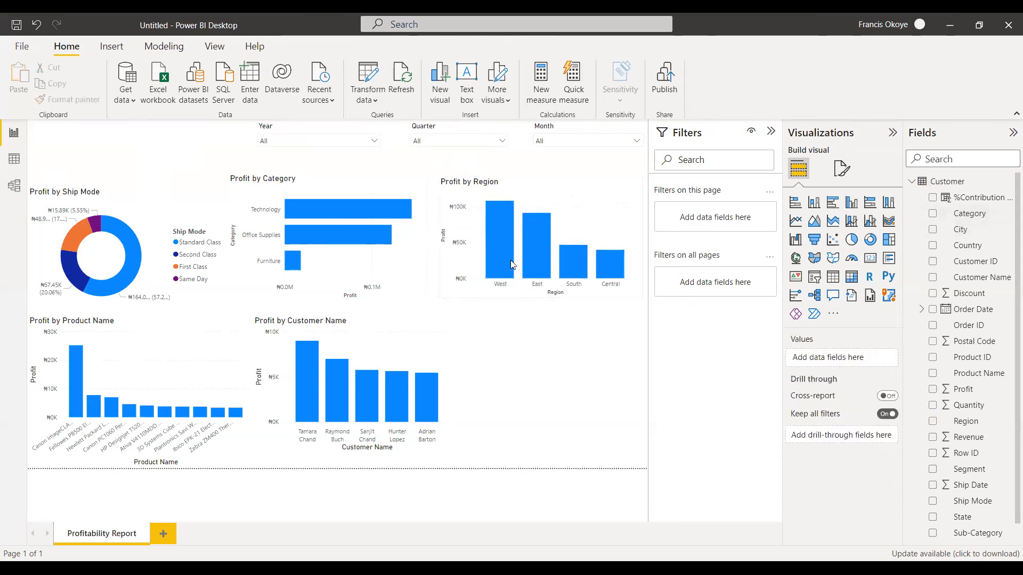
drag(380, 276, 387, 281)
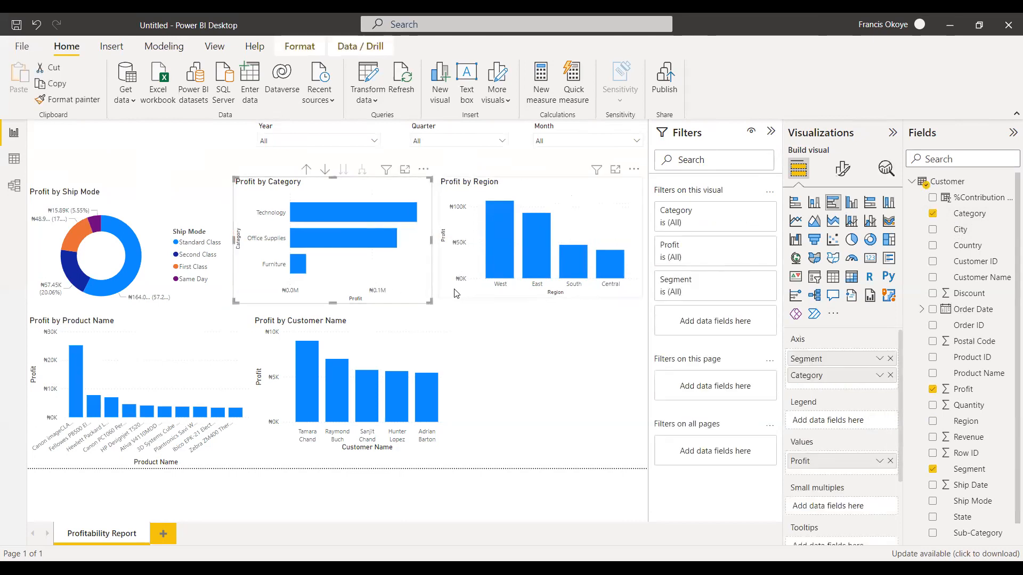
Move the Profit by Region chart slightly down the page.
drag(454, 293, 453, 299)
click(494, 361)
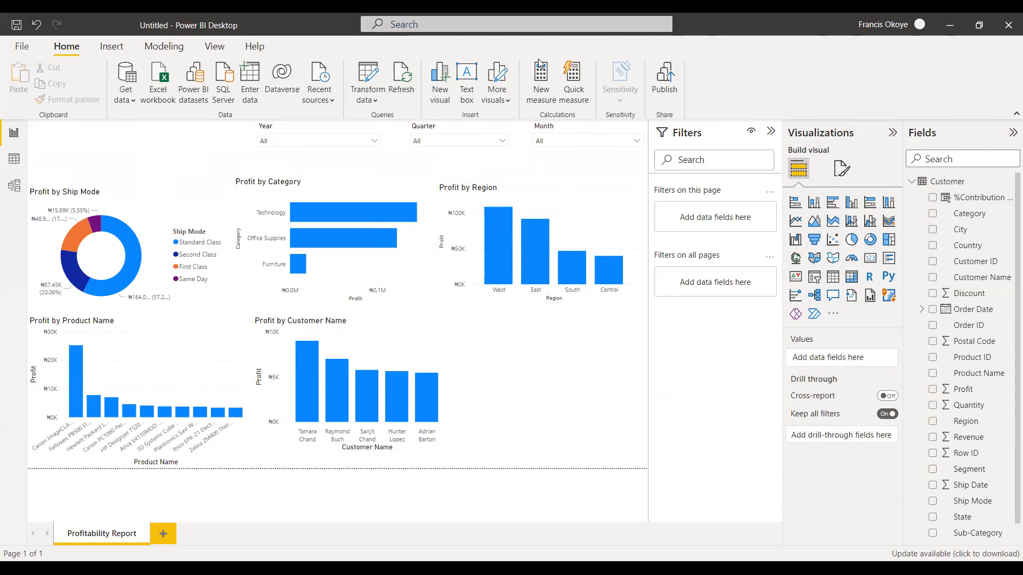
Switch the Year slicer to list style and enlarge it to fit its years.
click(375, 142)
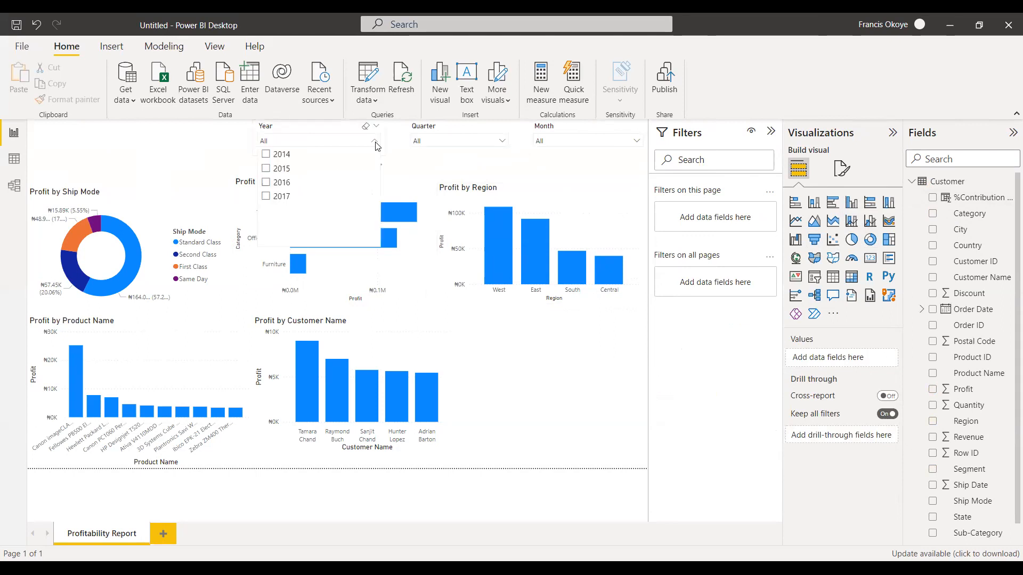
click(375, 142)
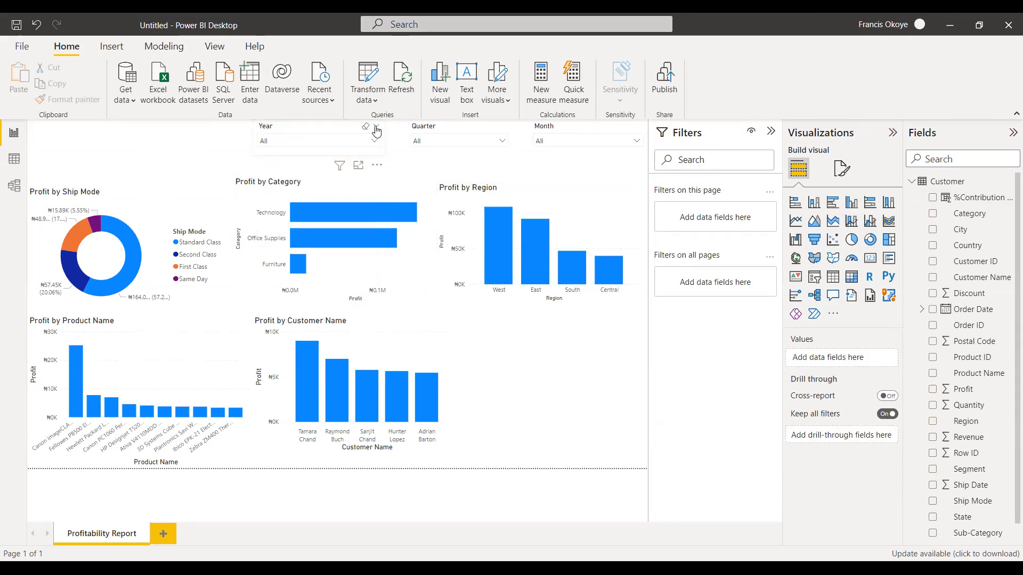
click(376, 128)
click(395, 143)
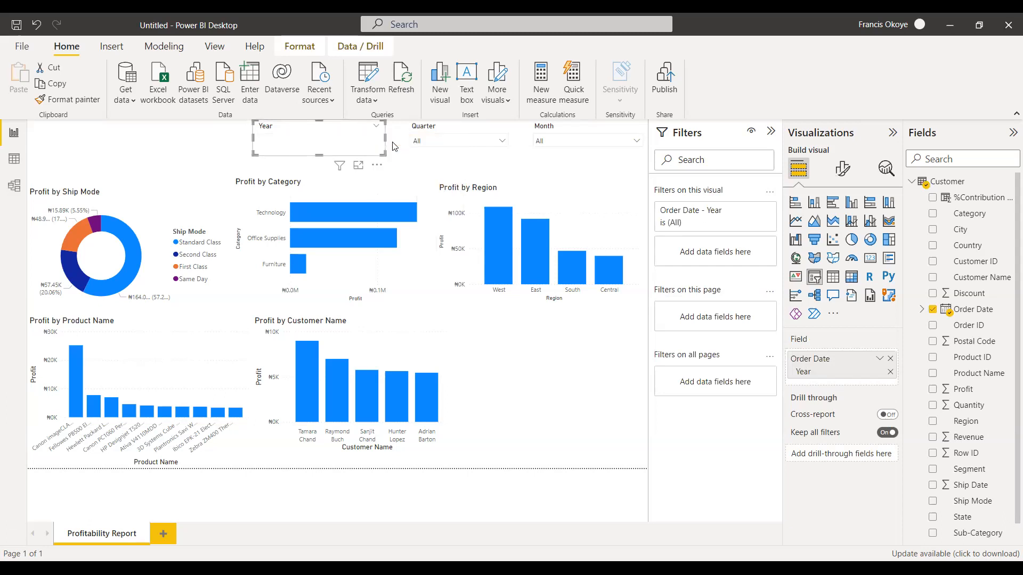
drag(319, 216, 321, 208)
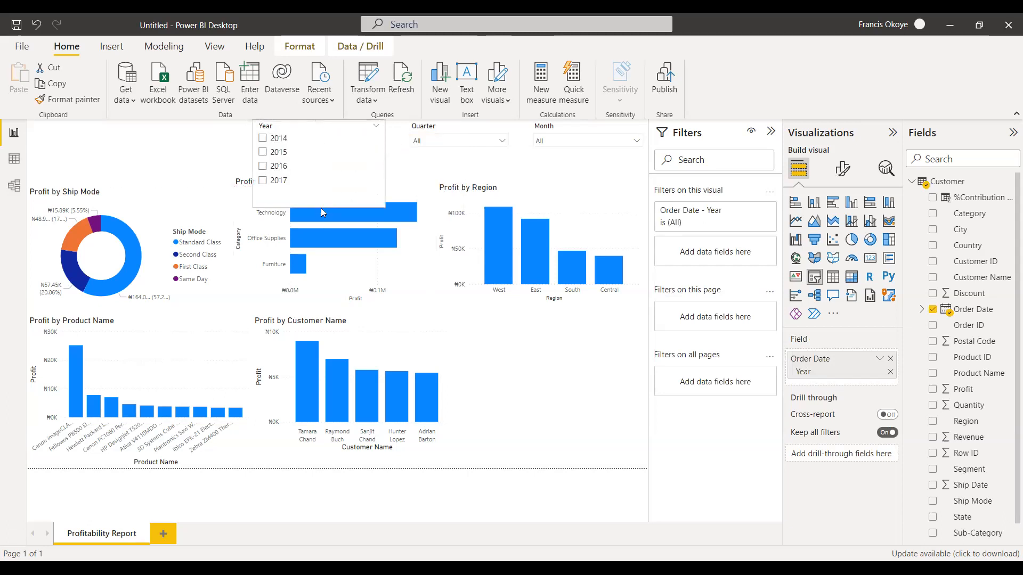
Return the Year slicer to dropdown style, reduce its height and move it above the Profit by Ship Mode chart.
click(376, 128)
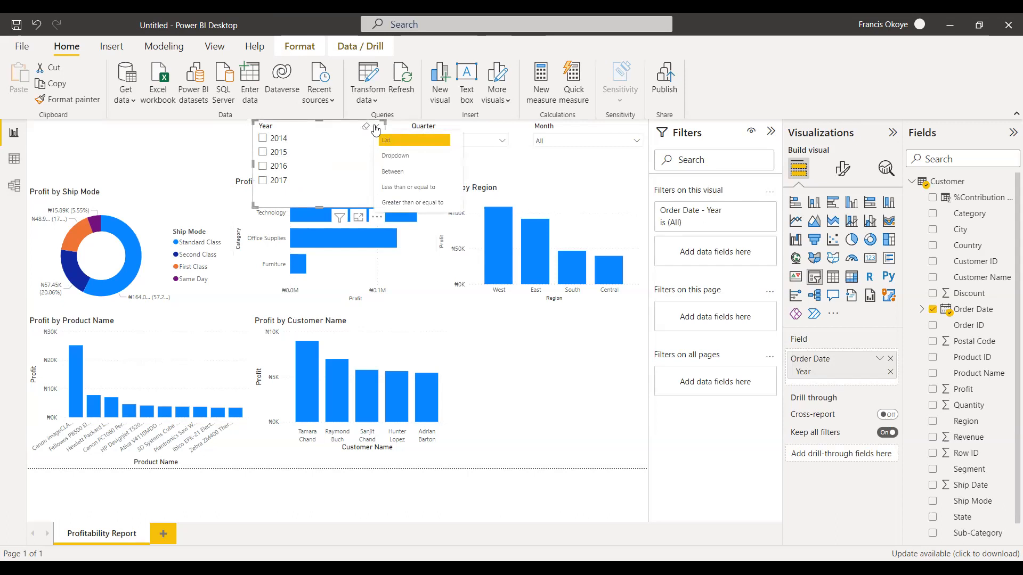
click(397, 155)
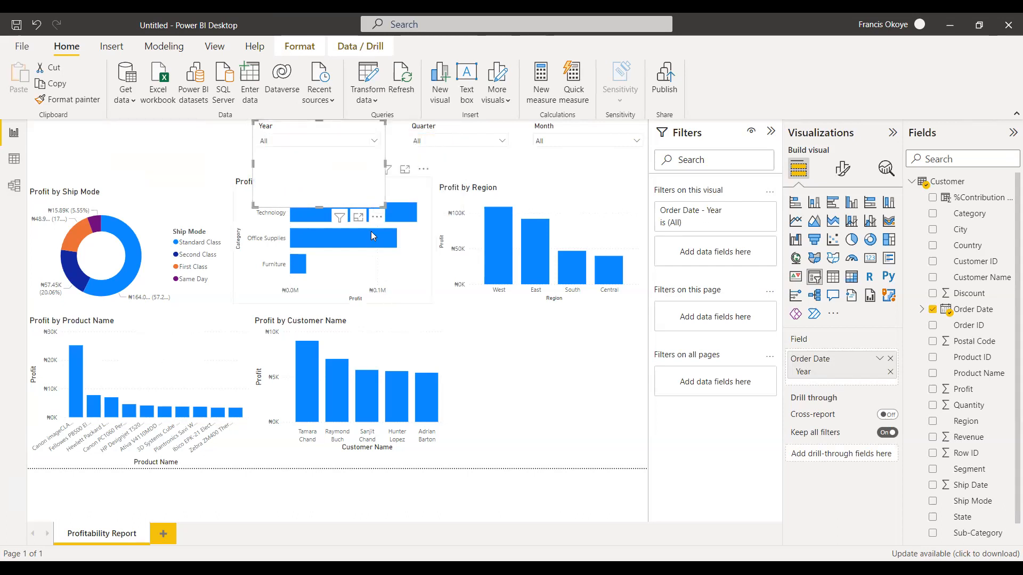
drag(321, 207, 202, 139)
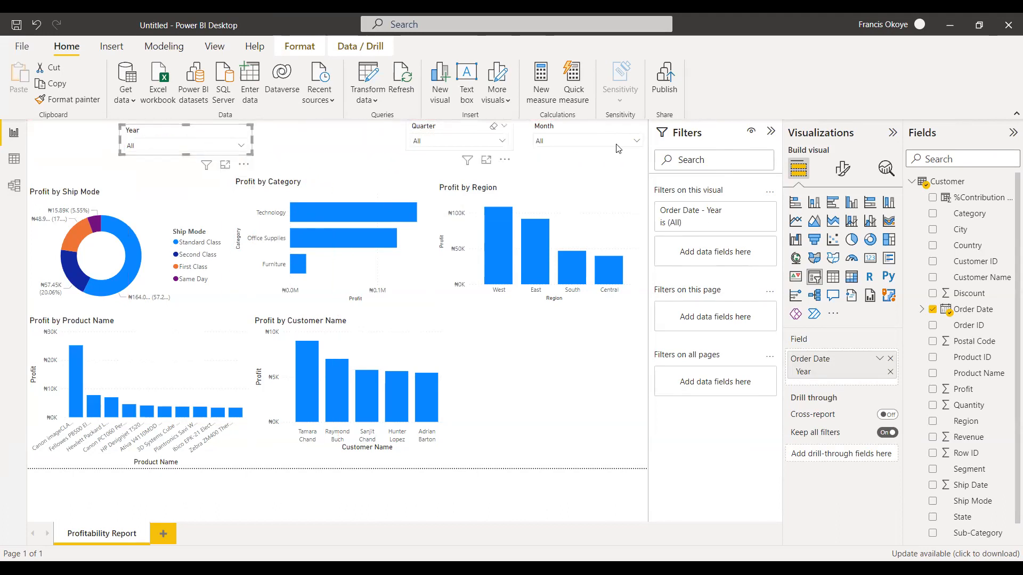
Examine the Year slicer's formatting options, including its slicer settings, header, values and size properties.
click(841, 168)
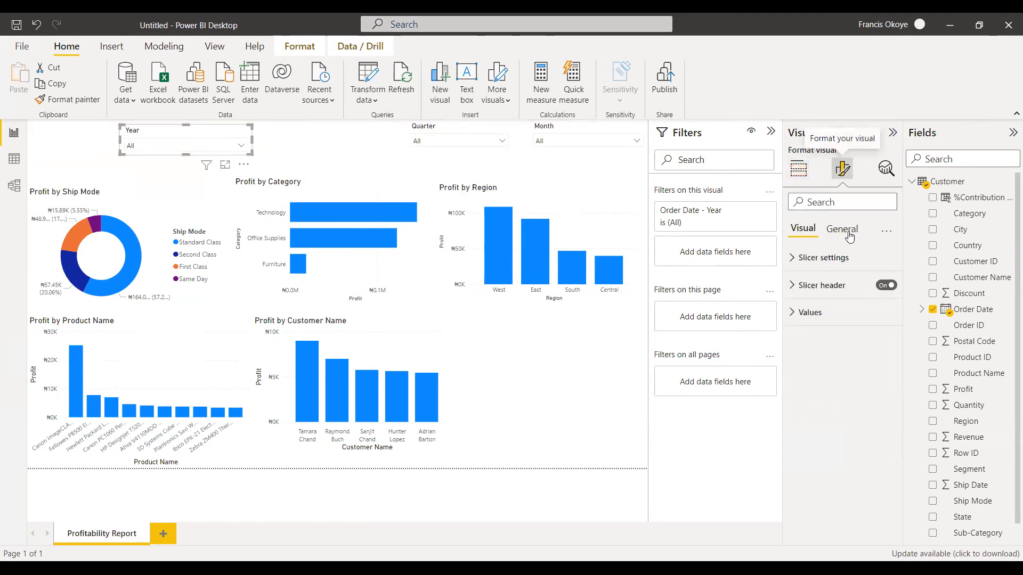
click(809, 260)
click(804, 259)
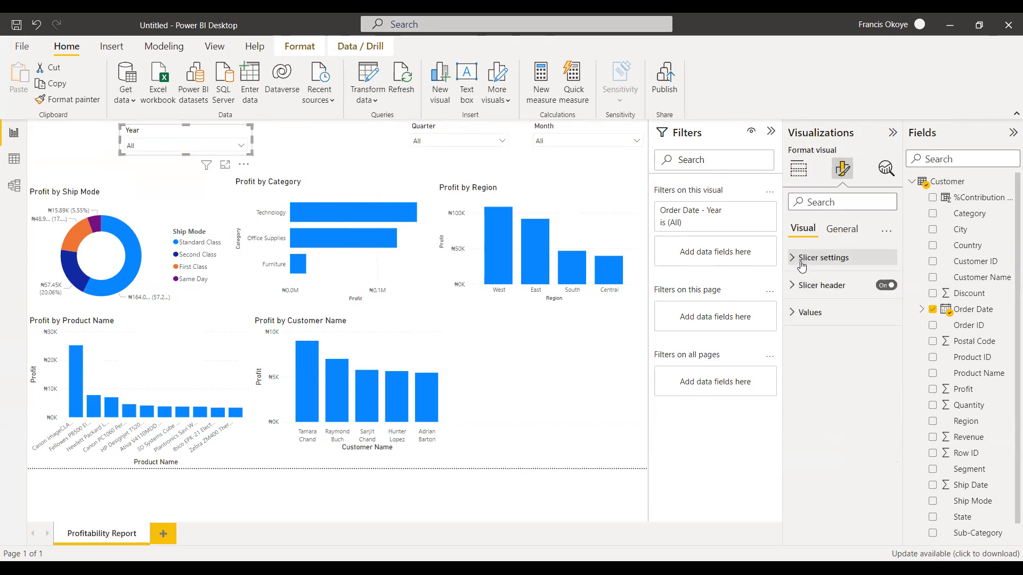
click(803, 286)
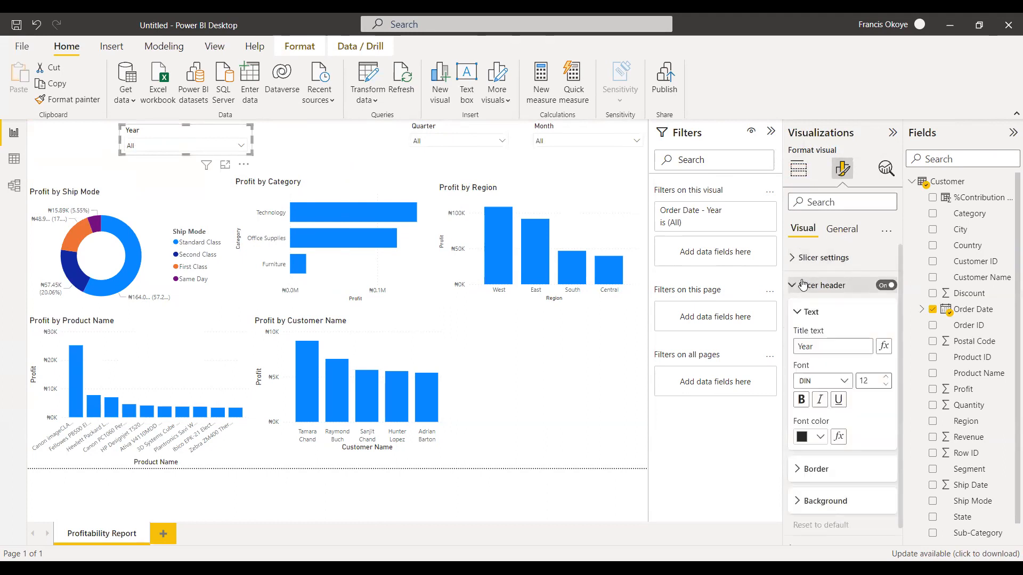
click(803, 286)
click(796, 314)
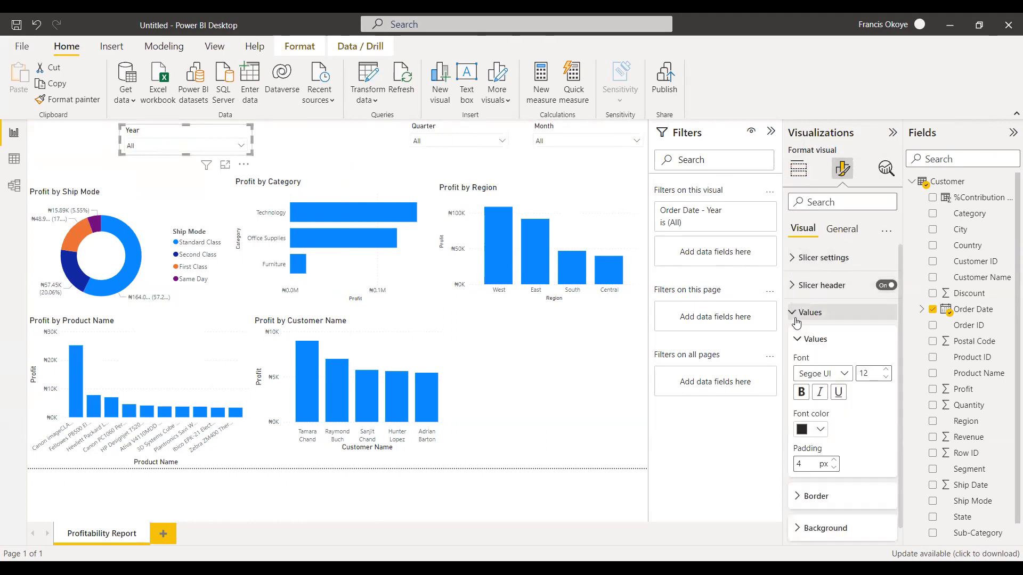
click(852, 238)
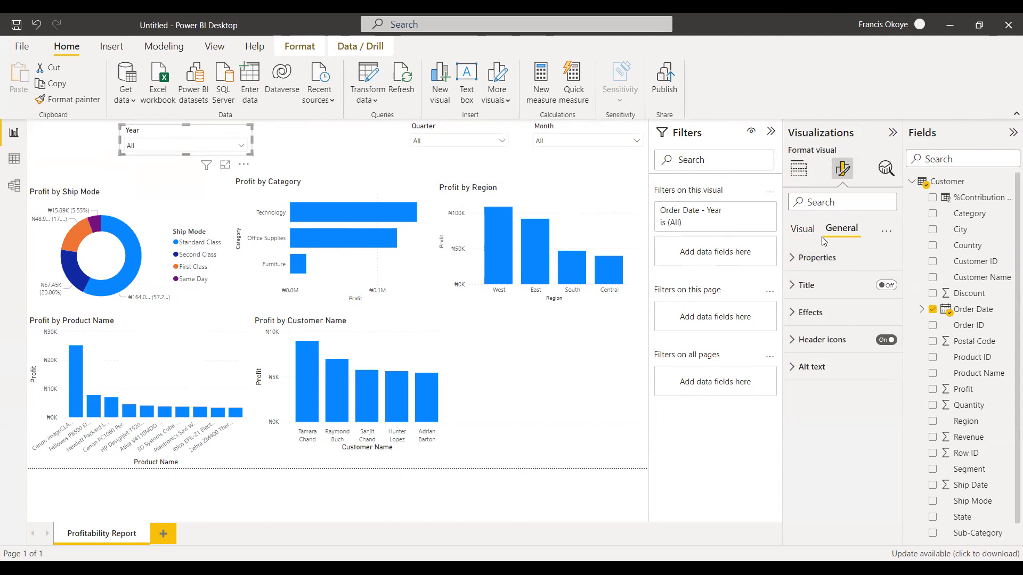
click(805, 258)
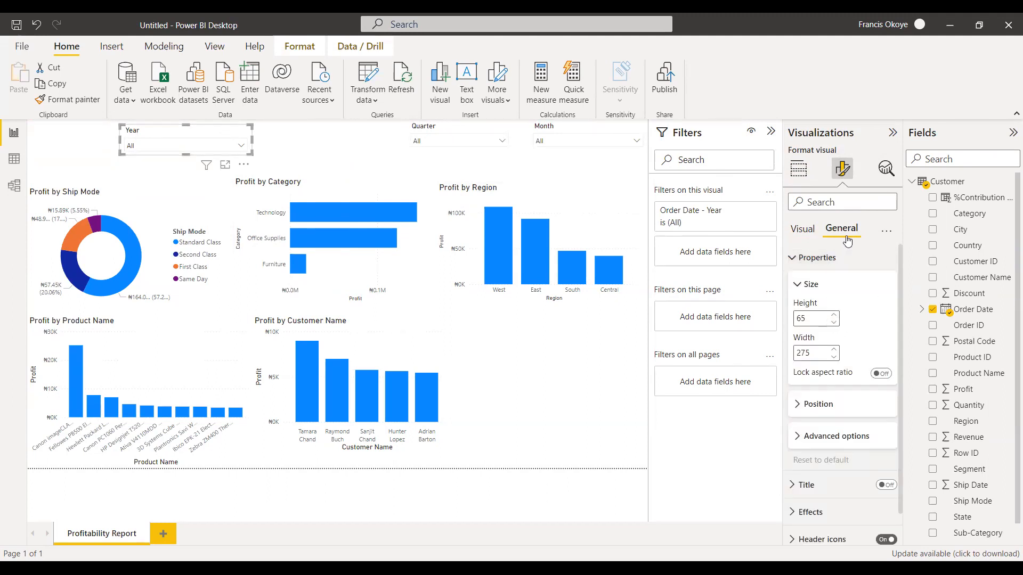
click(798, 239)
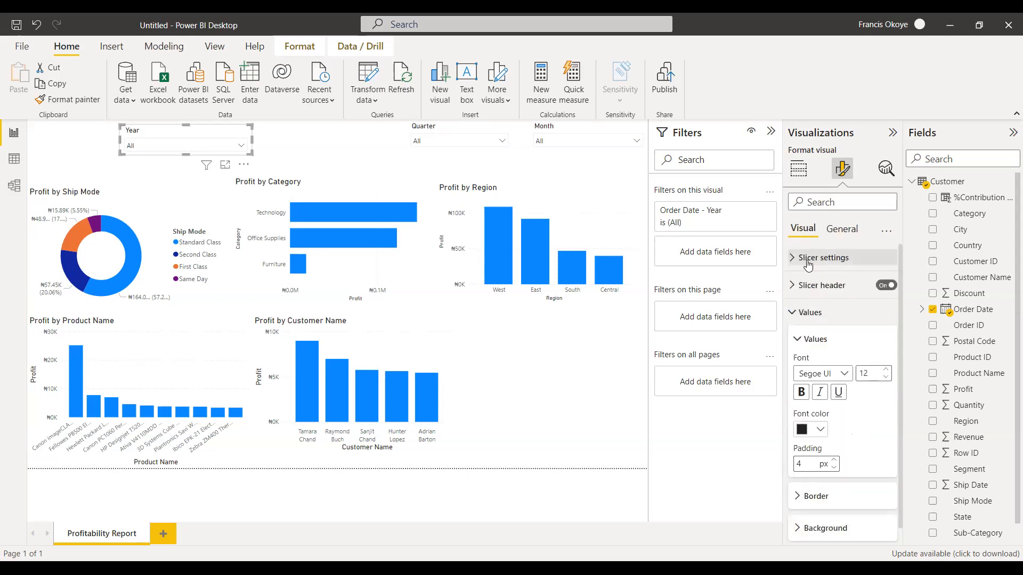
click(808, 261)
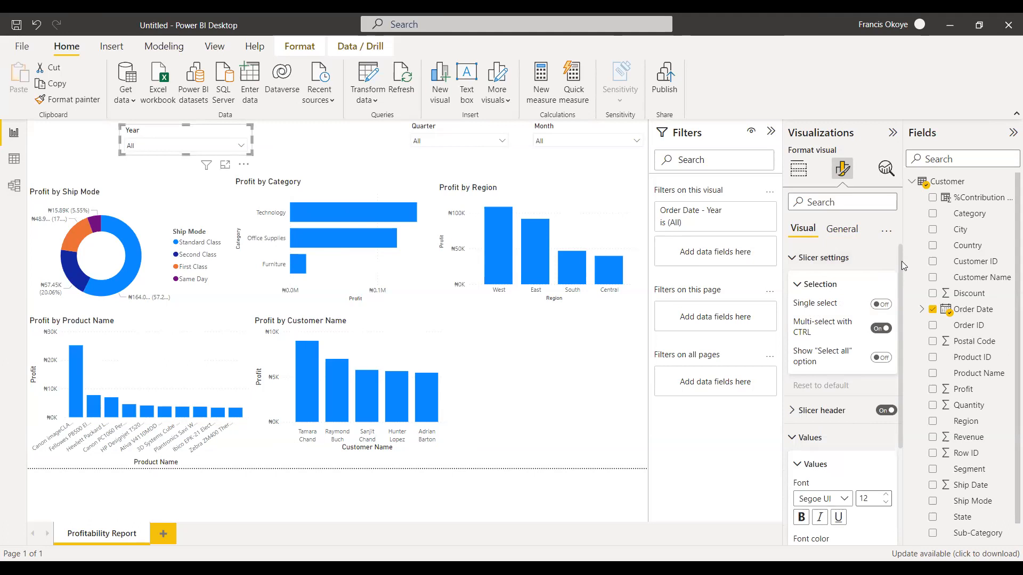
scroll(903, 384, down, 2)
scroll(904, 384, down, 1)
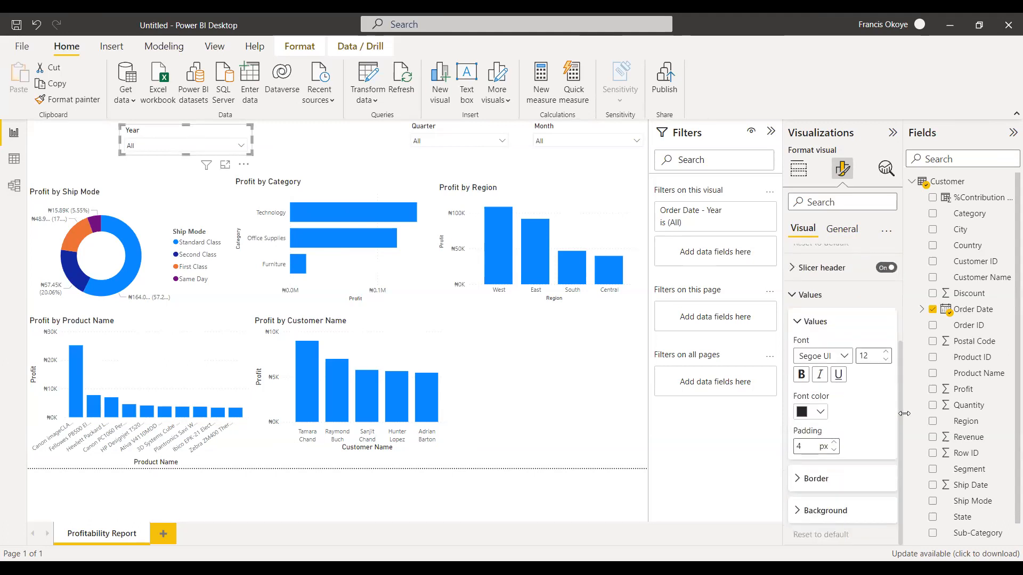
drag(902, 441, 908, 237)
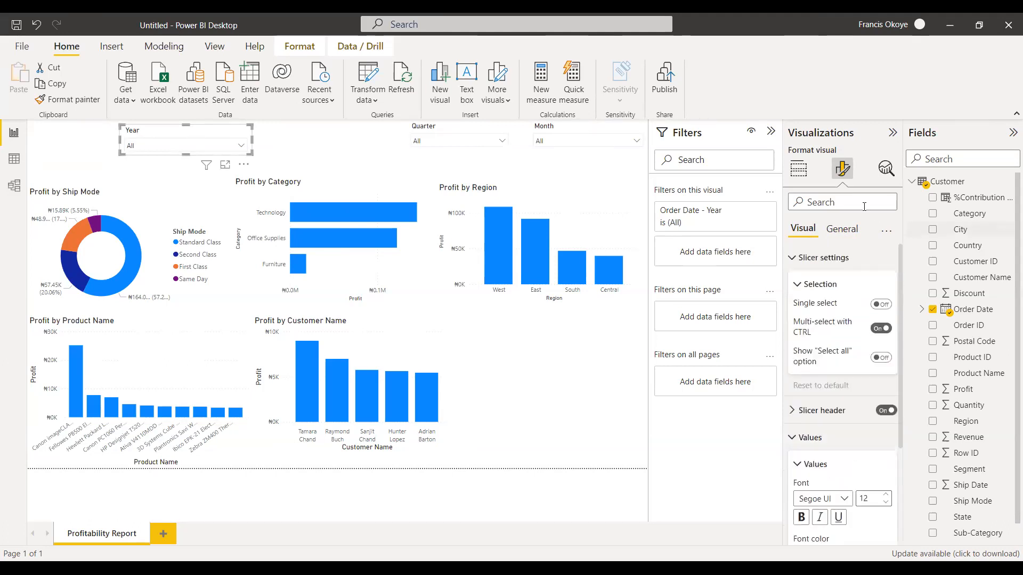
Move the Year slicer back beside the Quarter slicer.
click(798, 170)
drag(245, 141, 362, 129)
click(139, 157)
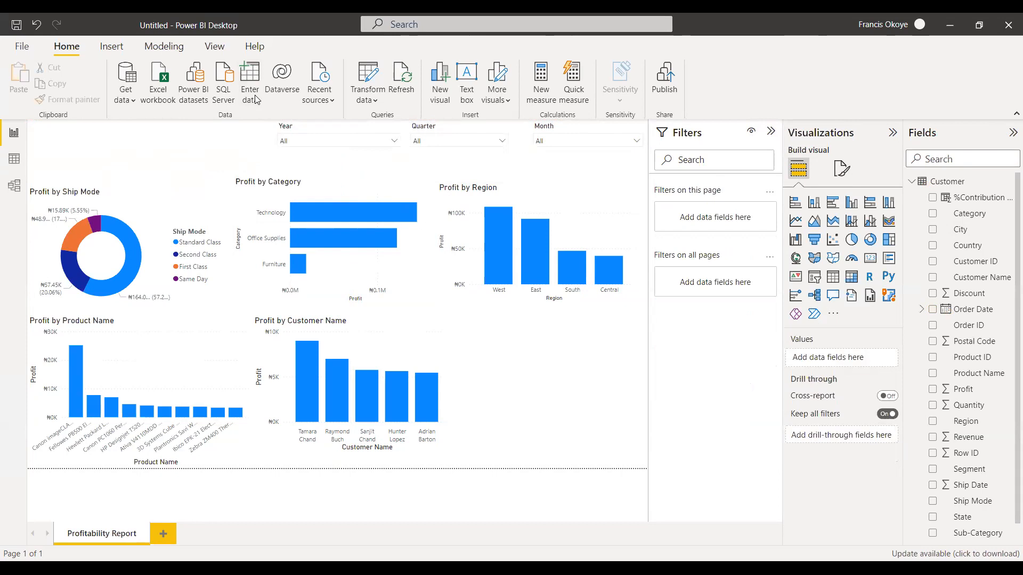
Insert a text box reading PROFITABILITY REPORT and format the text in bold blue Georgia at size 32.
click(128, 52)
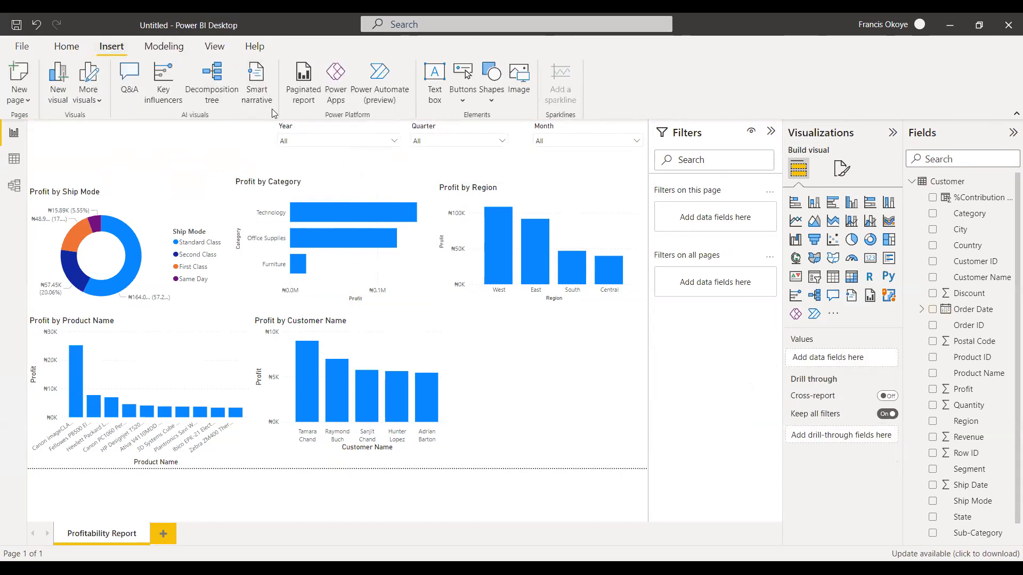
click(434, 85)
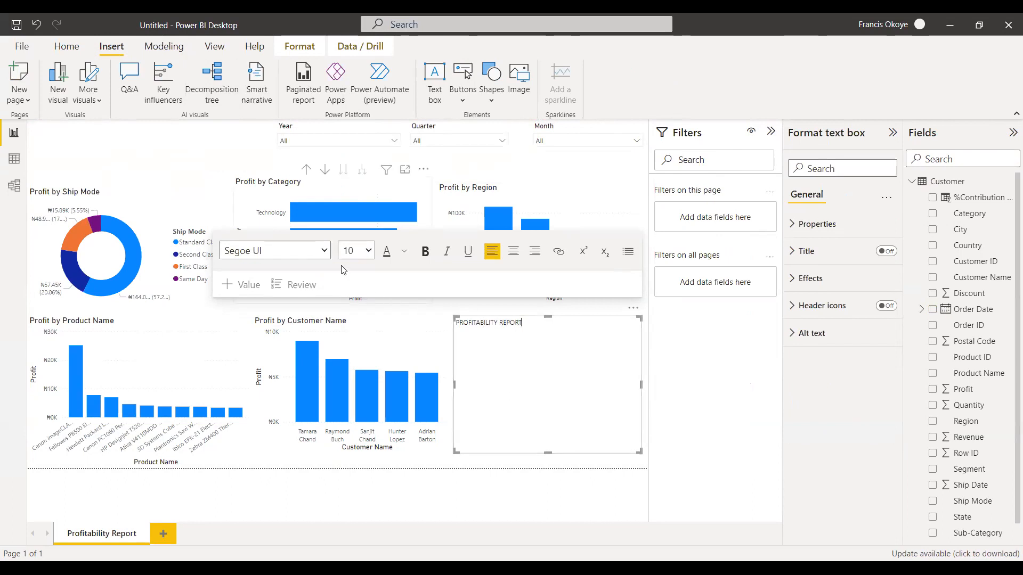
key(ctrl+a)
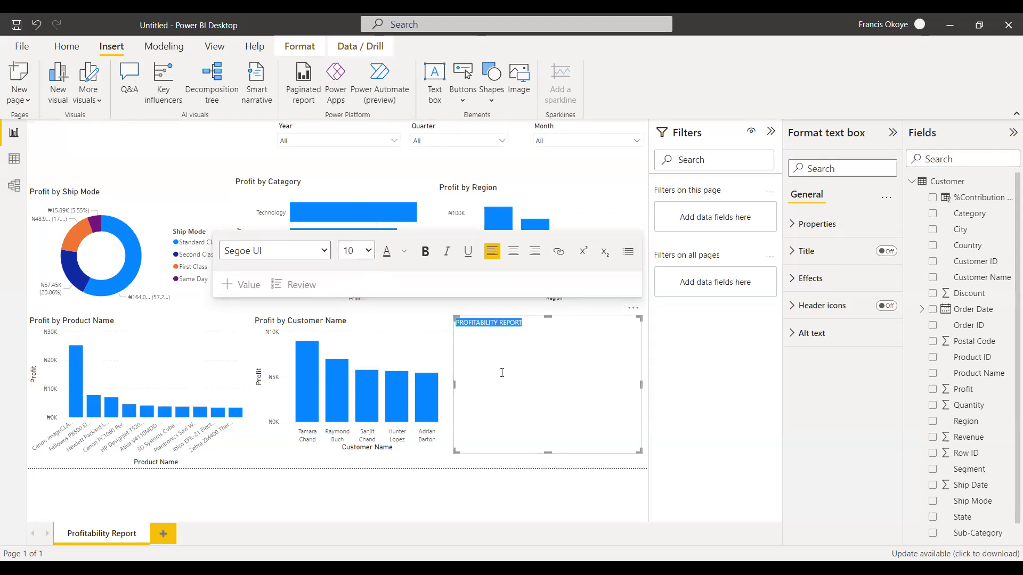
click(394, 418)
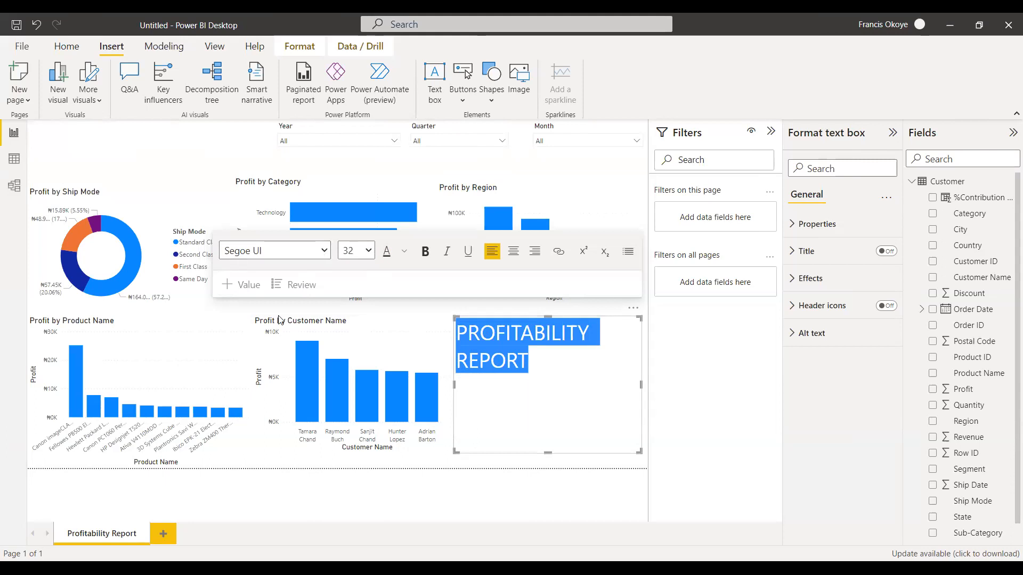
click(425, 251)
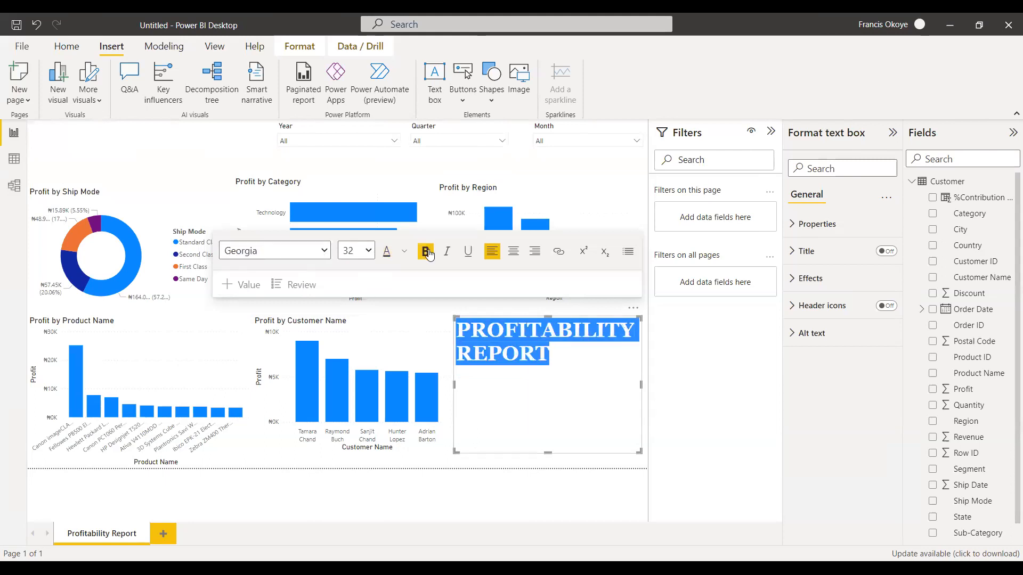
click(402, 252)
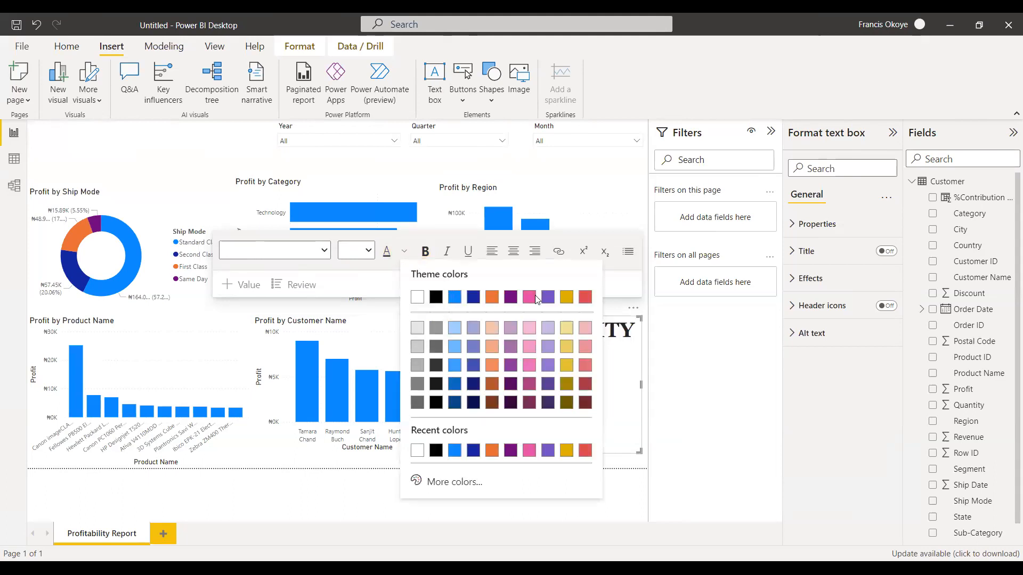
click(454, 366)
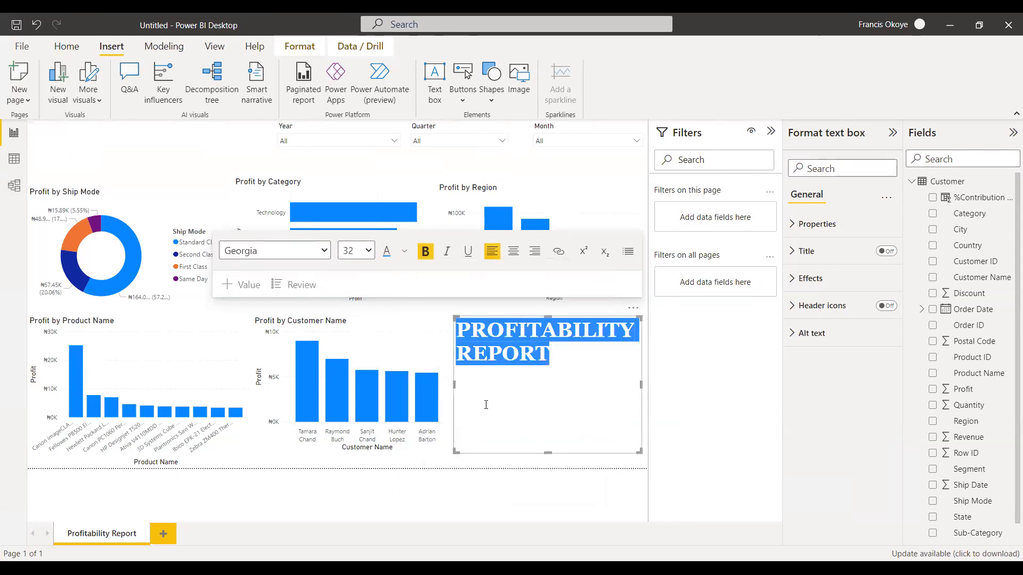
Move the title text box above the Profit by Ship Mode chart and widen it until the title fits on one line.
drag(549, 452, 170, 163)
click(560, 423)
click(561, 389)
click(215, 159)
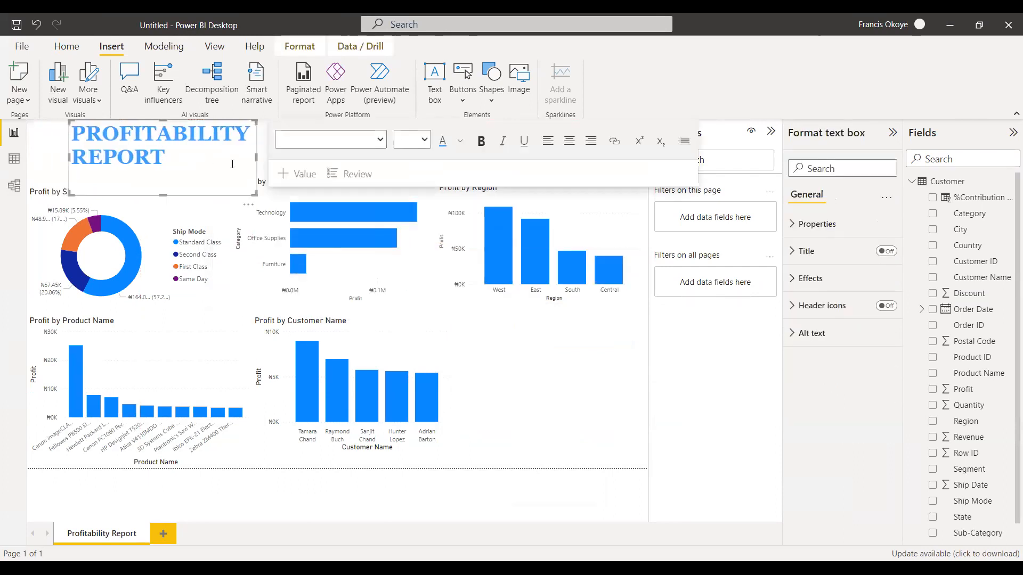
click(256, 160)
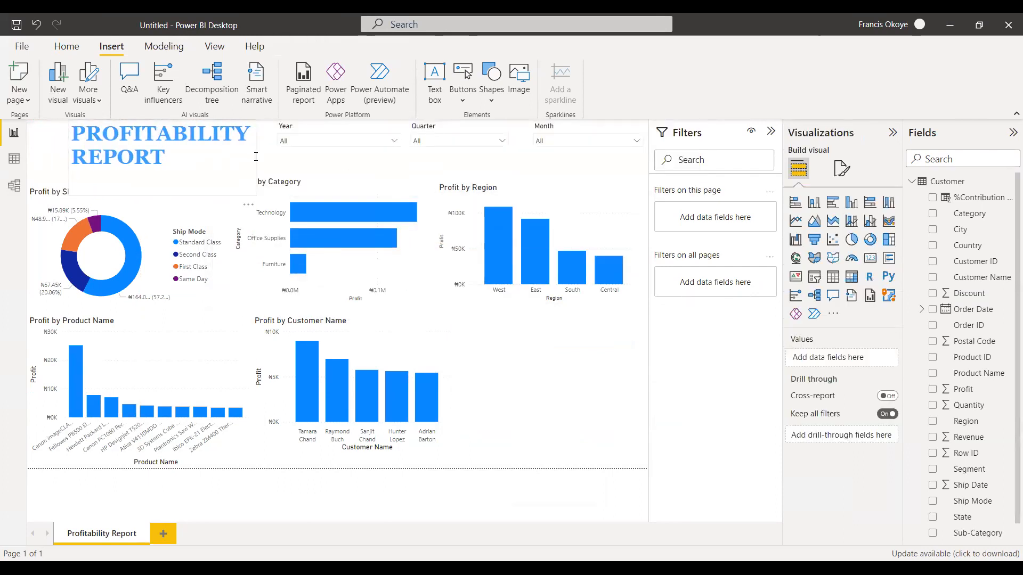
click(256, 156)
drag(257, 158, 375, 140)
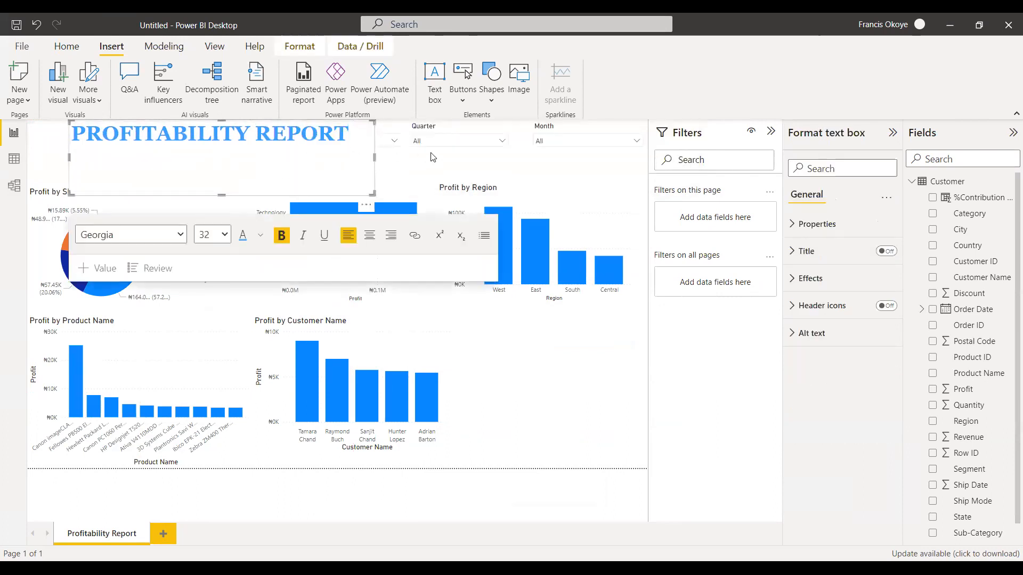
click(555, 350)
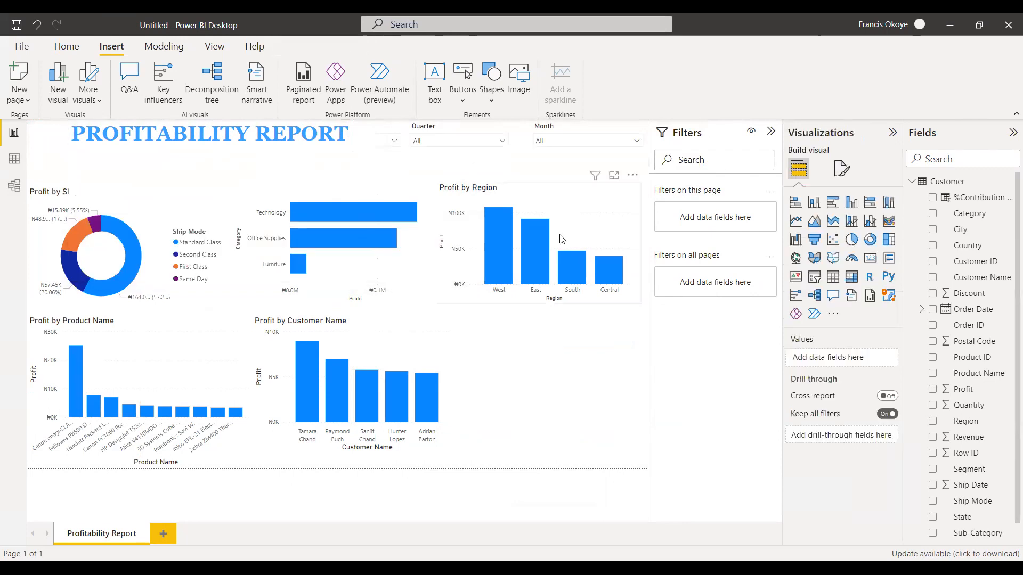
Move the Profit by Region chart beside Profit by Customer Name, and place the Month and Quarter slicers in the space above it.
click(563, 202)
drag(563, 202, 570, 336)
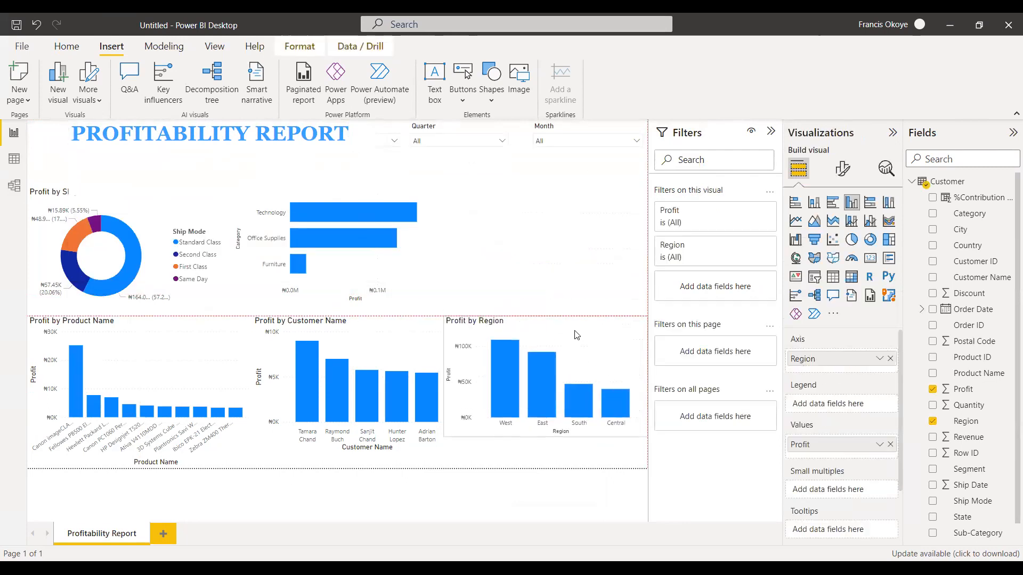
drag(579, 149, 555, 281)
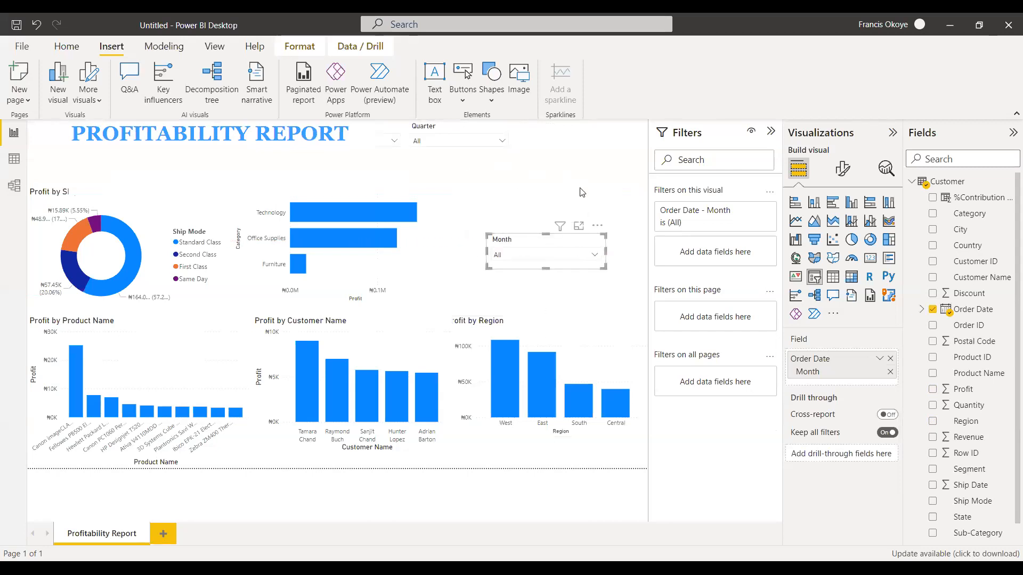
drag(472, 131, 552, 188)
Stack the Year, Quarter and Month slicers vertically in the page's upper-right corner, above the Profit by Region chart.
click(388, 131)
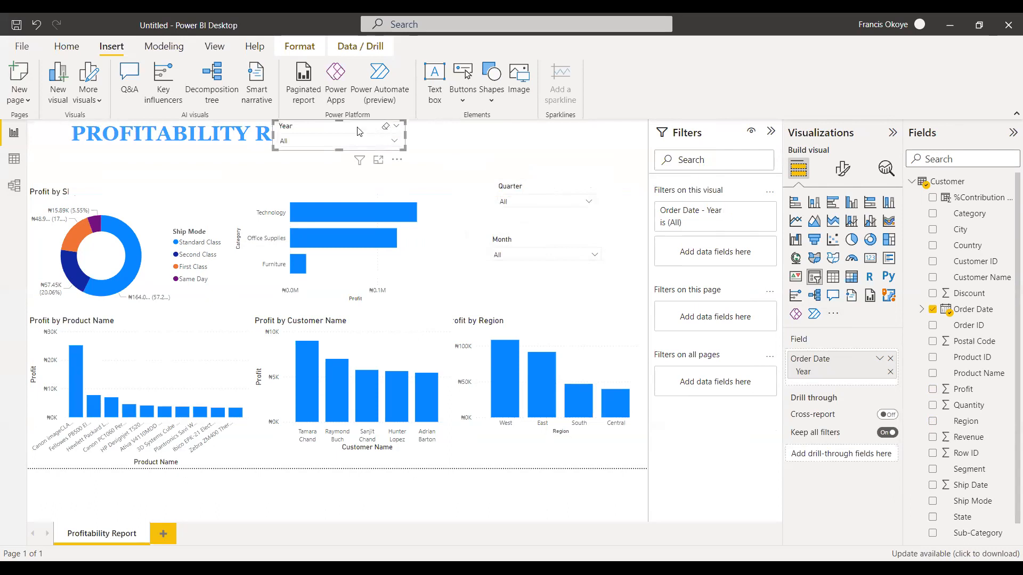
drag(538, 113, 600, 119)
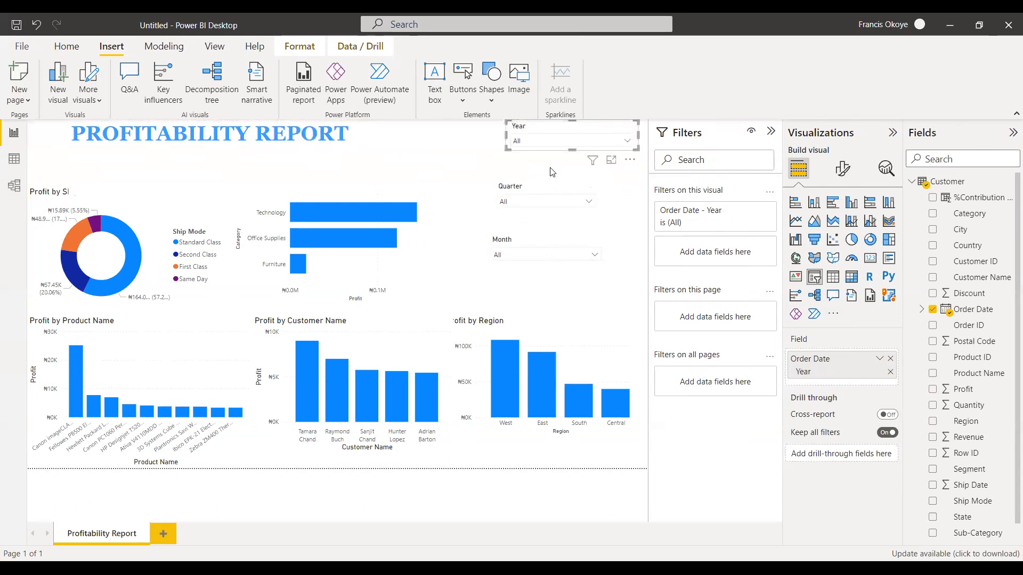
drag(540, 191, 555, 164)
drag(617, 165, 632, 166)
drag(540, 244, 567, 198)
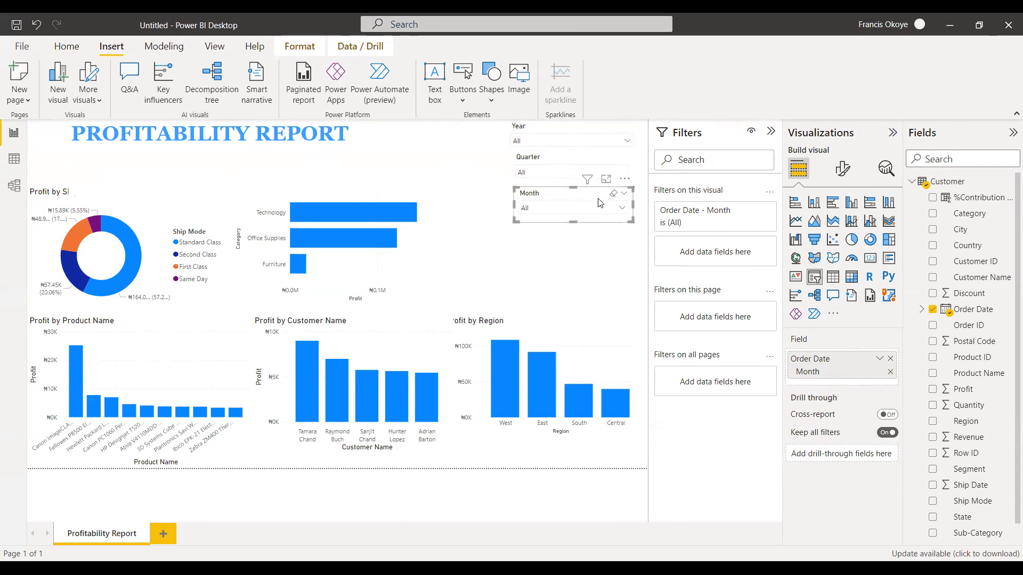
click(603, 246)
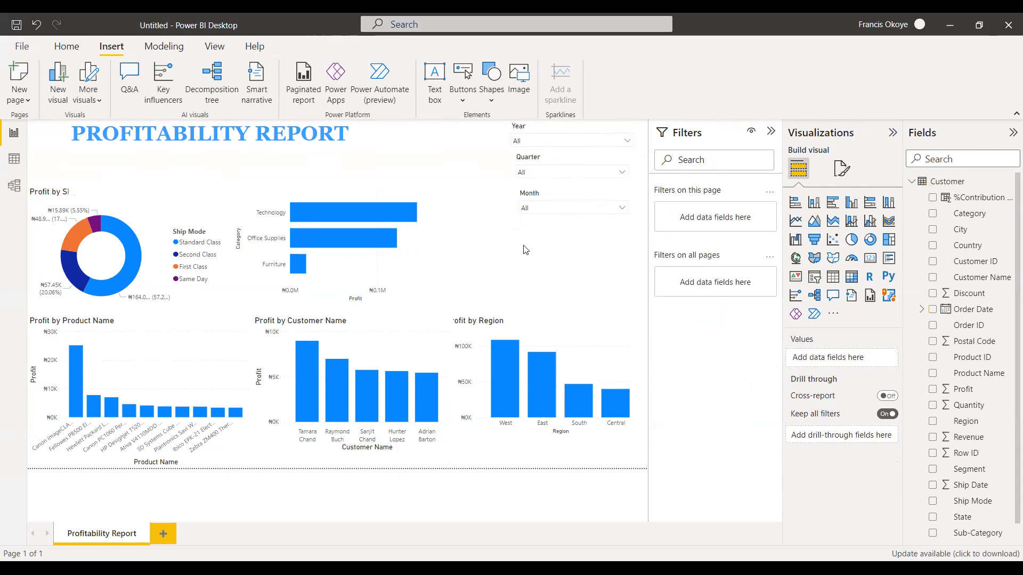
Shrink the title text box to one line in height and center it along the page's upper edge.
click(580, 131)
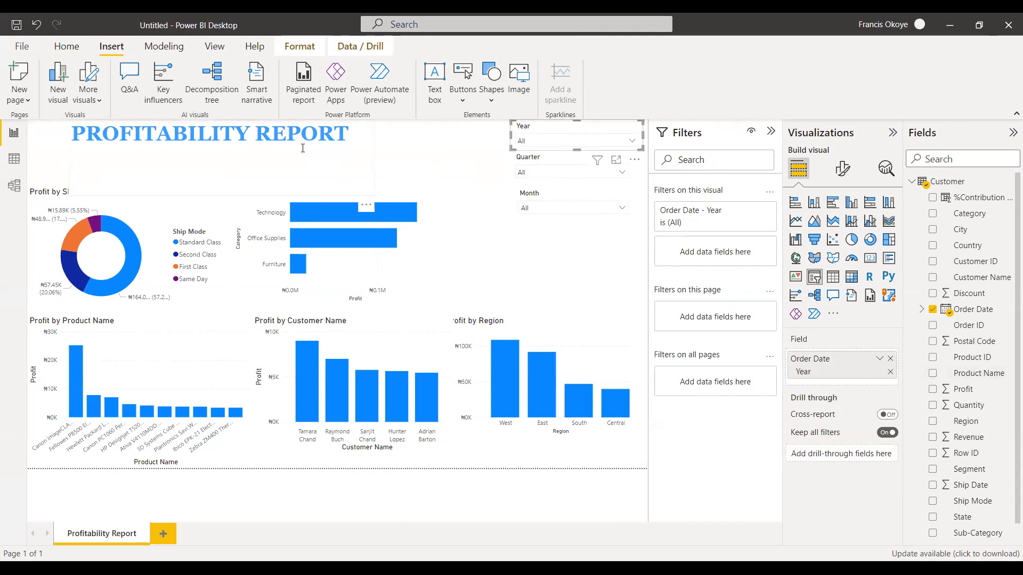
click(224, 192)
drag(224, 195, 267, 151)
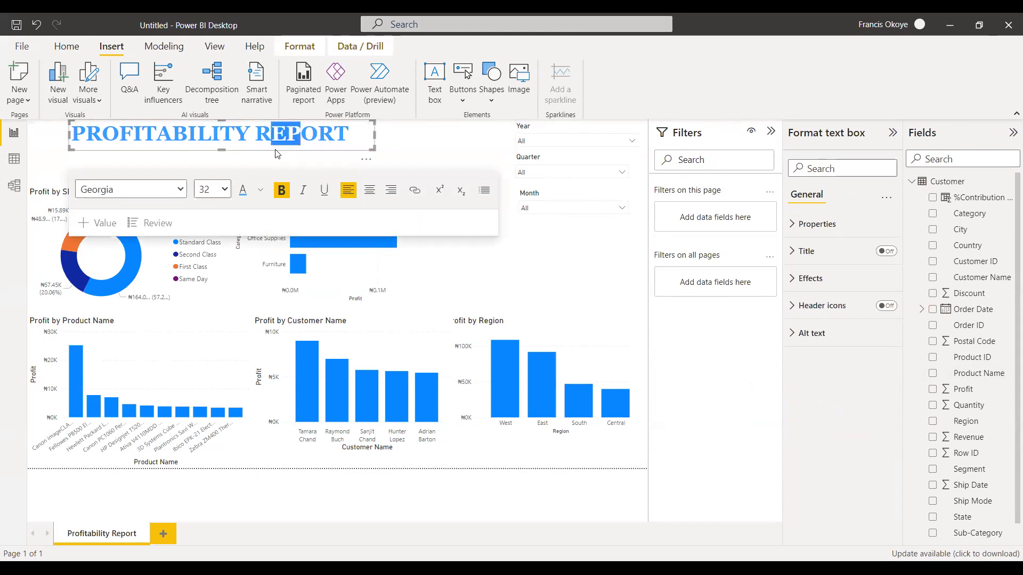
click(267, 153)
click(263, 153)
drag(262, 153, 379, 152)
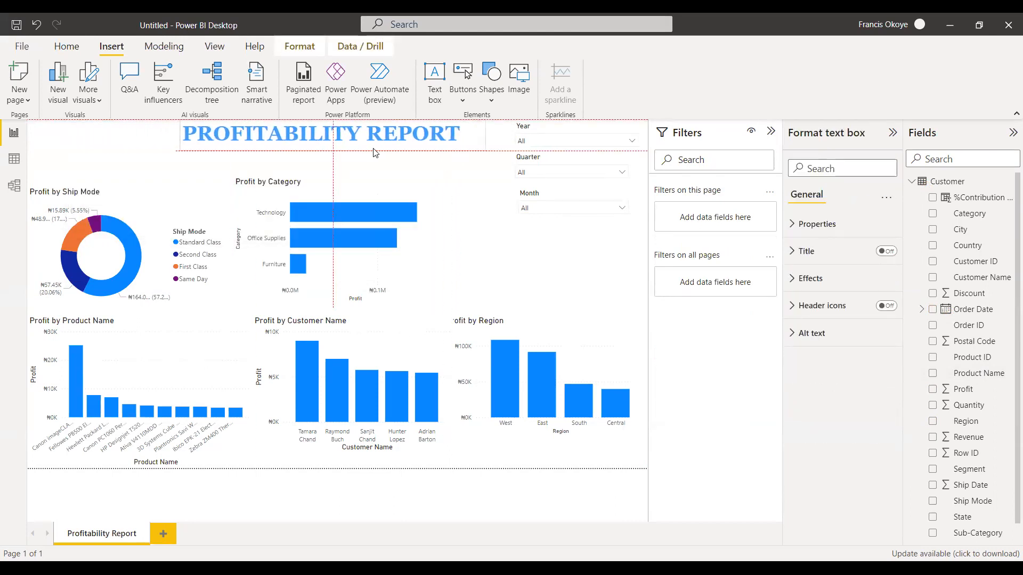
Try to set up a Top N filter of the top 10 by Profit on Segment for the Profit by Category chart.
click(217, 157)
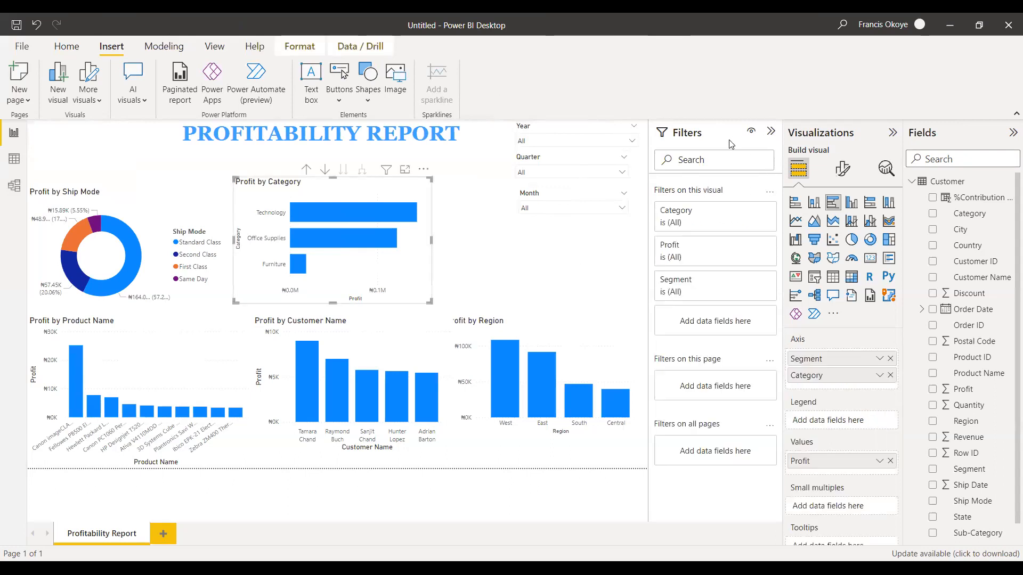
click(749, 281)
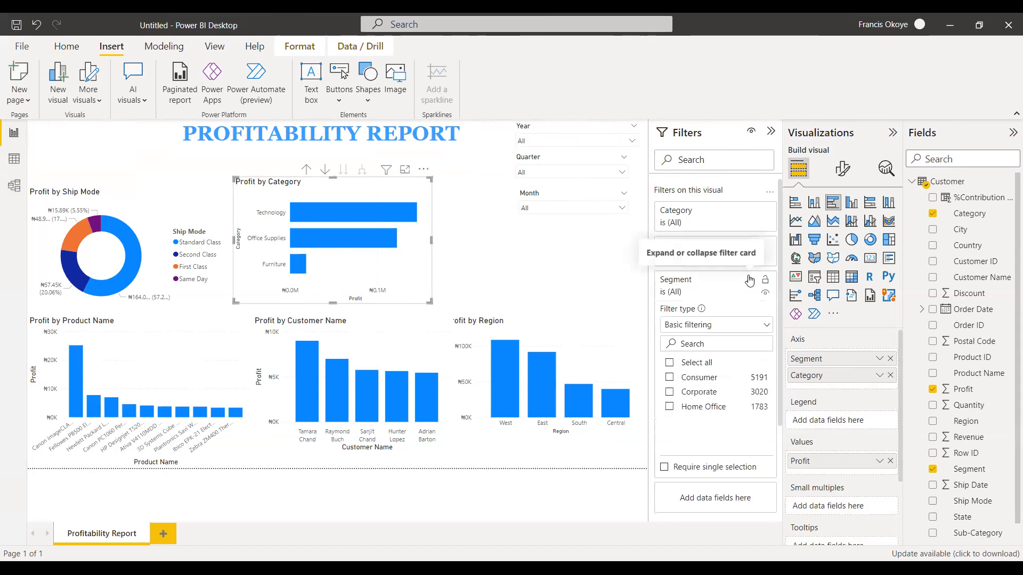
click(742, 326)
click(692, 376)
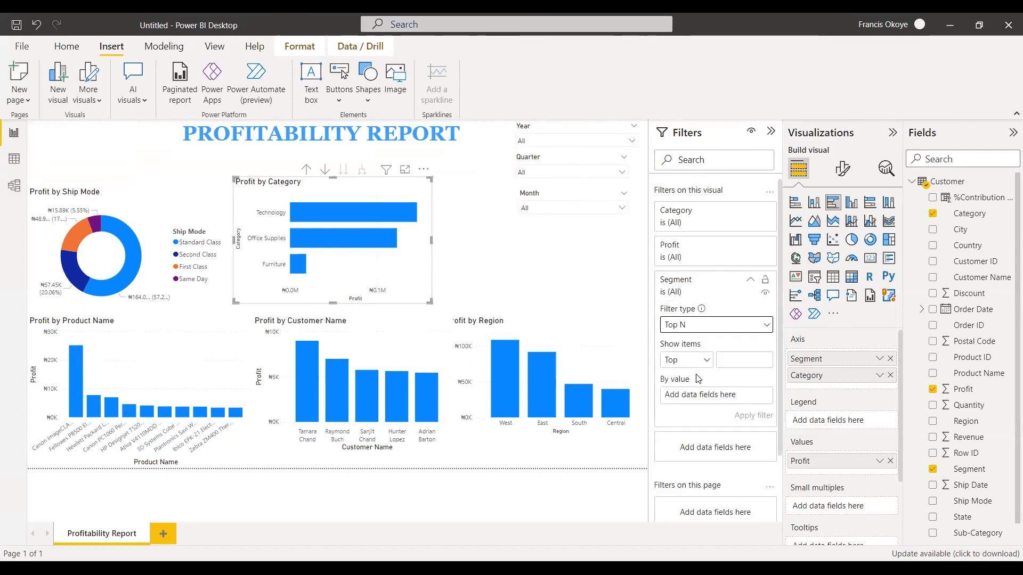
click(742, 361)
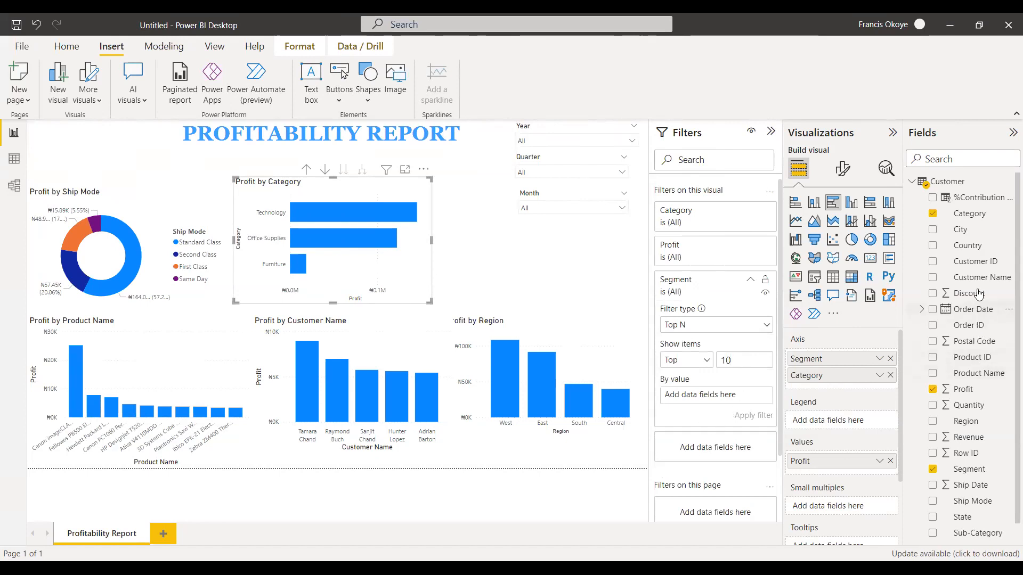
drag(978, 391, 729, 395)
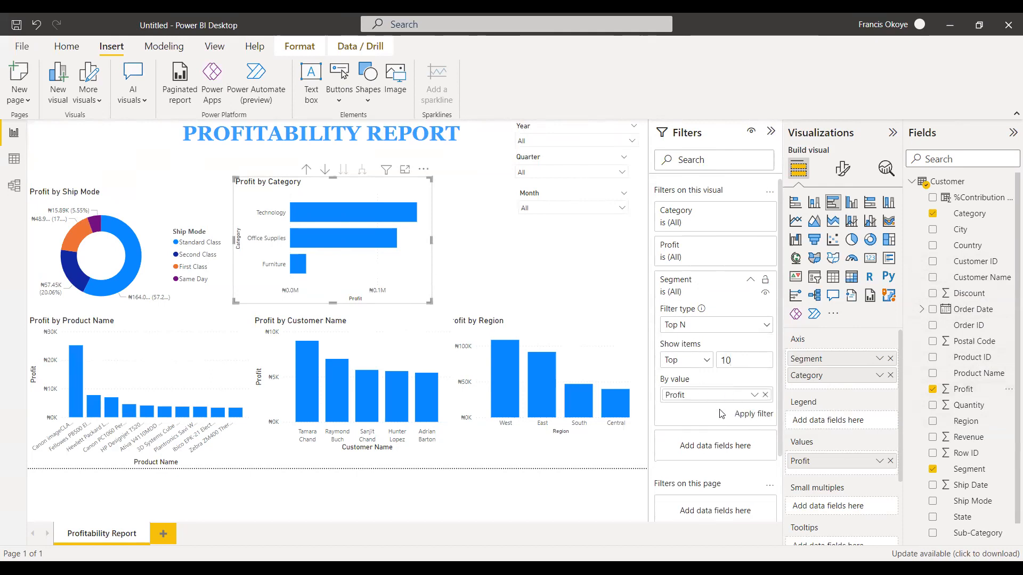
click(765, 395)
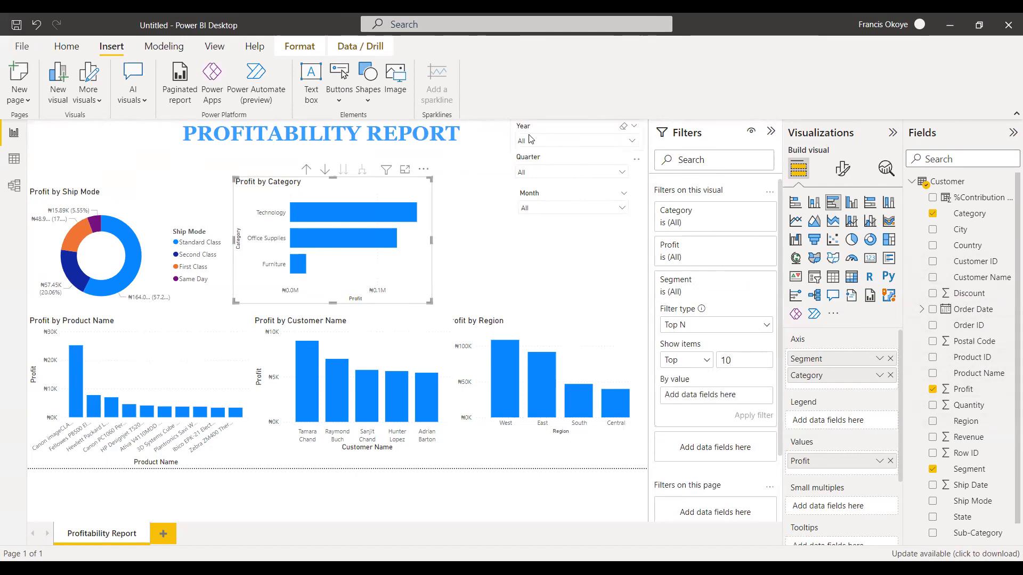
Nudge the title text box slightly toward the Year slicer and look at the Month slicer's options.
click(433, 154)
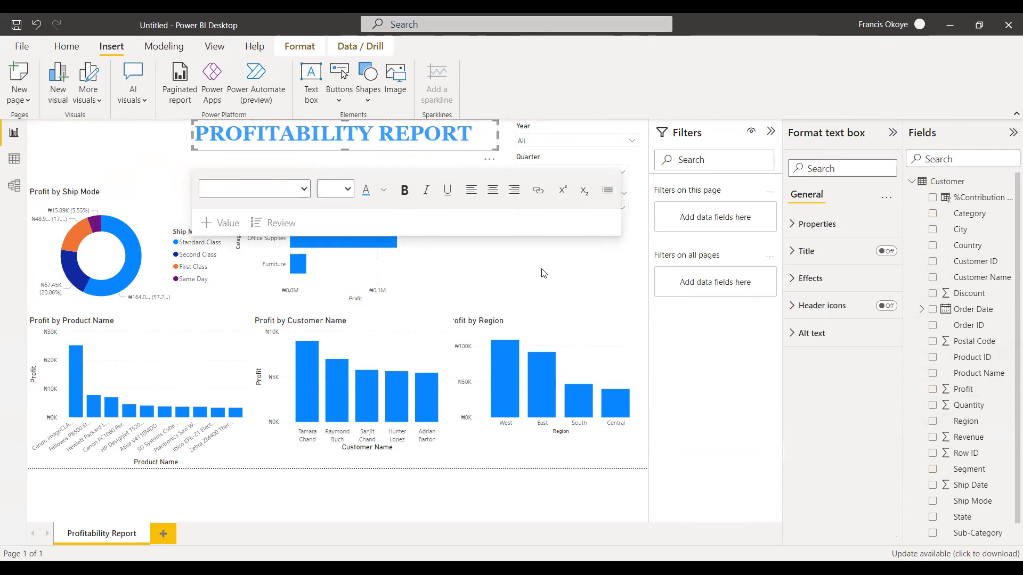
click(495, 255)
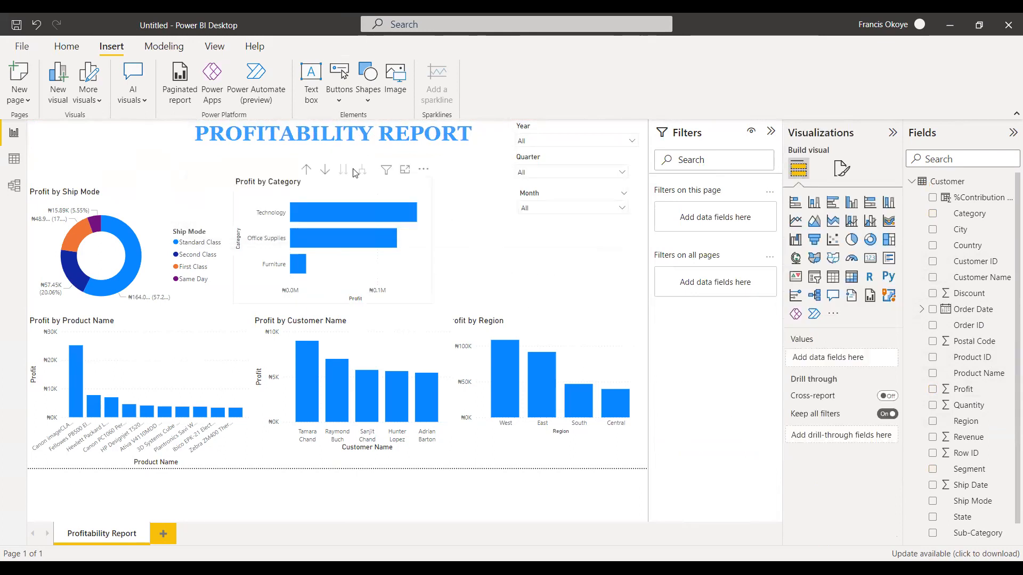
click(354, 170)
click(546, 209)
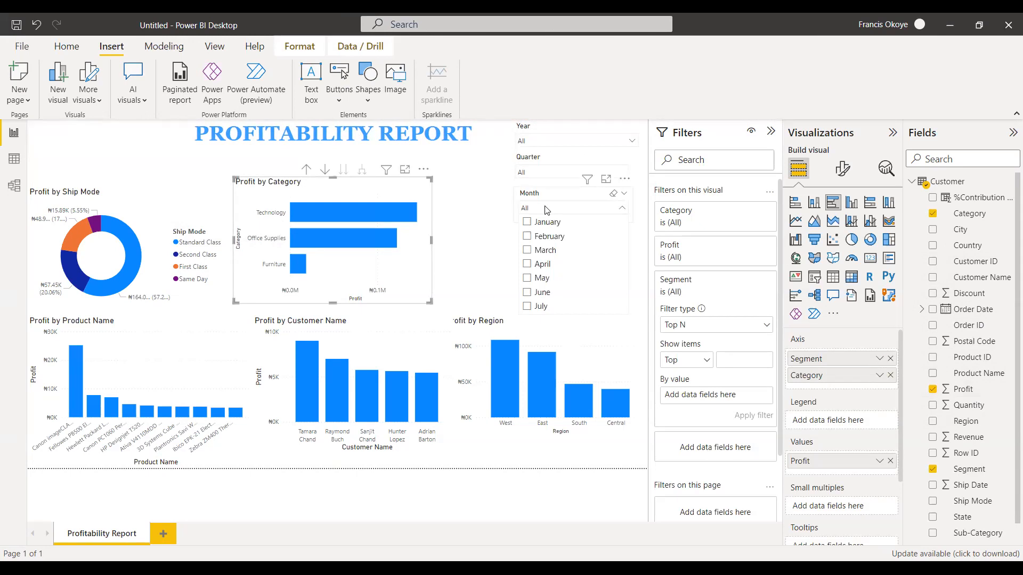
click(151, 145)
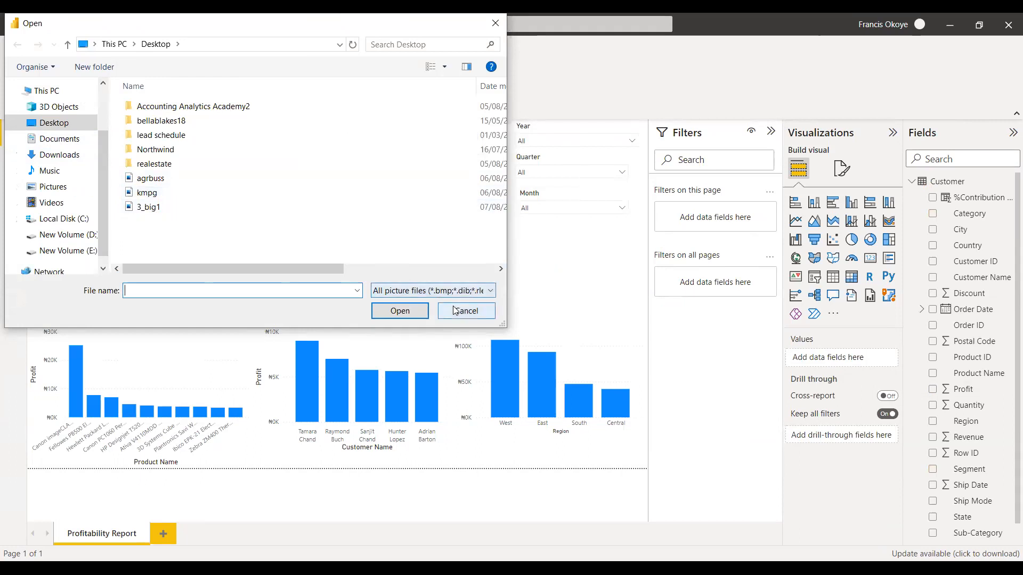
Insert the picture 3_big1 from the Desktop folder into the report.
key(Escape)
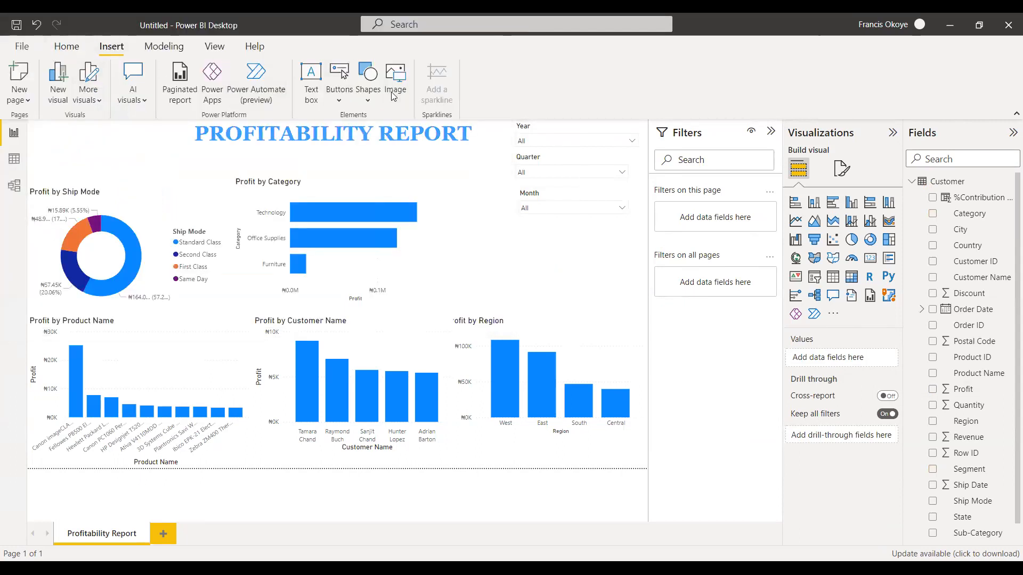
click(397, 88)
click(149, 207)
click(420, 312)
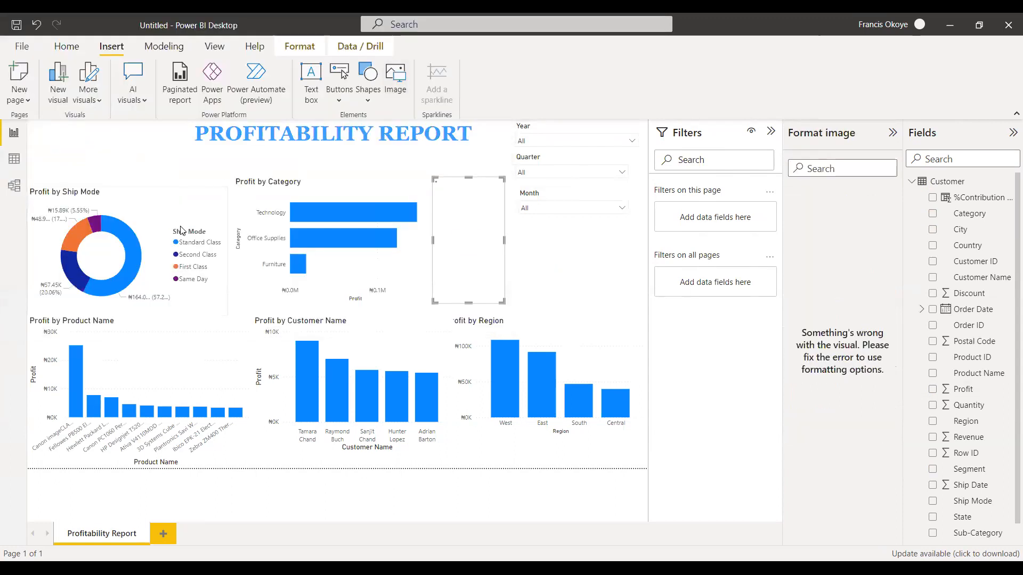
Move the logo image to the page's upper-left corner and shrink it to fit above the Profit by Ship Mode chart.
drag(434, 179, 139, 160)
mouse_move(83, 199)
mouse_down()
mouse_move(83, 165)
mouse_move(84, 193)
mouse_up()
drag(81, 122, 83, 132)
mouse_move(85, 177)
mouse_down()
mouse_move(84, 167)
mouse_move(84, 175)
mouse_up()
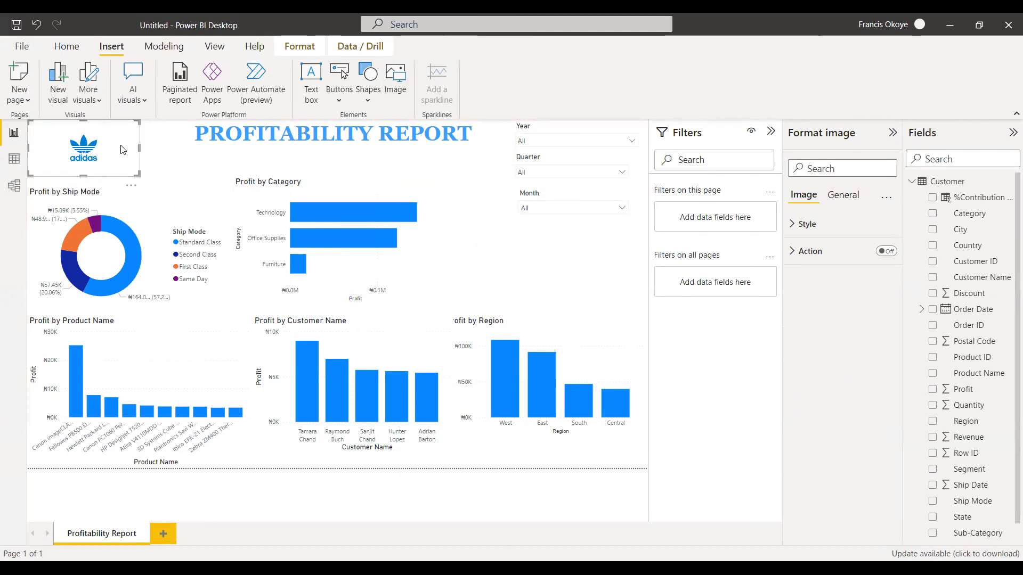
drag(139, 150, 110, 149)
Move the title text box closer to the logo, leaving a gap before the Year slicer.
click(192, 172)
click(277, 136)
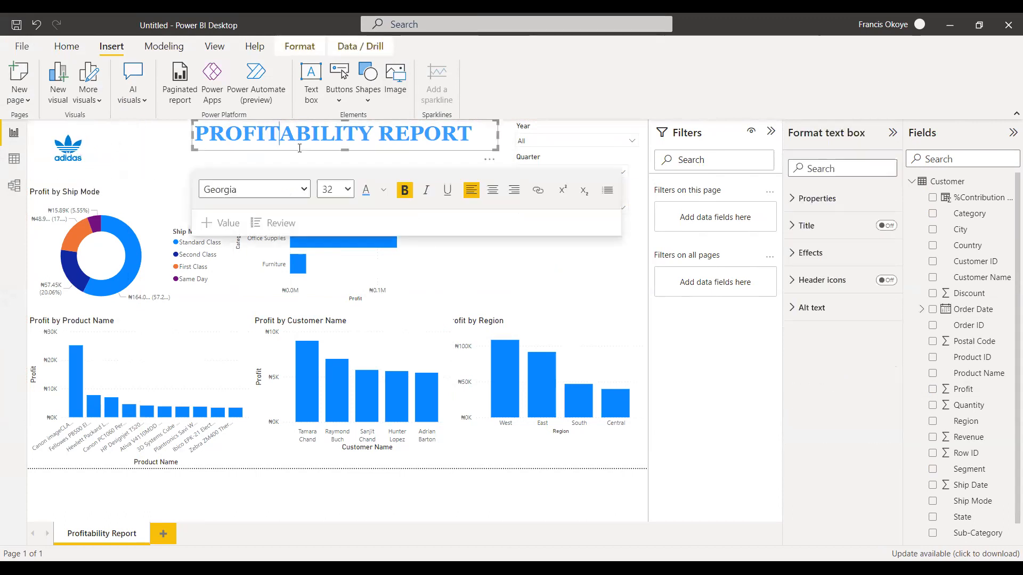
click(287, 153)
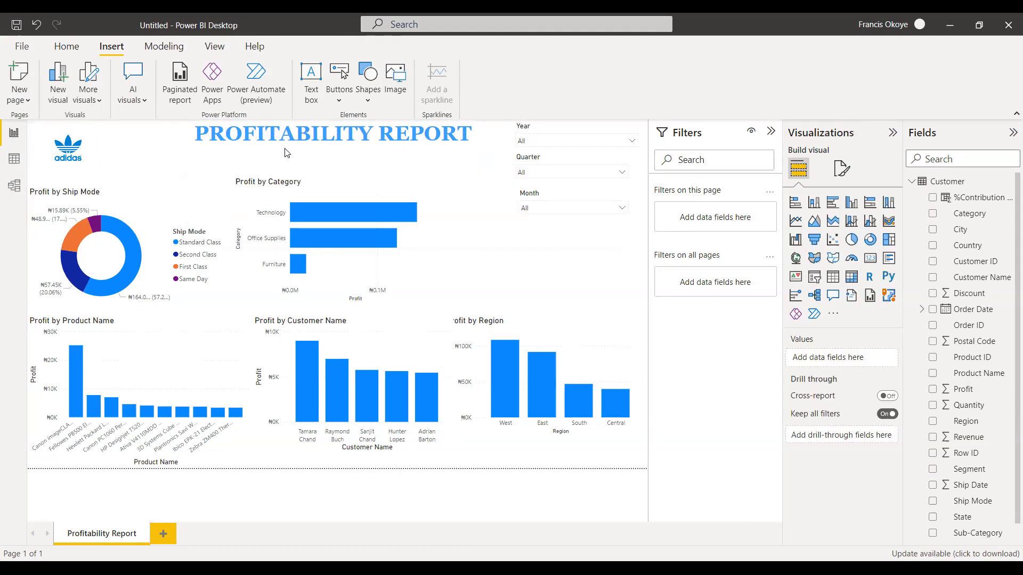
drag(281, 154, 236, 153)
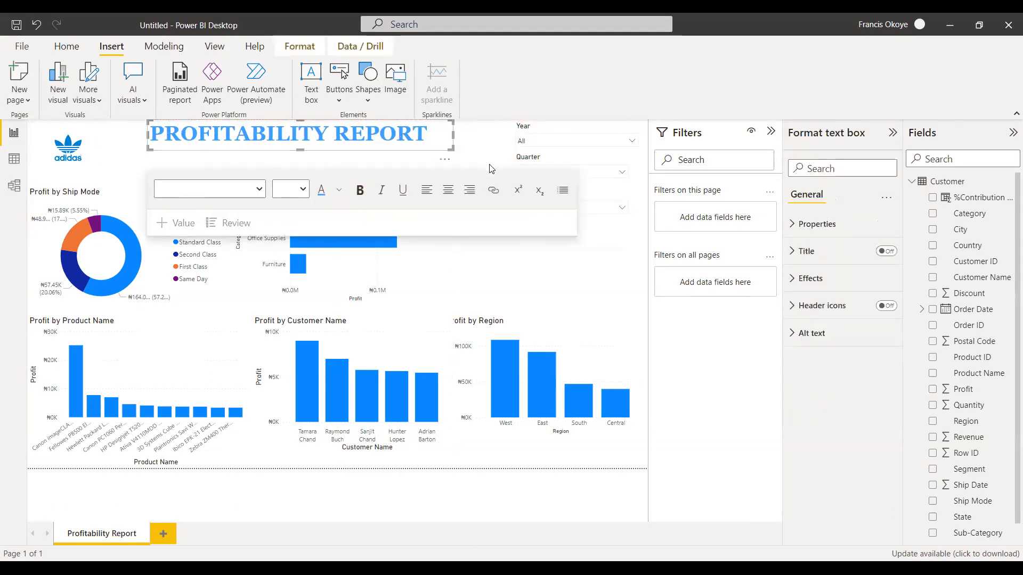
click(490, 161)
Widen the Profit by Category chart toward the Month slicer.
click(386, 213)
drag(431, 238, 473, 240)
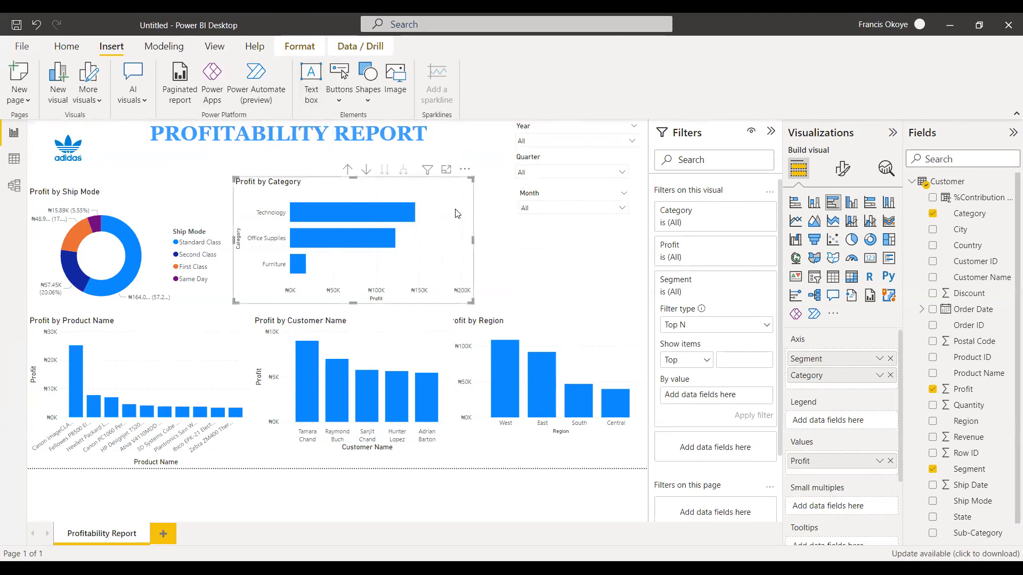
mouse_move(435, 182)
Delete the Month and Quarter slicers, keeping only the Year slicer.
drag(574, 200, 560, 199)
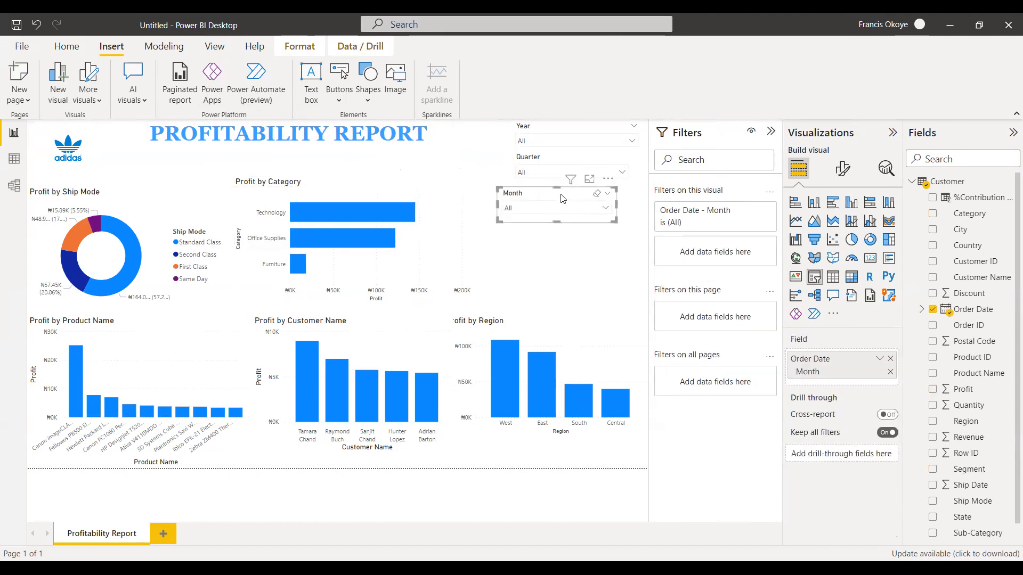
key(Delete)
click(566, 168)
key(Delete)
Change the Profit by Category chart to a clustered column chart.
click(434, 169)
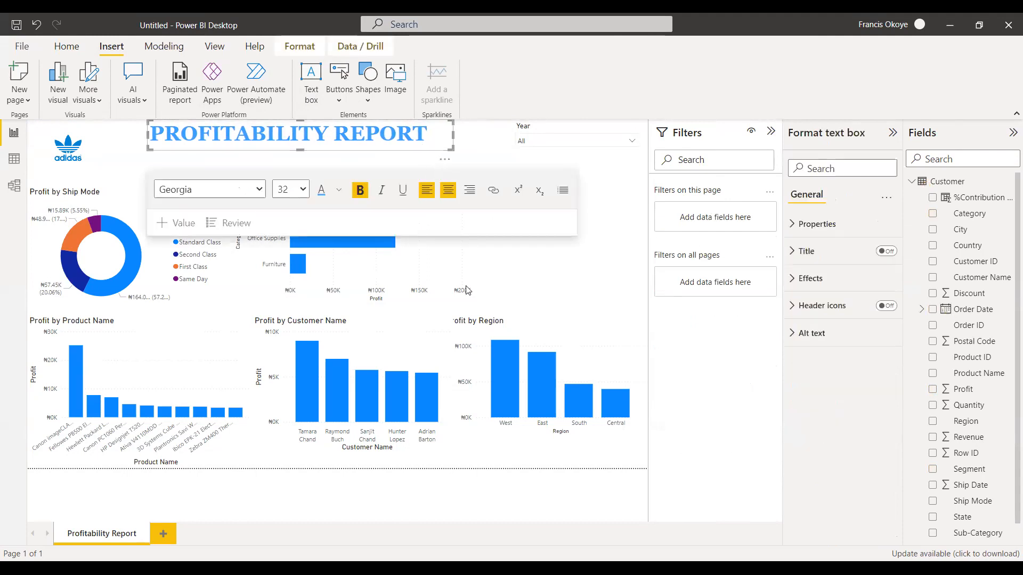
click(460, 271)
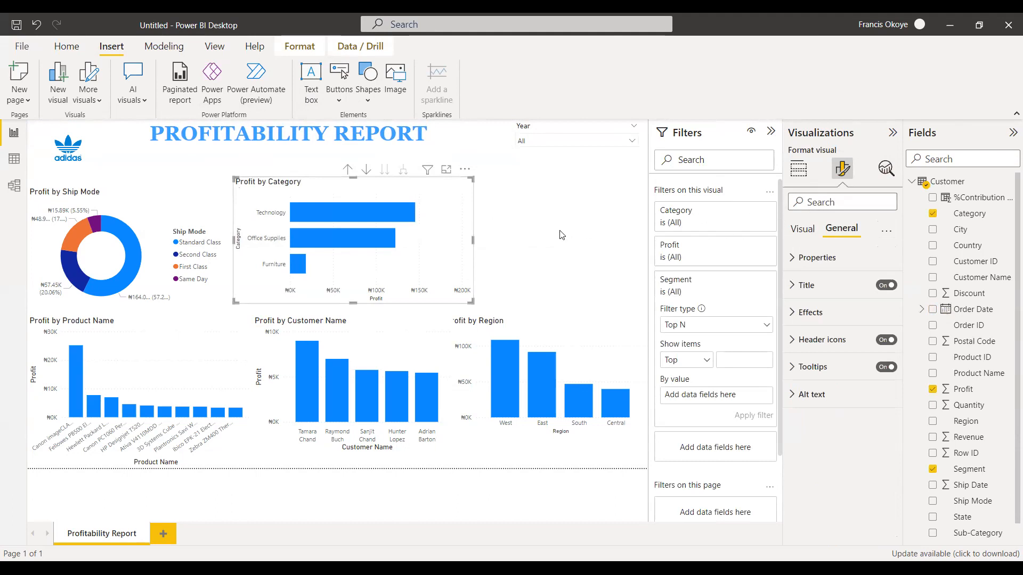
click(798, 169)
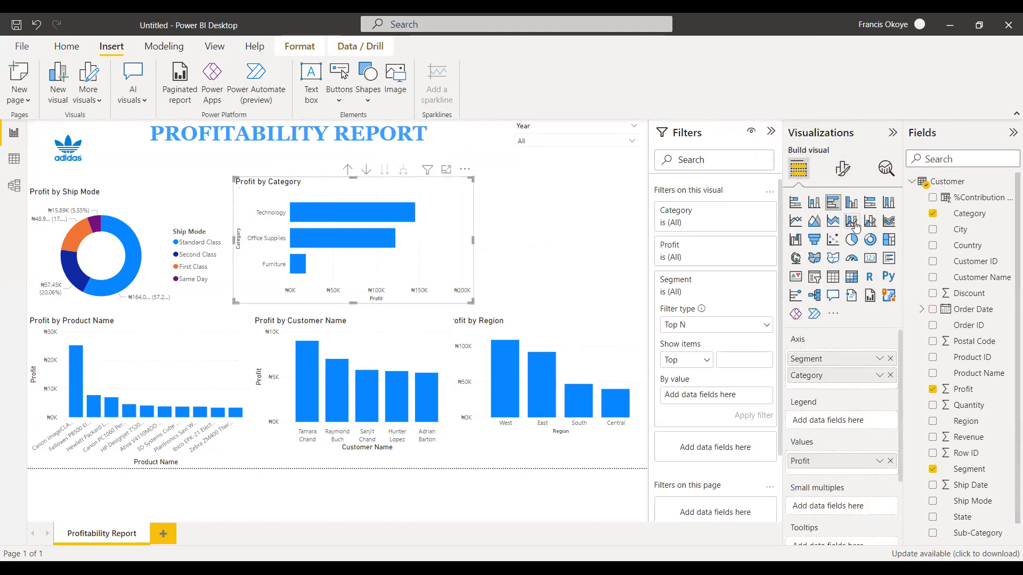
click(852, 203)
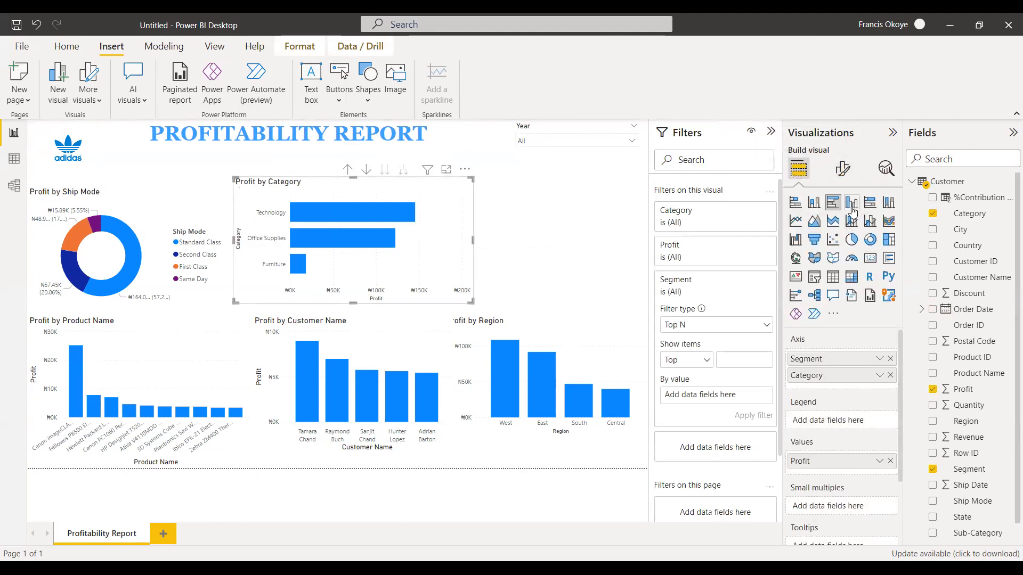
click(478, 243)
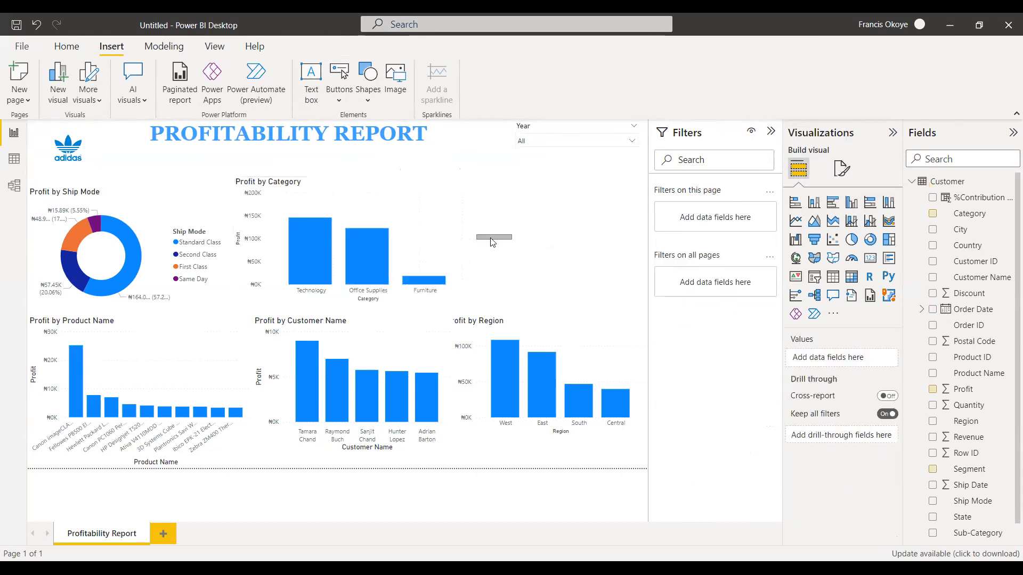
Place the Profit by Category chart against Profit by Ship Mode, and move the narrowed Profit by Region chart up beside it.
drag(439, 188, 466, 187)
drag(603, 331, 595, 238)
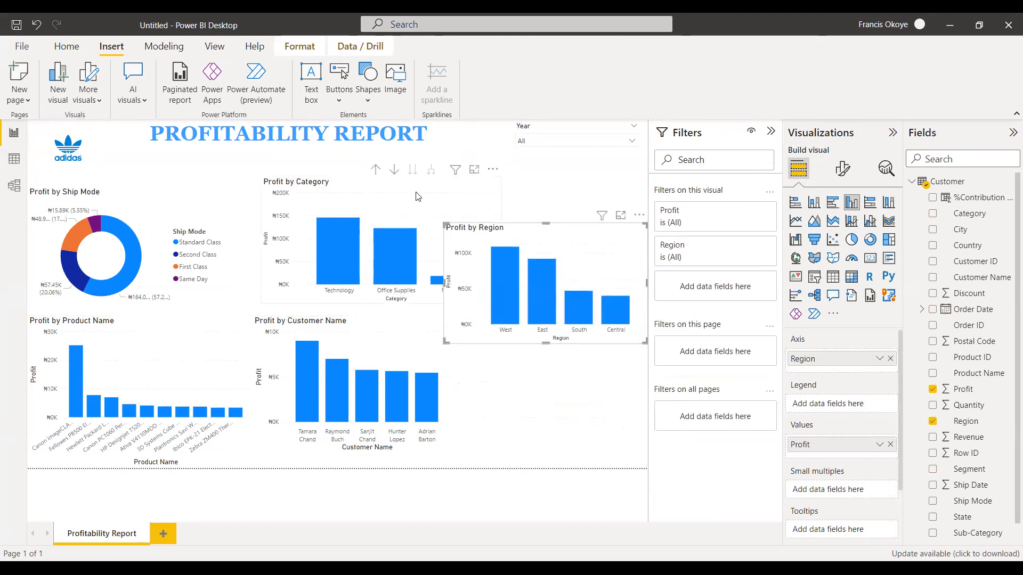
drag(418, 196, 397, 197)
drag(540, 232, 540, 197)
drag(462, 242, 499, 243)
click(424, 220)
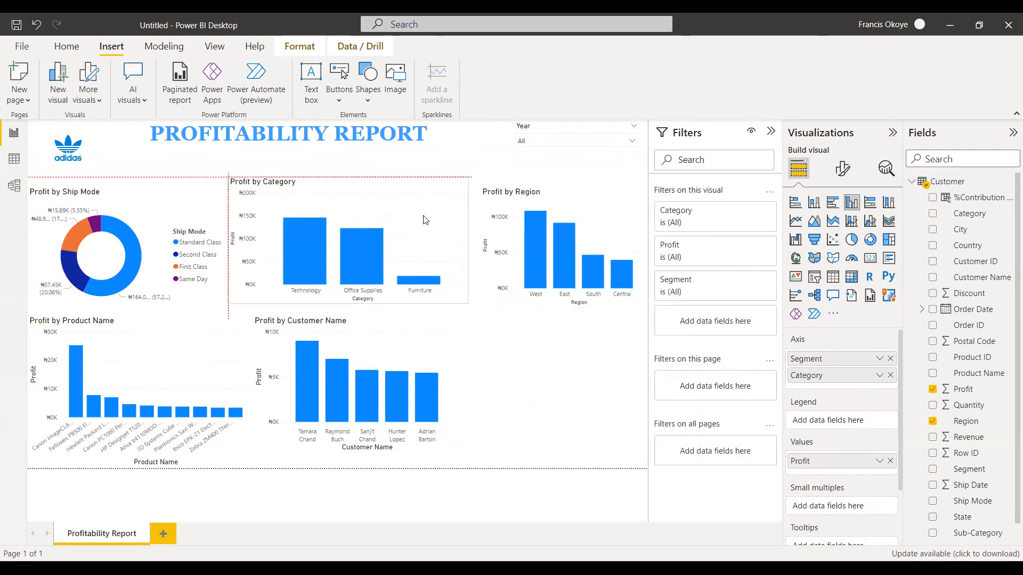
Fit the Profit by Region chart between Profit by Category and the page's right edge, and change it to a donut chart.
drag(556, 202, 543, 192)
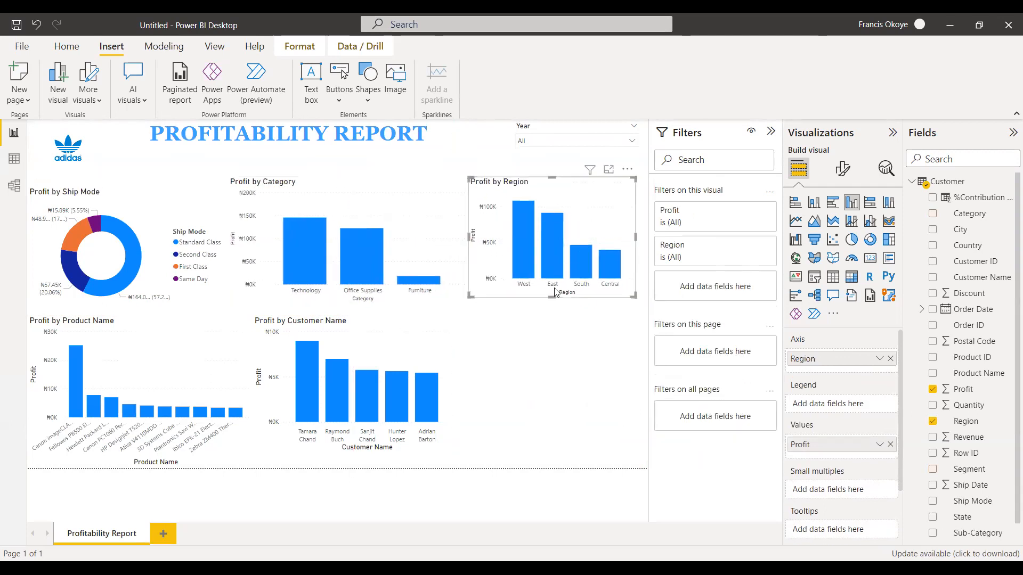
drag(635, 237, 646, 237)
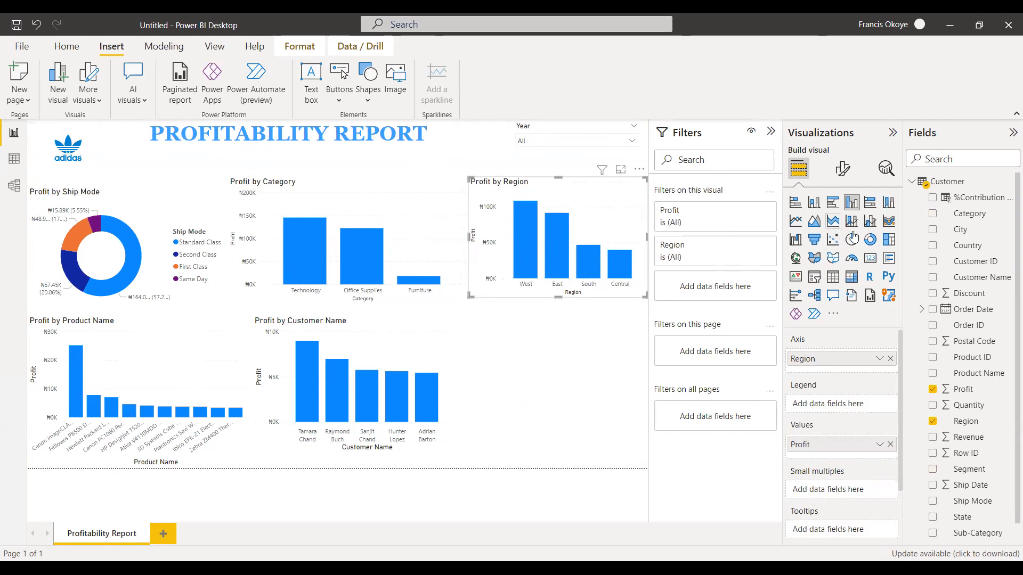
click(870, 240)
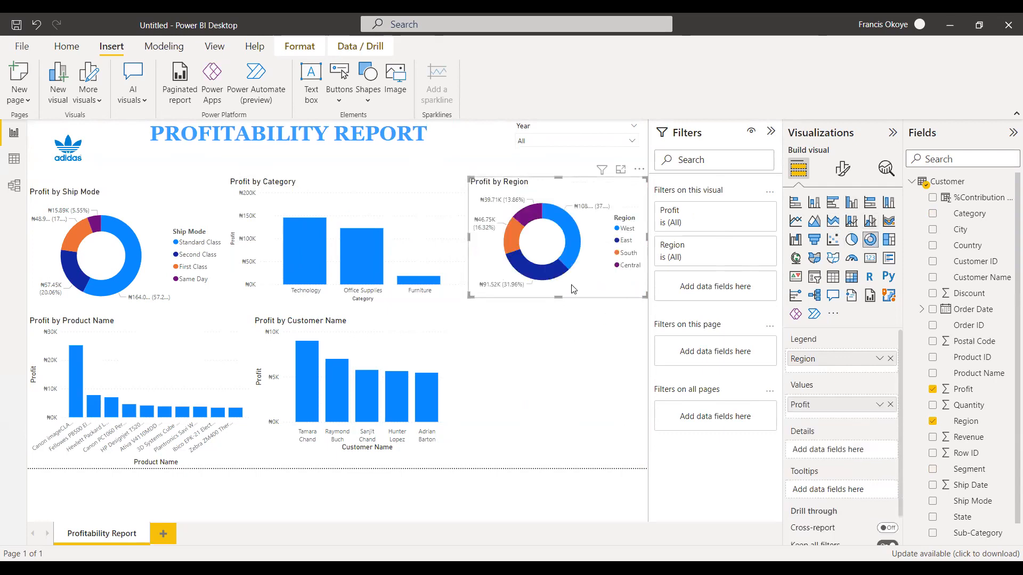
Move the Profit by Customer Name chart below Profit by Region and widen it to the page's right edge.
drag(430, 349, 515, 357)
drag(538, 389, 646, 384)
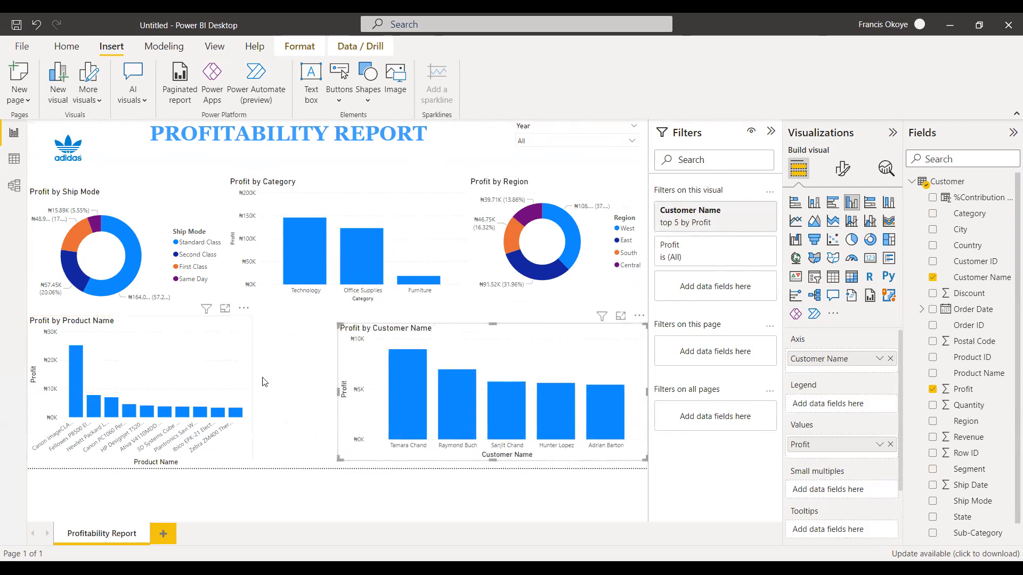
Widen the Profit by Product Name chart up to Profit by Customer Name, and make it a clustered bar chart with its top edge aligned.
click(252, 384)
drag(250, 388, 336, 384)
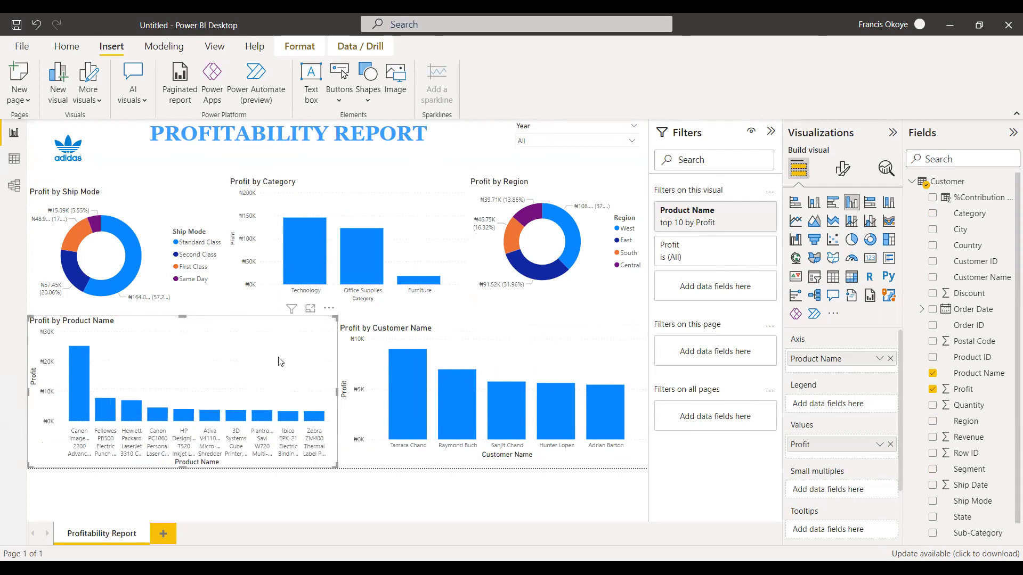
click(833, 202)
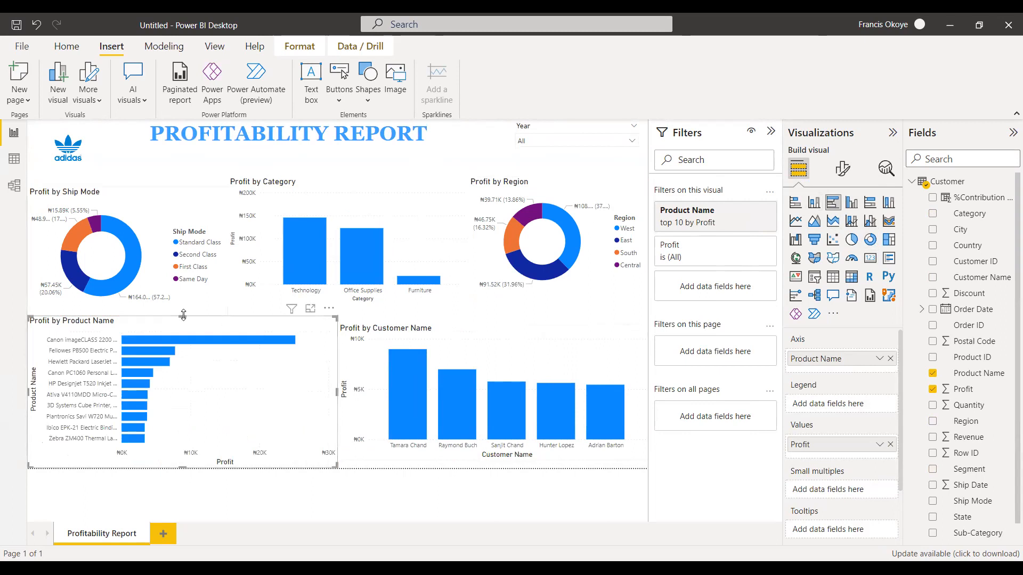
drag(182, 318, 182, 326)
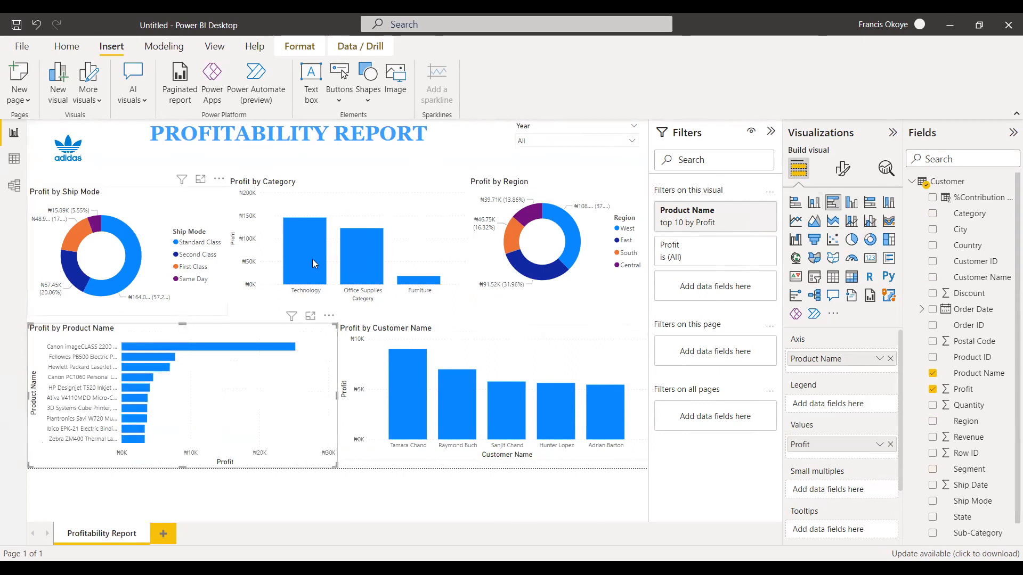
Lower the Profit by Category and Profit by Region charts so their tops align with Profit by Ship Mode.
click(329, 207)
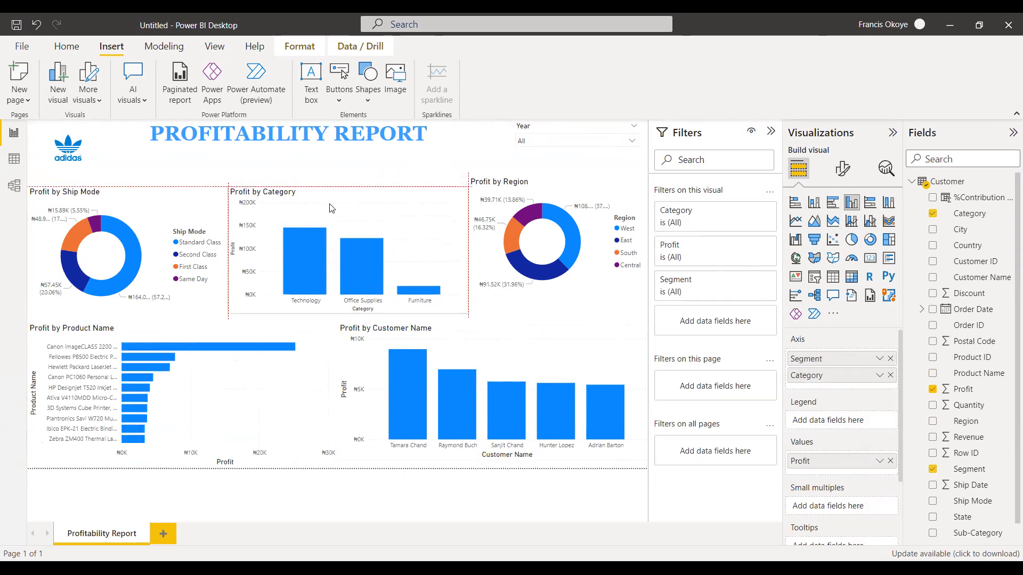
drag(534, 183, 542, 193)
click(446, 178)
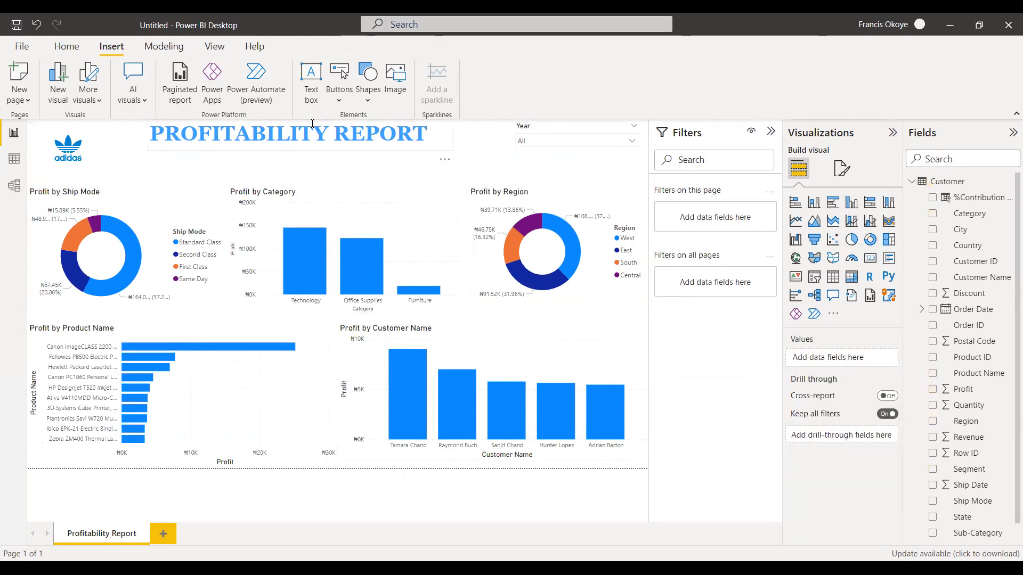
Try the purple gradient, Default, City park and Classroom themes on the report.
click(217, 46)
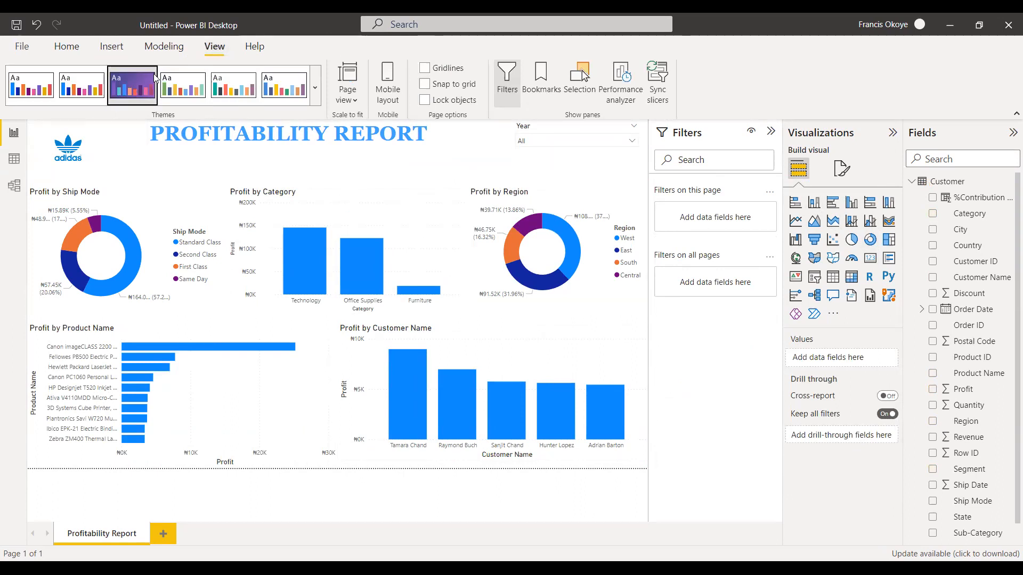
click(86, 83)
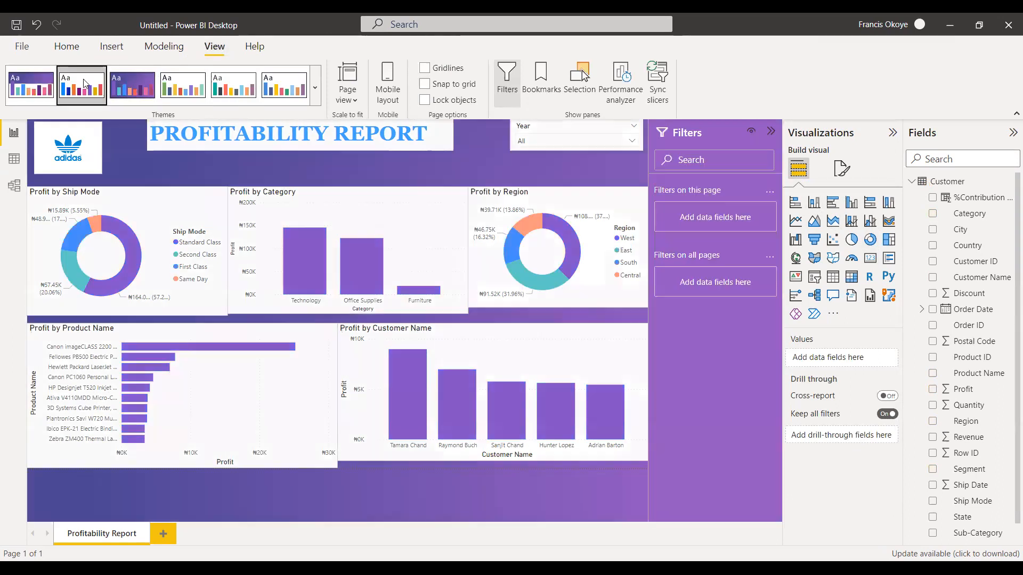
click(52, 92)
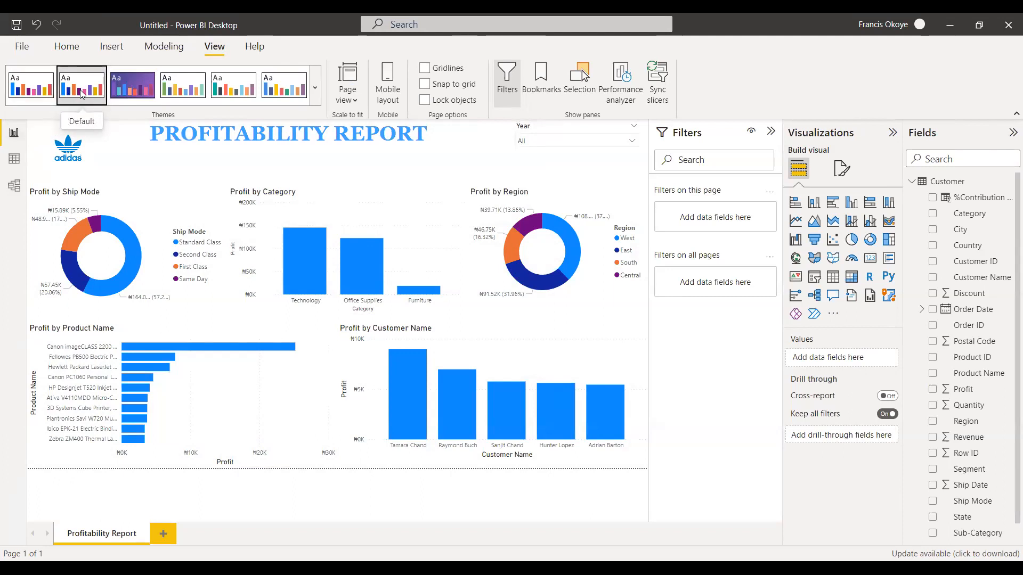
click(182, 88)
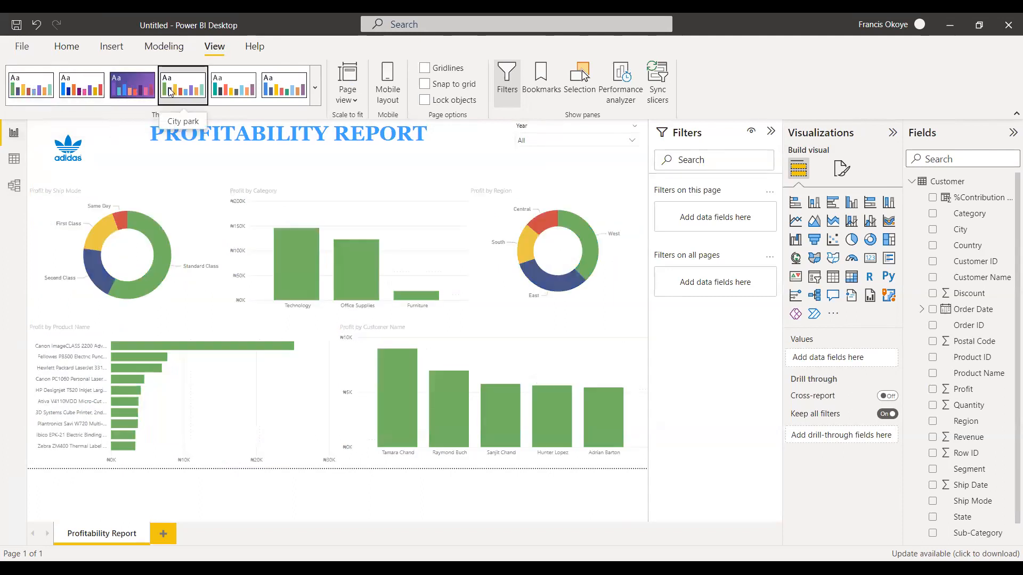
click(285, 87)
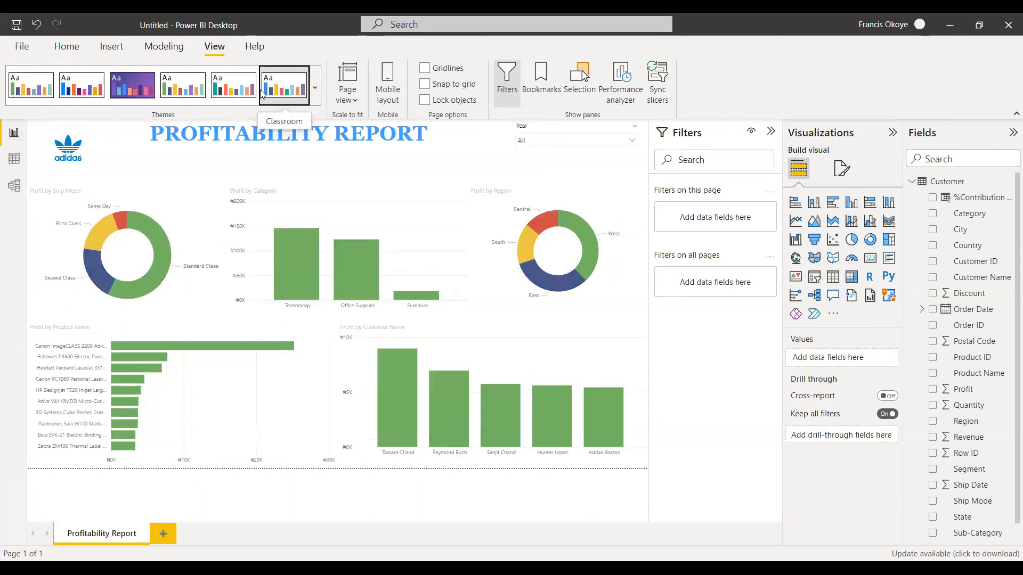
Apply the dark Innovate theme to the report, and collapse the Visualizations and Filters panes.
click(315, 88)
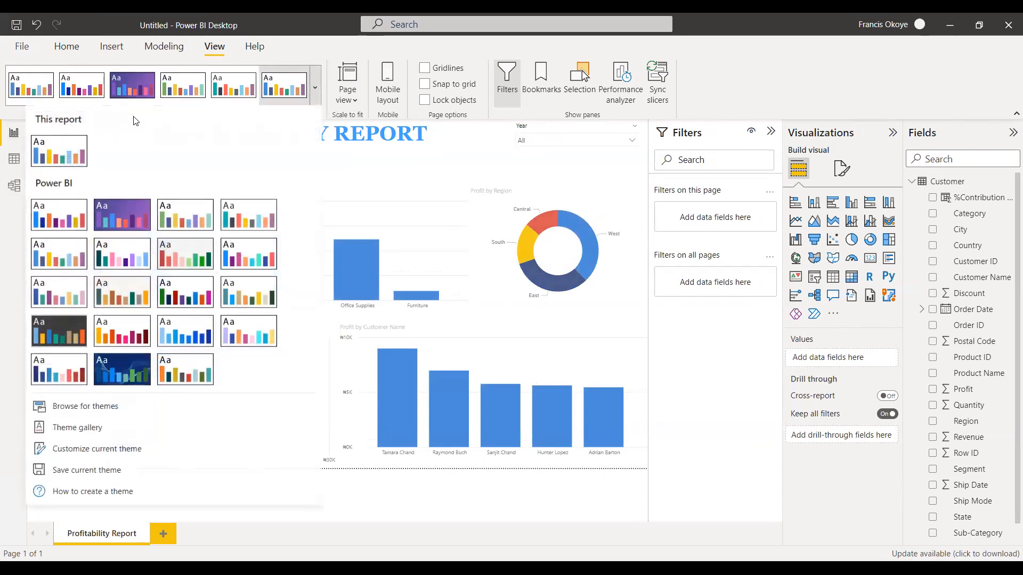
click(68, 334)
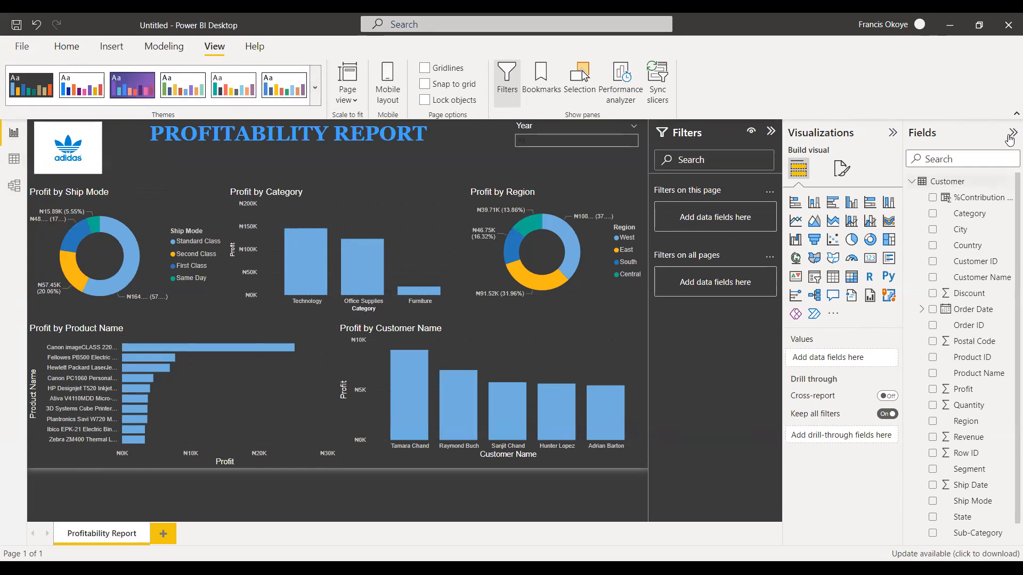
click(892, 132)
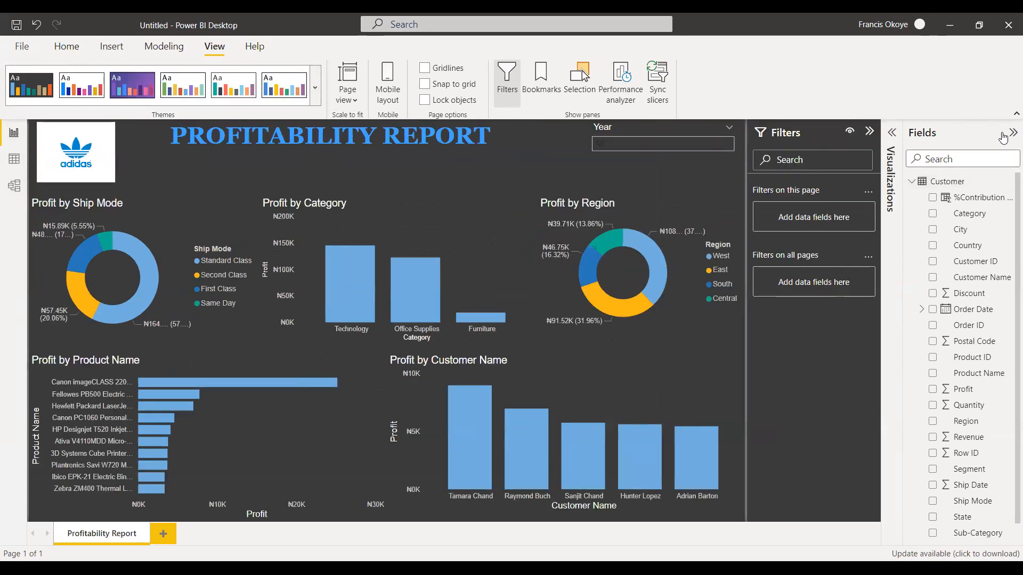
click(874, 131)
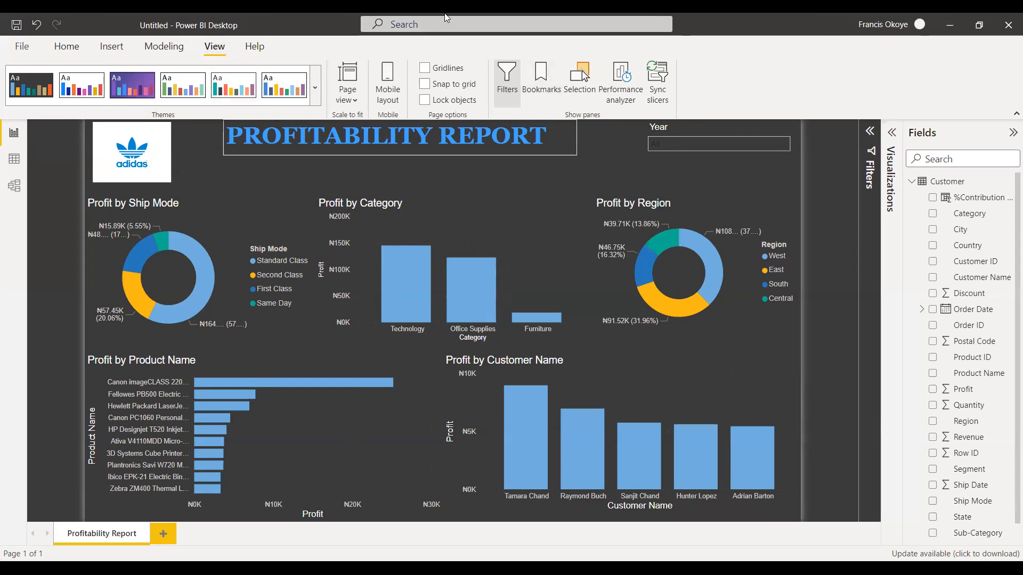
Shrink the adidas logo in height and width at the page's upper-left corner, and clear the selection.
click(159, 168)
drag(132, 186, 126, 159)
drag(178, 140, 146, 139)
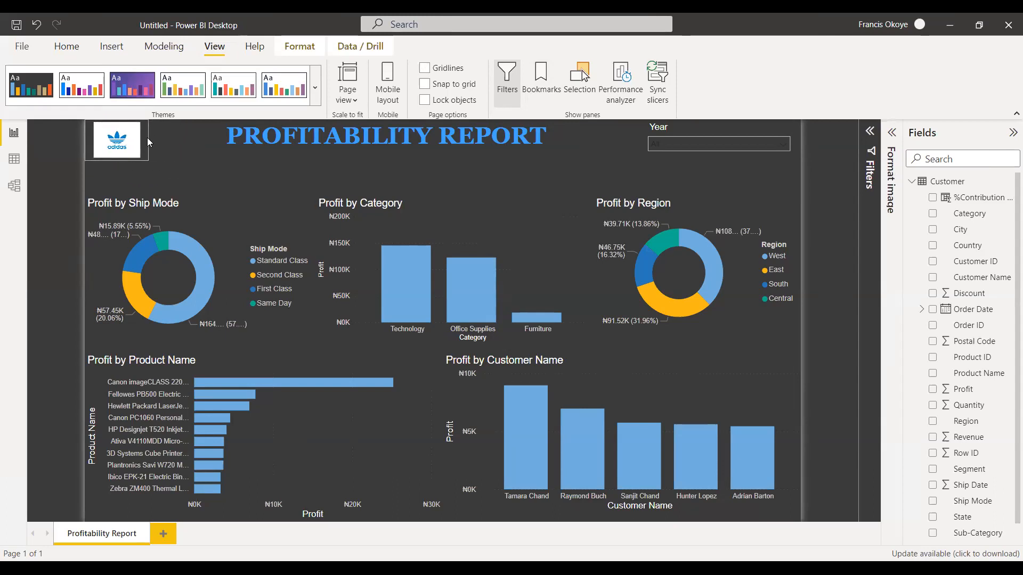
click(164, 143)
click(226, 147)
click(176, 153)
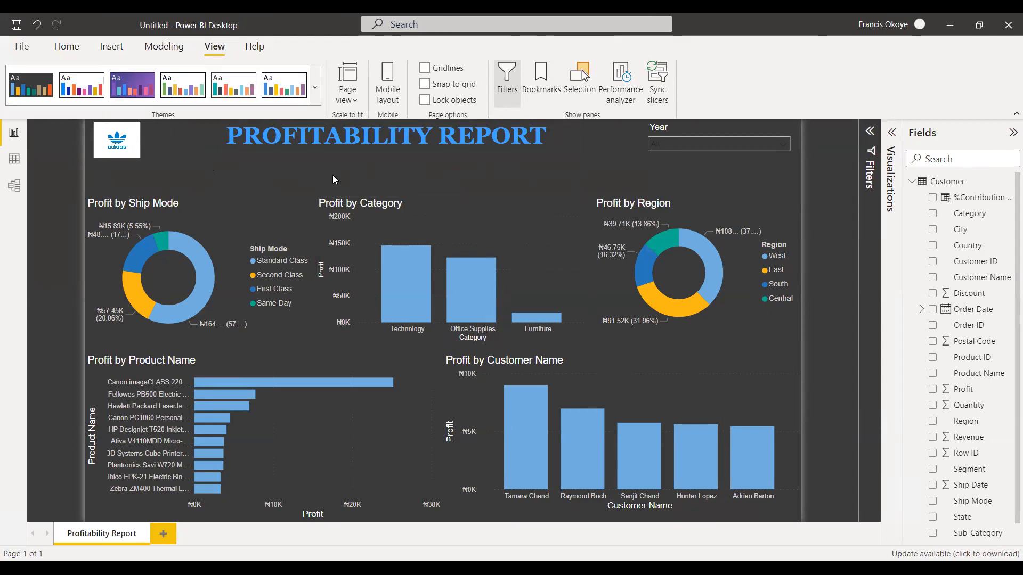
click(286, 199)
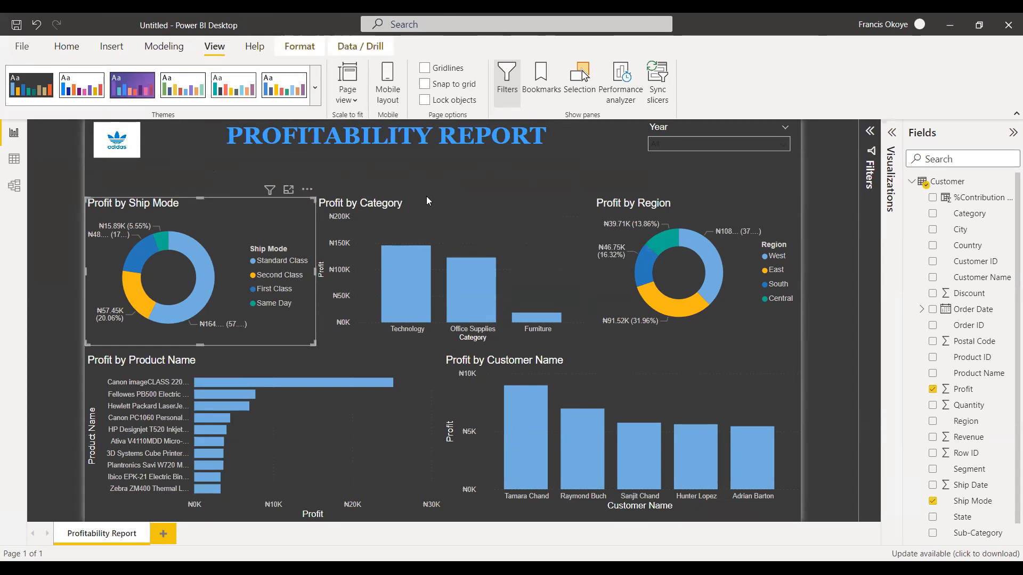
click(433, 184)
Export the report to PDF and look over the exported page from title to lower charts.
click(22, 46)
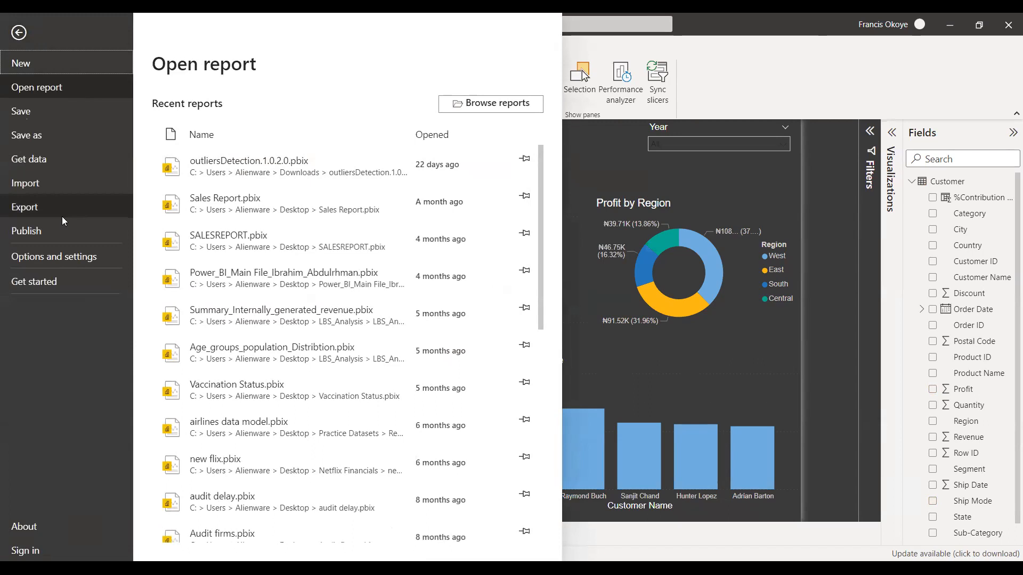
click(235, 271)
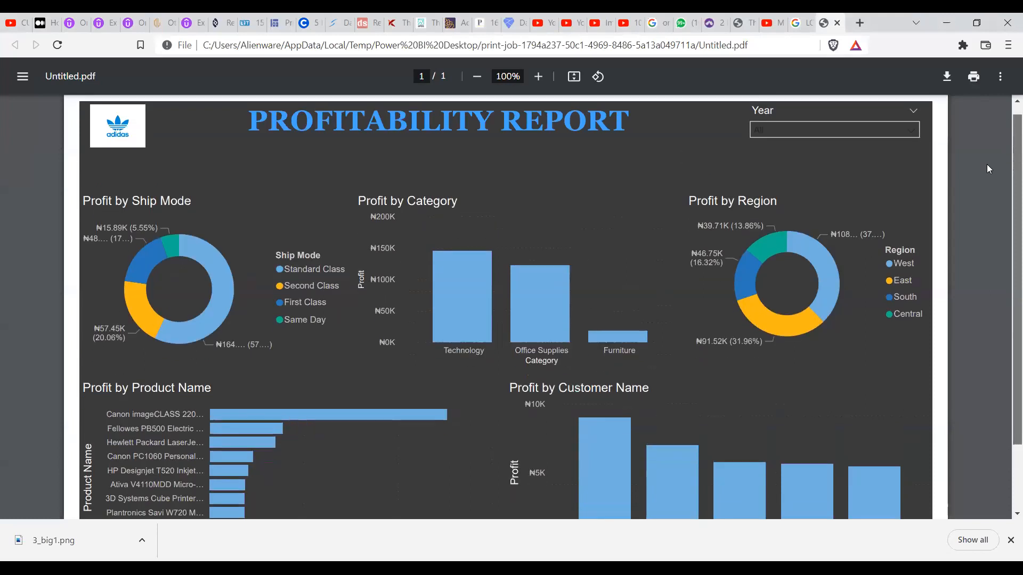
scroll(1009, 195, down, 1)
scroll(1008, 195, down, 3)
scroll(1009, 155, up, 3)
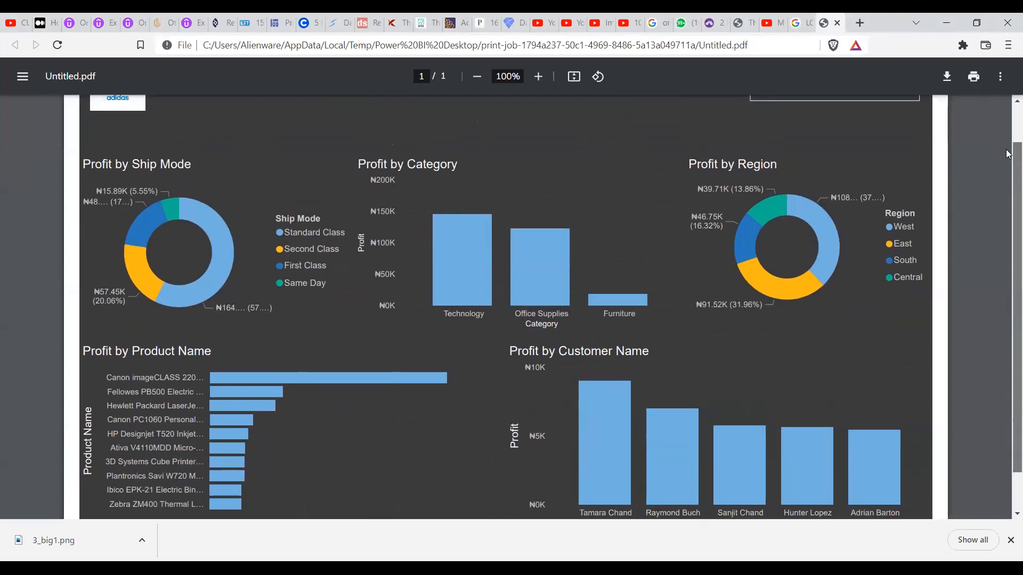
scroll(1008, 187, down, 2)
scroll(1009, 138, up, 3)
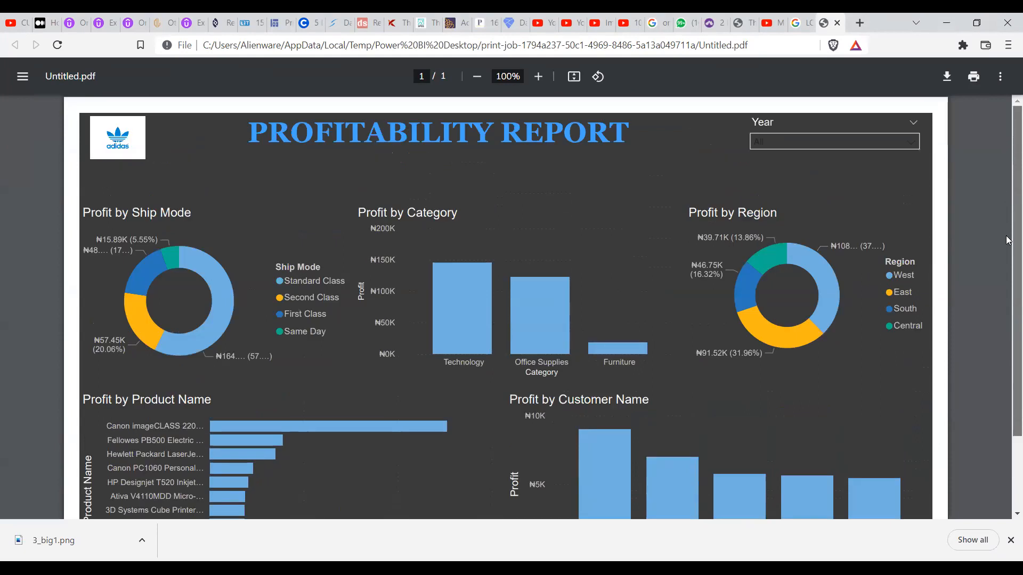
drag(1006, 248, 863, 169)
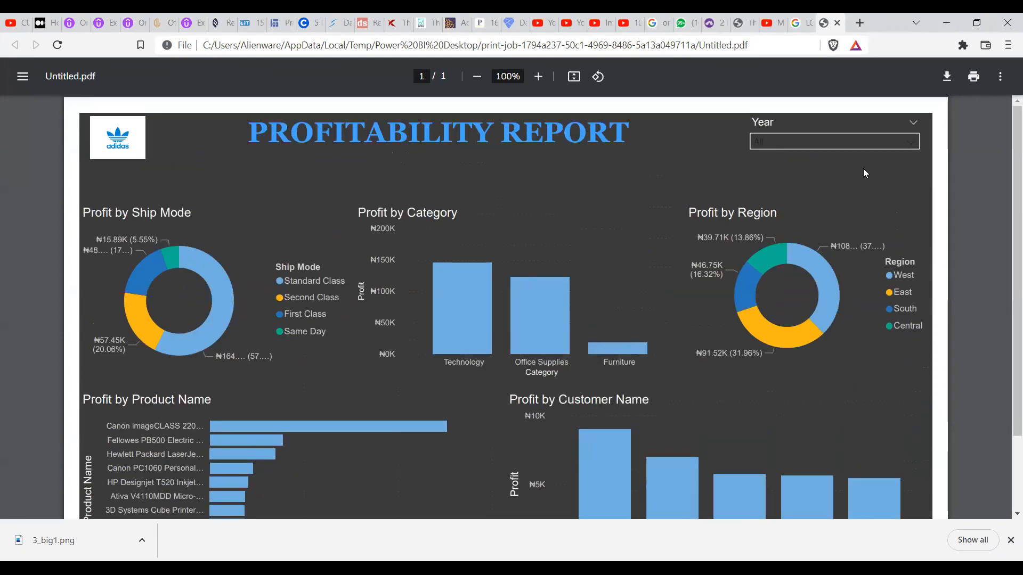
drag(1007, 156, 976, 113)
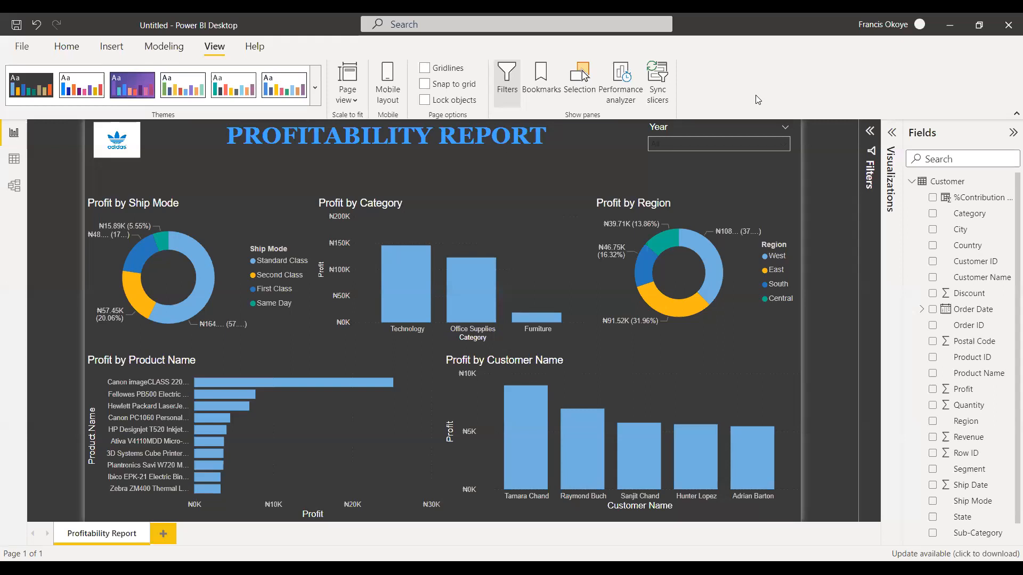
Save the report on the Desktop as REPORT and publish it to My workspace.
click(66, 47)
click(670, 83)
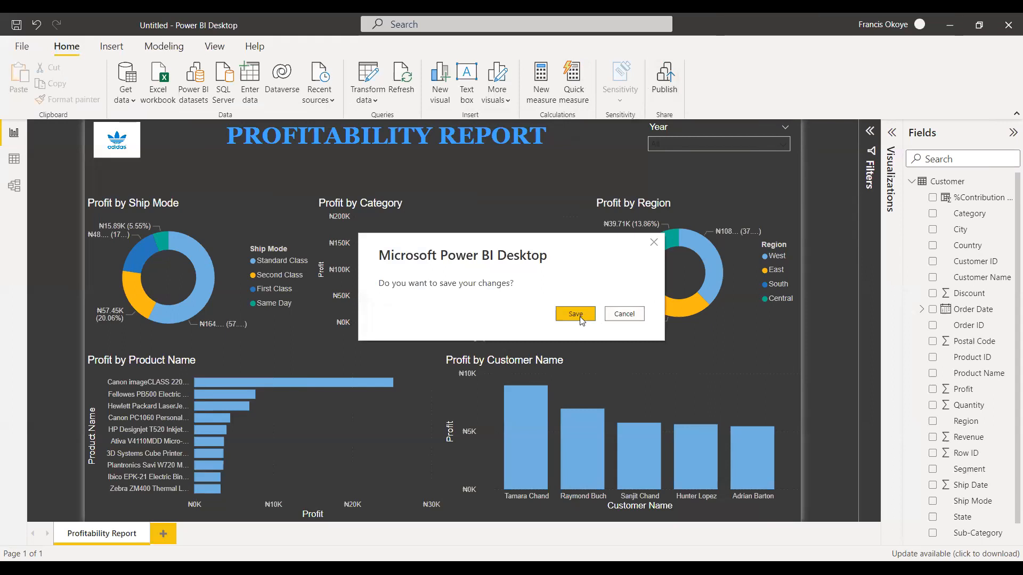
click(576, 314)
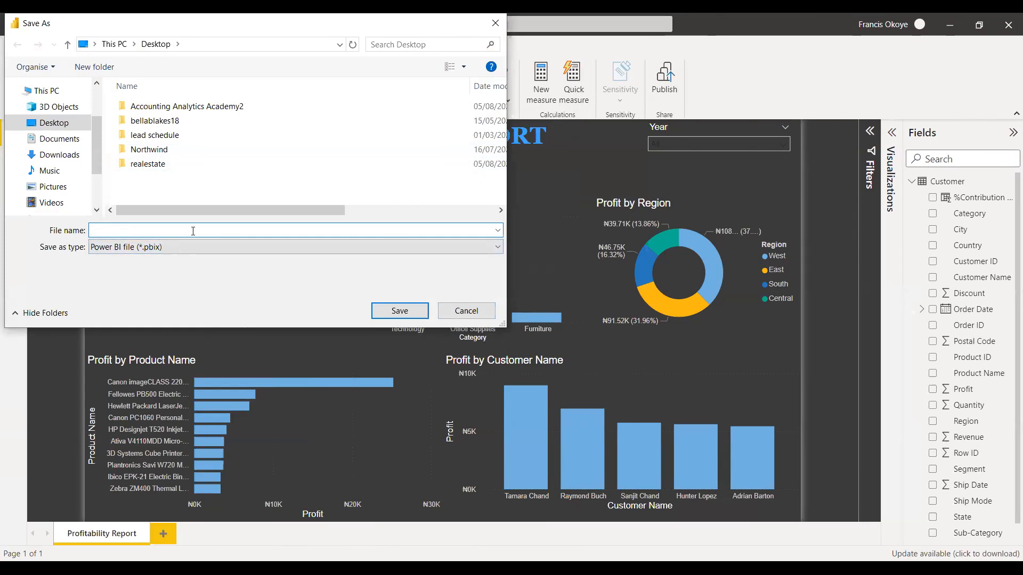
text(Cu)
key(BackSpace)
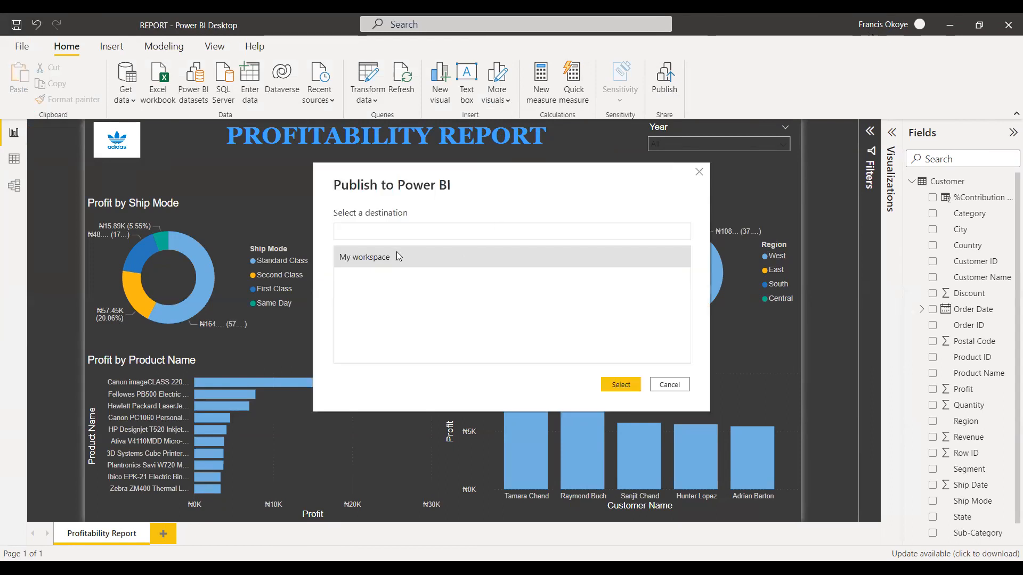
click(613, 389)
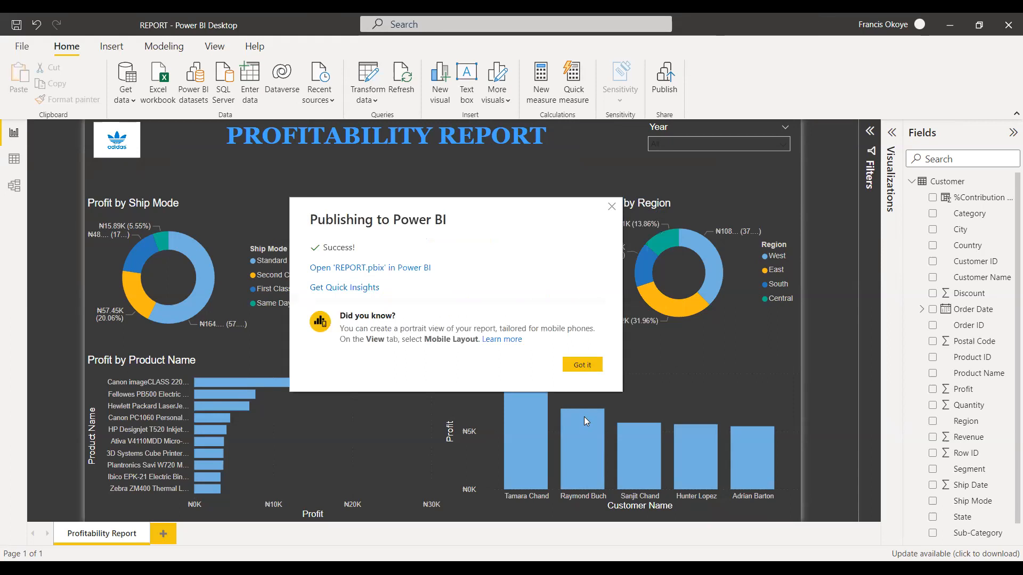
click(593, 366)
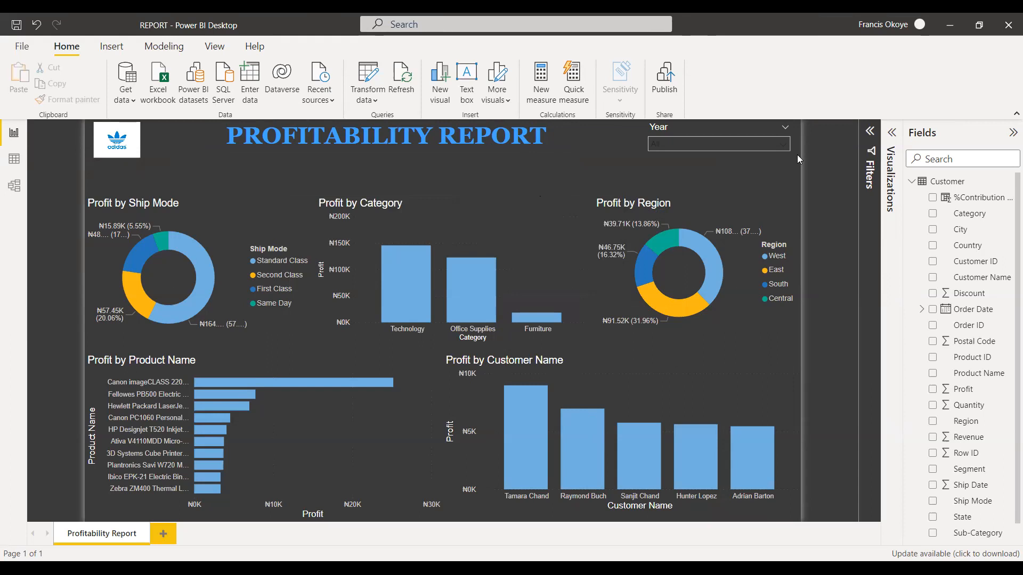
Collapse the Fields pane and cross-highlight the charts by Technology, Office Supplies and Furniture in turn.
click(1013, 133)
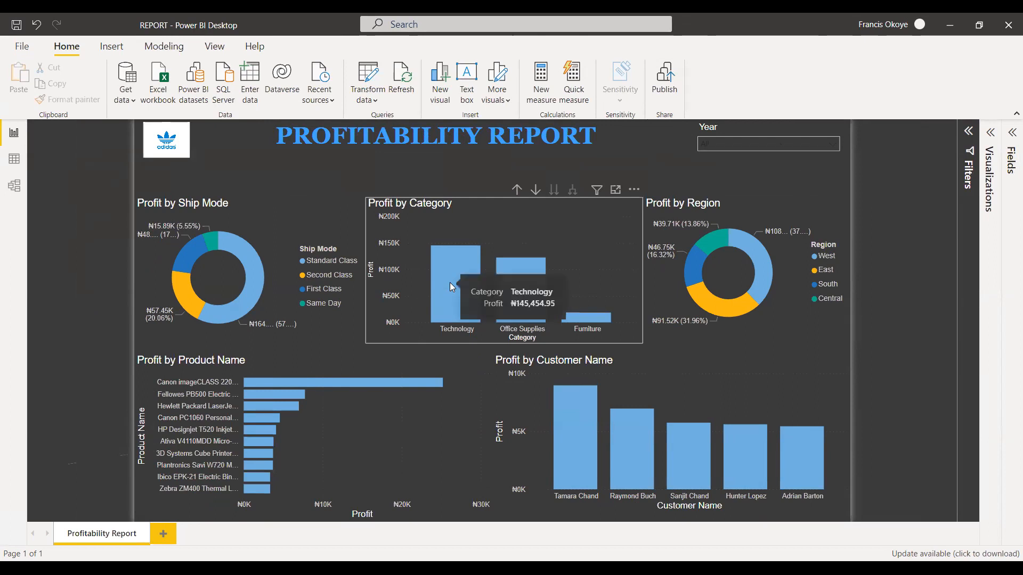
click(770, 138)
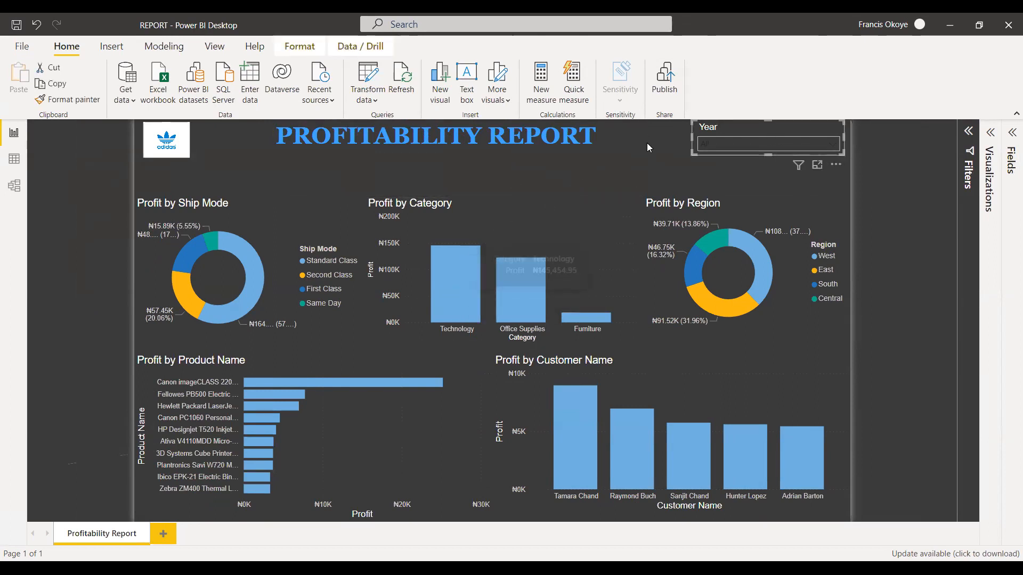
click(436, 265)
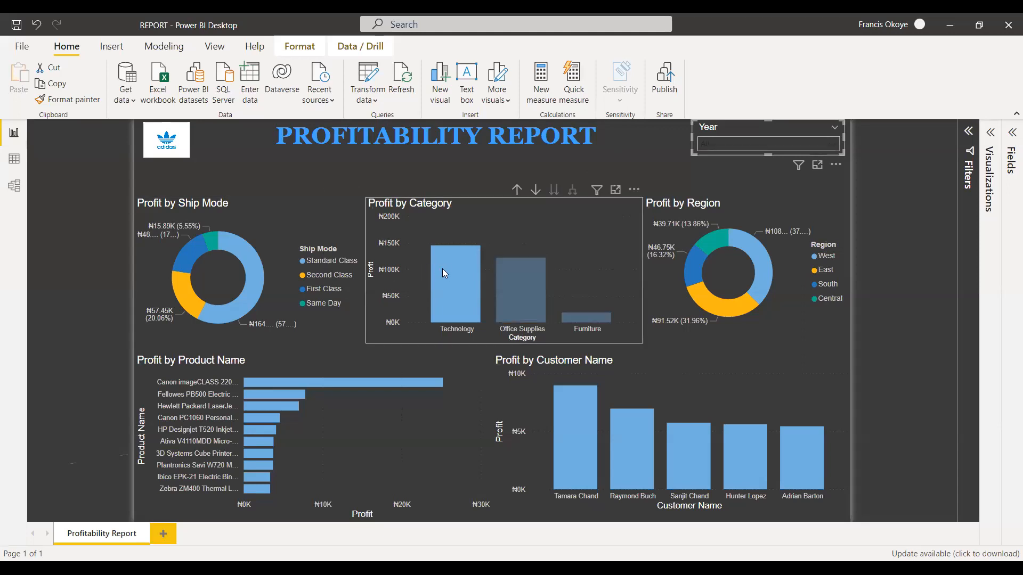
click(511, 282)
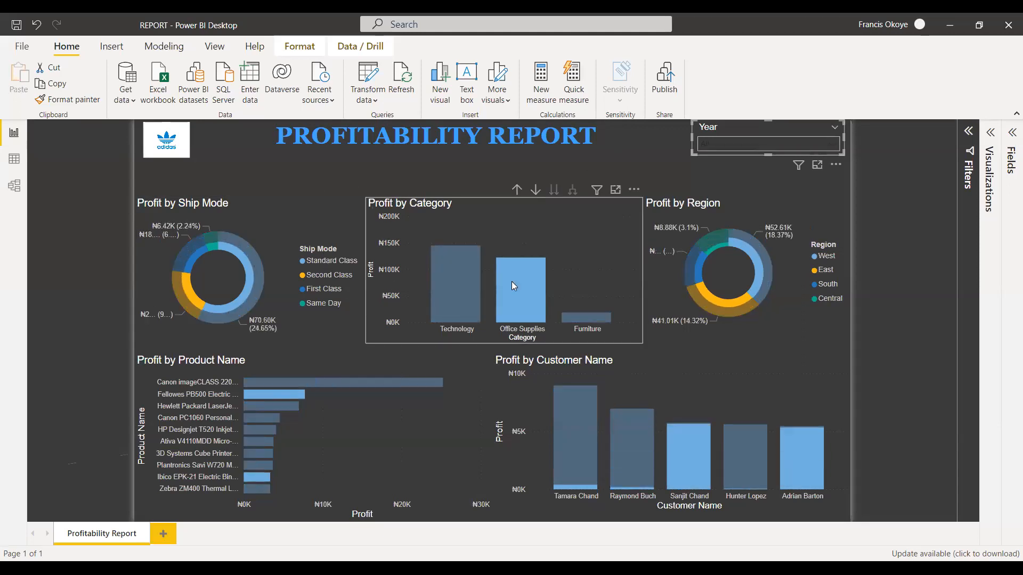
click(603, 319)
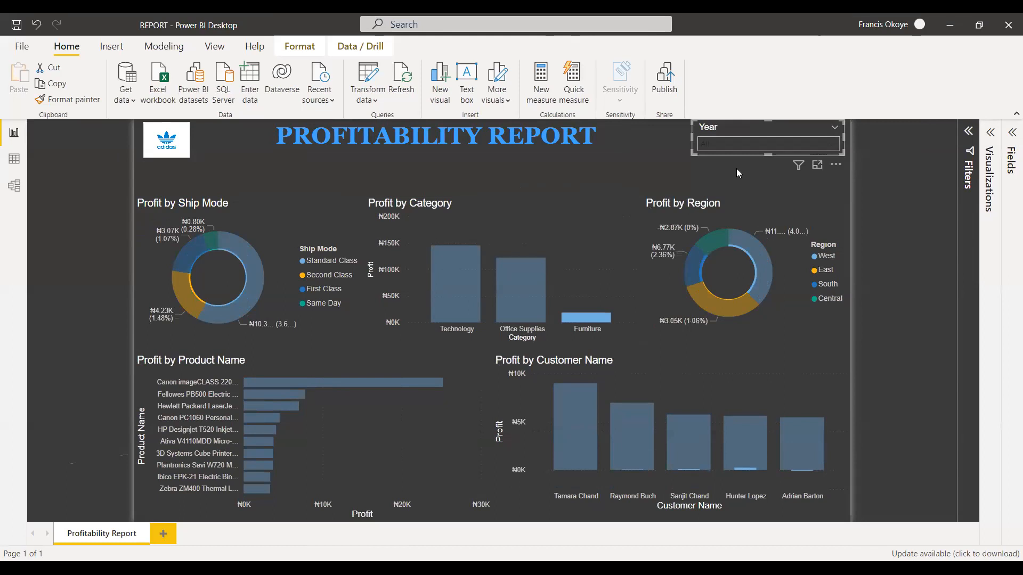
Filter the report with the Year slicer to 2014 and 2015 in turn, and undo the last selection.
click(829, 143)
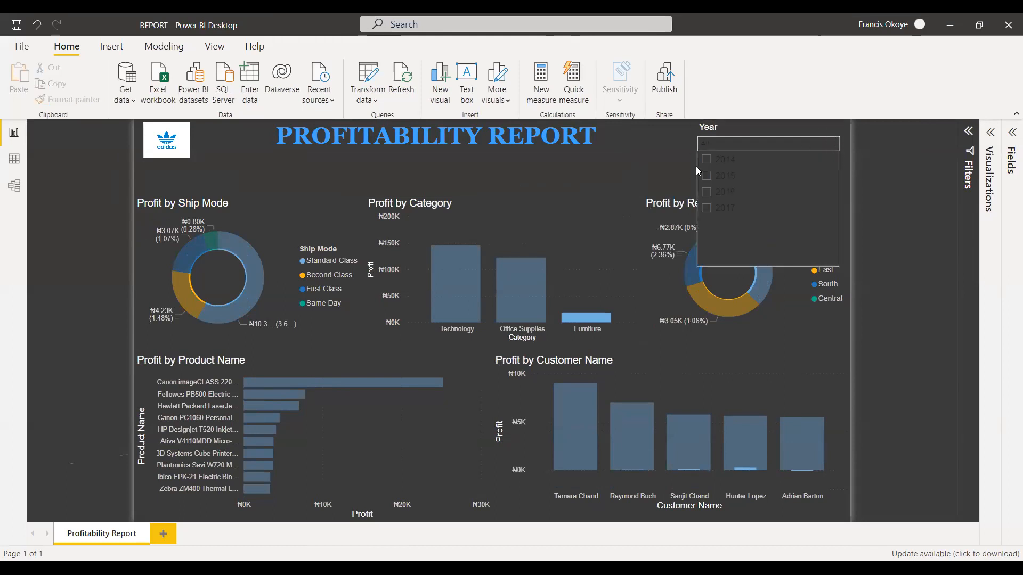
click(724, 170)
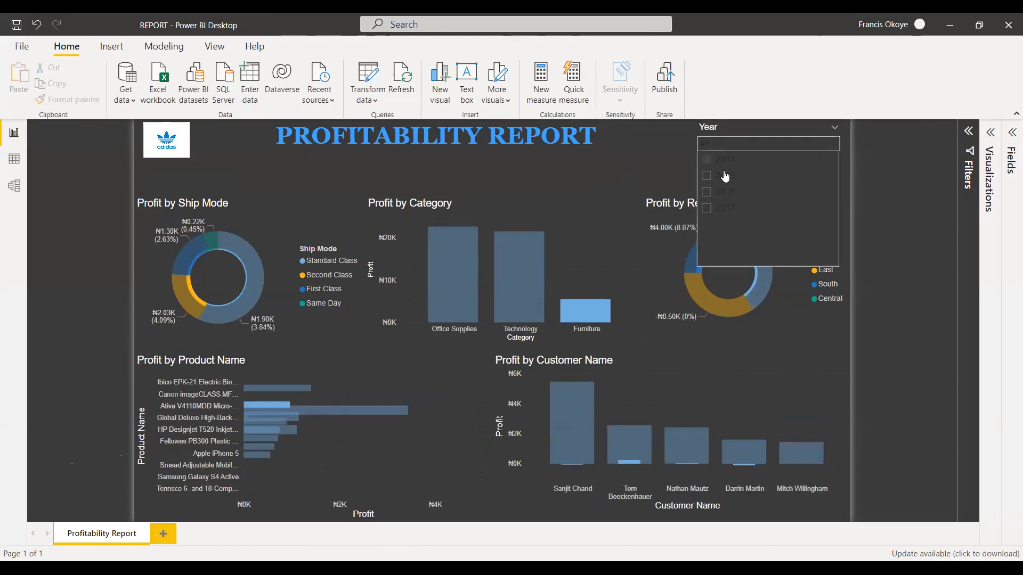
click(722, 159)
click(664, 157)
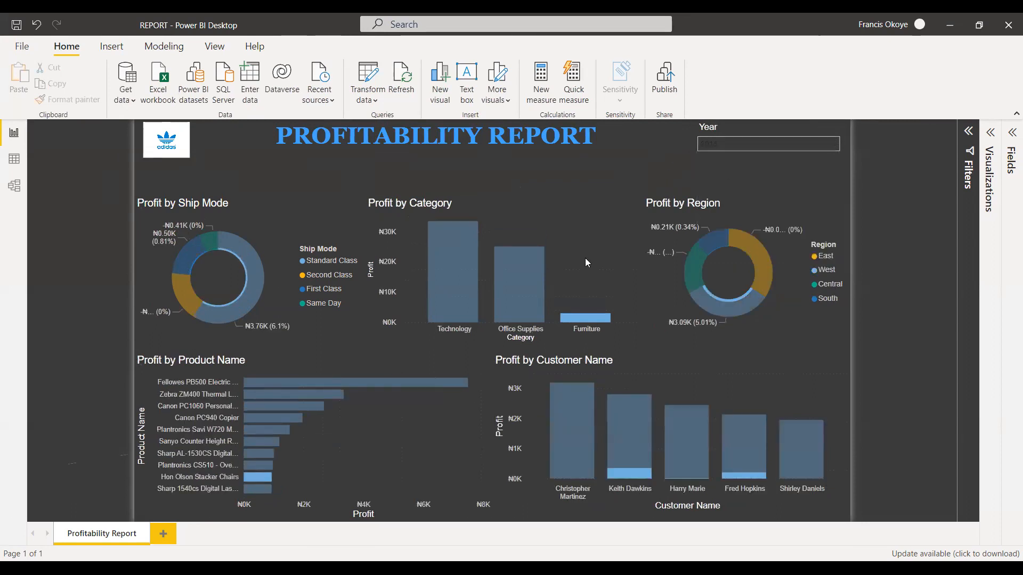
key(ctrl+z)
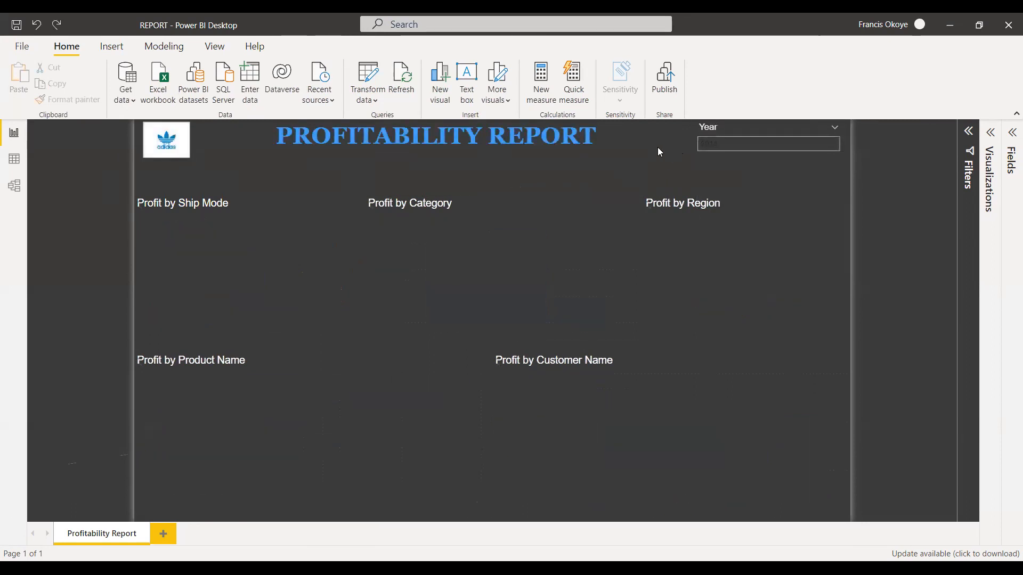
Undo the Year slicer selection to restore the unfiltered charts, and switch the report page to the mobile layout.
key(ctrl+z)
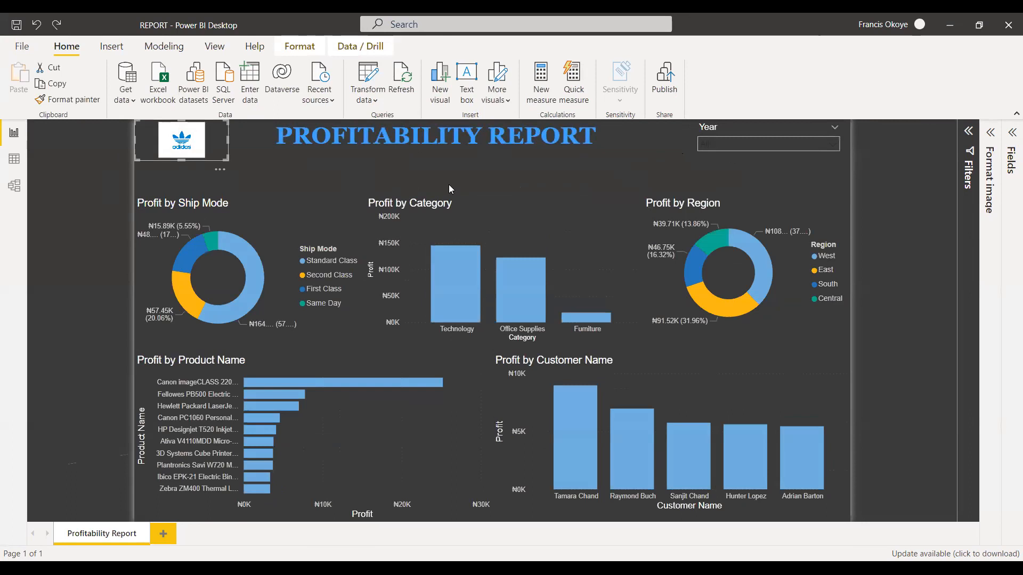
click(556, 159)
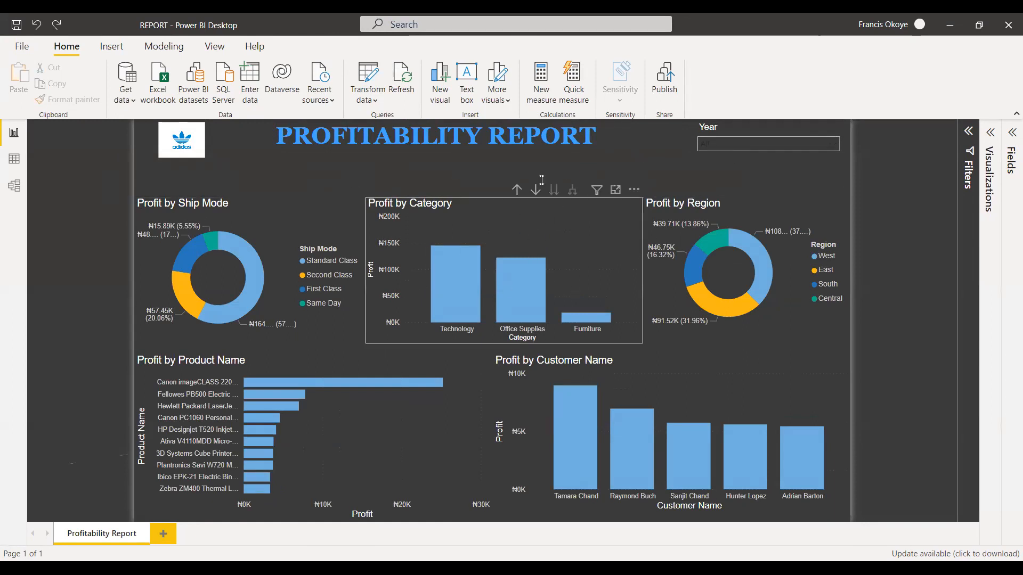
click(233, 48)
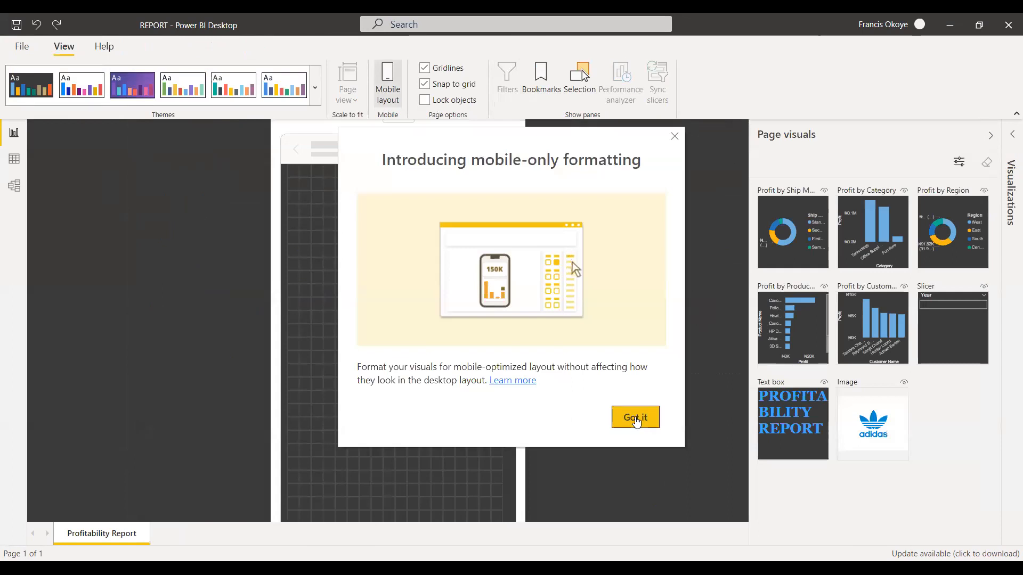
click(634, 417)
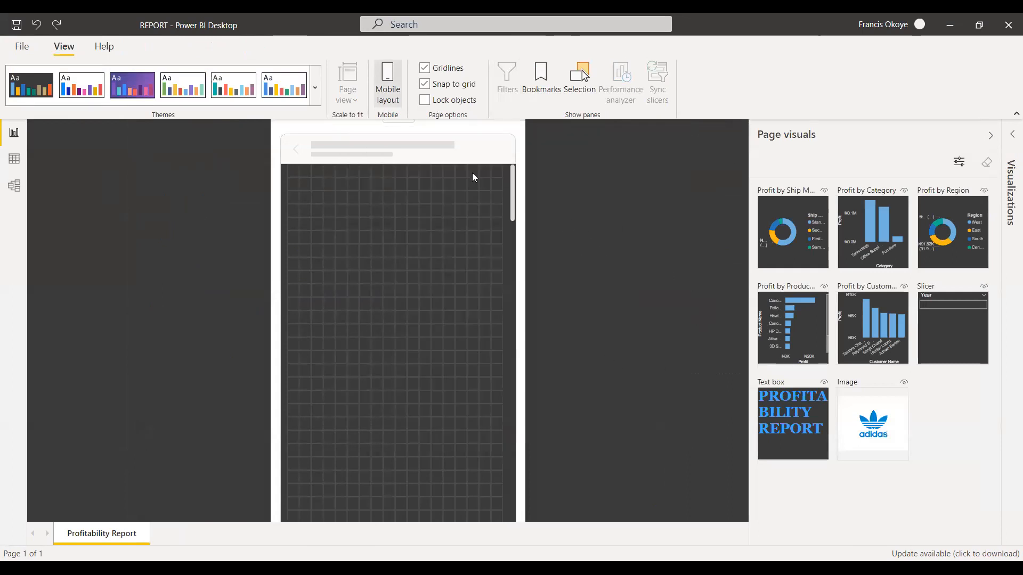
Place the Profit by Ship Mode chart and the report title on the phone canvas, with the title across the full width above the chart.
drag(802, 210, 749, 229)
drag(546, 234, 302, 256)
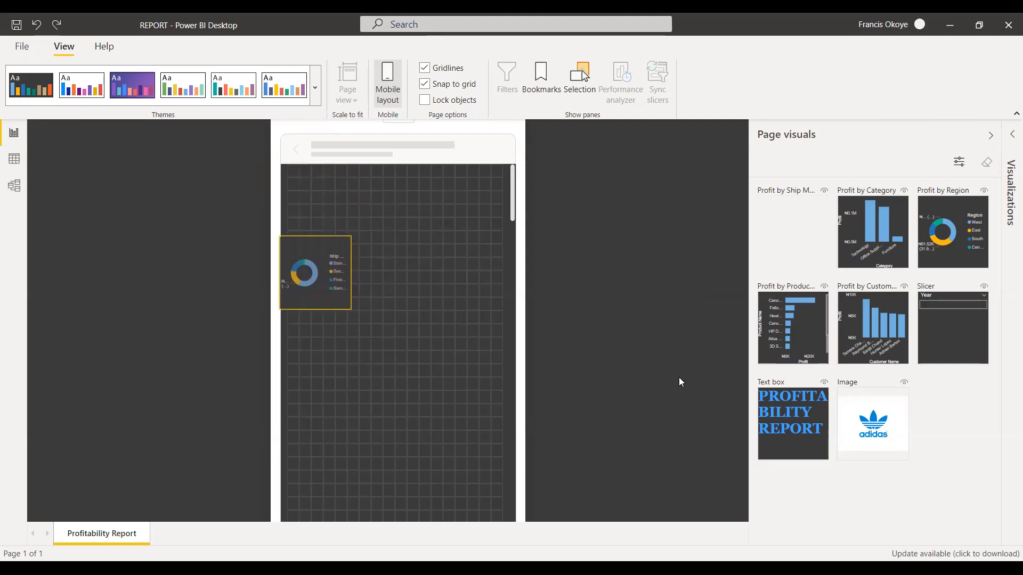
drag(950, 318, 320, 191)
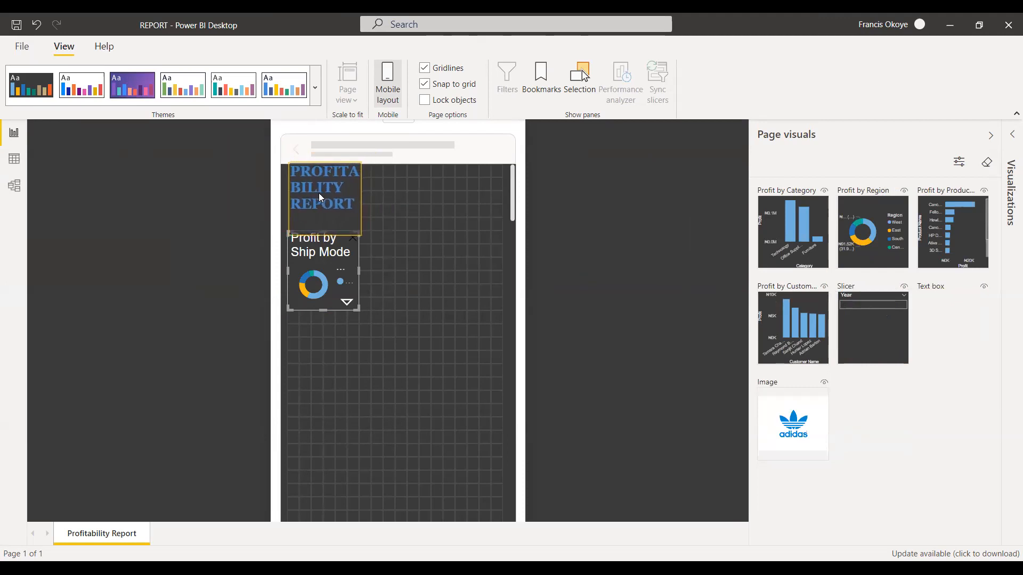
click(358, 203)
drag(358, 203, 510, 209)
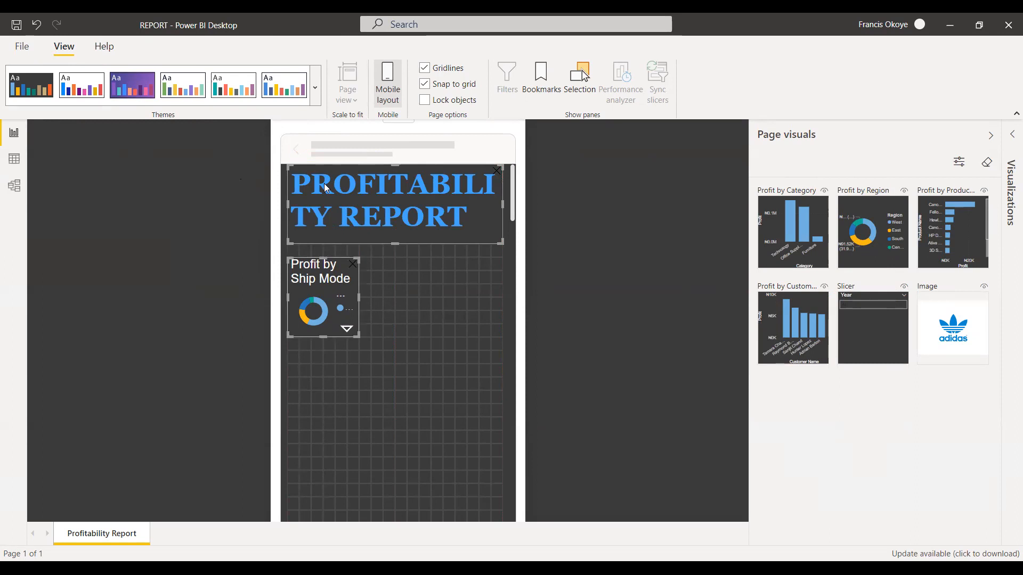
Enlarge the Profit by Ship Mode chart to over half the phone canvas width and move it up beneath the title.
drag(346, 260, 407, 309)
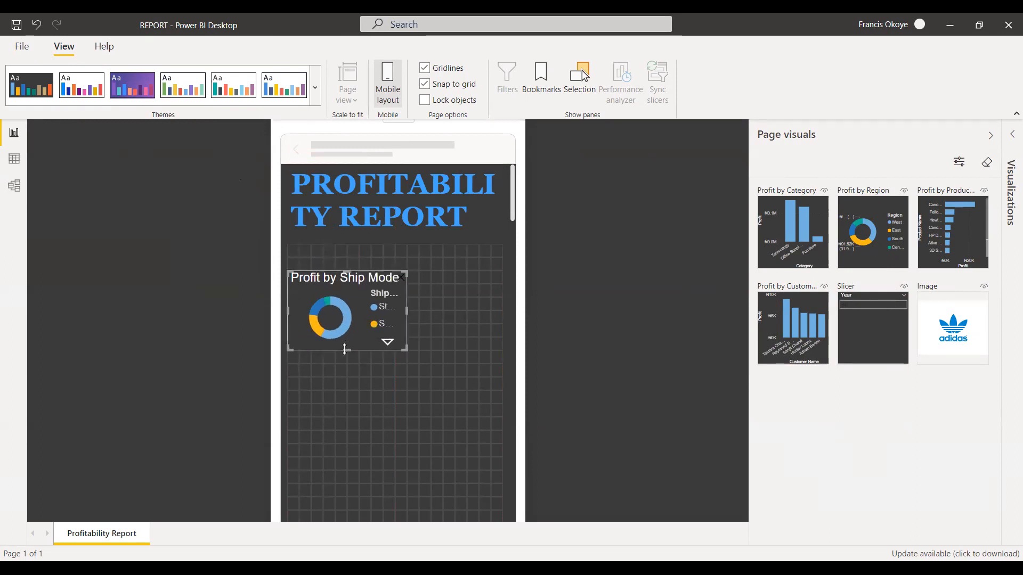
drag(353, 349, 344, 391)
drag(407, 330, 424, 326)
drag(350, 286, 328, 278)
Add Profit by Product Name beside the Ship Mode chart and a full-width Profit by Category chart below, and adjust their heights.
drag(952, 231, 504, 316)
drag(460, 351, 461, 377)
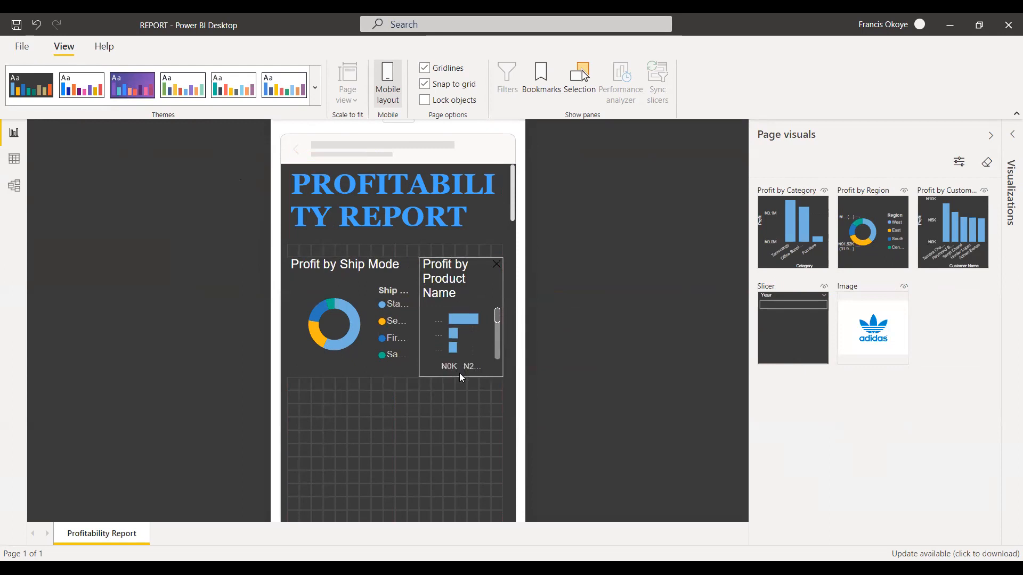
drag(790, 235, 504, 425)
drag(394, 469, 389, 498)
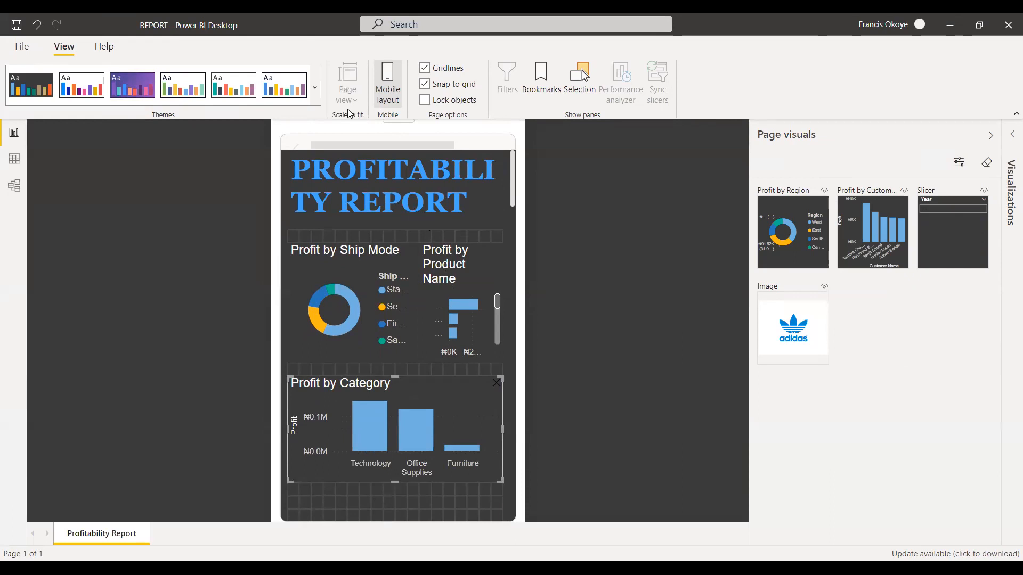
Return the report page to the desktop layout and collapse the Fields pane.
click(389, 92)
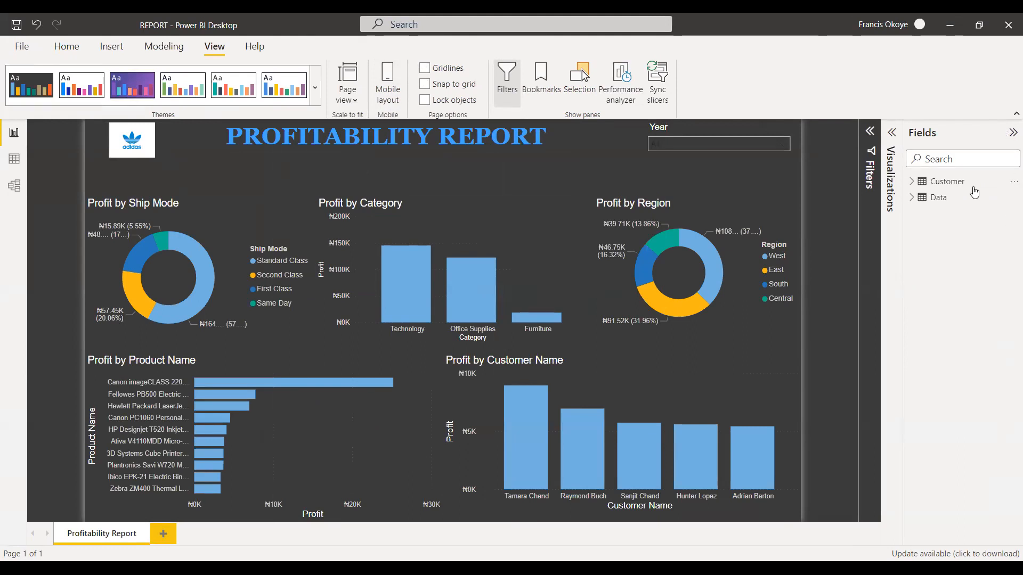
click(1012, 132)
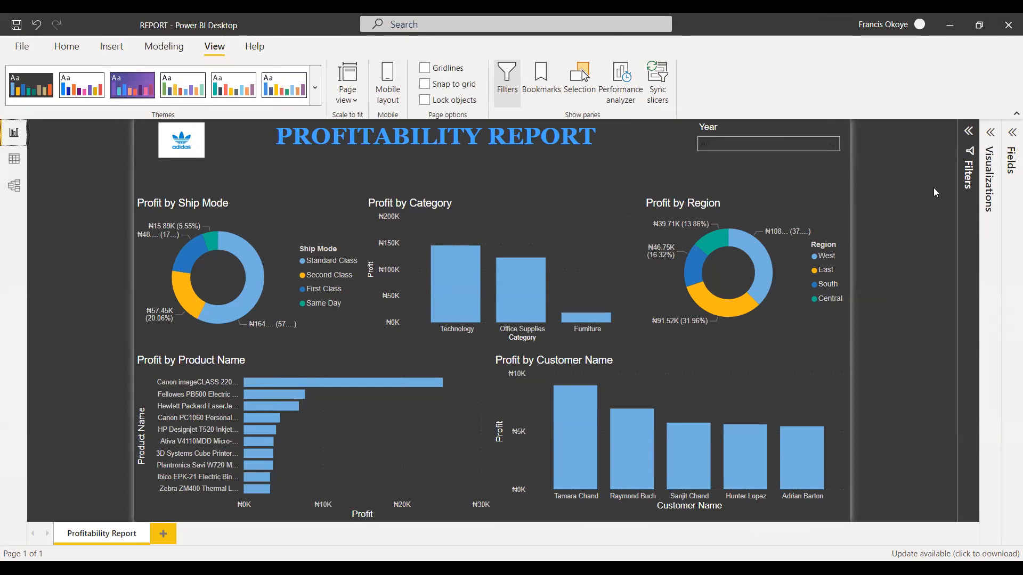
Open the report's export options to look at the available formats.
click(20, 46)
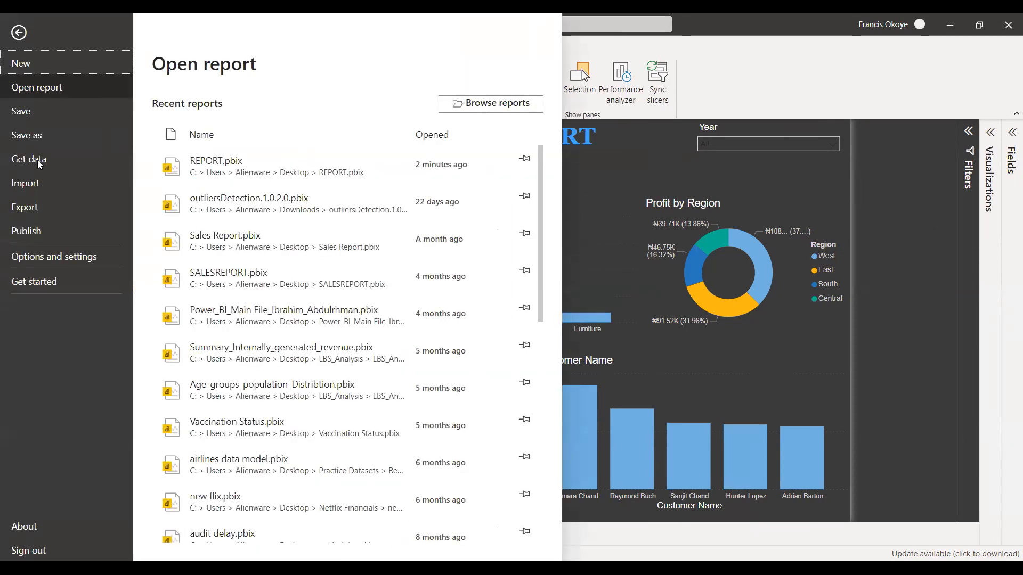
click(44, 211)
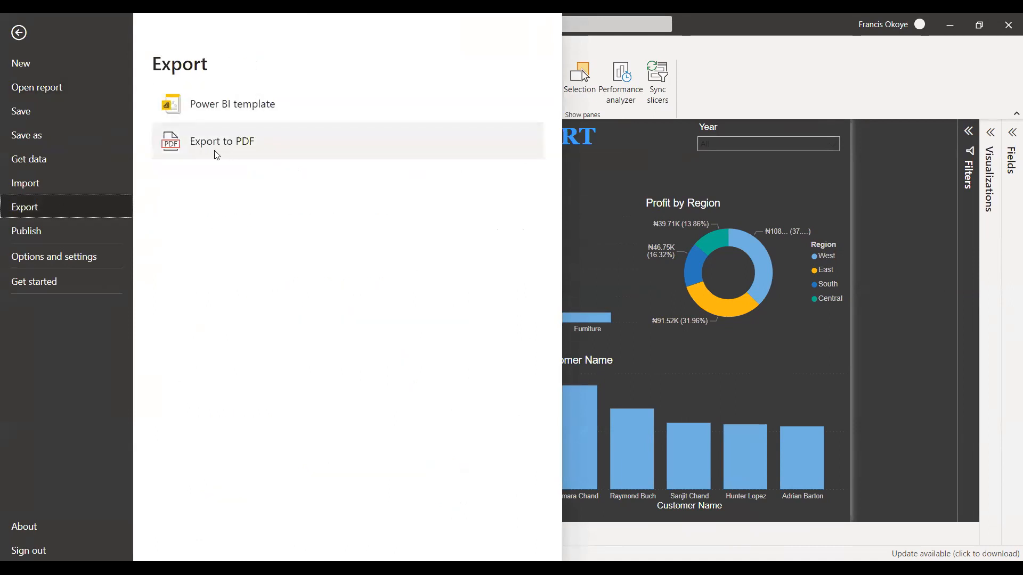